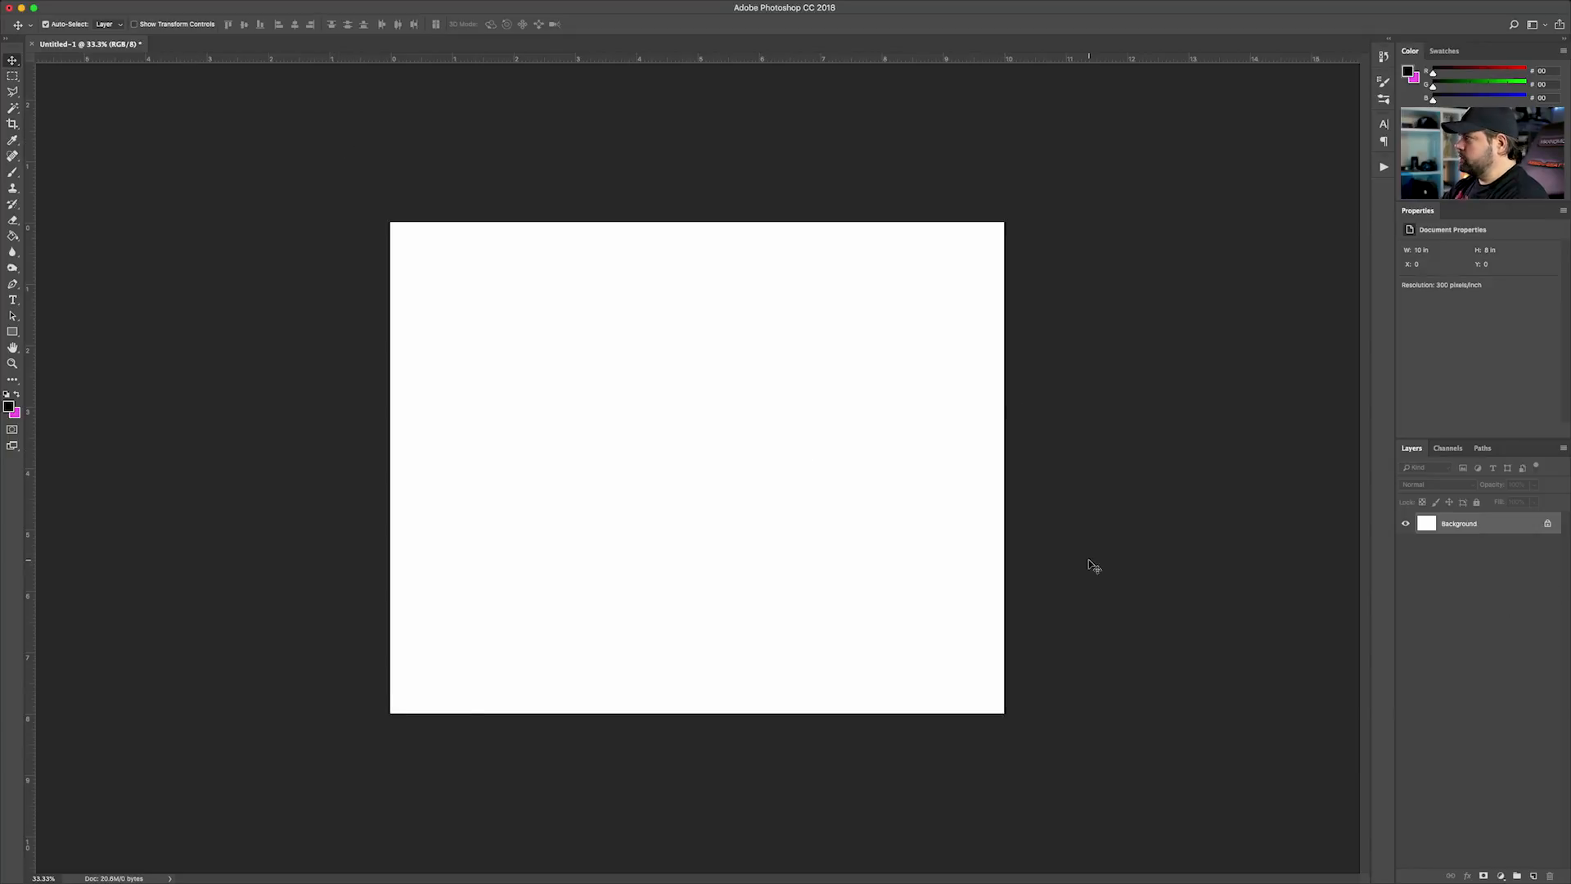
Place the 01 BG forest image scaled up to cover the whole canvas, and shift it upward to show the log's mossy front
key(super+plus)
drag(1125, 345, 704, 493)
key(super+minus)
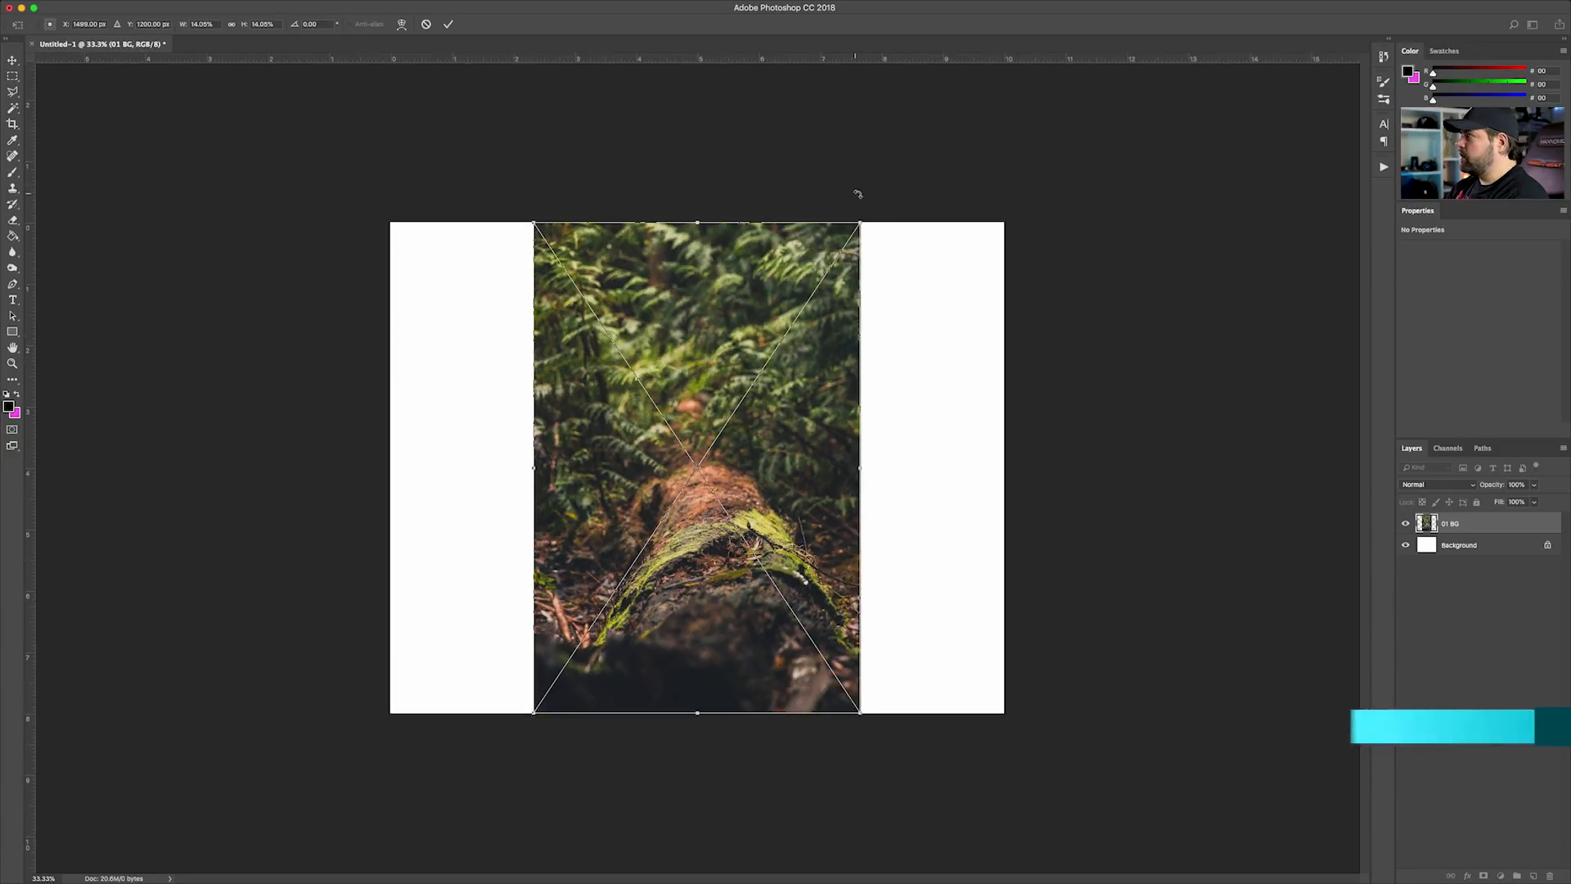
drag(860, 221, 1114, 74)
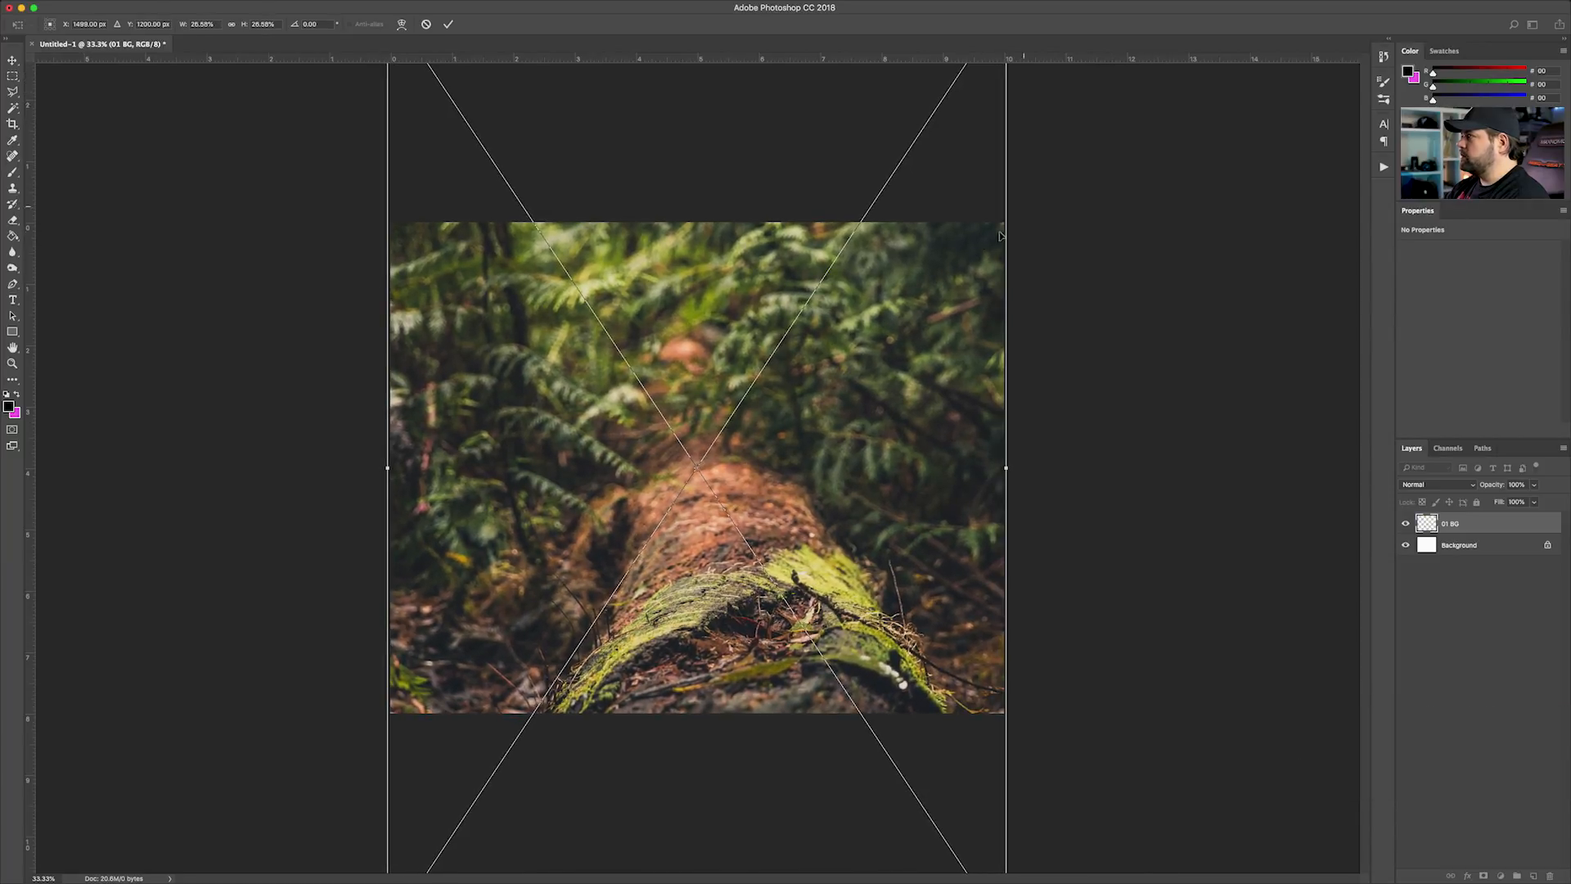
key(Return)
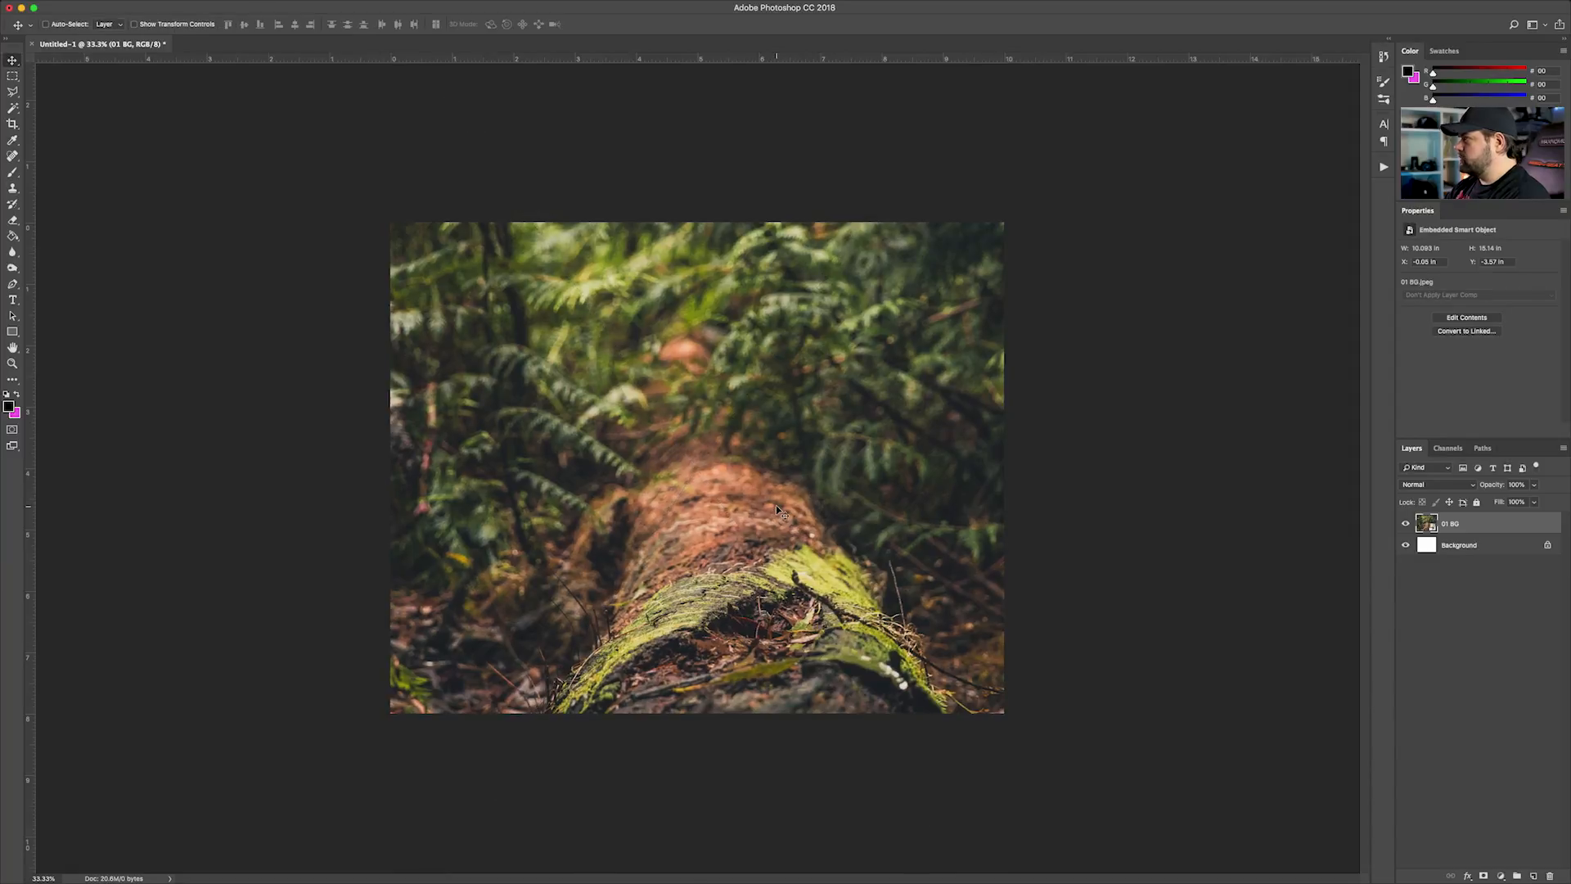
drag(752, 537, 747, 427)
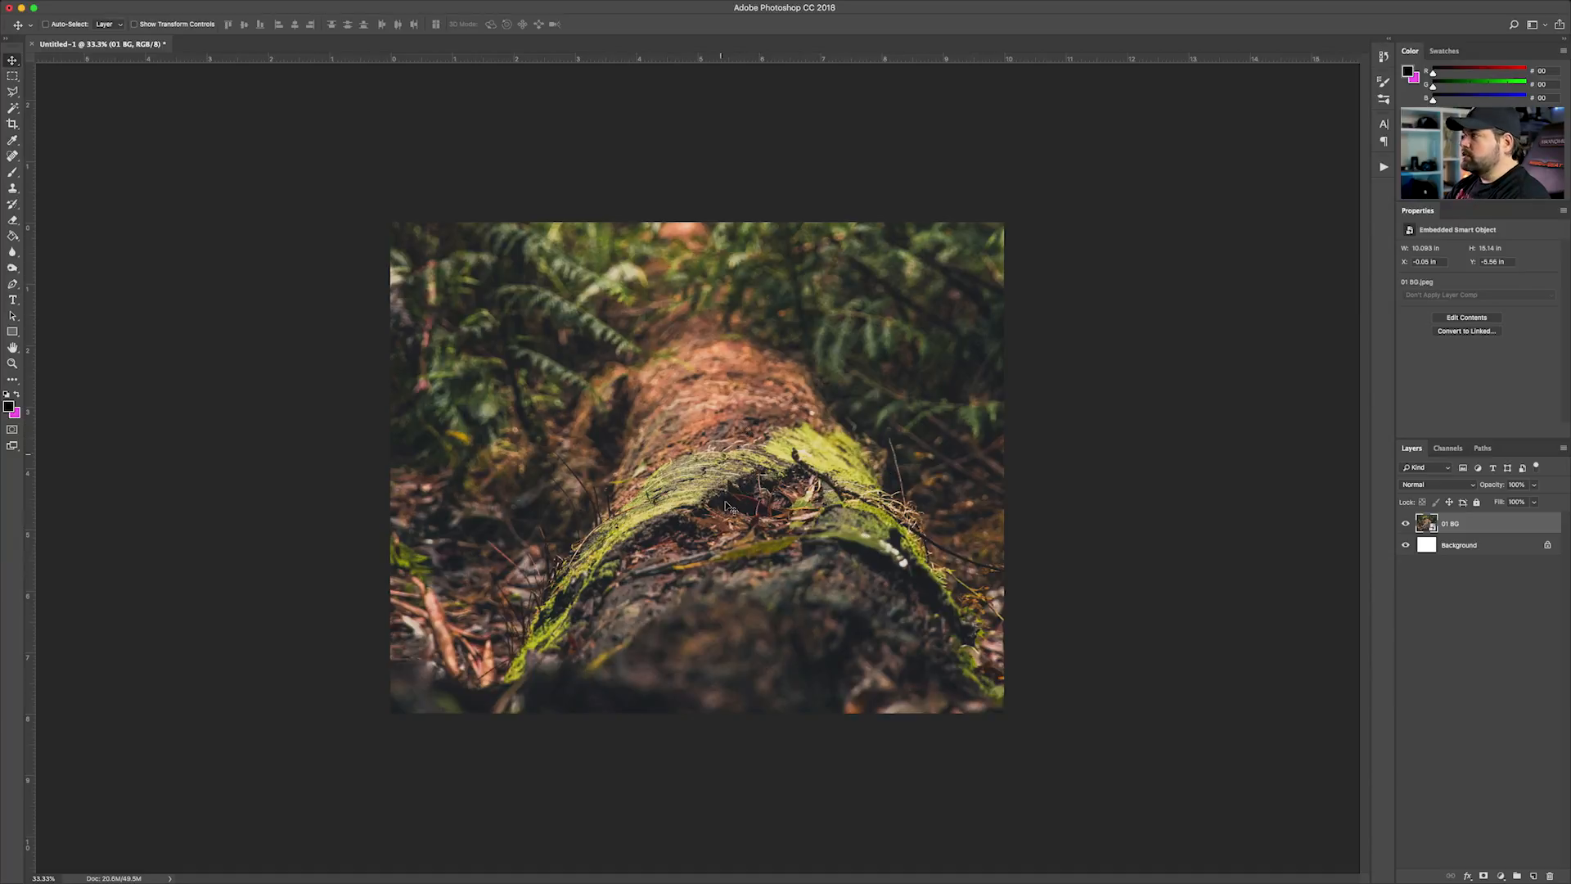
drag(738, 491, 739, 475)
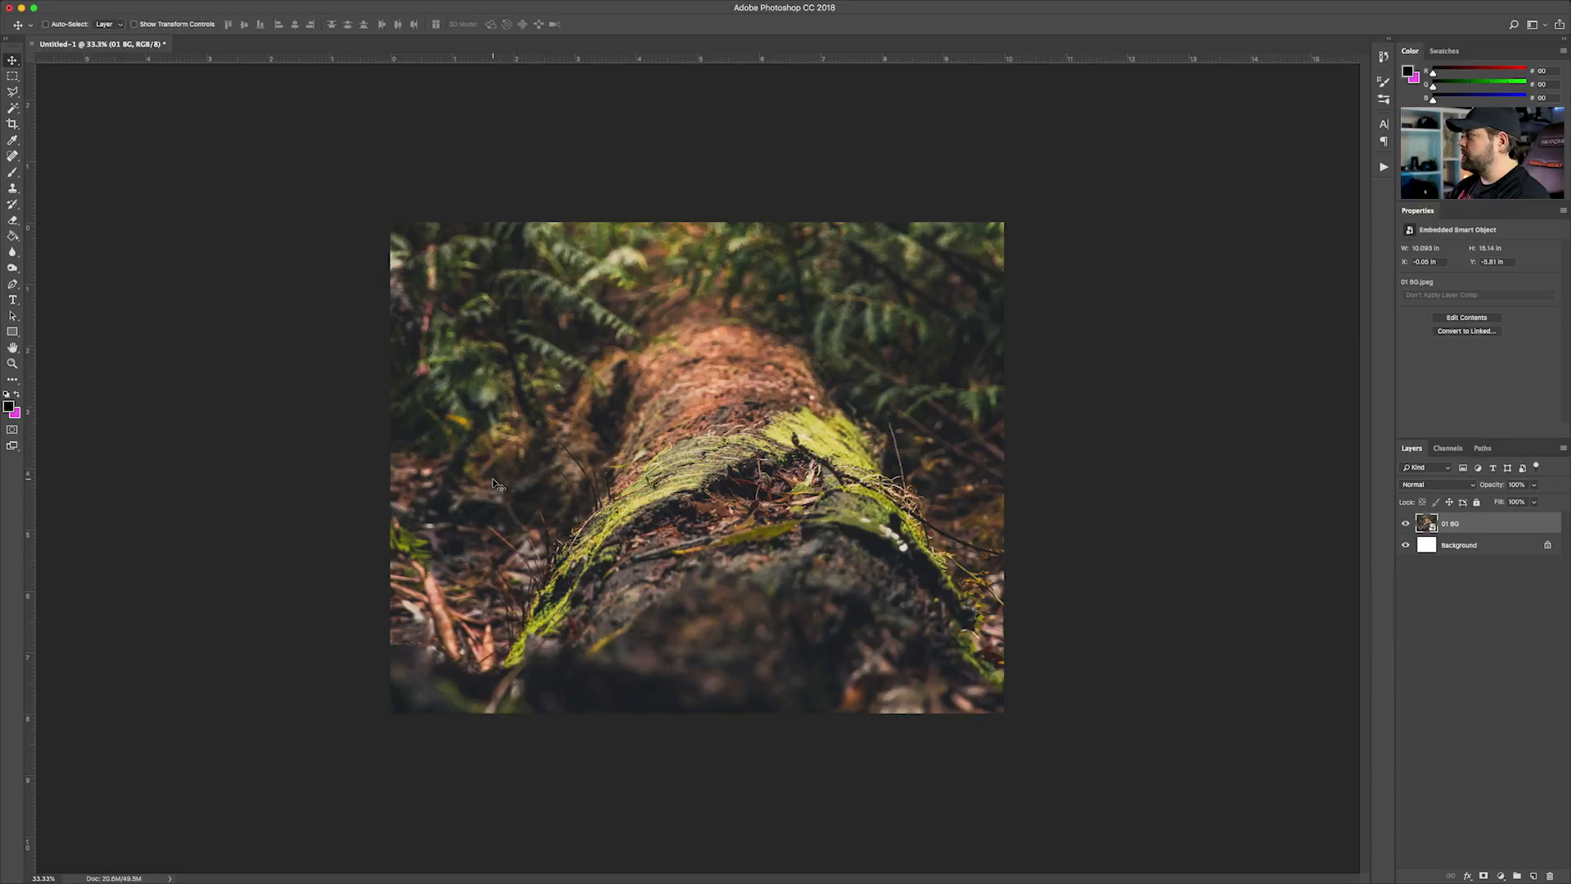
Group the 01 BG layer into a group named BG and collapse it
click(1422, 594)
click(1447, 528)
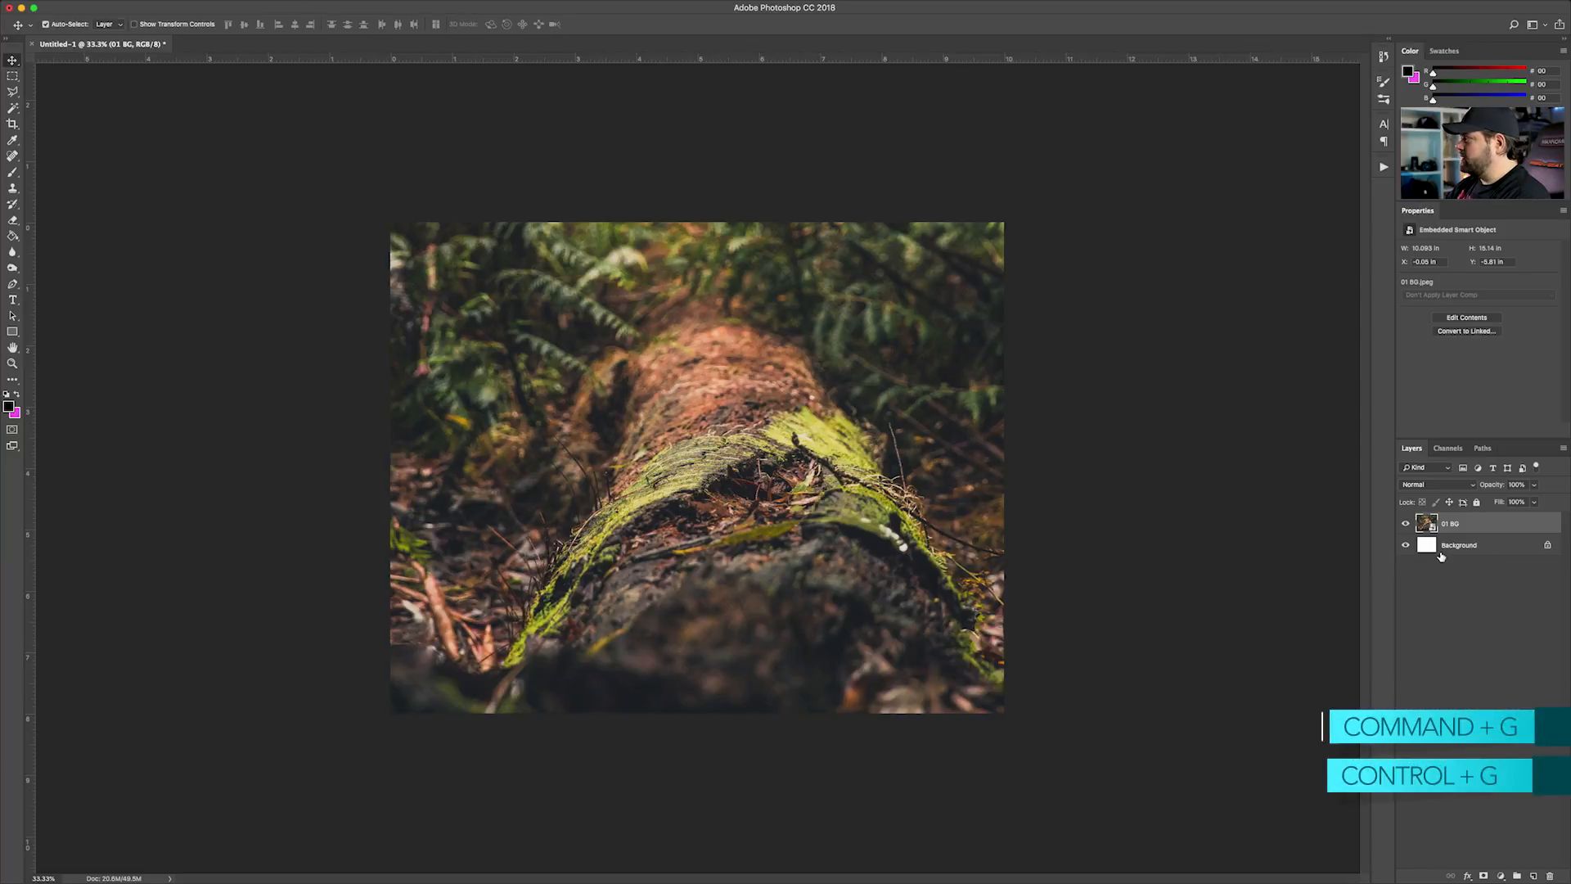
key(super+g)
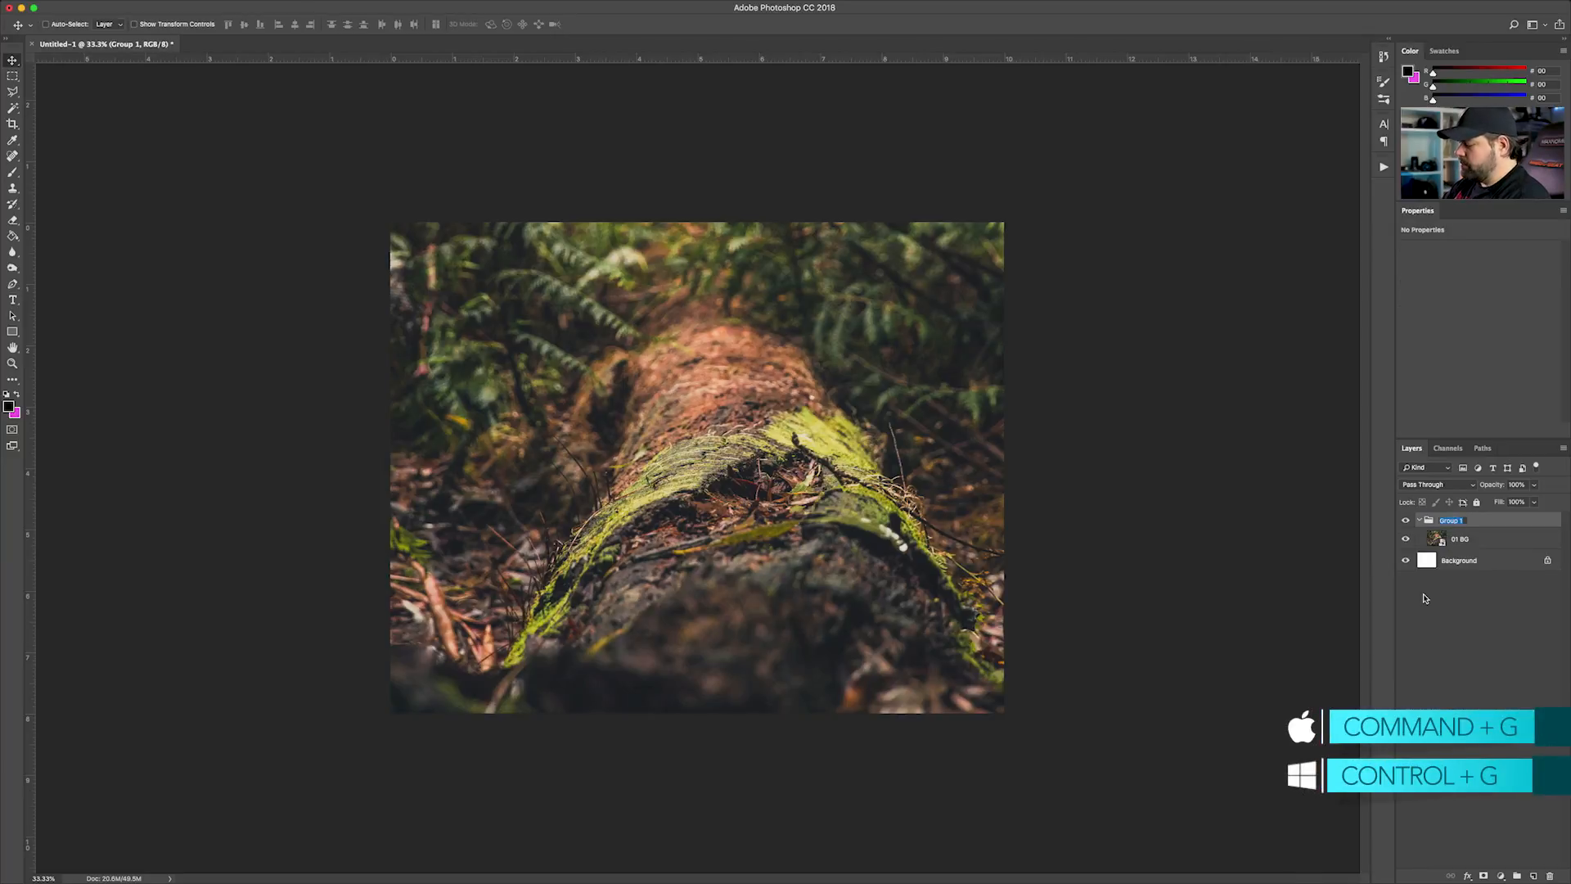
key(Return)
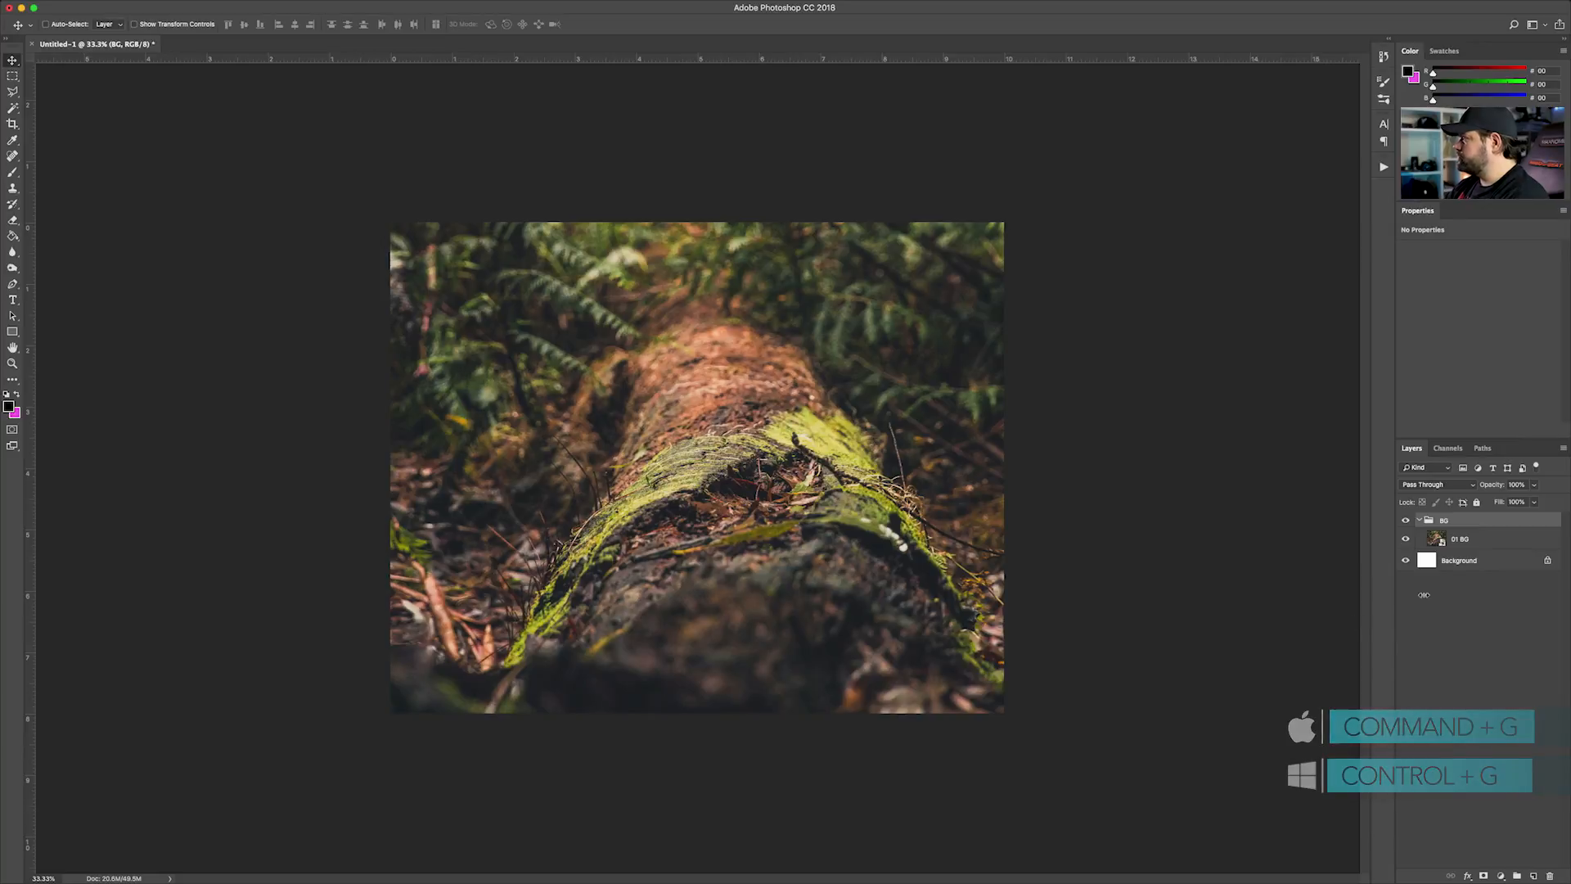
click(1420, 521)
click(1426, 567)
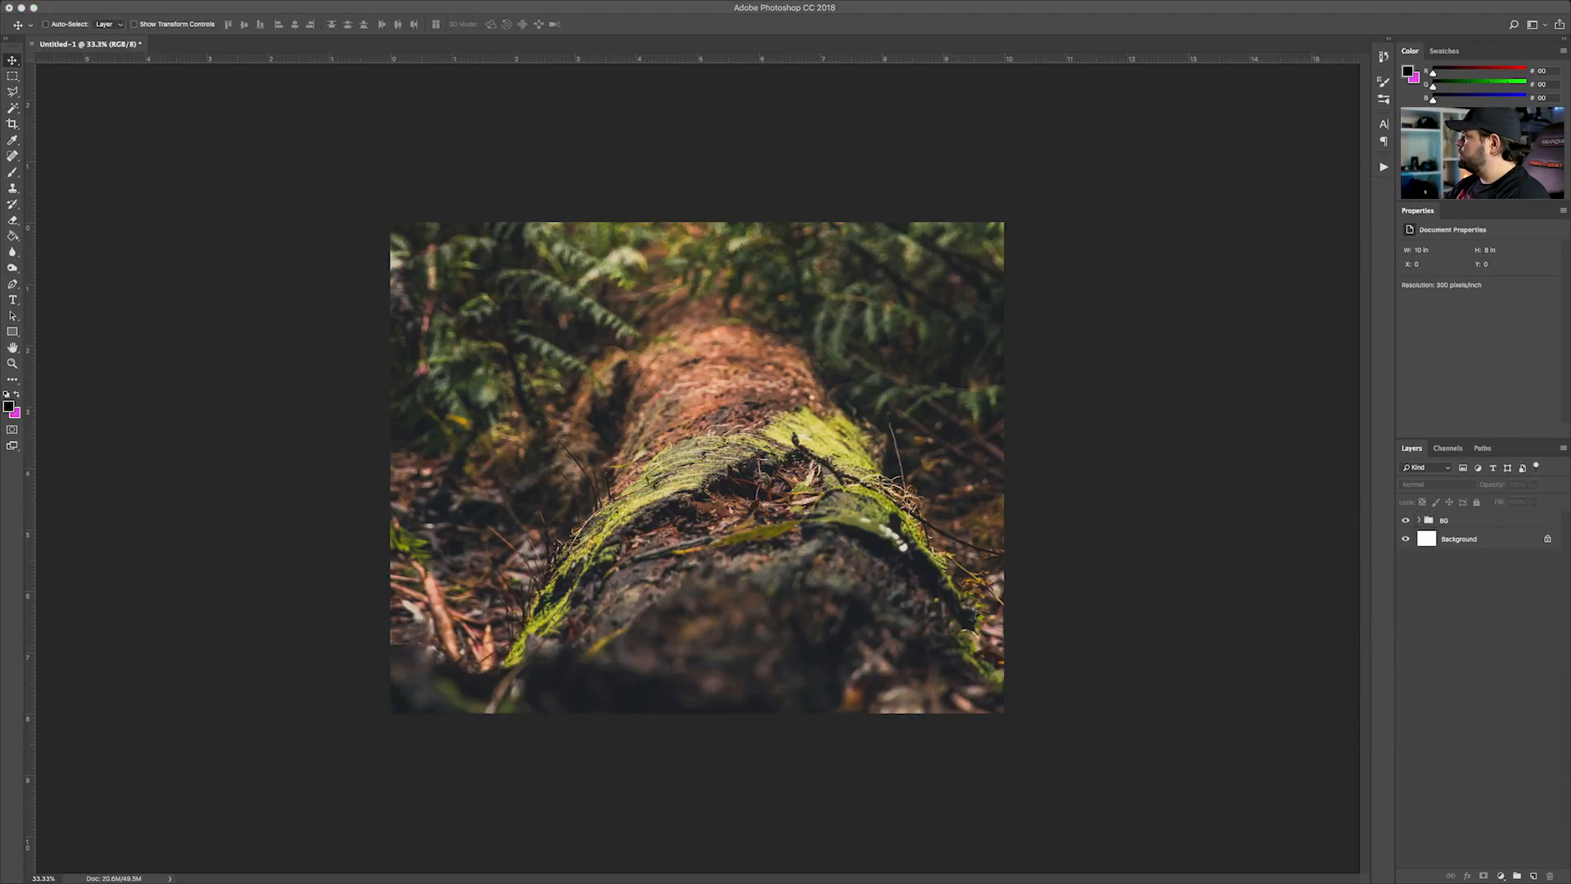
Place the 05 Mushroom image on the ground beside the log's left side, scaled to about 15% and rotated about 14°
drag(1322, 267, 573, 591)
key(Return)
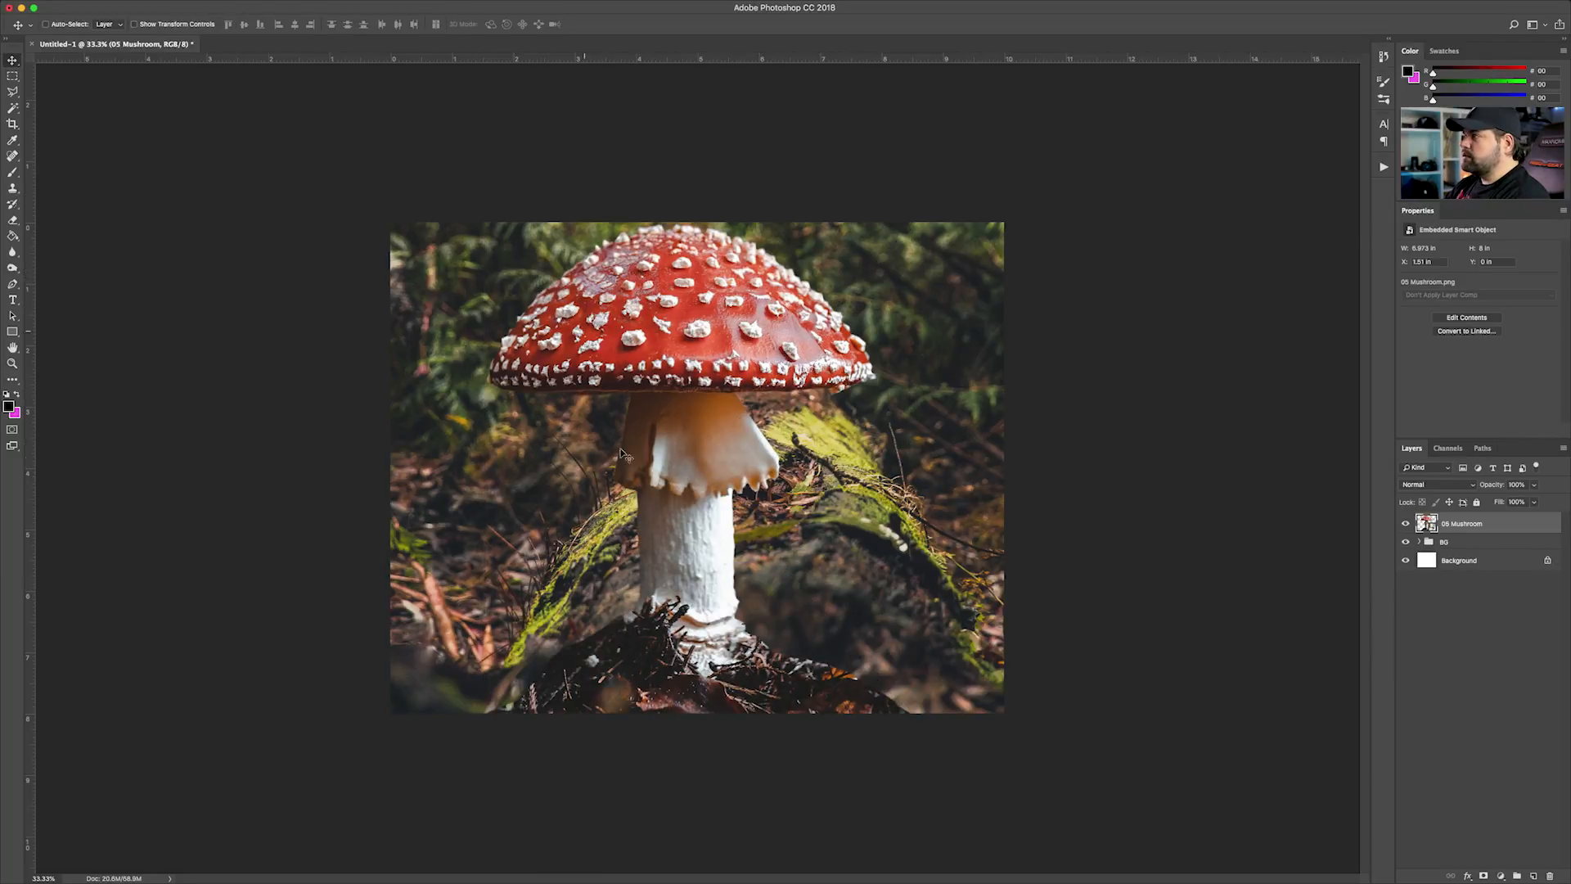
key(super+t)
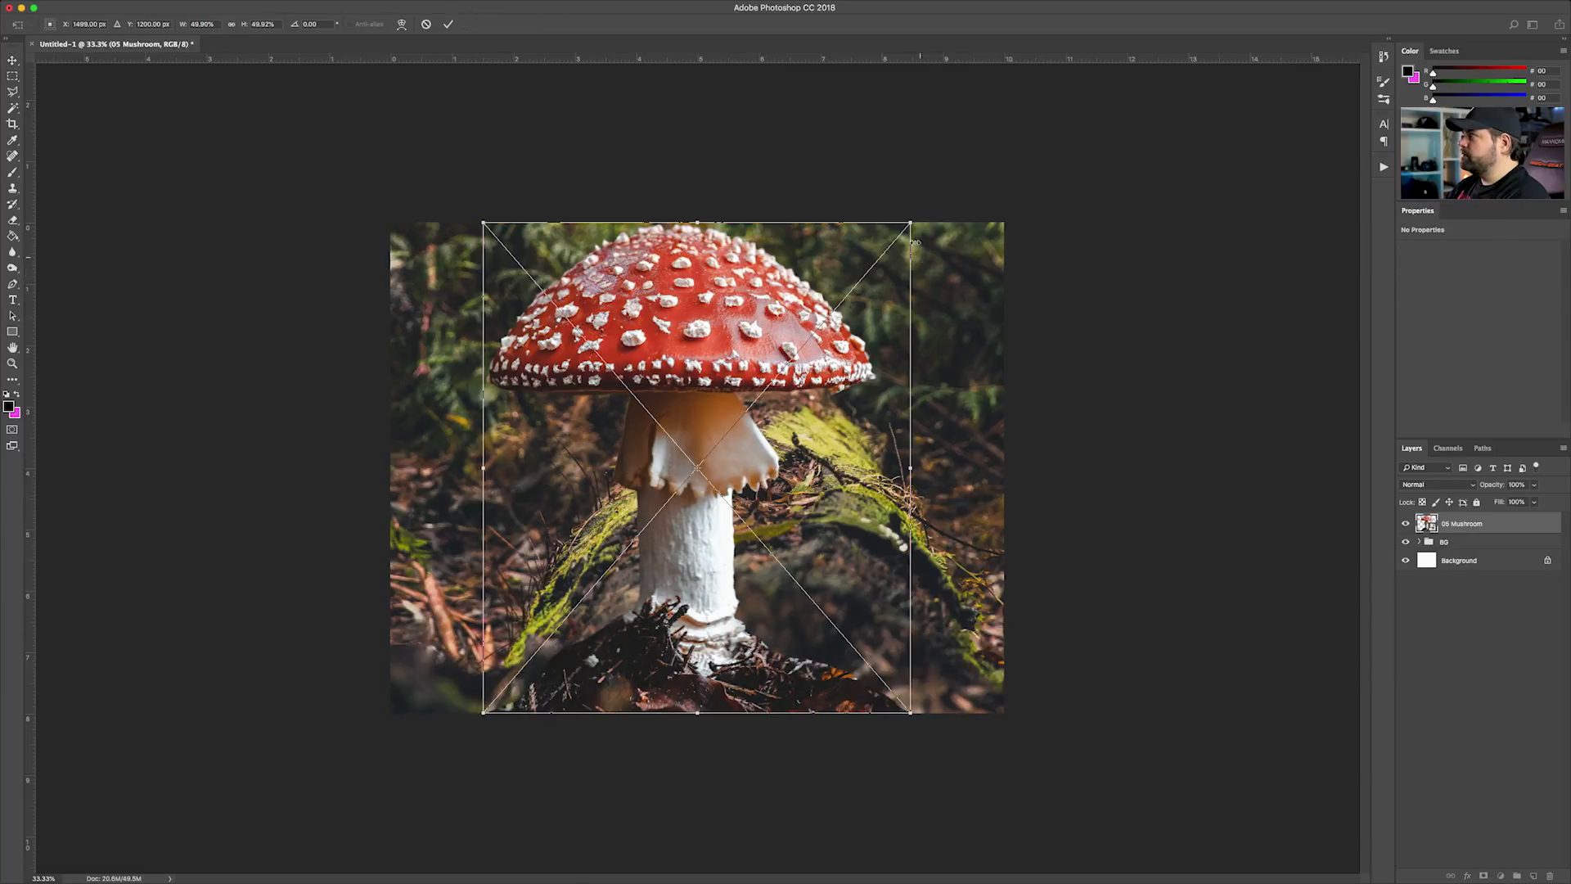
drag(910, 220, 786, 368)
drag(720, 458, 496, 516)
drag(563, 424, 505, 505)
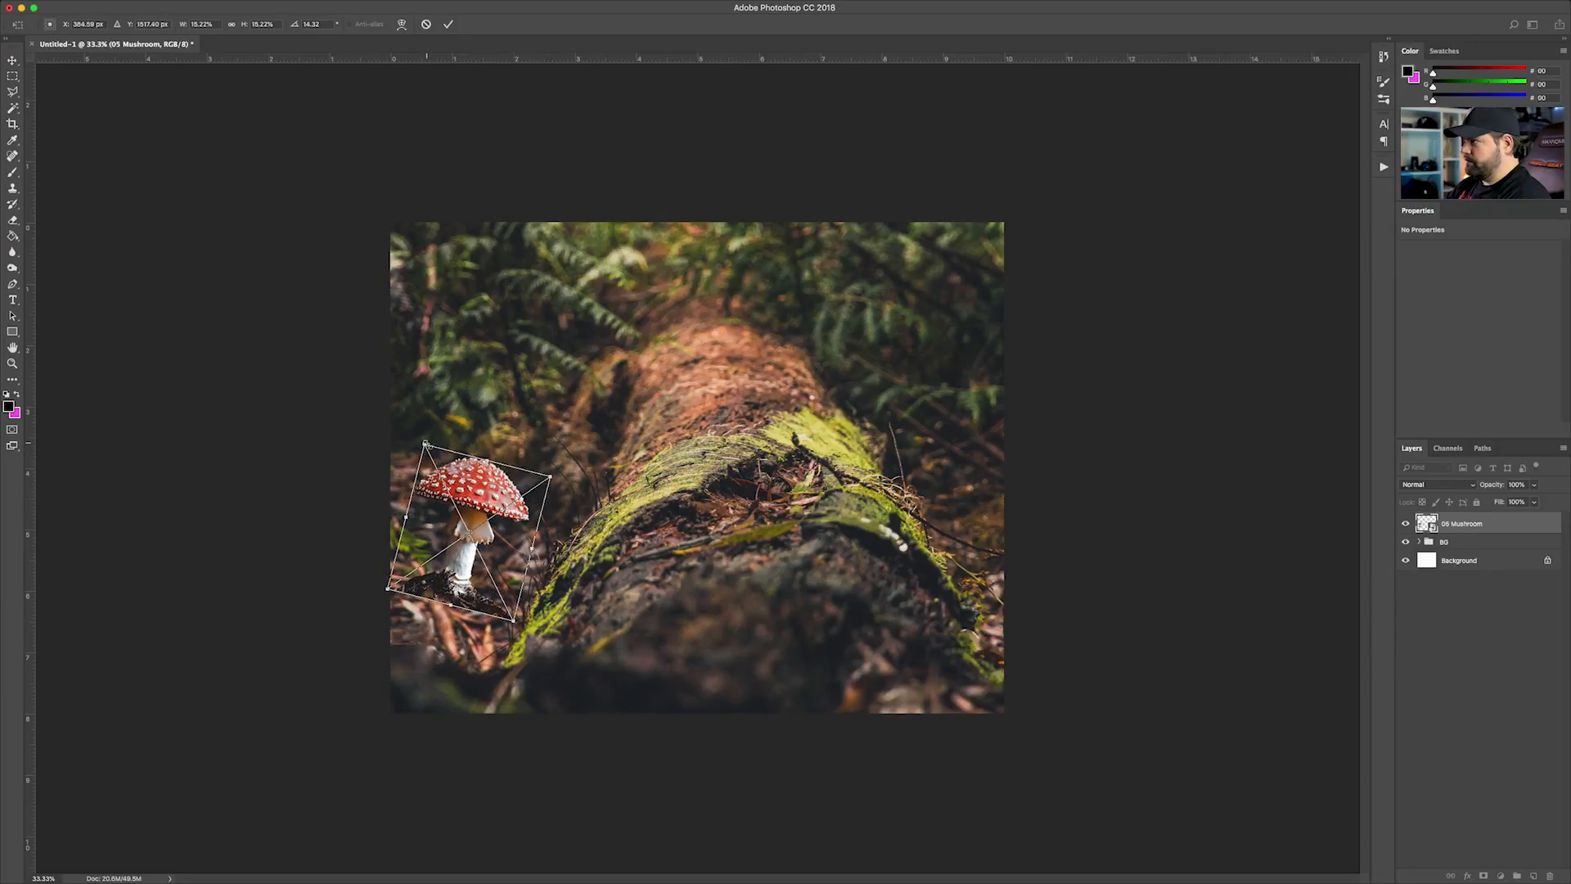
key(Return)
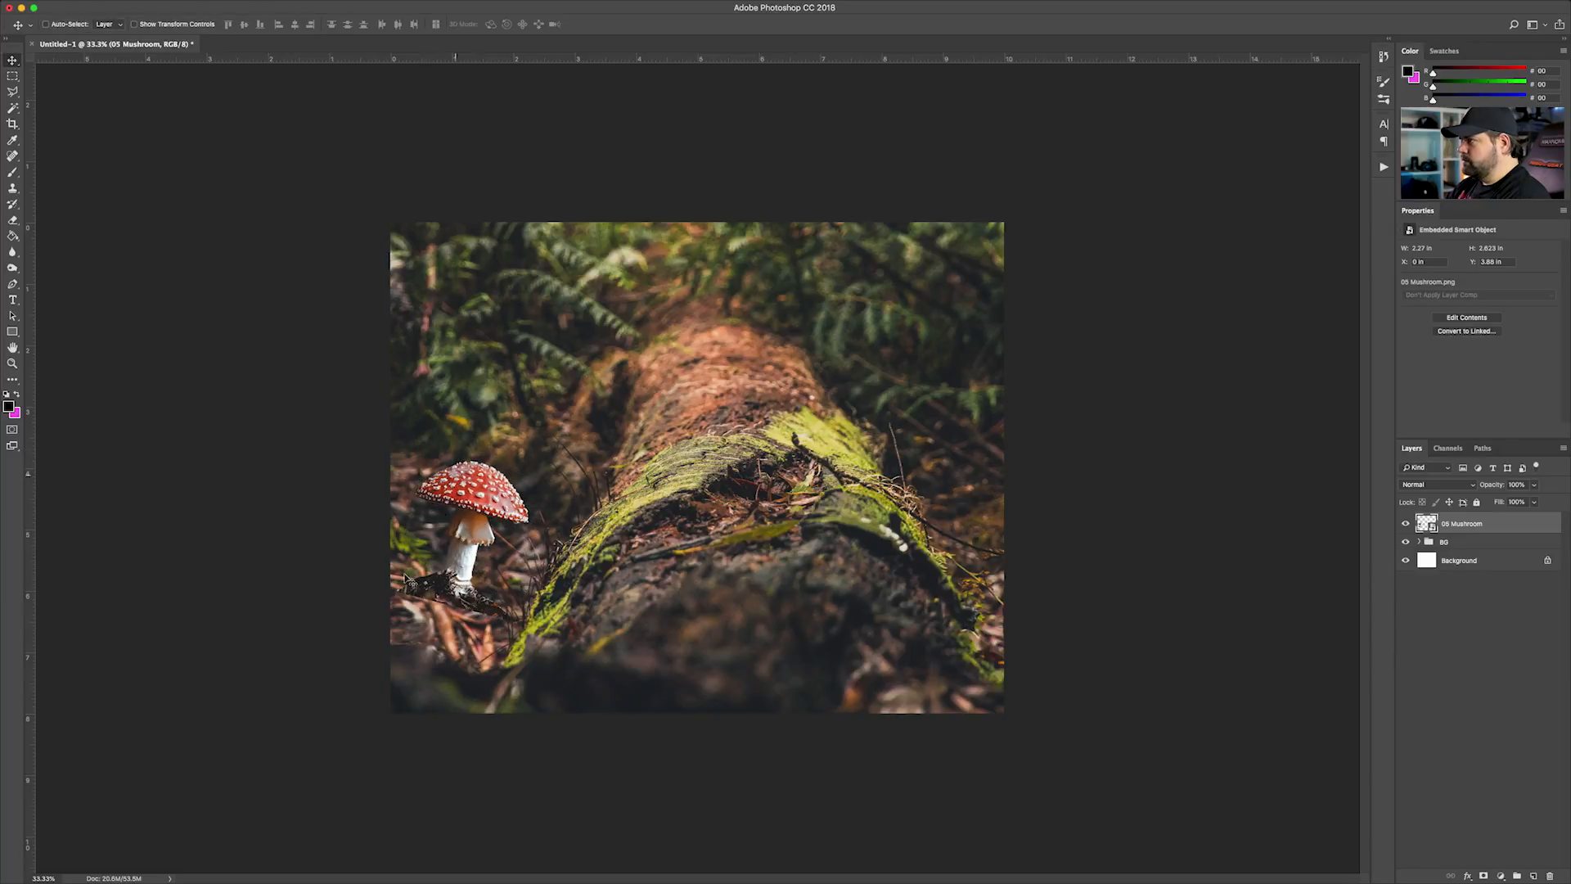
Nudge the mushroom slightly up to about X 0.03 in, Y 3.67 in
key(super+plus)
key(super+plus)
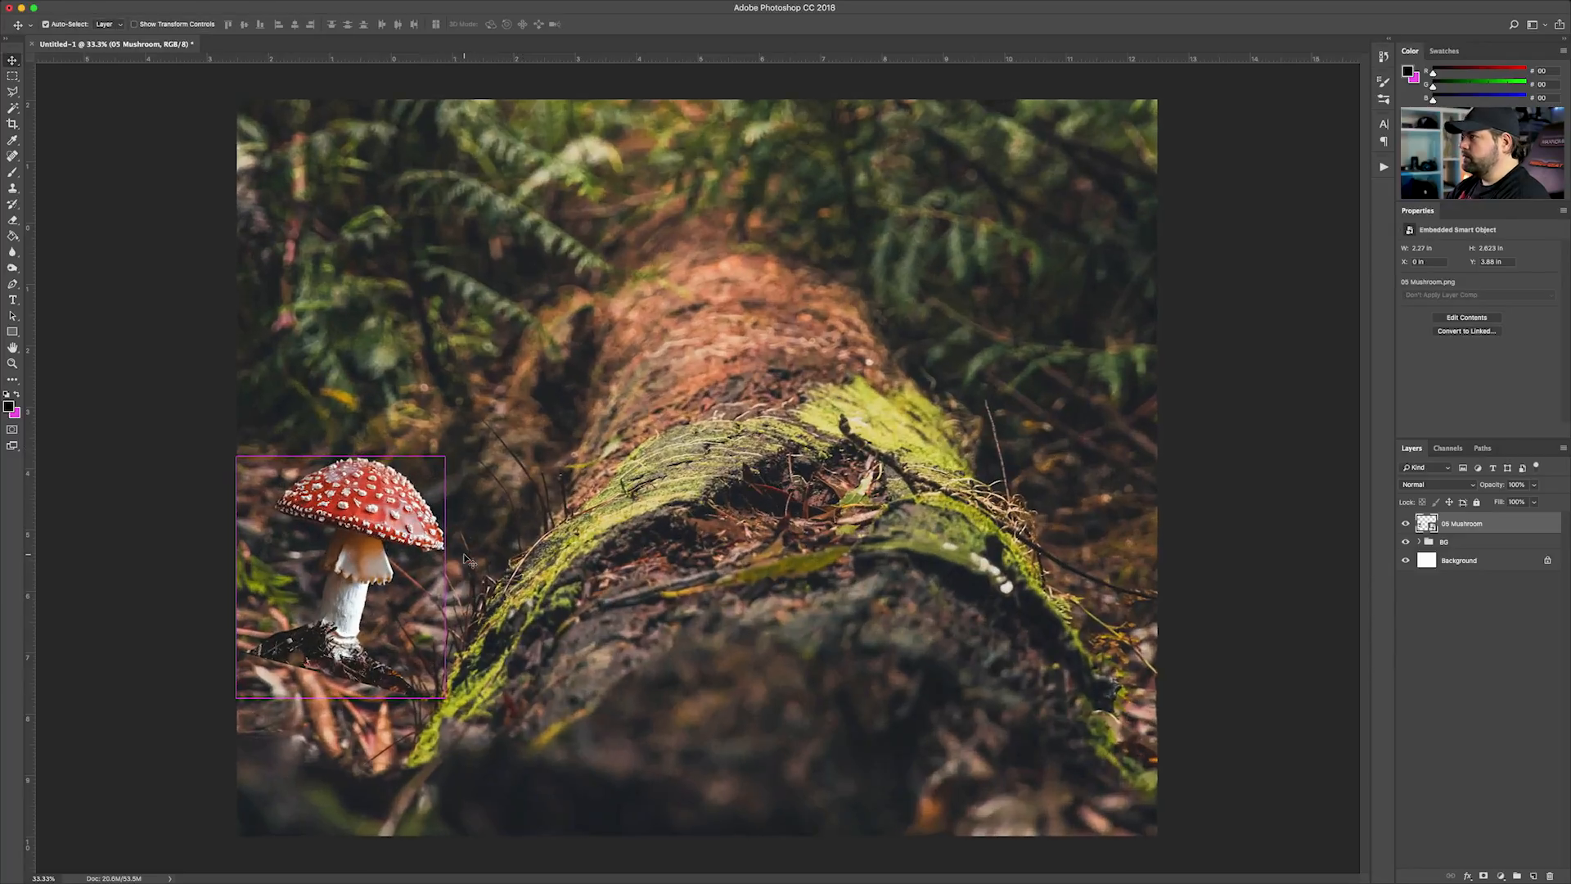
drag(422, 571, 710, 449)
key(super+plus)
drag(565, 524, 639, 409)
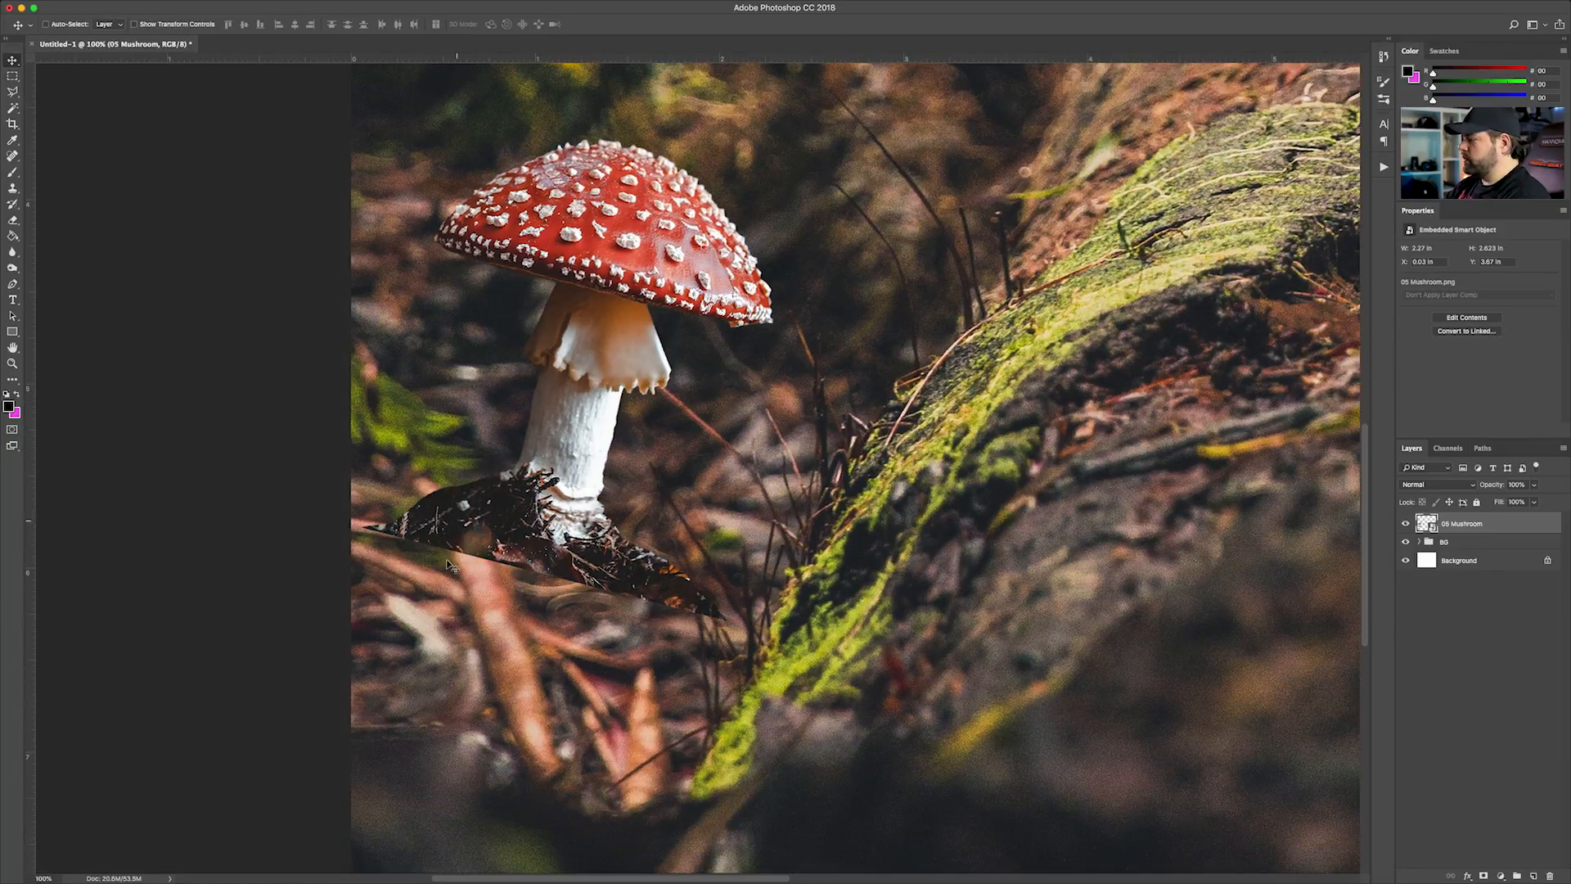
Add a layer mask to the 05 Mushroom layer and ready the Eraser with white foreground and black background colours
key(super+minus)
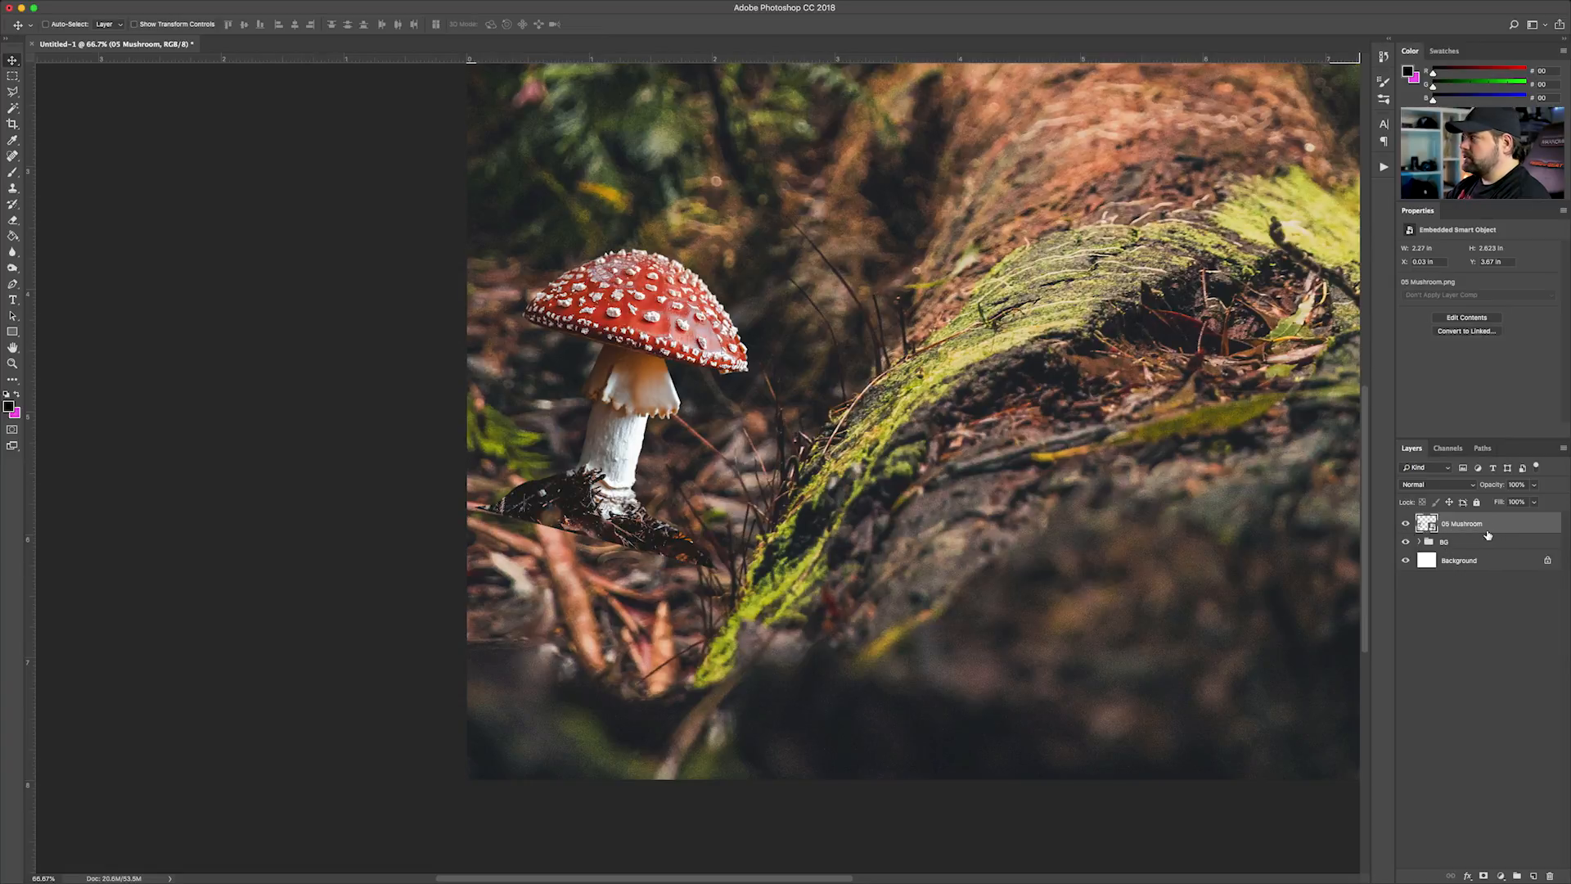
click(1483, 875)
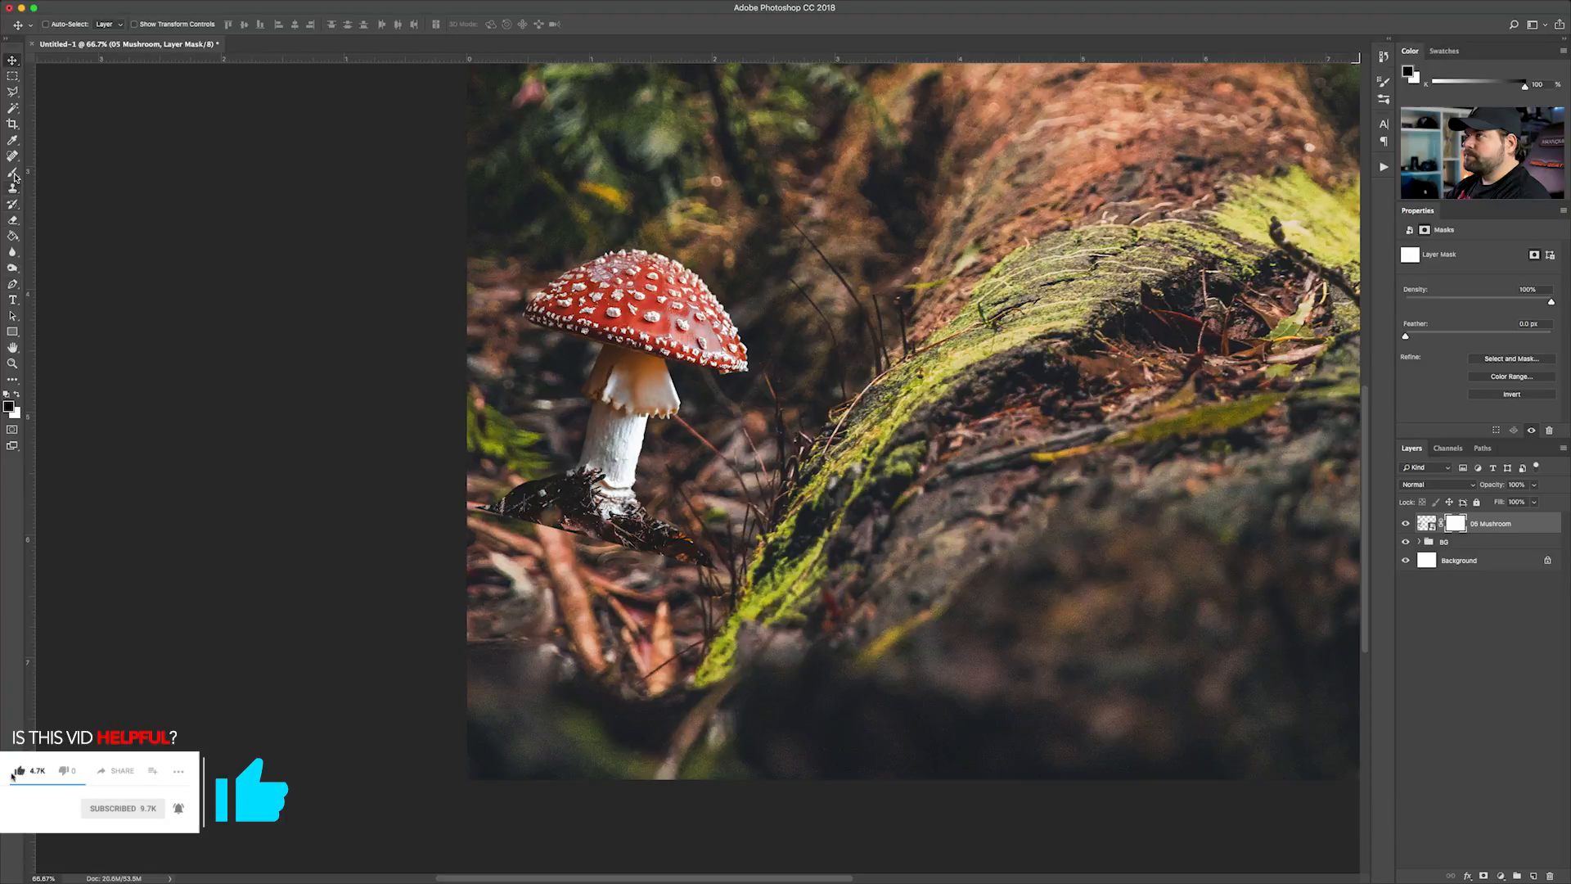
click(10, 221)
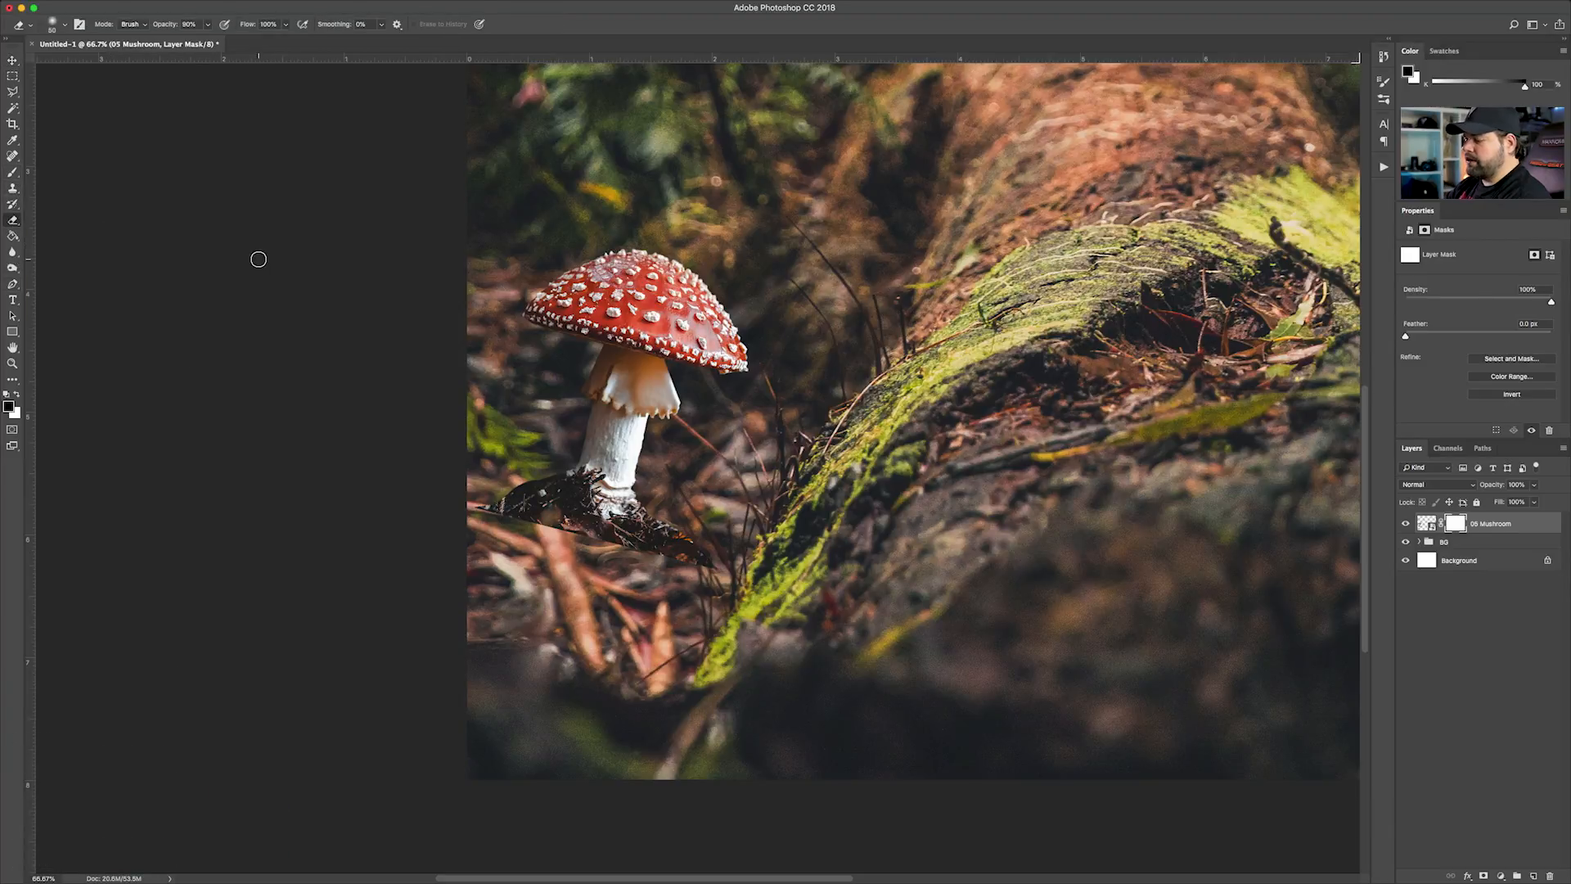
click(16, 396)
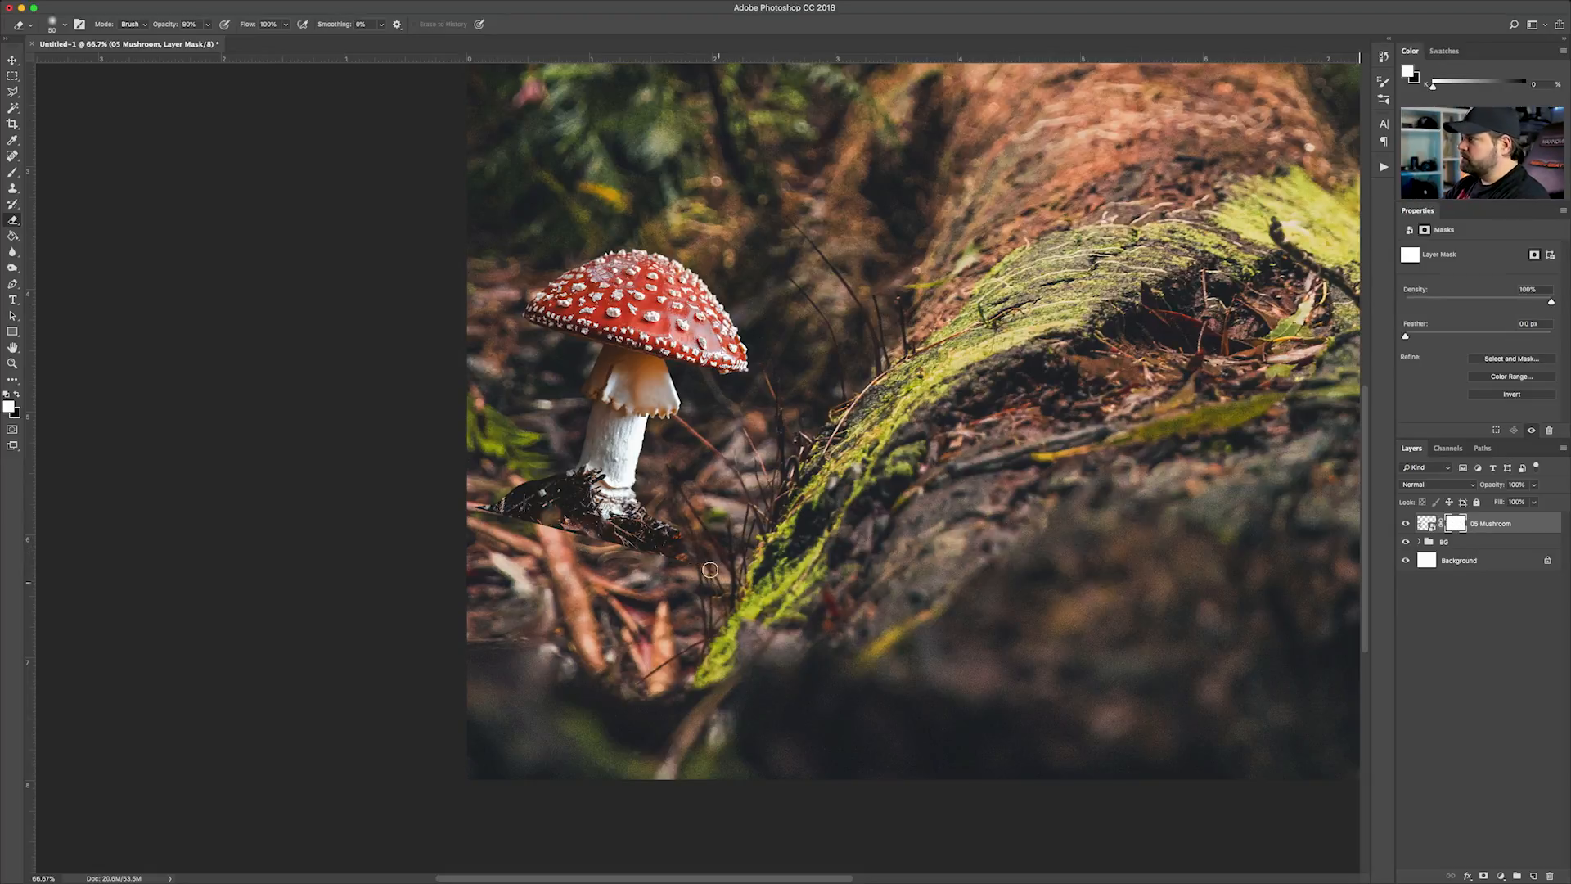
Mask out the dark soil around the mushroom's base, restore part of it near the stem, and set the Eraser opacity to 20%
mouse_move(693, 544)
mouse_down()
mouse_move(680, 523)
mouse_move(667, 532)
mouse_move(687, 556)
mouse_move(573, 523)
mouse_move(542, 486)
mouse_up()
drag(629, 526, 566, 487)
key(x)
drag(568, 488, 612, 515)
key(2)
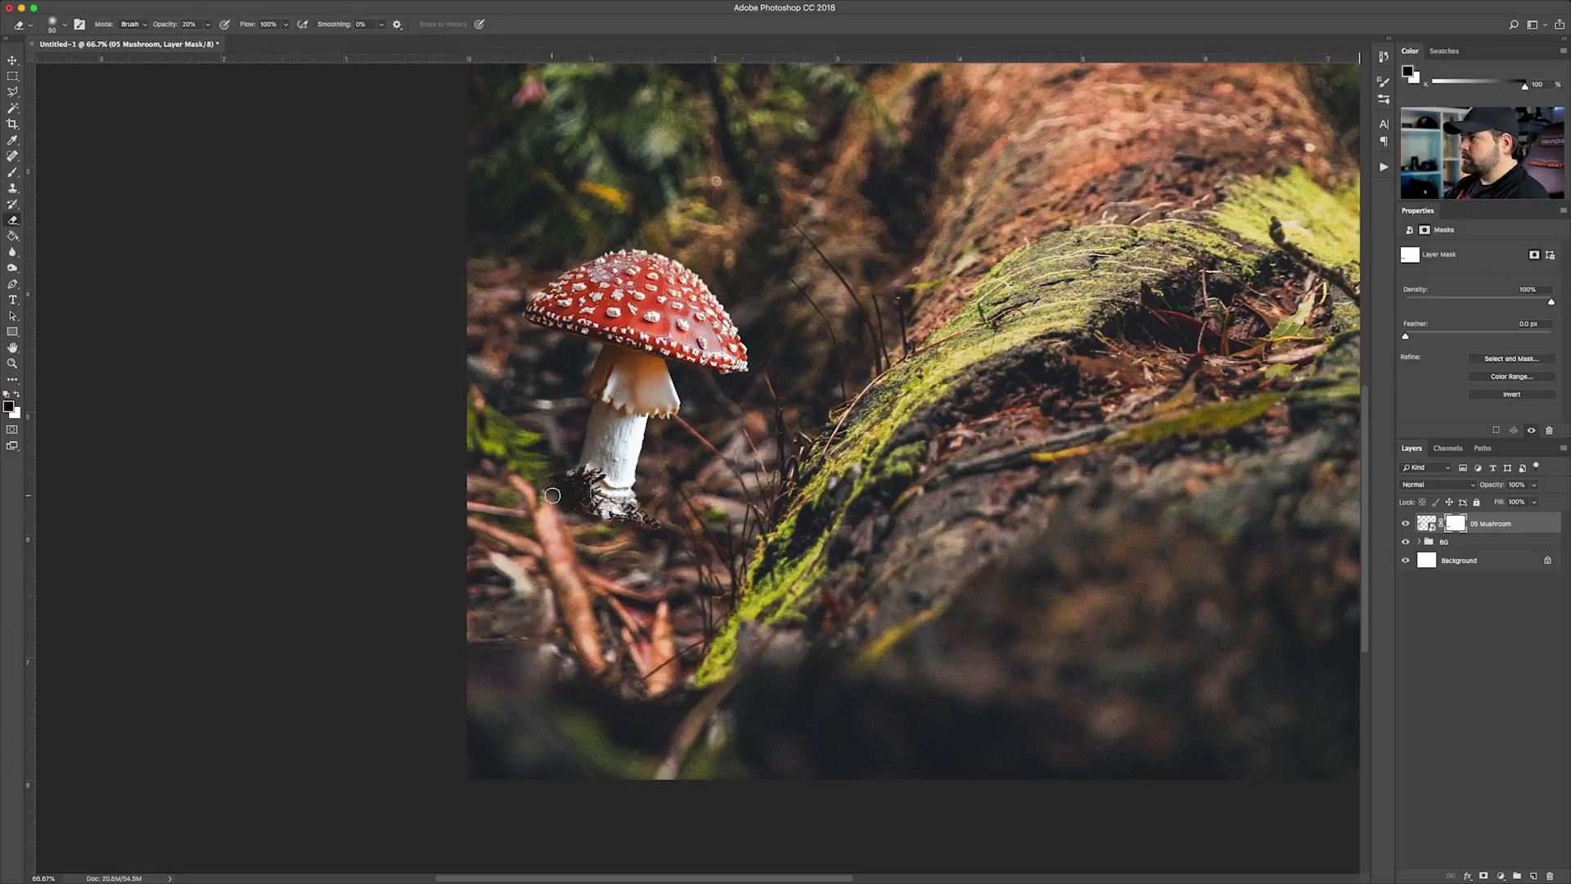
key(x)
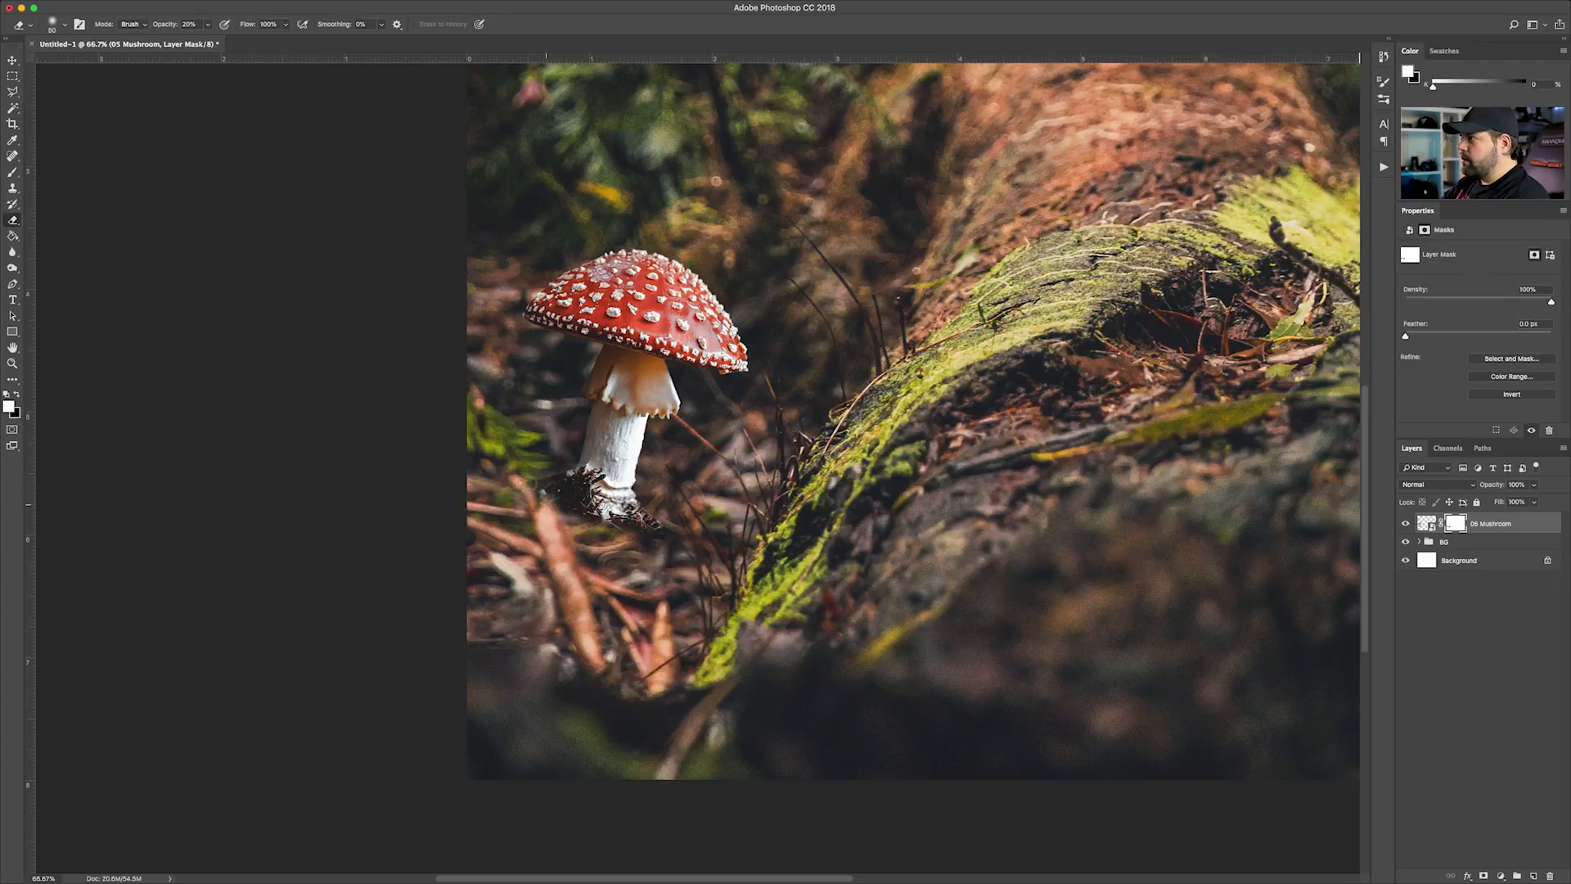
Examine how the mushroom's masked base blends into the forest floor, up close and within the whole composition
key(super+minus)
key(super+minus)
key(super+minus)
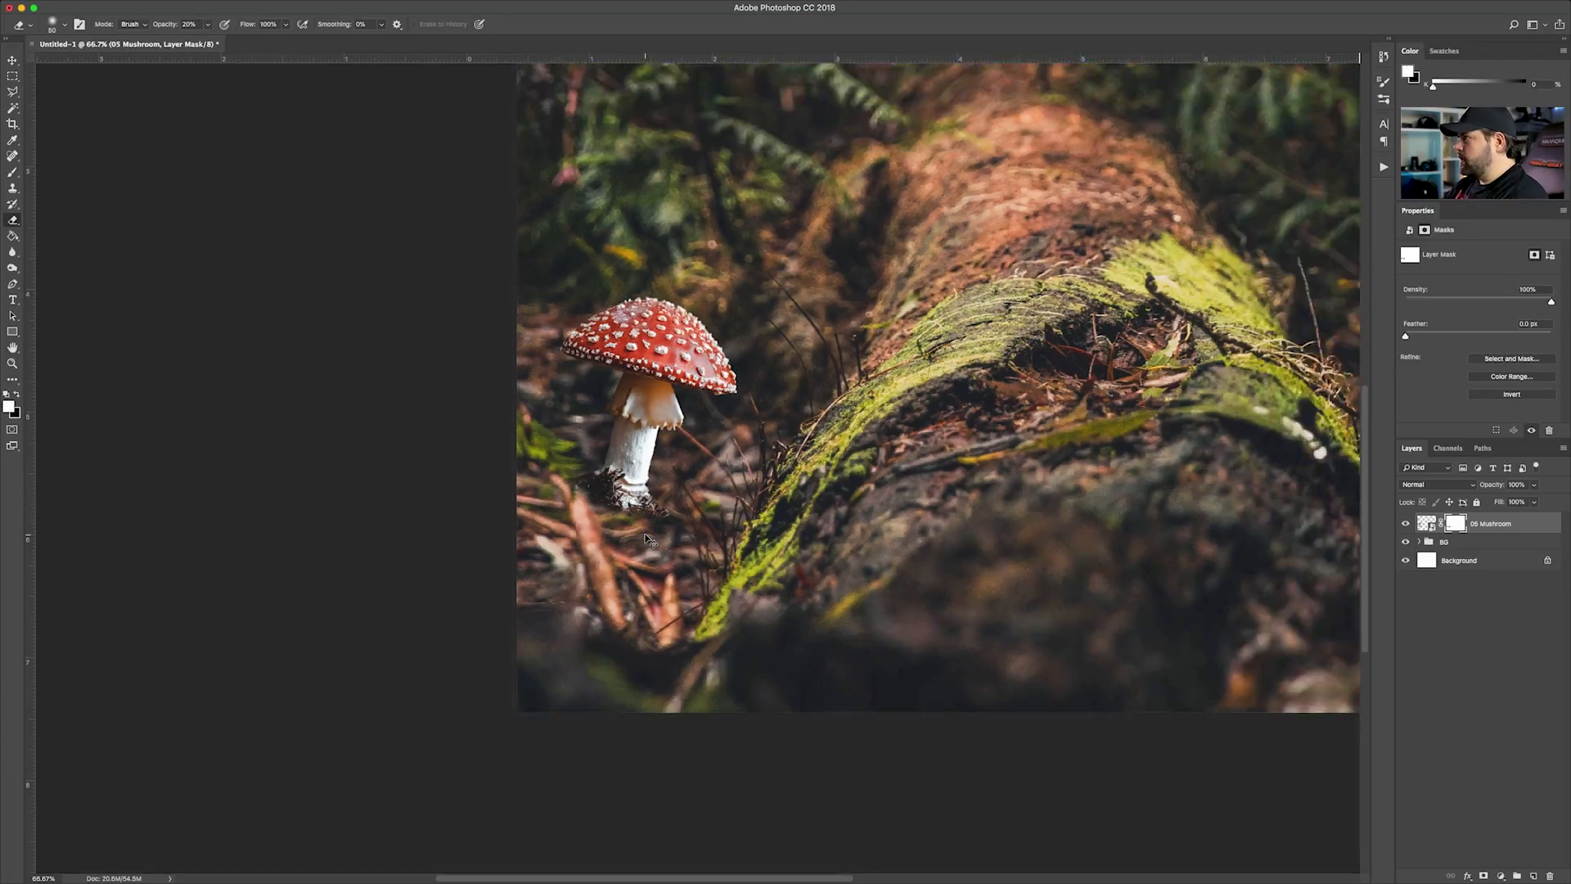
key(super+plus)
key(super+plus)
key(super+plus)
drag(100, 446, 316, 373)
key(super+minus)
key(super+minus)
key(super+plus)
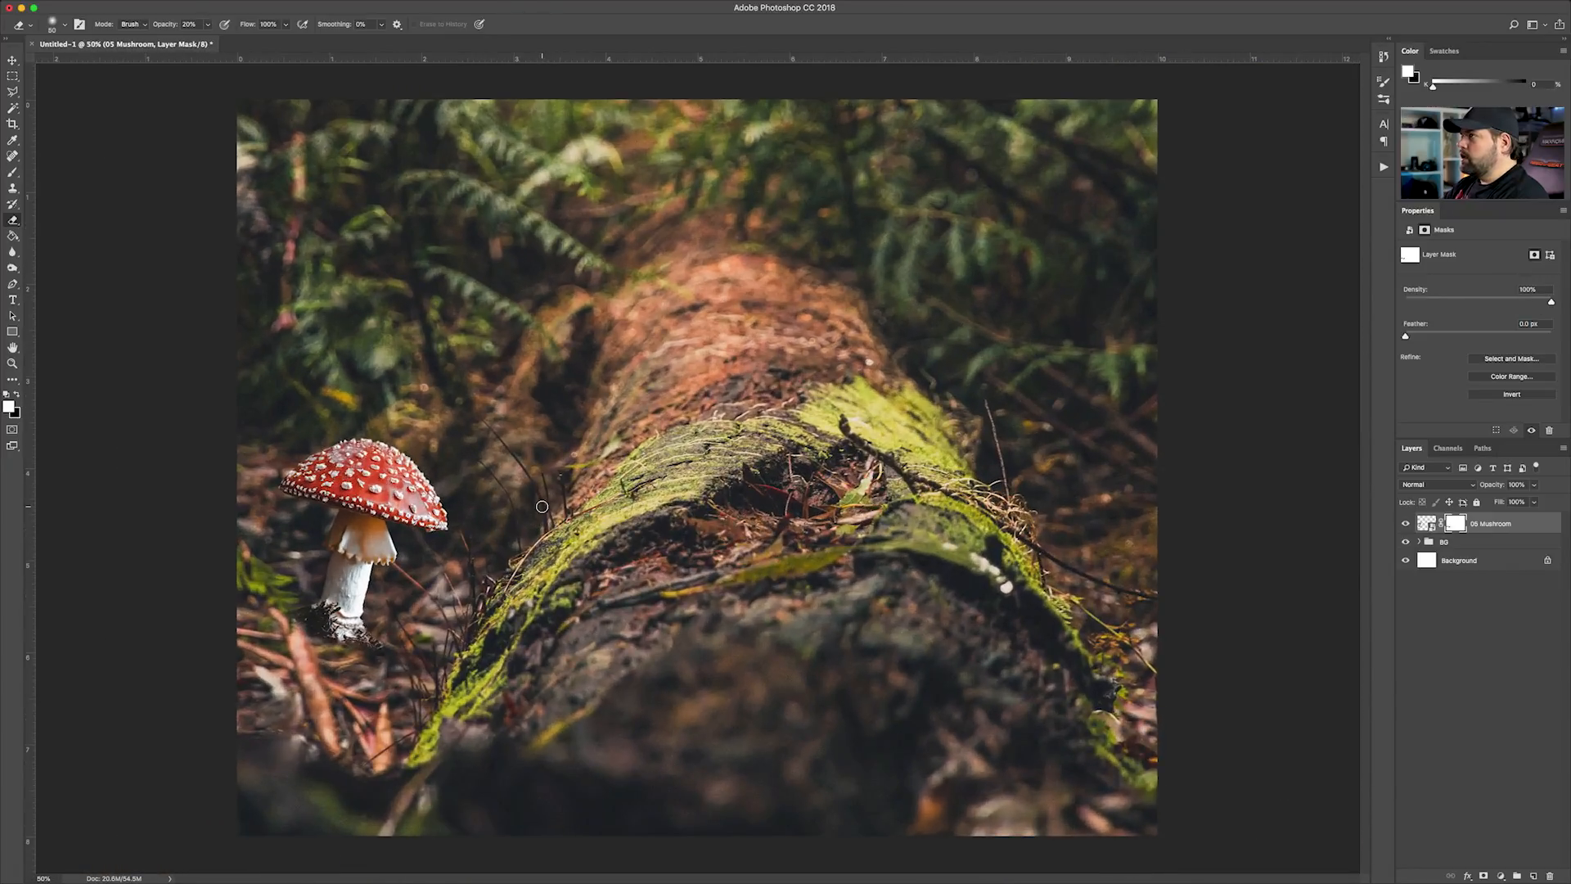
Create a new layer above the 05 Mushroom layer and fill it with black
click(12, 61)
click(1463, 584)
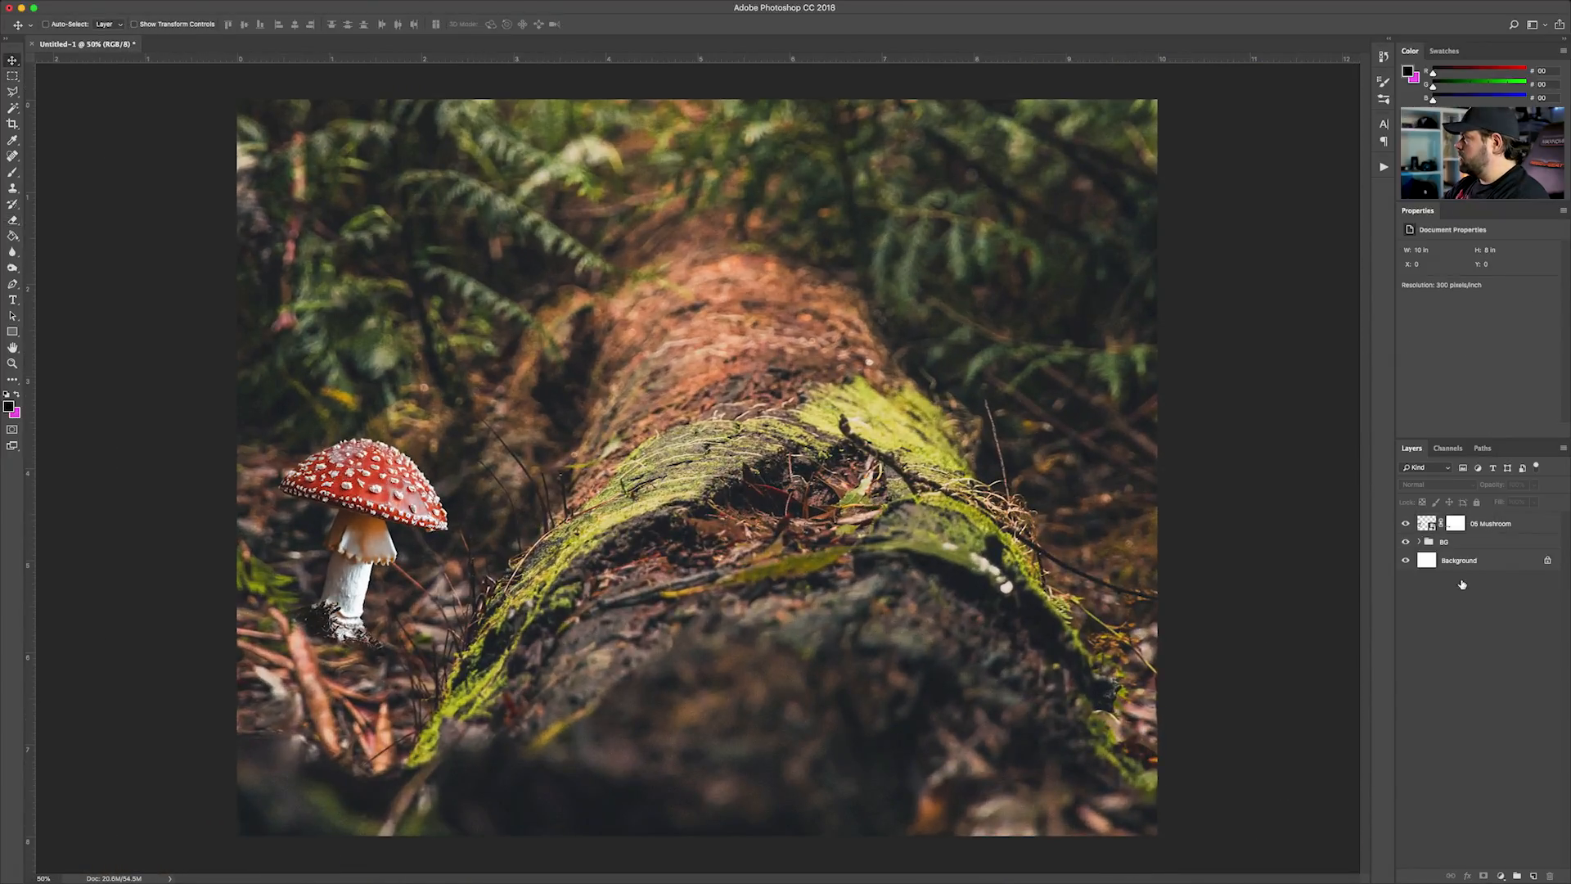
click(1491, 528)
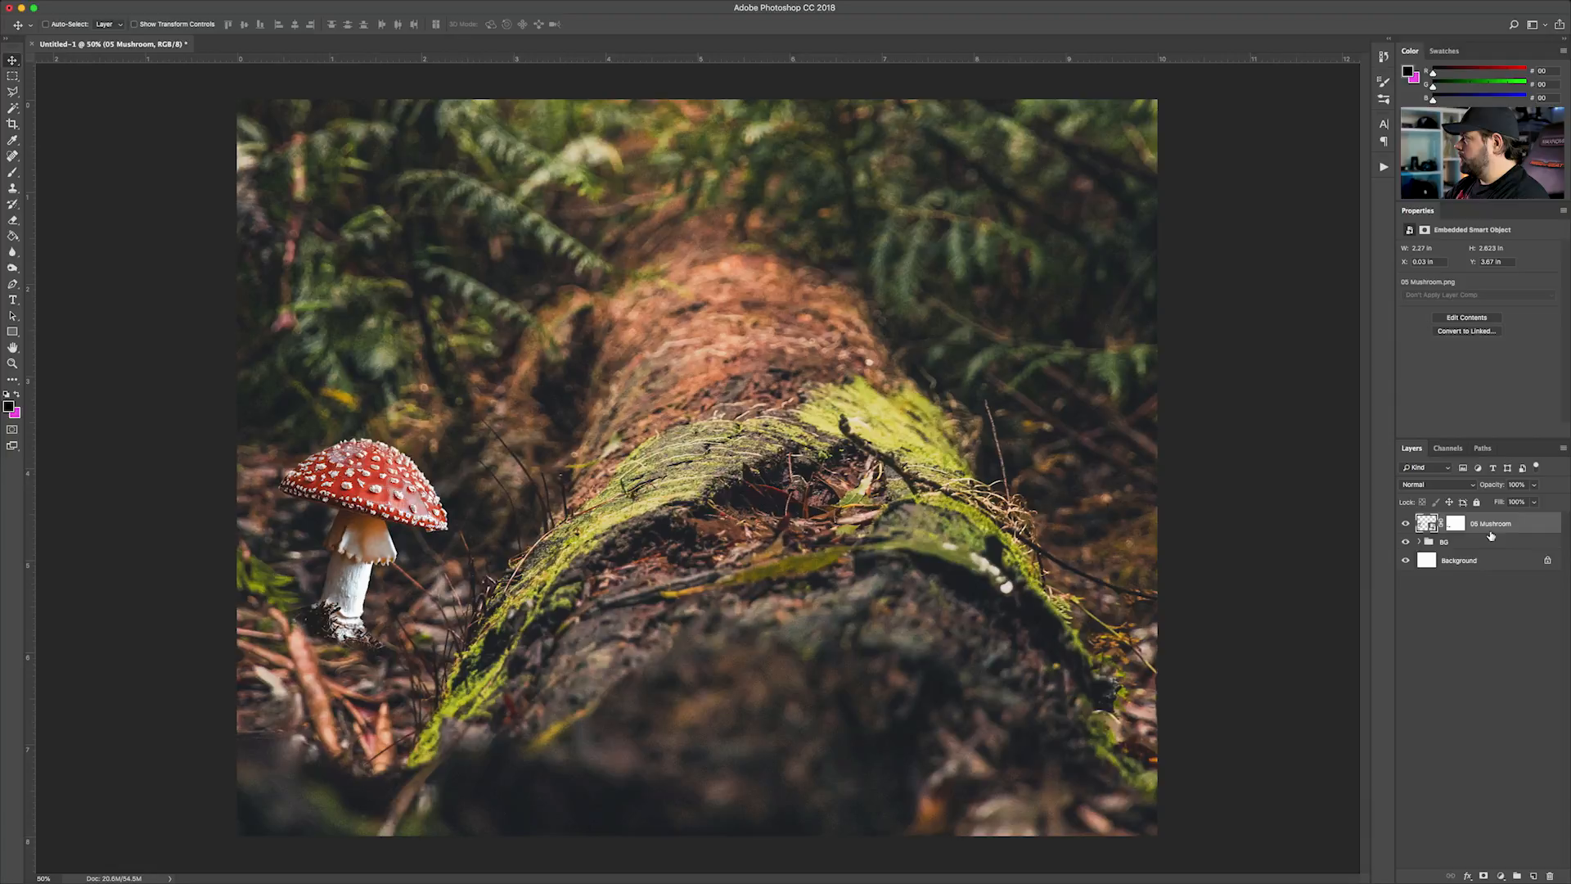
click(1535, 877)
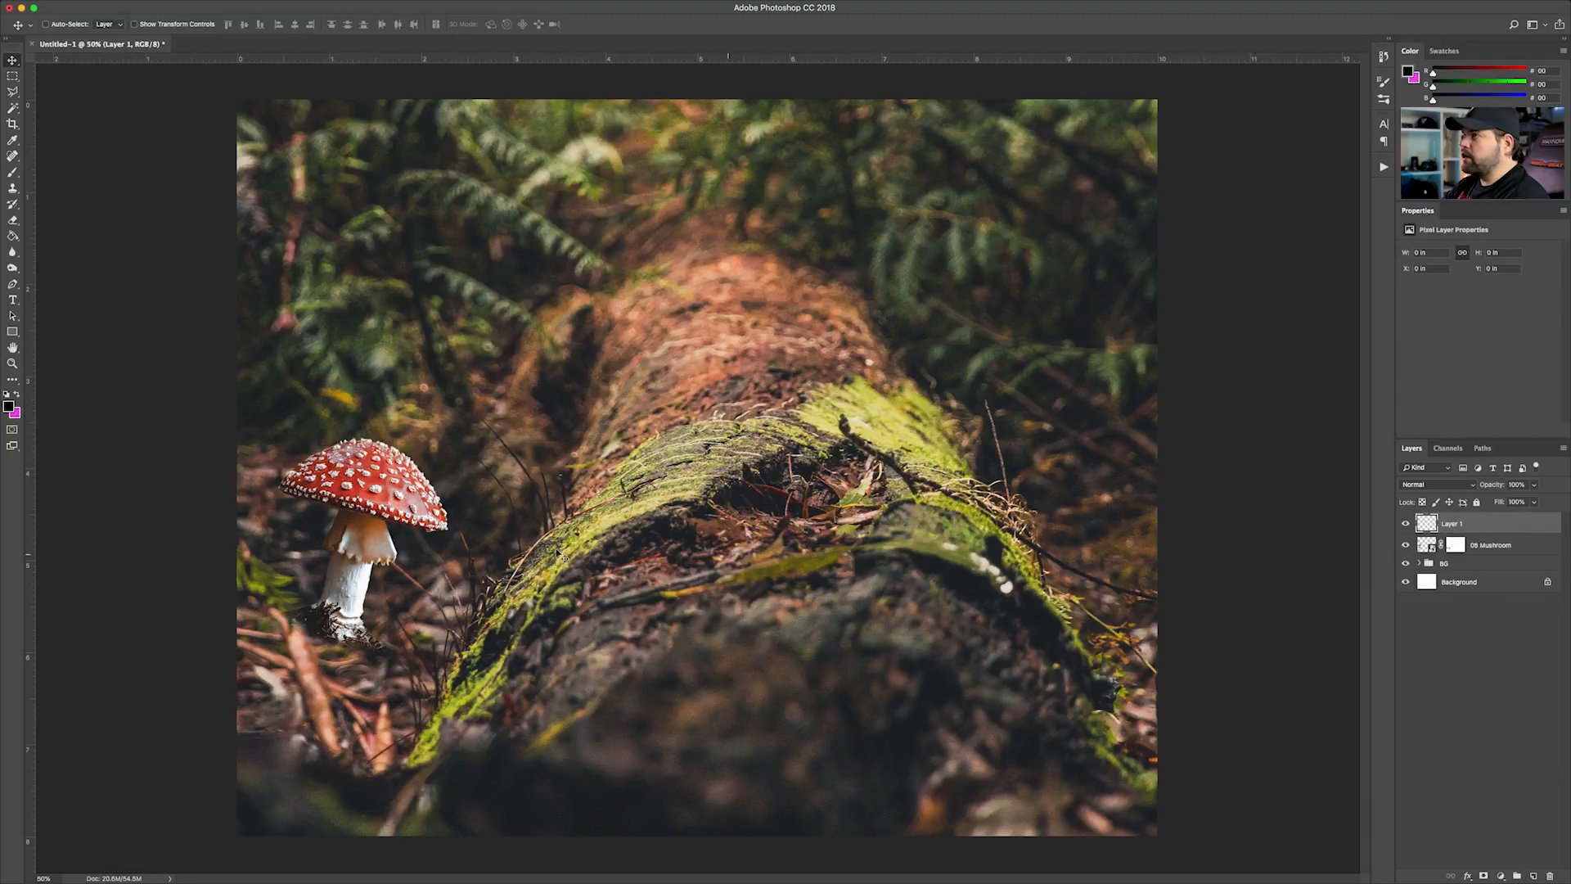
click(12, 235)
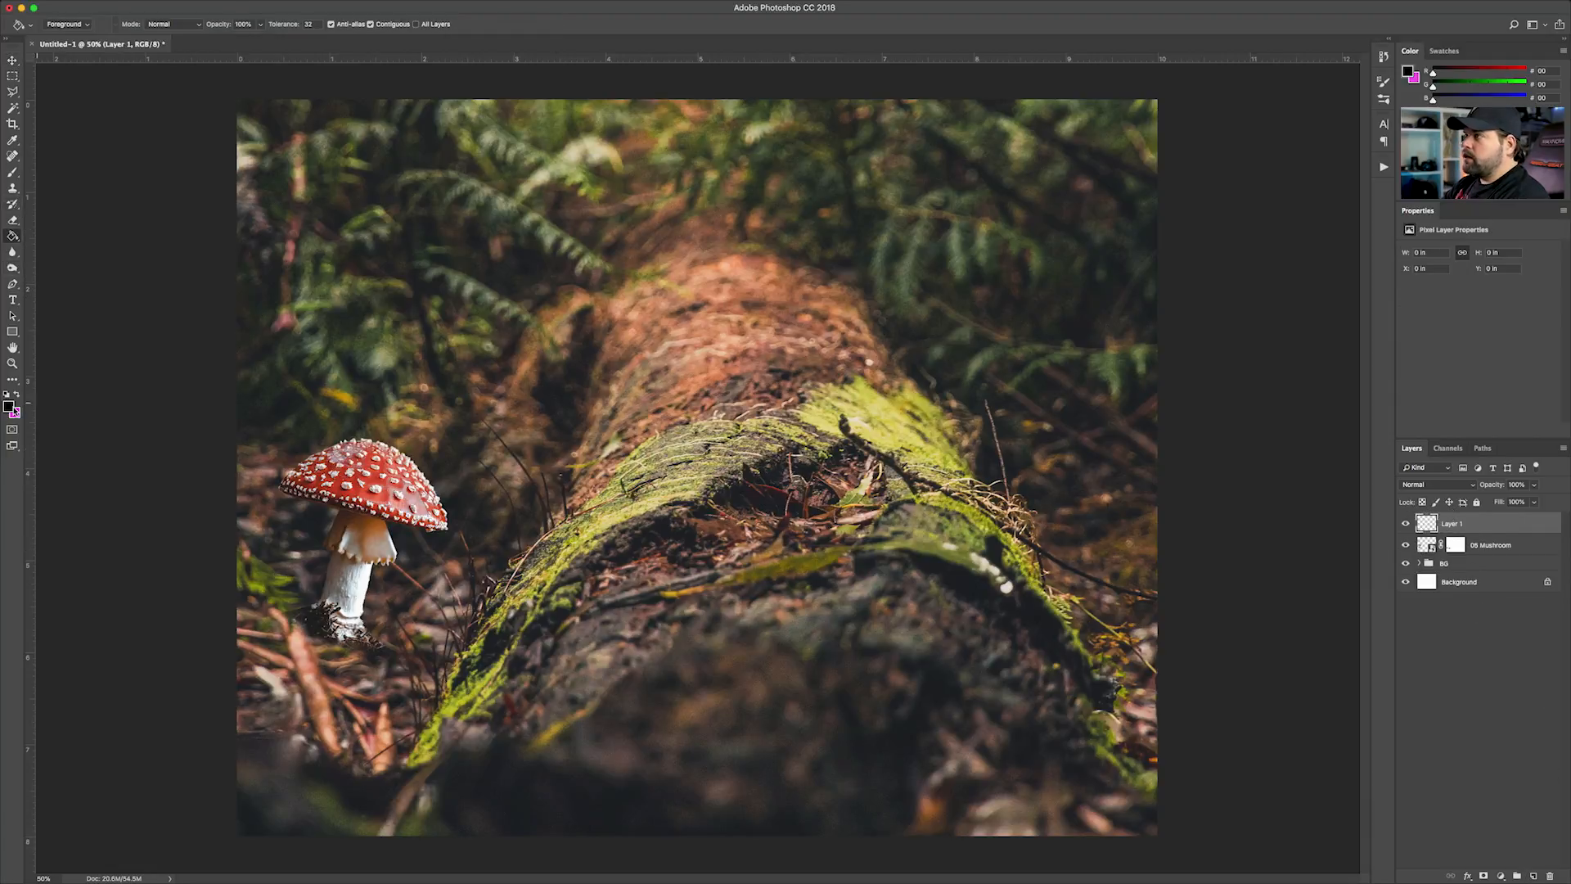
click(514, 350)
click(13, 60)
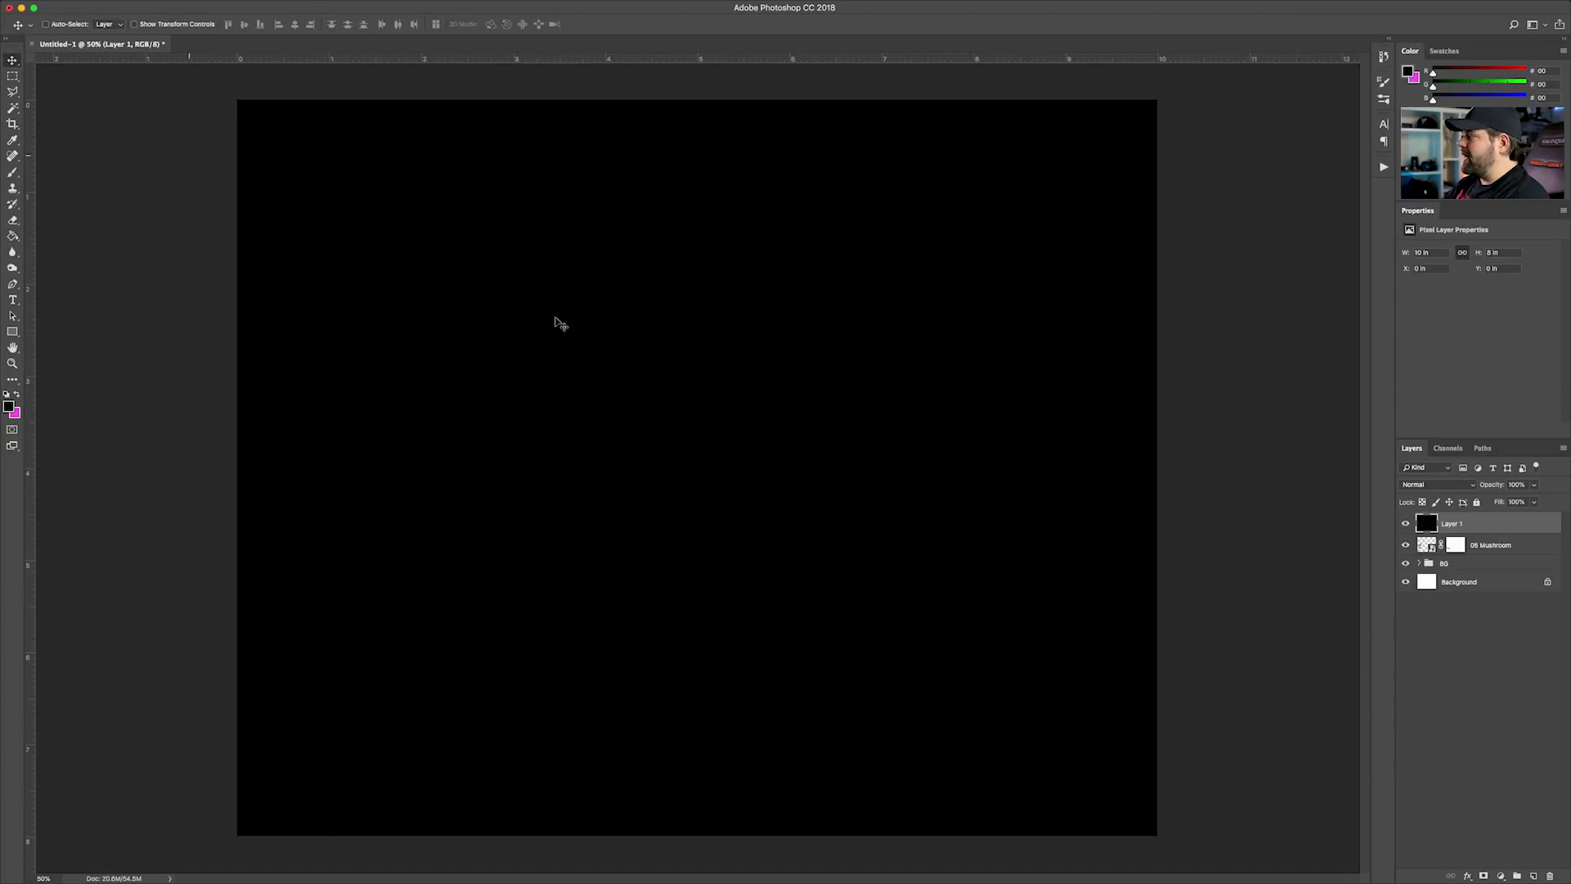
Lower the black fill layer's opacity to 60% to darken the scene
click(1534, 485)
drag(1534, 502, 1510, 502)
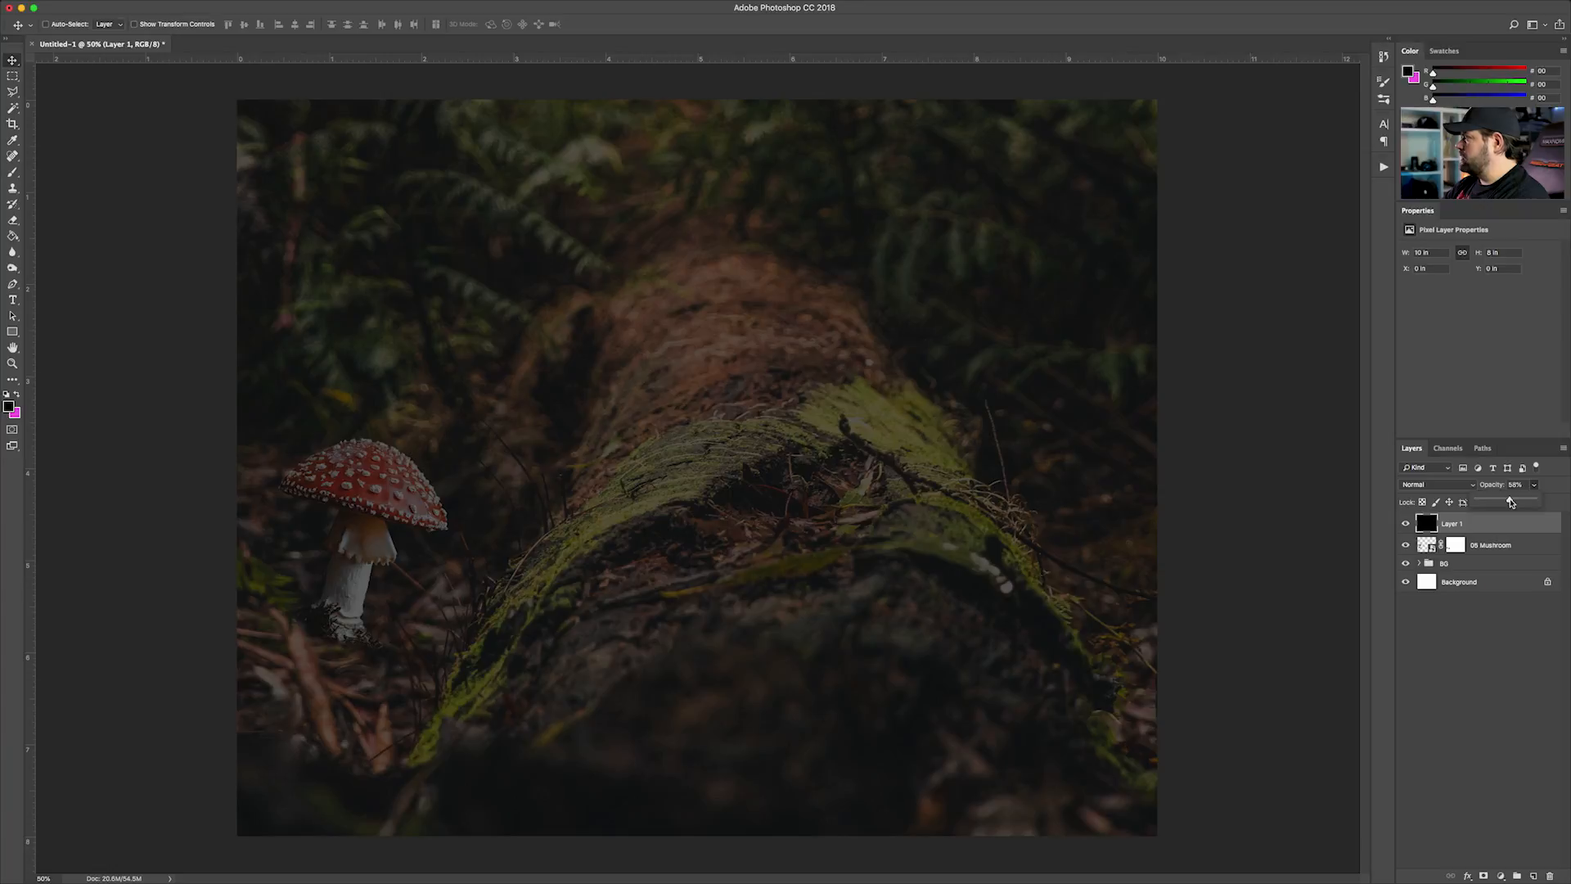
click(1512, 485)
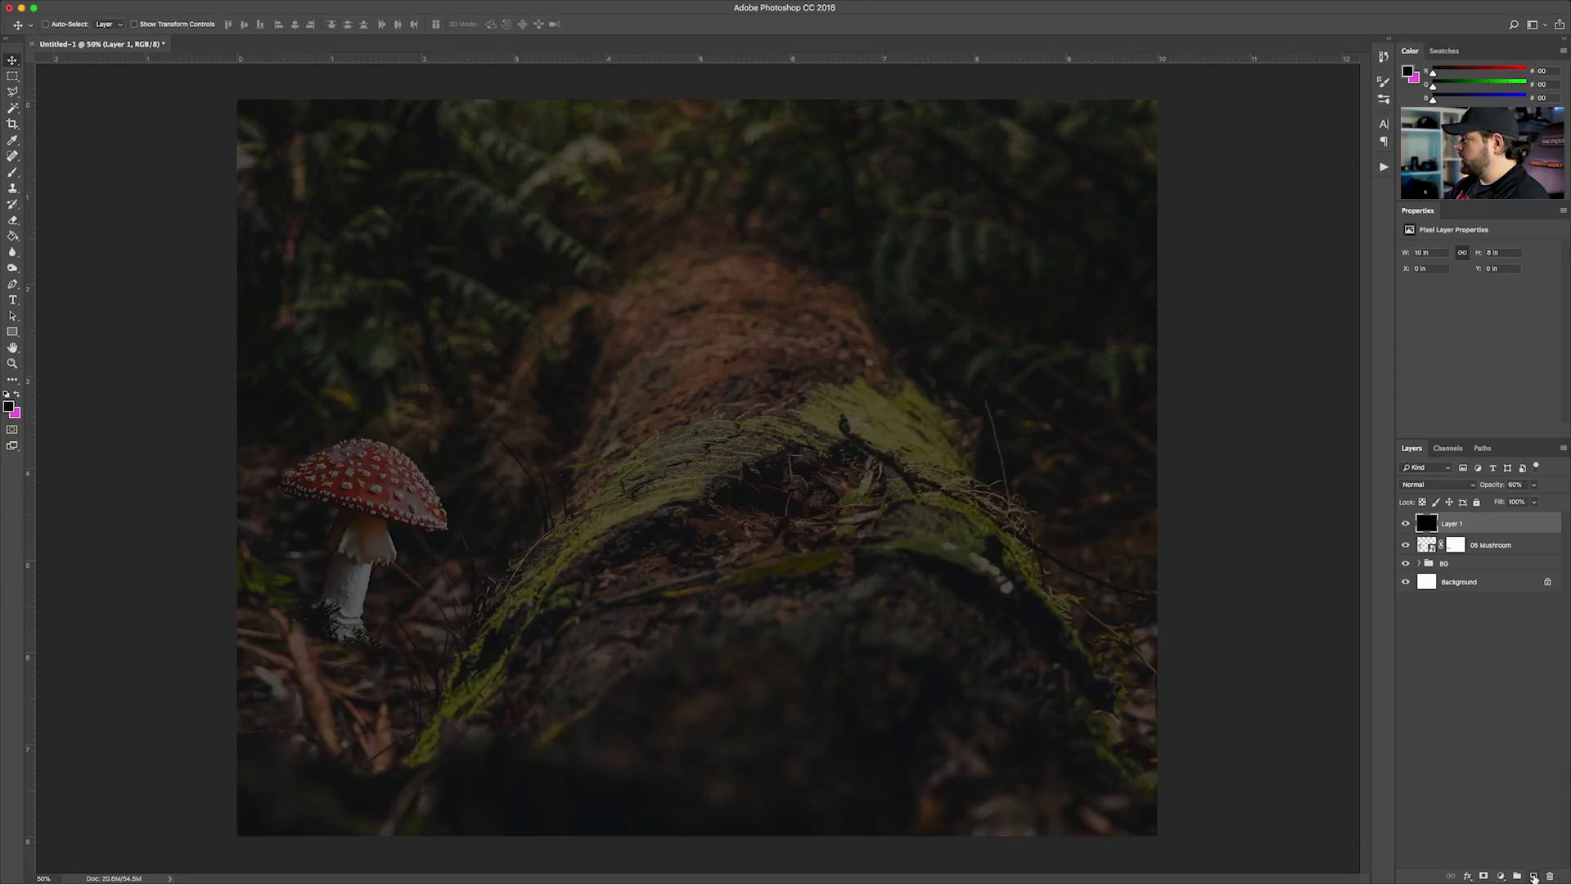
click(1534, 876)
key(super+z)
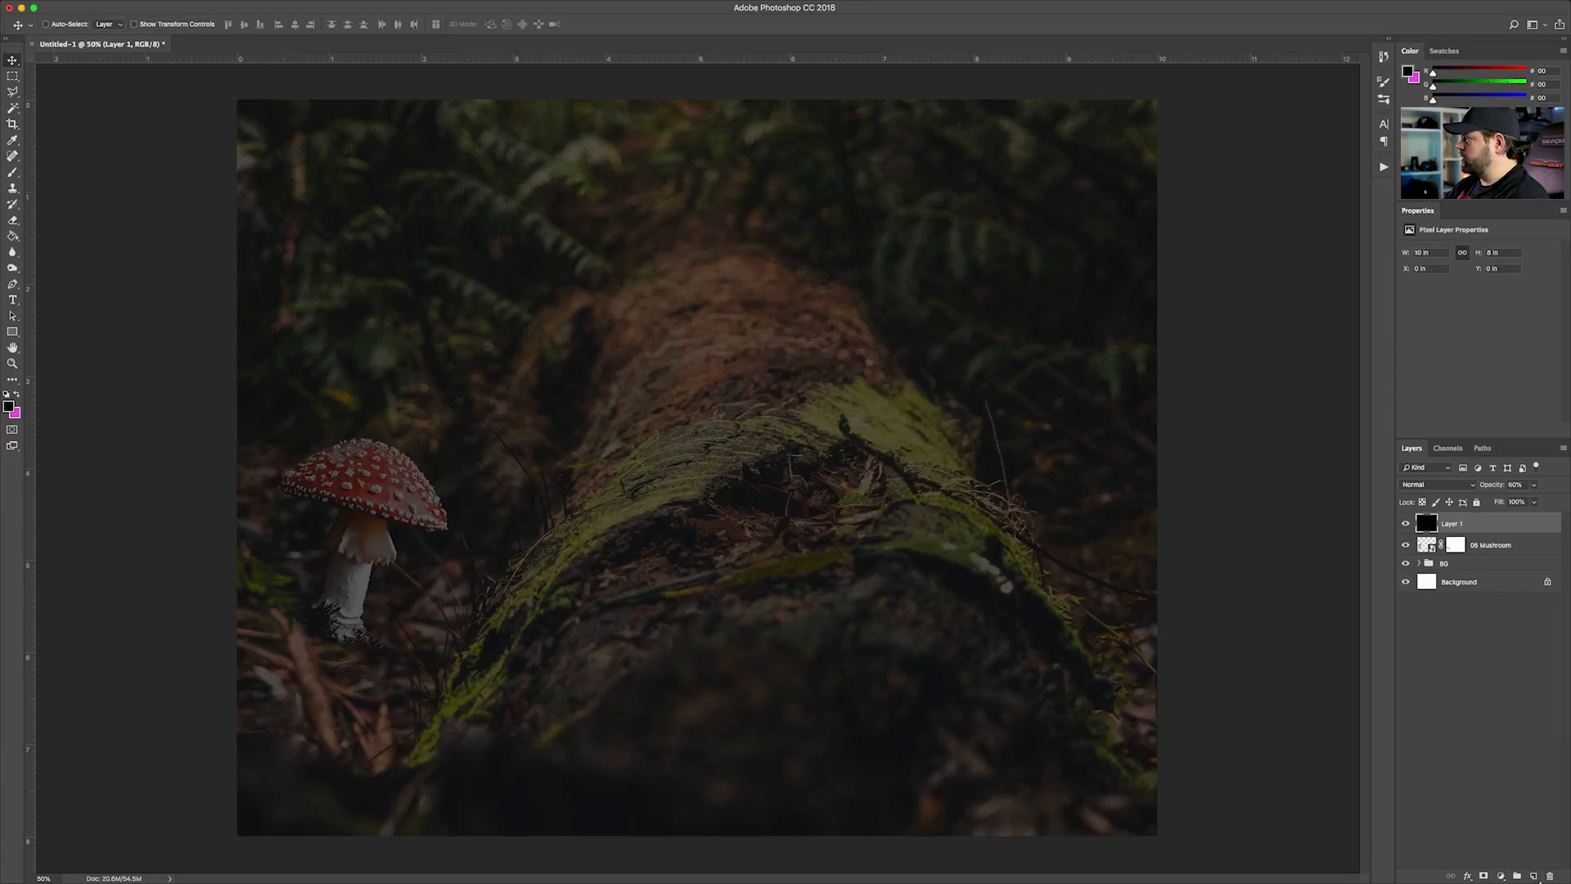
Add a layer mask to the black overlay layer and set the Eraser brush size to 1100 px
click(1484, 876)
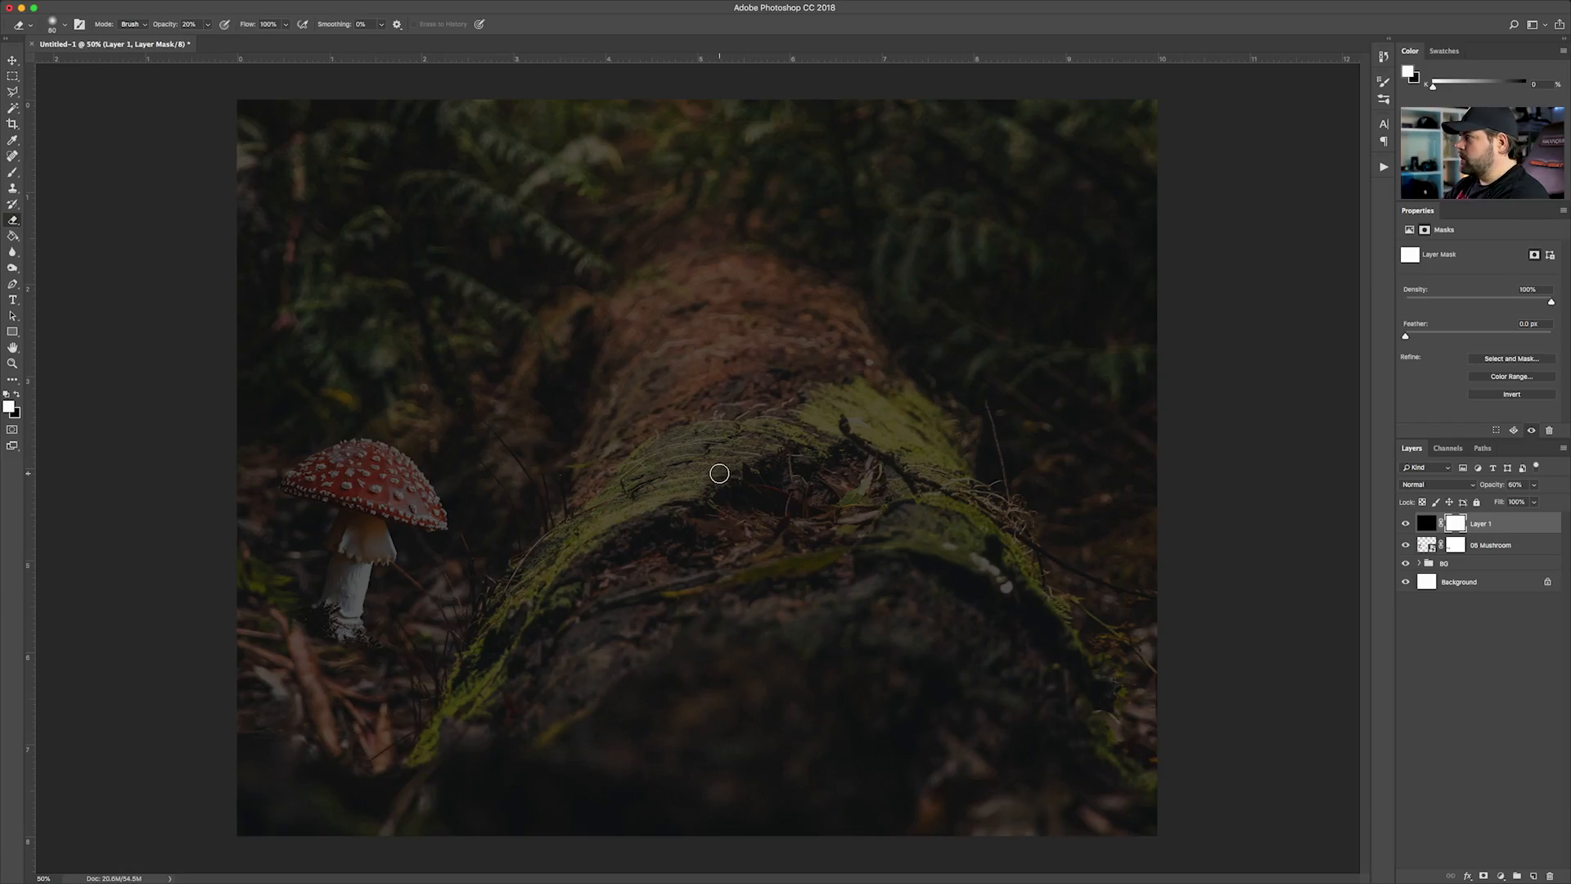
key(bracketright)
key(bracketright)
key(bracketright)
key(bracketright)
key(bracketleft)
key(bracketleft)
key(bracketleft)
key(bracketleft)
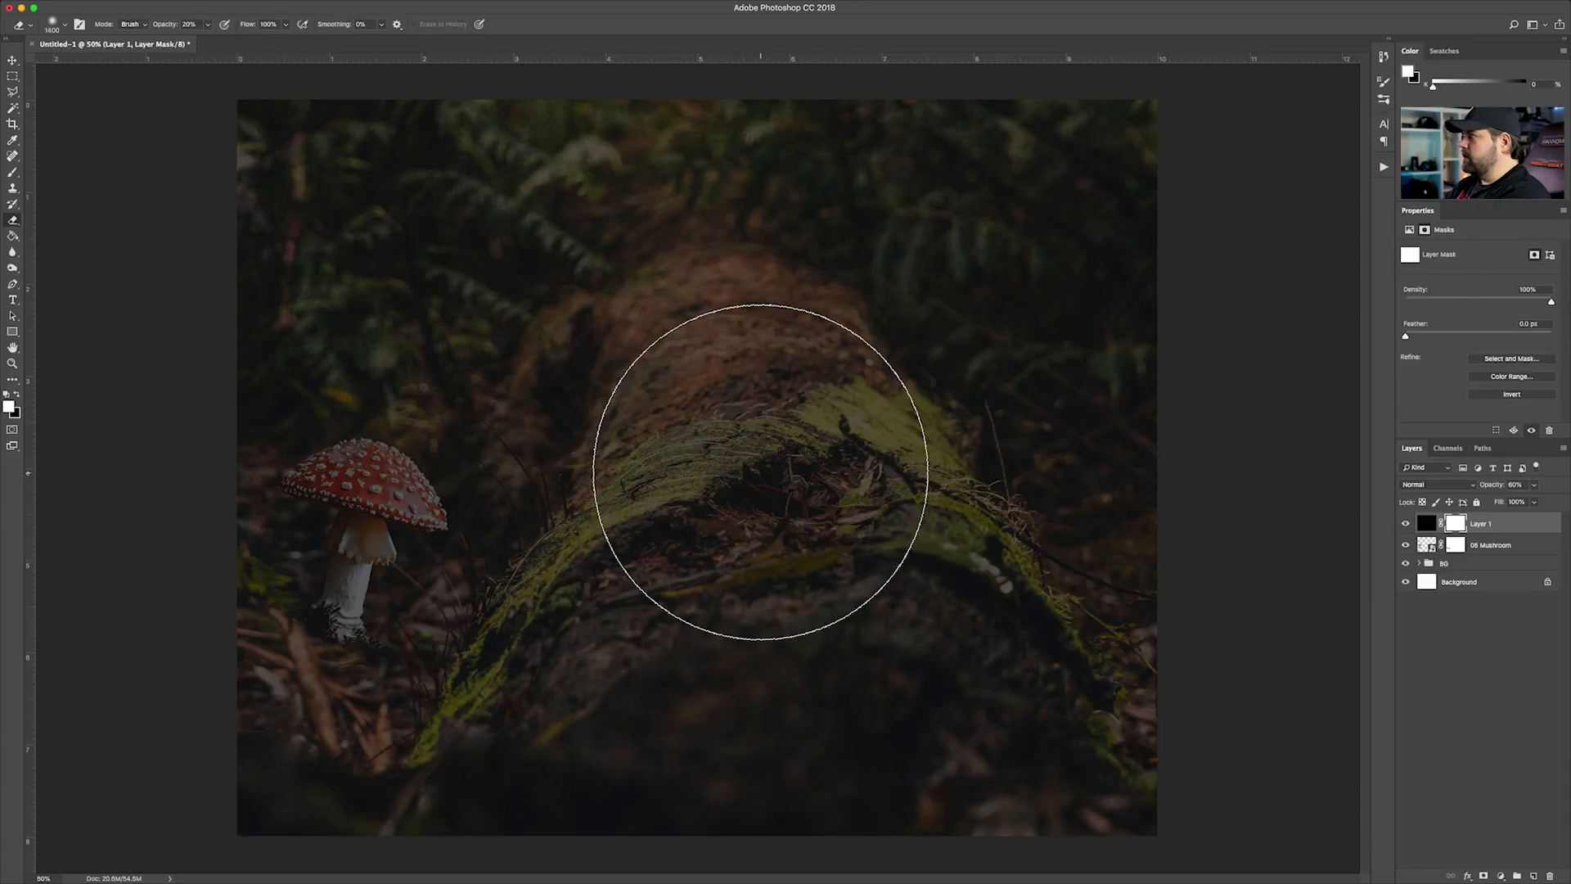
key(bracketright)
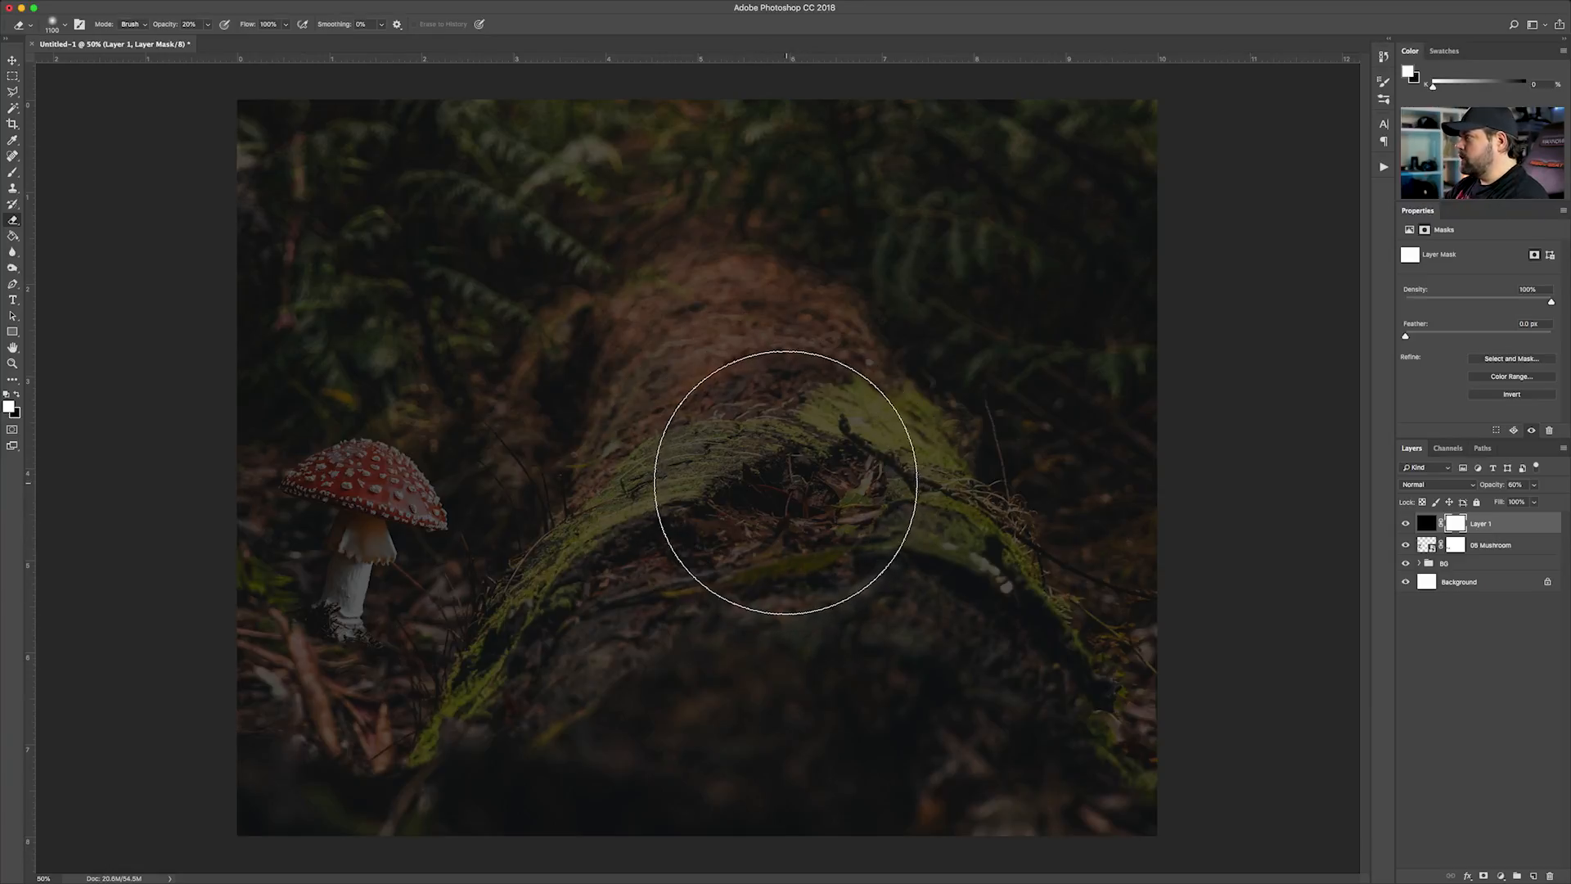
Erase the black overlay's mask over the mossy middle of the log to brighten it, and reduce the Eraser to 800 px
mouse_move(791, 485)
mouse_down()
mouse_move(720, 446)
mouse_move(647, 505)
mouse_move(866, 518)
mouse_move(922, 501)
mouse_move(799, 466)
mouse_move(645, 509)
mouse_move(726, 523)
mouse_move(752, 389)
mouse_move(664, 545)
mouse_move(678, 444)
mouse_move(709, 435)
mouse_move(754, 542)
mouse_move(619, 463)
mouse_move(804, 511)
mouse_move(840, 513)
mouse_up()
key(bracketleft)
key(bracketleft)
key(bracketleft)
key(x)
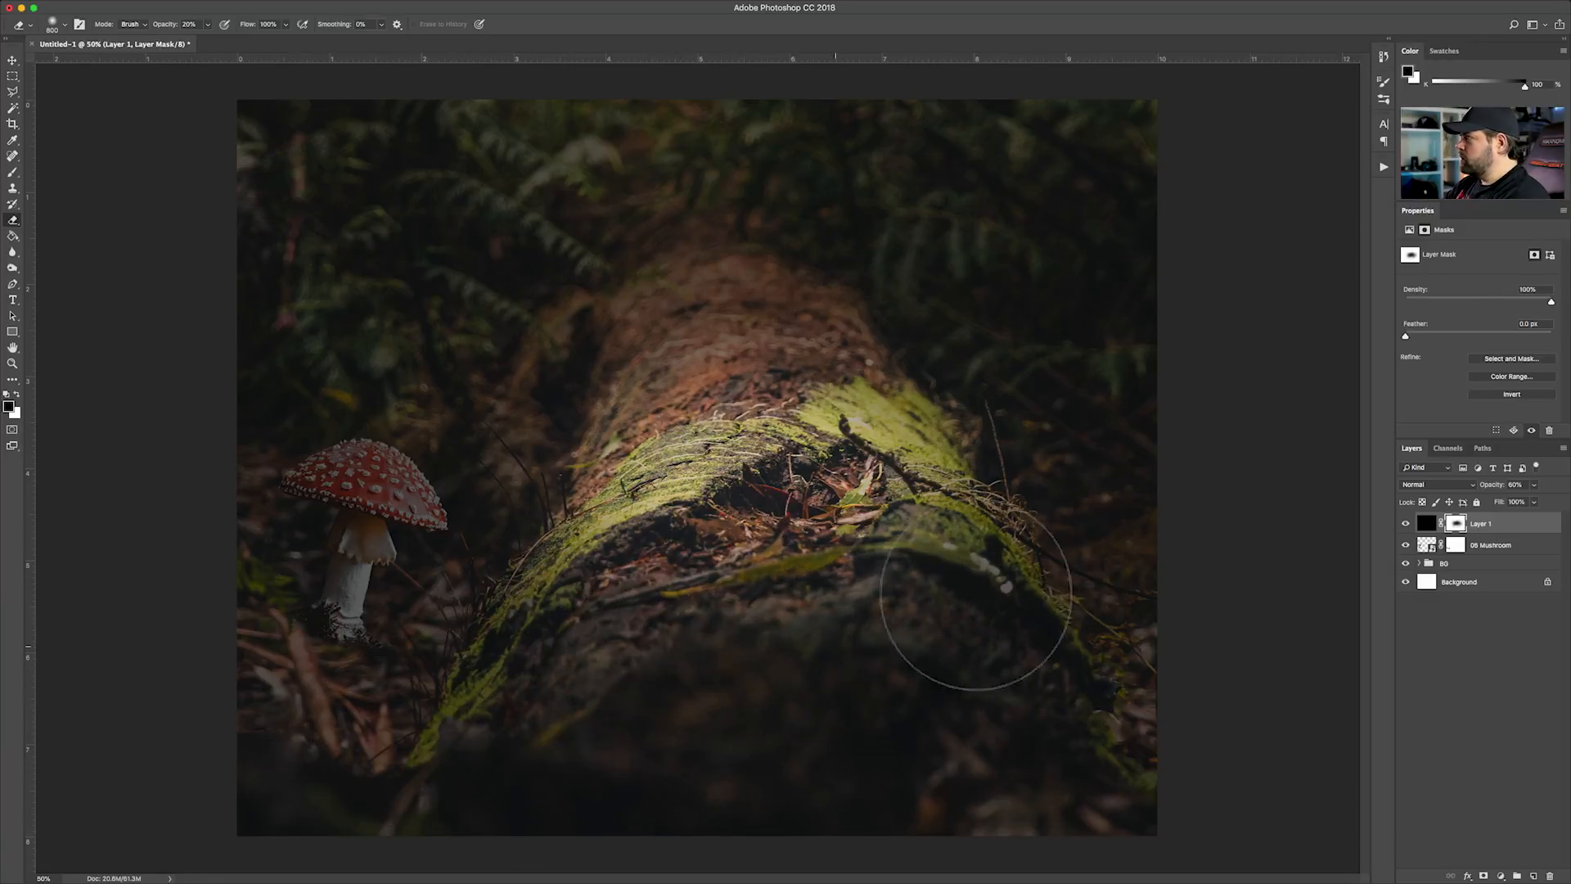
Erase the overlay mask over the mushroom's cap with a 250 px Eraser to bring its brightness back
key(x)
key(bracketleft)
key(bracketleft)
key(bracketleft)
key(bracketleft)
key(bracketleft)
key(bracketleft)
key(bracketleft)
key(bracketleft)
key(bracketleft)
mouse_move(391, 486)
mouse_down()
mouse_move(316, 459)
mouse_move(302, 474)
mouse_move(430, 495)
mouse_move(319, 475)
mouse_move(361, 524)
mouse_move(399, 485)
mouse_up()
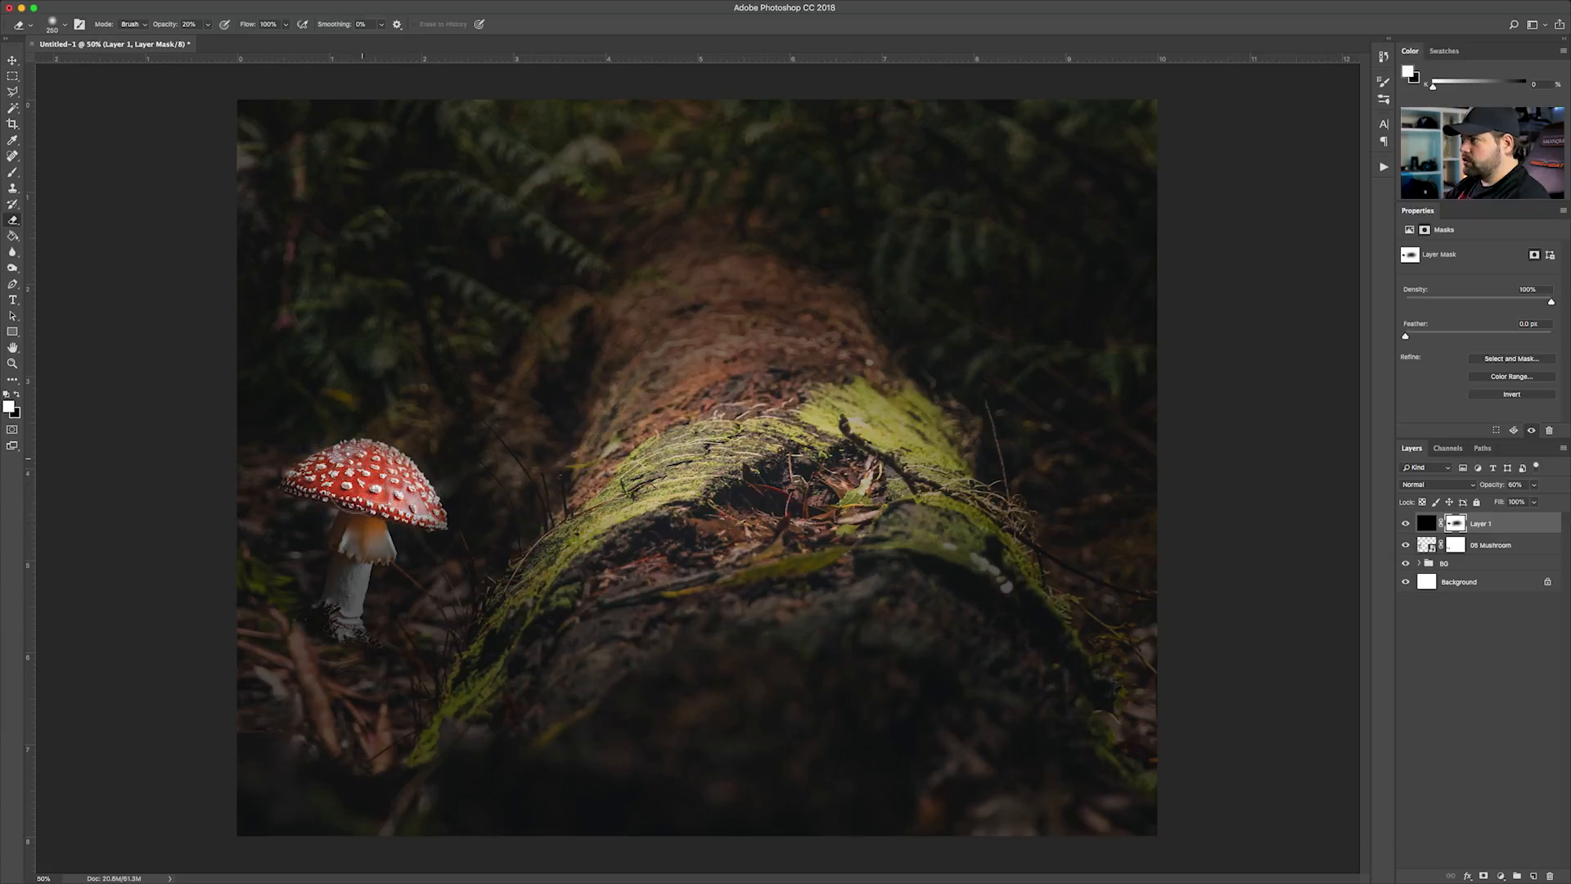
Fully lock the black overlay Layer 1, and select the 05 Mushroom layer through the image
click(13, 62)
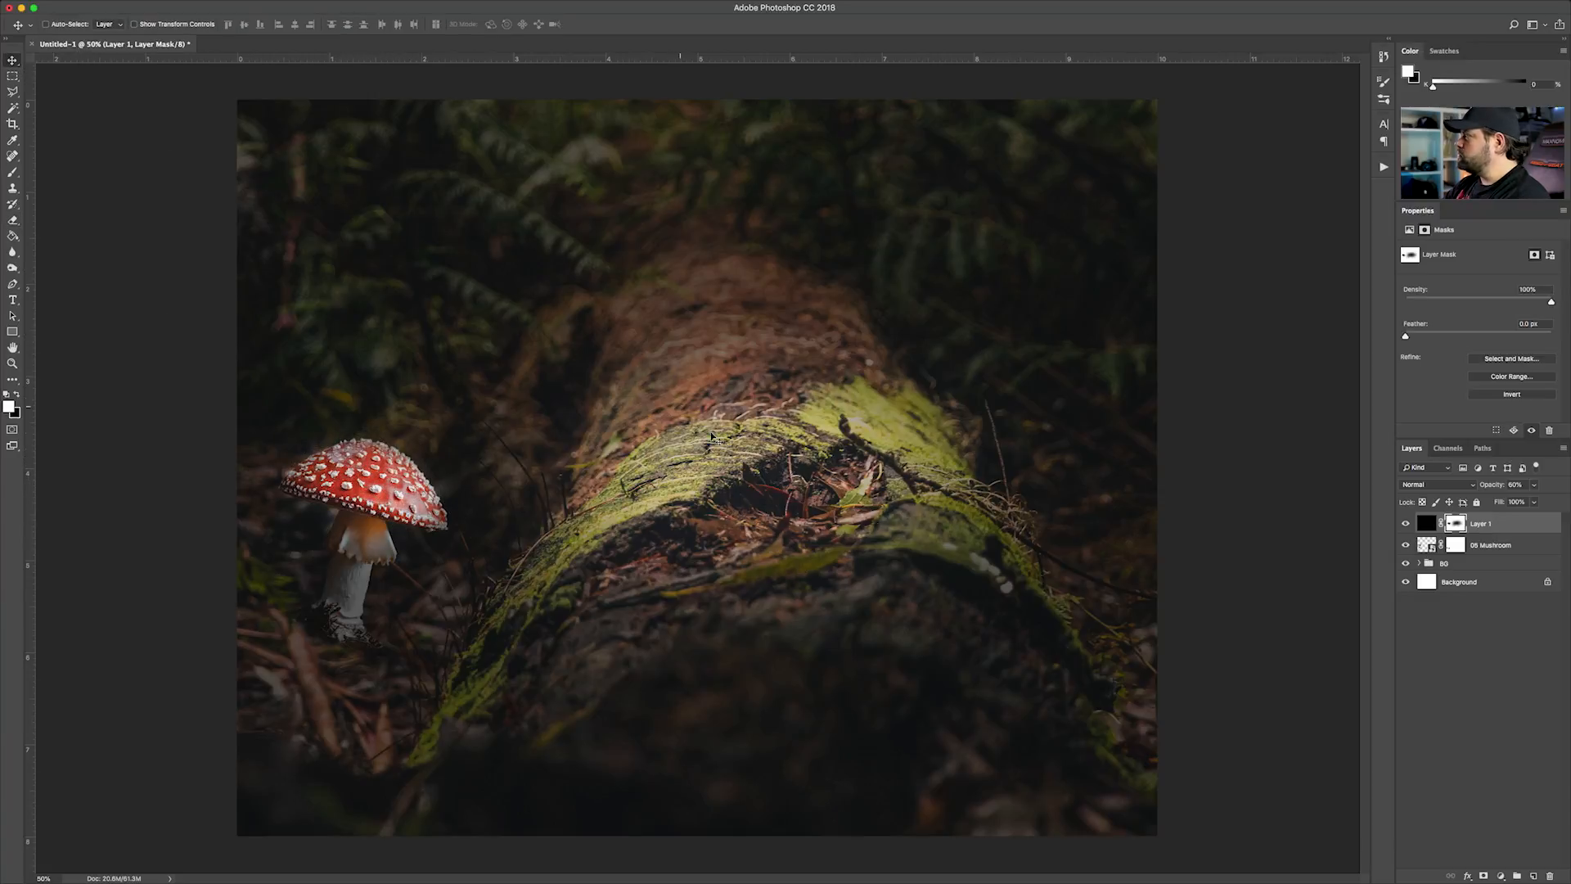
key(e)
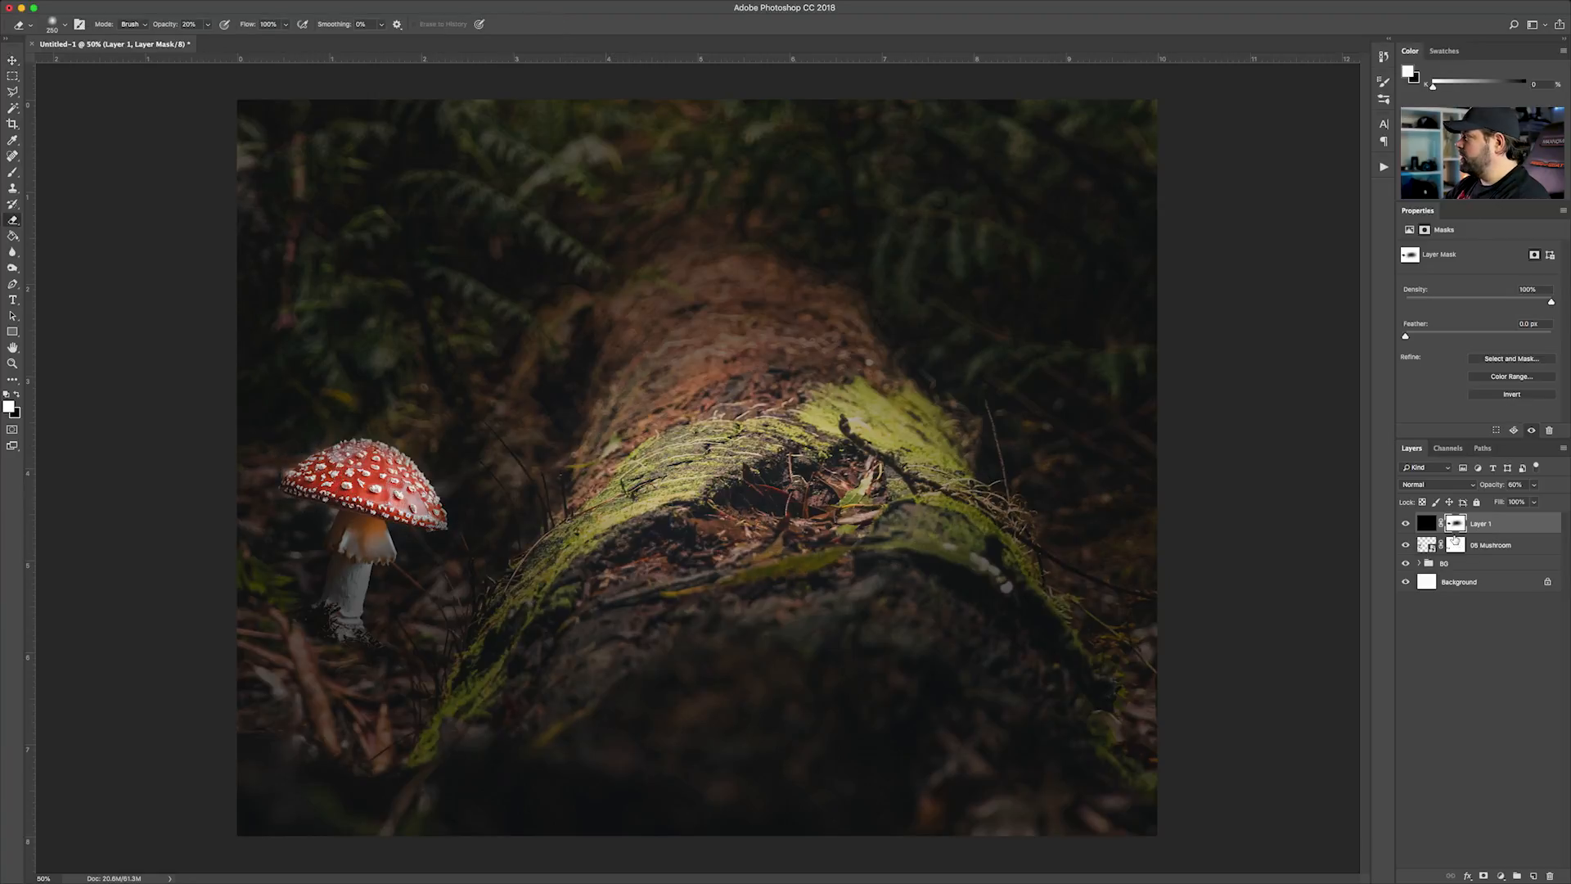
click(1480, 527)
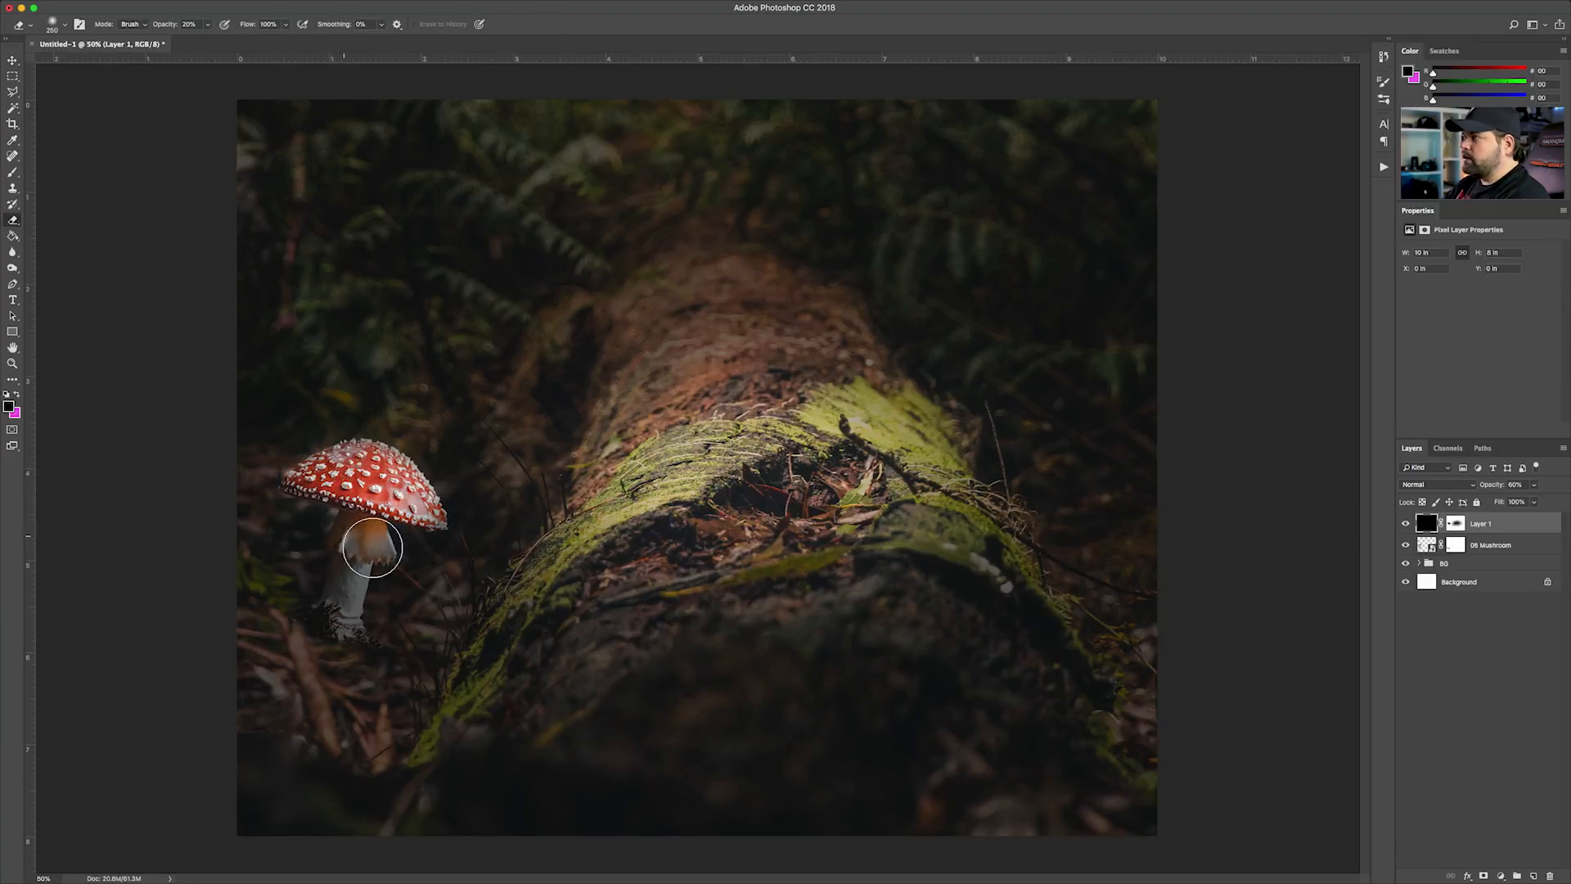
click(14, 61)
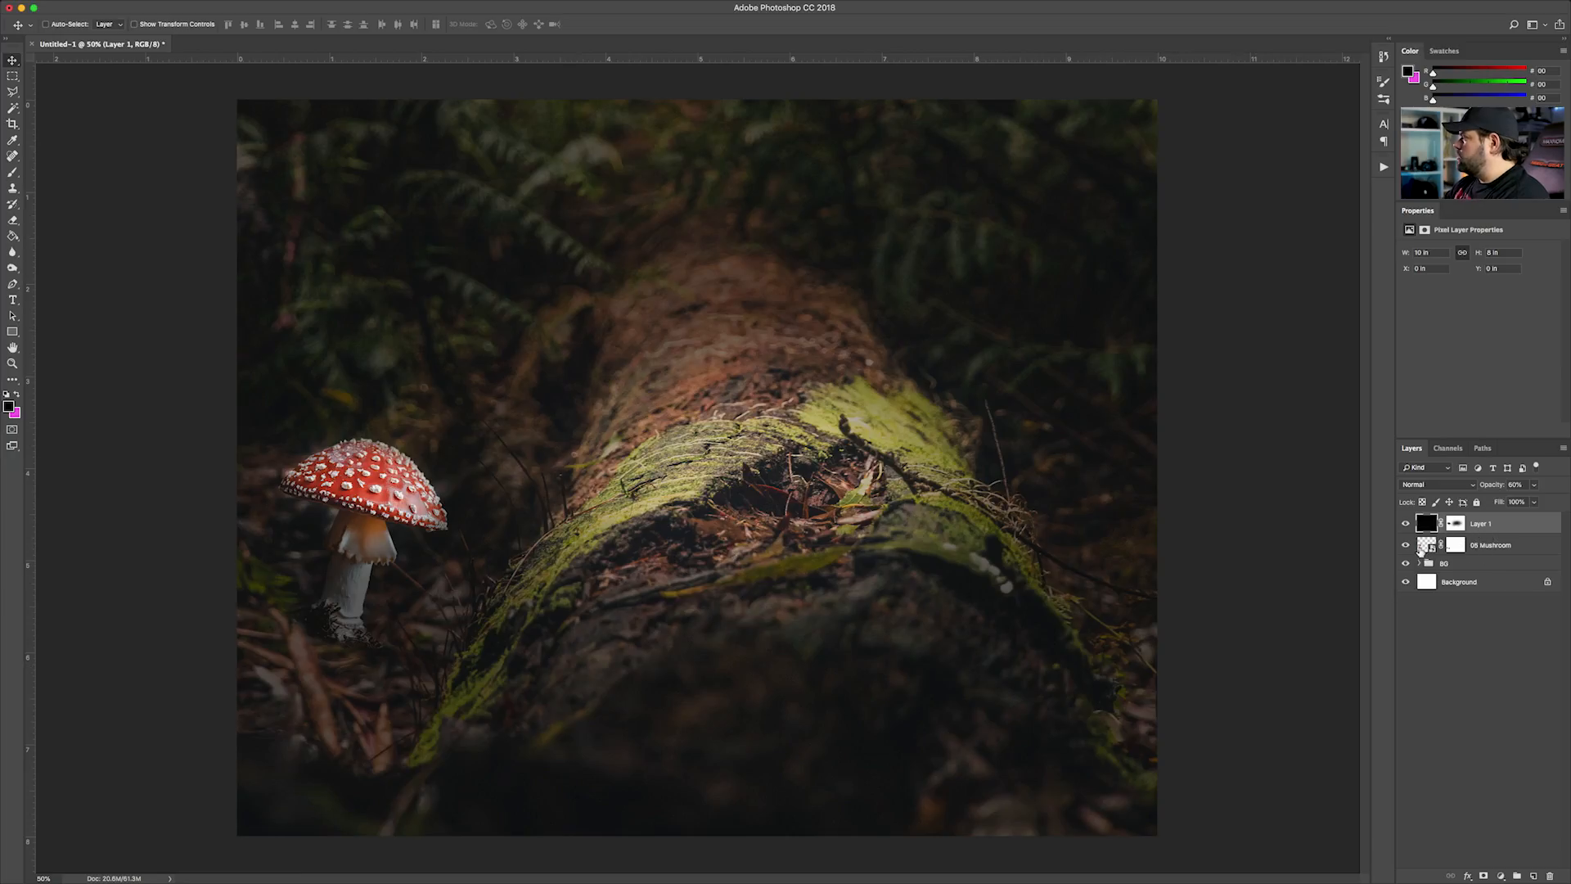
click(1477, 503)
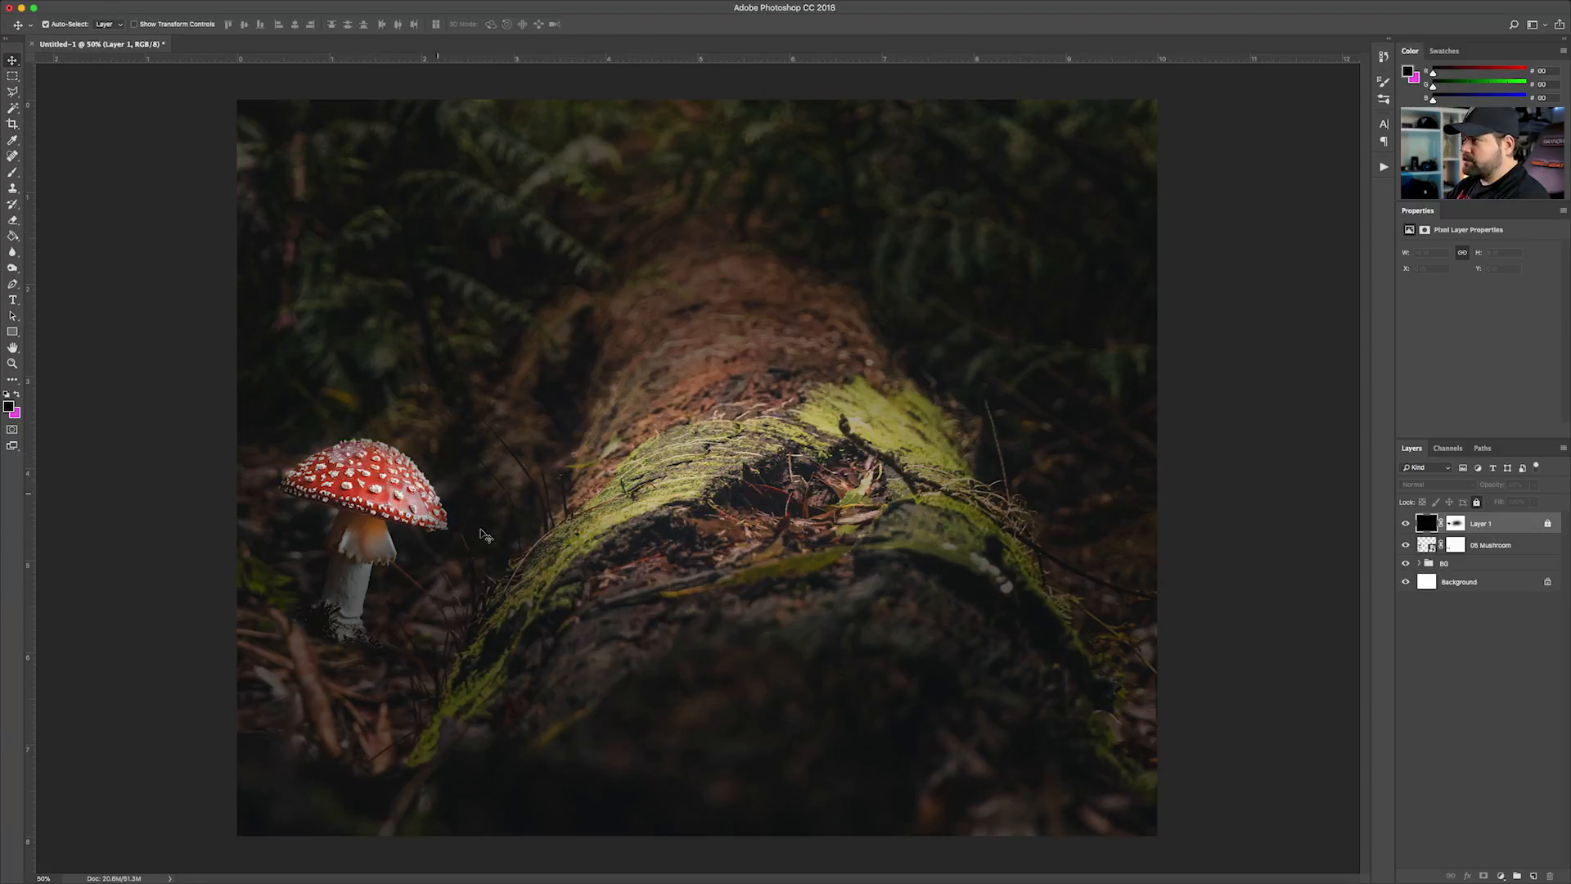
super+click(353, 516)
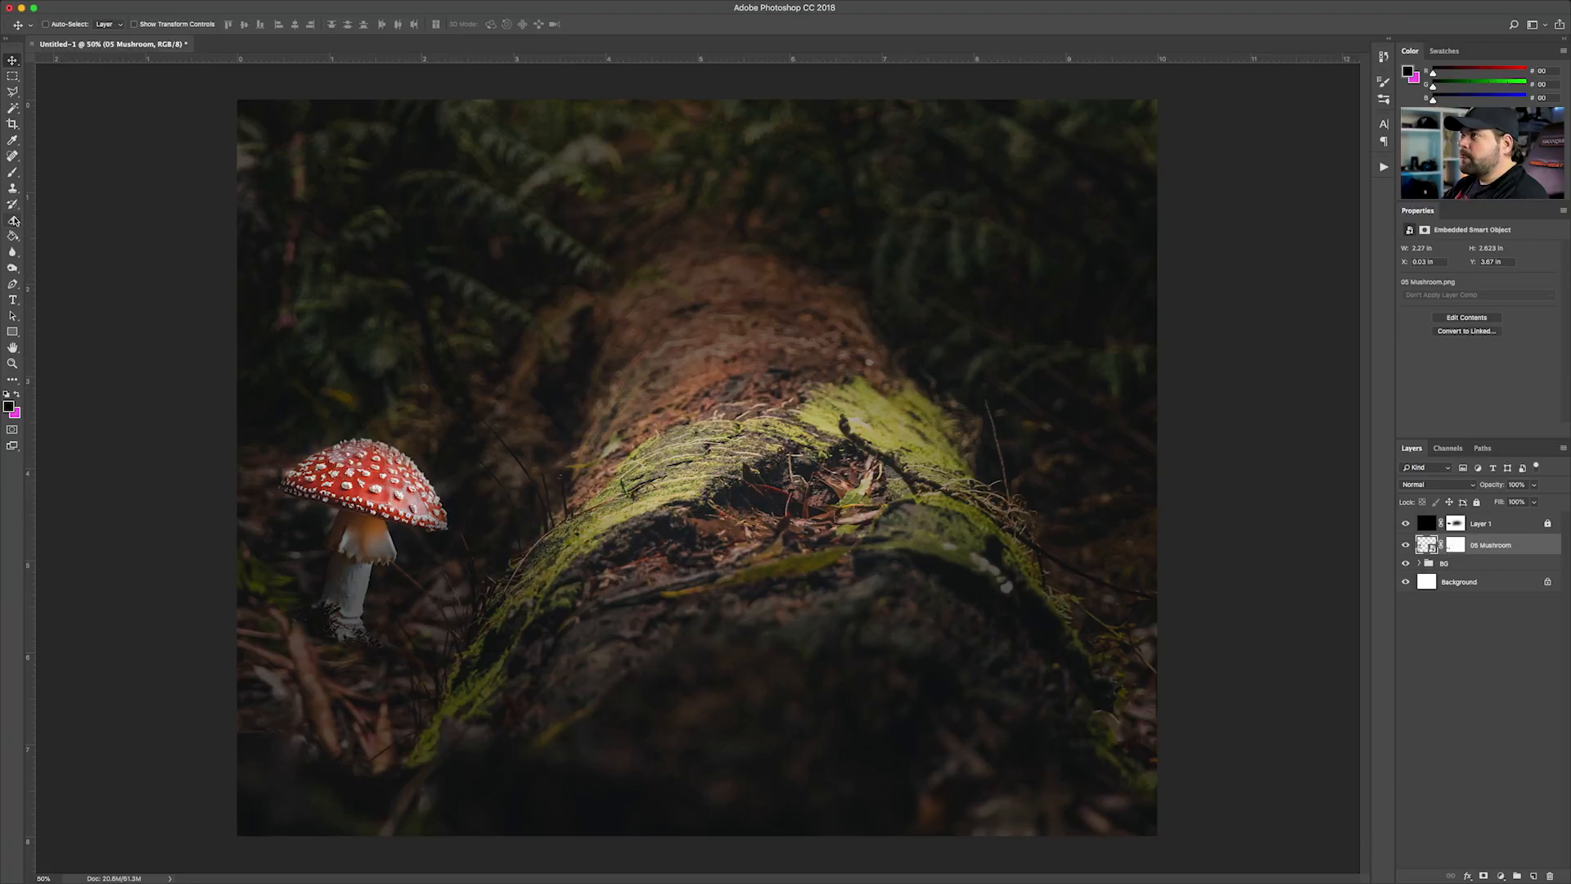
Paint soft magenta over the mushroom's cap with a 500 px brush on a new layer above the 05 Mushroom layer
click(12, 173)
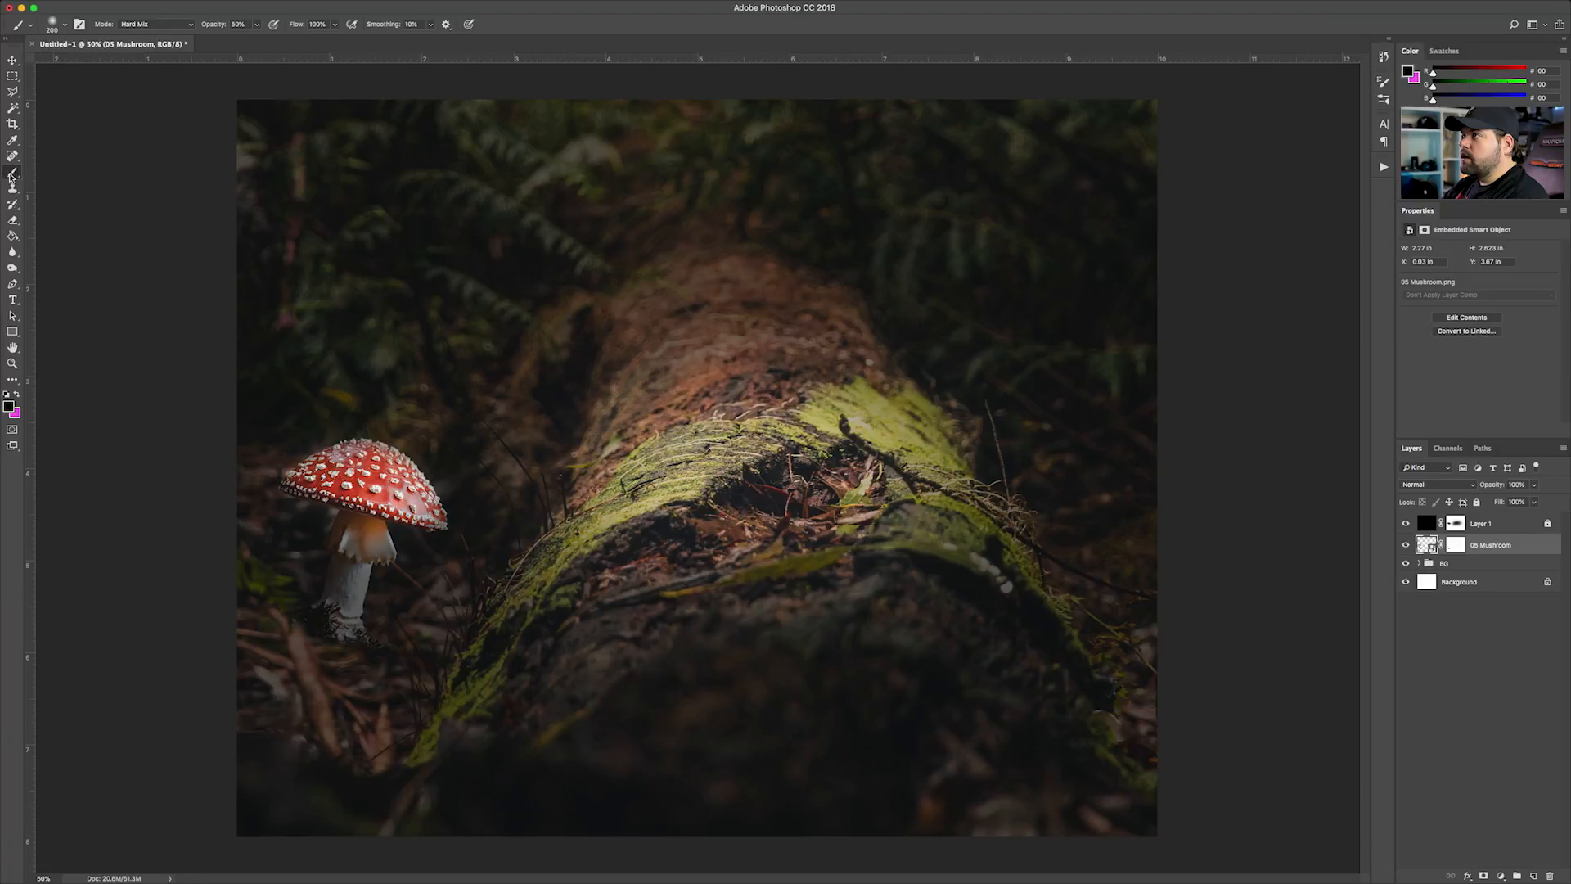
click(1533, 875)
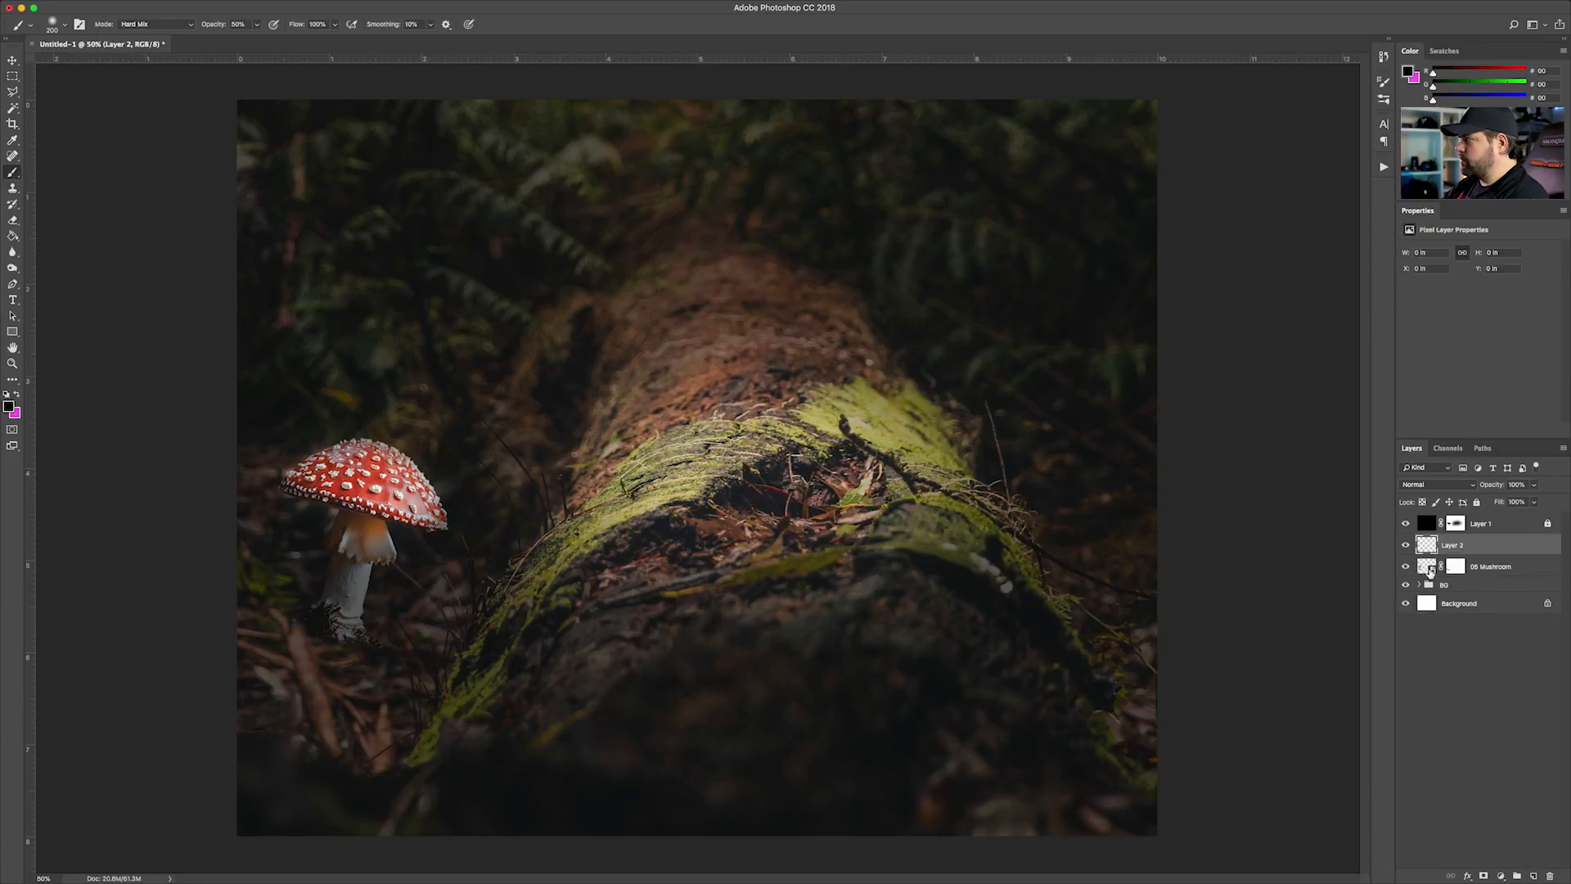
key(bracketright)
key(bracketright)
key(bracketright)
key(bracketright)
key(bracketright)
key(bracketright)
key(bracketleft)
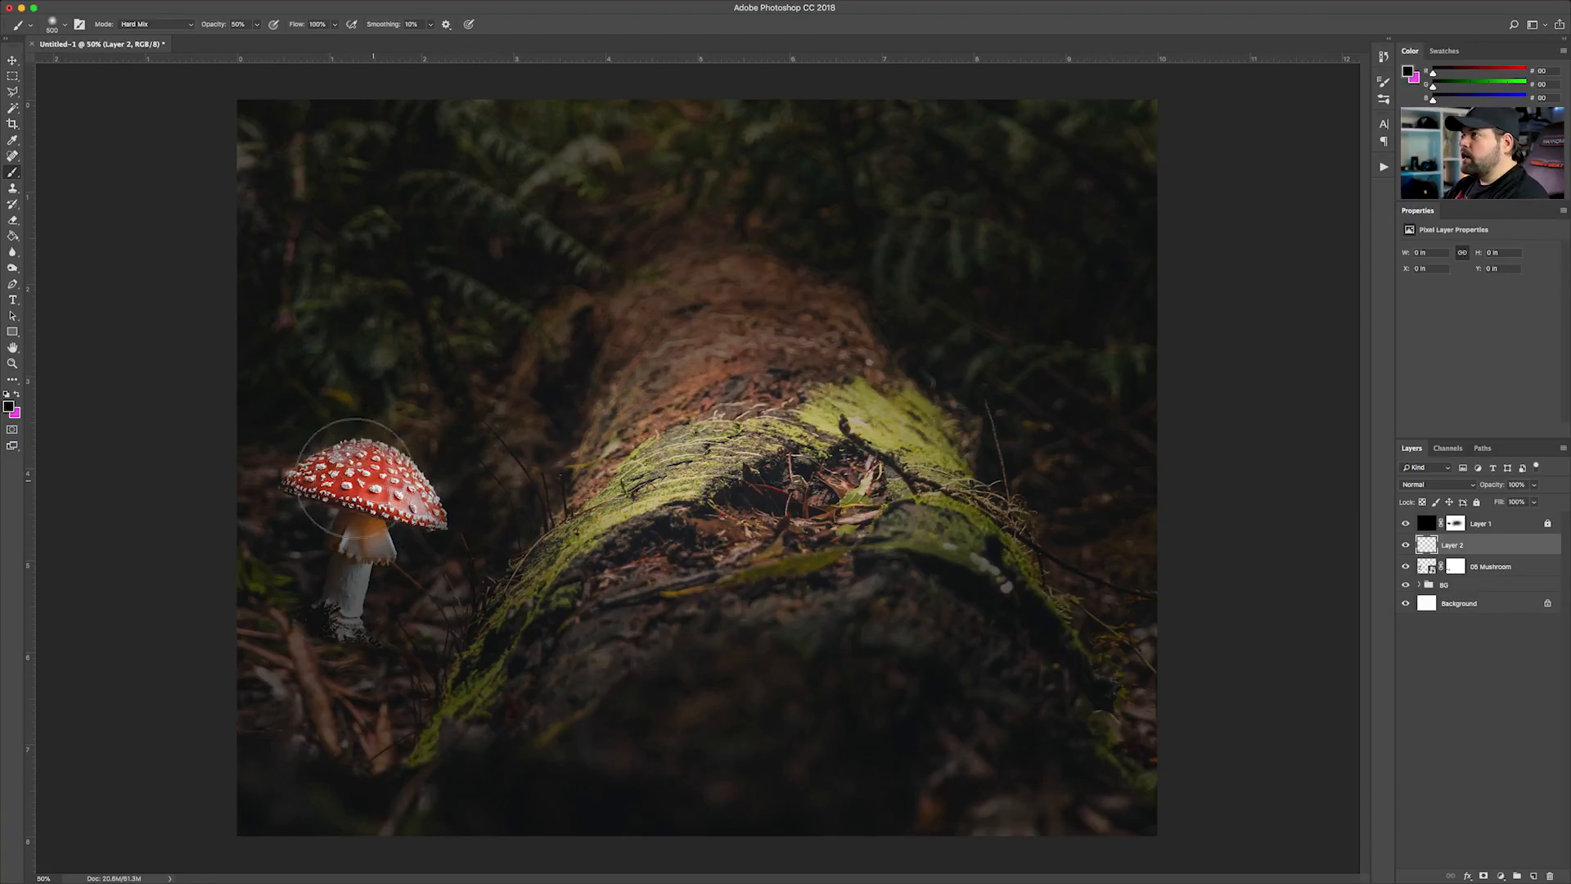
click(16, 395)
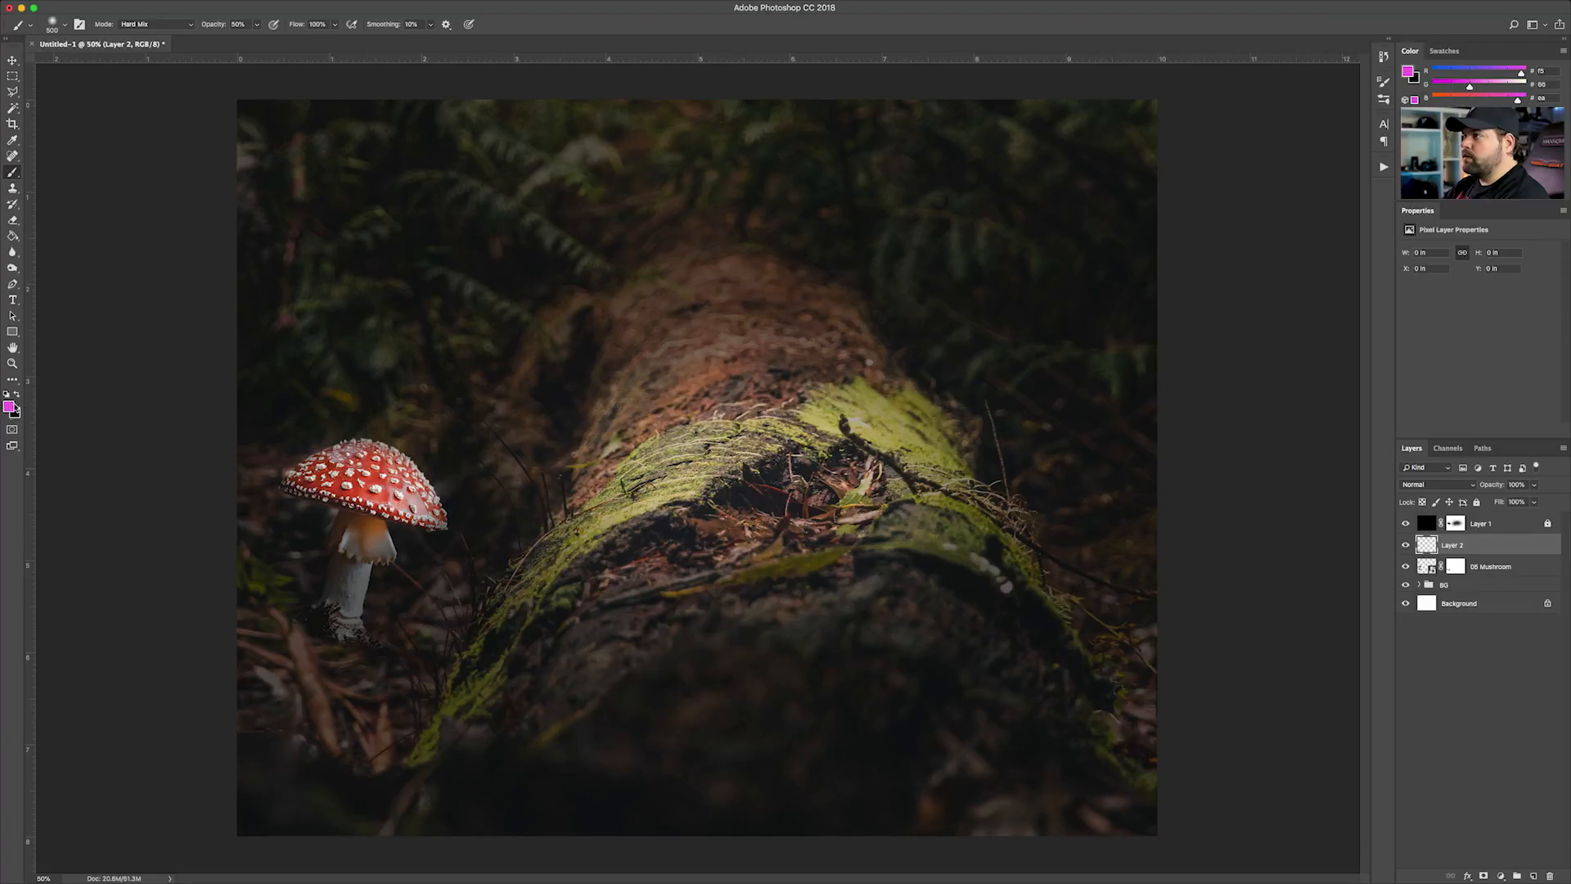
mouse_move(333, 473)
mouse_down()
mouse_move(401, 462)
mouse_move(384, 491)
mouse_move(327, 475)
mouse_move(385, 491)
mouse_move(352, 456)
mouse_move(364, 504)
mouse_move(309, 553)
mouse_up()
click(13, 60)
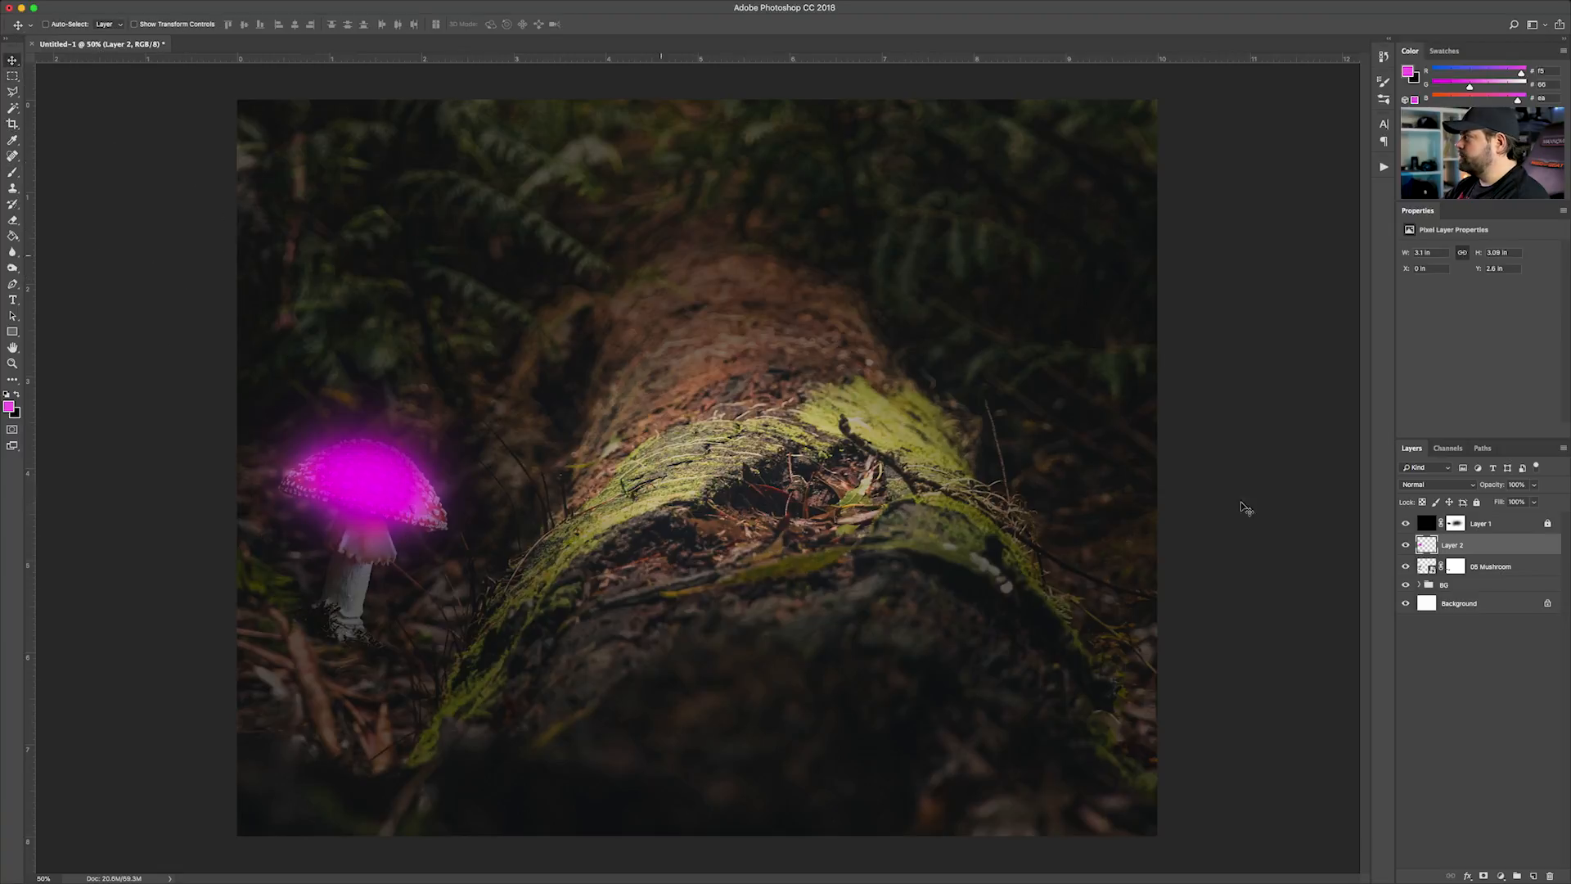
Set the magenta layer's blend mode to Overlay and compare the image with and without the glow
click(1445, 486)
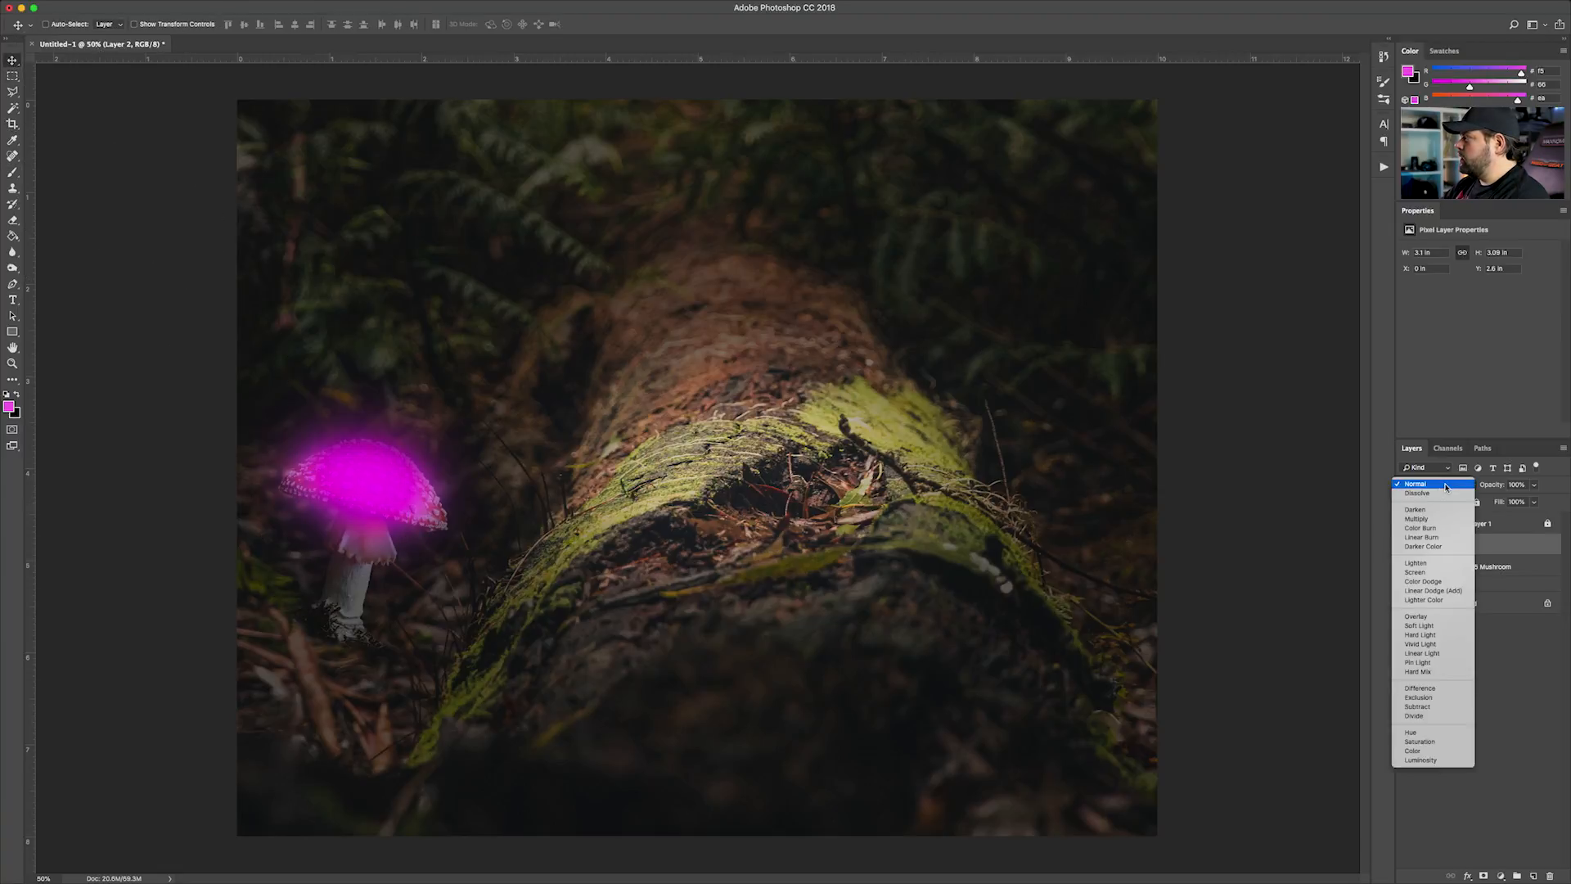
click(1426, 618)
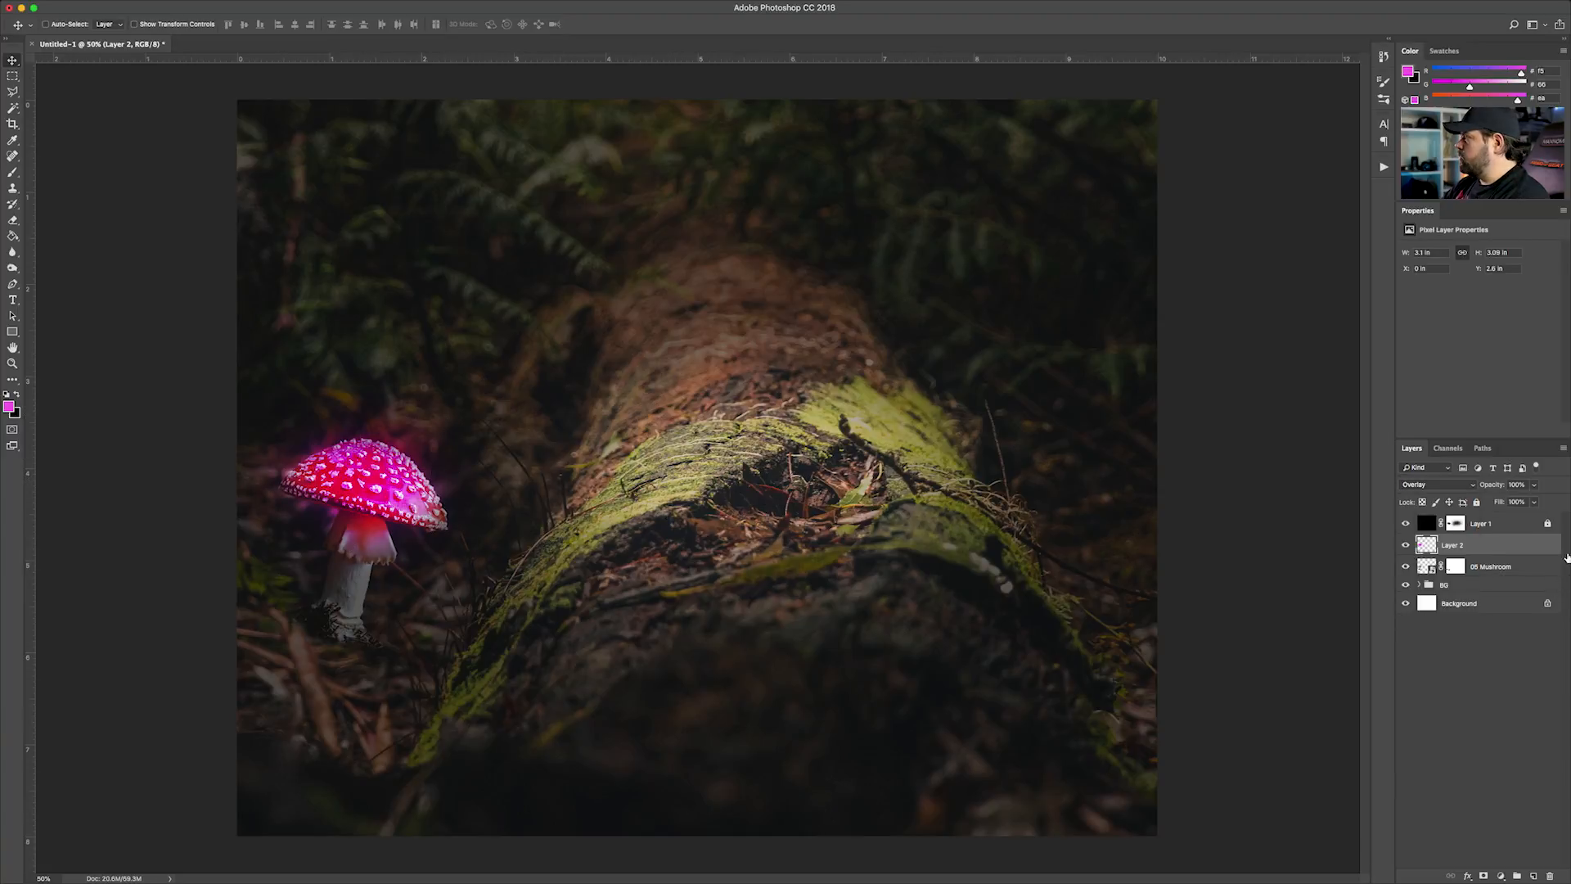
click(1405, 546)
click(1406, 546)
click(1406, 546)
click(1406, 545)
click(1406, 546)
click(1406, 546)
click(1405, 546)
click(1405, 546)
Enlarge the magenta glow on Layer 2 around its centre to about 3.94 by 3.93 in
key(super+t)
drag(522, 337, 576, 316)
key(Return)
Duplicate the glow layer beneath the original and scale the copy up to about 4.66 by 4.64 in
drag(1475, 553, 1478, 561)
key(super+t)
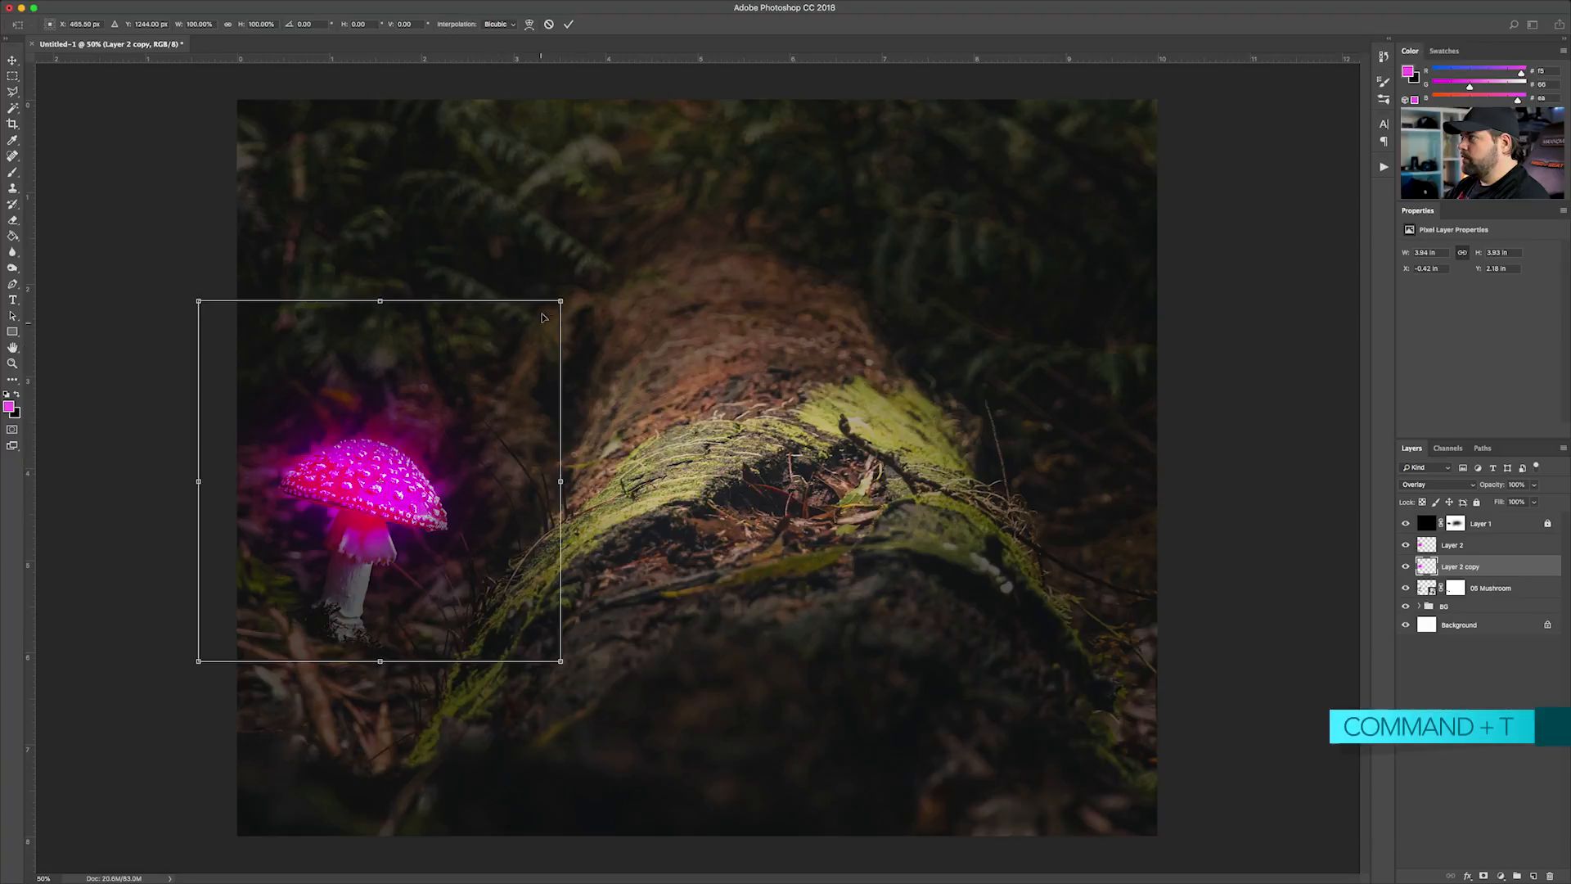
drag(561, 301, 593, 267)
key(Return)
Shrink the original Layer 2 glow around its centre to about 2.04 by 2.02 in
click(1469, 546)
key(super+t)
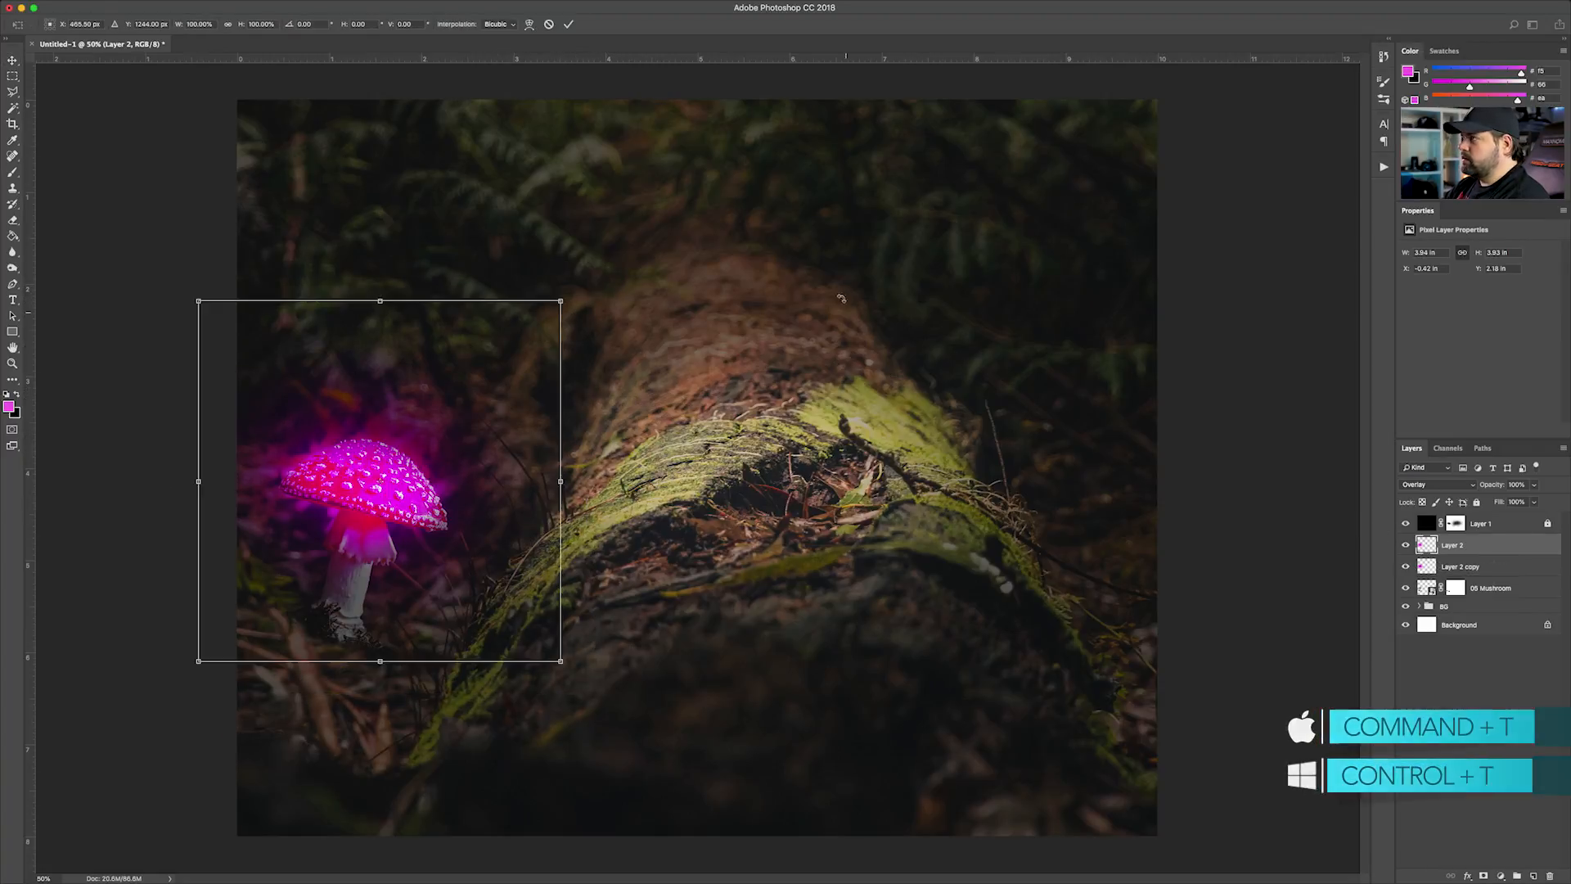
drag(558, 303, 448, 358)
key(Return)
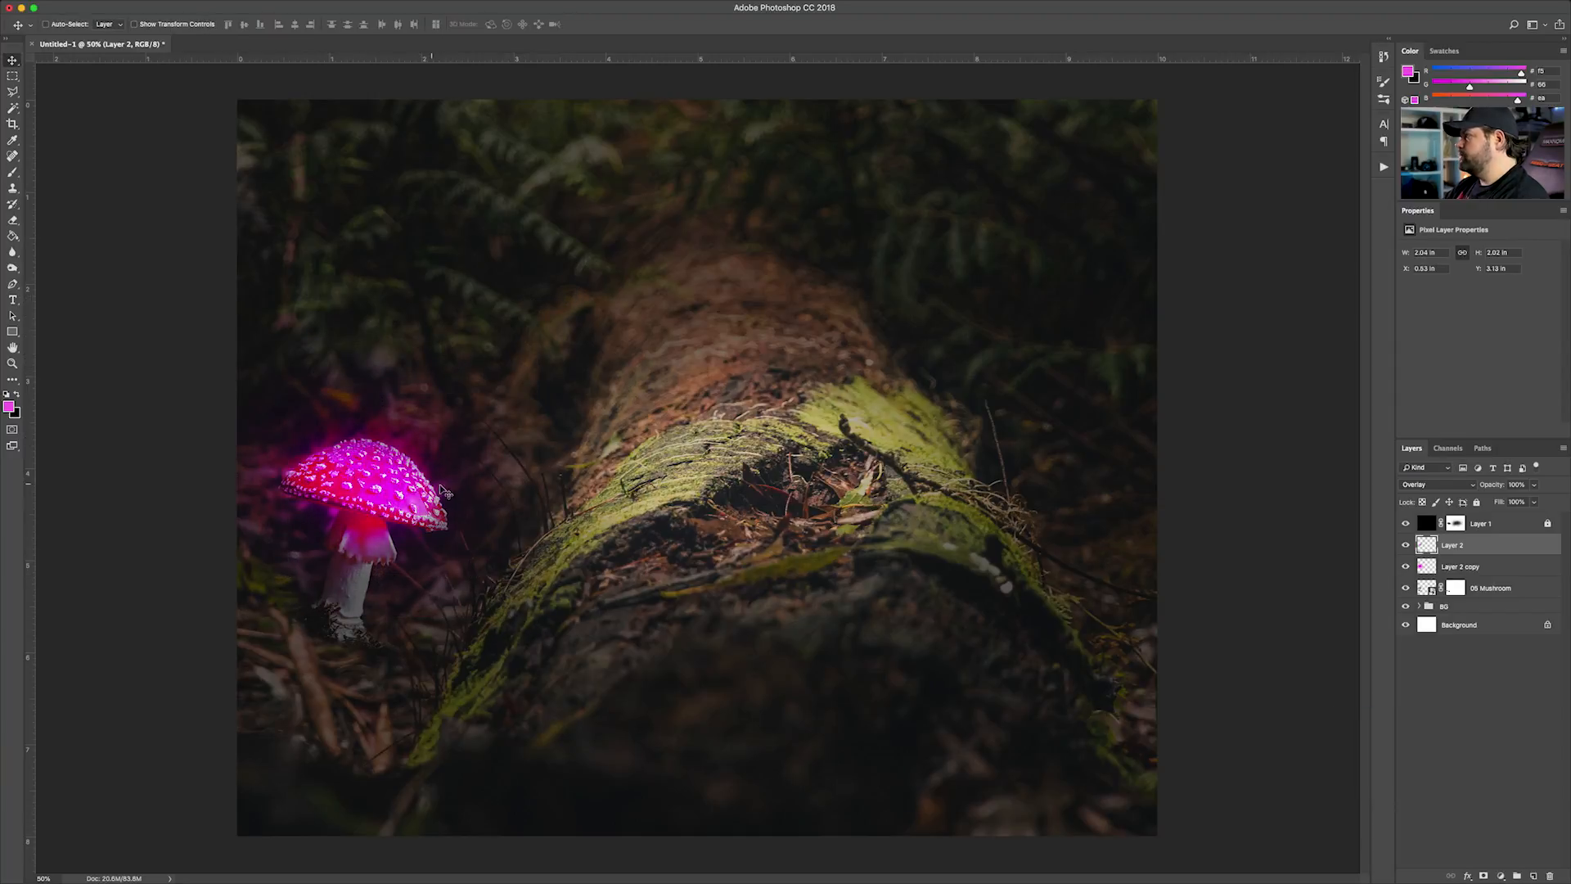
Choose the Dodge tool and create a new layer directly above the 05 Mushroom layer
click(1459, 568)
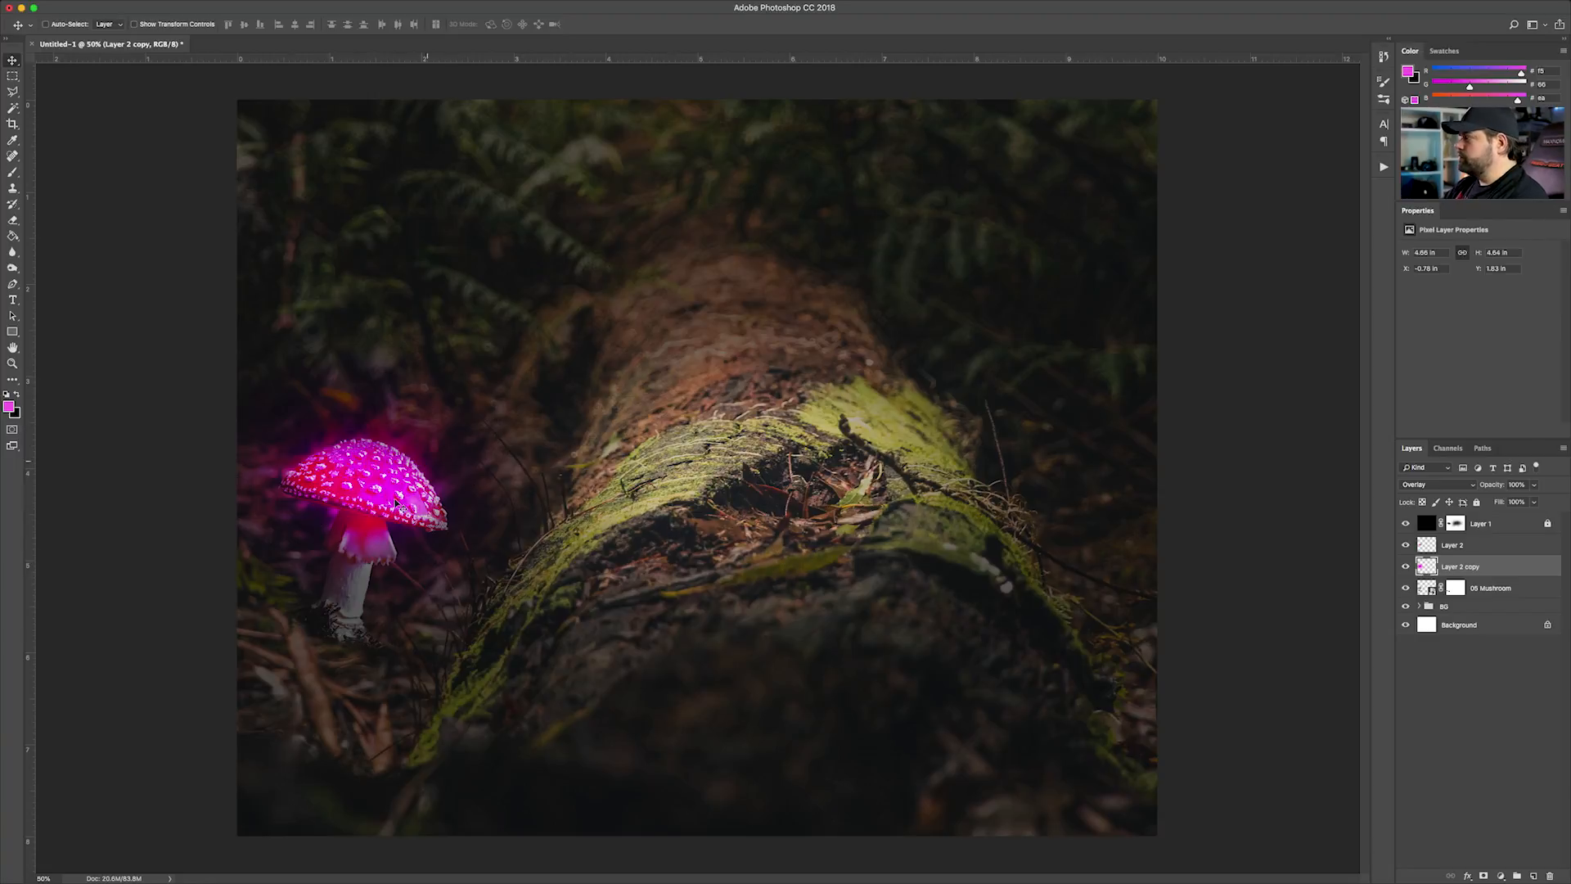
click(1502, 587)
click(1406, 589)
click(1406, 589)
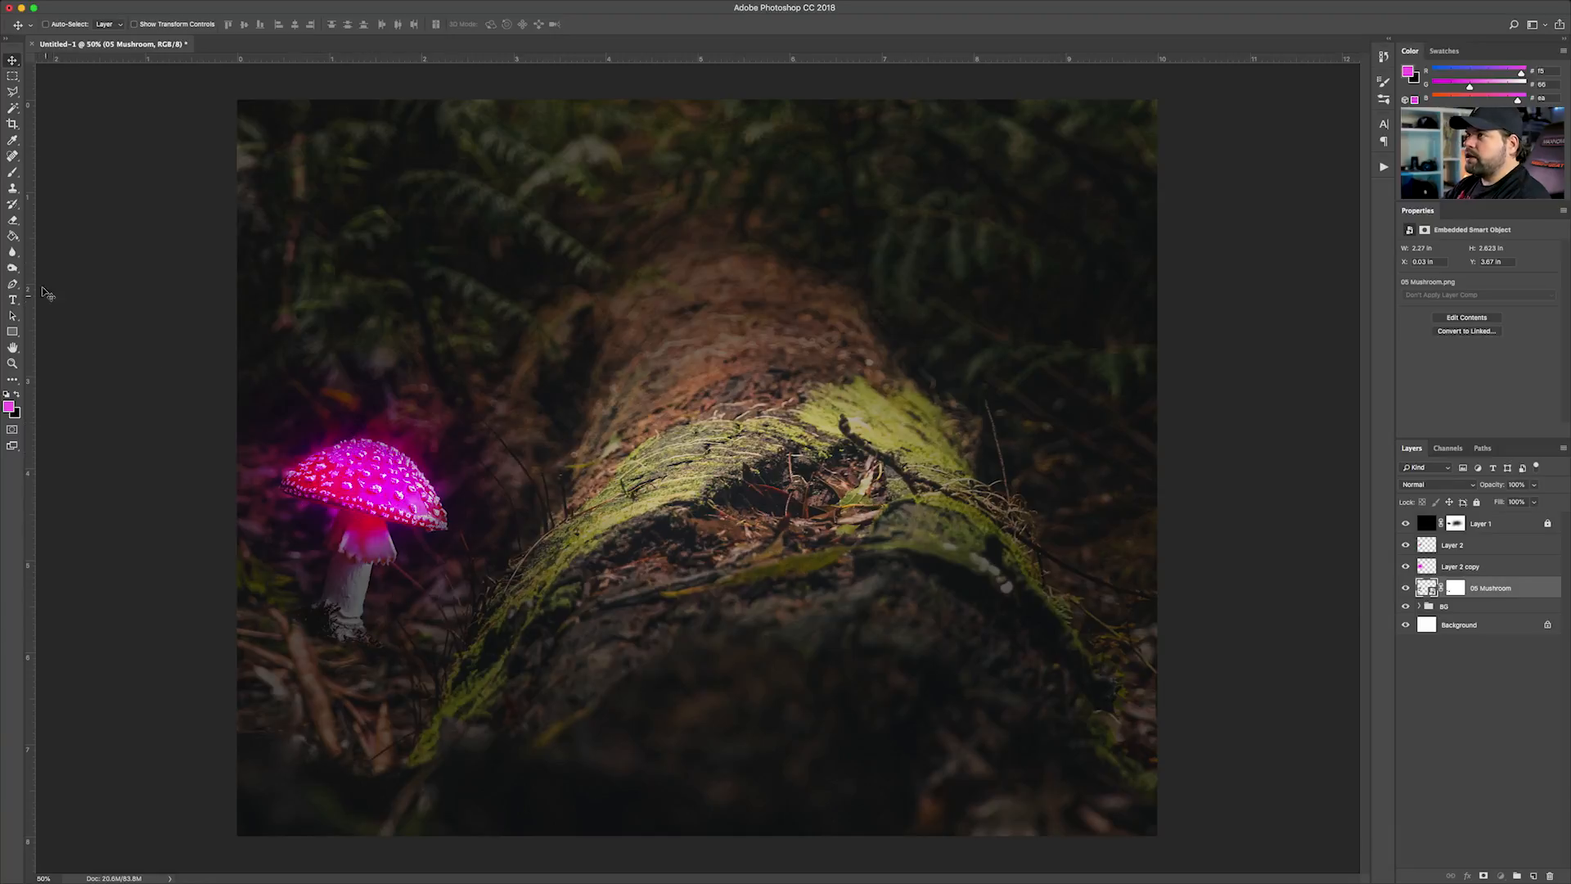
click(11, 271)
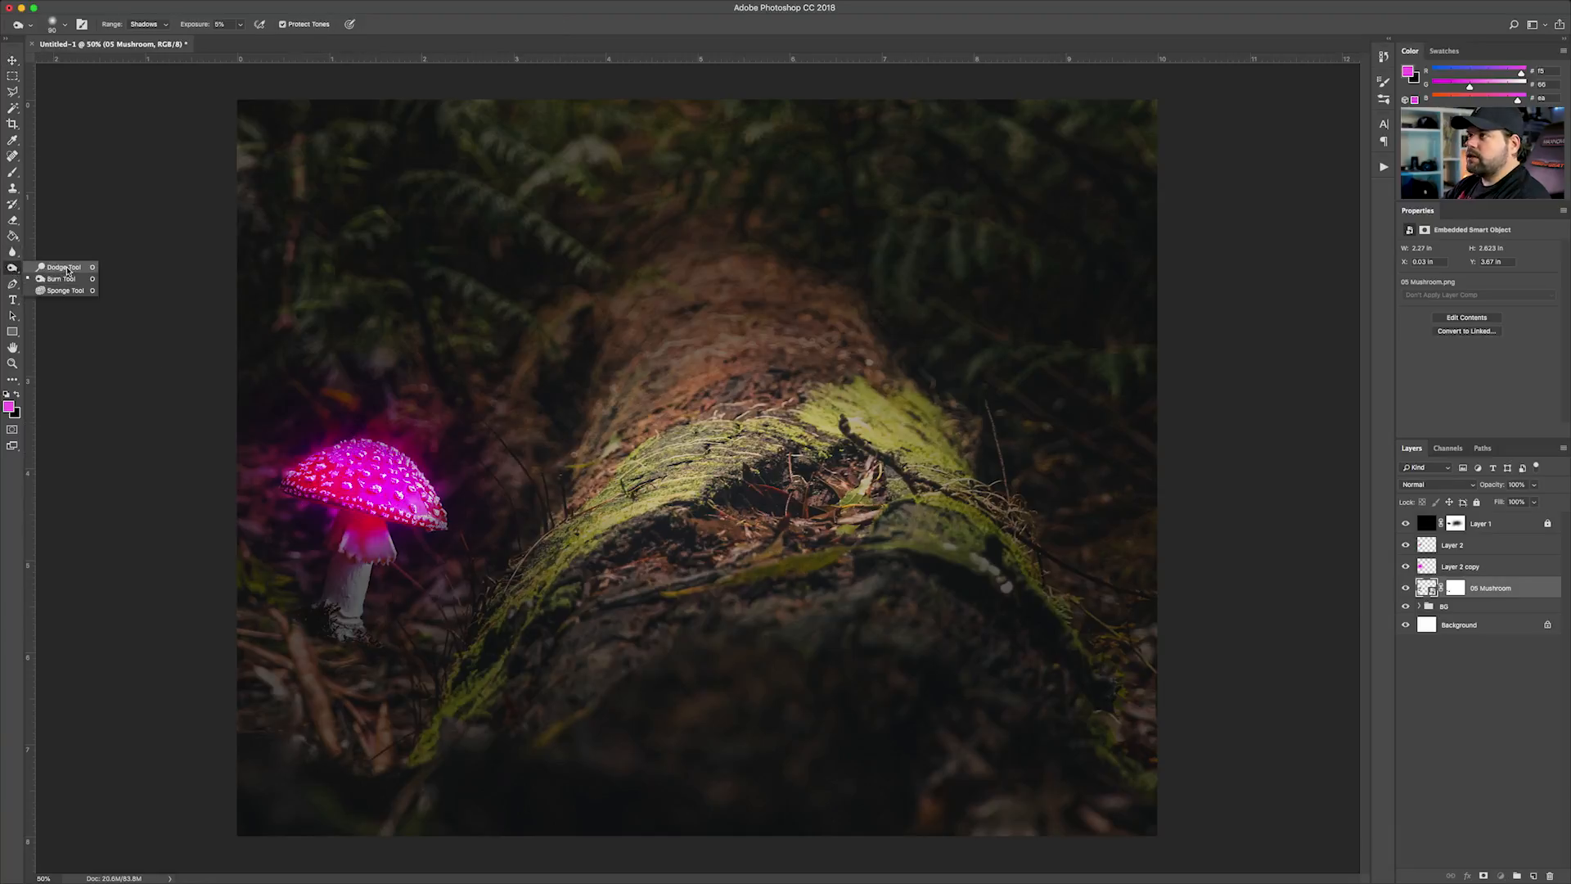
click(63, 269)
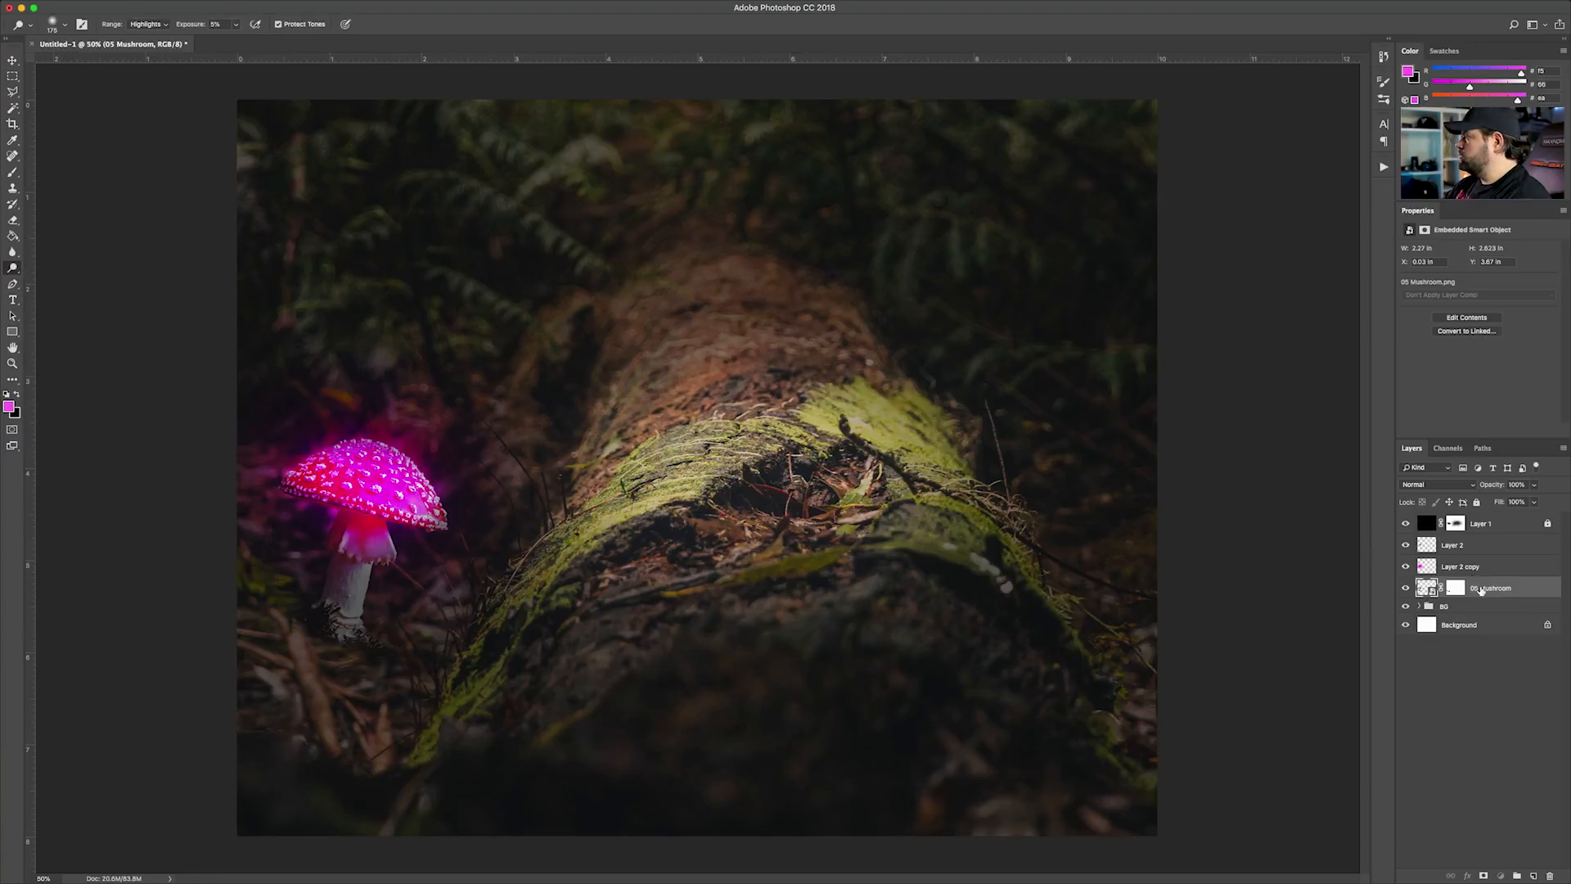
click(1533, 876)
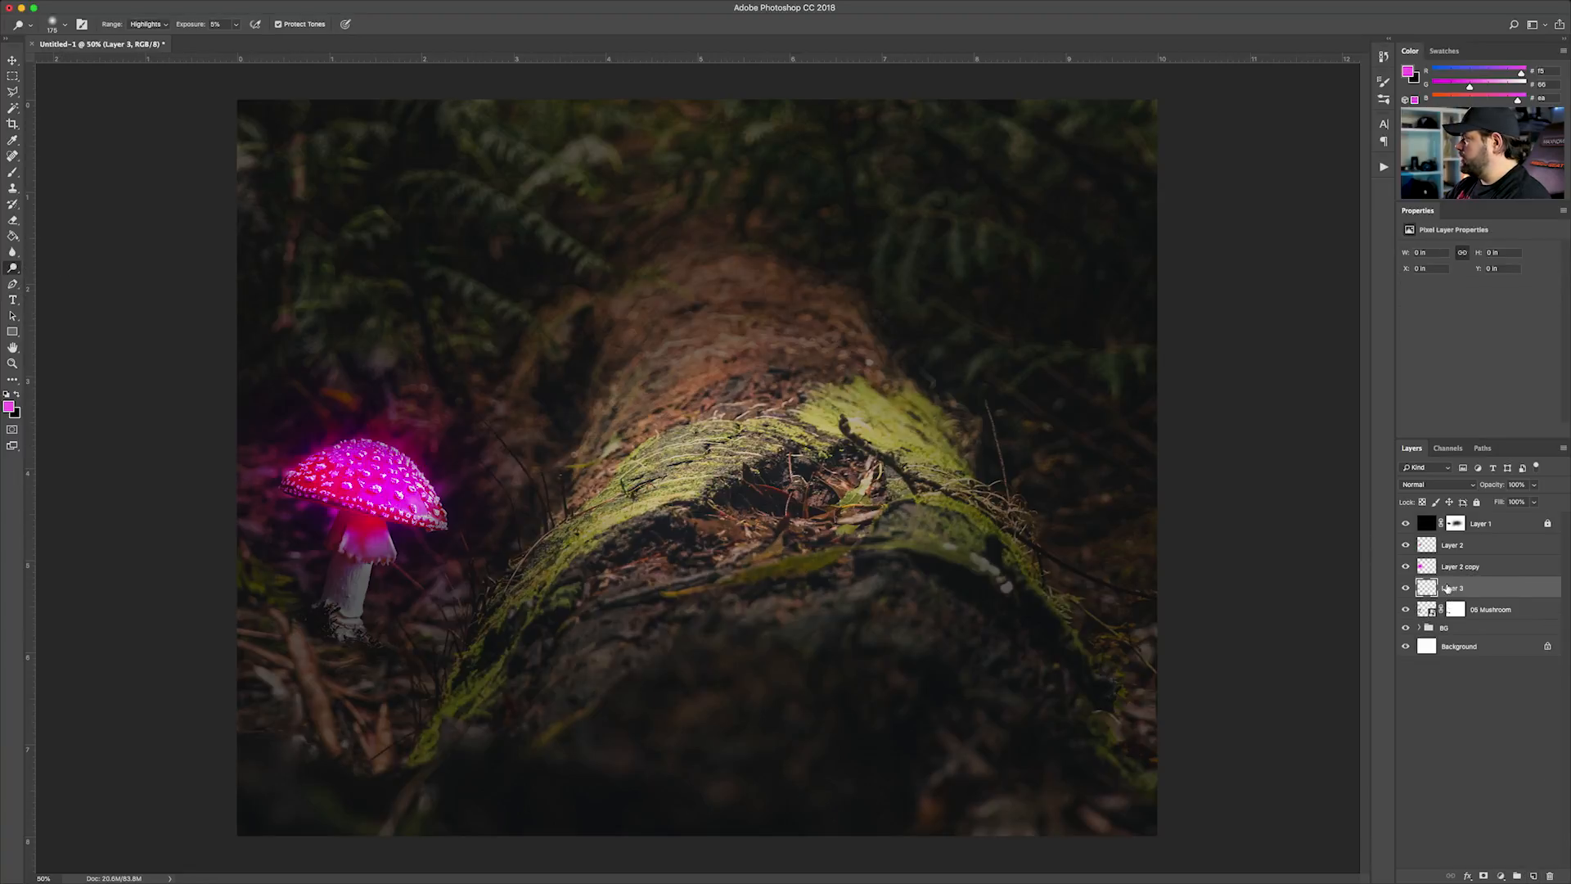
Fill the new layer with 50% Gray and set its blend mode to Overlay for non-destructive dodging
click(134, 6)
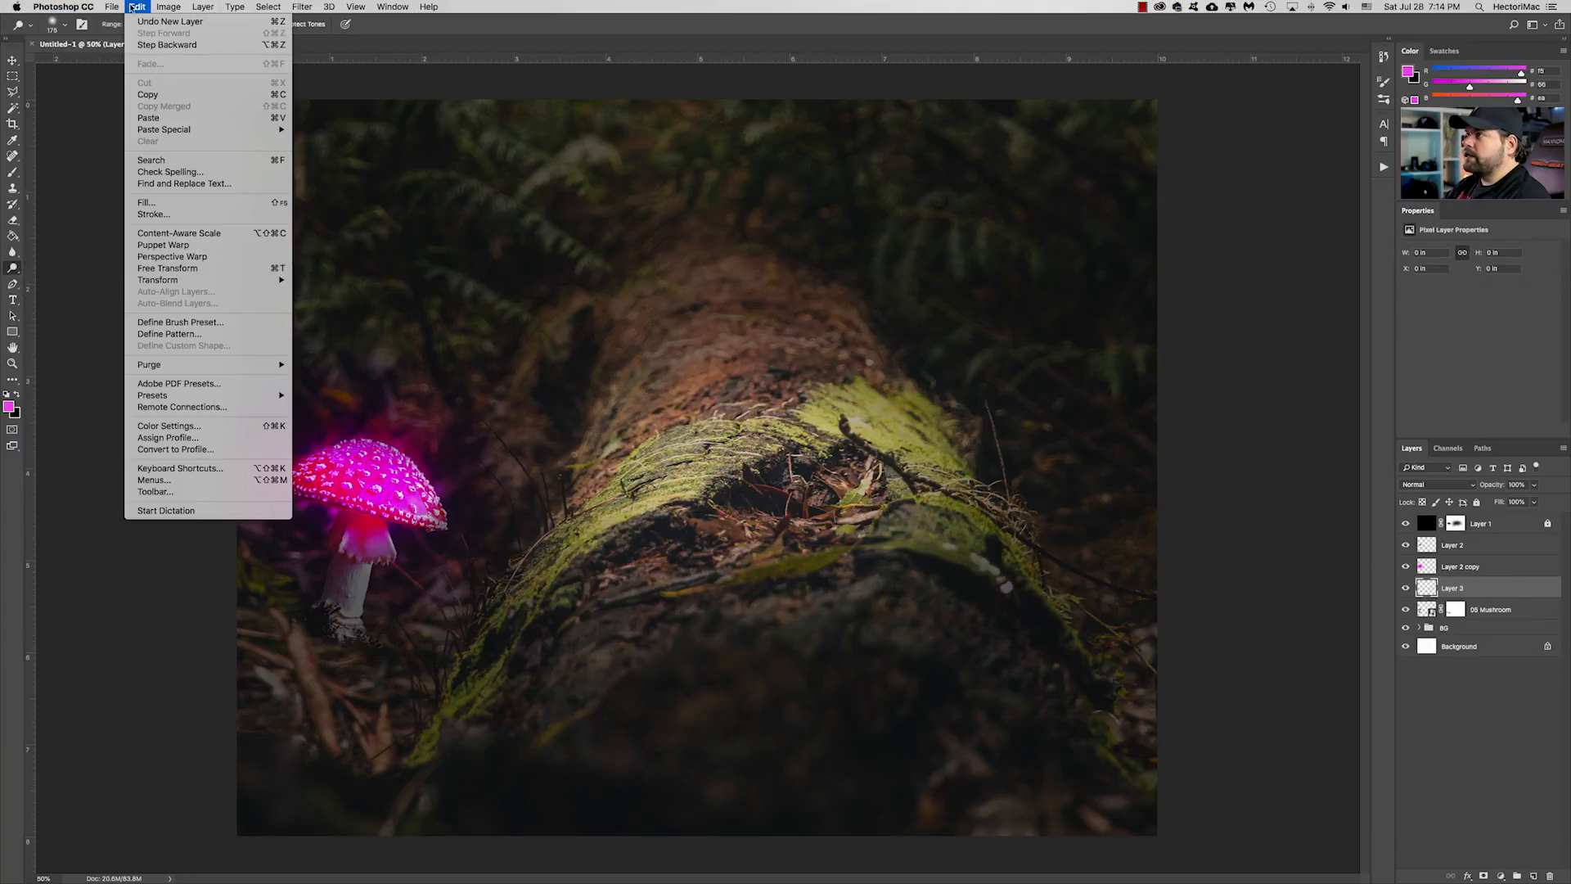
click(147, 202)
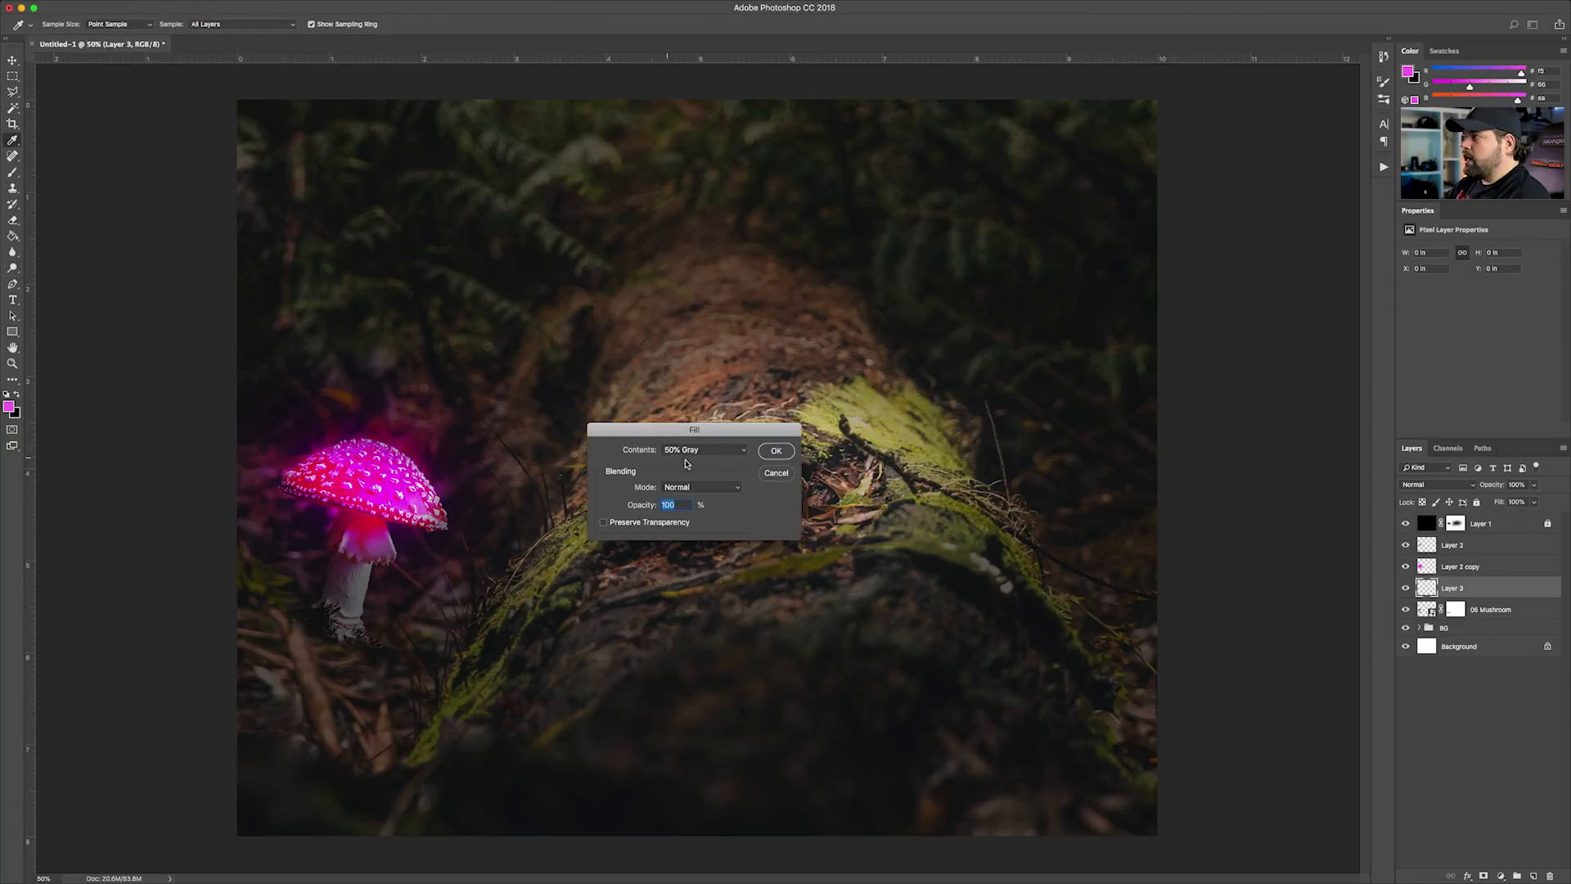
click(713, 452)
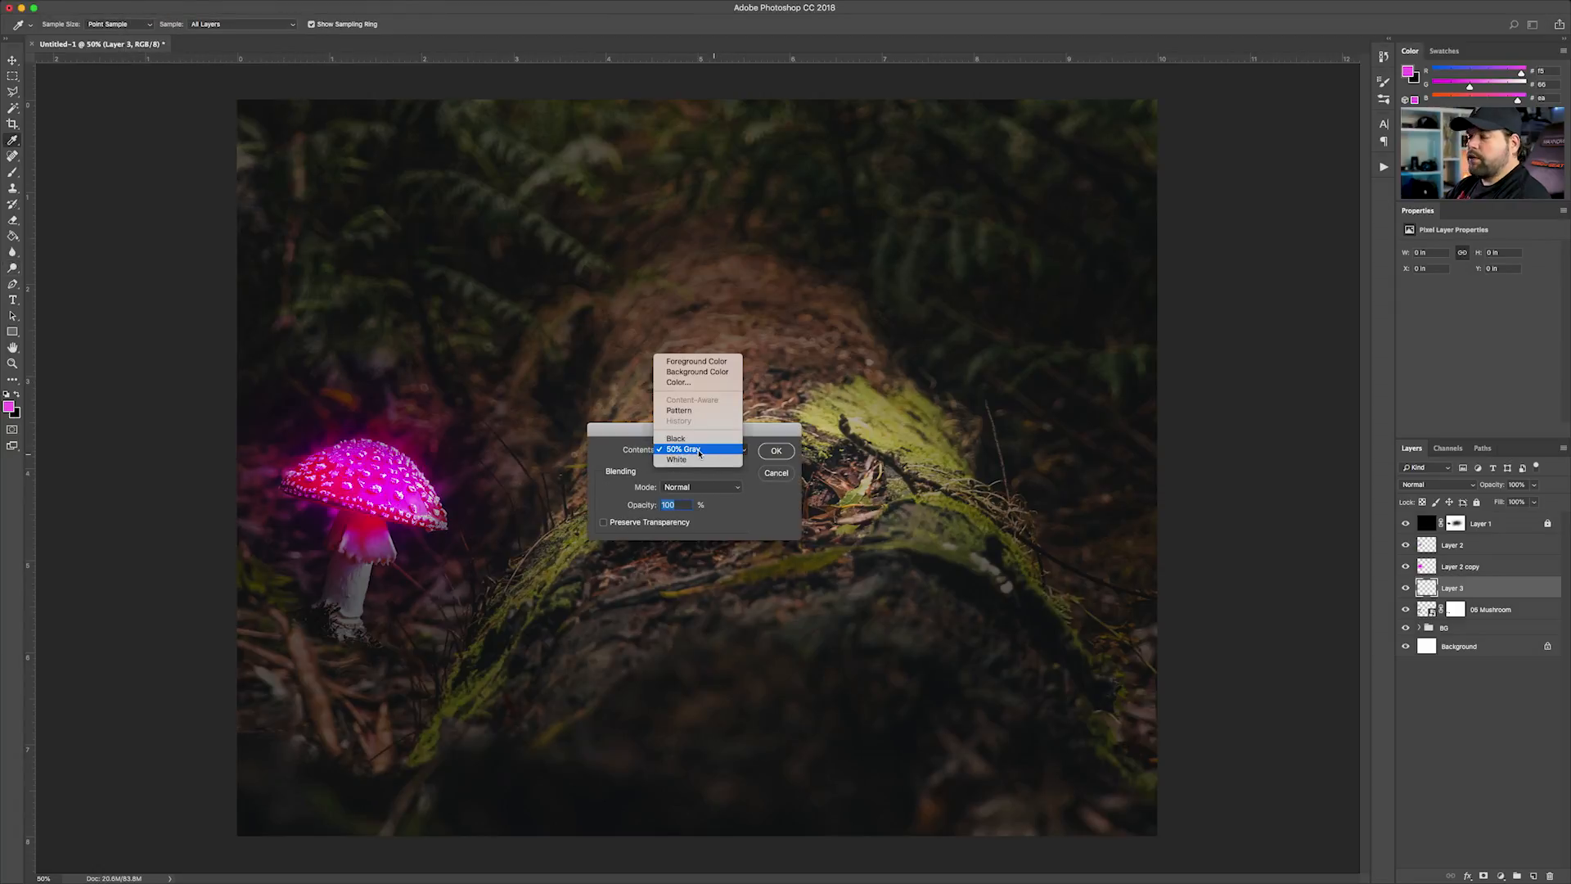
click(700, 452)
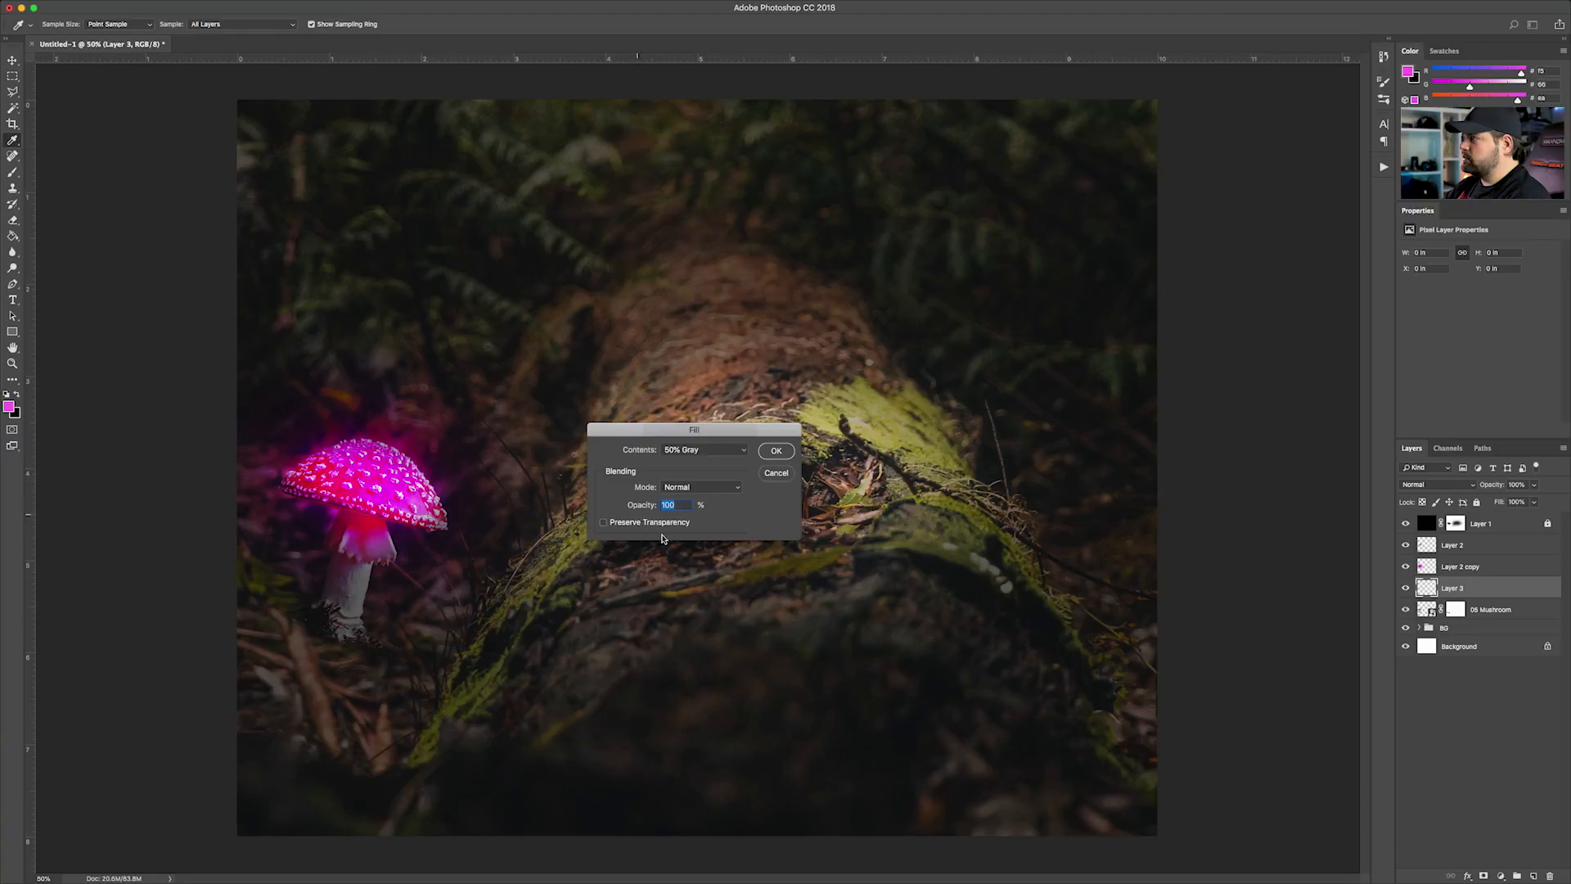
click(775, 451)
key(o)
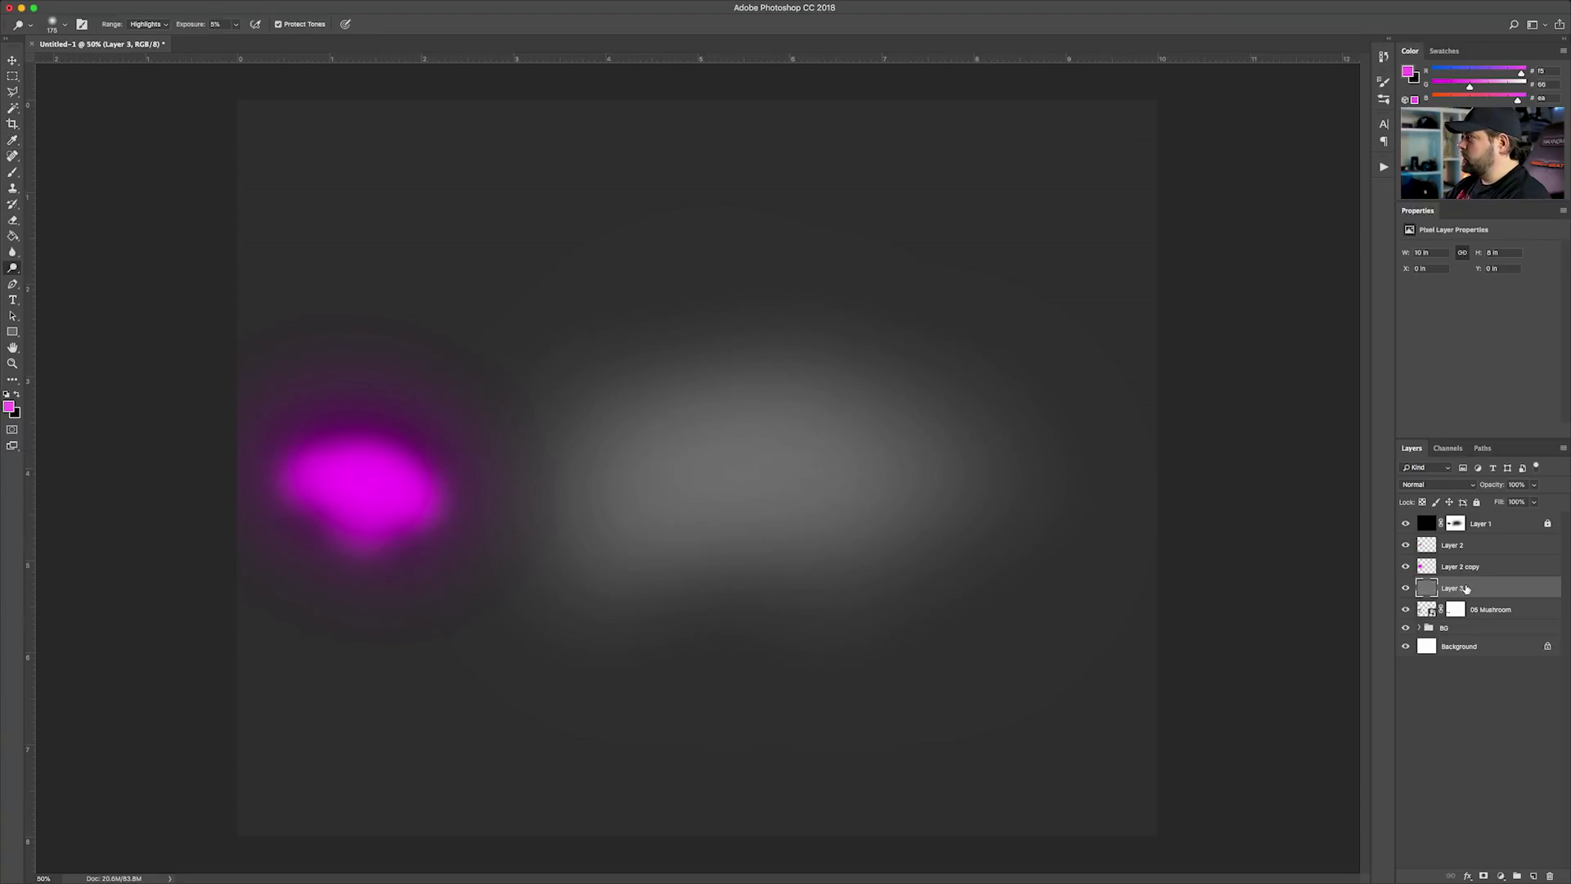
click(1433, 484)
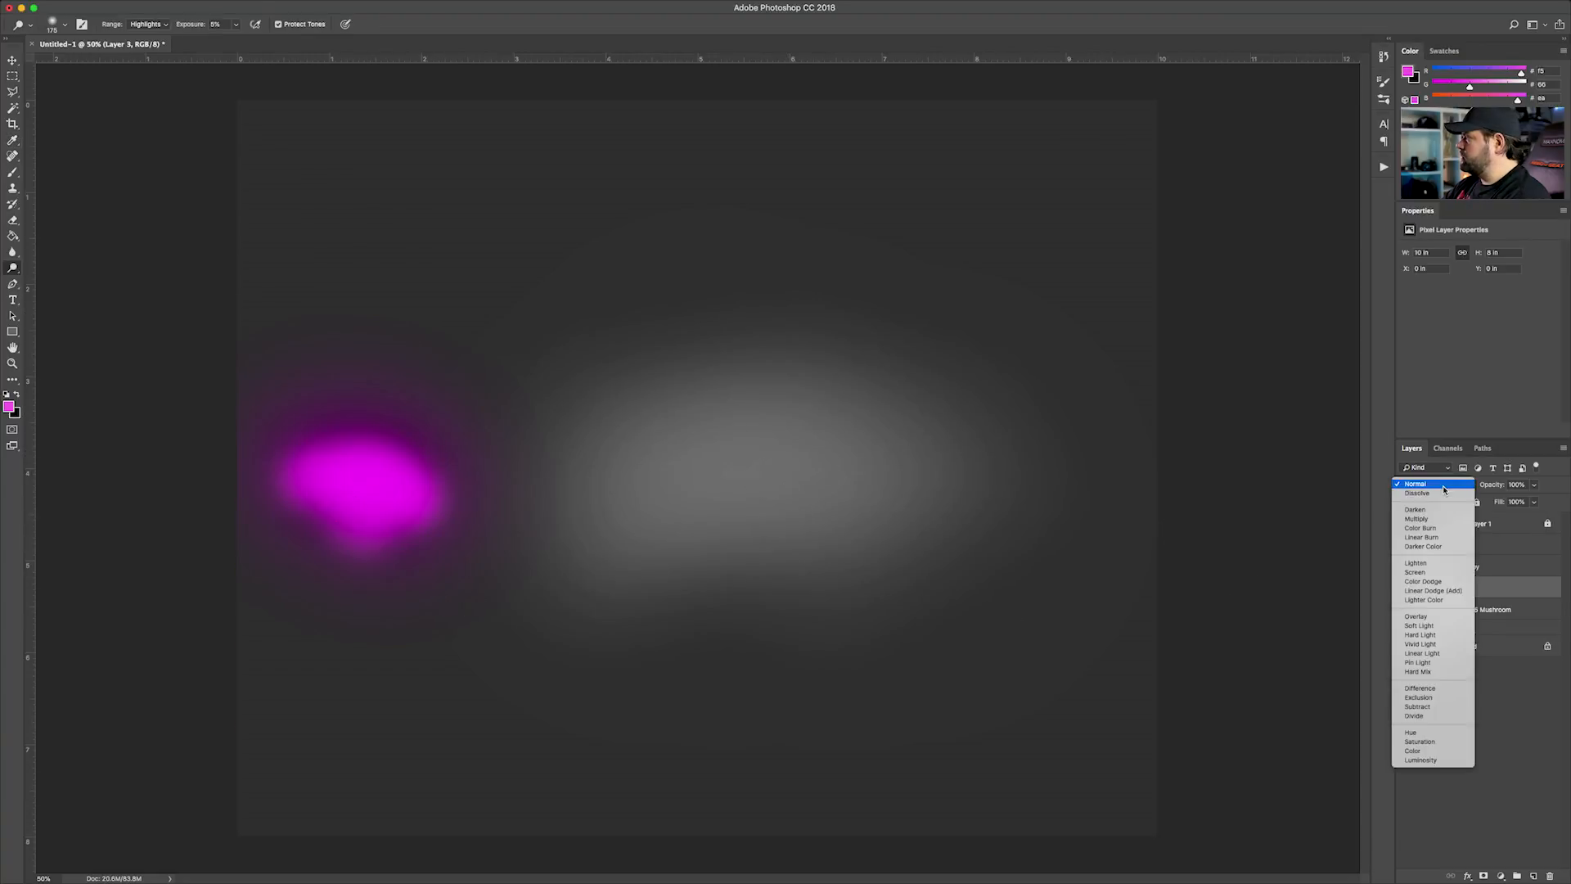
click(1423, 617)
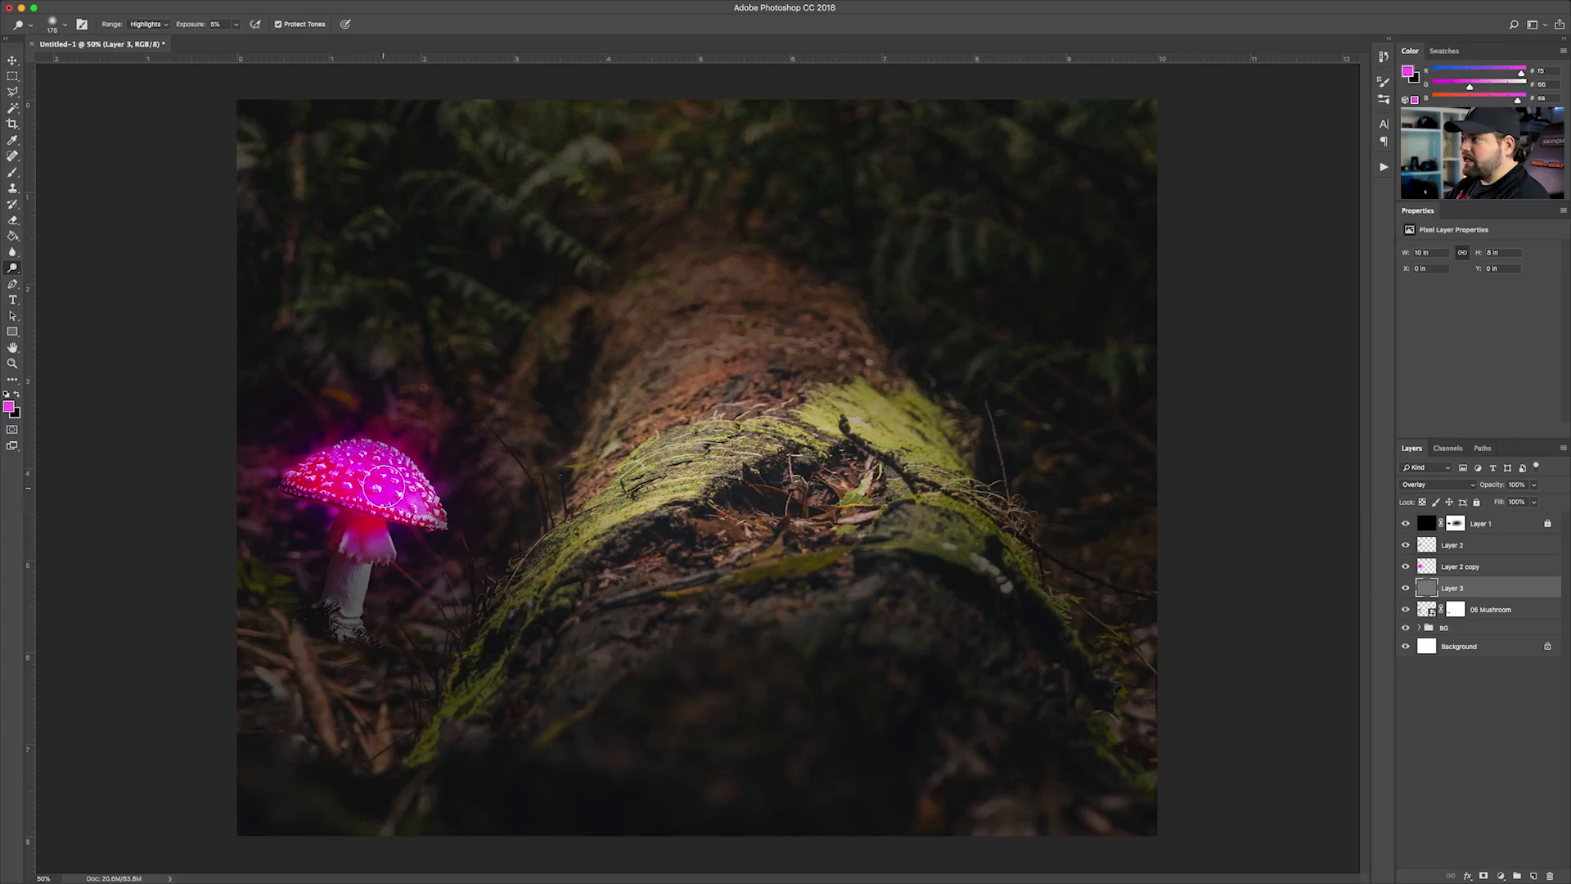
Dodge the highlights on the mushroom's frill and cap on the gray layer, using a smaller brush at 100% zoom
key(super+1)
drag(287, 473, 778, 514)
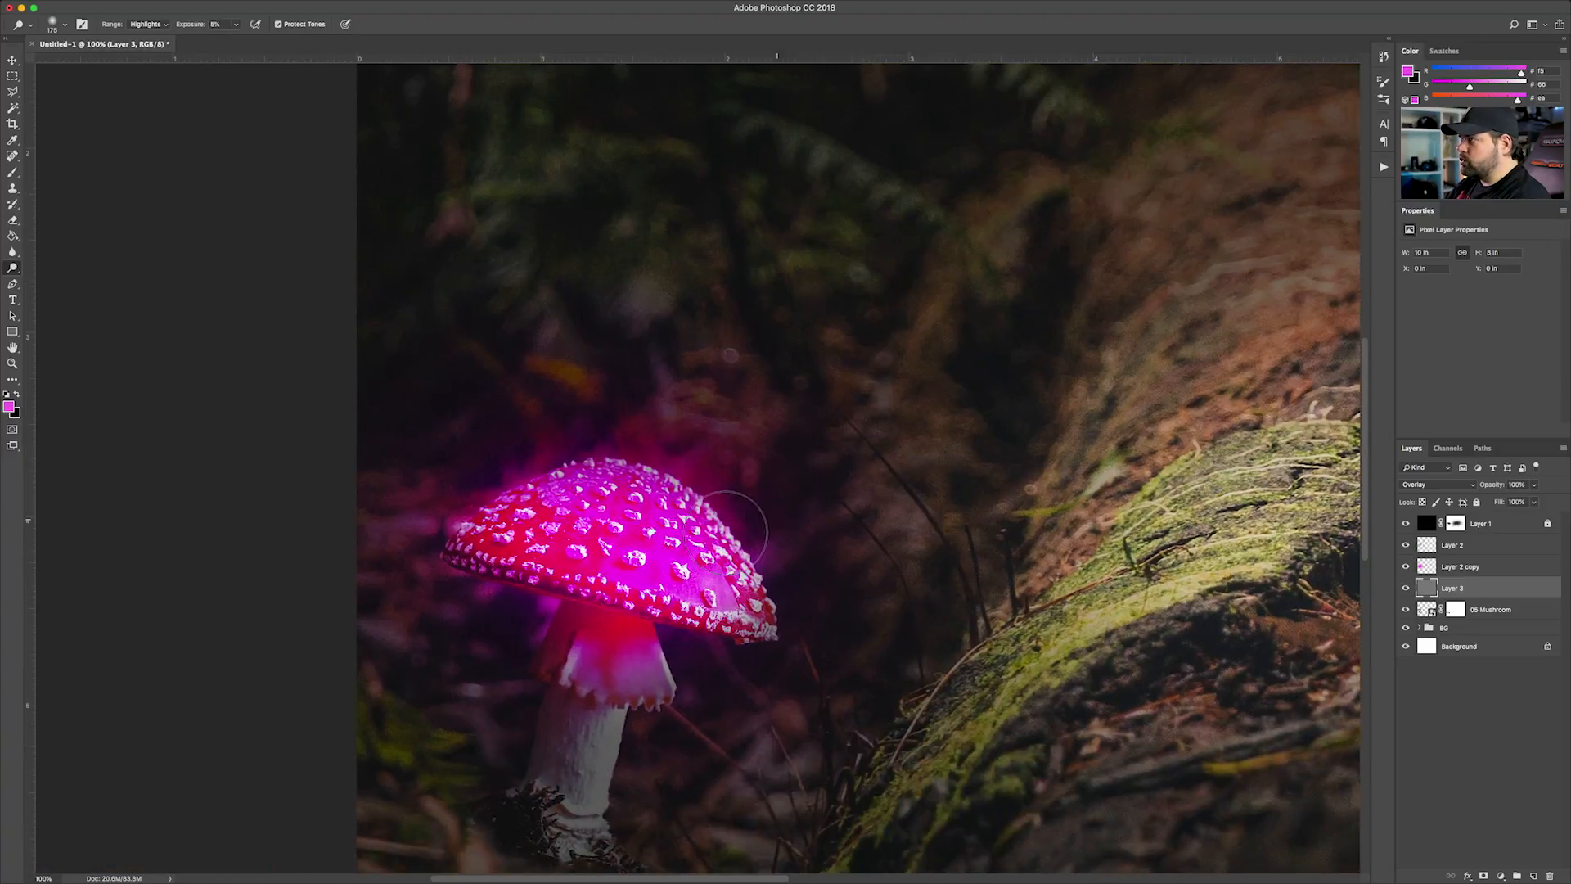
key(bracketleft)
key(bracketleft)
key(bracketleft)
key(bracketleft)
key(bracketleft)
key(bracketleft)
key(bracketleft)
mouse_move(614, 635)
mouse_down()
mouse_move(668, 701)
mouse_move(655, 679)
mouse_move(600, 669)
mouse_move(607, 606)
mouse_move(564, 647)
mouse_move(580, 592)
mouse_move(593, 681)
mouse_move(615, 622)
mouse_up()
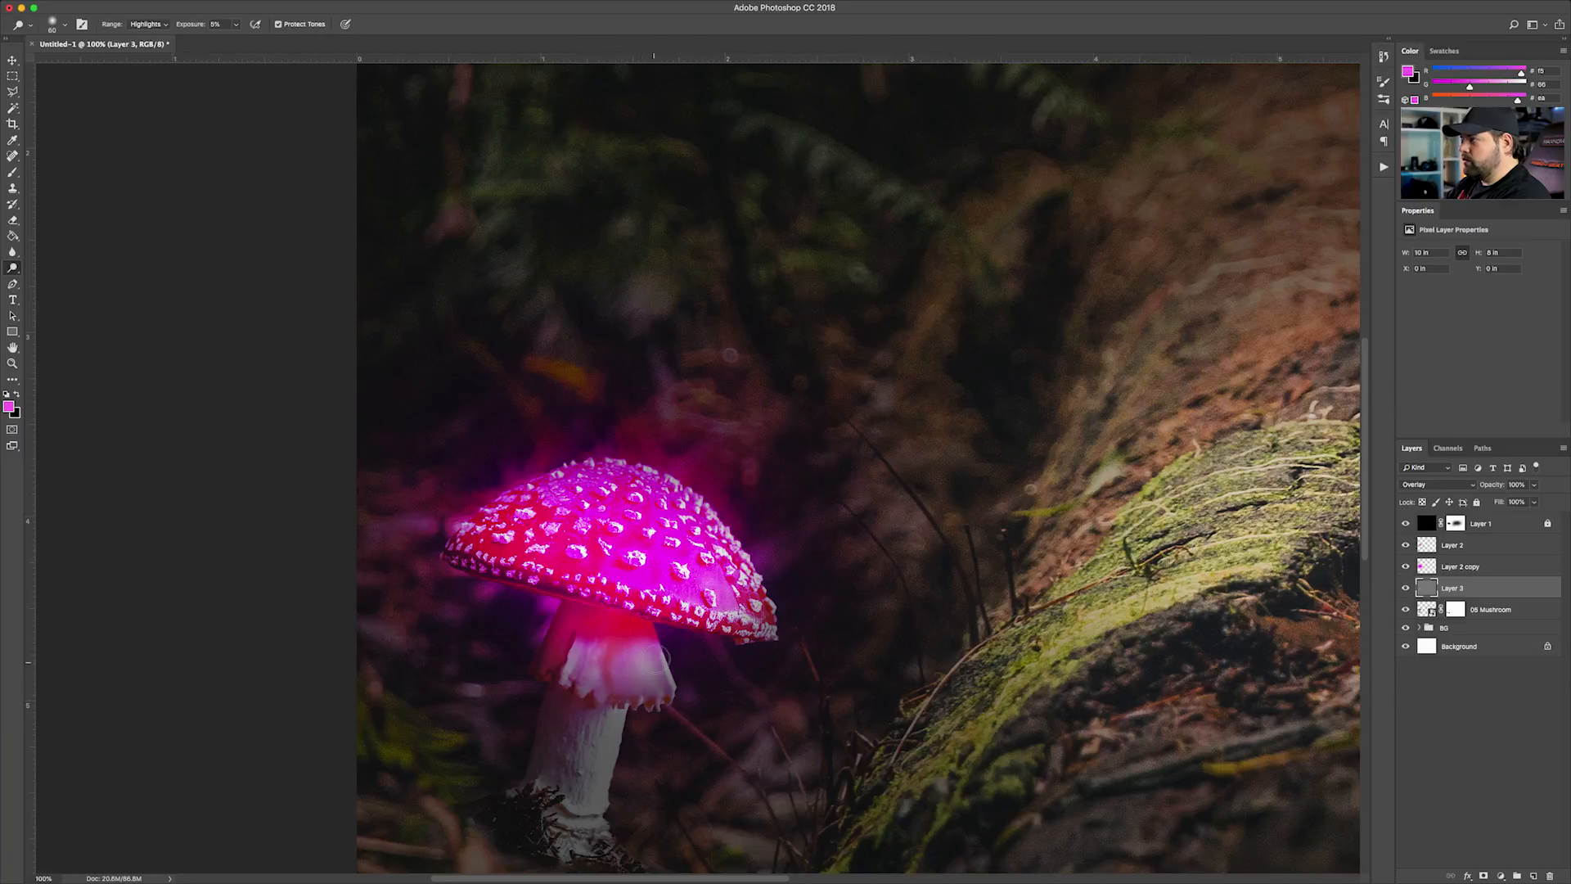
drag(645, 596, 689, 417)
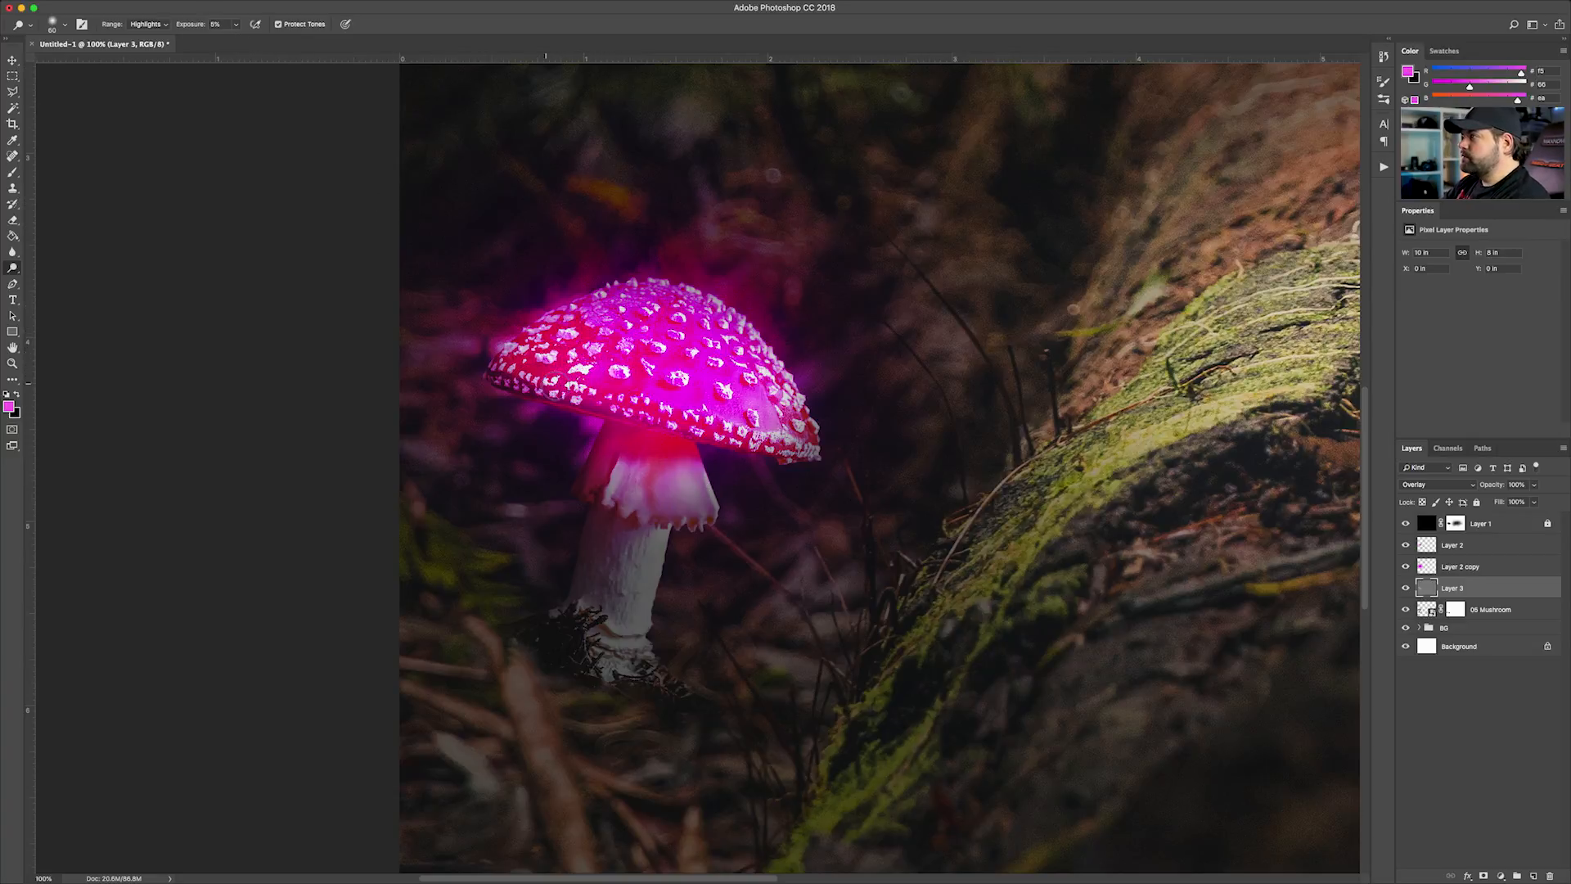
Lower the opacity of the larger glow, Layer 2 copy, to 50%
click(1462, 568)
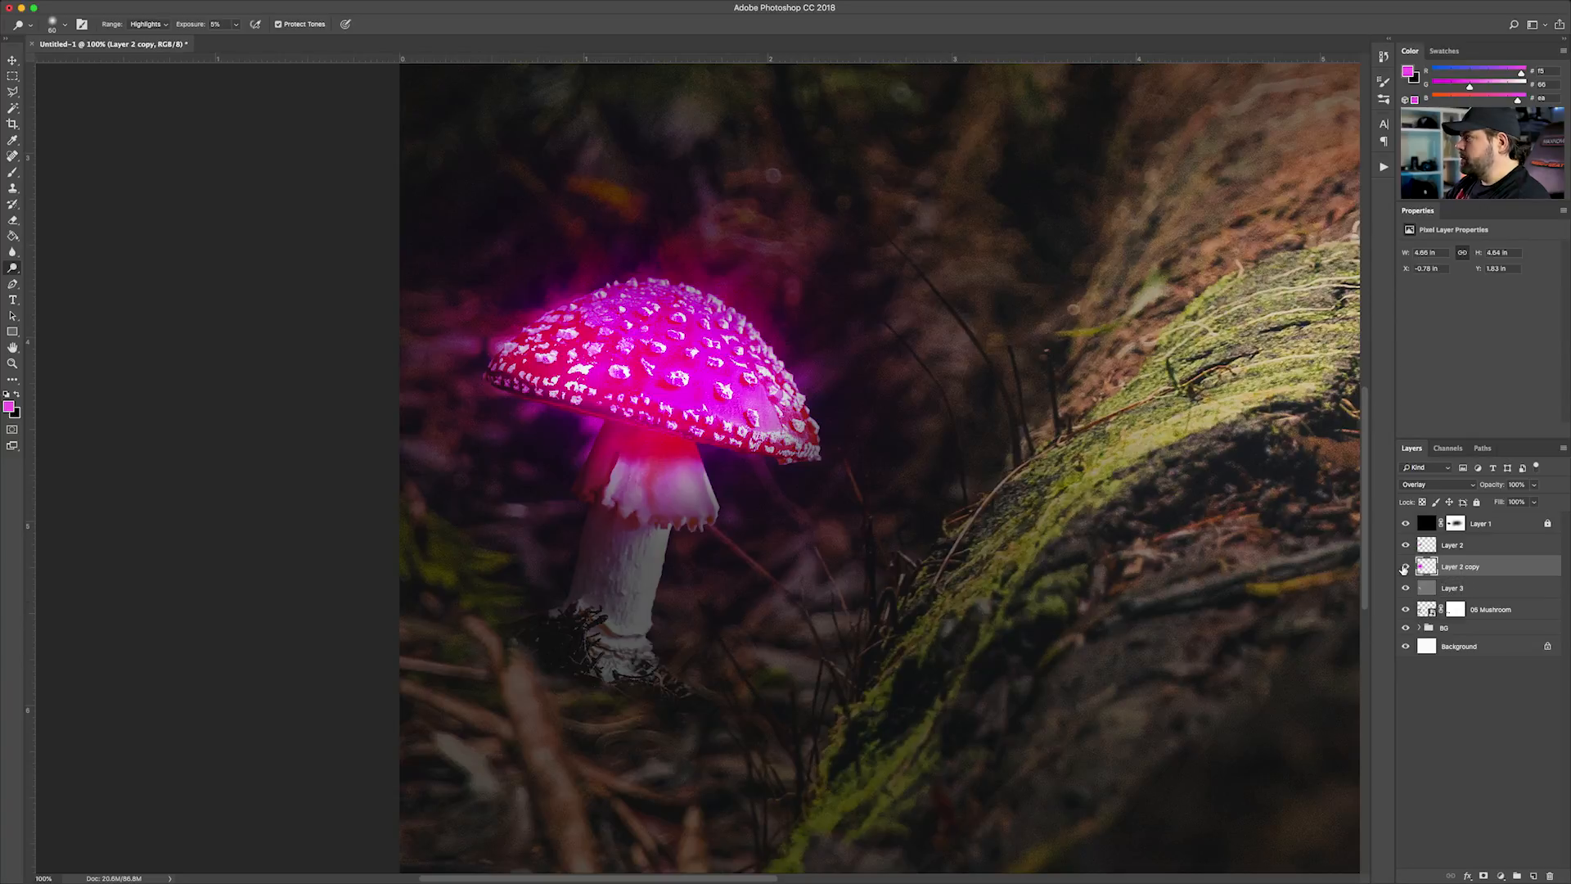
click(1535, 485)
drag(1537, 501, 1503, 502)
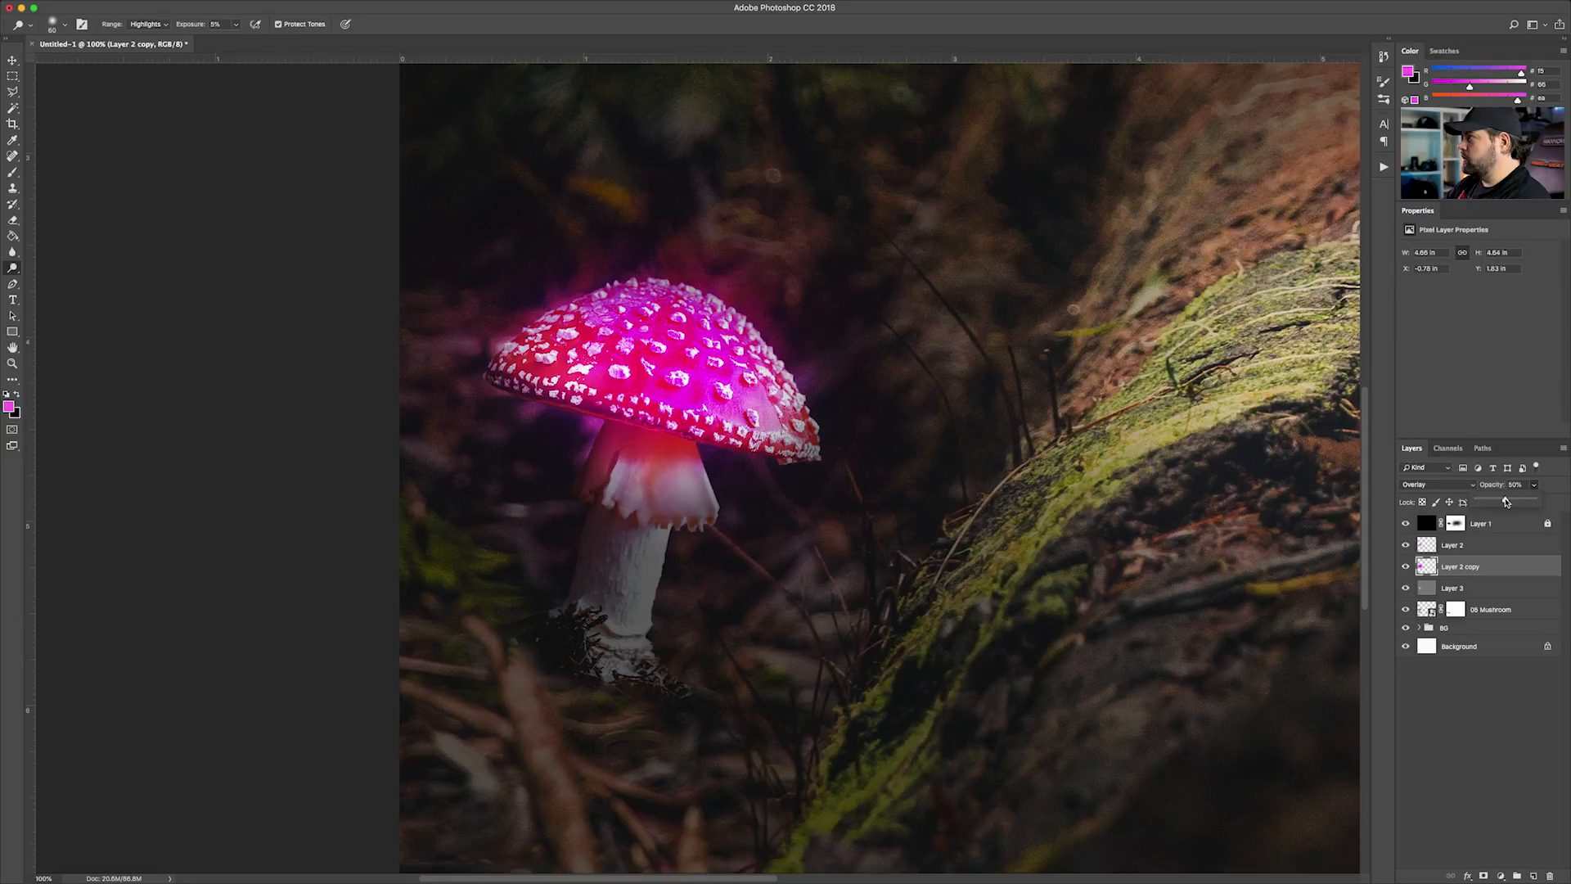
Set the opacity of the smaller glow, Layer 2, to about 68%
click(1461, 545)
click(1535, 484)
drag(1505, 501, 1513, 503)
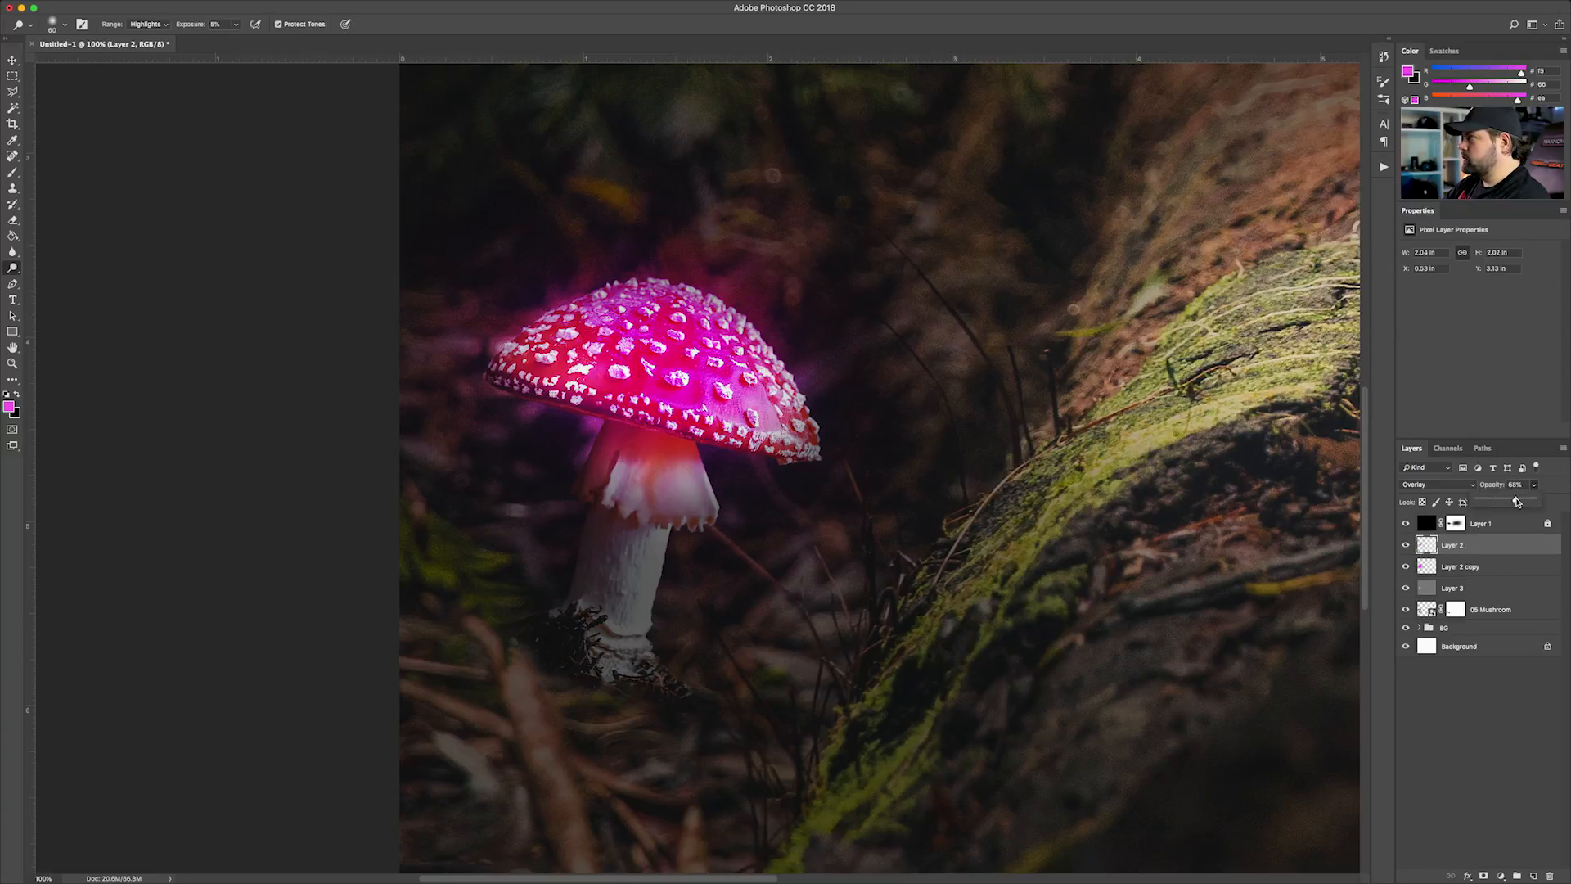
mouse_move(1520, 502)
mouse_down()
mouse_move(1483, 502)
mouse_move(1519, 501)
mouse_up()
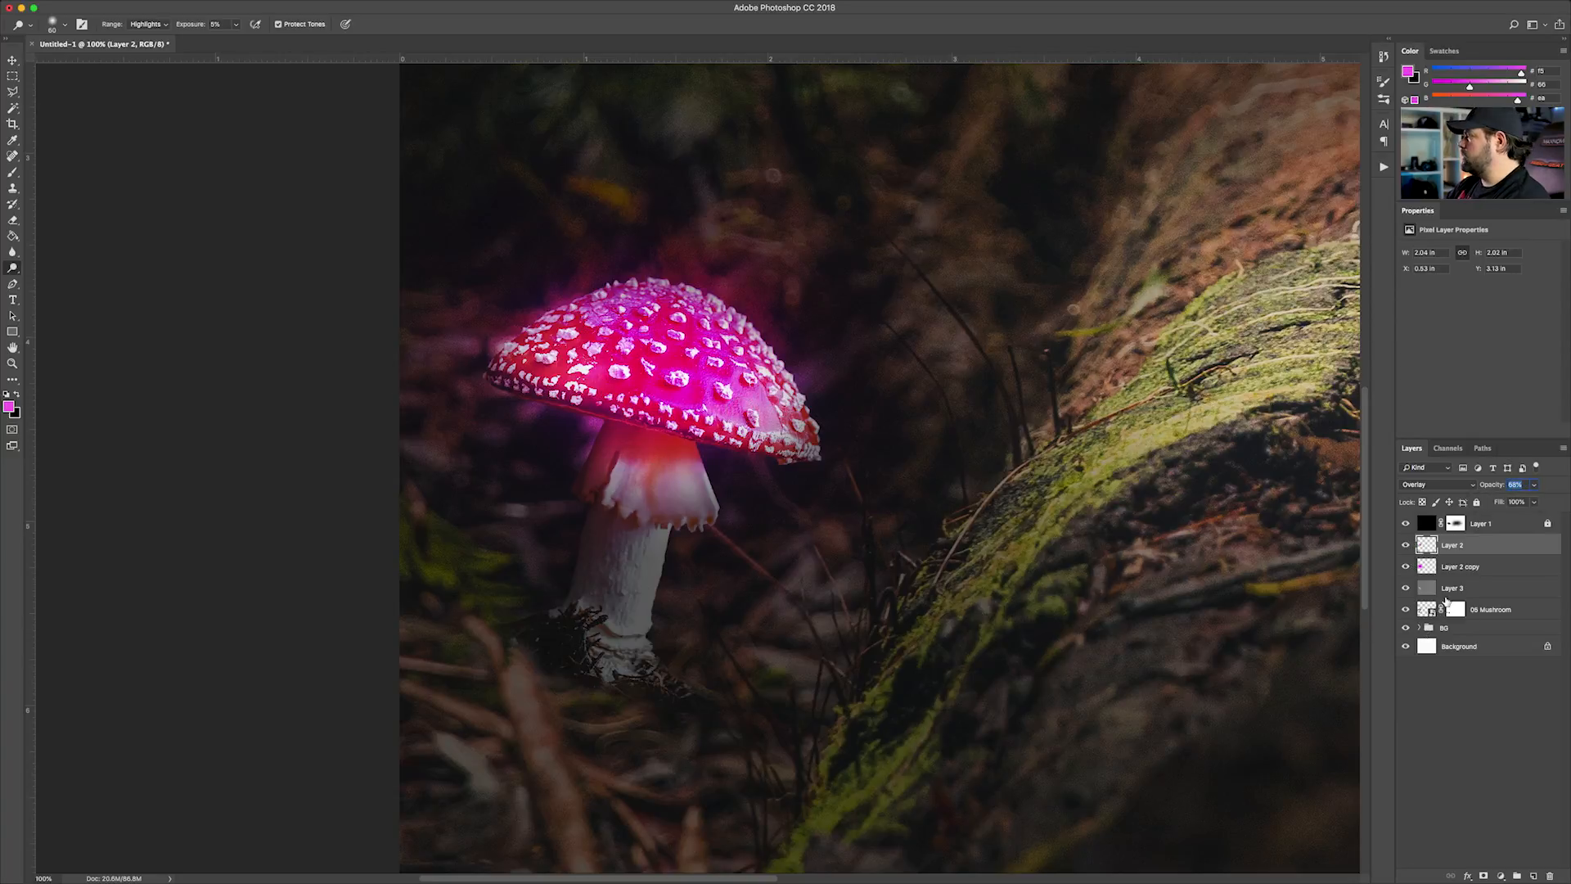
Dodge the mushroom's frill further on the gray Layer 3 and lower that layer's opacity to 75%
key(alt+bracketleft)
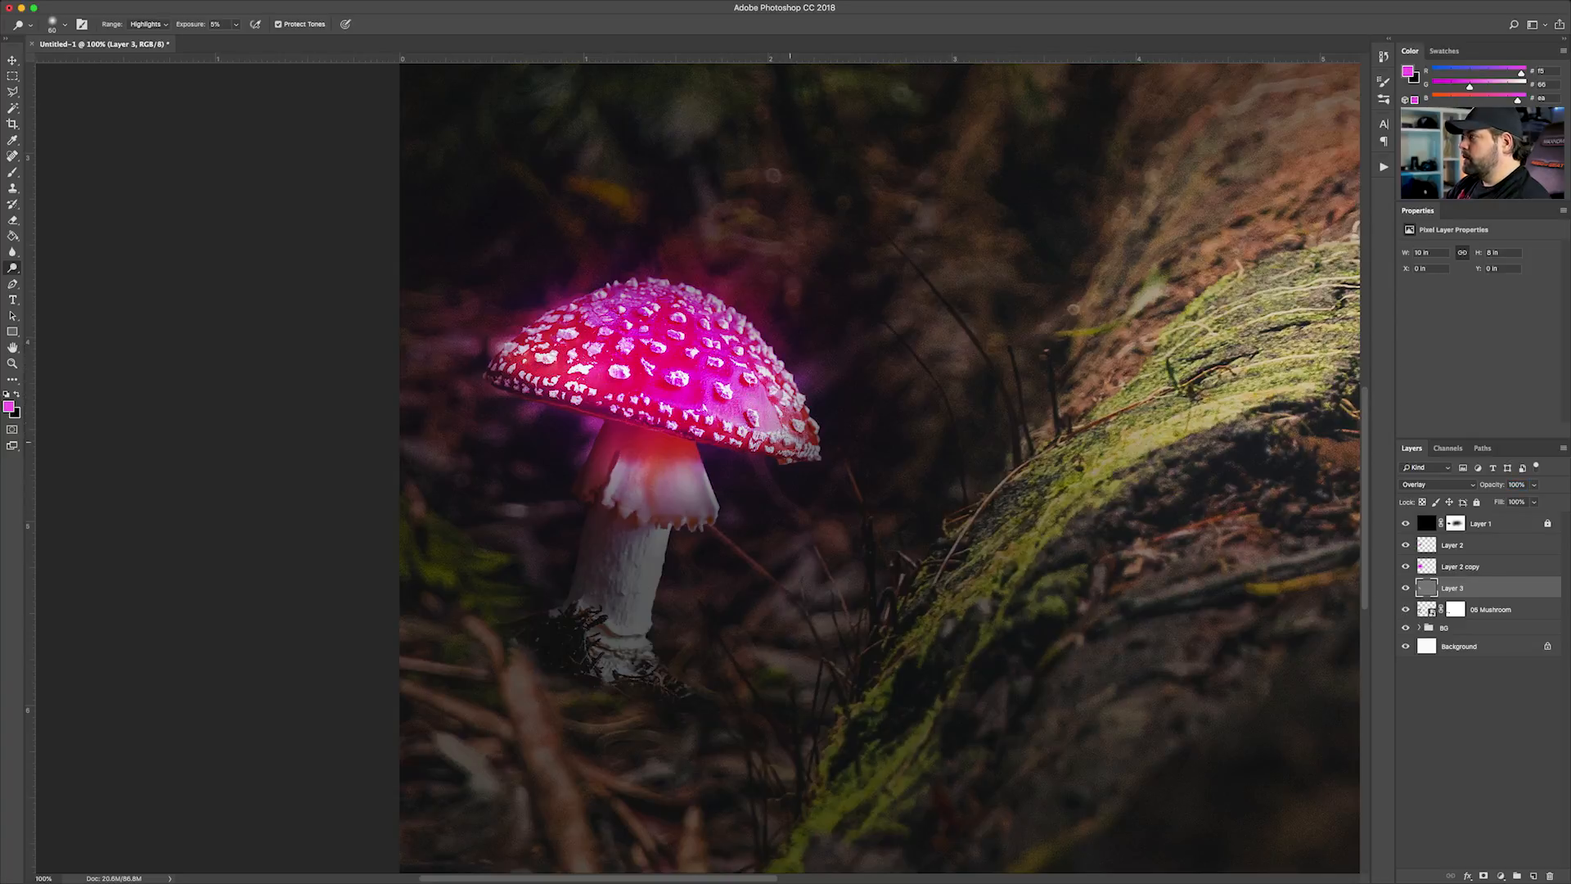
mouse_move(618, 449)
mouse_down()
mouse_move(600, 478)
mouse_move(608, 453)
mouse_move(643, 459)
mouse_move(706, 512)
mouse_move(682, 431)
mouse_move(638, 468)
mouse_move(635, 430)
mouse_move(618, 427)
mouse_move(608, 460)
mouse_move(646, 423)
mouse_move(664, 454)
mouse_move(690, 443)
mouse_move(691, 481)
mouse_move(647, 473)
mouse_move(624, 431)
mouse_move(594, 469)
mouse_move(655, 434)
mouse_move(675, 484)
mouse_move(706, 471)
mouse_move(670, 479)
mouse_move(653, 507)
mouse_move(697, 486)
mouse_up()
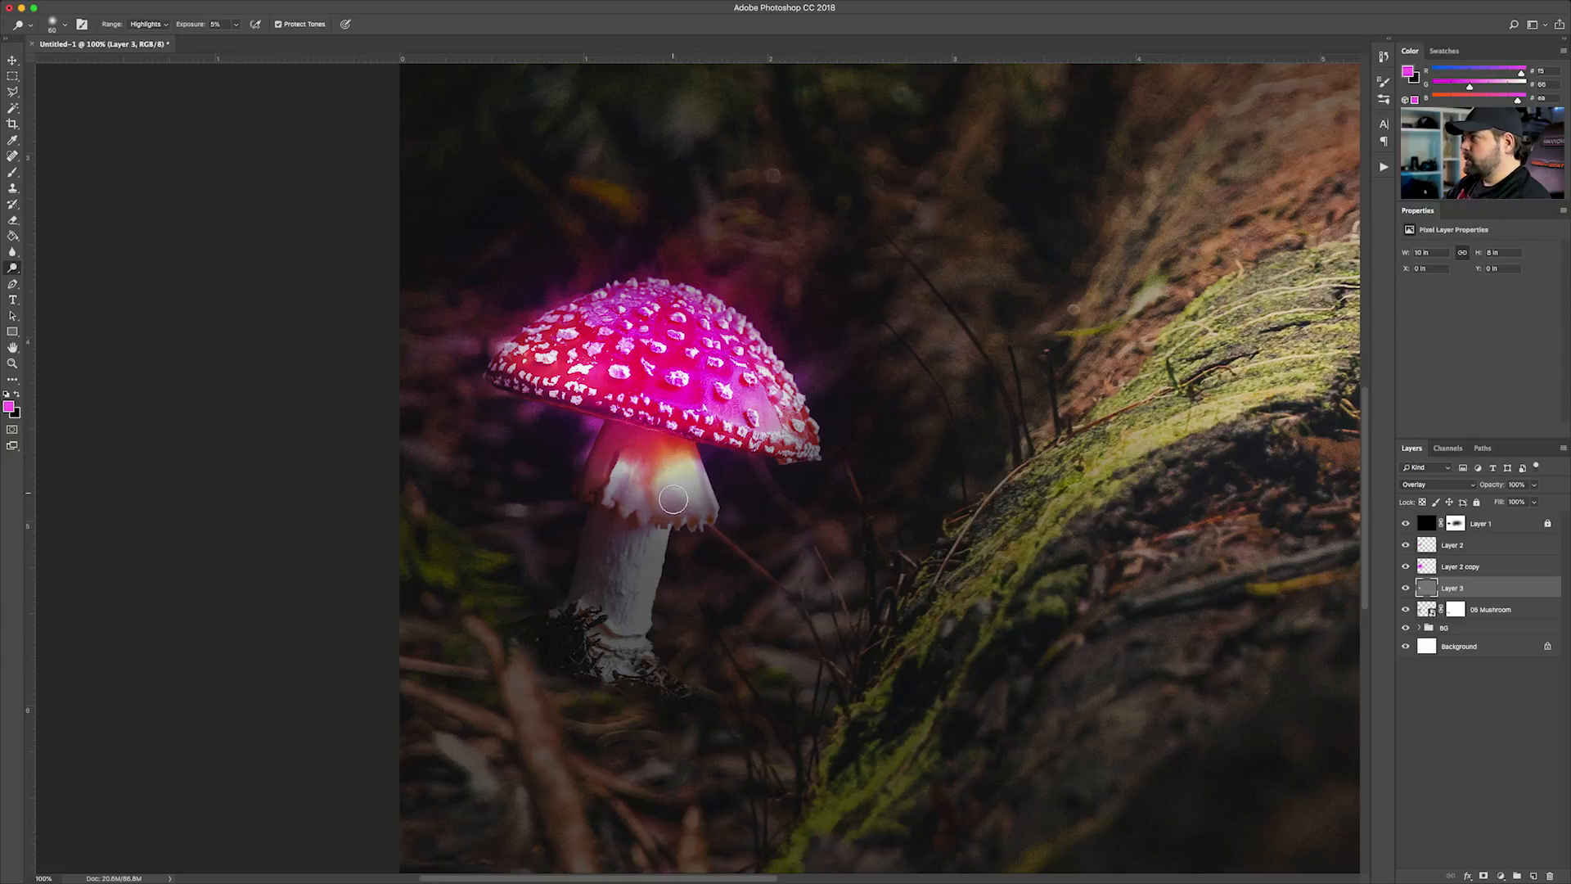
click(1535, 485)
drag(1535, 502, 1524, 502)
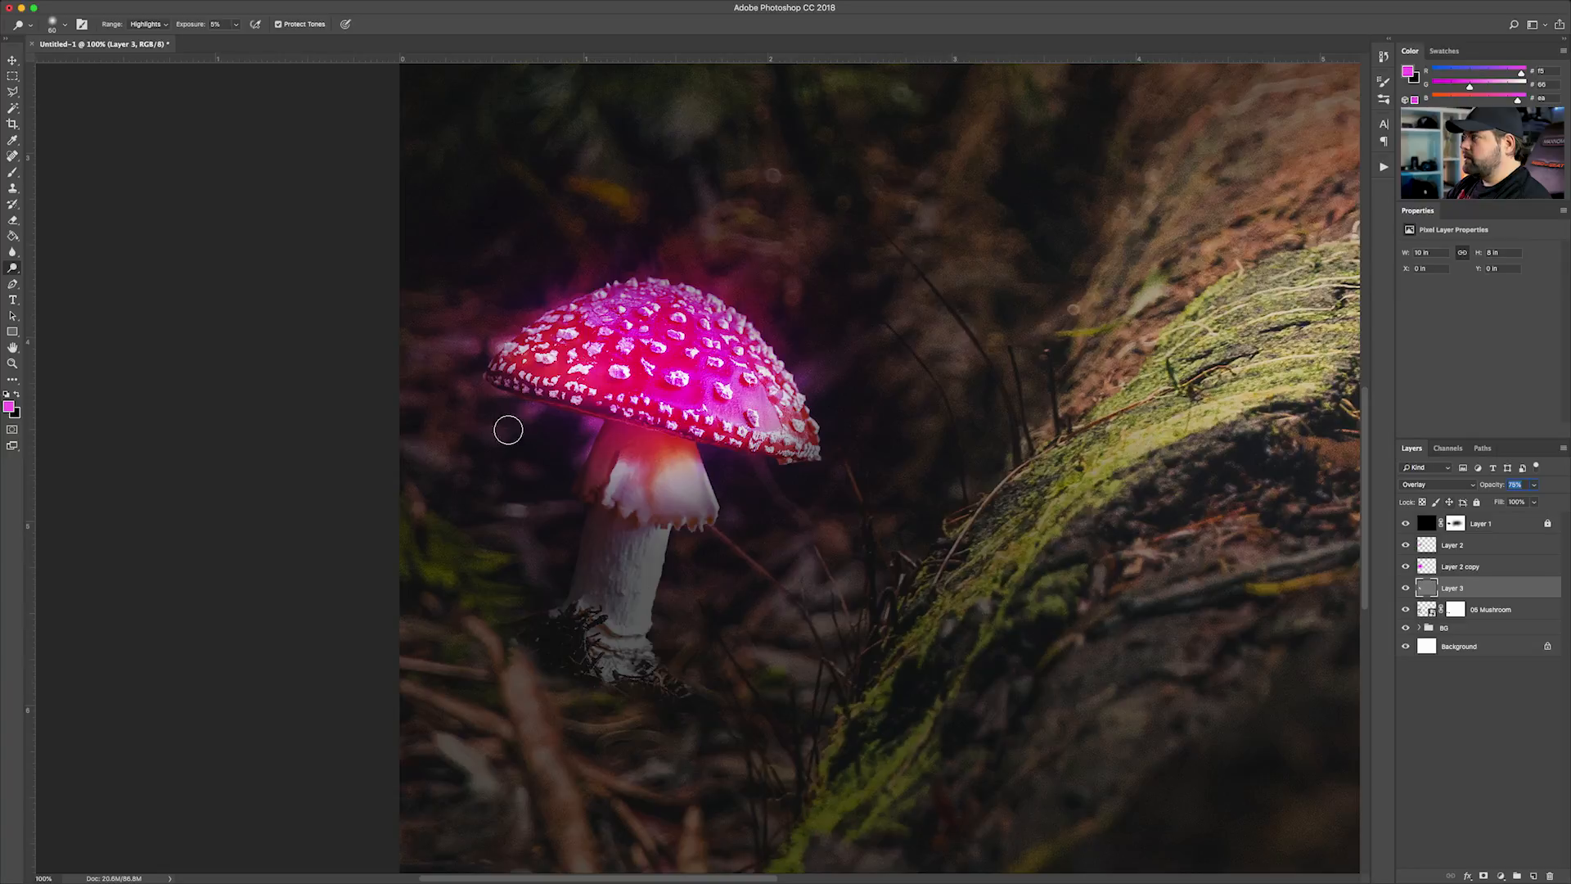
Compare the mushroom with the dodging layer, Layer 3, hidden and shown
click(1405, 589)
click(1405, 589)
click(1405, 589)
click(1405, 589)
click(1405, 589)
click(1405, 589)
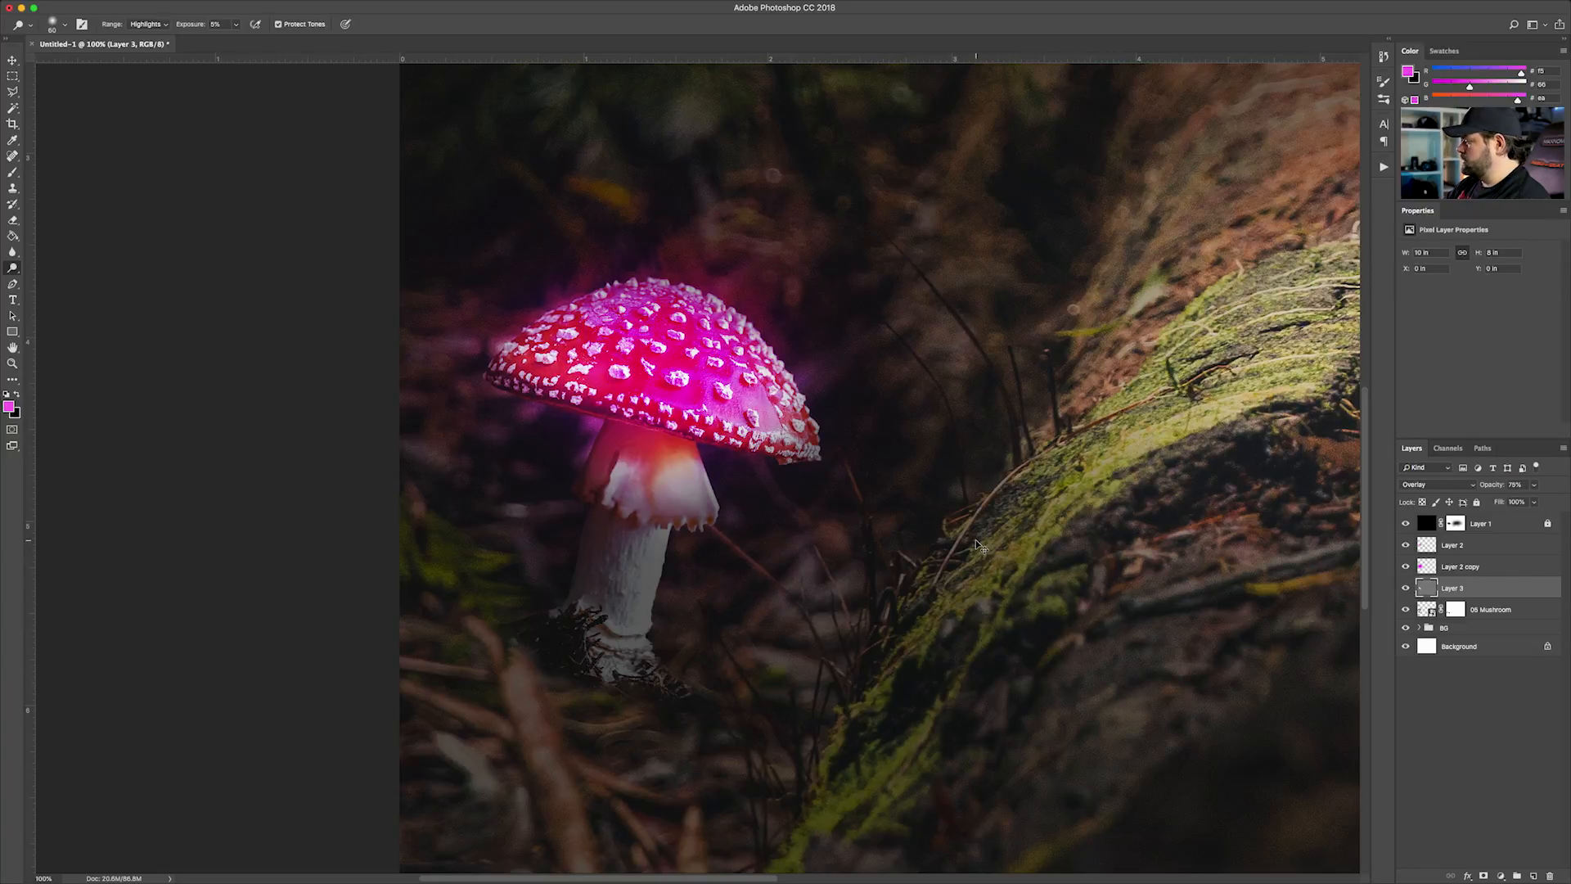
Create a new layer and place it directly above Layer 2, beneath the dark overlay
key(super+minus)
key(super+minus)
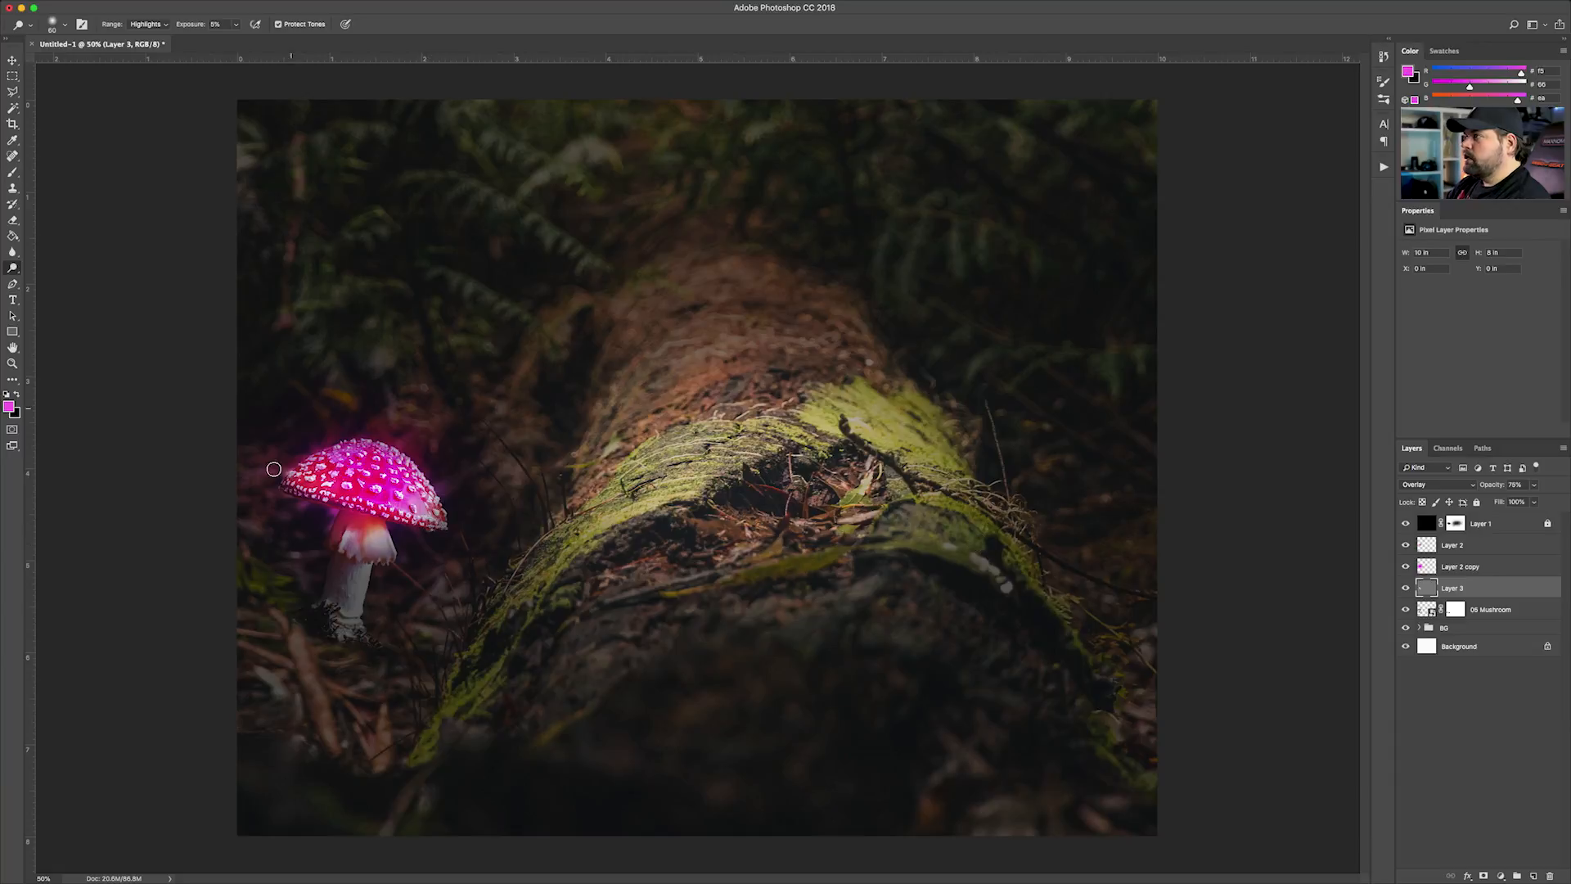
click(13, 61)
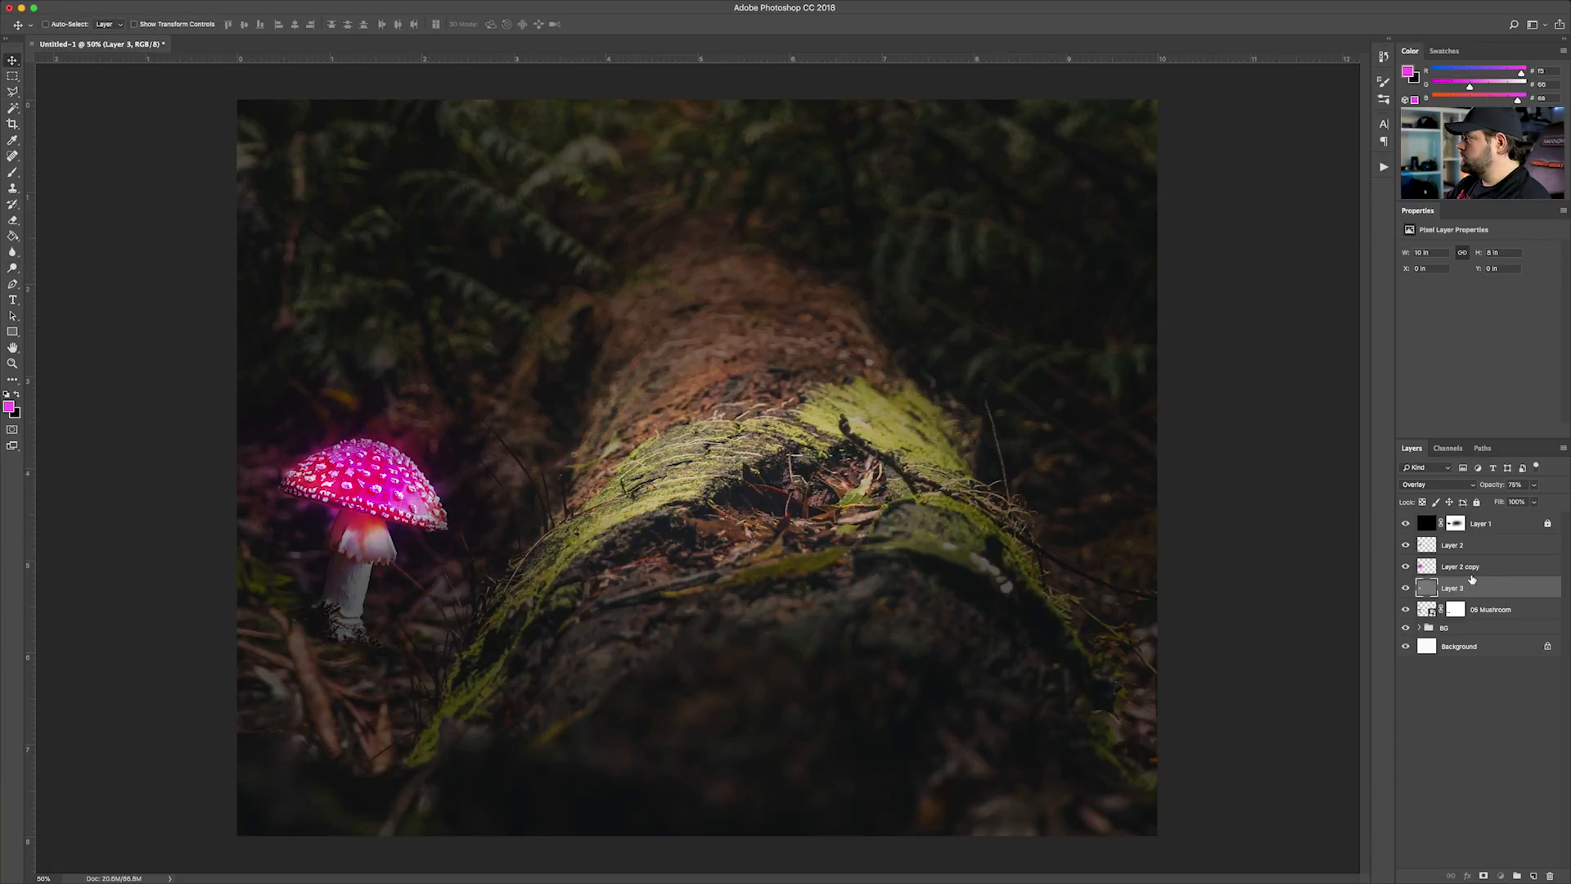
click(1470, 575)
click(1527, 877)
drag(1454, 567, 1454, 543)
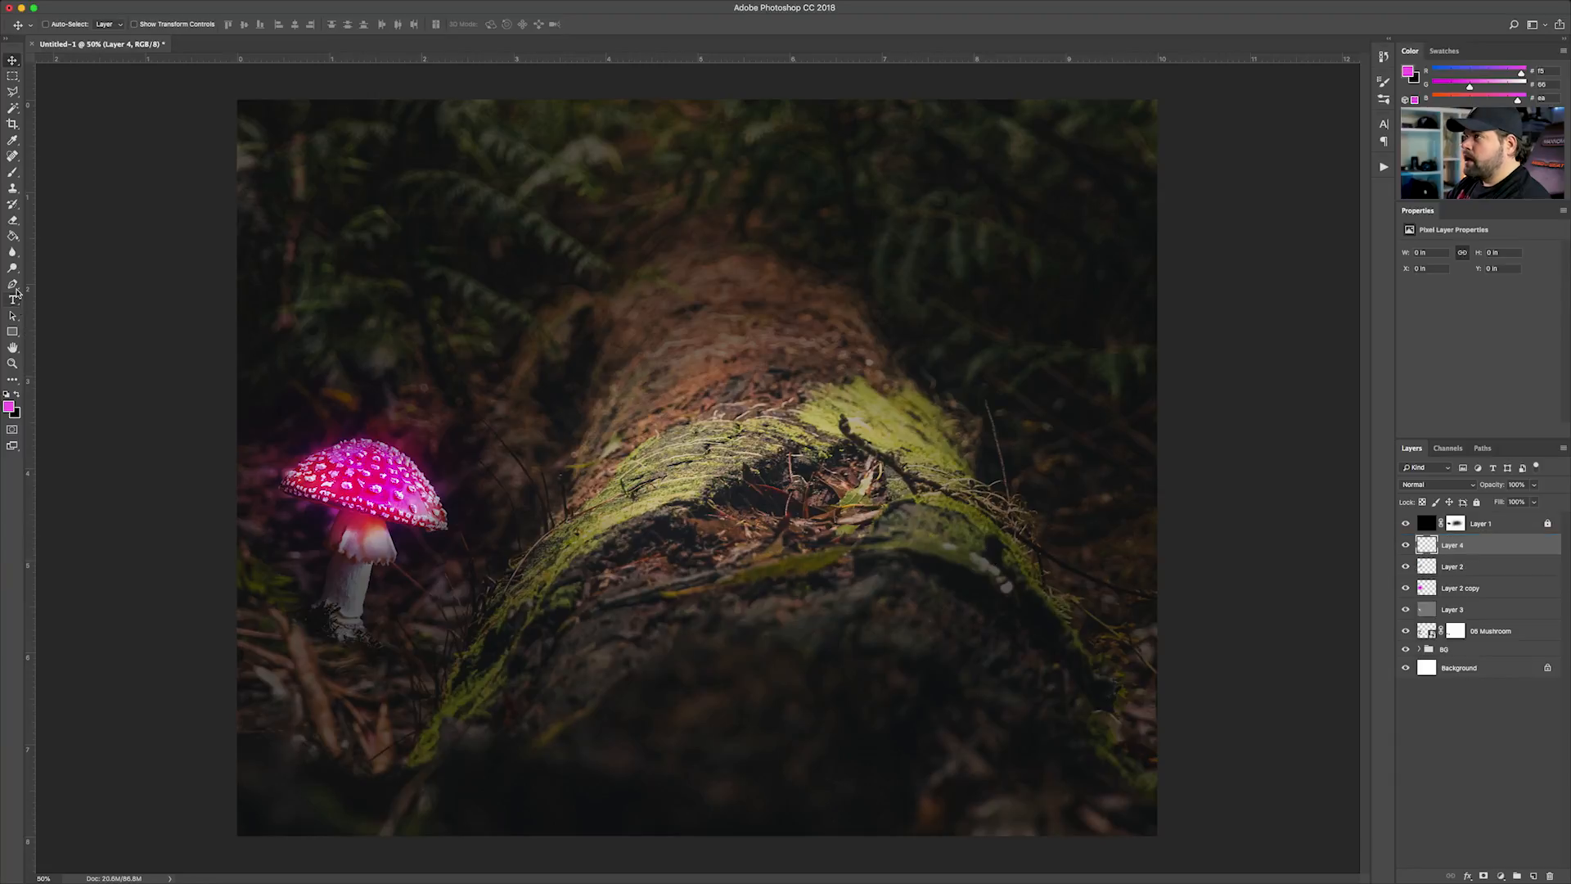
Paint a soft magenta glow over the mushroom on the new layer with a 1000 px brush
click(13, 174)
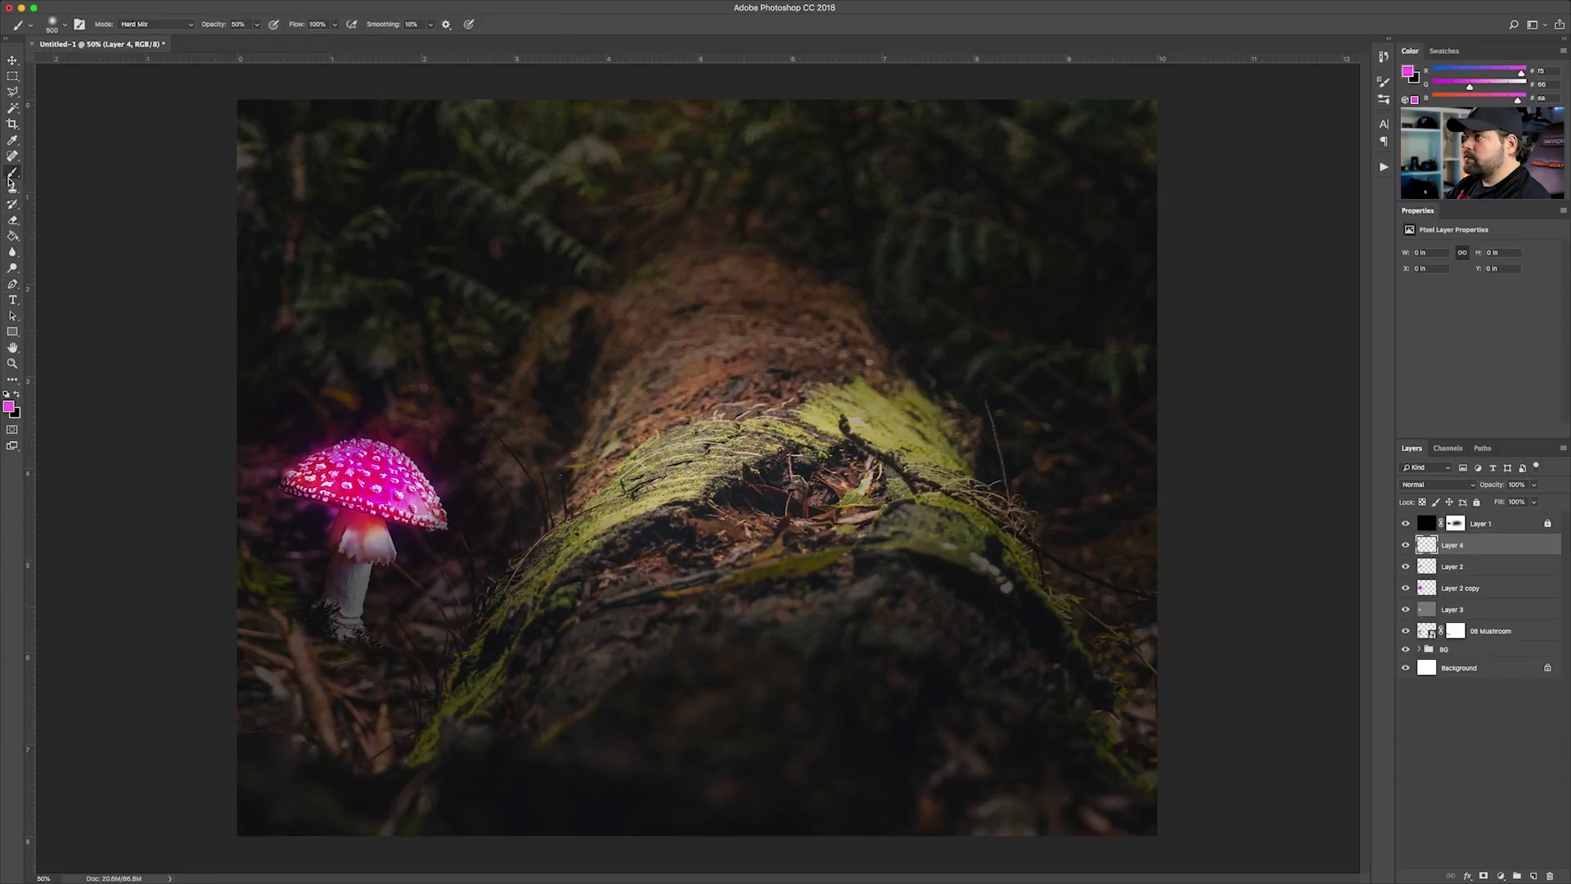
key(bracketright)
key(bracketright)
key(bracketright)
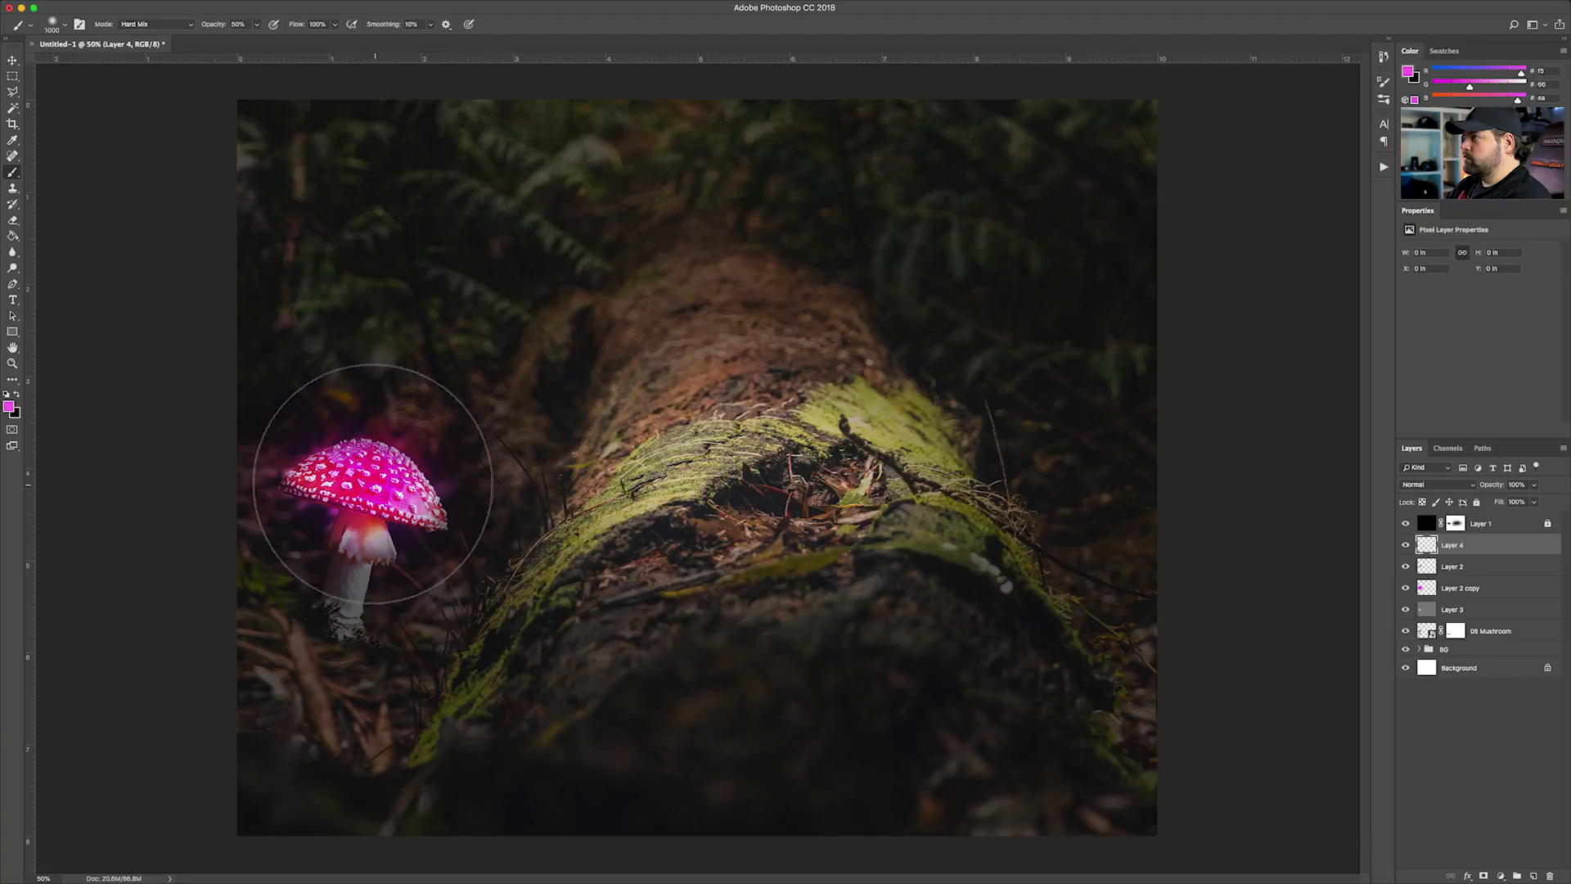
click(368, 477)
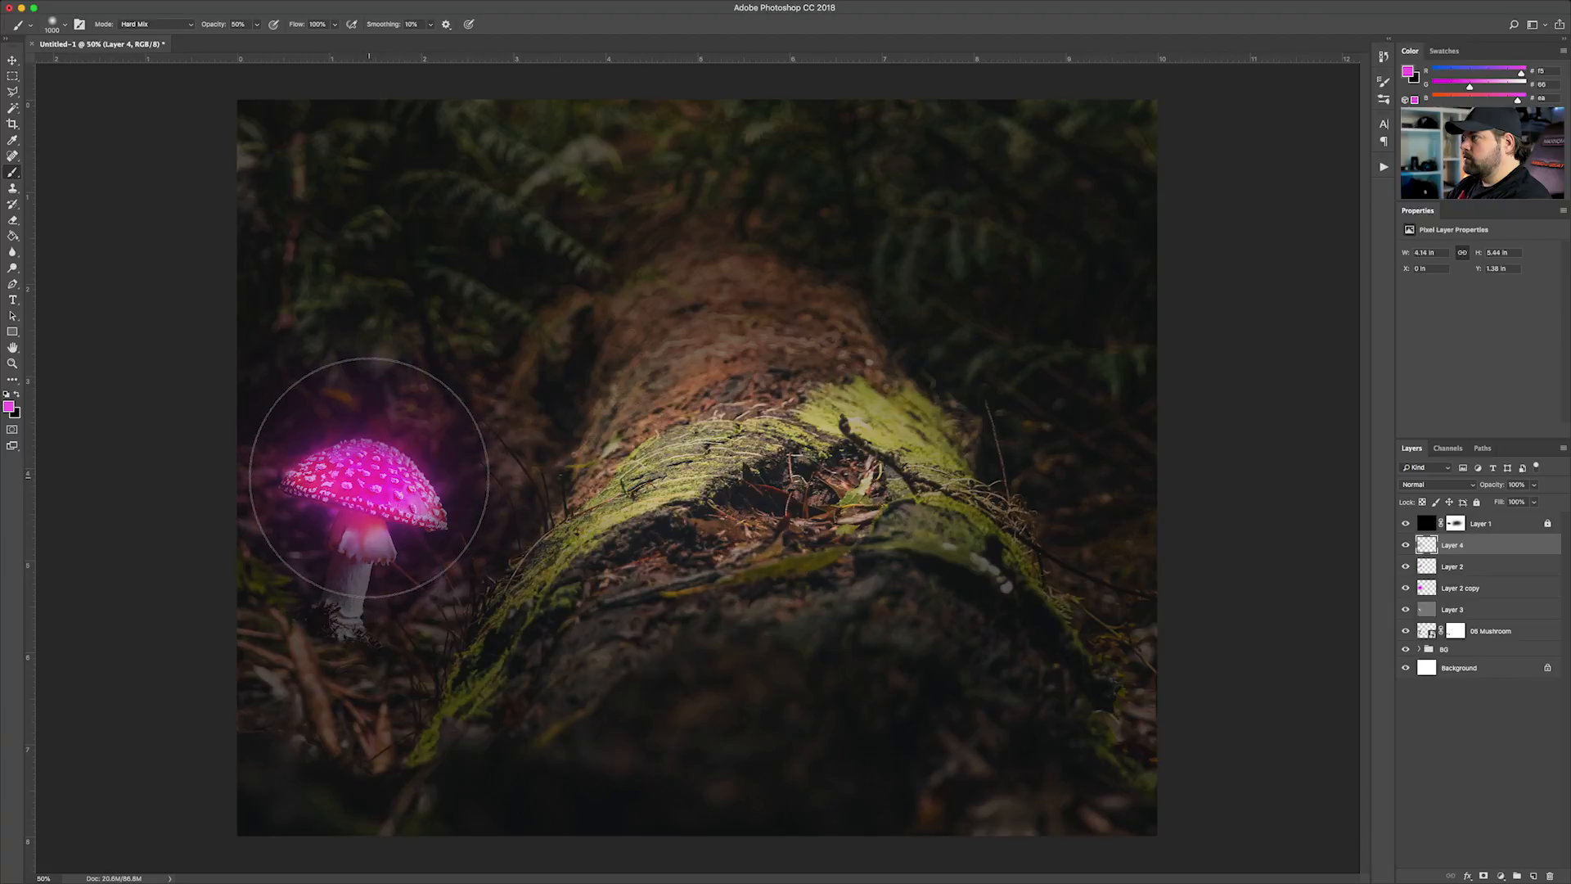
Set Layer 4's blend mode to Linear Dodge (Add) and compare the image with and without it
click(1453, 485)
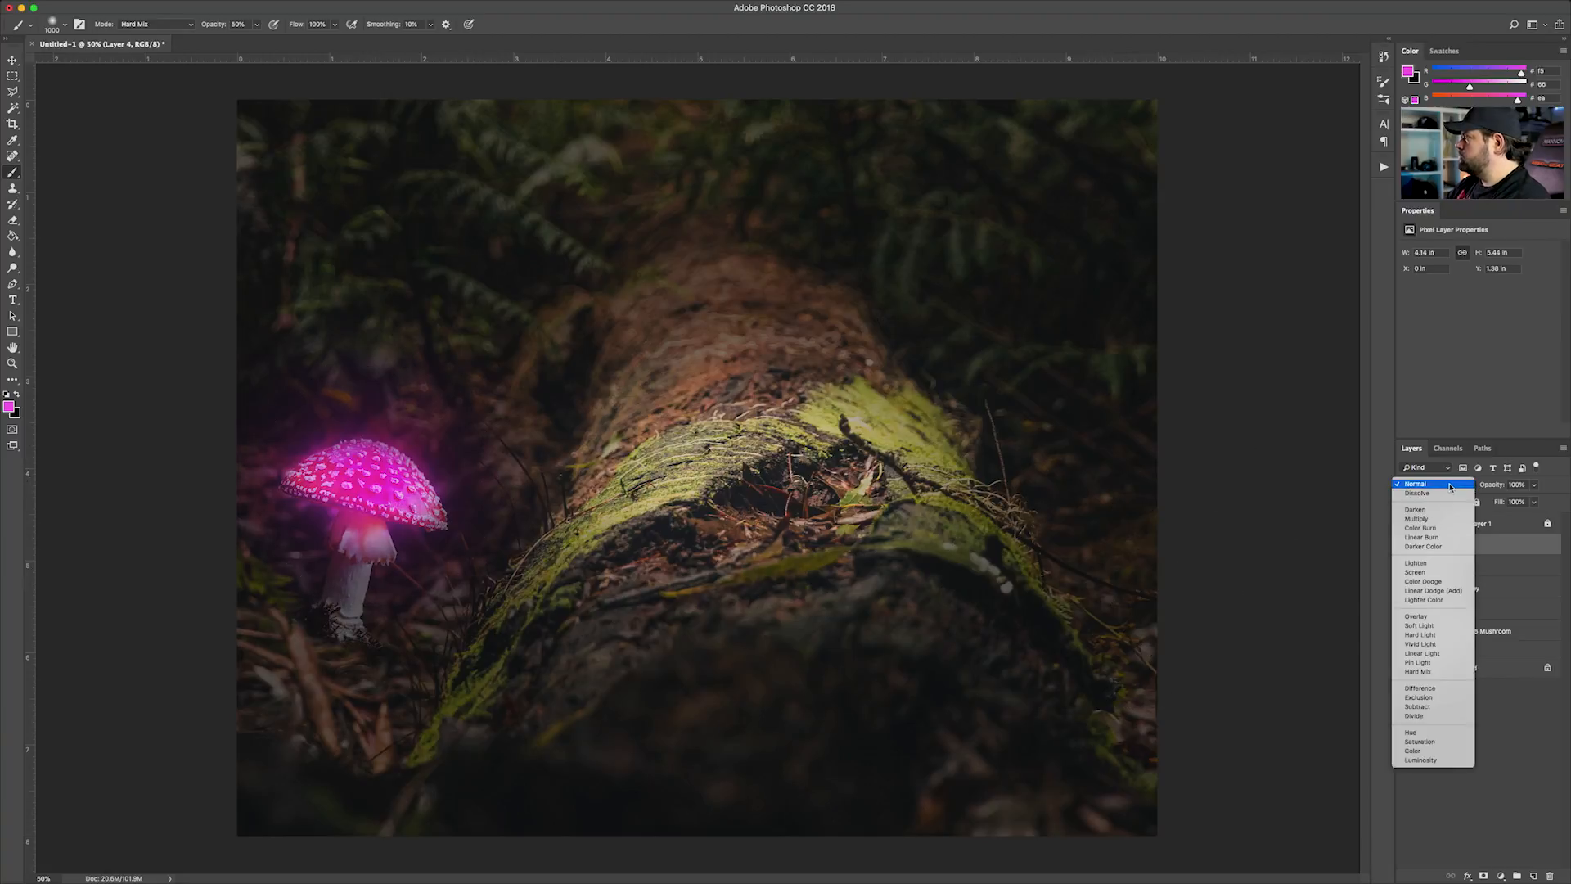
click(1429, 590)
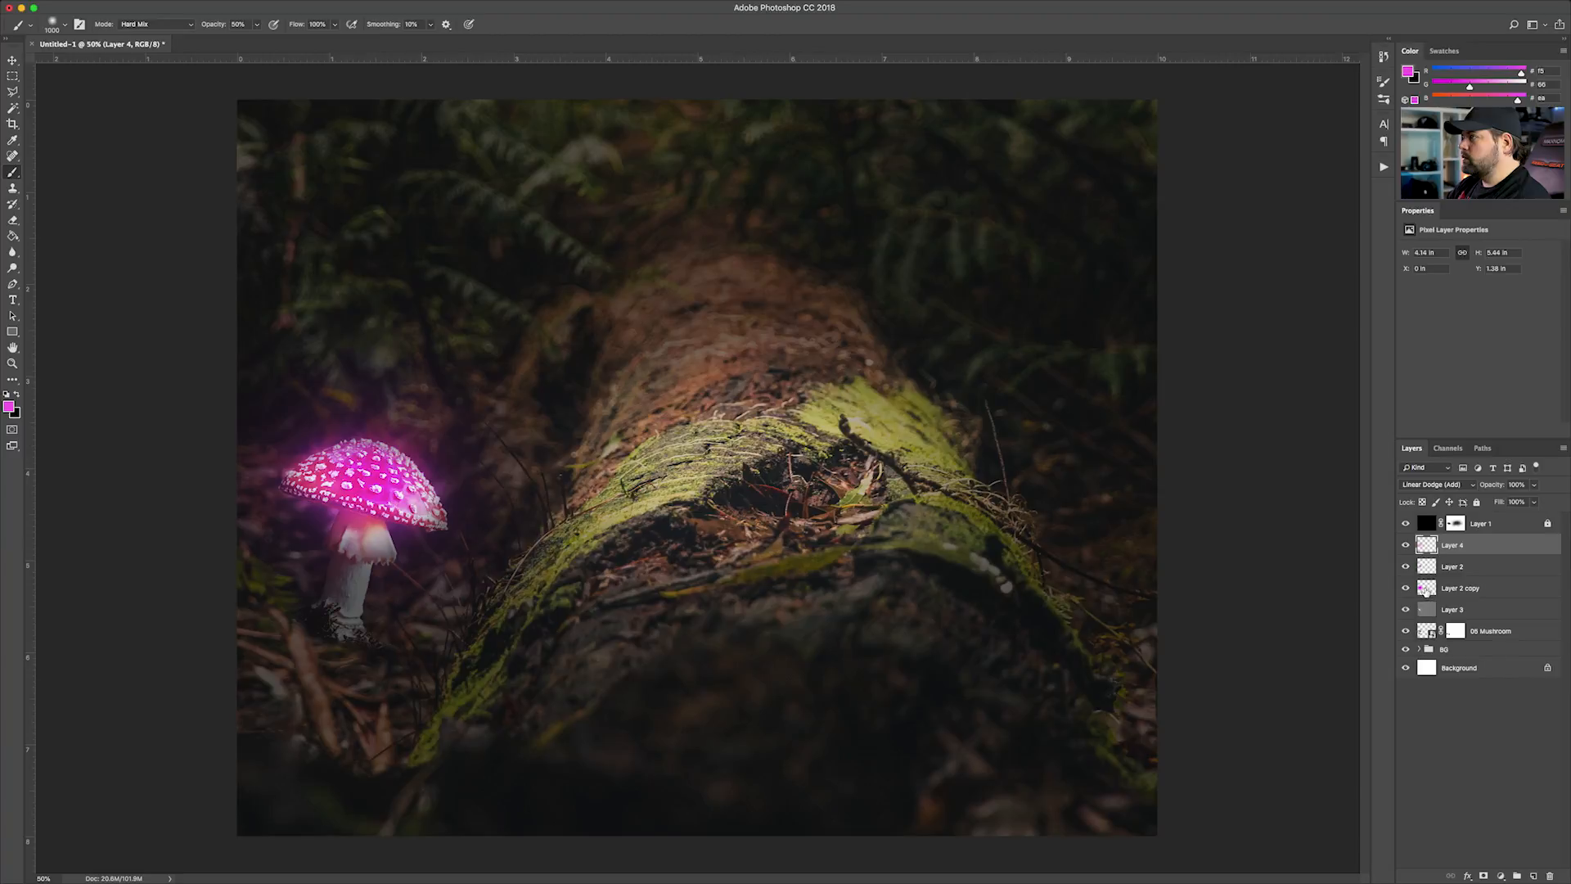
click(1405, 545)
click(1405, 545)
click(1405, 545)
click(1405, 545)
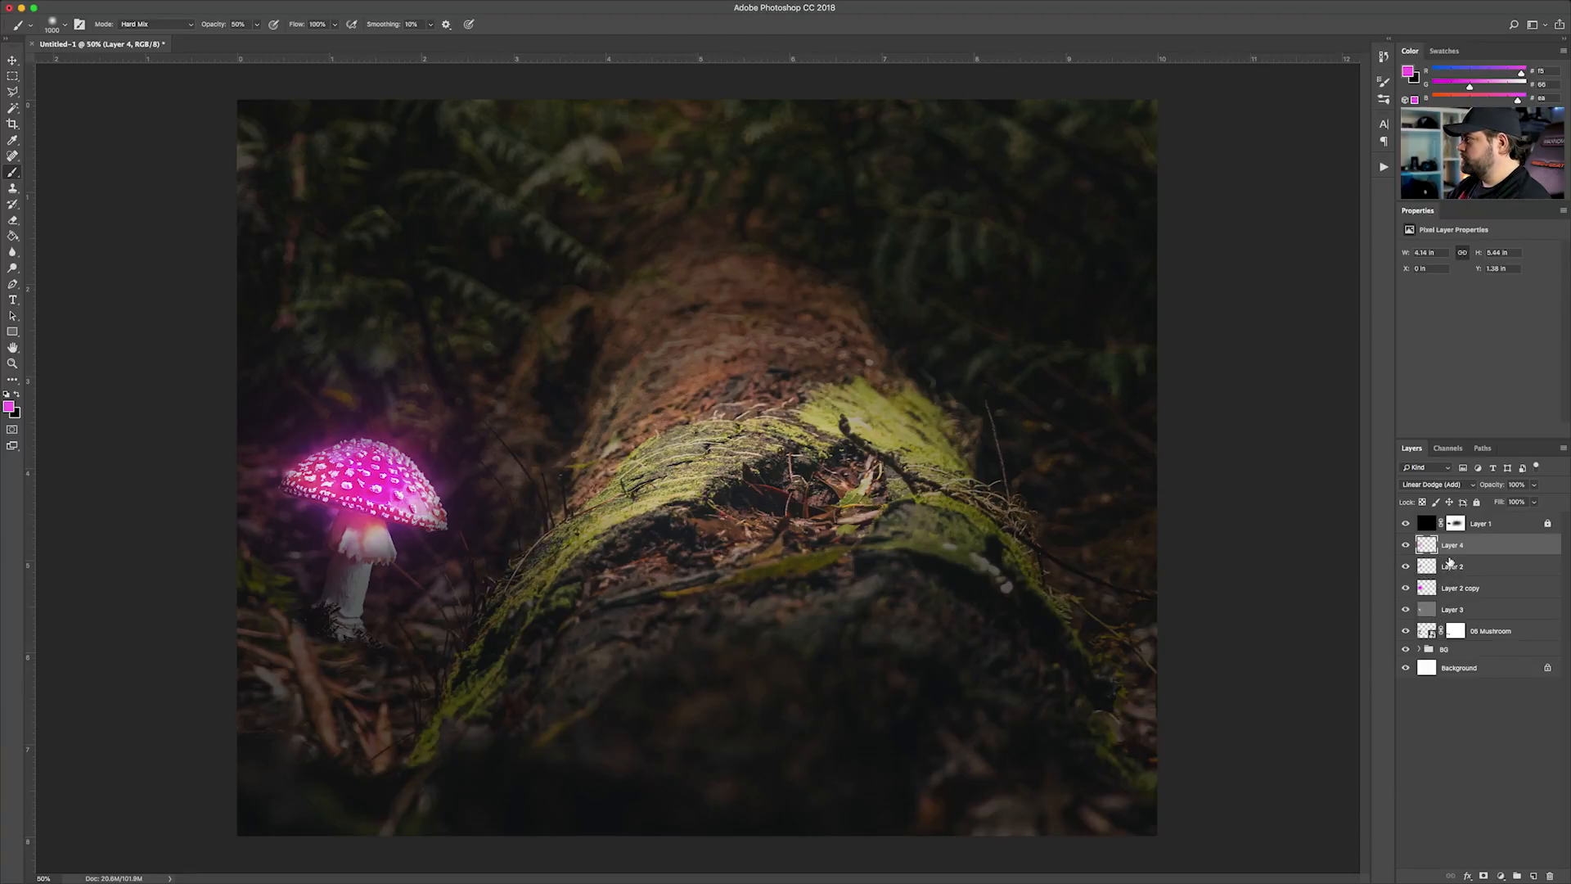
Add another large magenta brush dab over the mushroom on Layer 4 and review the whole composition
click(361, 508)
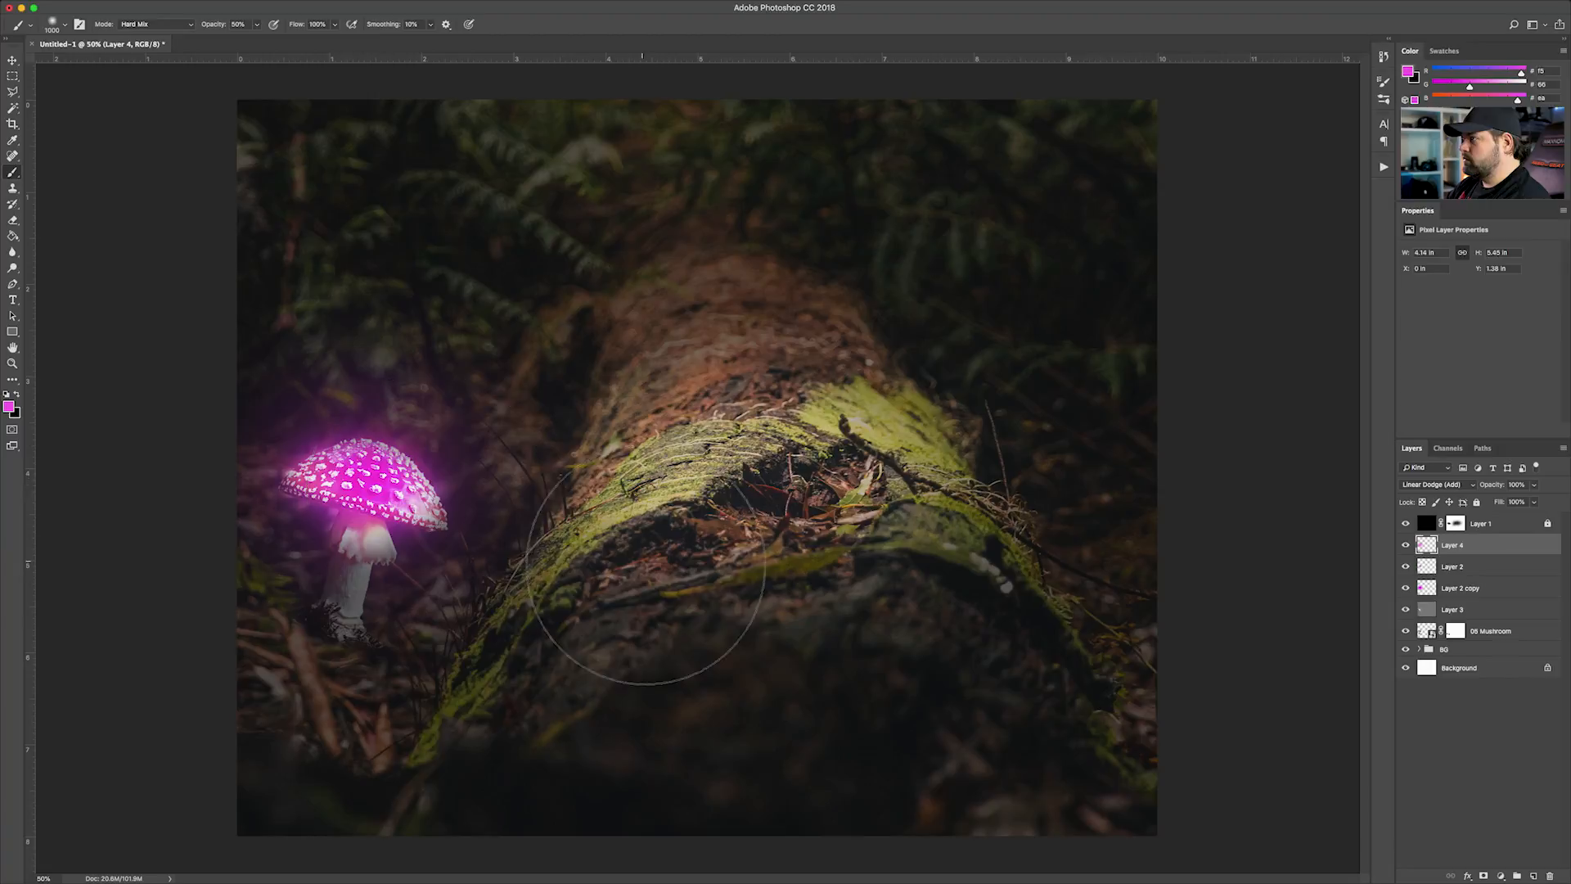
key(super+minus)
key(super+minus)
key(super+equal)
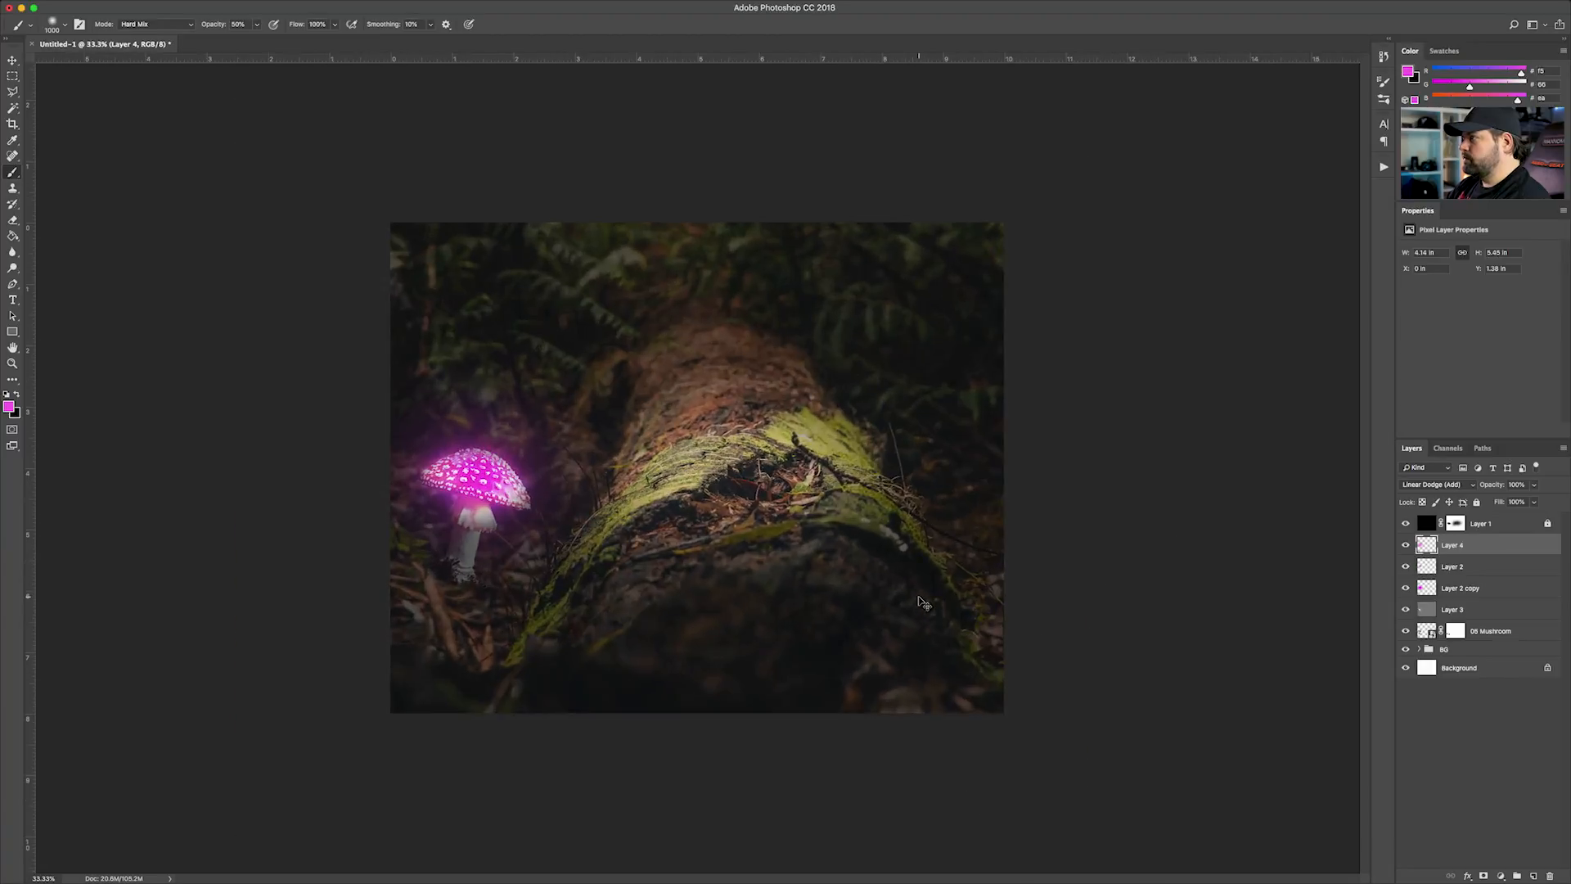
key(super+equal)
key(super+equal)
Lower the opacity of the Linear Dodge glow, Layer 4, to 60% and check the overall image
mouse_move(1473, 545)
mouse_down()
mouse_move(1480, 601)
mouse_move(1463, 543)
mouse_up()
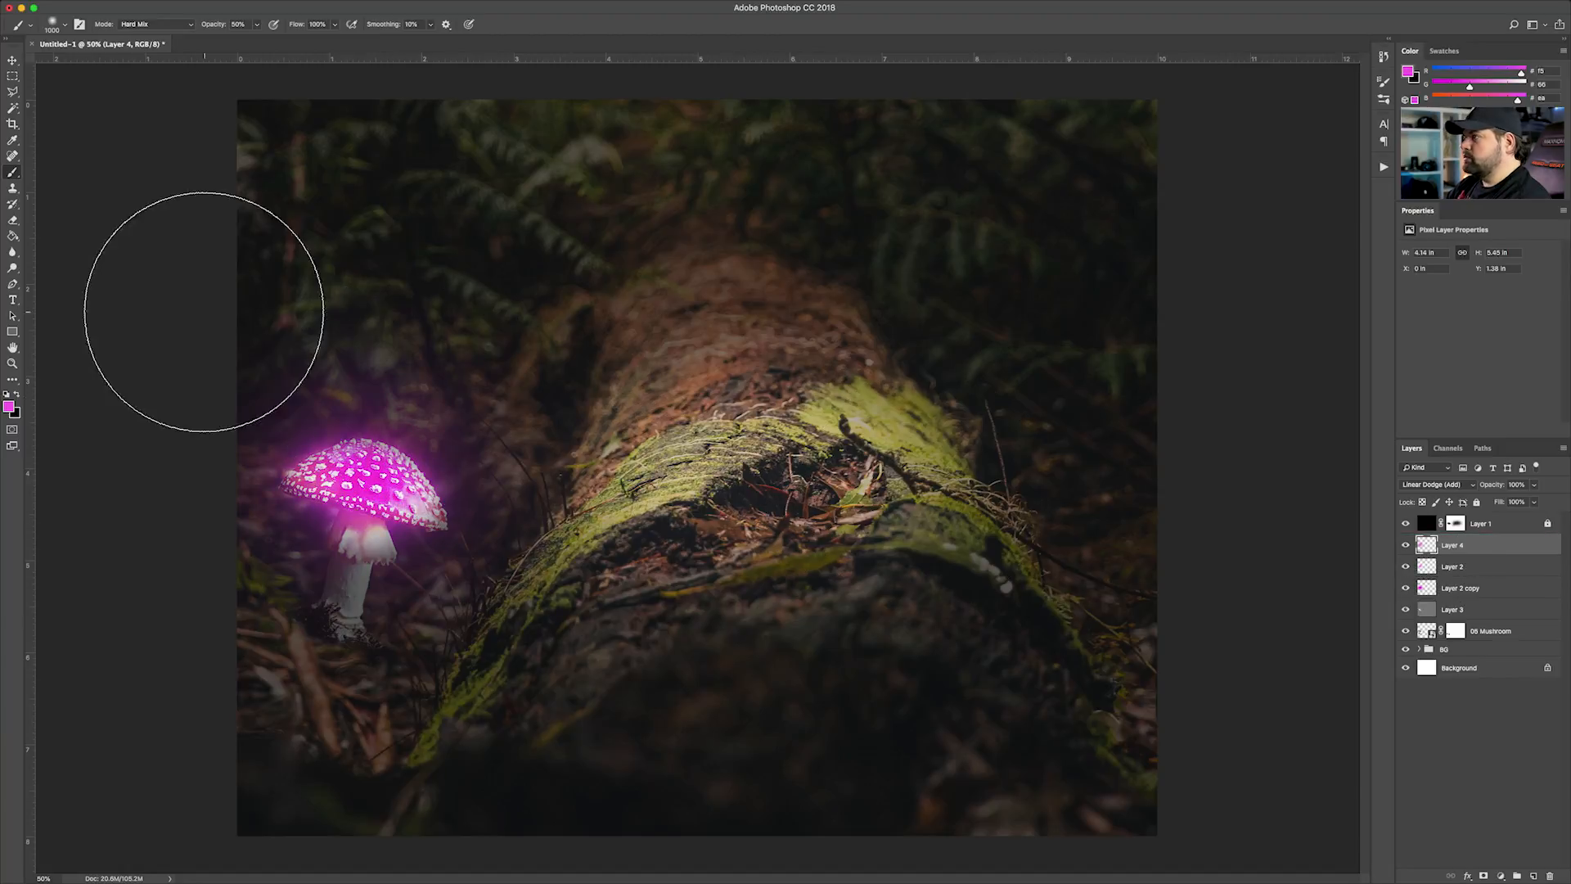
click(12, 61)
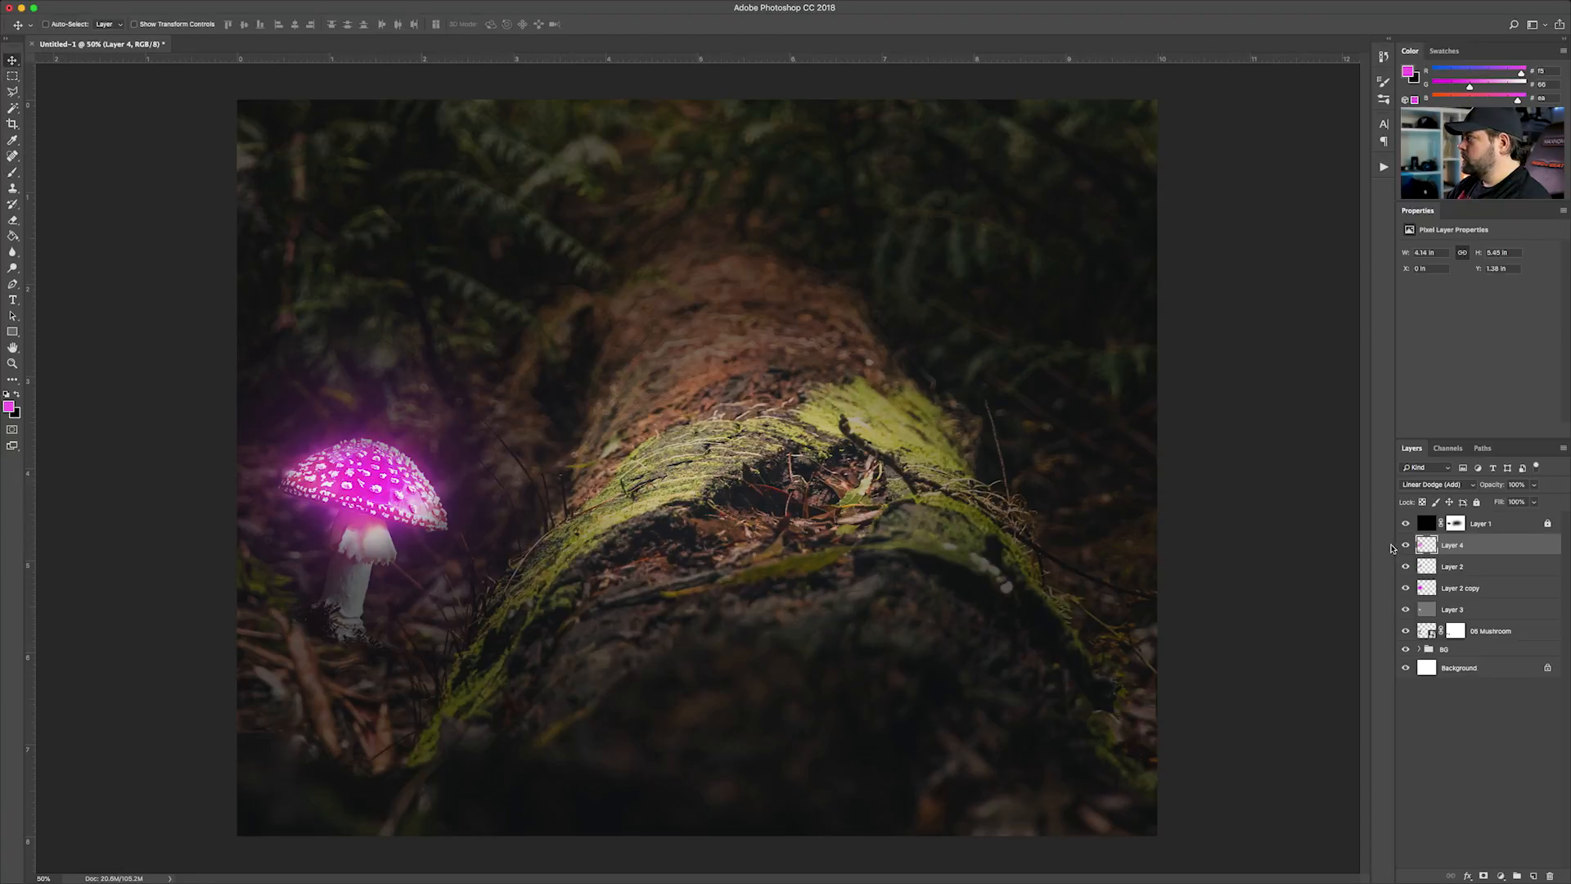
mouse_move(1406, 554)
mouse_down()
mouse_move(1402, 595)
mouse_move(1403, 544)
mouse_up()
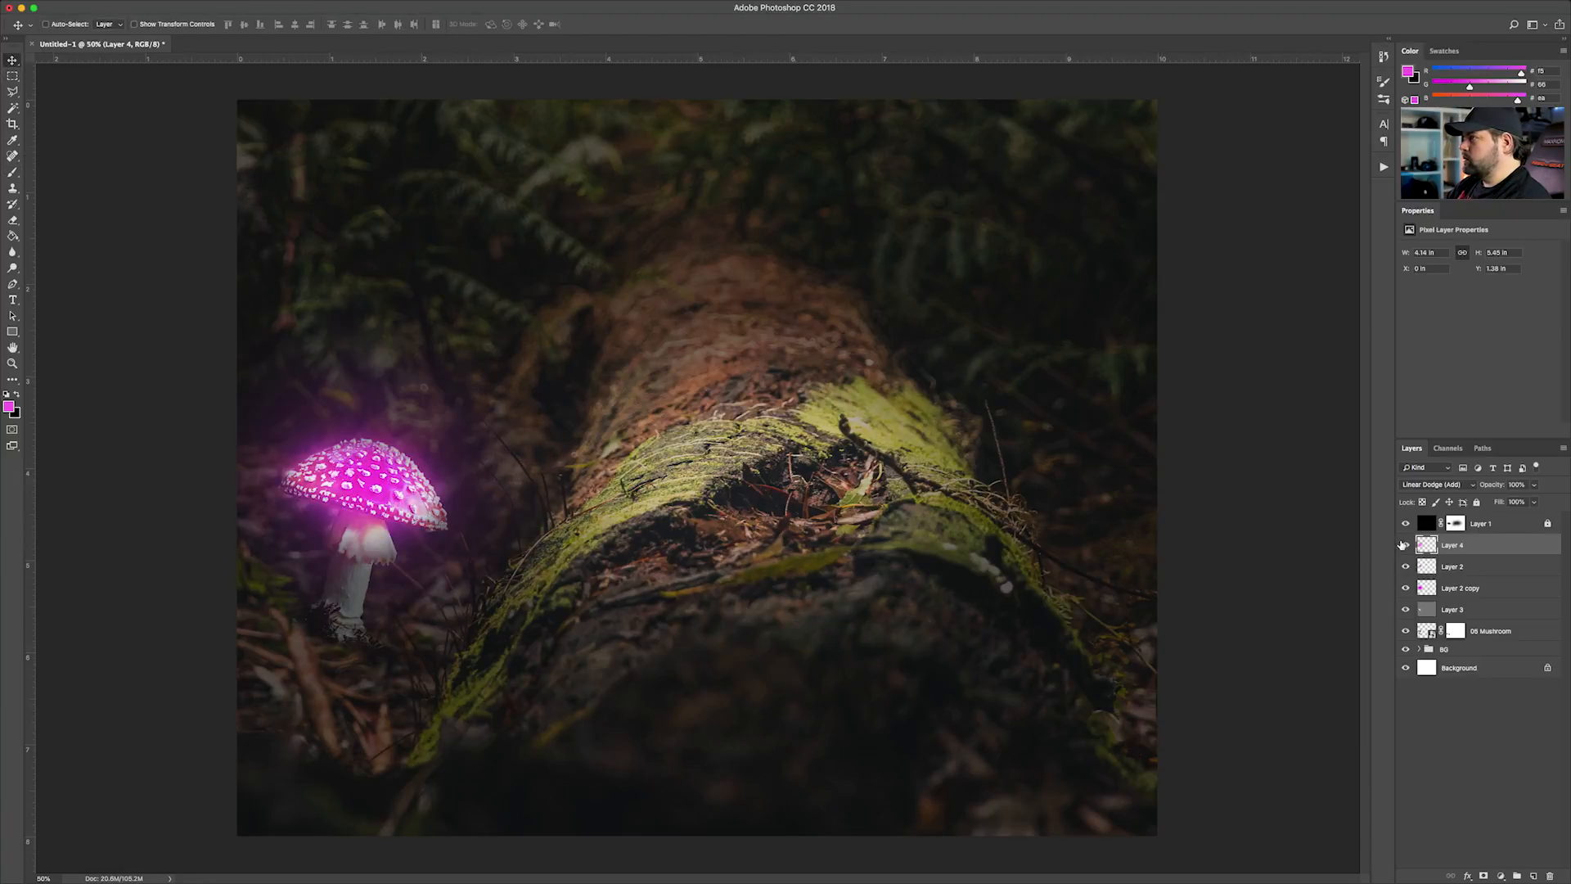
click(1535, 501)
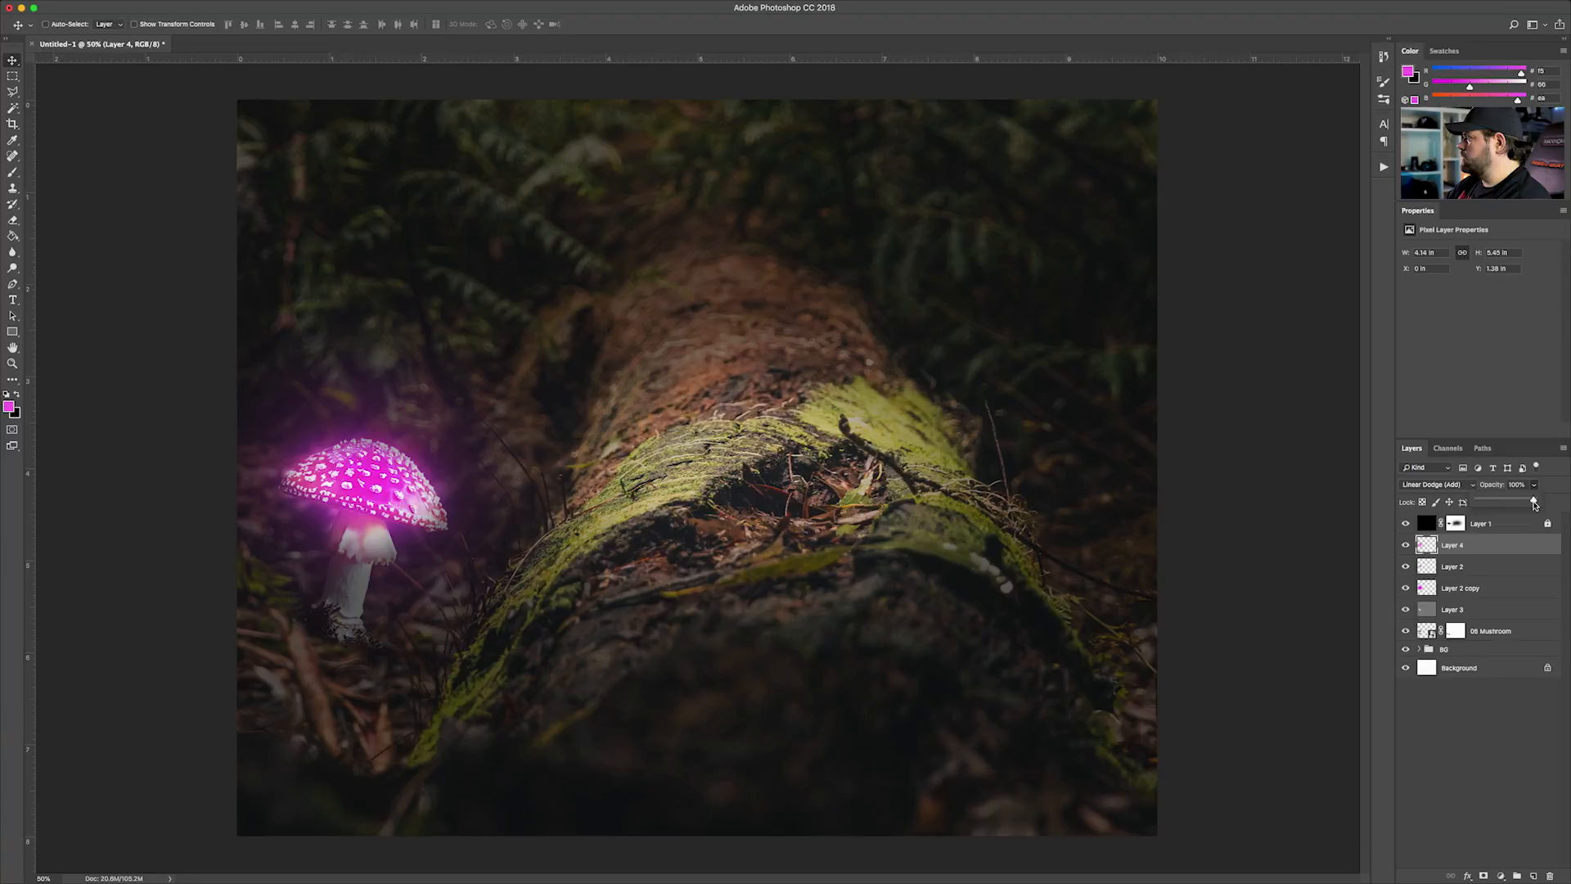
drag(1510, 502, 1511, 503)
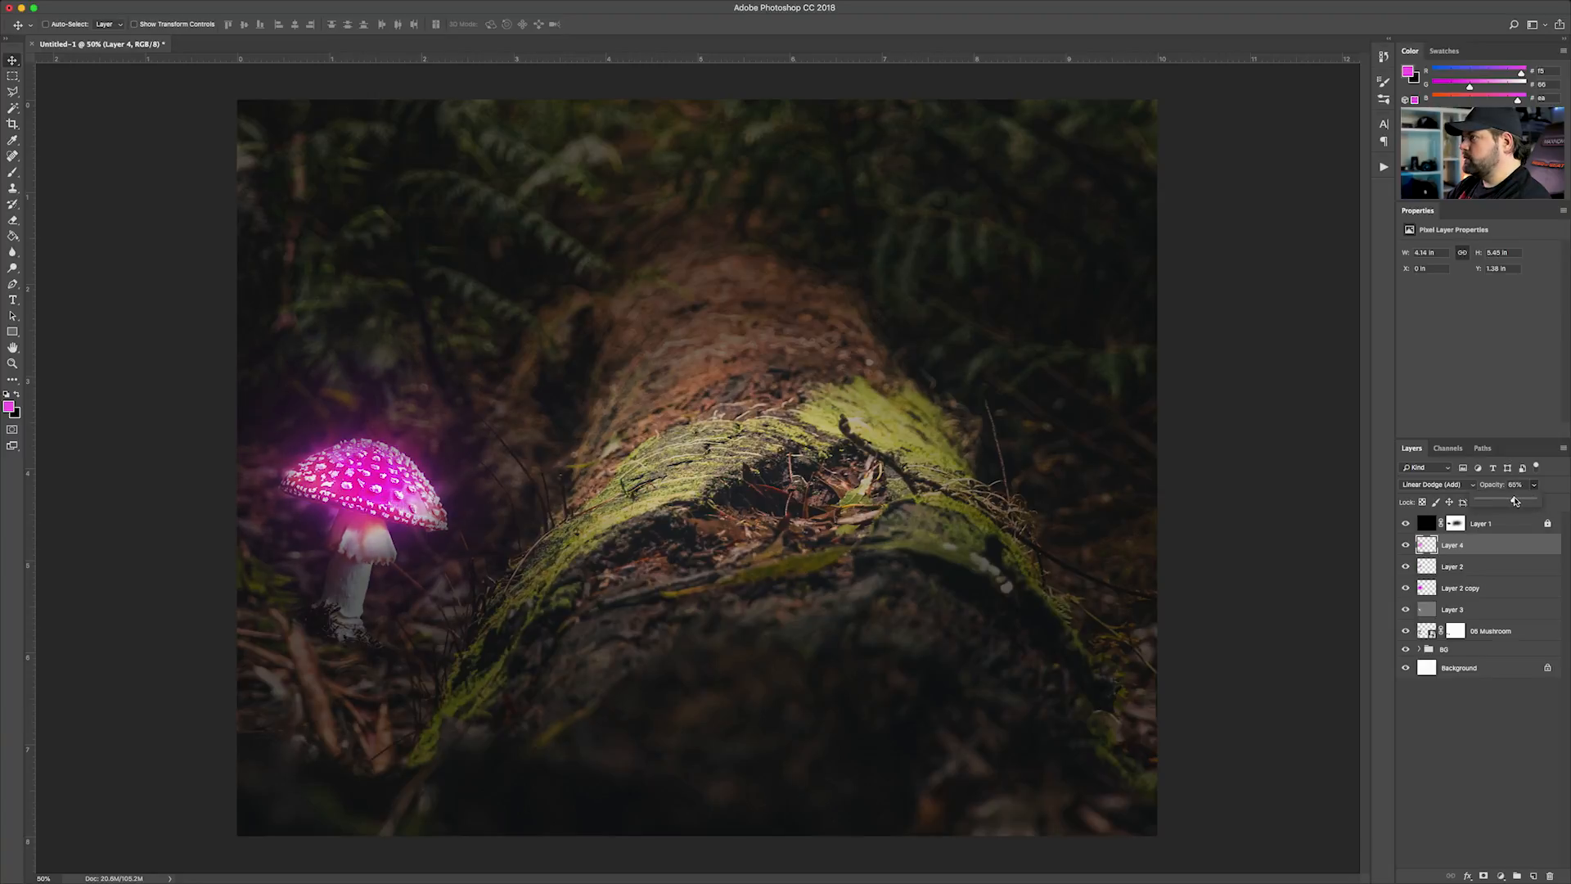
key(super+minus)
key(super+minus)
key(super+equal)
key(super+equal)
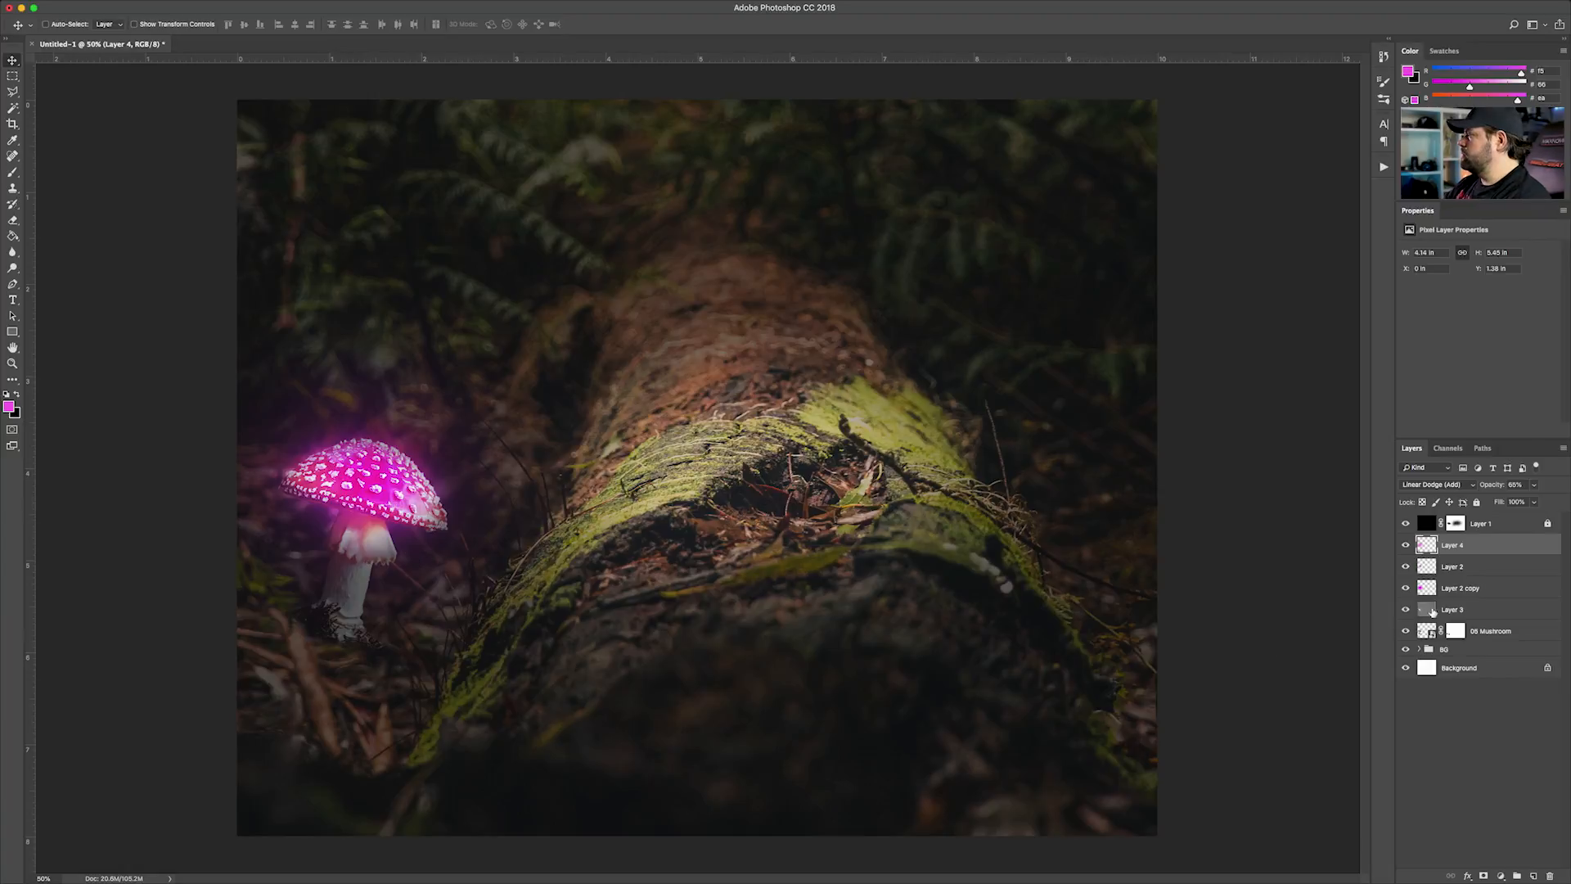
Create a new layer directly above the 05 Mushroom layer
click(1452, 610)
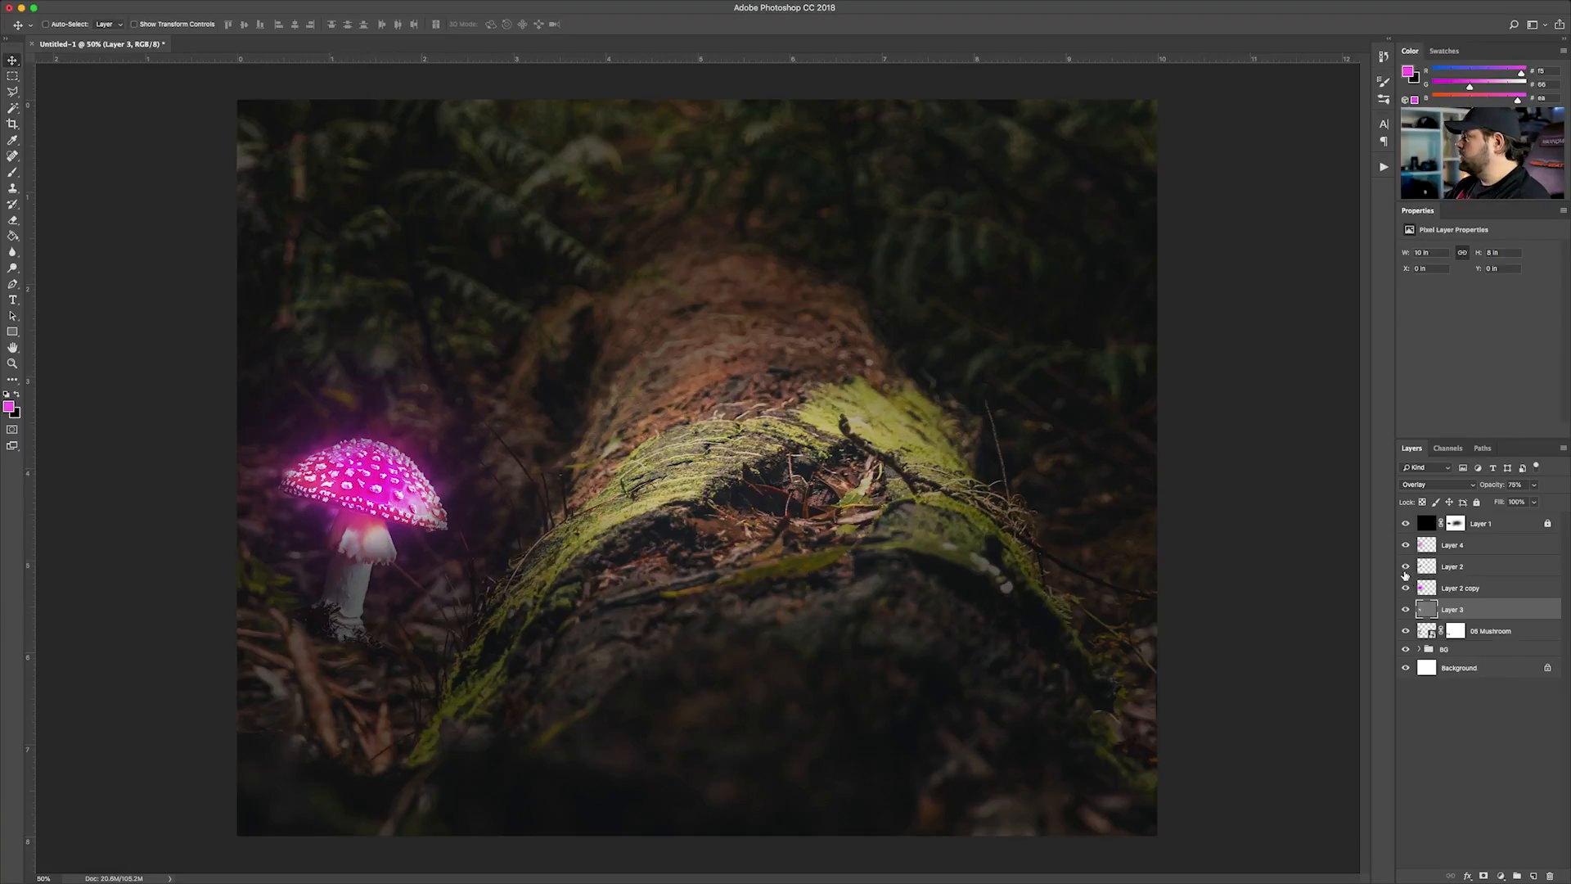
click(1475, 633)
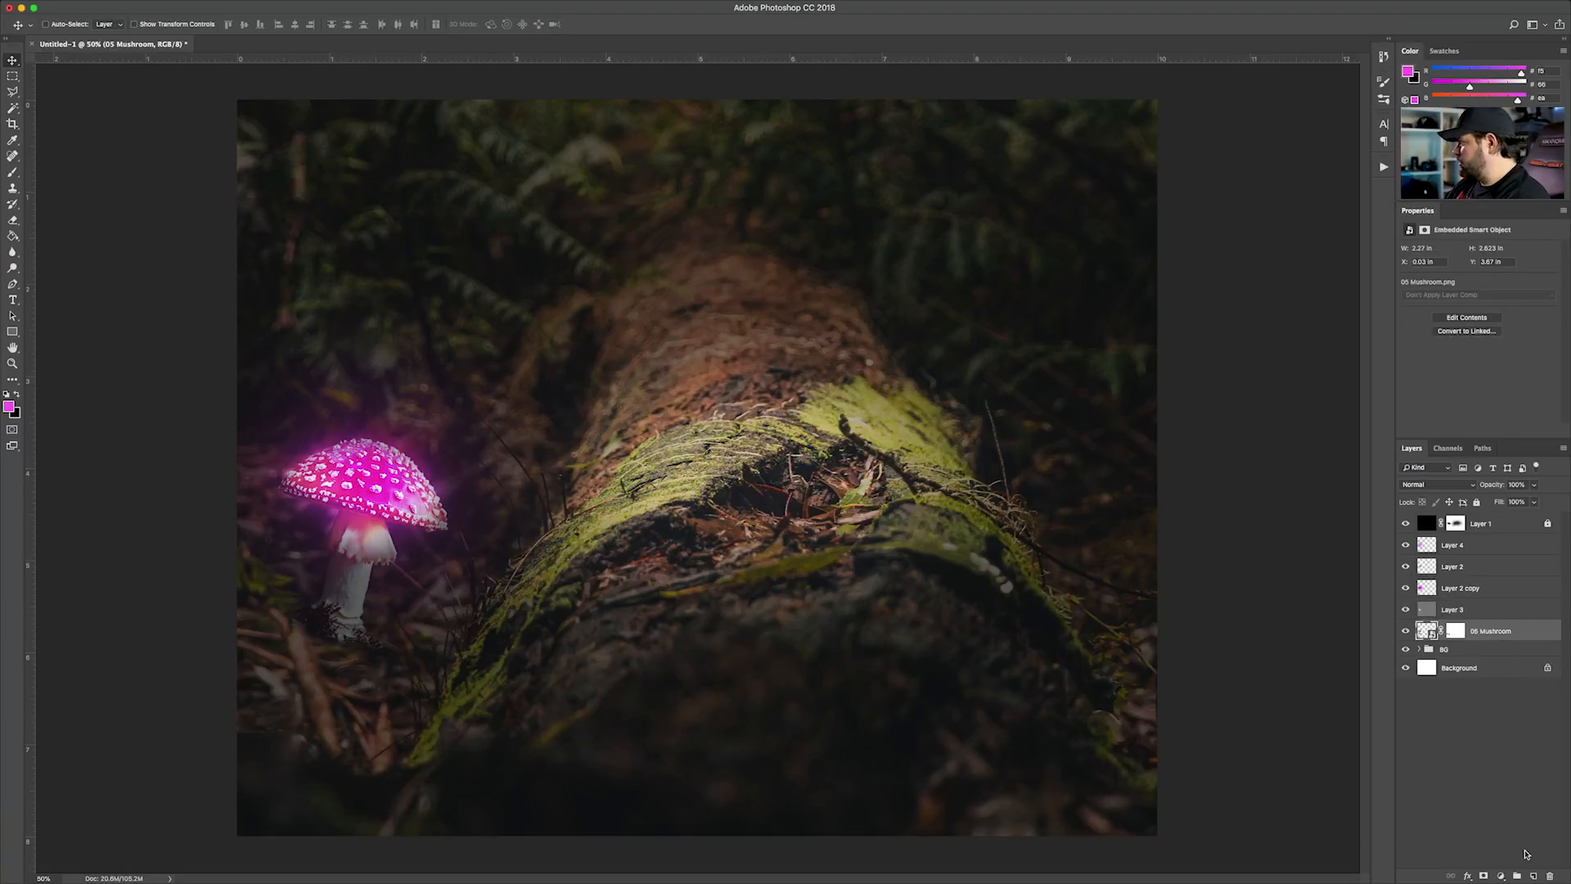
click(1534, 877)
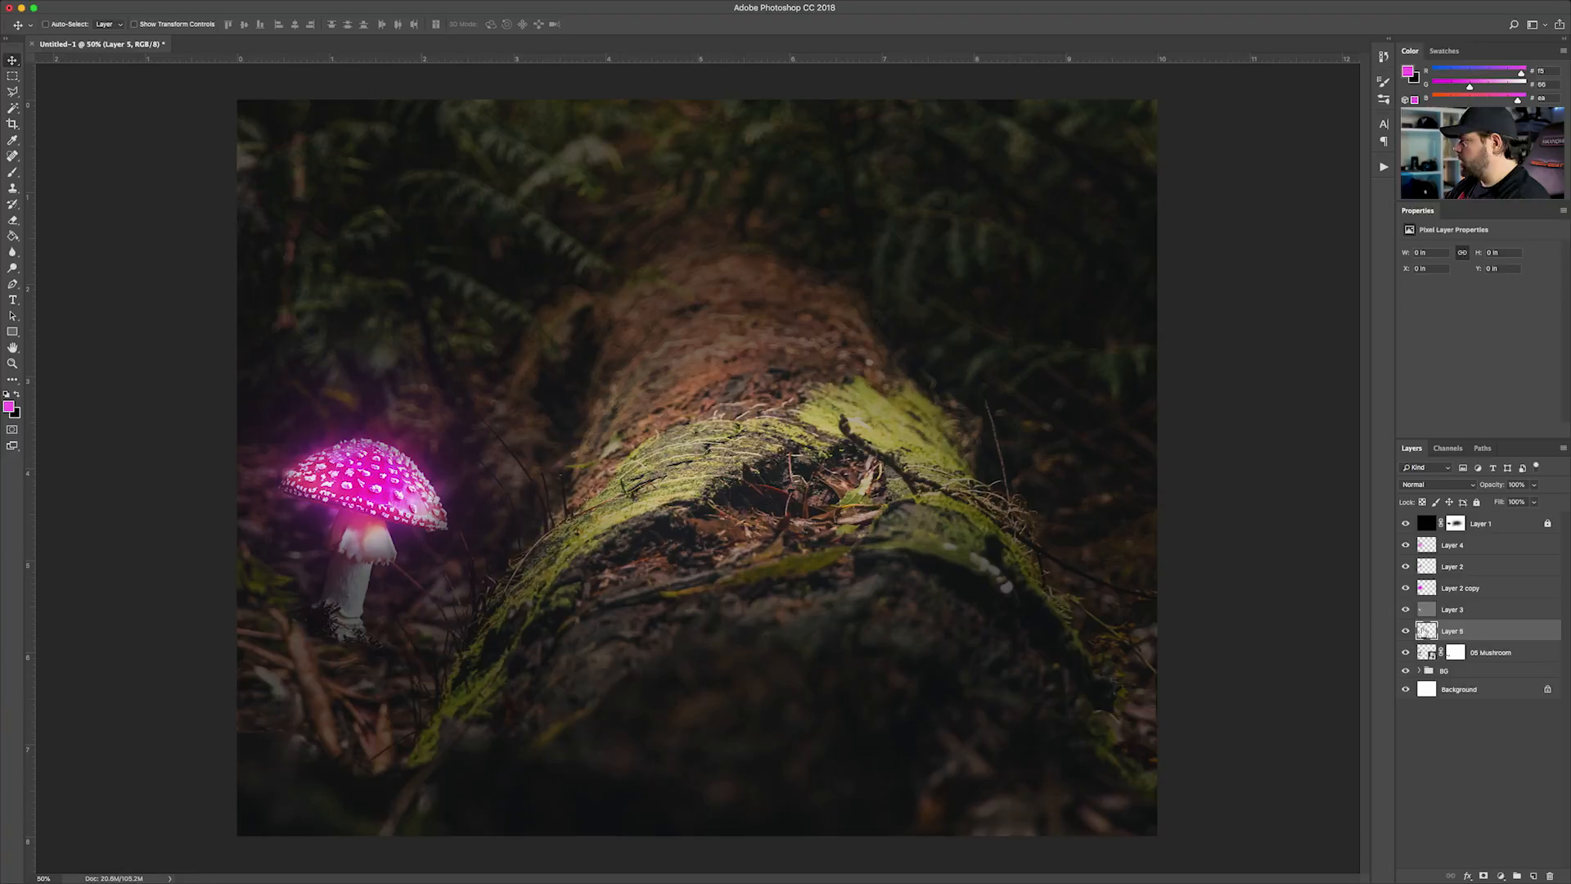
Paint soft magenta light over the ground around the mushroom's base on the new layer, using a smaller brush
click(14, 174)
key(bracketleft)
key(bracketleft)
key(bracketleft)
key(bracketleft)
key(bracketleft)
mouse_move(428, 652)
mouse_down()
mouse_move(371, 683)
mouse_move(278, 667)
mouse_move(236, 633)
mouse_move(308, 687)
mouse_move(351, 666)
mouse_up()
key(p)
key(b)
key(bracketleft)
key(bracketleft)
key(bracketleft)
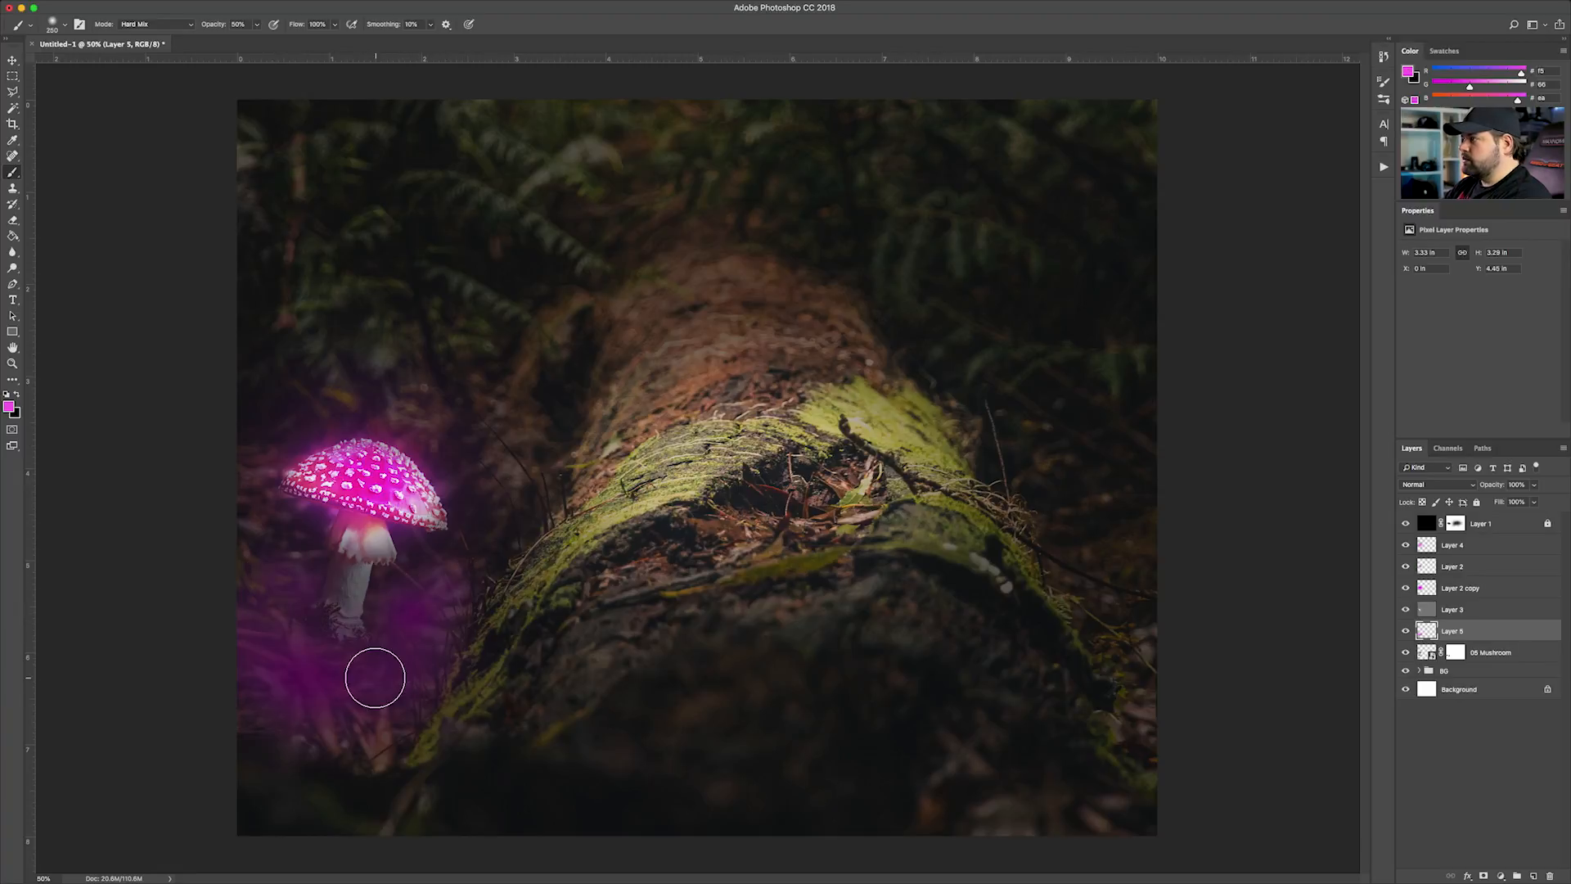
Set the ground glow layer's blend mode to Overlay and move it directly above Layer 4
click(1438, 485)
click(1422, 618)
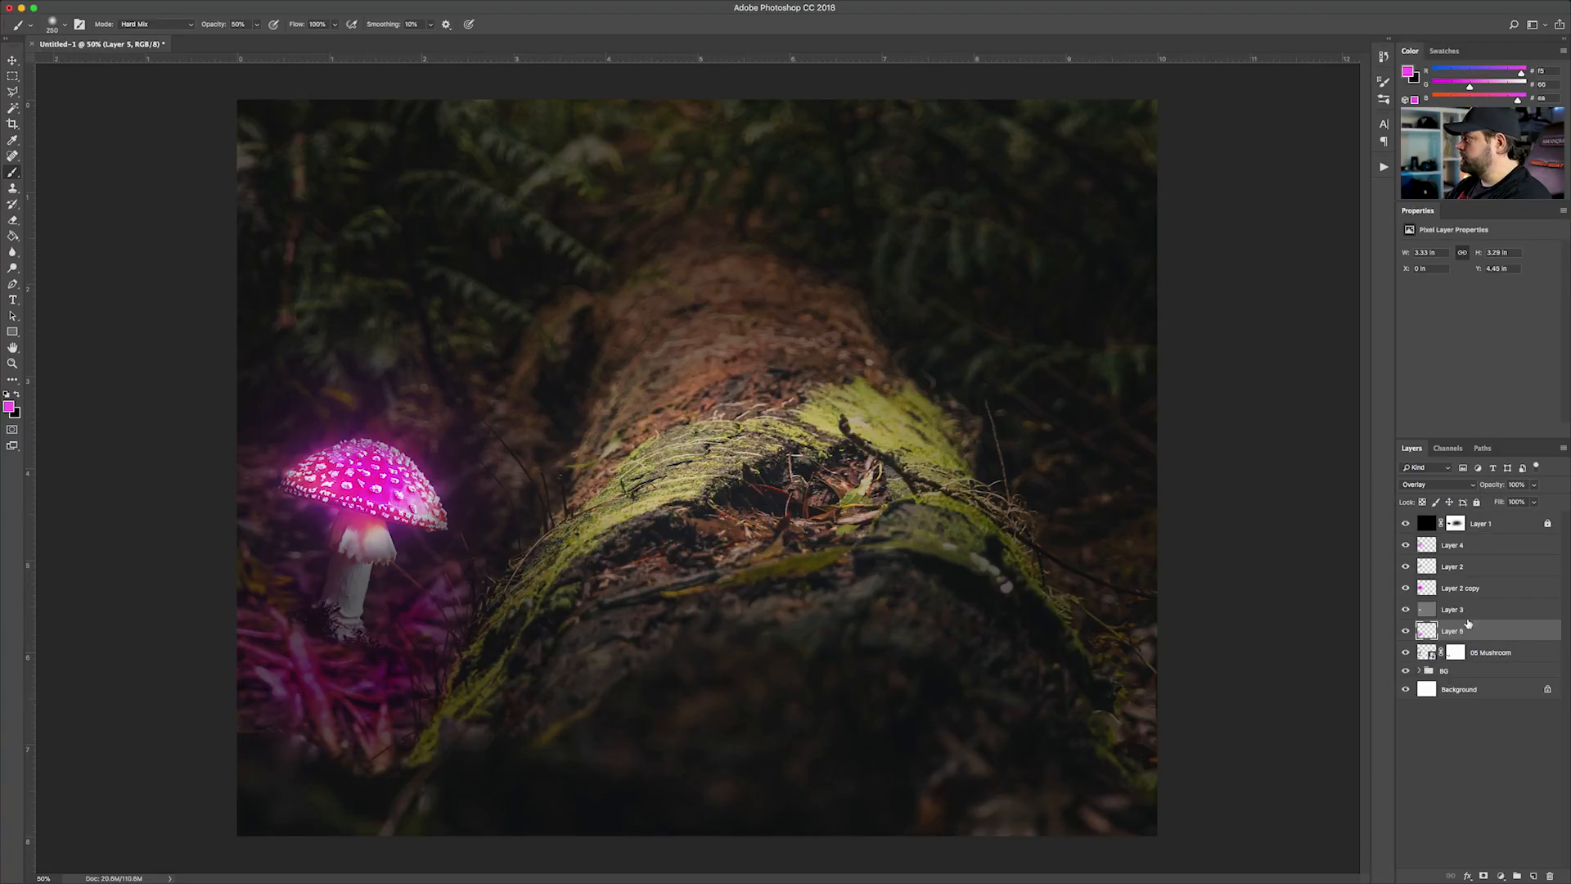
drag(1464, 628, 1463, 604)
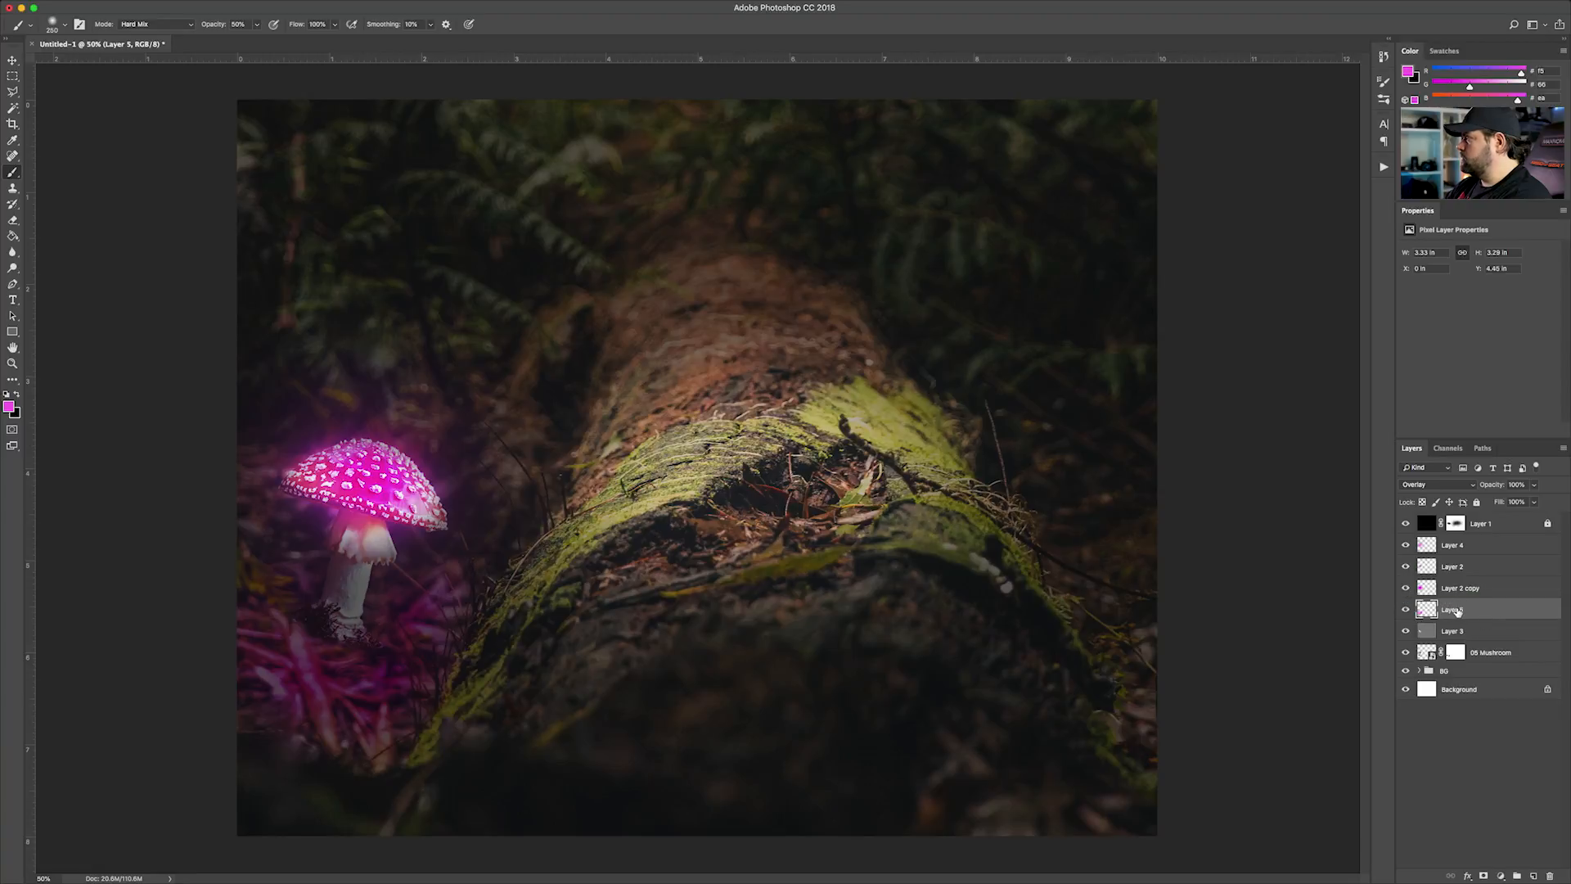
drag(1457, 605, 1450, 547)
Erase on the dark overlay's mask, Layer 1, at 20% opacity to brighten the ground around the mushroom's base
click(1457, 525)
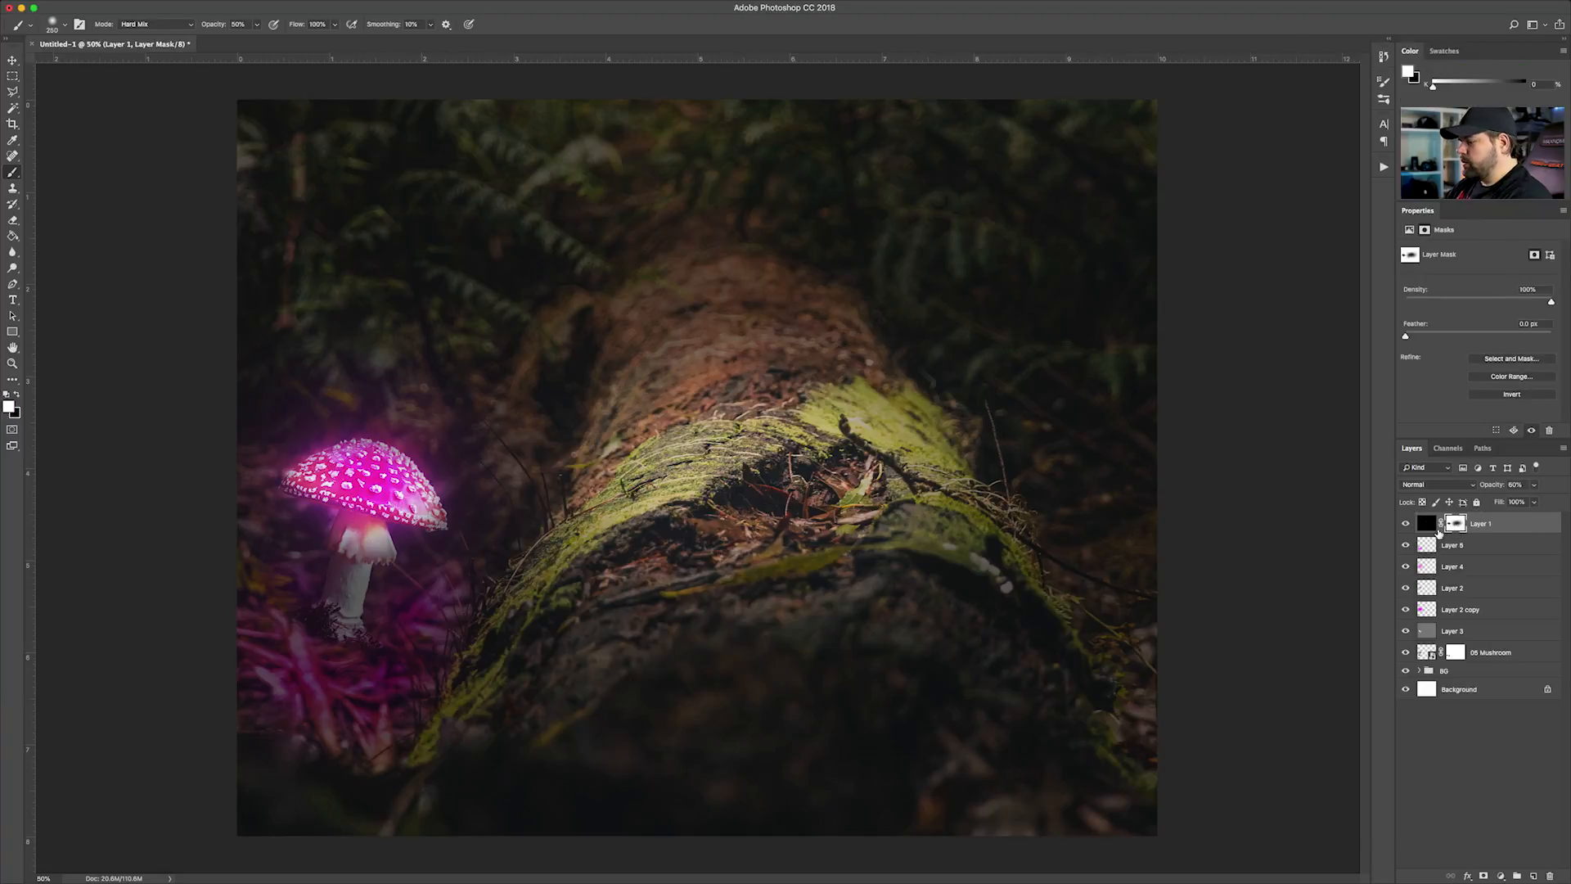
key(e)
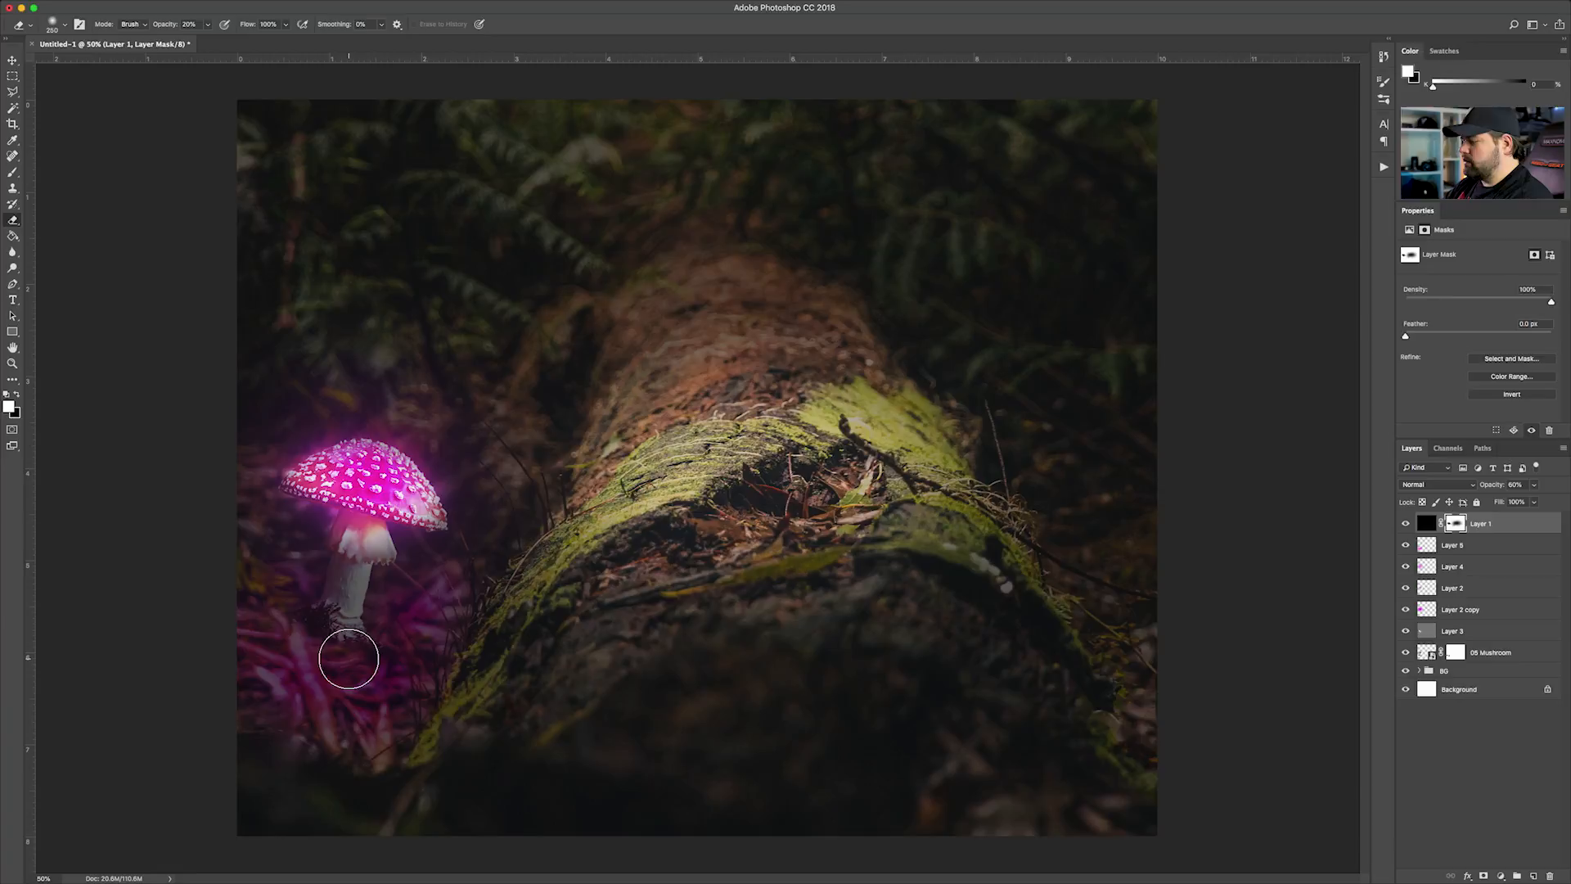
key(])
key(])
key(])
mouse_move(393, 655)
mouse_down()
mouse_move(416, 631)
mouse_move(343, 668)
mouse_move(354, 682)
mouse_move(296, 642)
mouse_move(327, 639)
mouse_move(347, 605)
mouse_move(360, 622)
mouse_move(349, 653)
mouse_move(316, 655)
mouse_move(291, 633)
mouse_move(337, 683)
mouse_move(410, 650)
mouse_move(388, 635)
mouse_move(416, 615)
mouse_move(370, 666)
mouse_move(319, 665)
mouse_move(302, 622)
mouse_move(344, 681)
mouse_move(380, 672)
mouse_move(272, 640)
mouse_move(292, 594)
mouse_move(267, 617)
mouse_move(323, 689)
mouse_move(394, 450)
mouse_move(446, 459)
mouse_move(473, 555)
mouse_move(311, 585)
mouse_move(386, 670)
mouse_move(408, 613)
mouse_move(397, 603)
mouse_move(402, 633)
mouse_move(301, 594)
mouse_move(306, 578)
mouse_move(281, 613)
mouse_move(359, 670)
mouse_up()
key([)
key([)
key([)
key([)
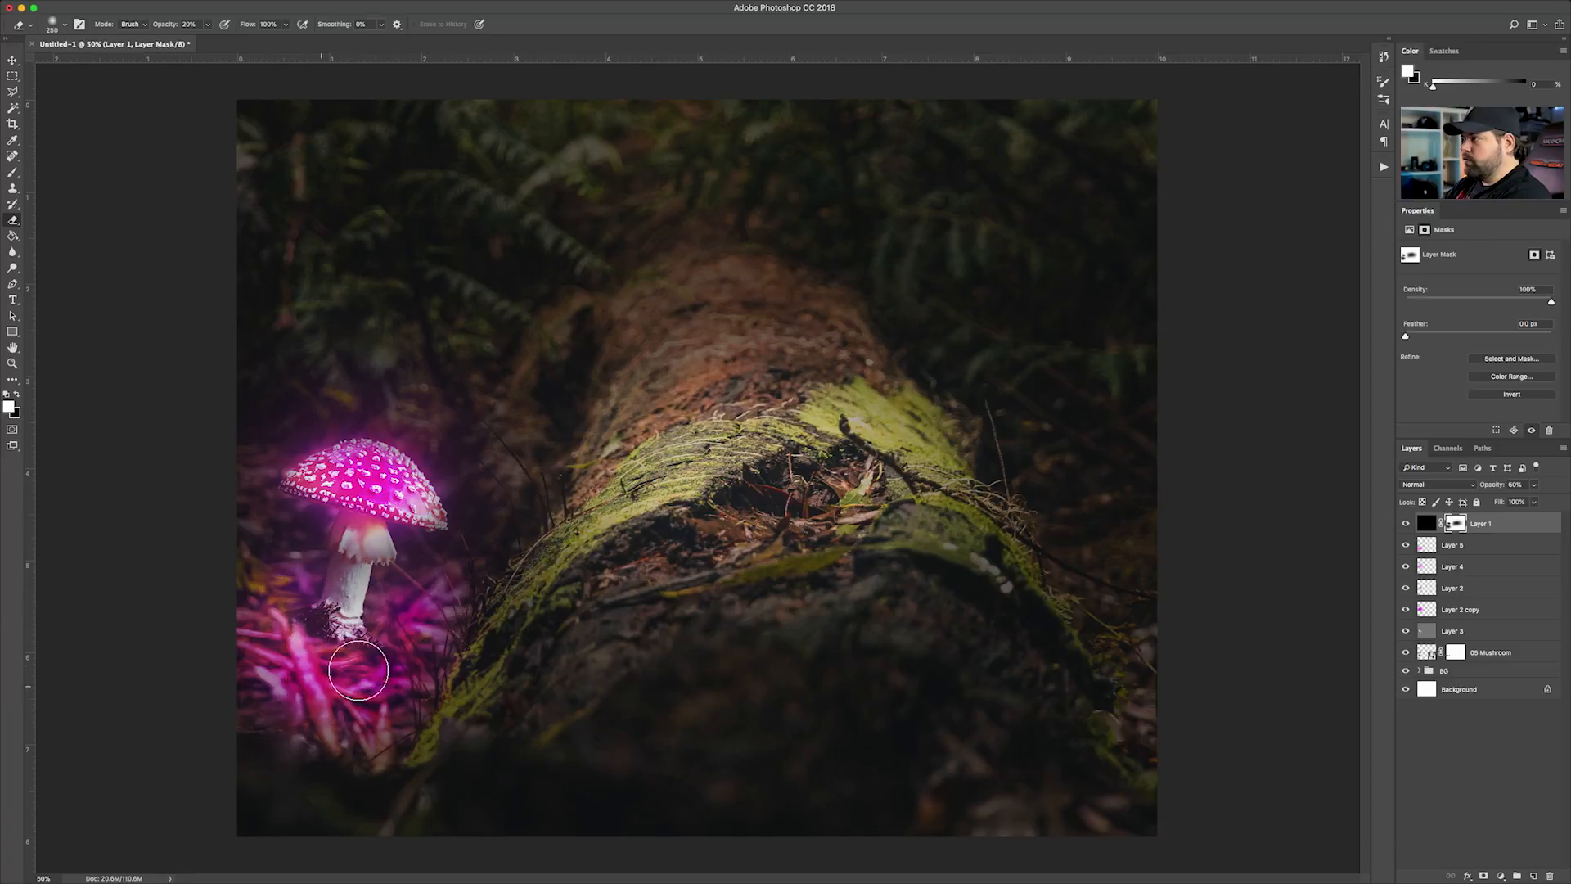
Compare the glow layers hidden and shown, and lower the ground glow layer's opacity to 57%
click(1449, 611)
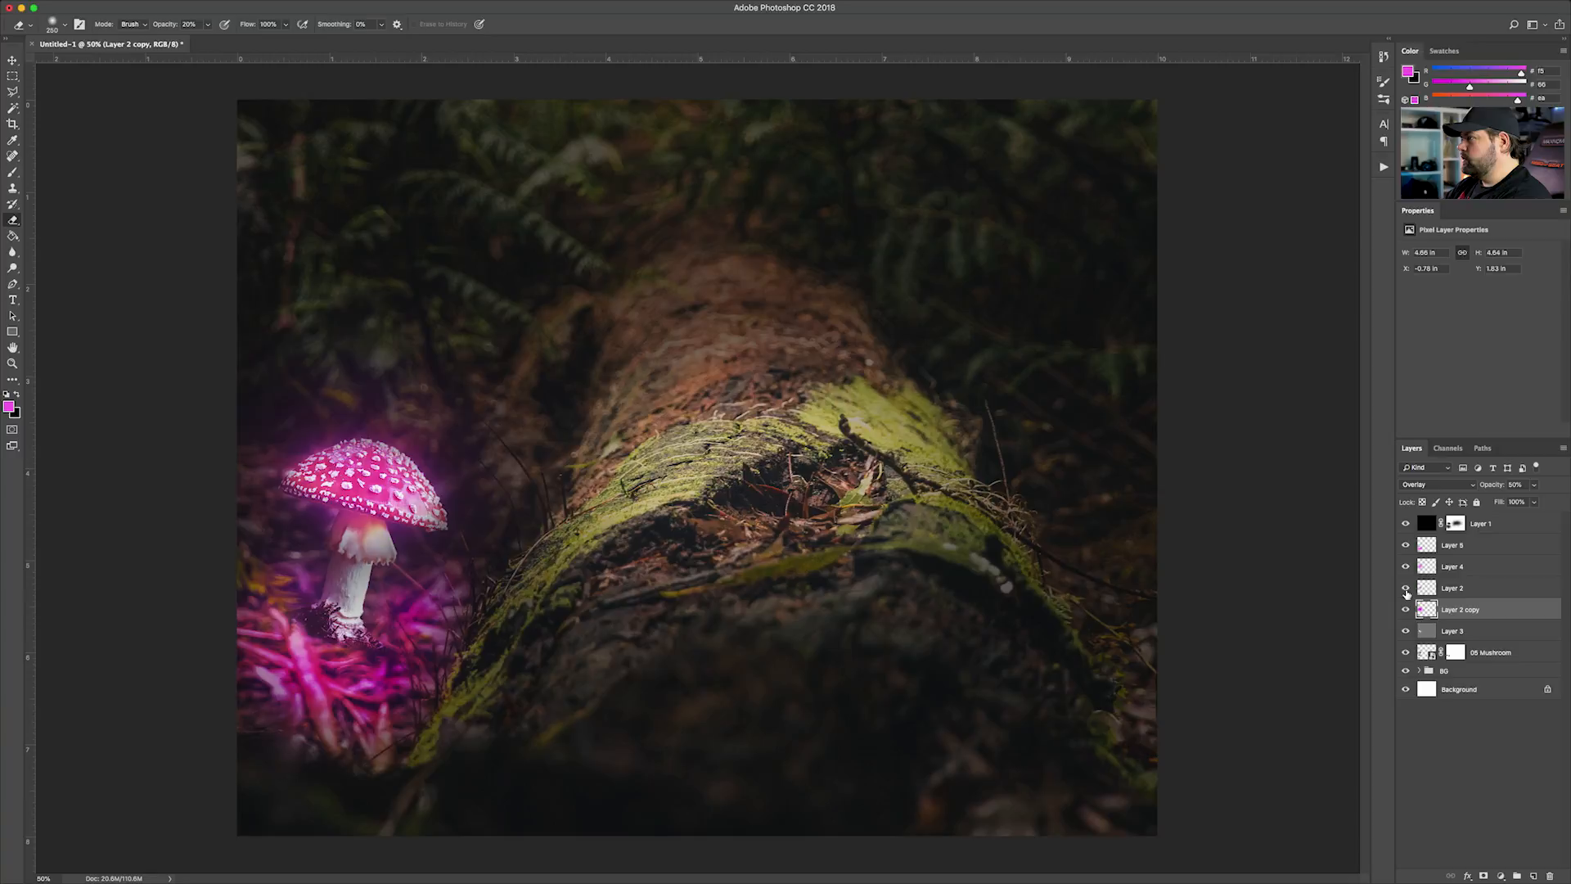
click(1405, 588)
click(1405, 588)
click(1406, 546)
click(1406, 547)
click(1464, 550)
click(1534, 484)
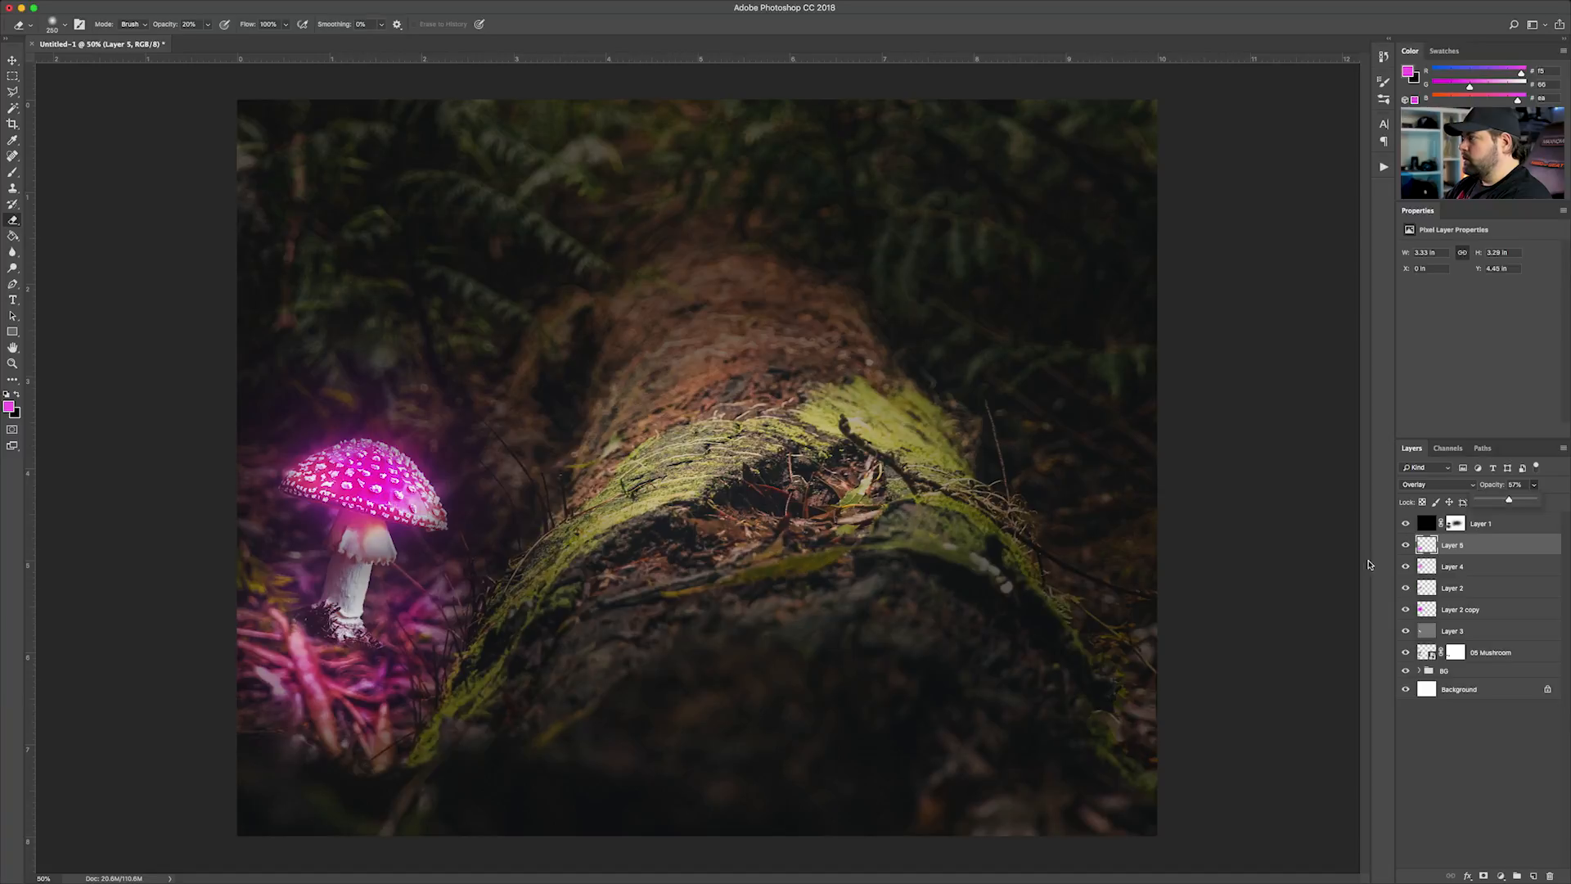
Erase on the mask of Layer 1 at 20% opacity to brighten the log's mossy edge facing the mushroom
click(1456, 524)
key(d)
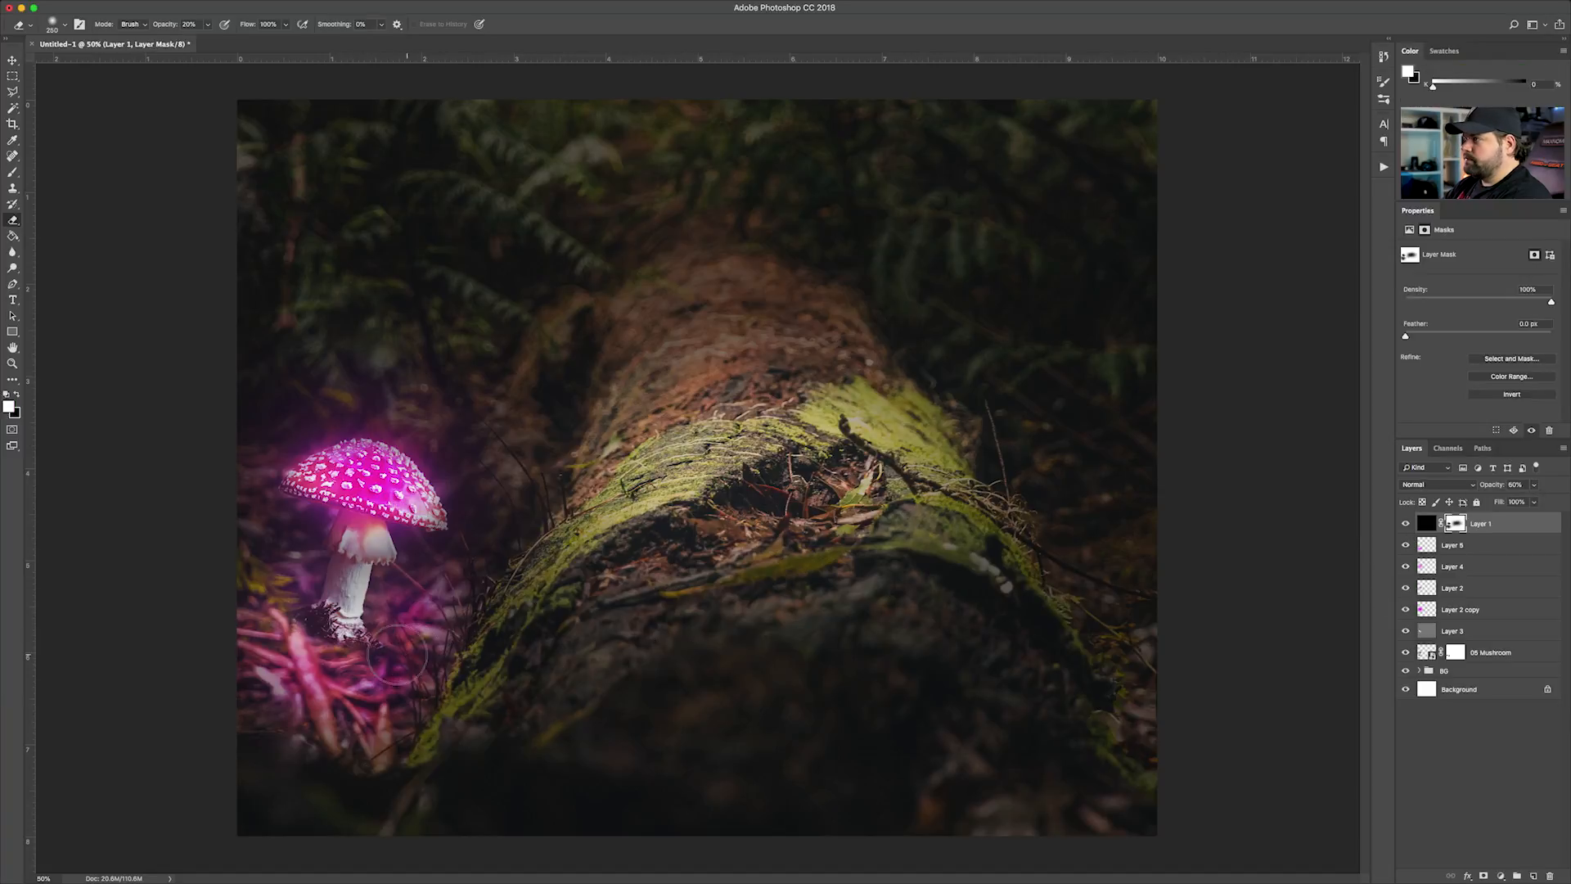
key(x)
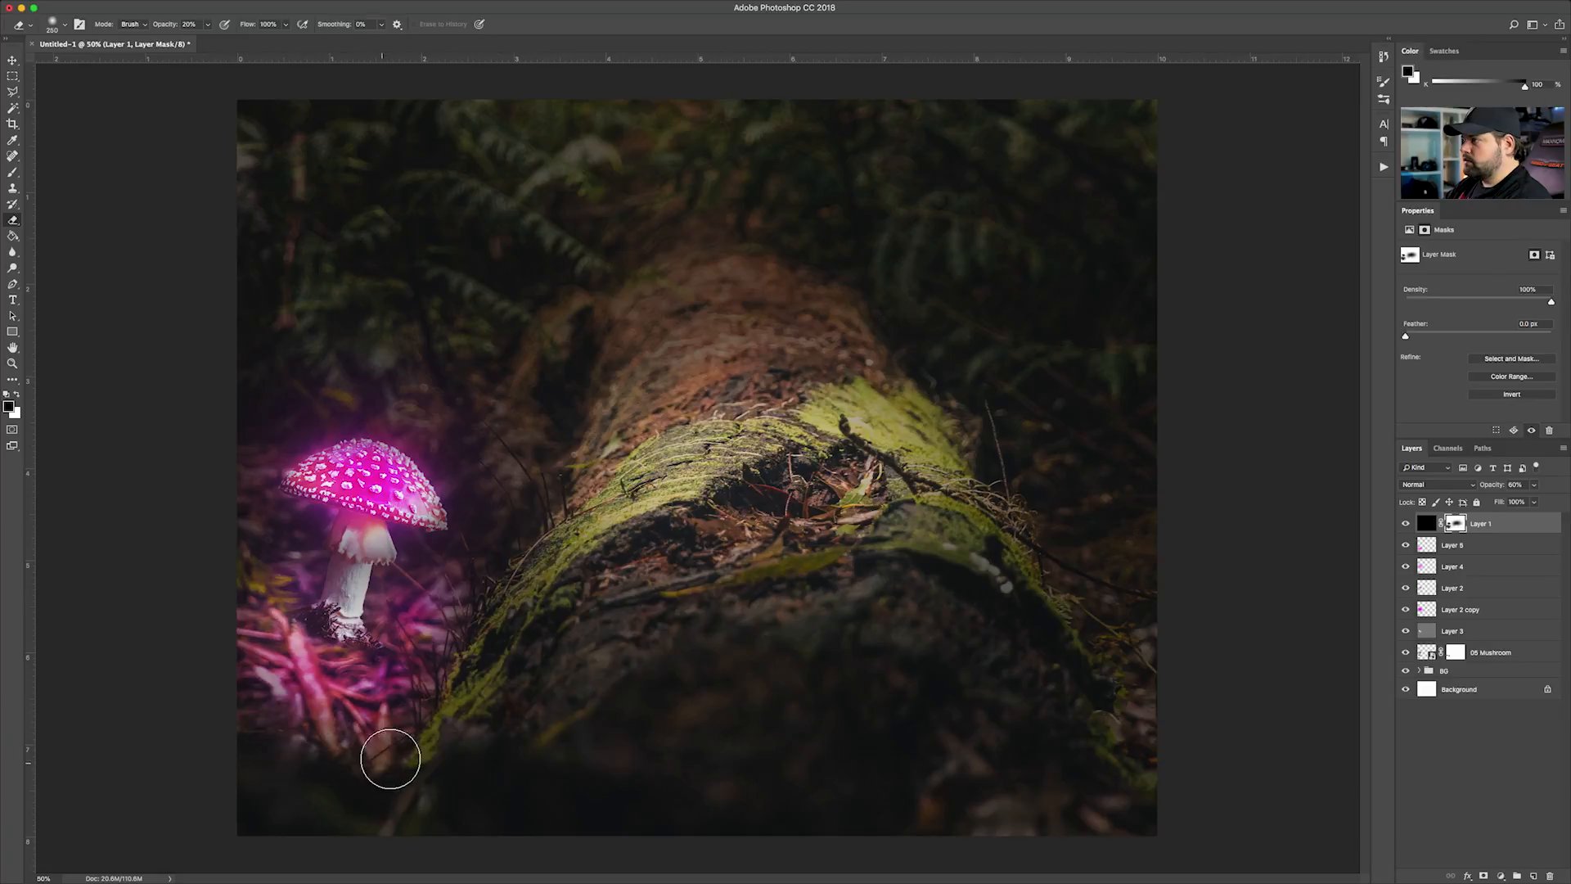
key(x)
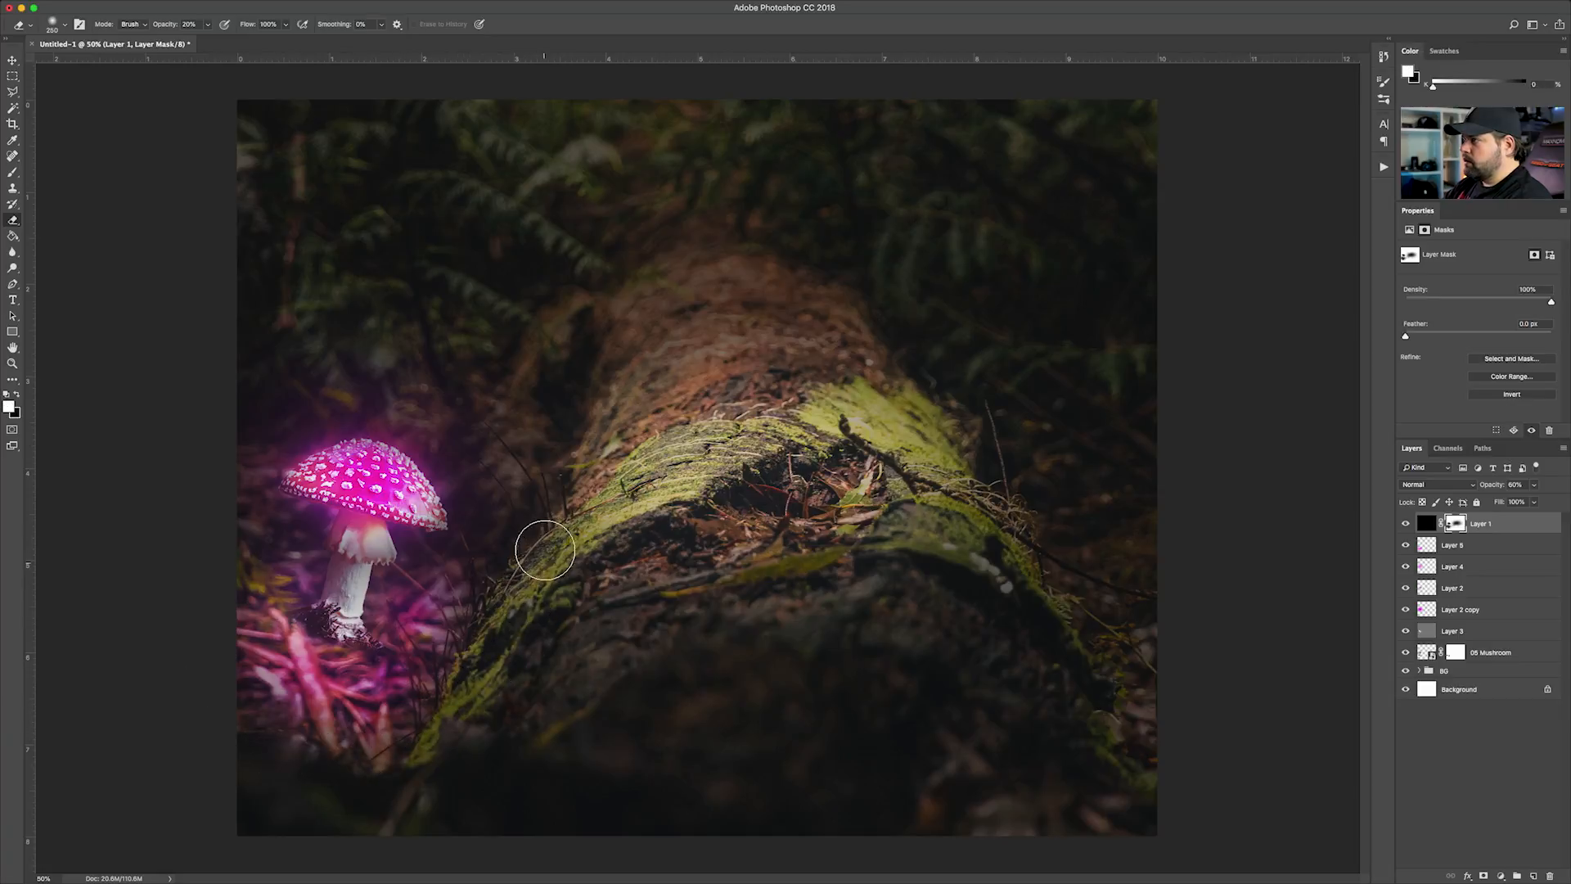
mouse_move(523, 546)
mouse_down()
mouse_move(500, 588)
mouse_move(499, 560)
mouse_move(470, 607)
mouse_move(438, 692)
mouse_move(459, 625)
mouse_move(430, 669)
mouse_up()
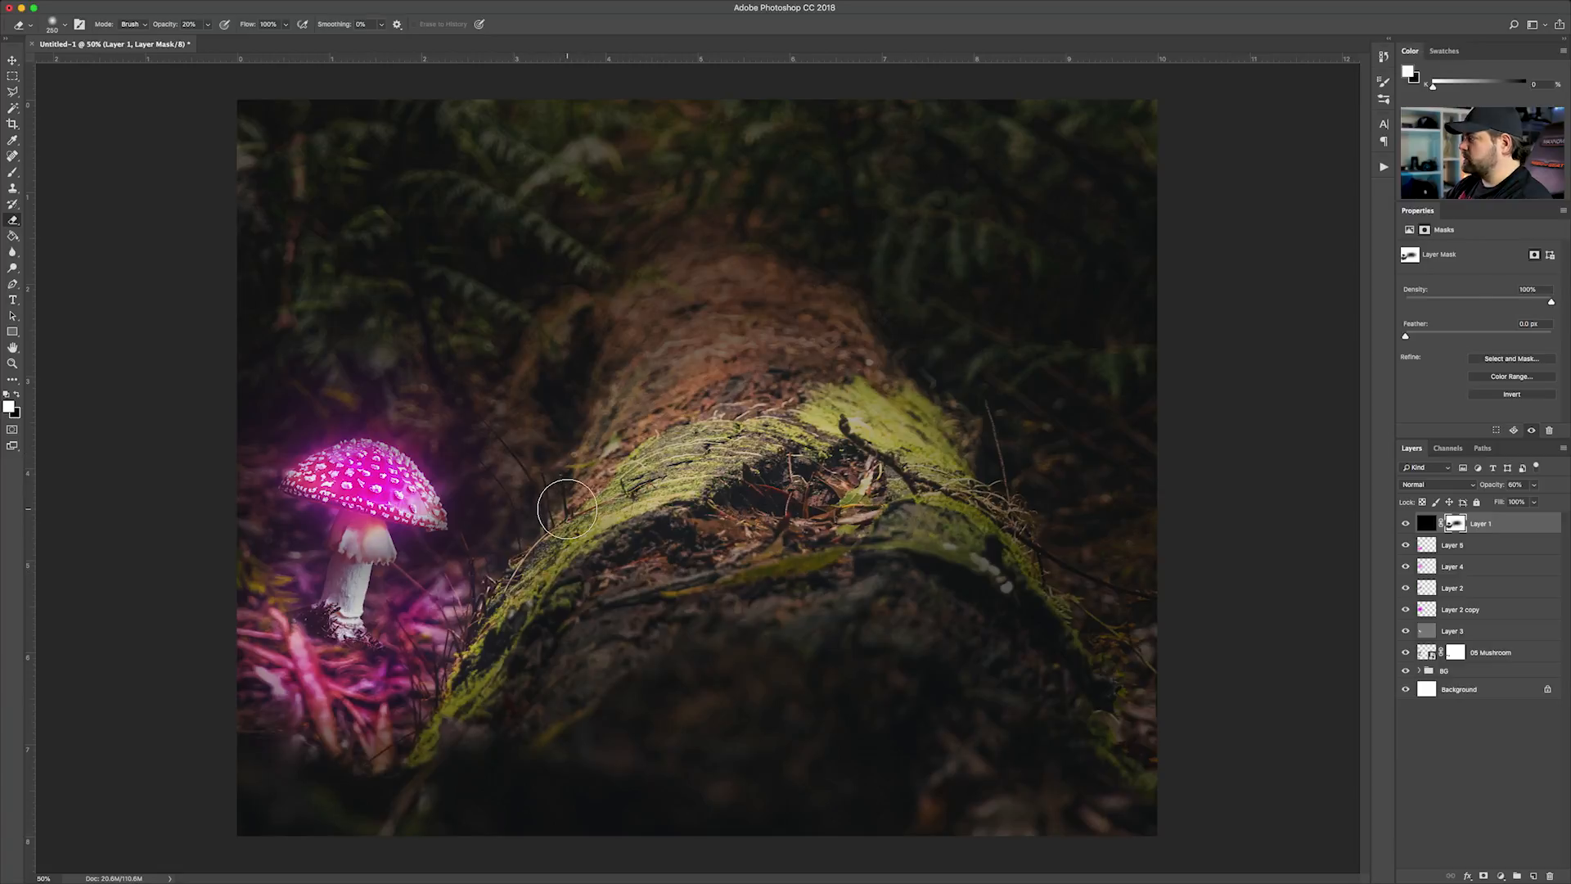
Paint magenta light along the log's edge facing the mushroom on Layer 5, using a smaller brush at 50% opacity
click(1445, 612)
click(1425, 550)
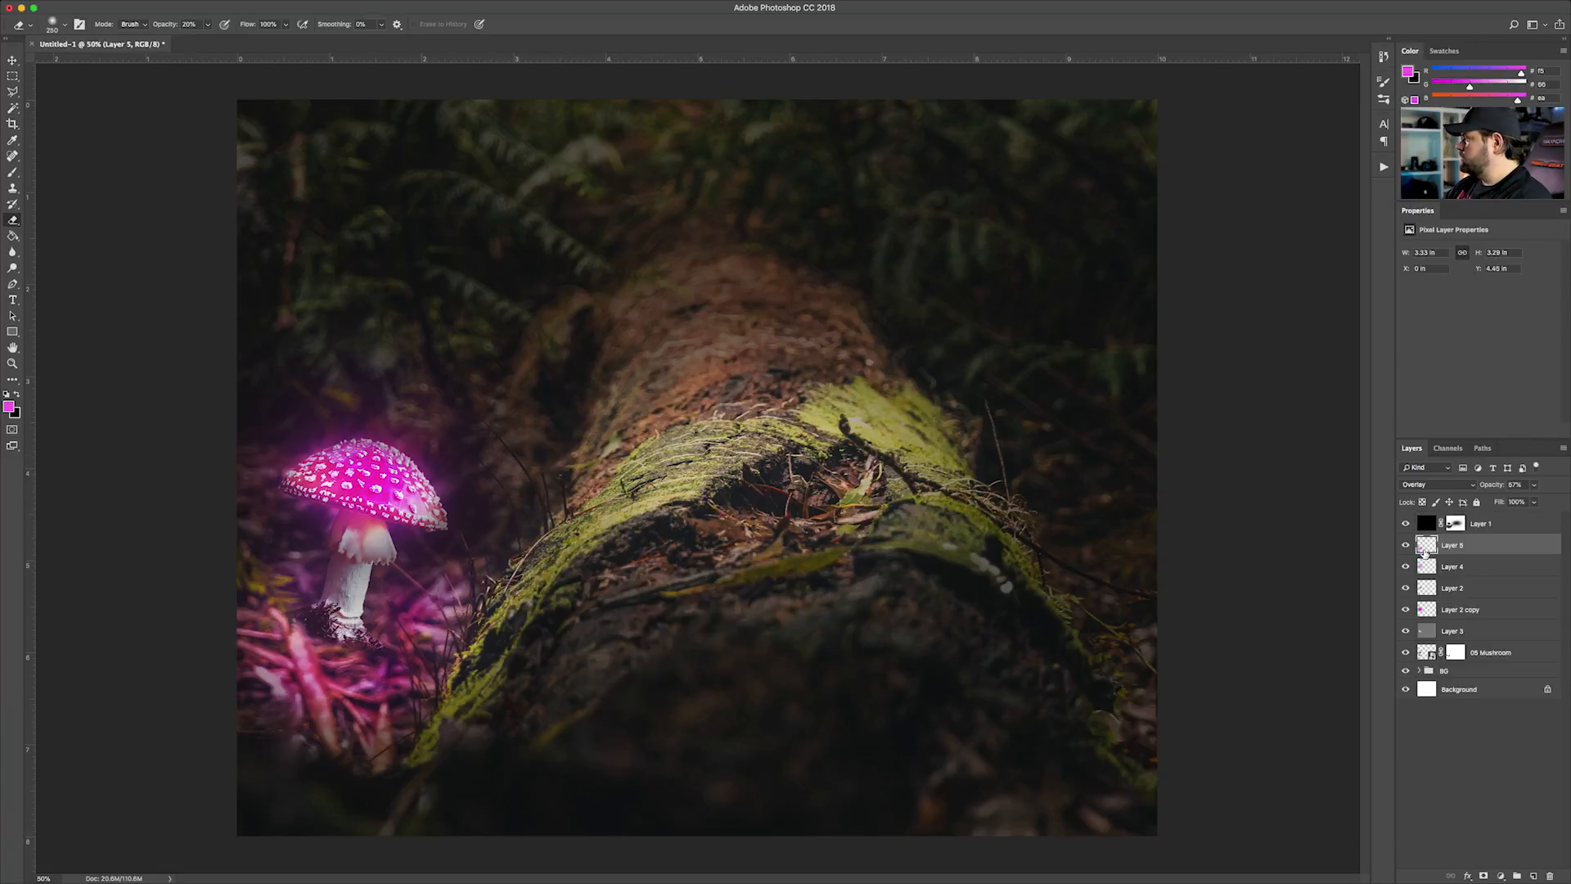
key(b)
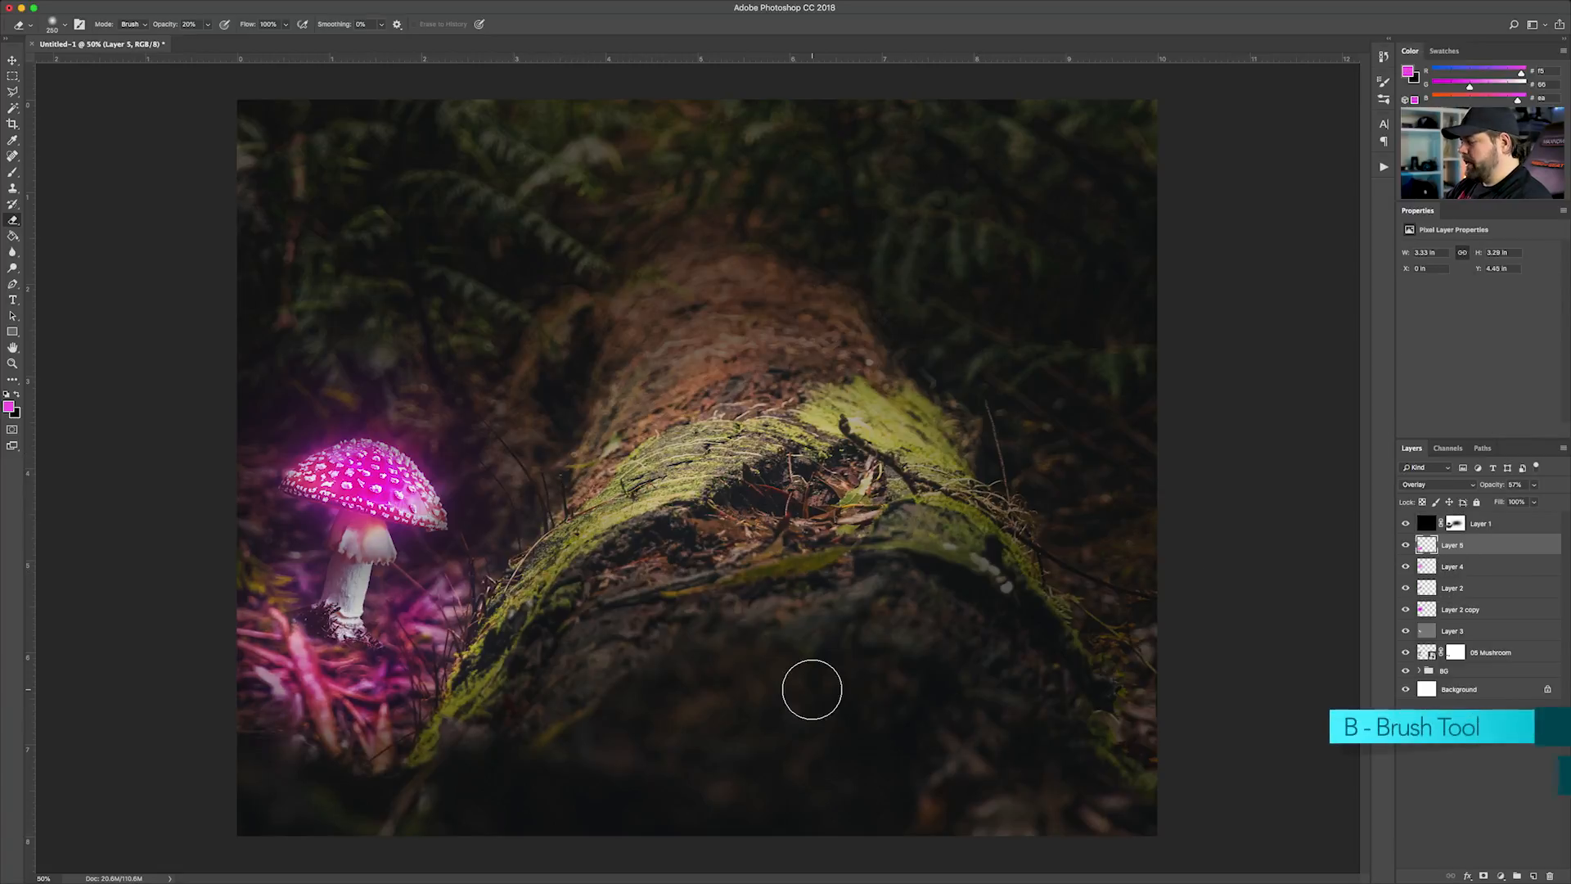
key(bracketleft)
key(bracketleft)
key(bracketleft)
key(bracketleft)
key(bracketleft)
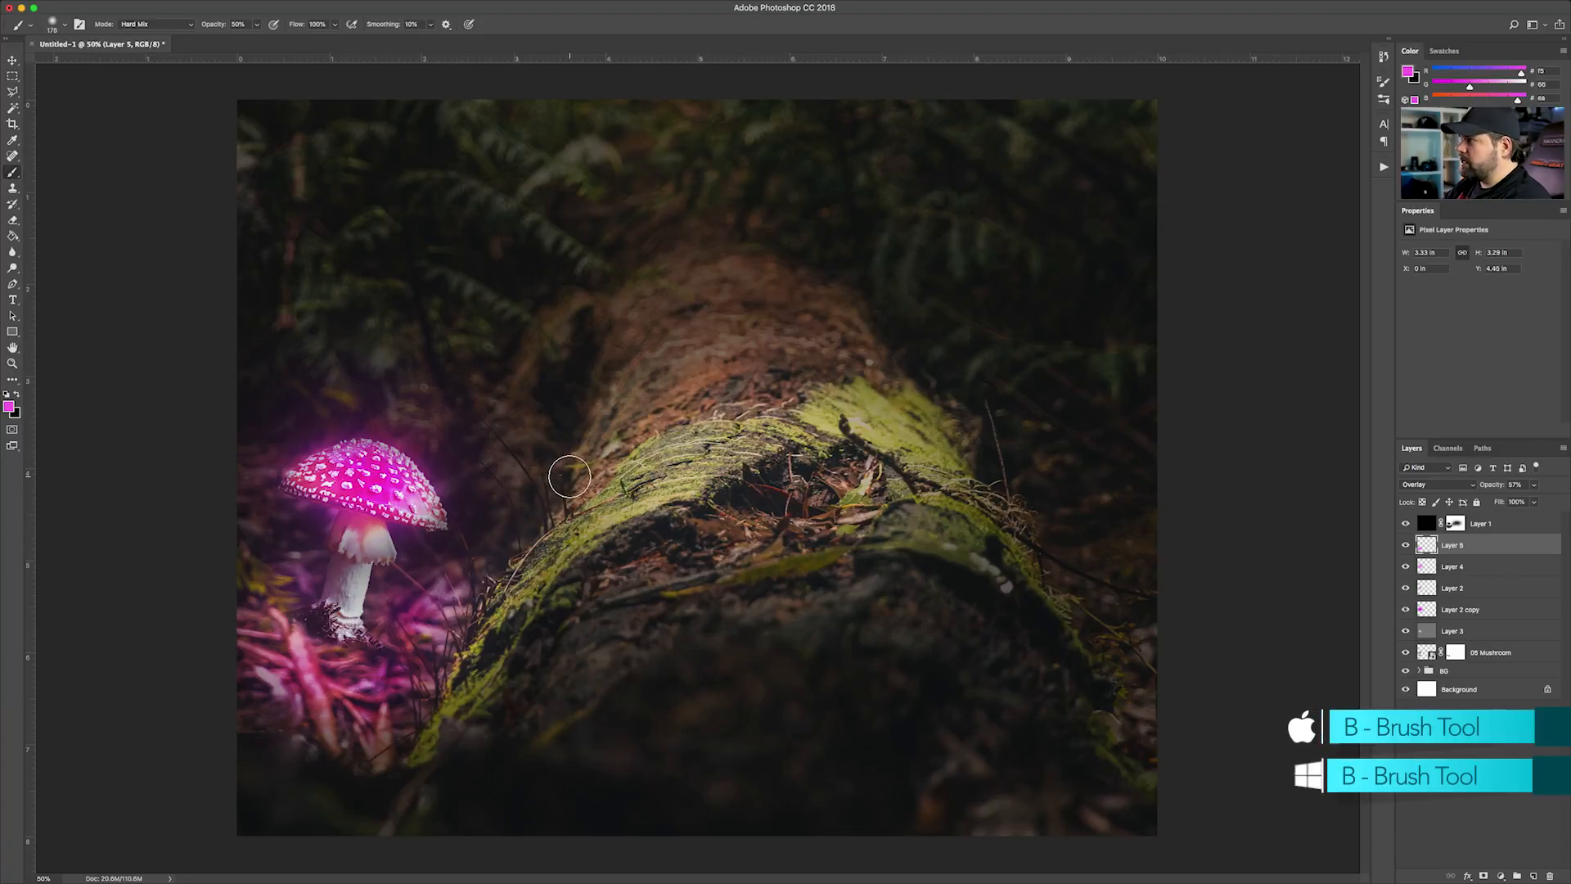
mouse_move(573, 474)
mouse_down()
mouse_move(497, 594)
mouse_move(569, 513)
mouse_move(579, 458)
mouse_move(577, 494)
mouse_up()
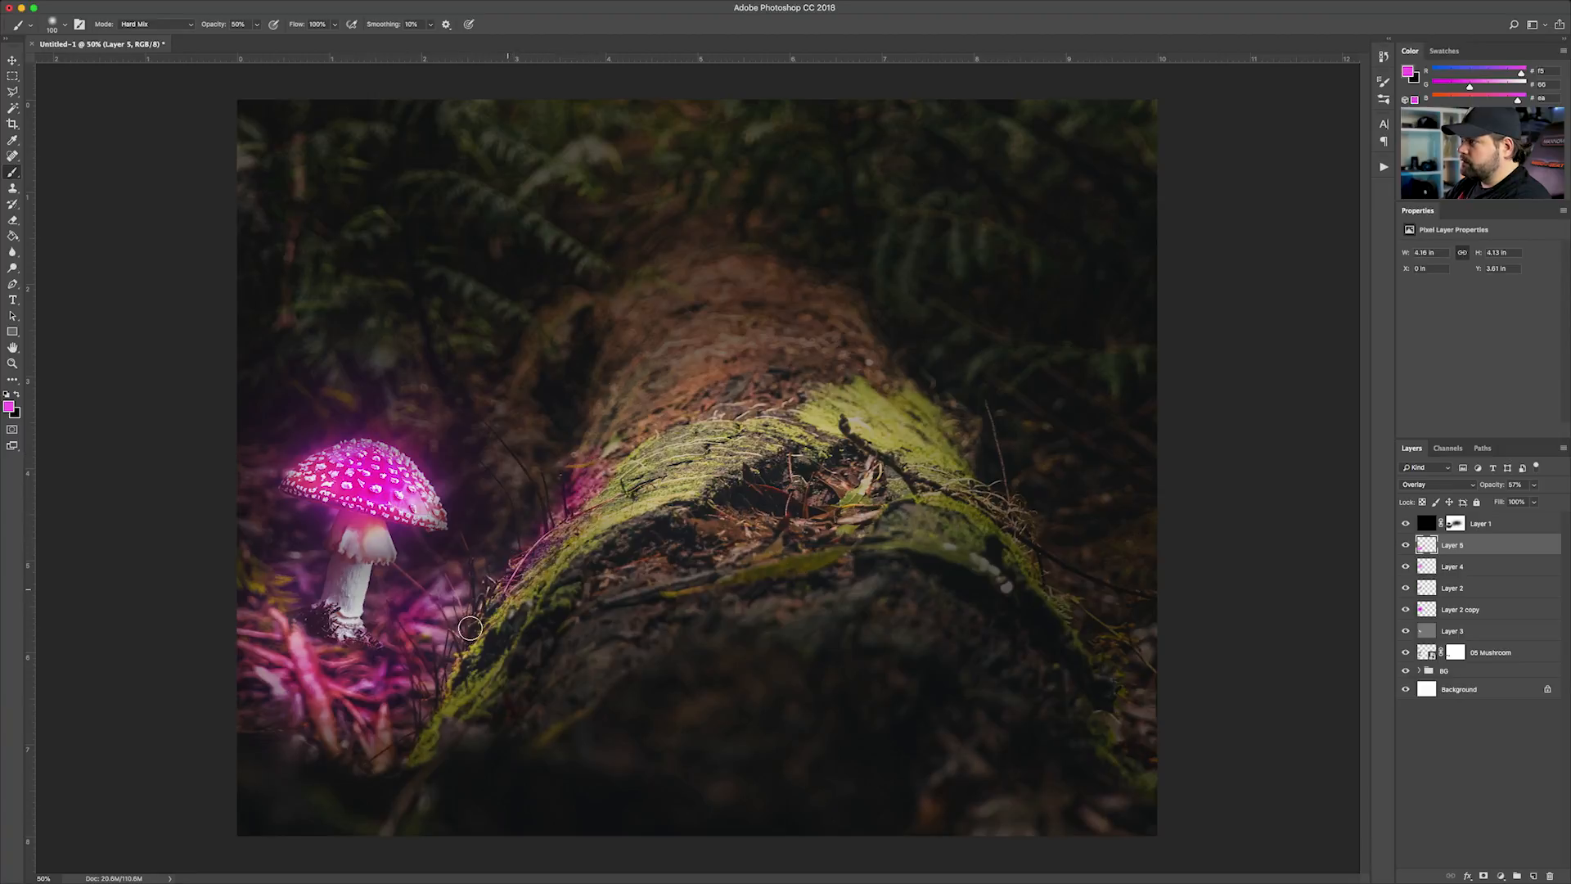
drag(578, 480, 586, 427)
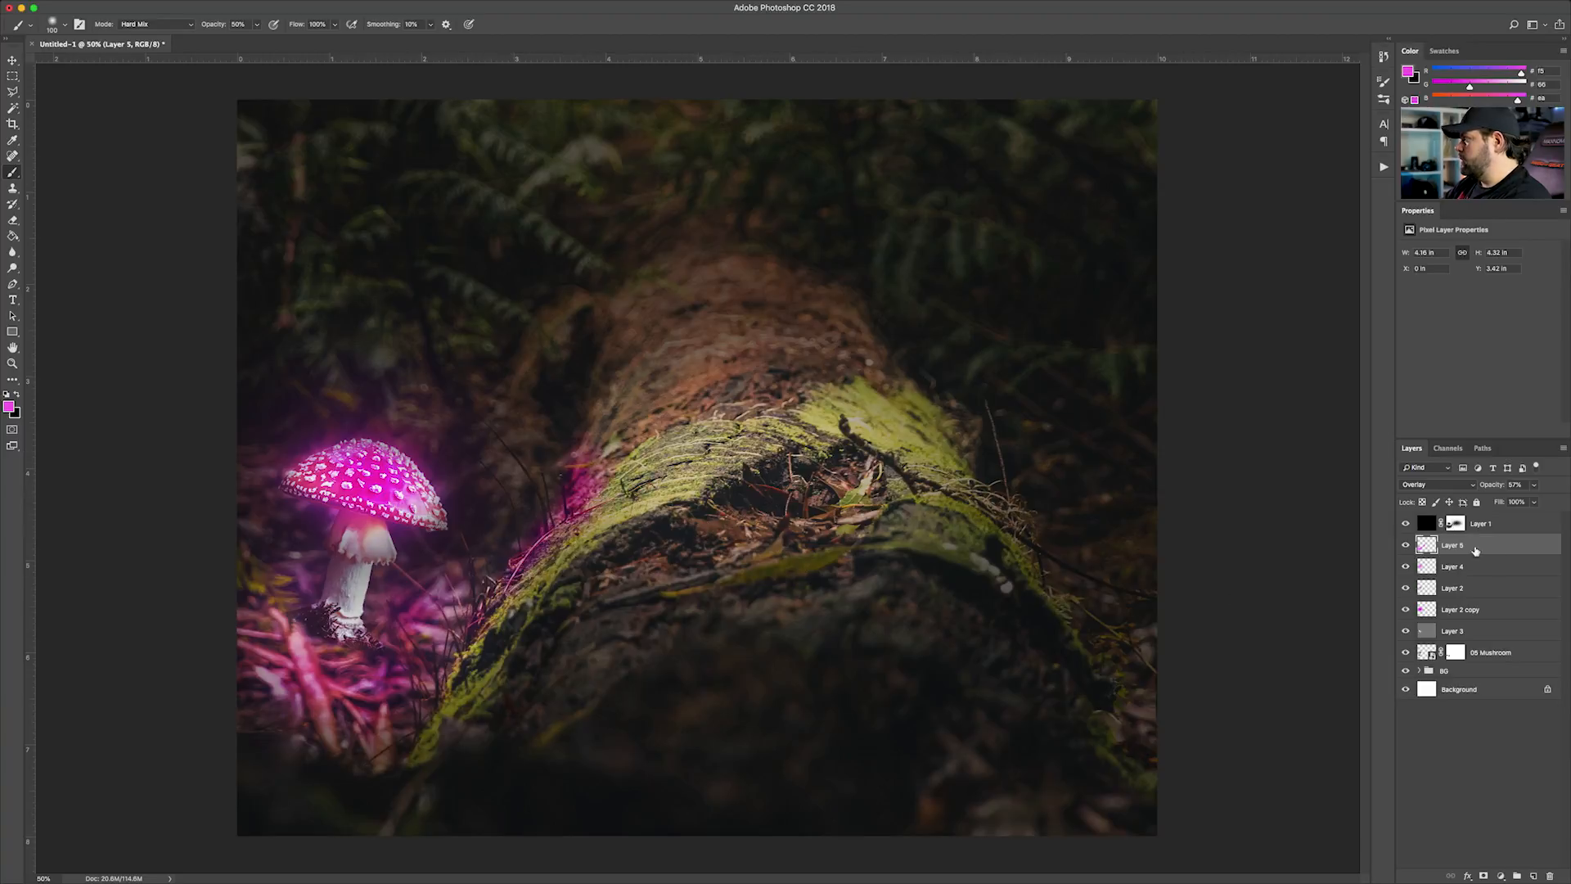
Add a layer mask to Layer 5 and erase on it at 20% opacity to soften the magenta light on the log
key(e)
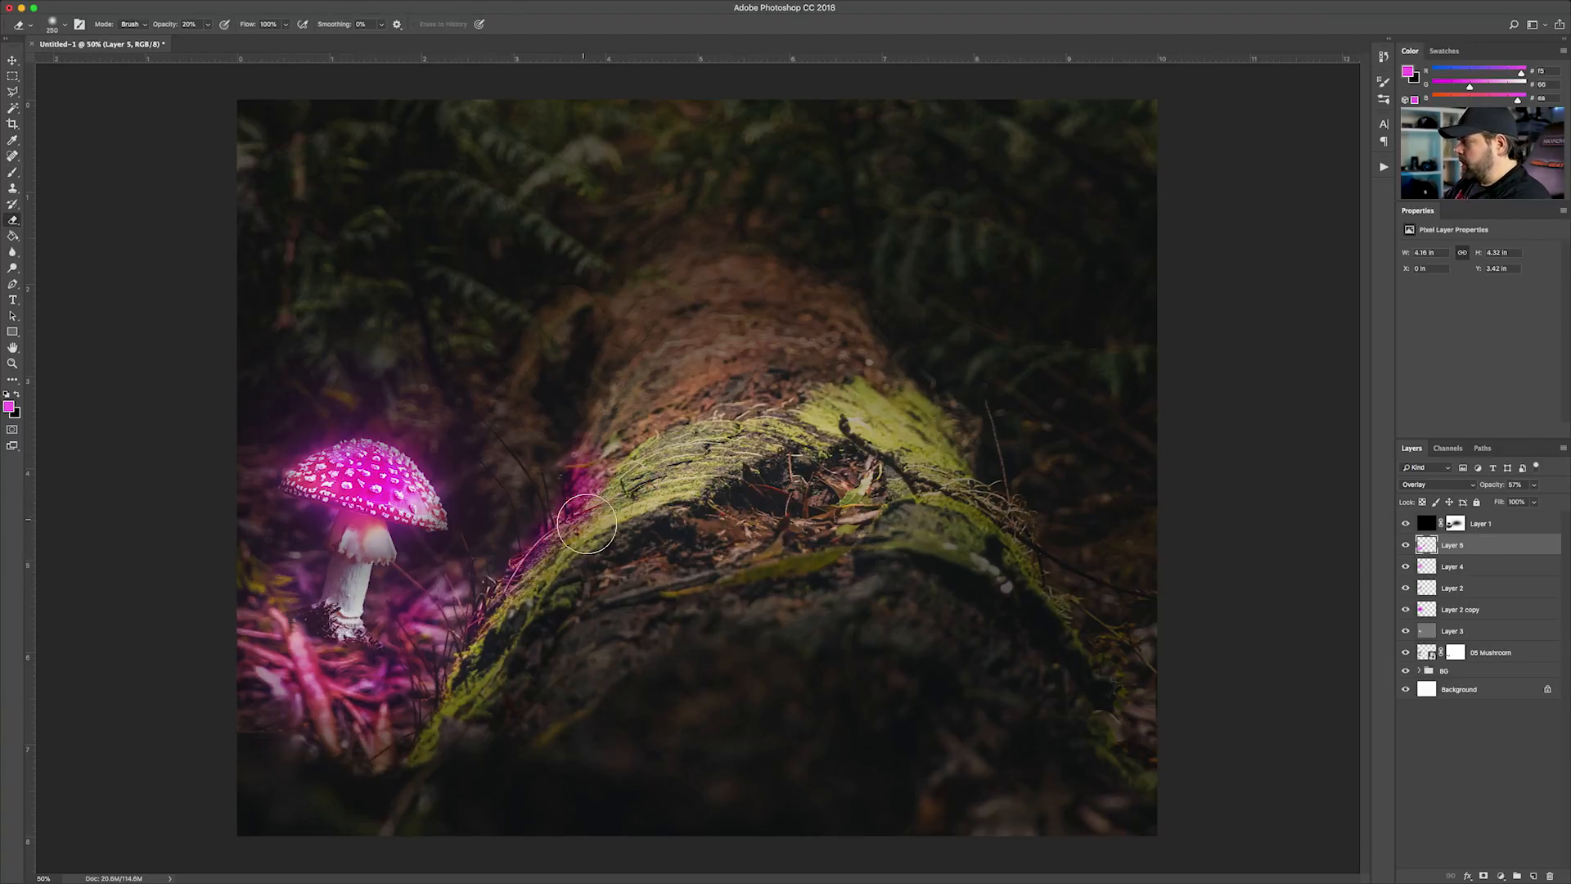
click(1483, 876)
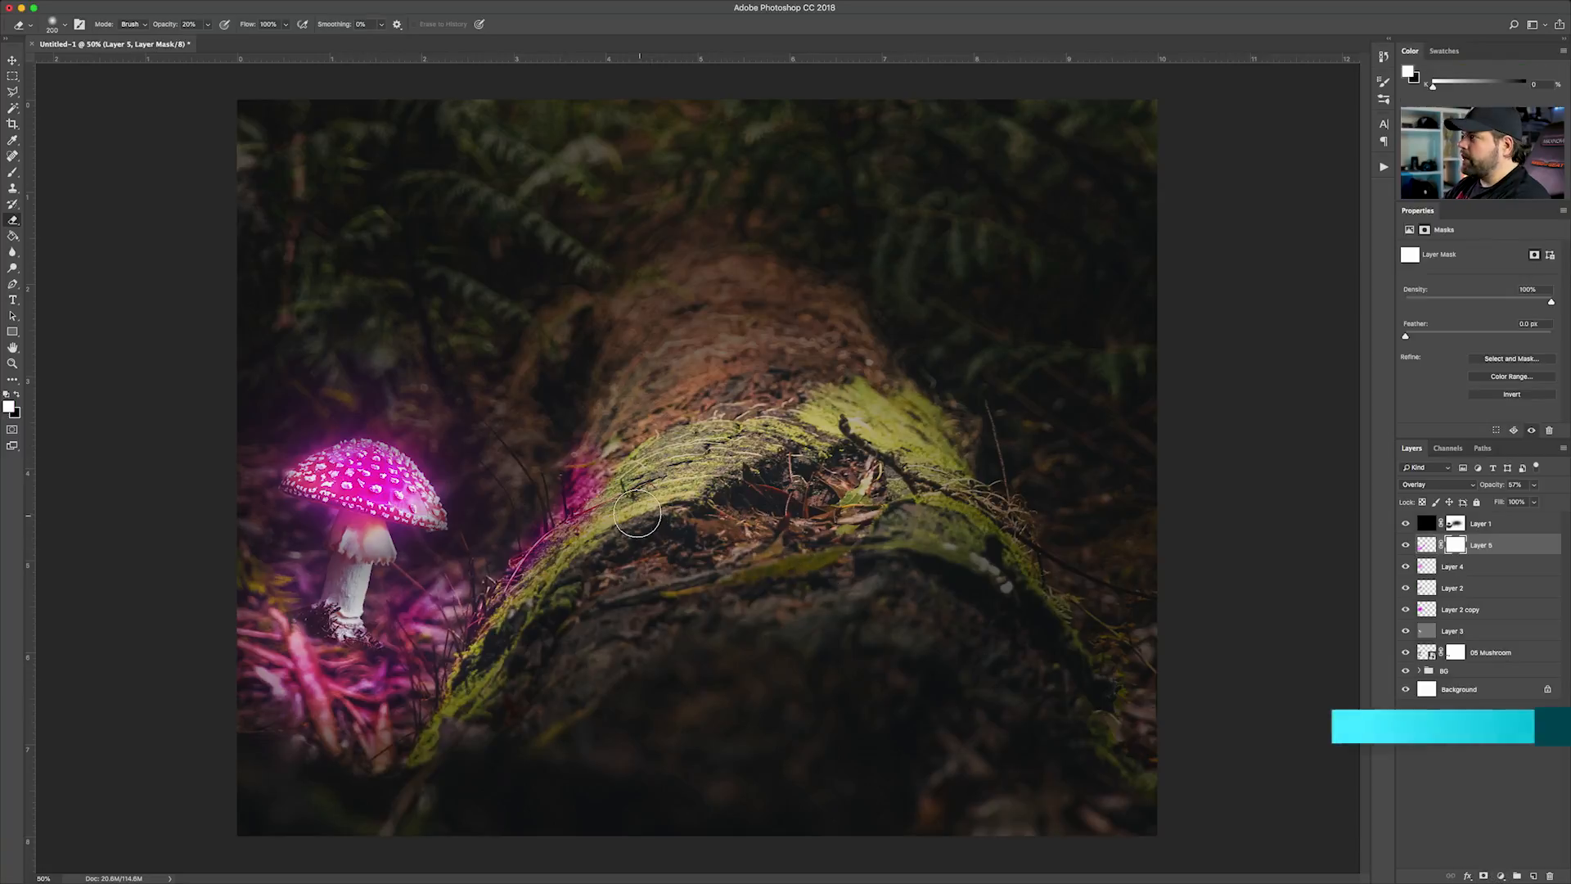
mouse_move(588, 491)
mouse_down()
mouse_move(500, 610)
mouse_move(607, 434)
mouse_move(590, 446)
mouse_move(573, 548)
mouse_move(505, 648)
mouse_move(602, 524)
mouse_move(609, 473)
mouse_move(617, 517)
mouse_up()
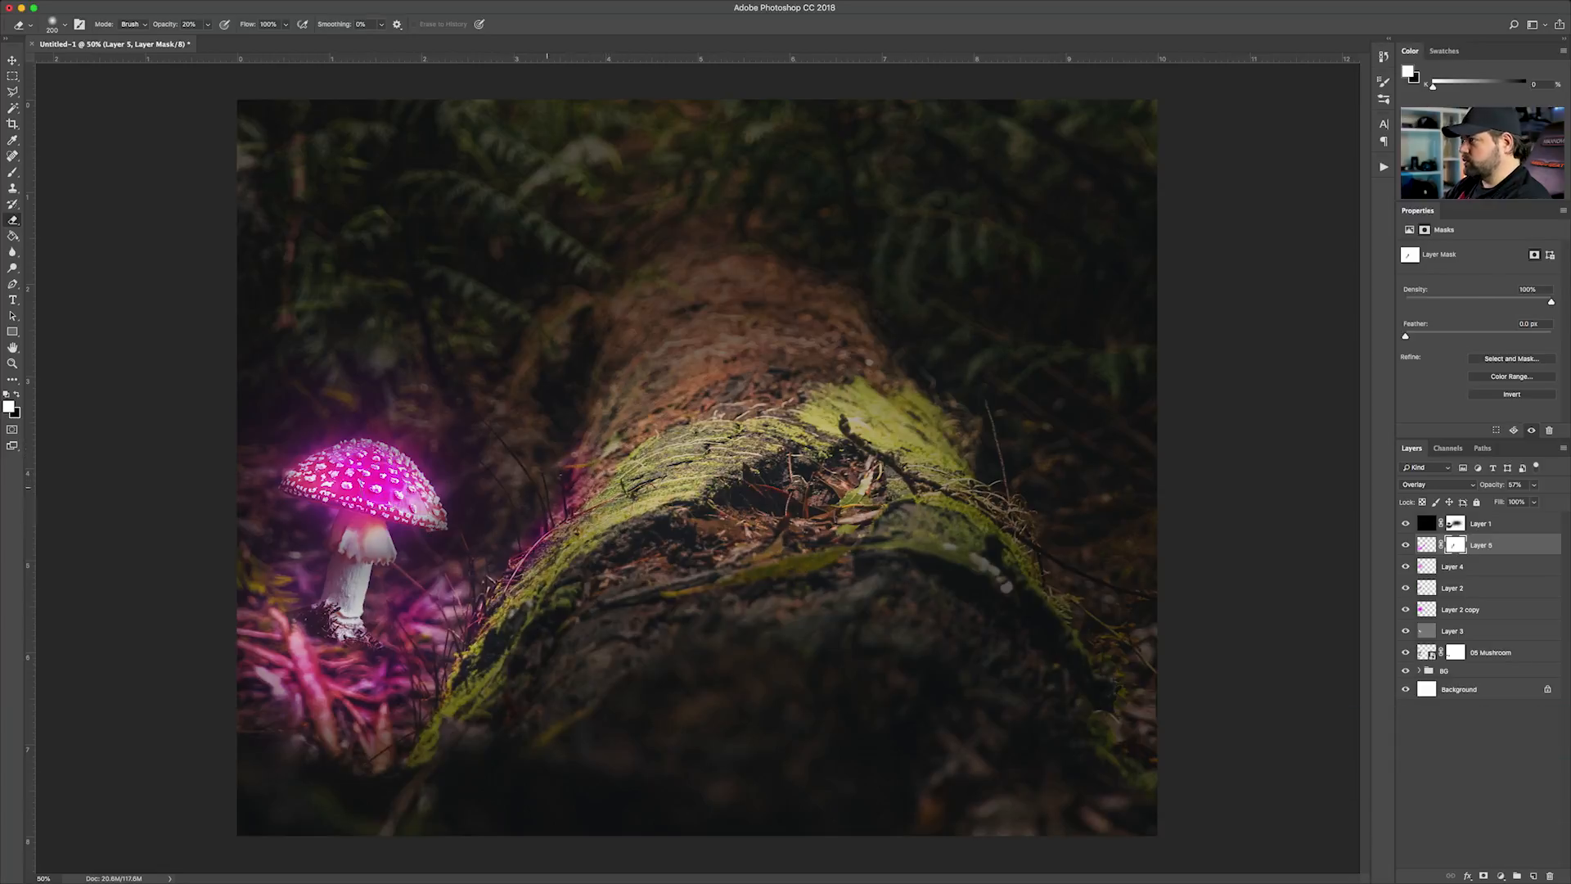
click(24, 59)
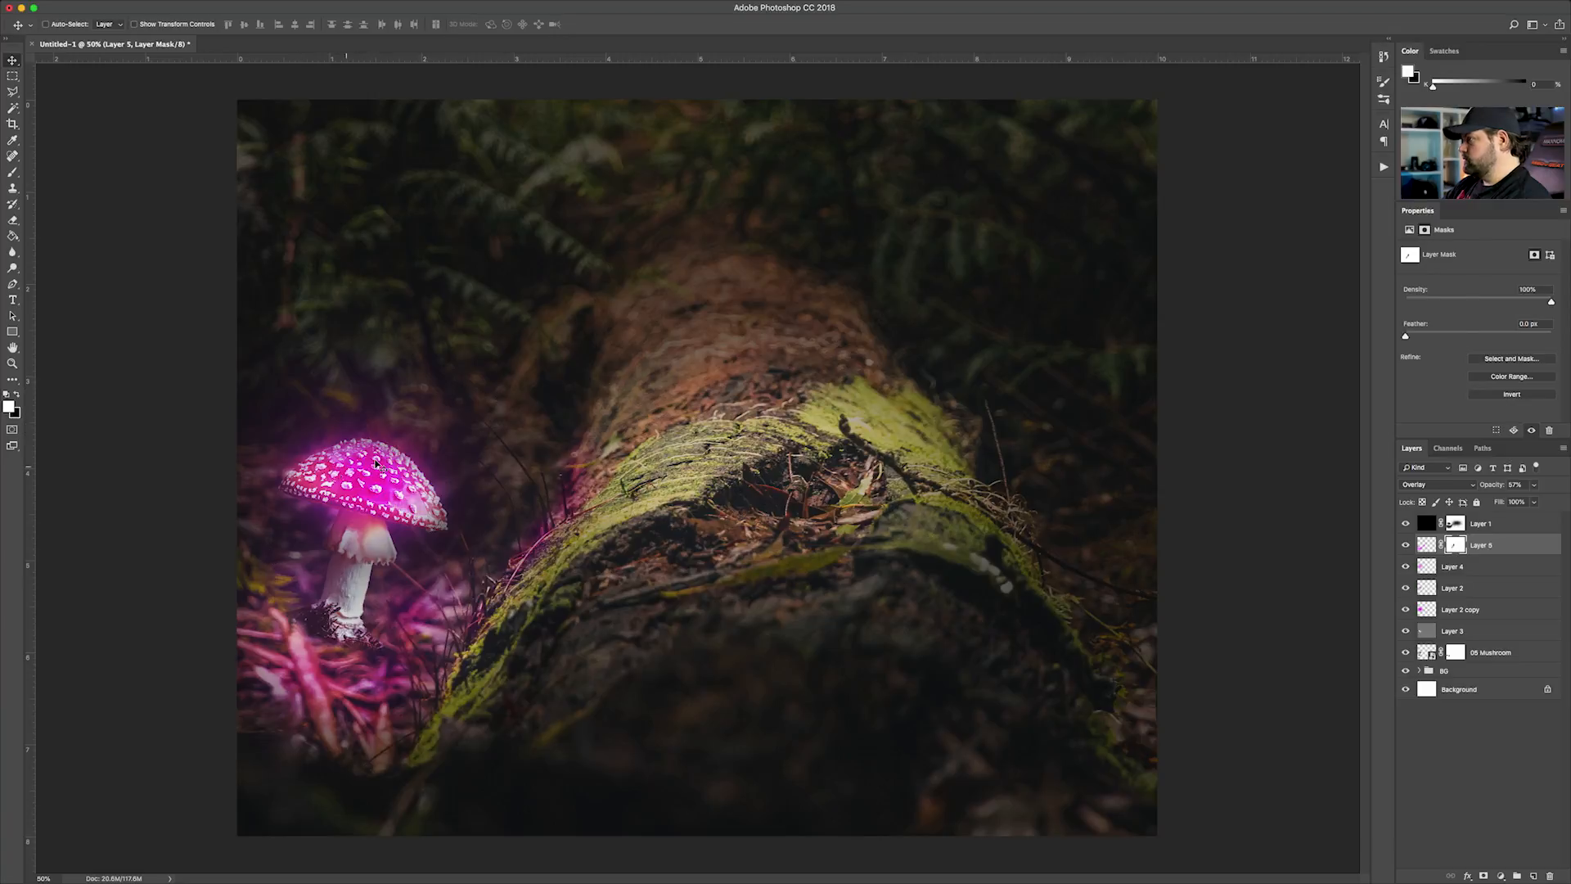
Fine-tune the opacity of Layer 2 copy and set Layer 2's opacity to 60%
click(1459, 612)
click(1535, 485)
mouse_move(1524, 501)
mouse_down()
mouse_move(1548, 501)
mouse_move(1504, 501)
mouse_up()
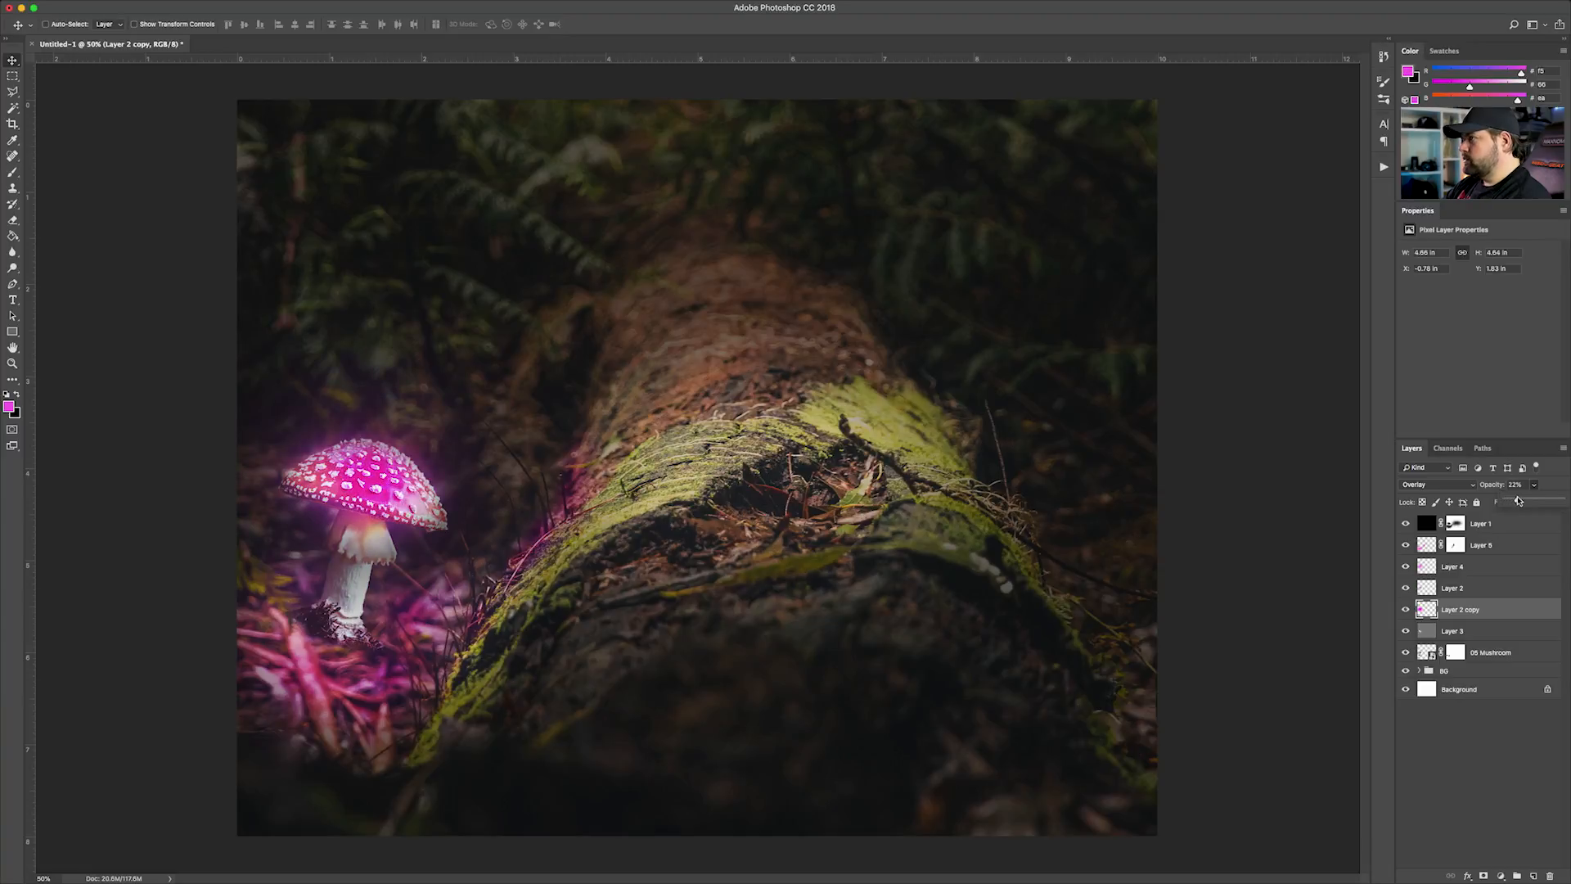
drag(1518, 501, 1511, 501)
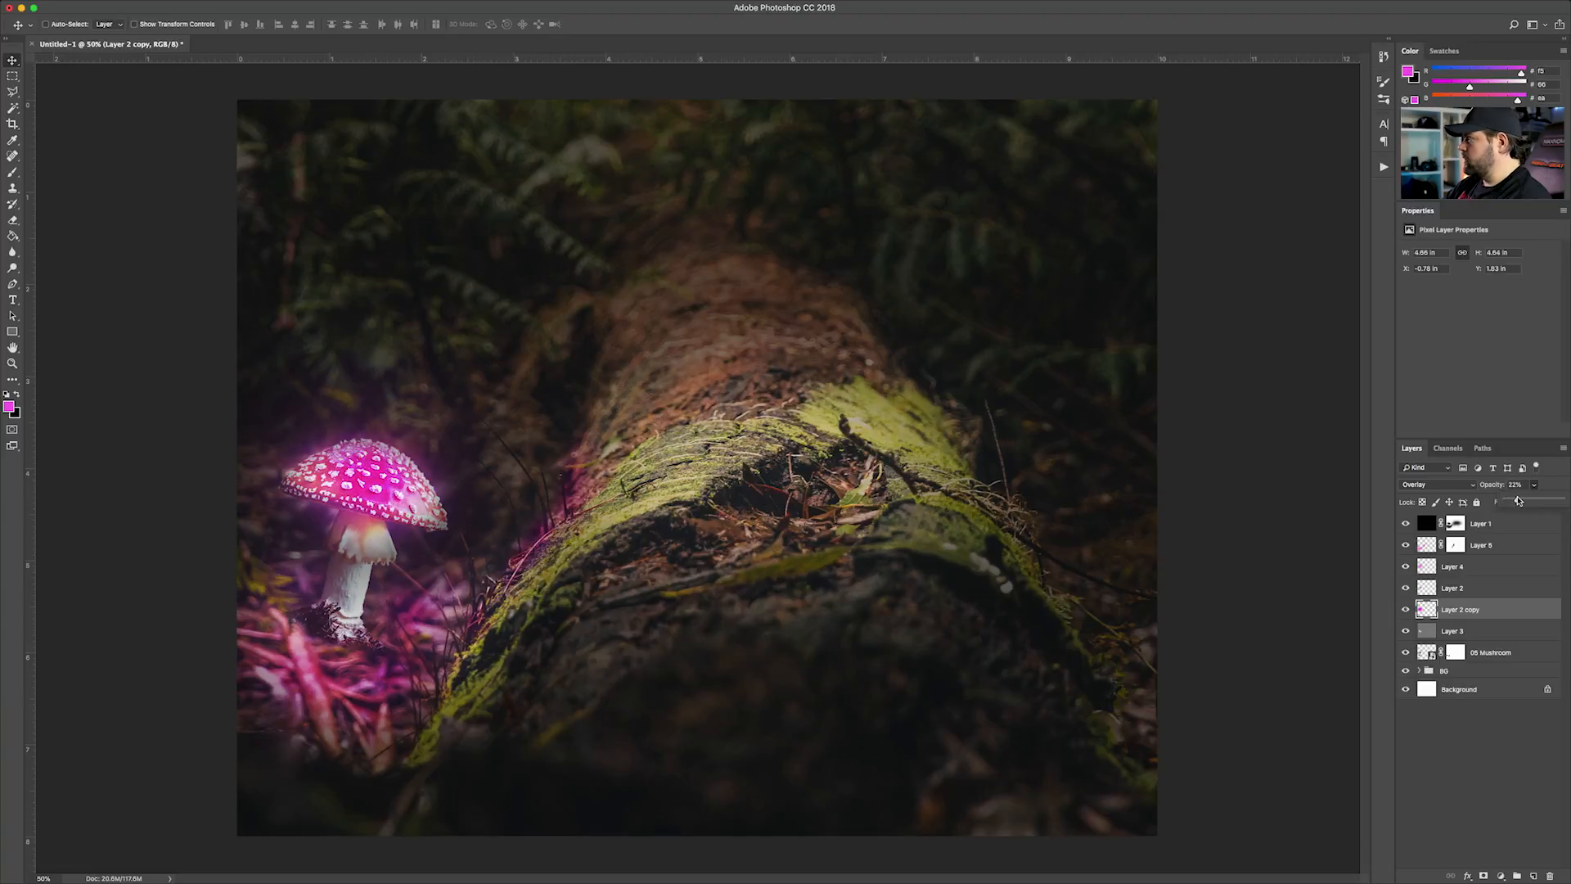
click(1516, 484)
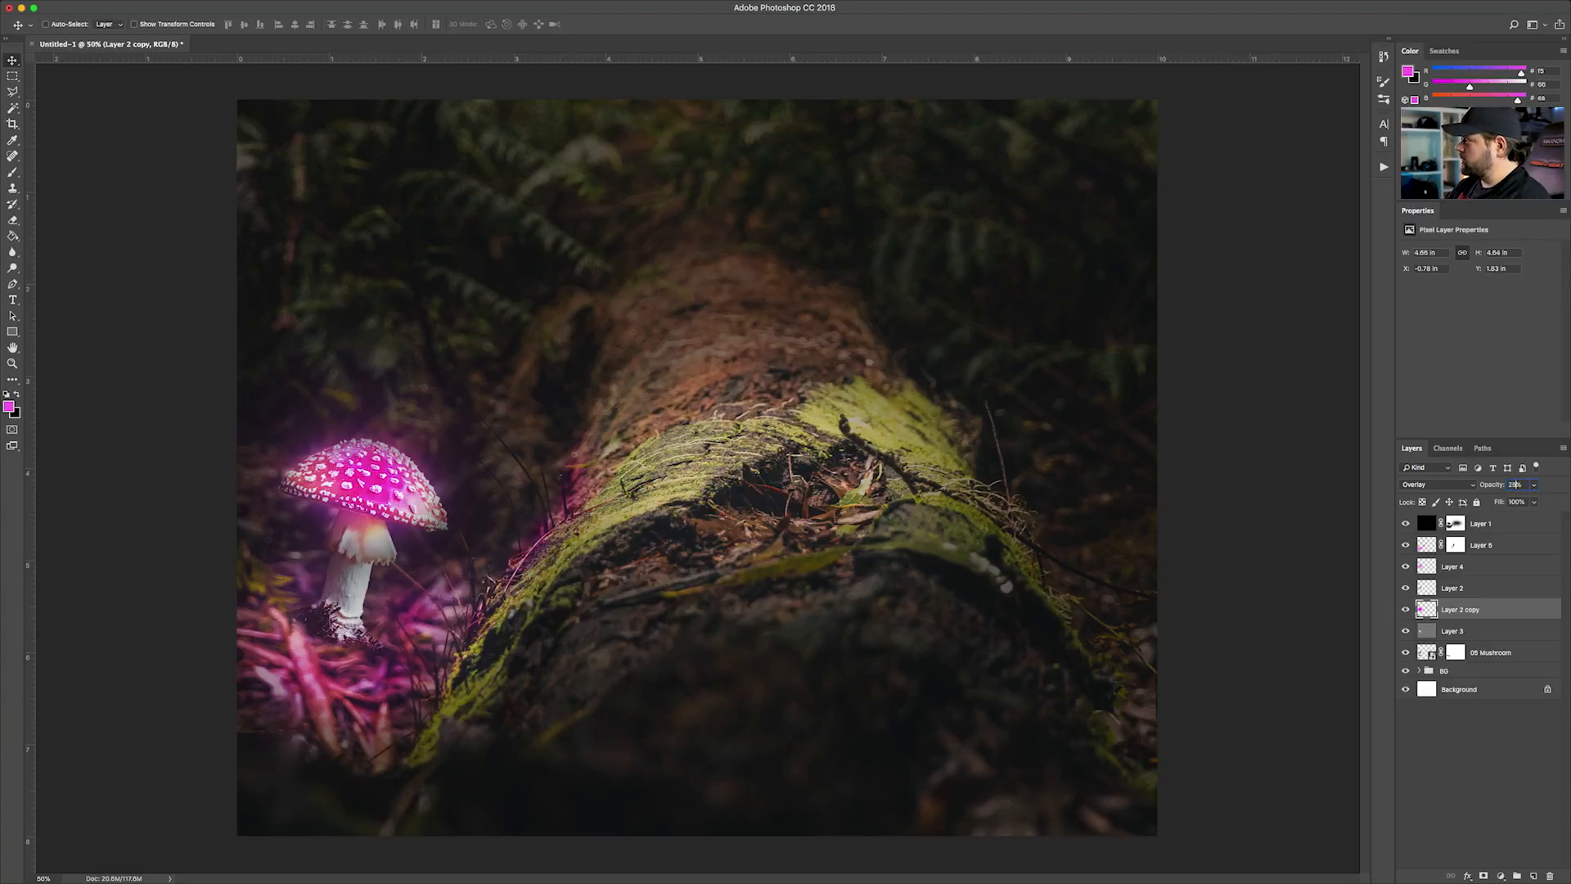
click(1412, 591)
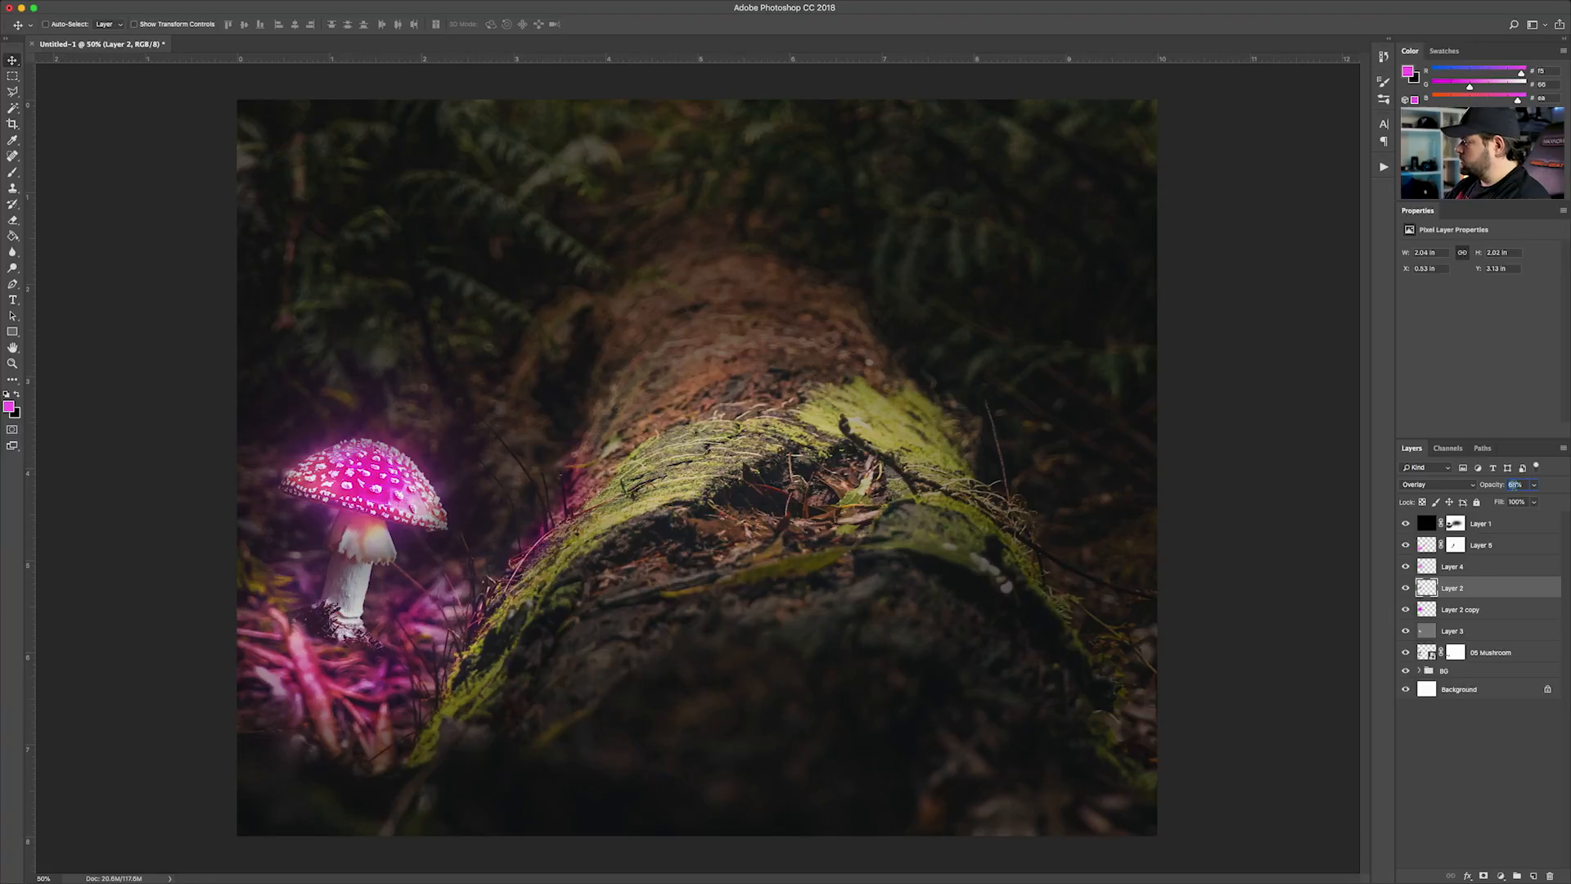
text(60)
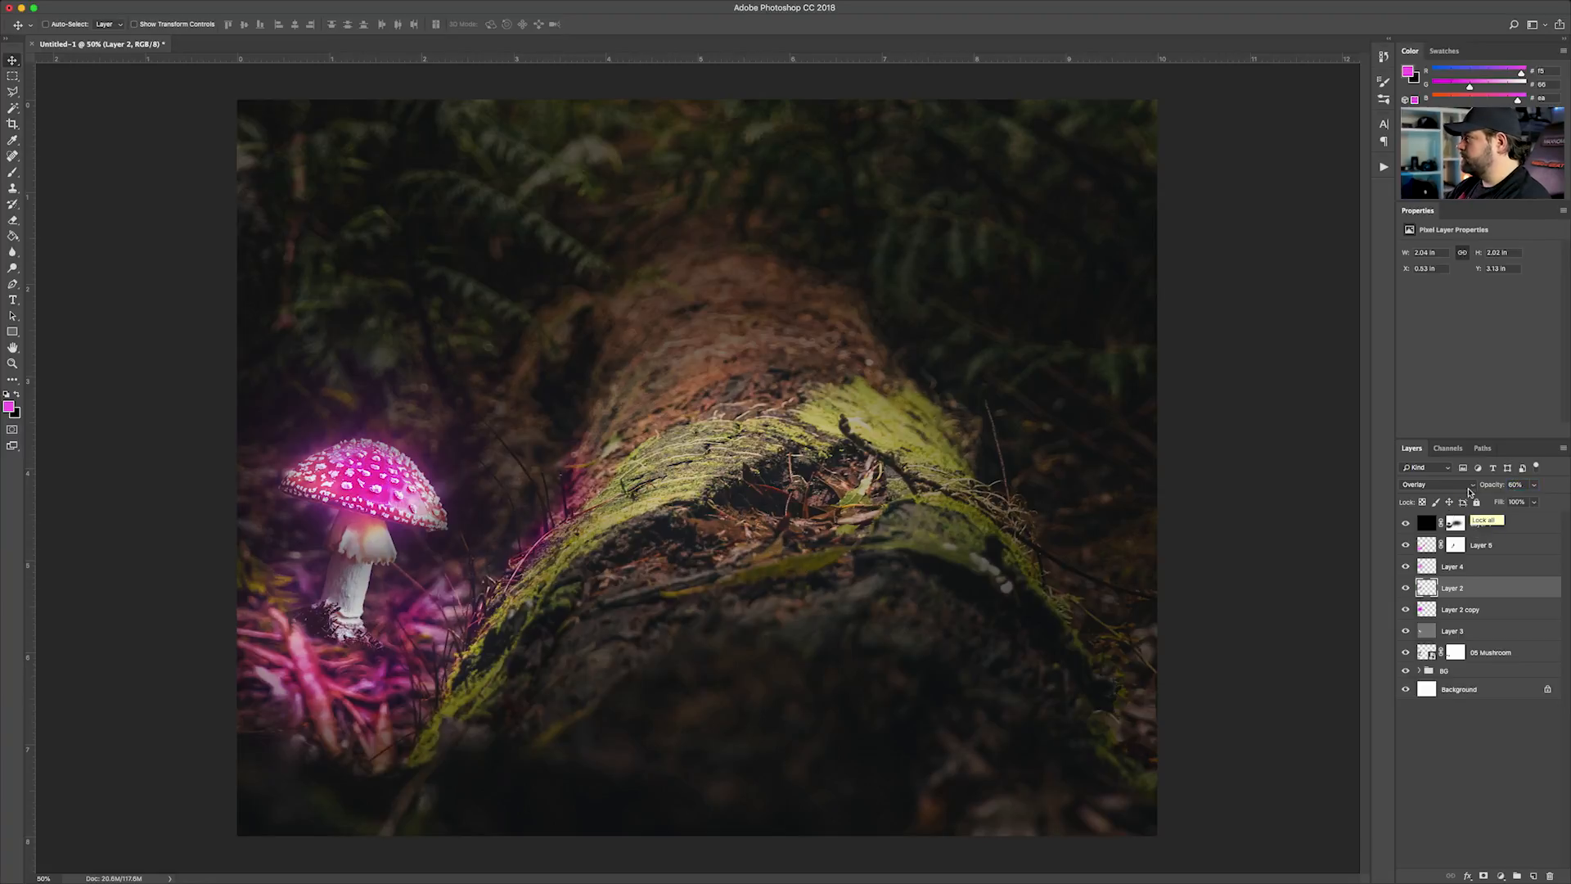
Try the Overlay blend mode on Layer 4 and restore Linear Dodge (Add)
click(1464, 567)
click(1408, 566)
click(1407, 566)
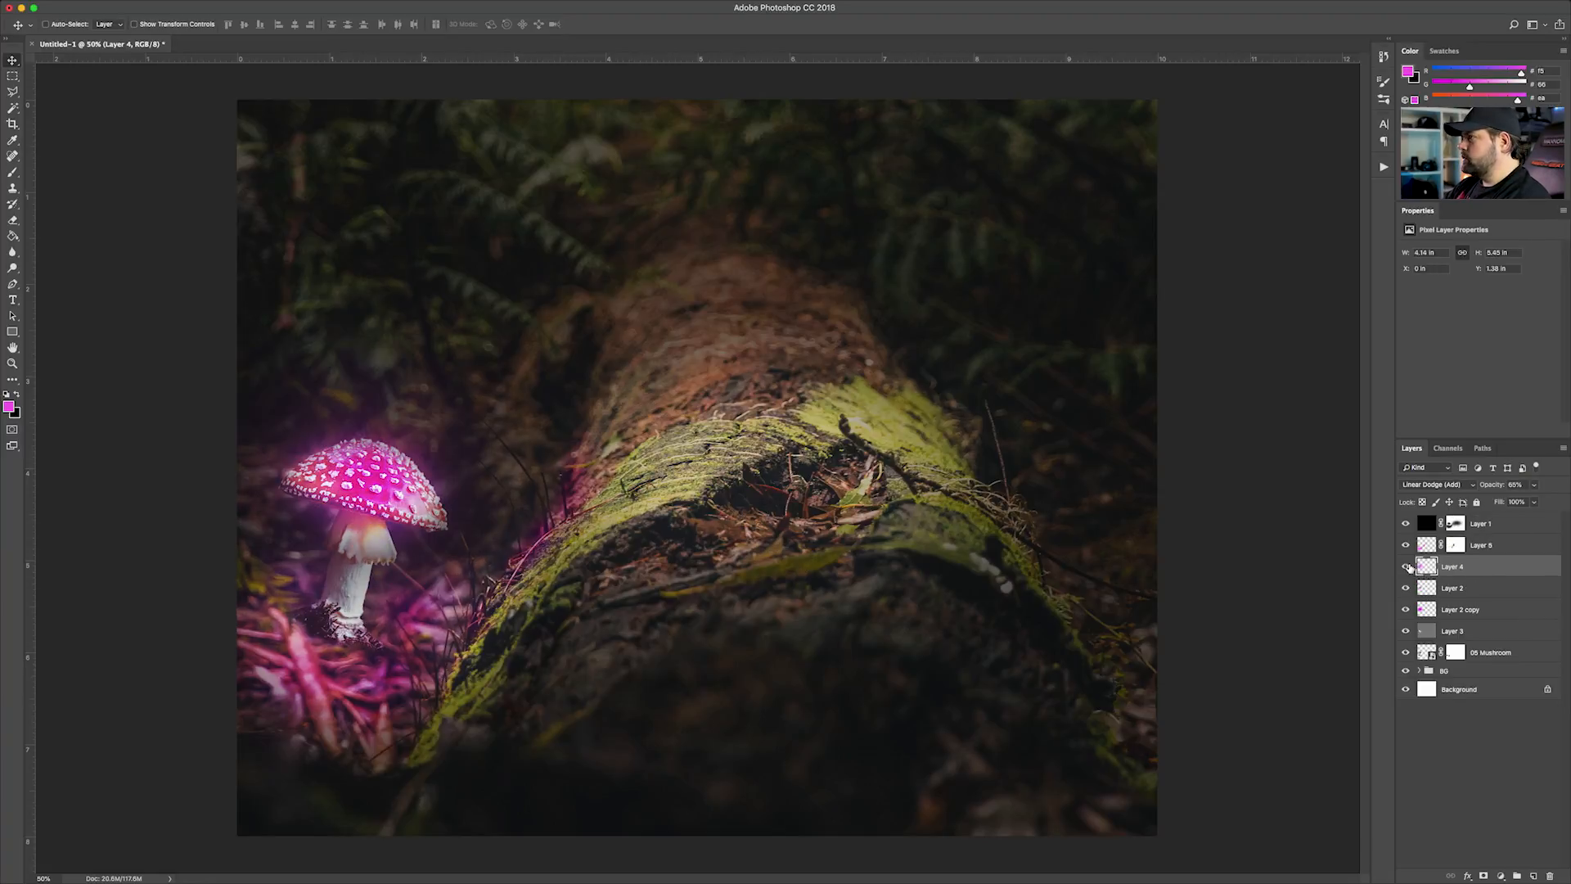
click(1462, 485)
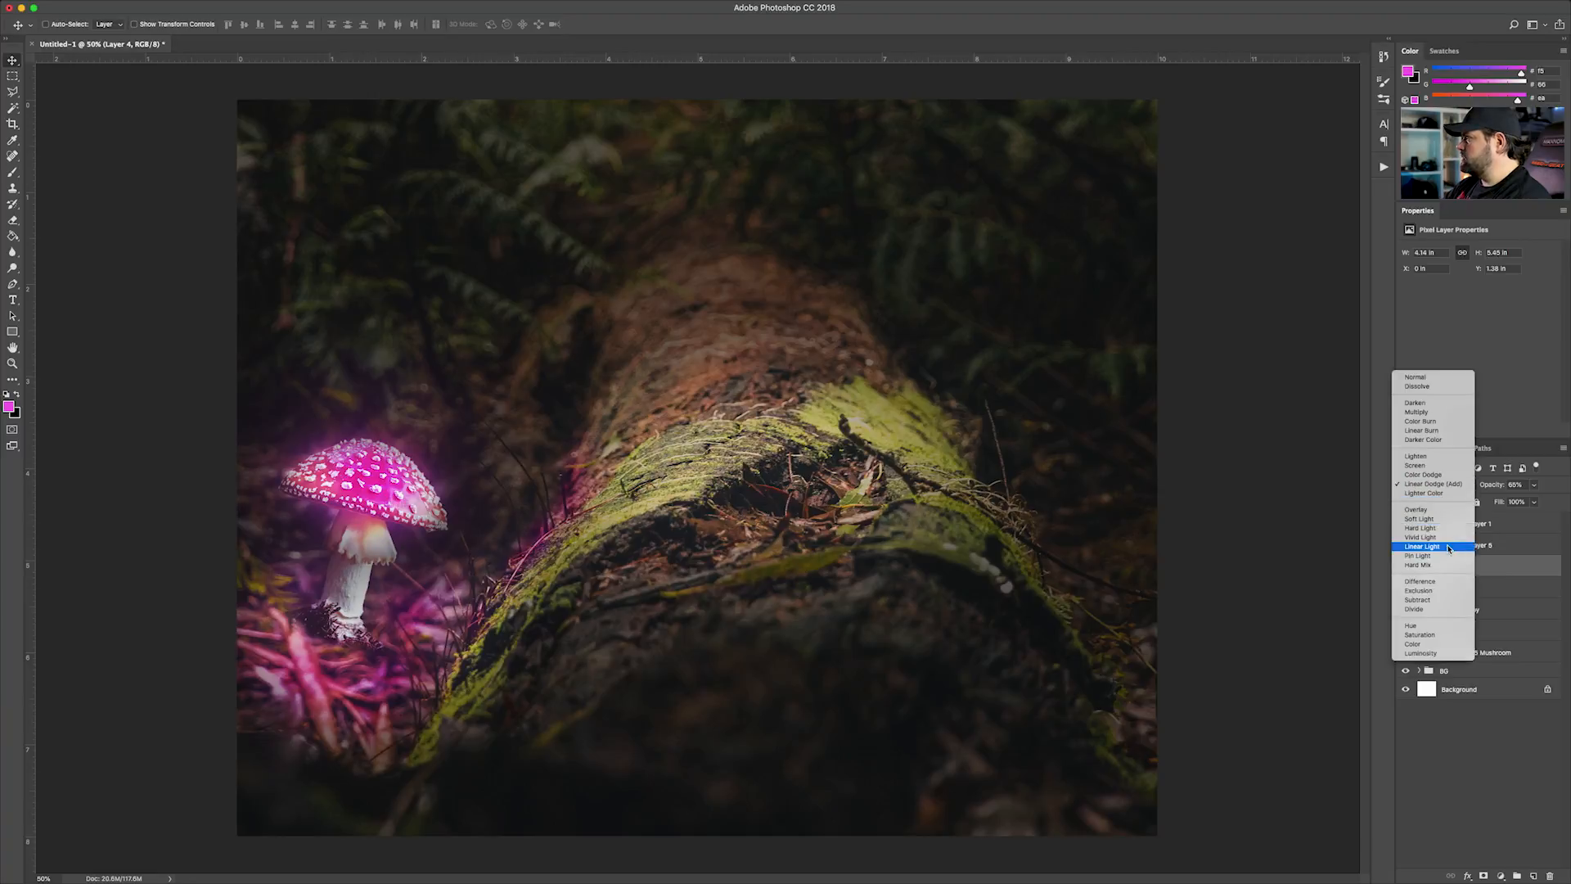
click(1442, 509)
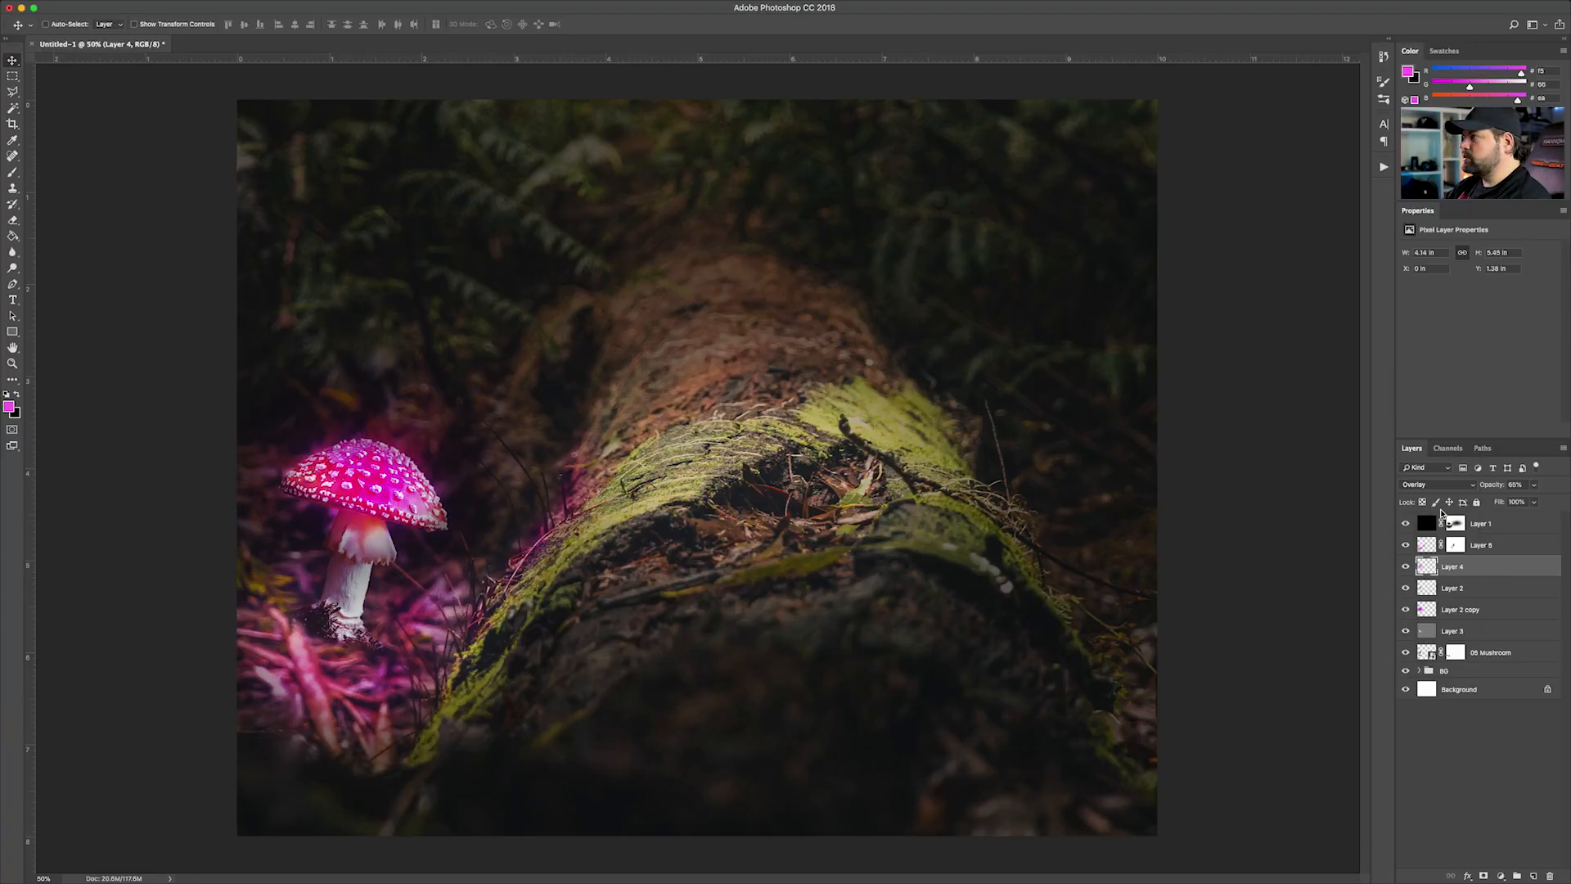
click(1453, 486)
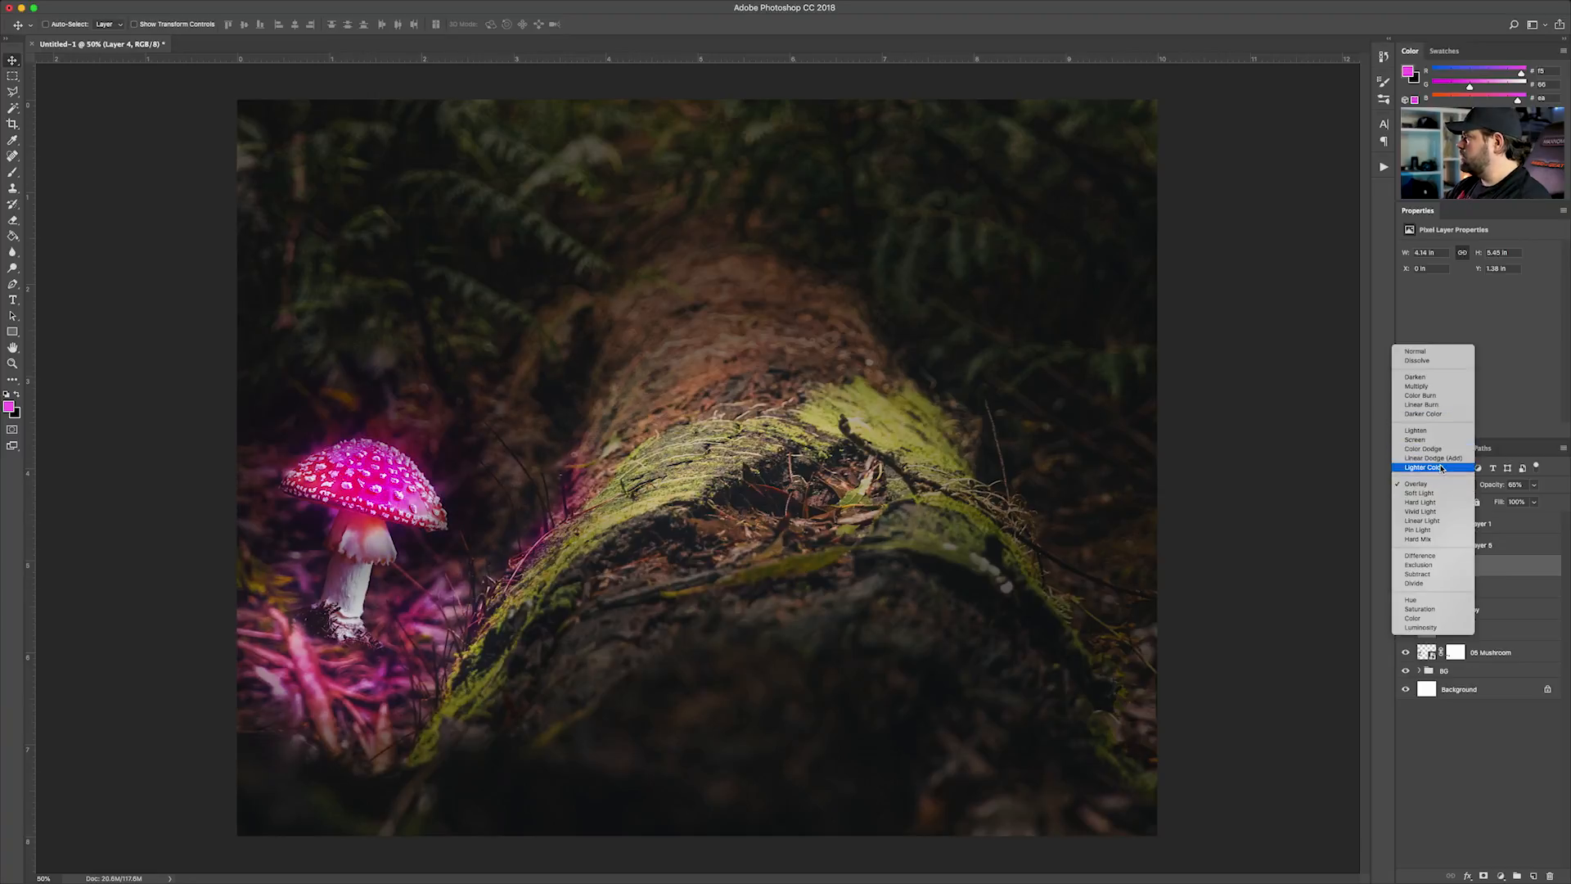
click(1442, 460)
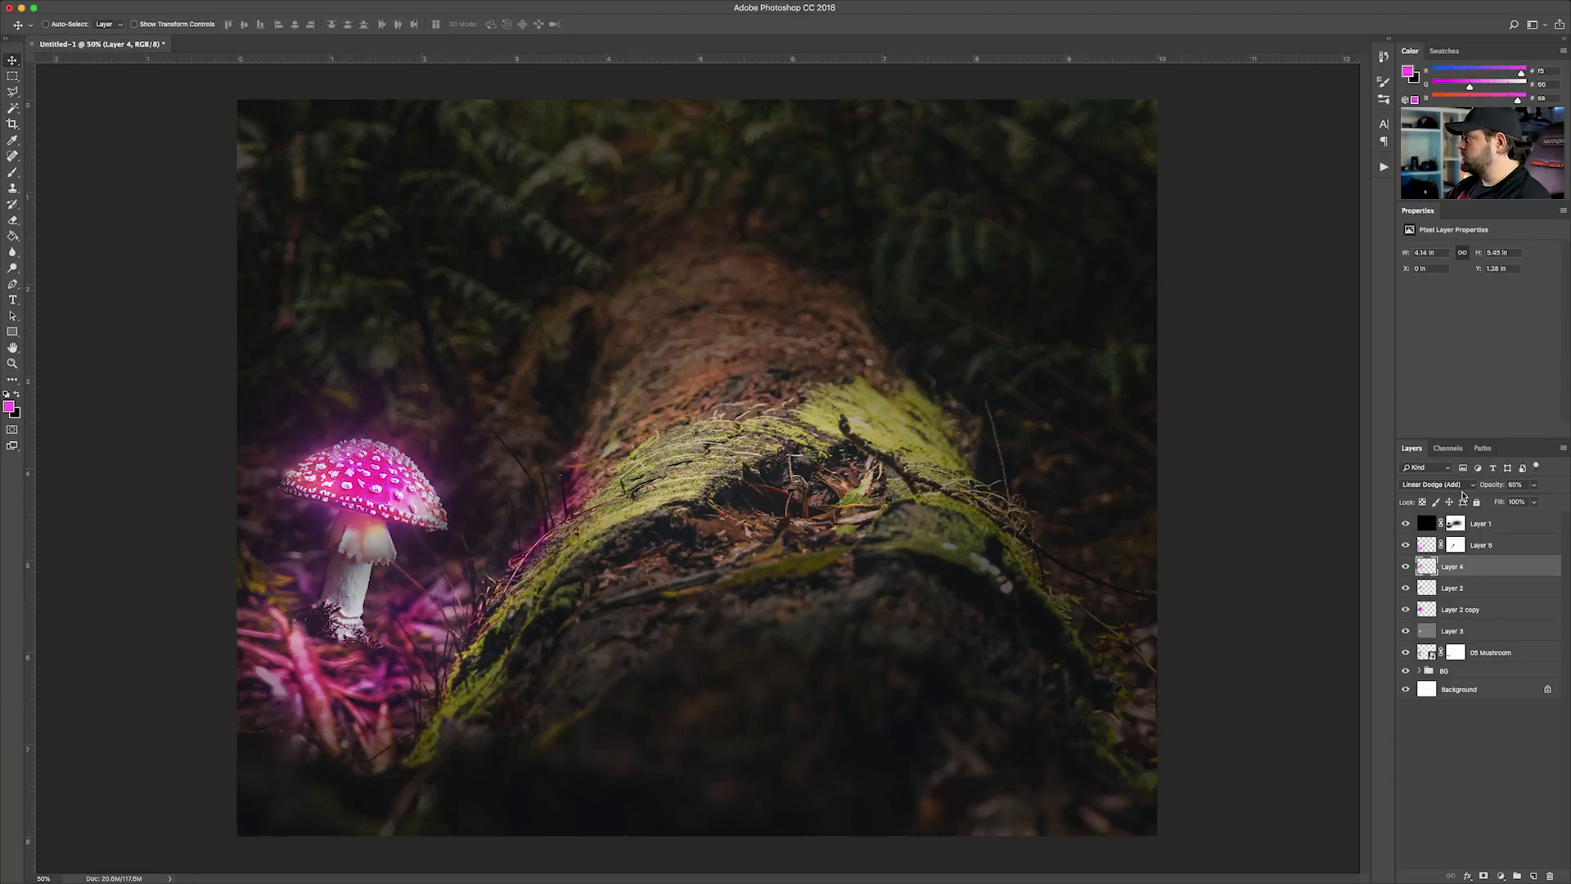
Compare Color Dodge with Linear Dodge (Add) on Layer 4 and set its blend mode to Color Dodge
click(1440, 485)
click(1442, 482)
click(1455, 489)
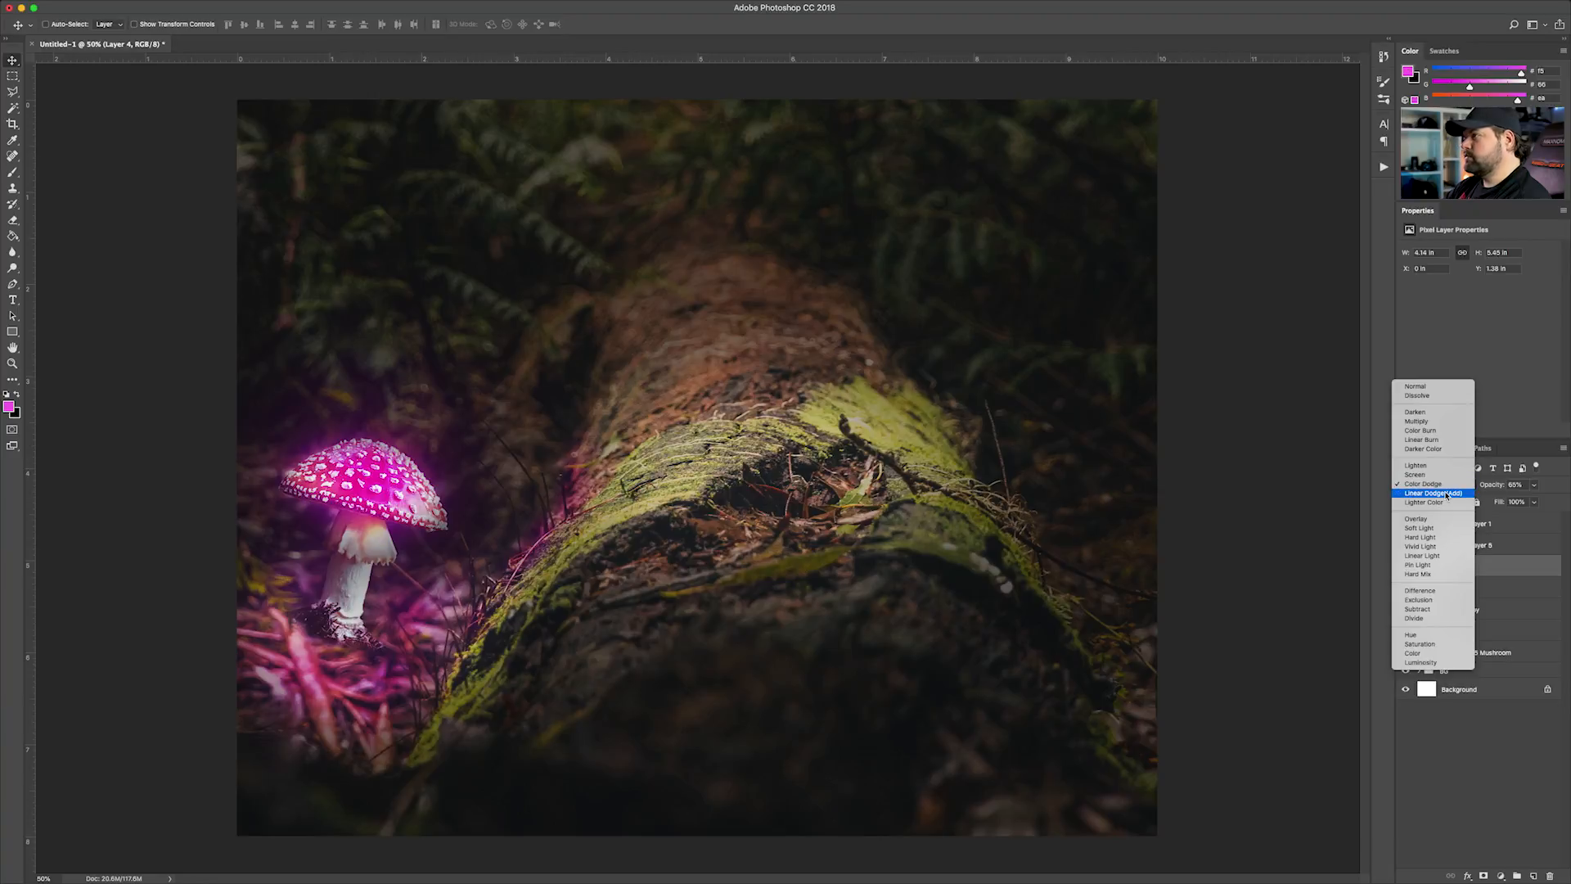
click(1447, 493)
click(1407, 567)
click(1407, 567)
click(1447, 486)
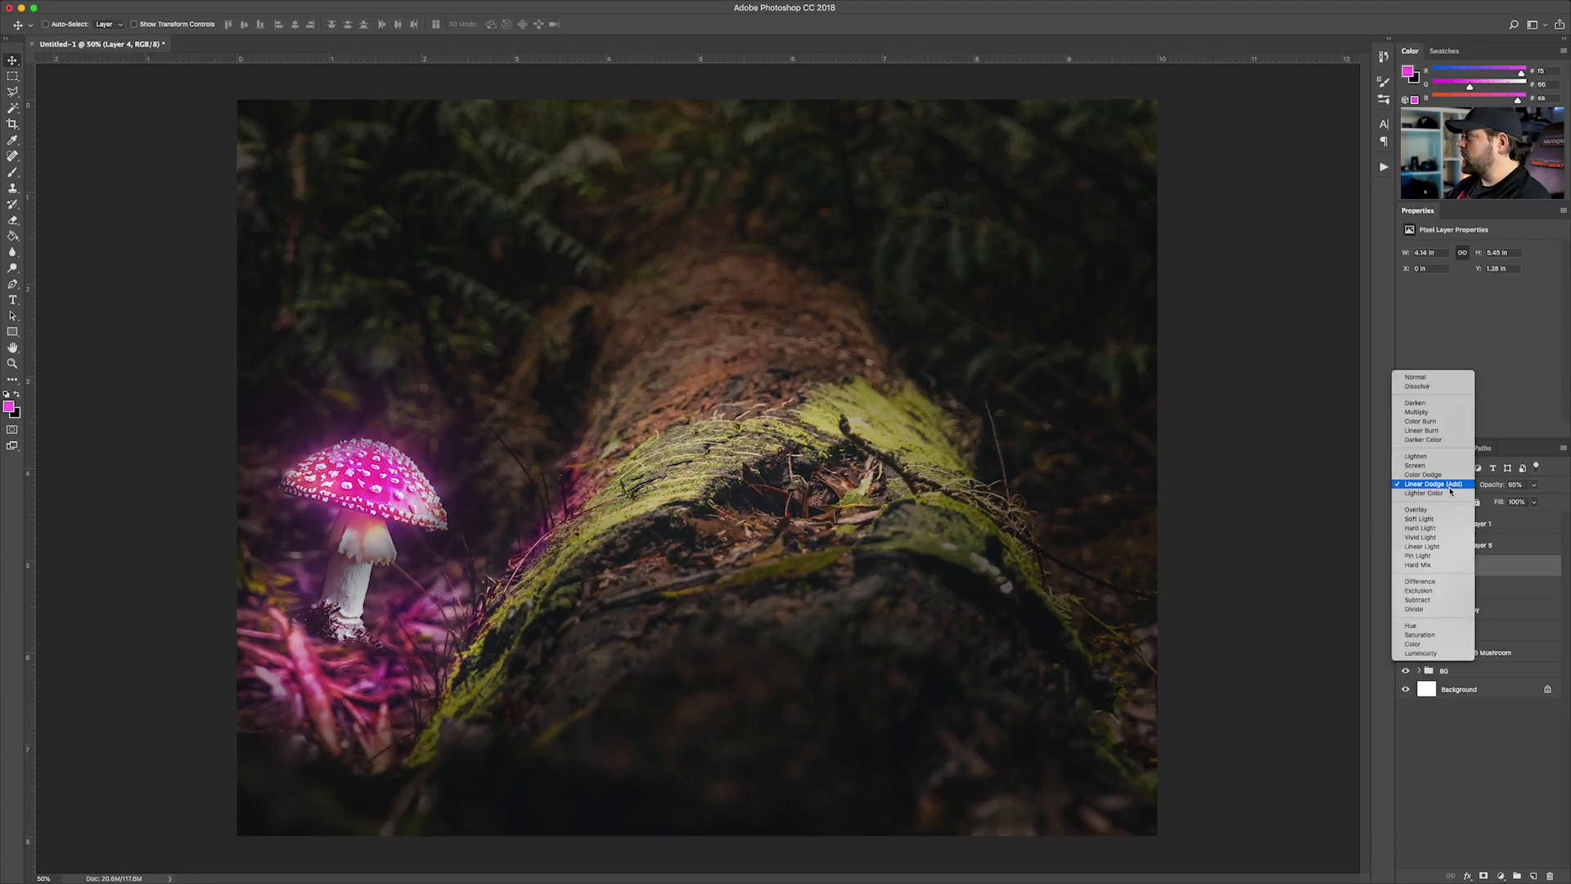
click(1442, 478)
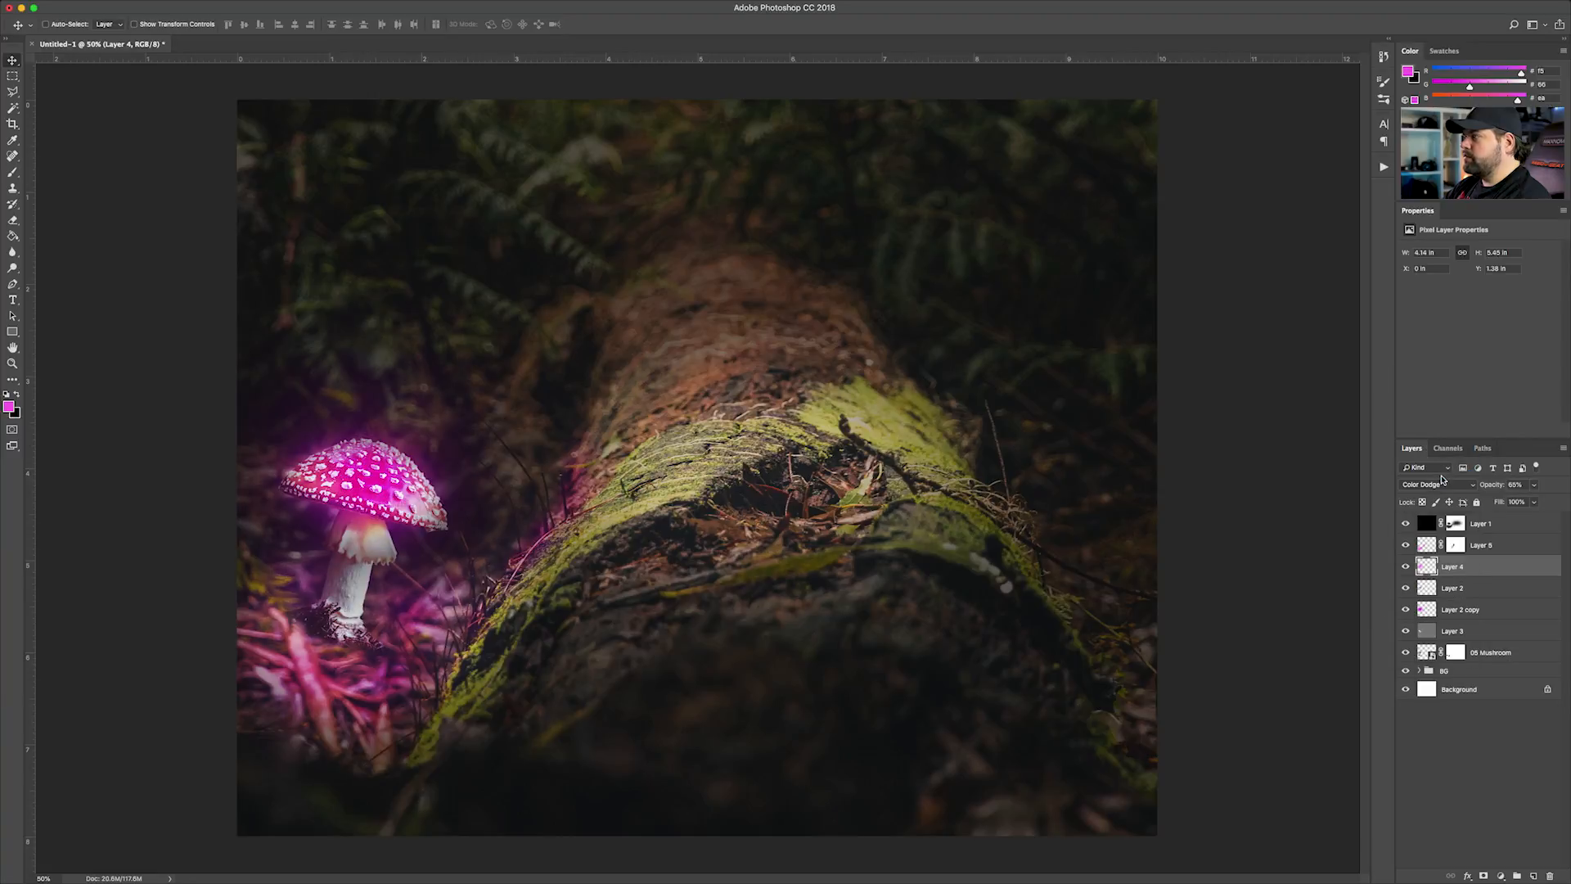
Compare the image with Layer 4 and Layer 2 copy each hidden and shown
click(1405, 567)
click(1406, 567)
click(1406, 567)
click(1406, 567)
key(super+minus)
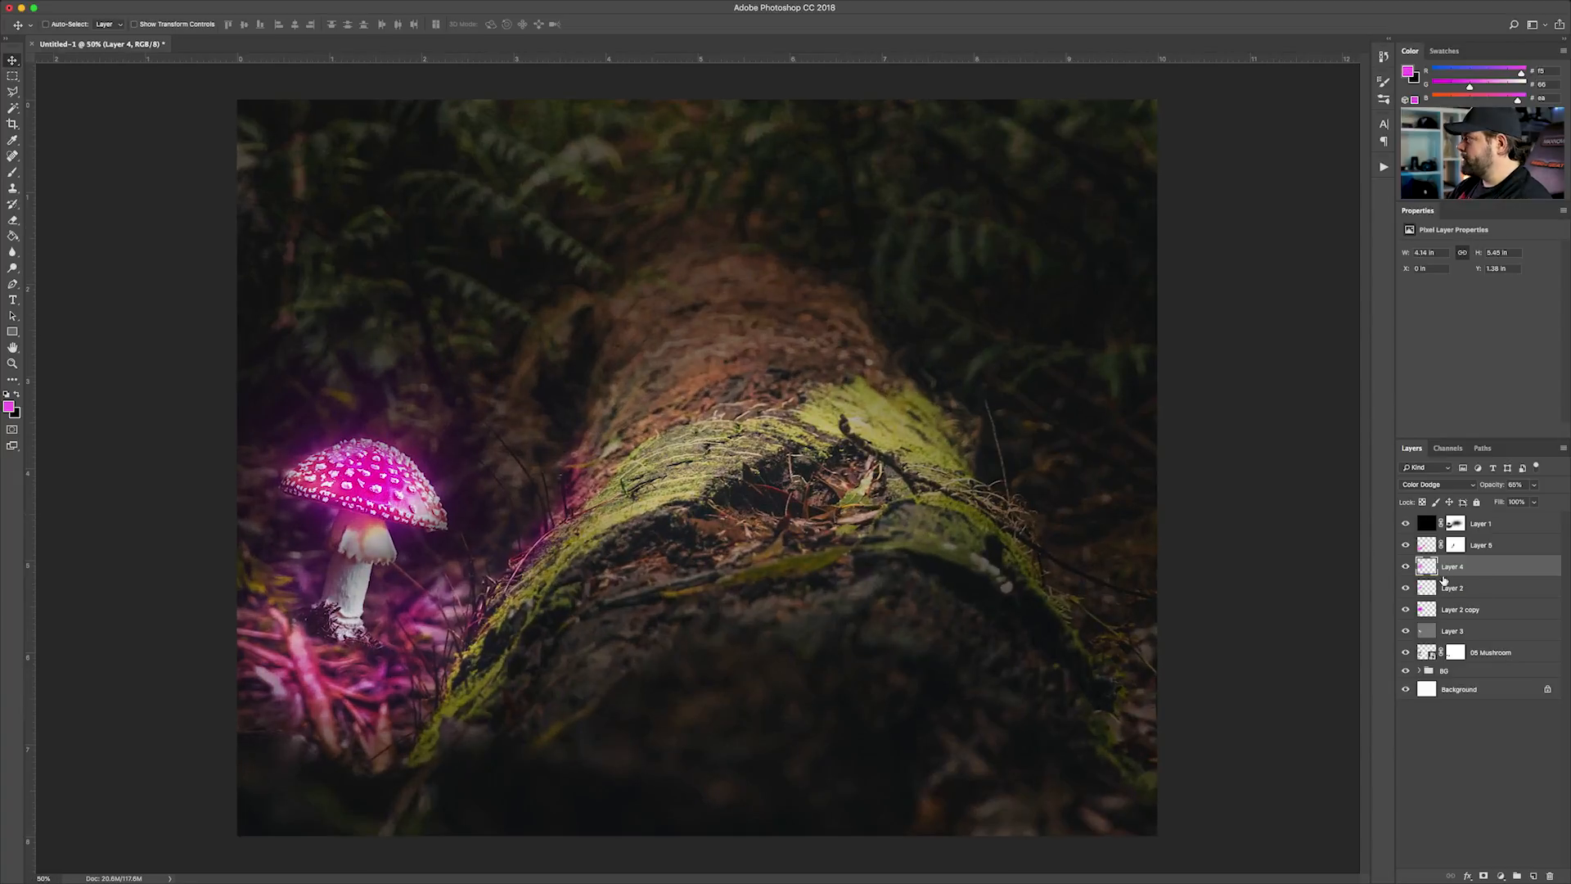
click(1449, 609)
click(1404, 609)
click(1404, 610)
Enlarge the glow on Layer 2 to about 175% width and 140% height, and reposition it around the mushroom
click(1451, 587)
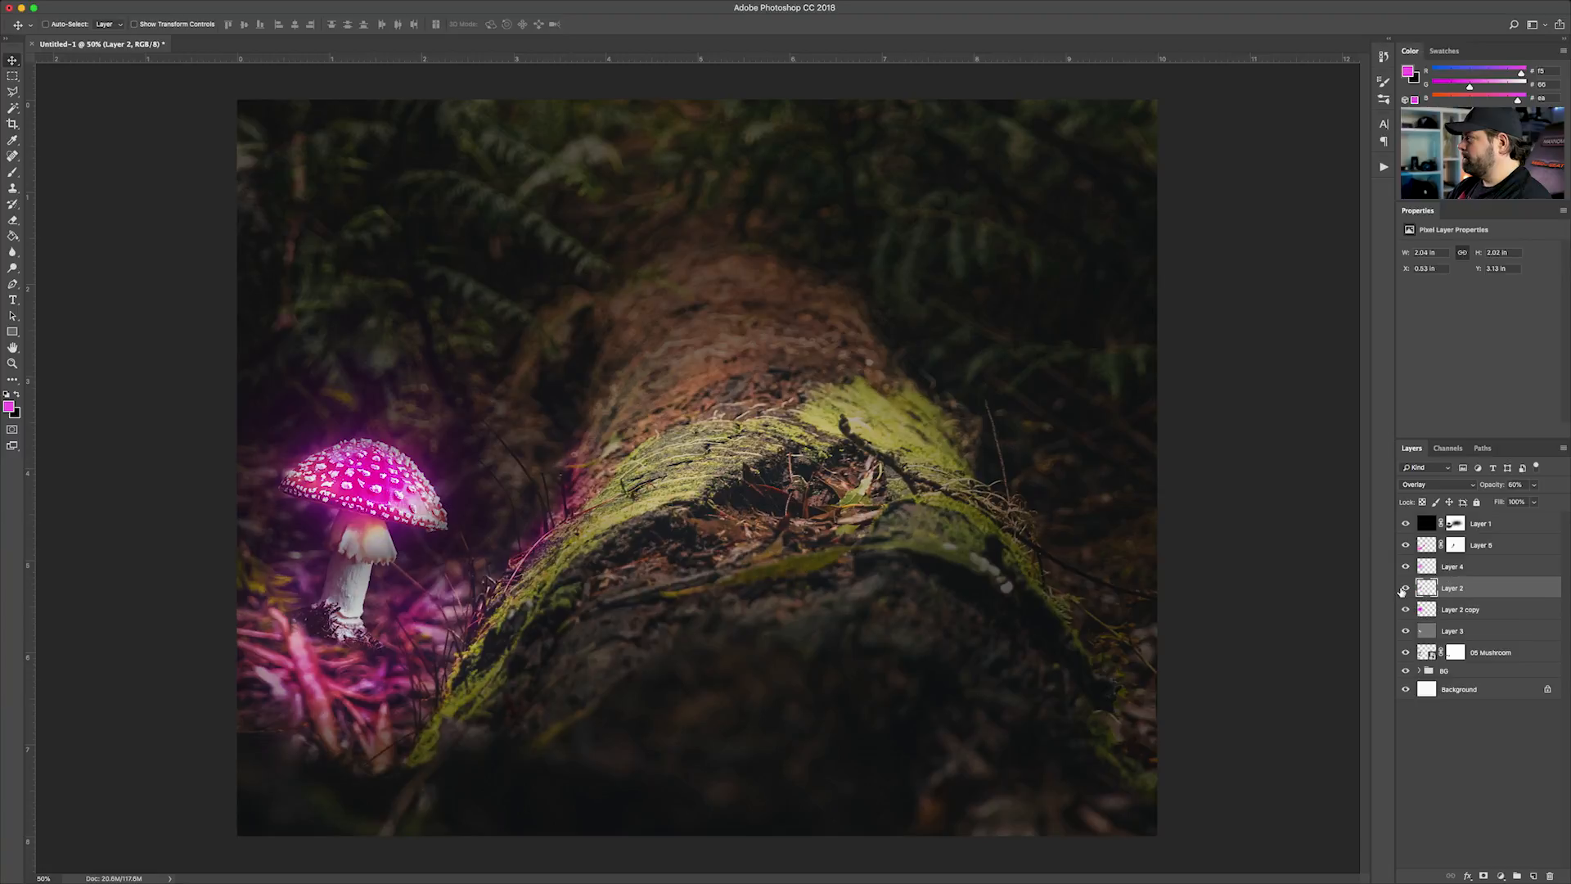
key(super+t)
drag(503, 415, 540, 382)
drag(459, 443, 483, 462)
drag(267, 495, 211, 460)
drag(424, 479, 419, 473)
key(Return)
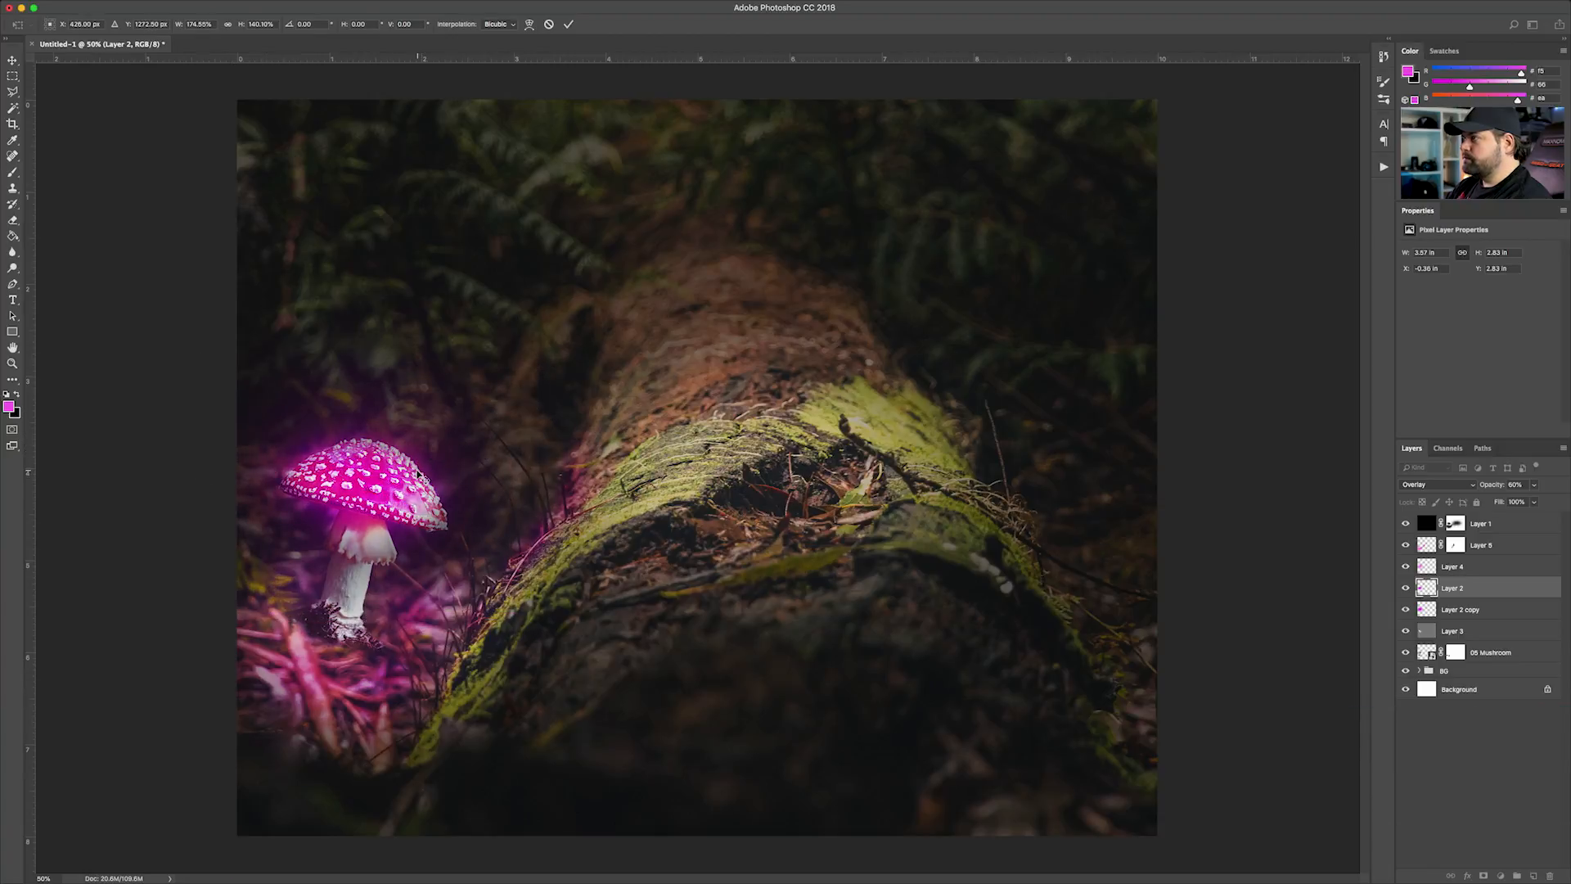
key(super+minus)
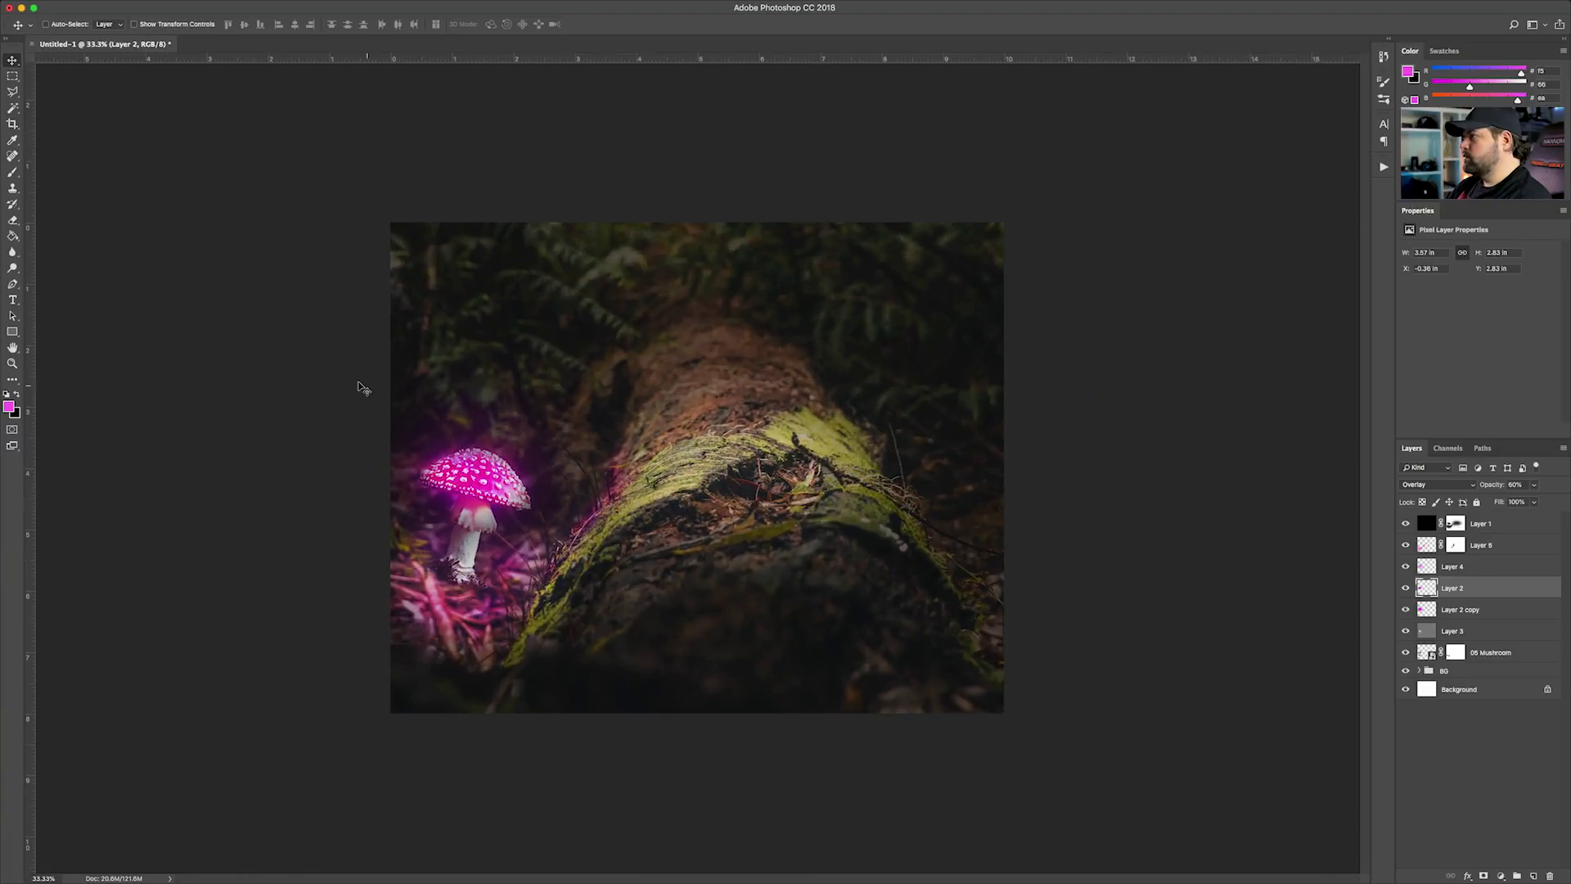
key(super+plus)
drag(389, 472, 429, 455)
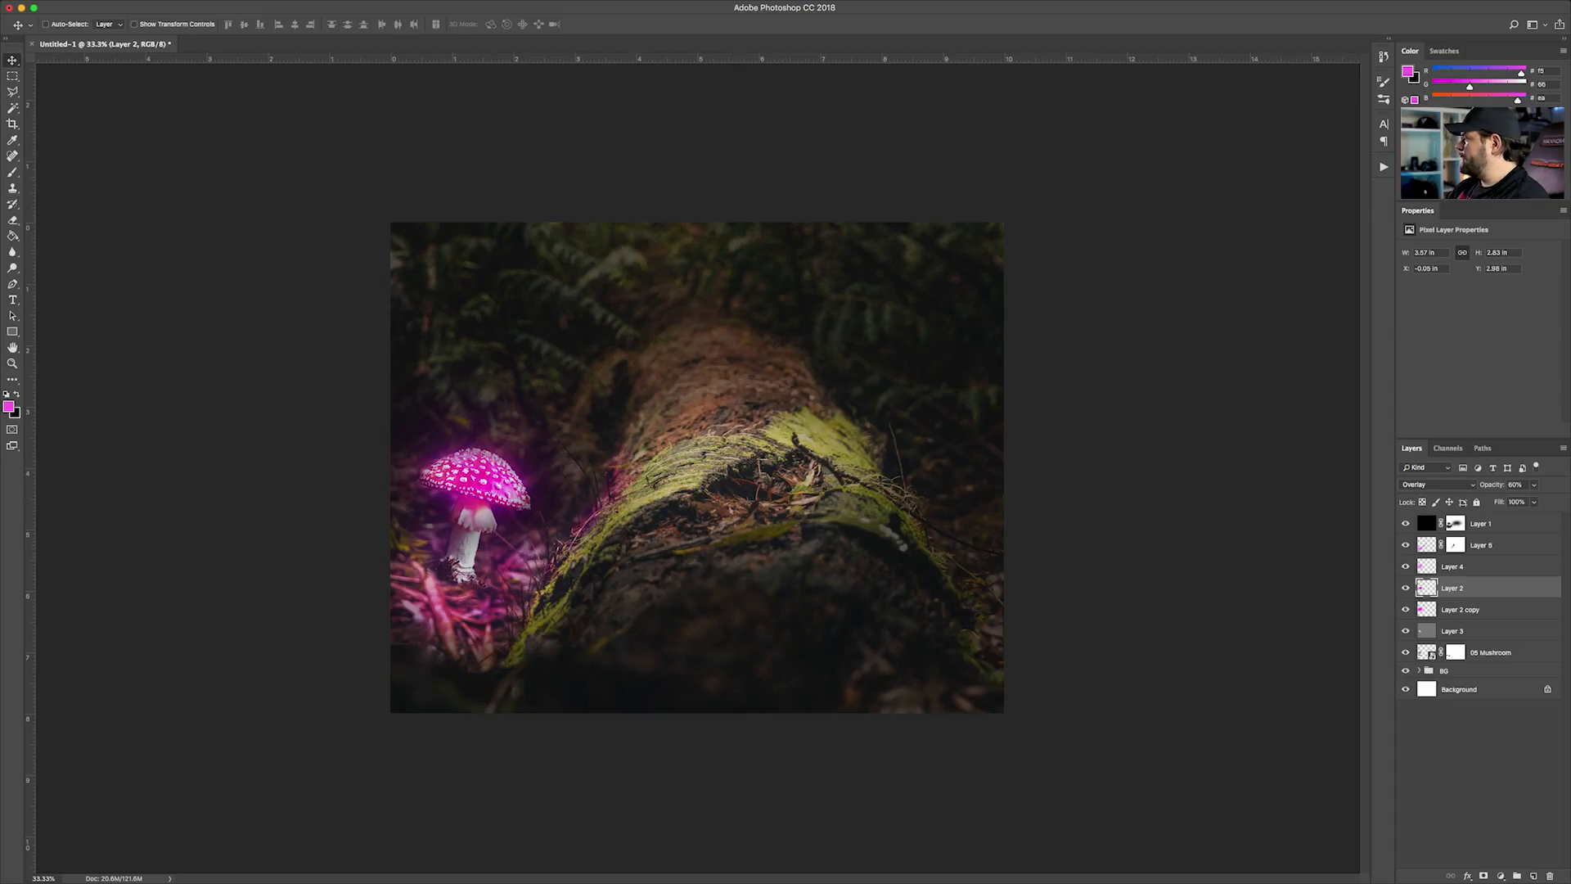
Select the mask of Layer 1 with the Eraser and examine the magenta light between the mushroom and the log up close
click(1456, 526)
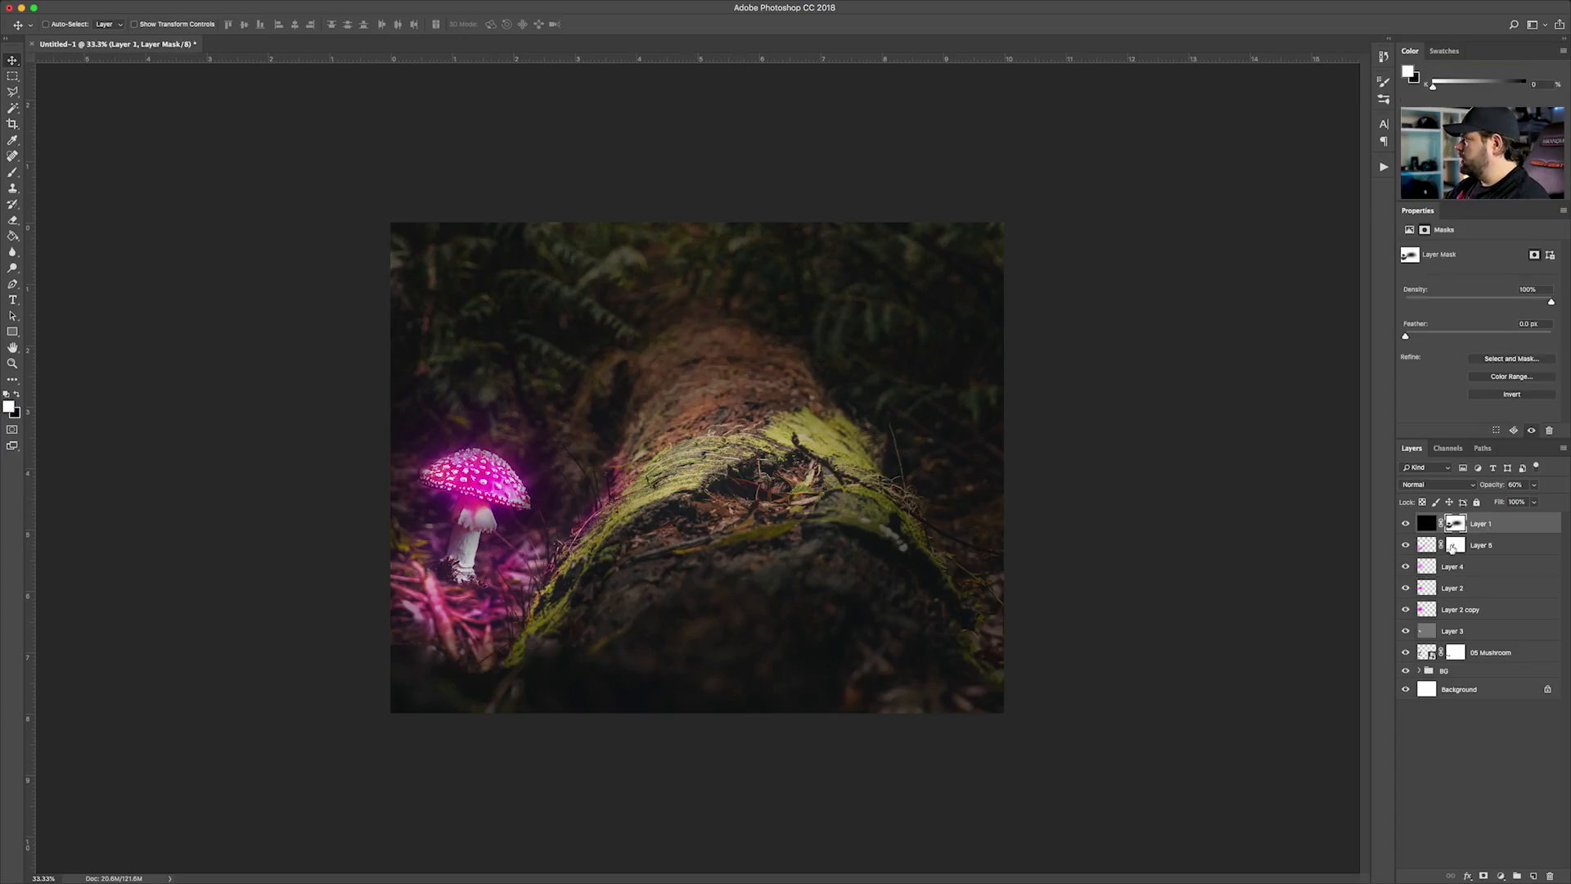
key(e)
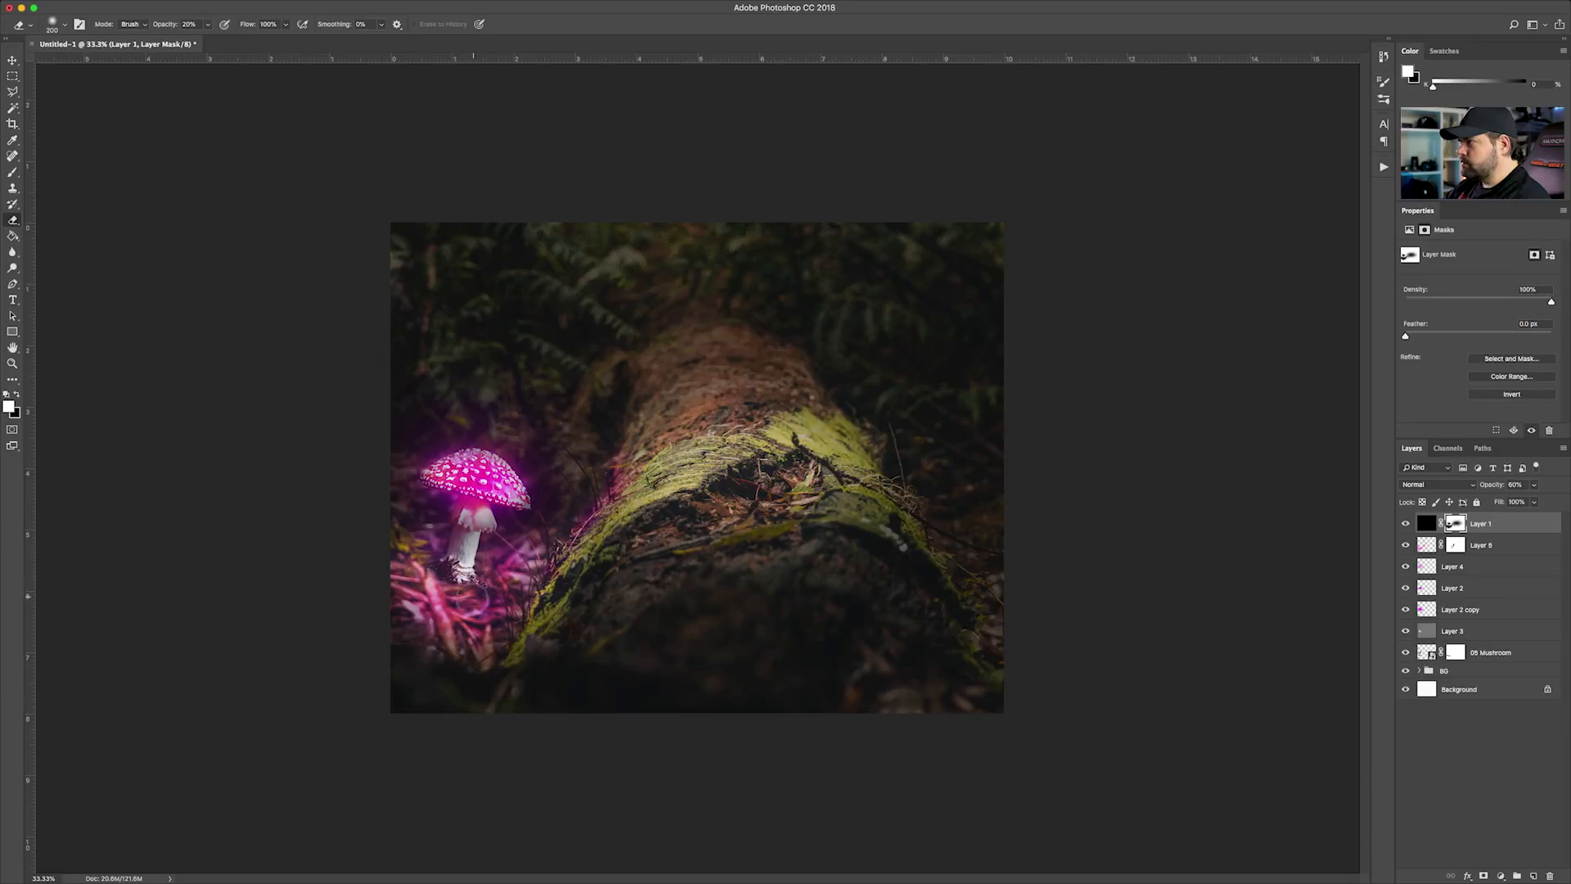
key(super+plus)
key(super+plus)
key(super+plus)
drag(410, 608, 876, 448)
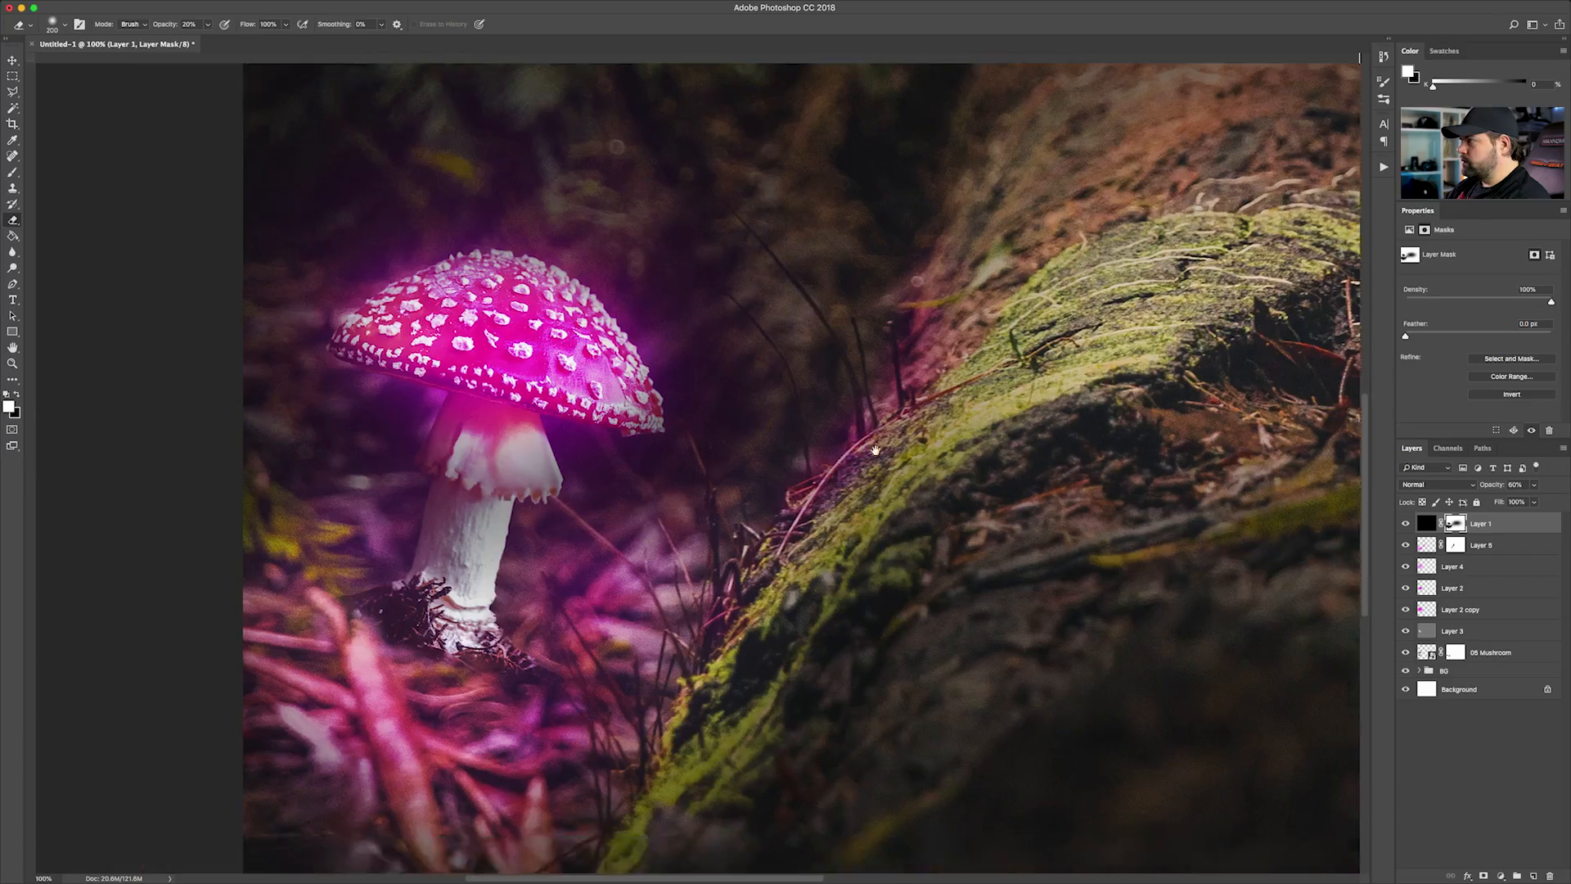
key(super+minus)
key(super+minus)
click(12, 60)
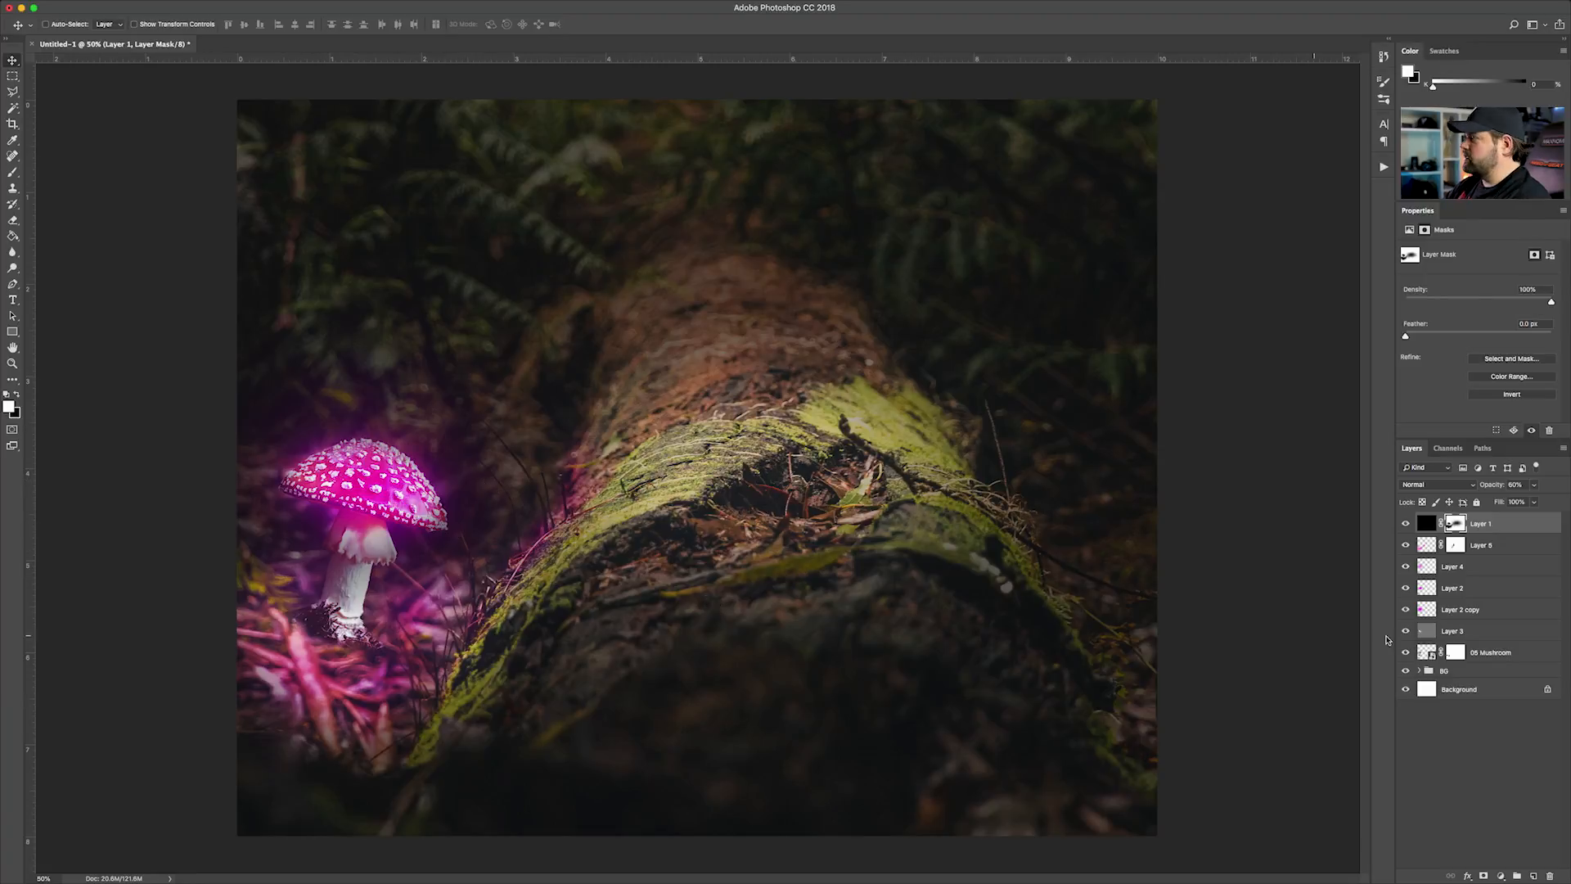
Apply a subtle Box Blur with a single-digit pixel radius to the 05 Mushroom layer
click(1506, 659)
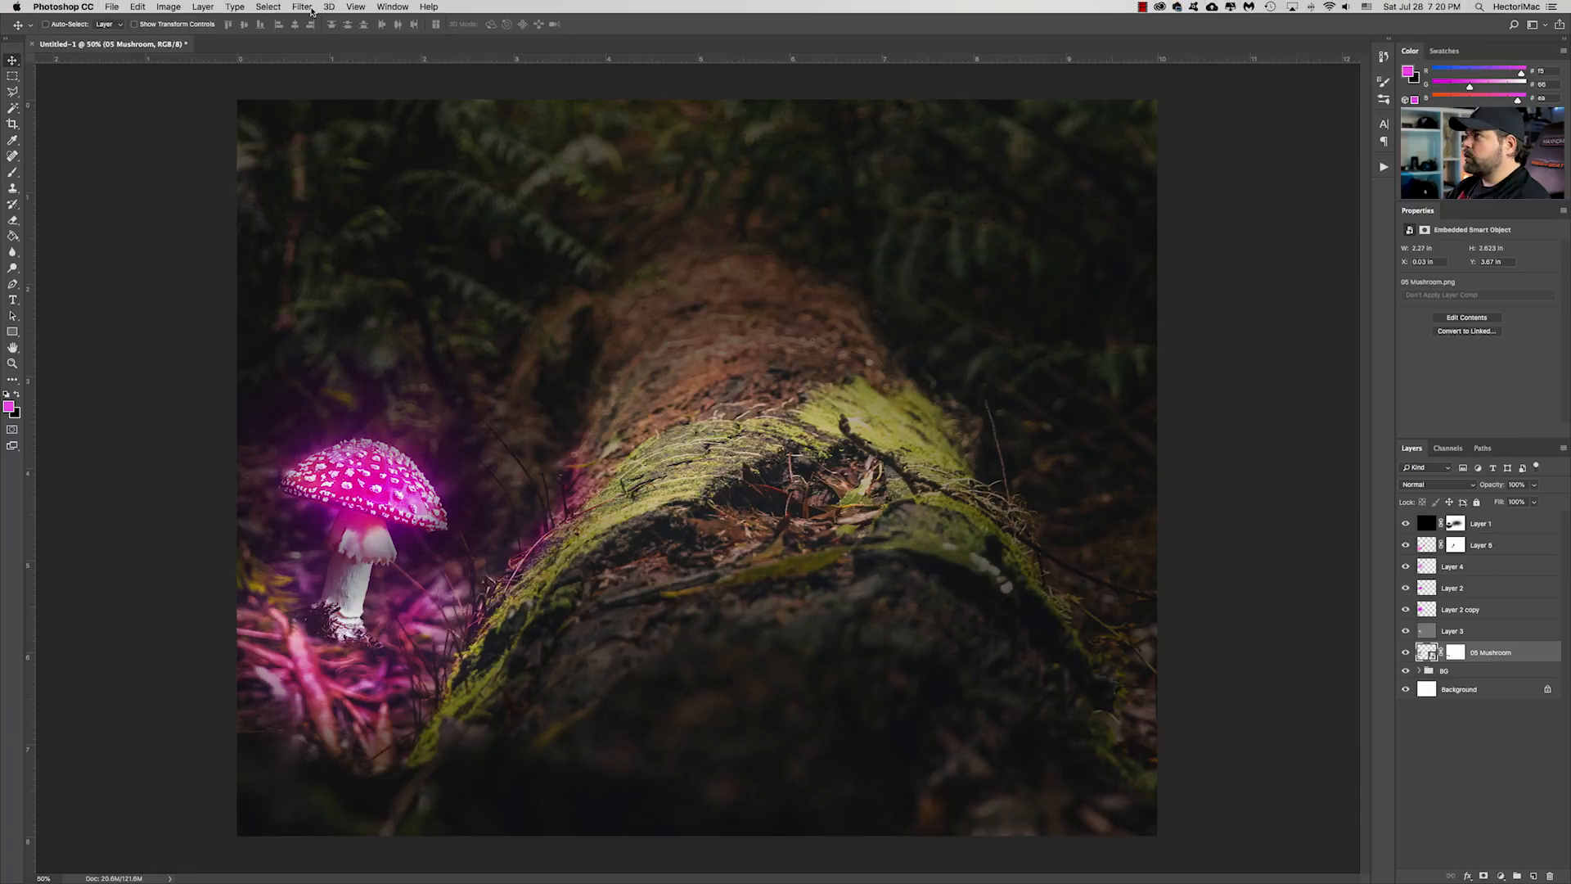
click(302, 6)
mouse_move(315, 153)
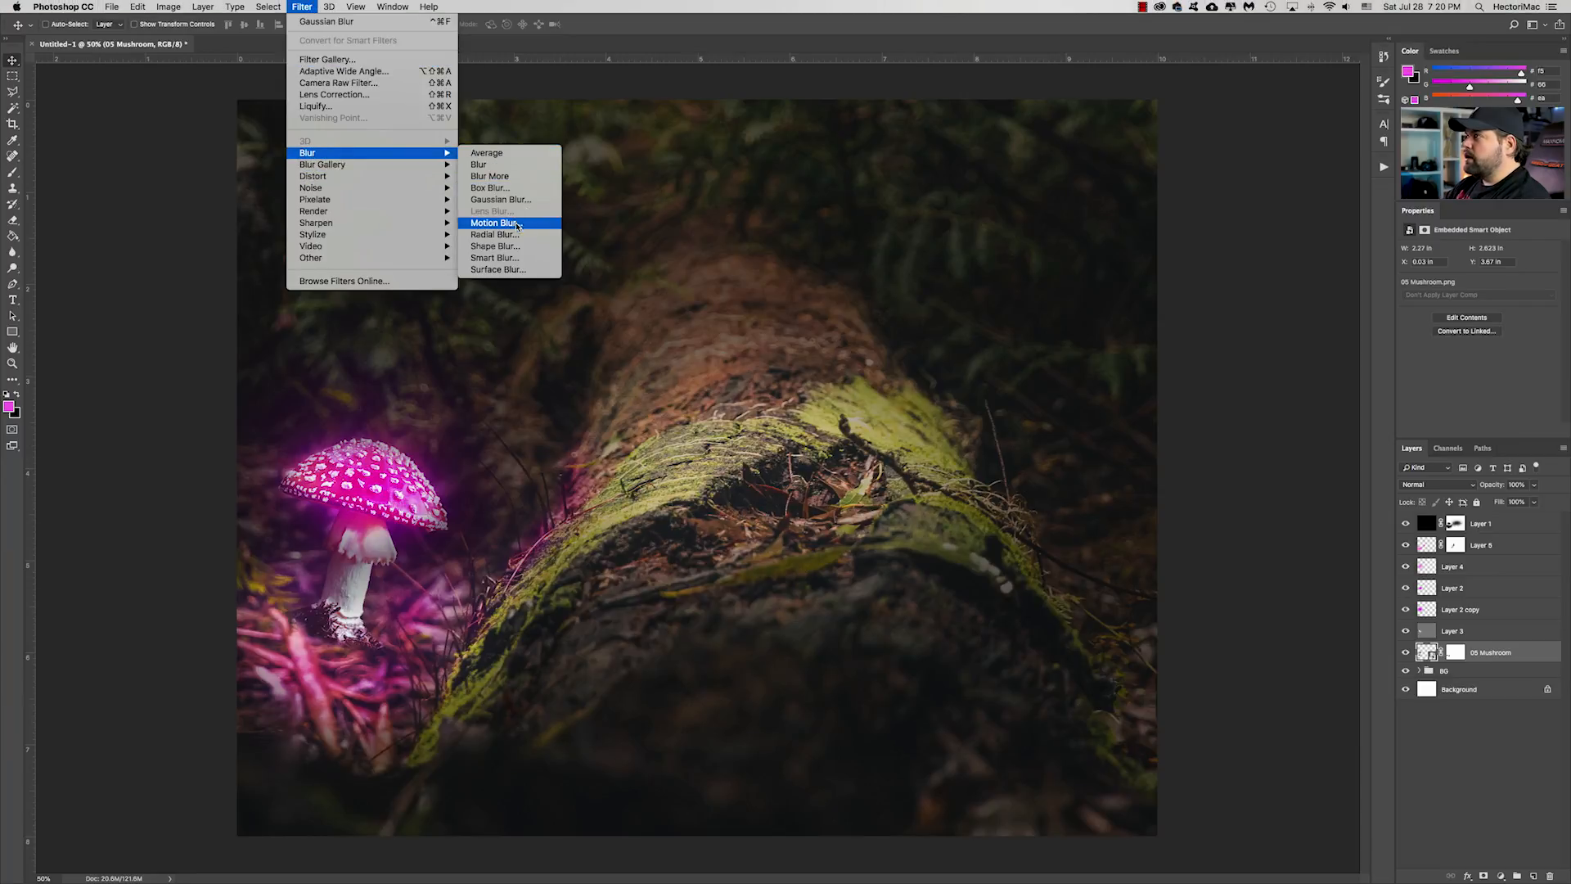
click(491, 188)
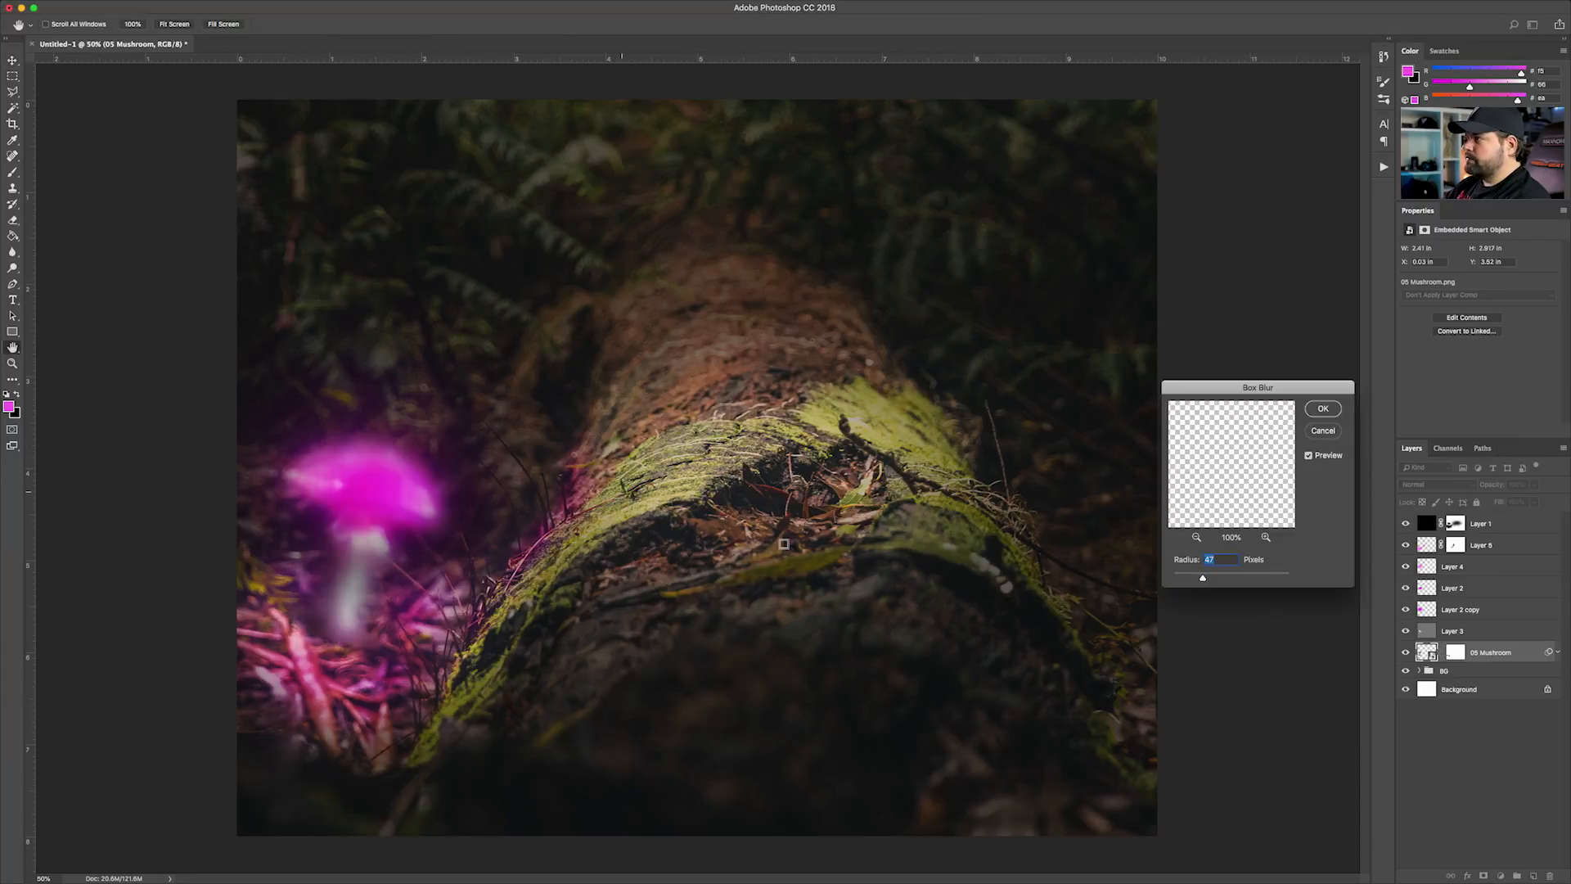
drag(1263, 387, 762, 383)
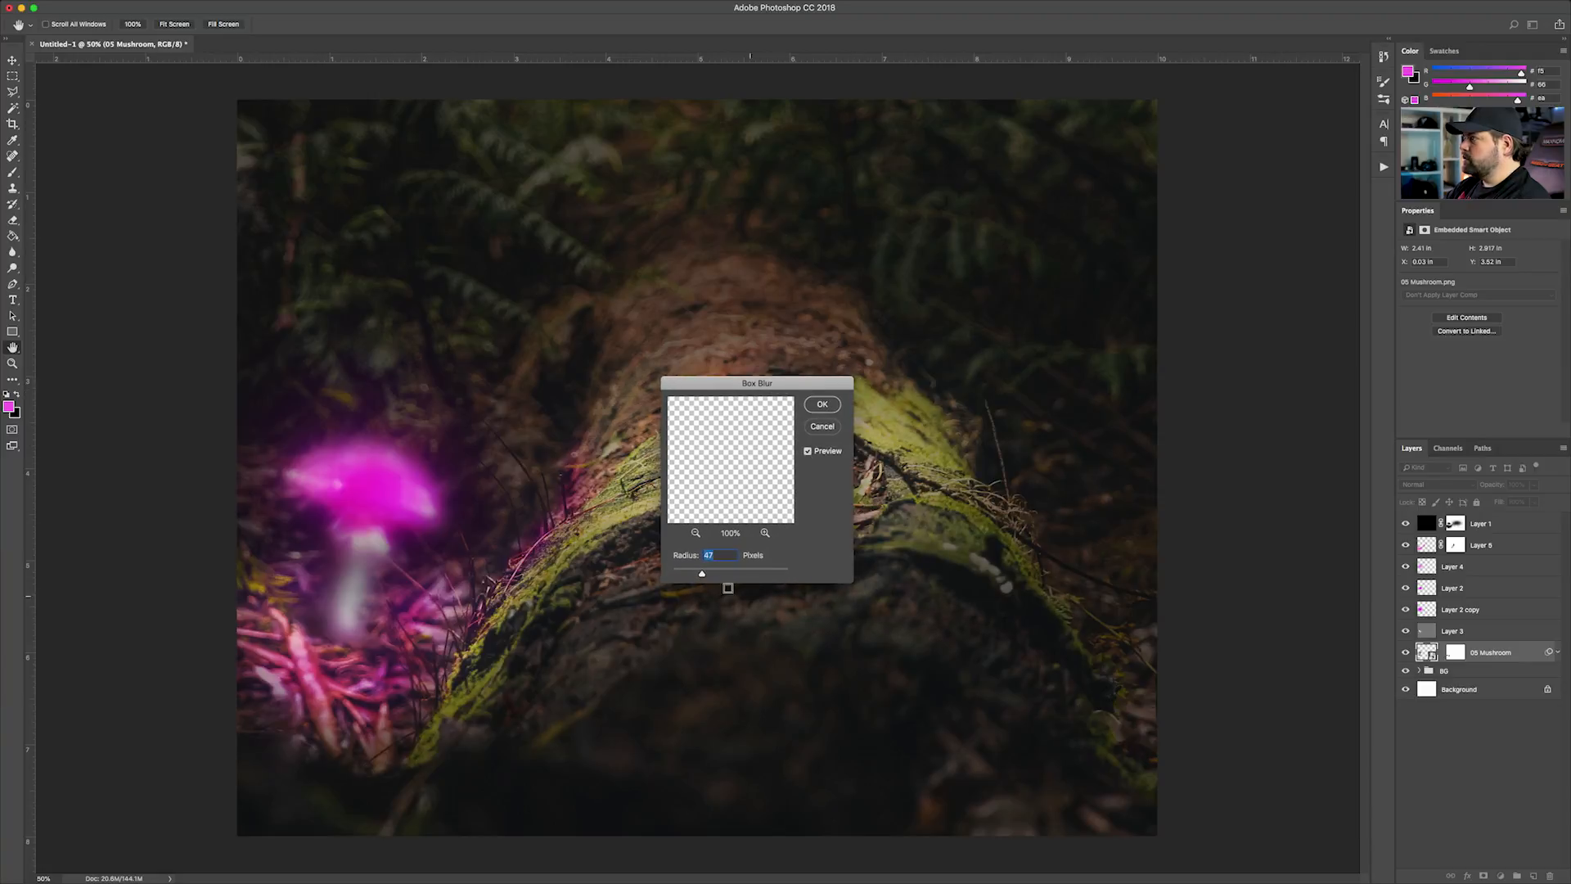
drag(686, 576, 678, 575)
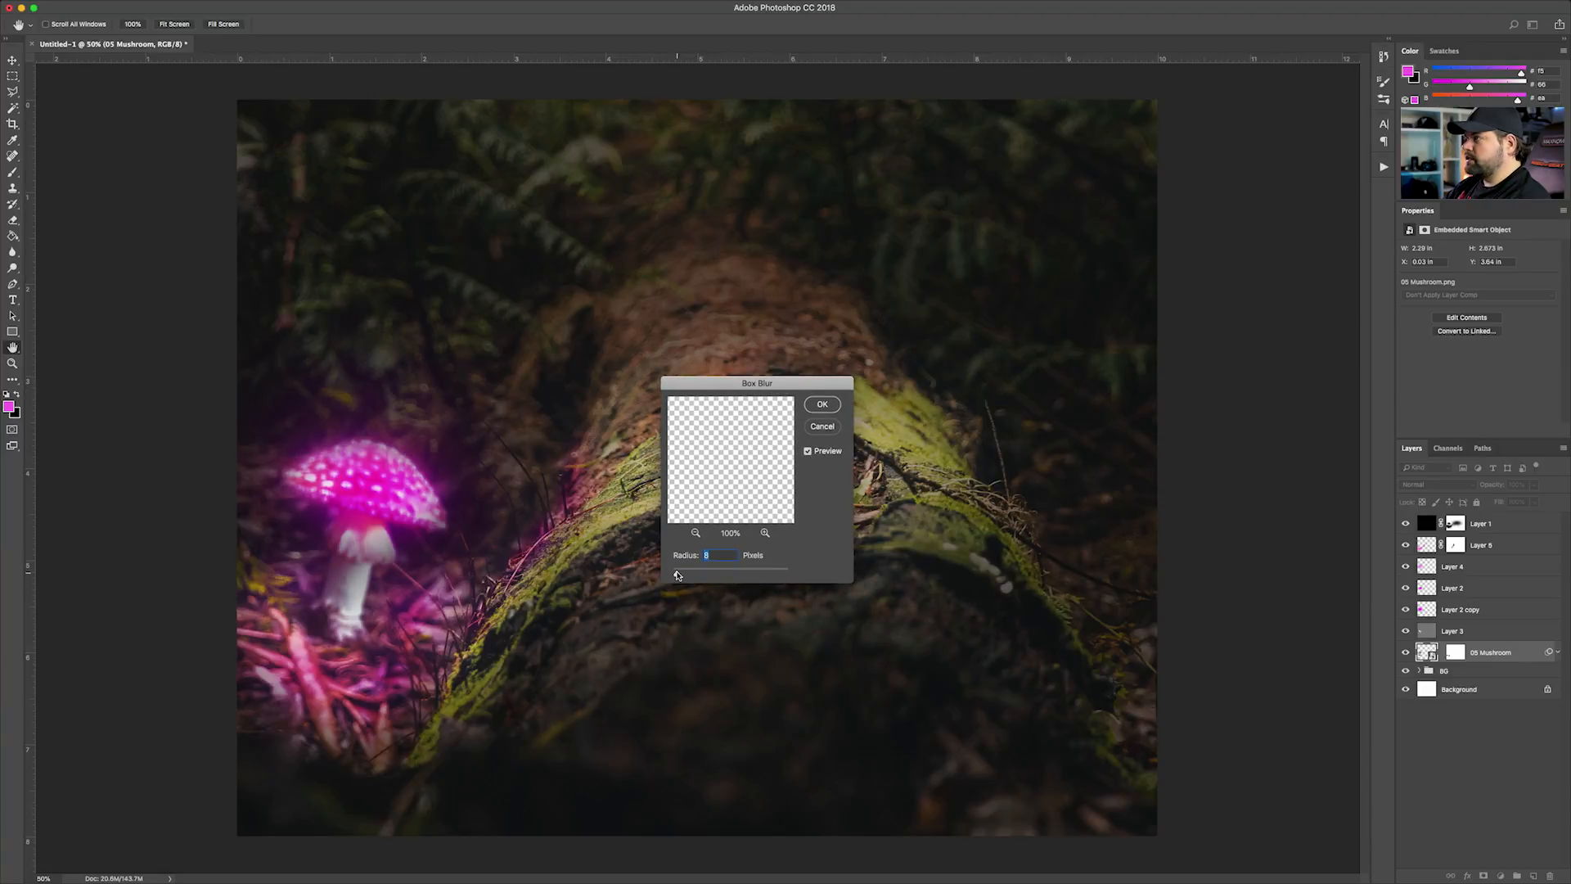
drag(677, 575, 676, 575)
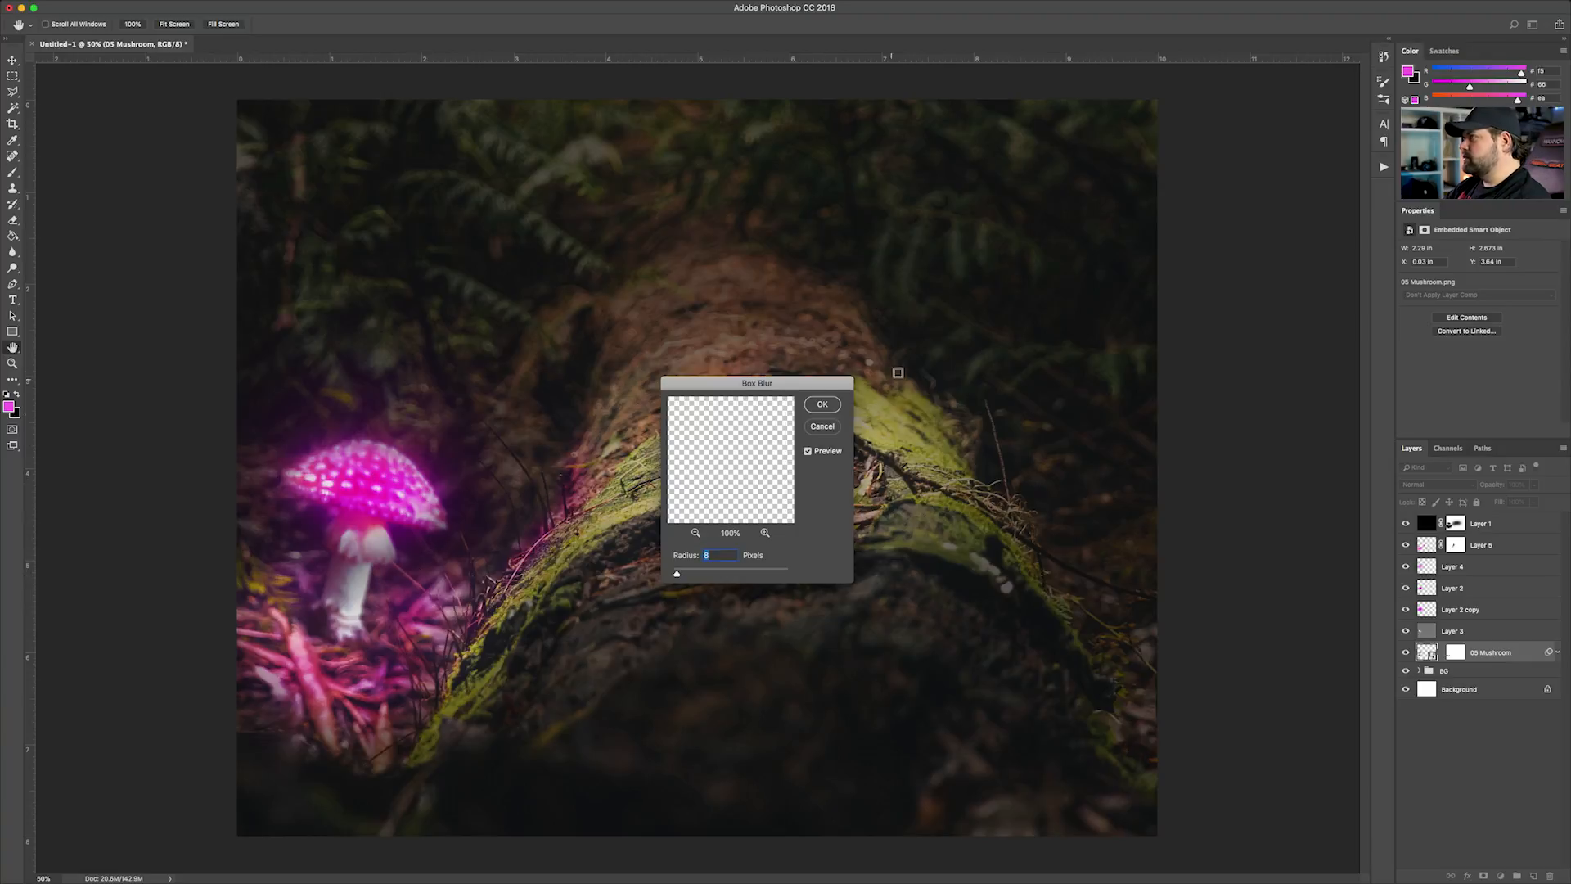
click(823, 405)
Convert Layer 2 copy to a smart object and copy the mushroom's Box Blur smart filter onto it
click(1559, 652)
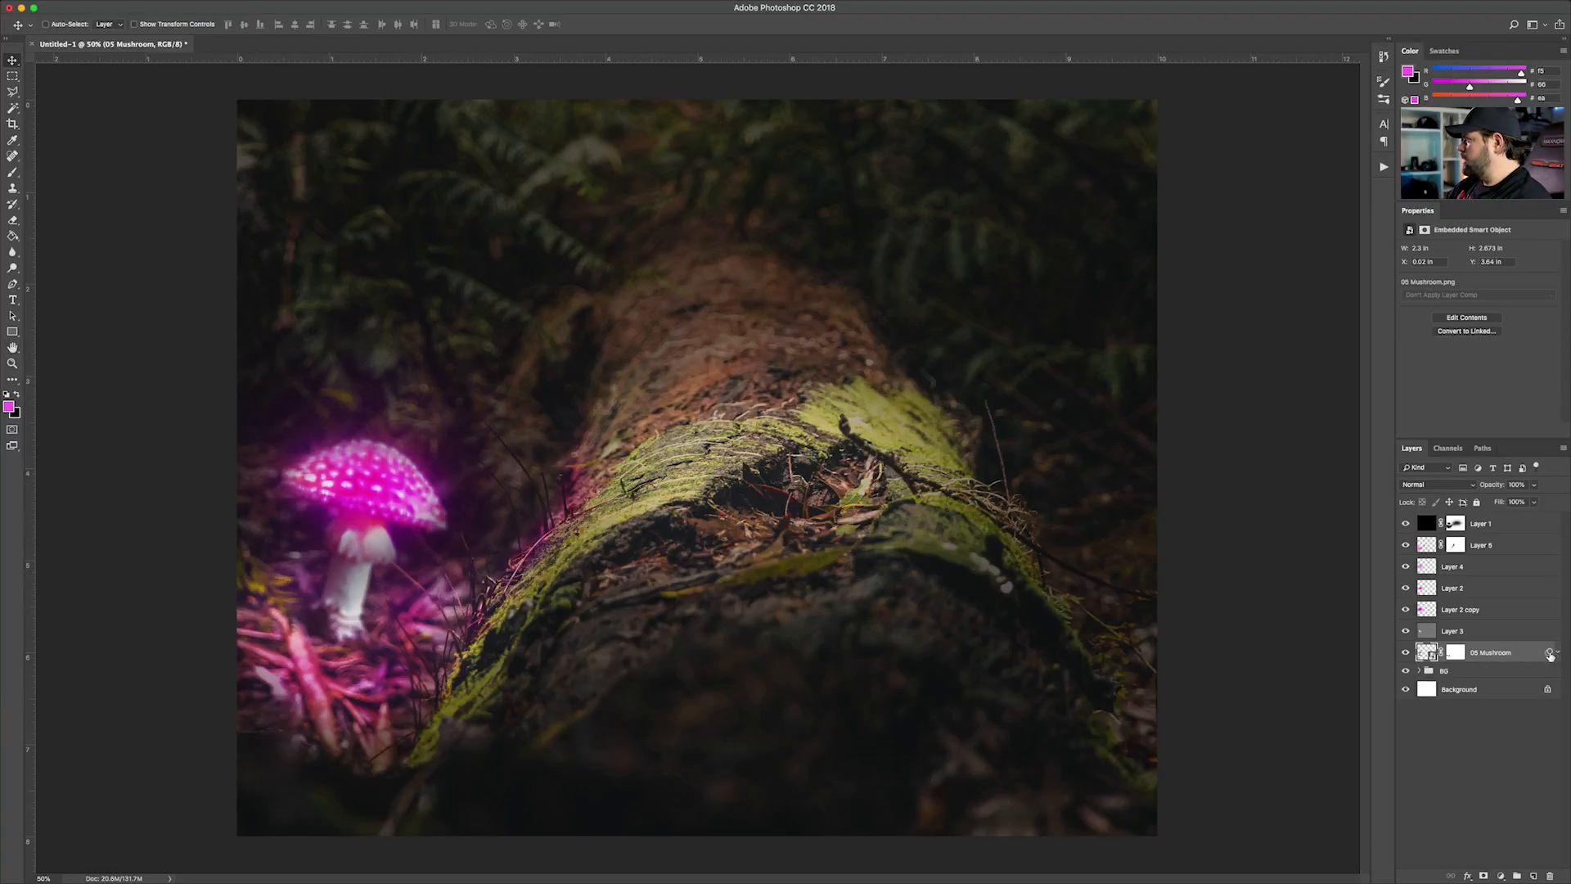
click(1559, 653)
drag(1463, 689, 1457, 611)
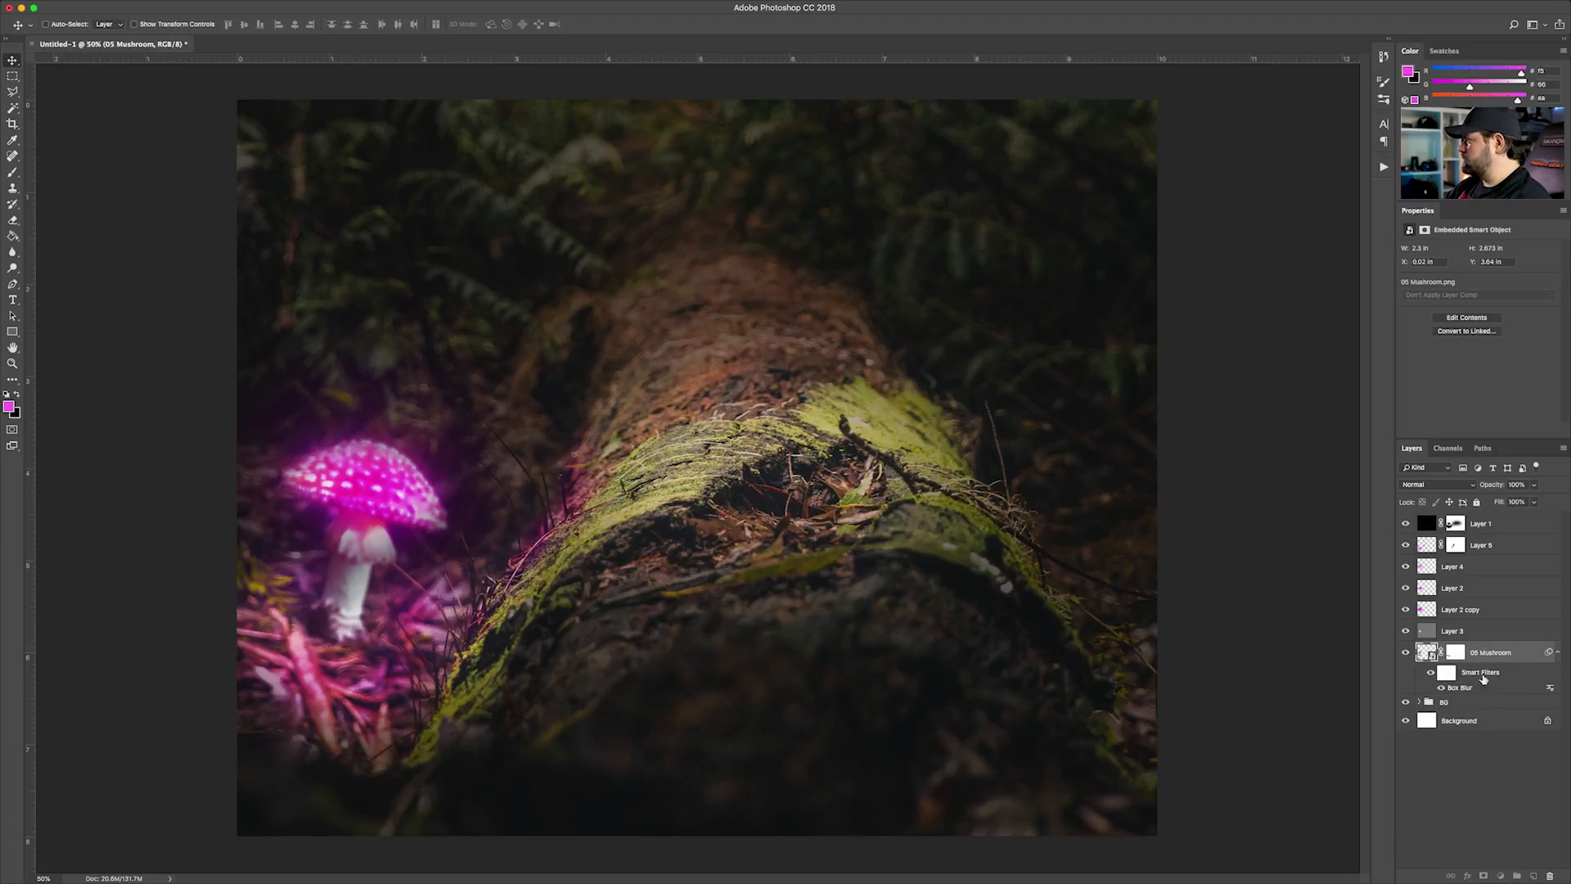
right_click(1450, 615)
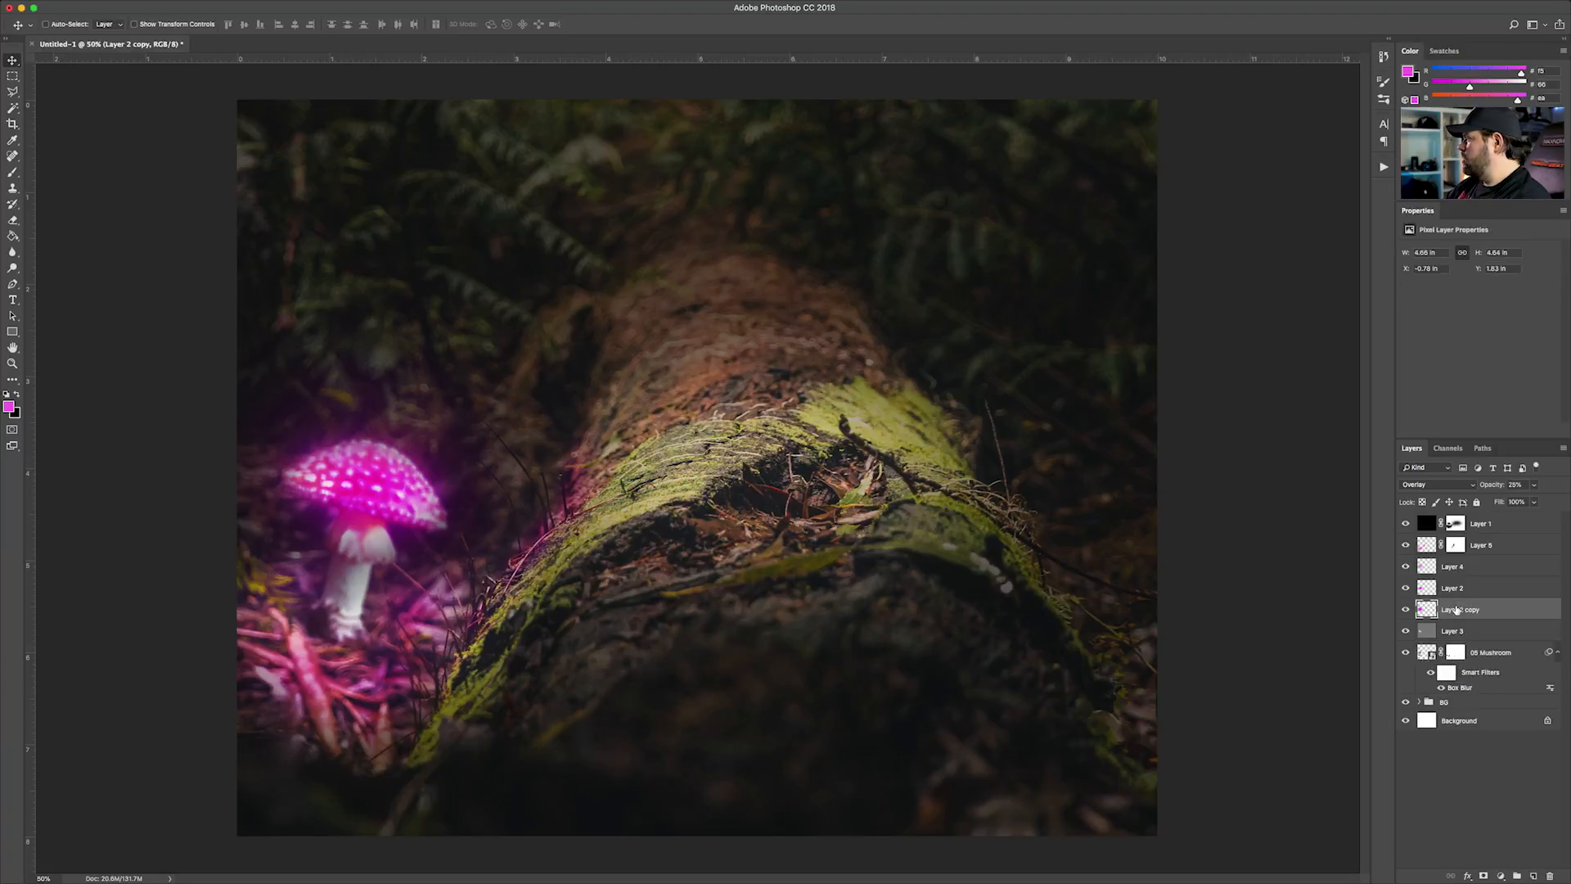
click(1343, 514)
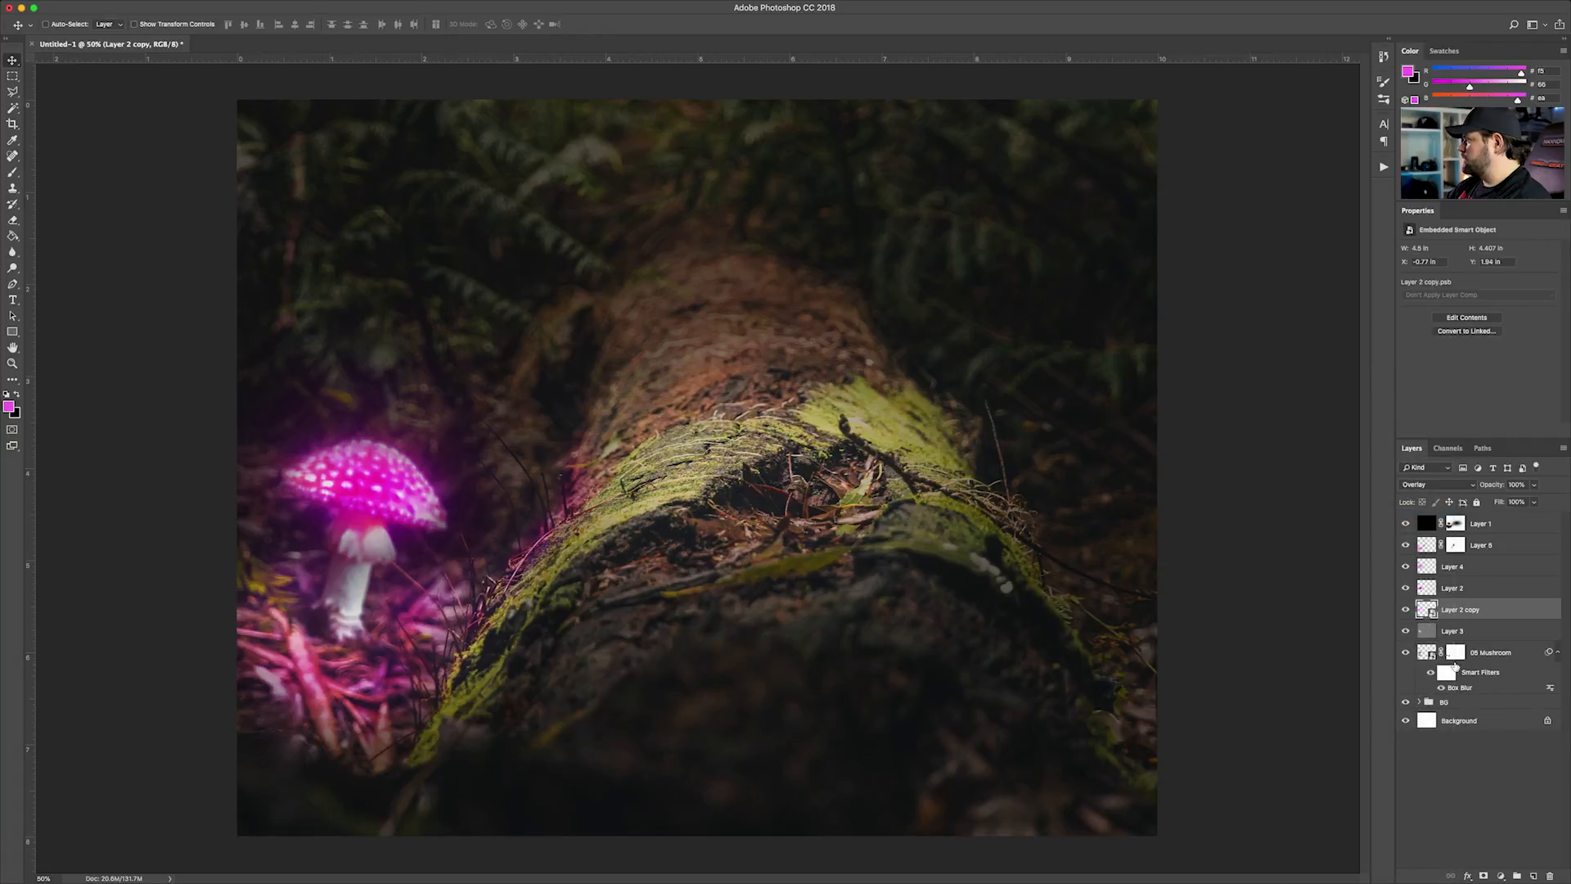
drag(1456, 689, 1460, 617)
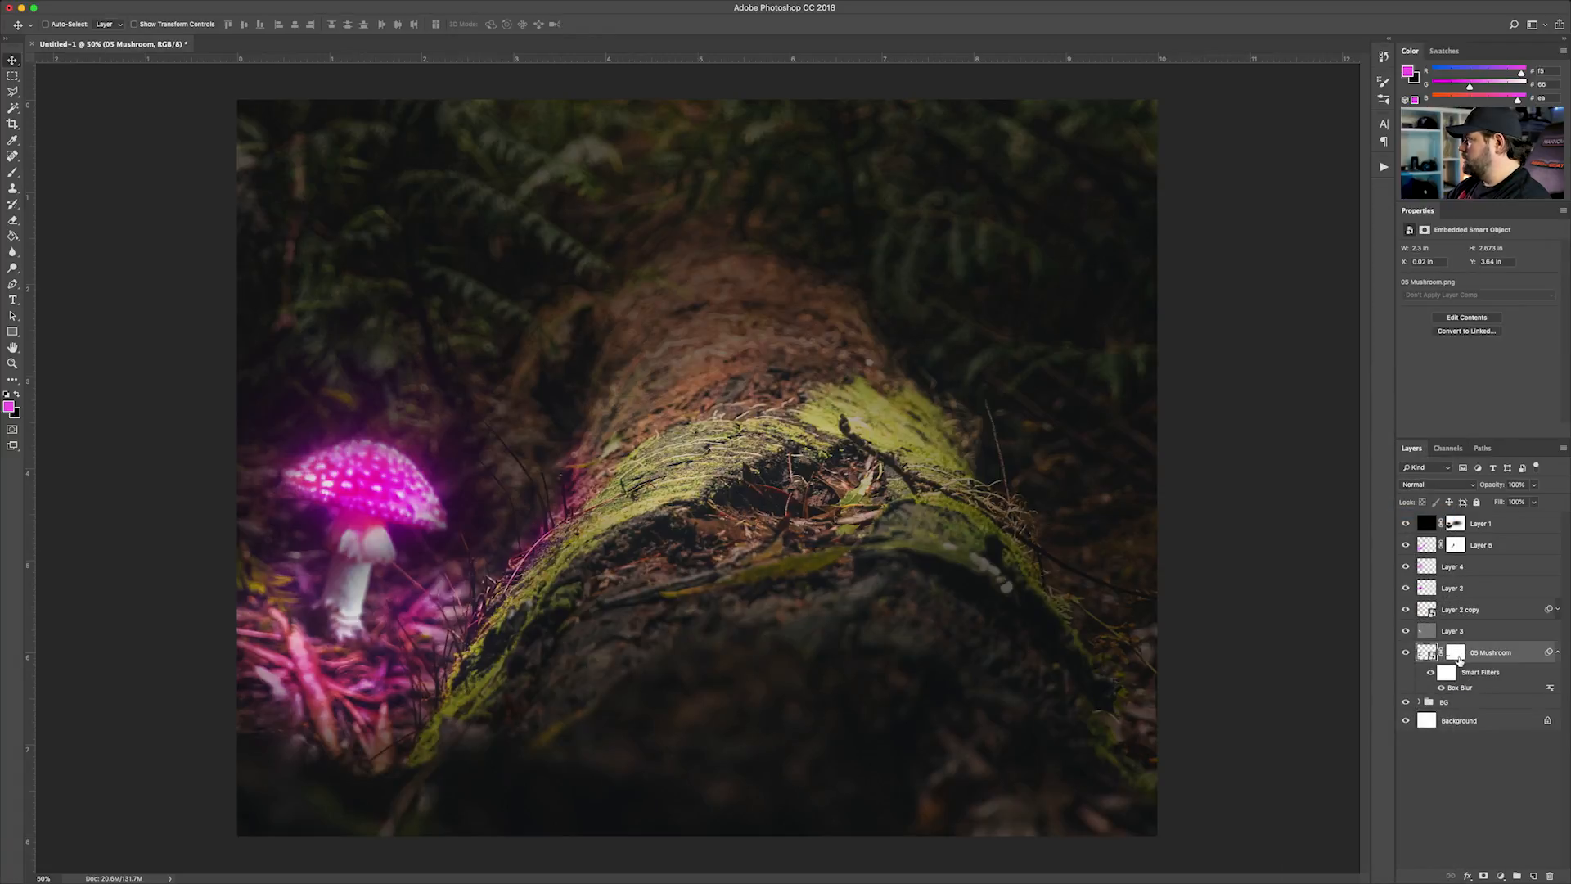
Convert Layer 2, Layer 4 and Layer 5 each to a smart object
click(1464, 589)
right_click(1462, 588)
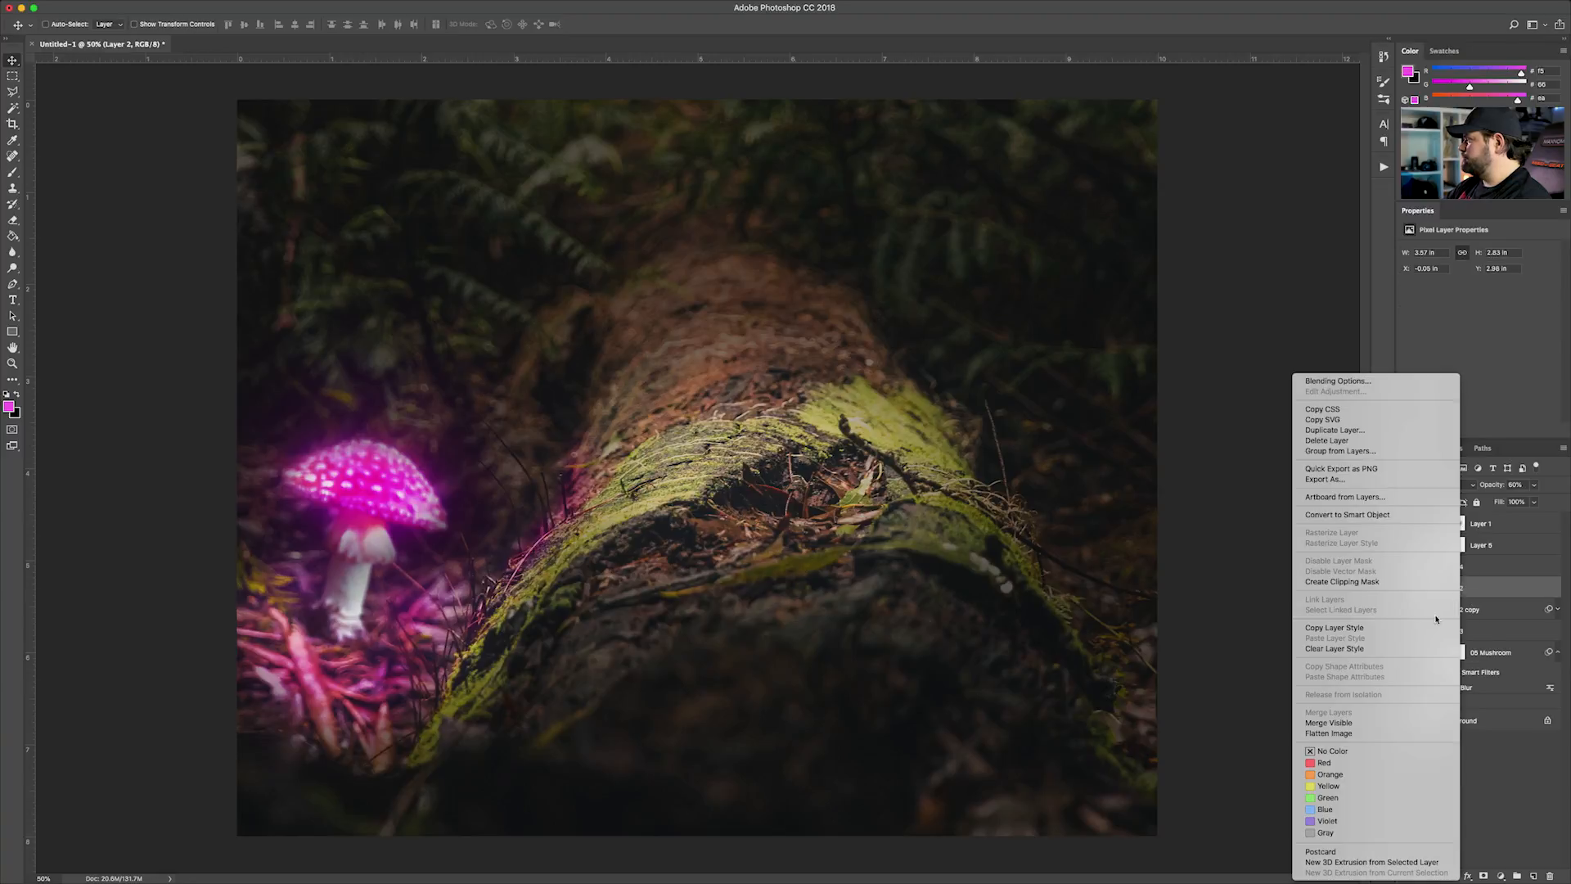
click(1464, 567)
right_click(1464, 566)
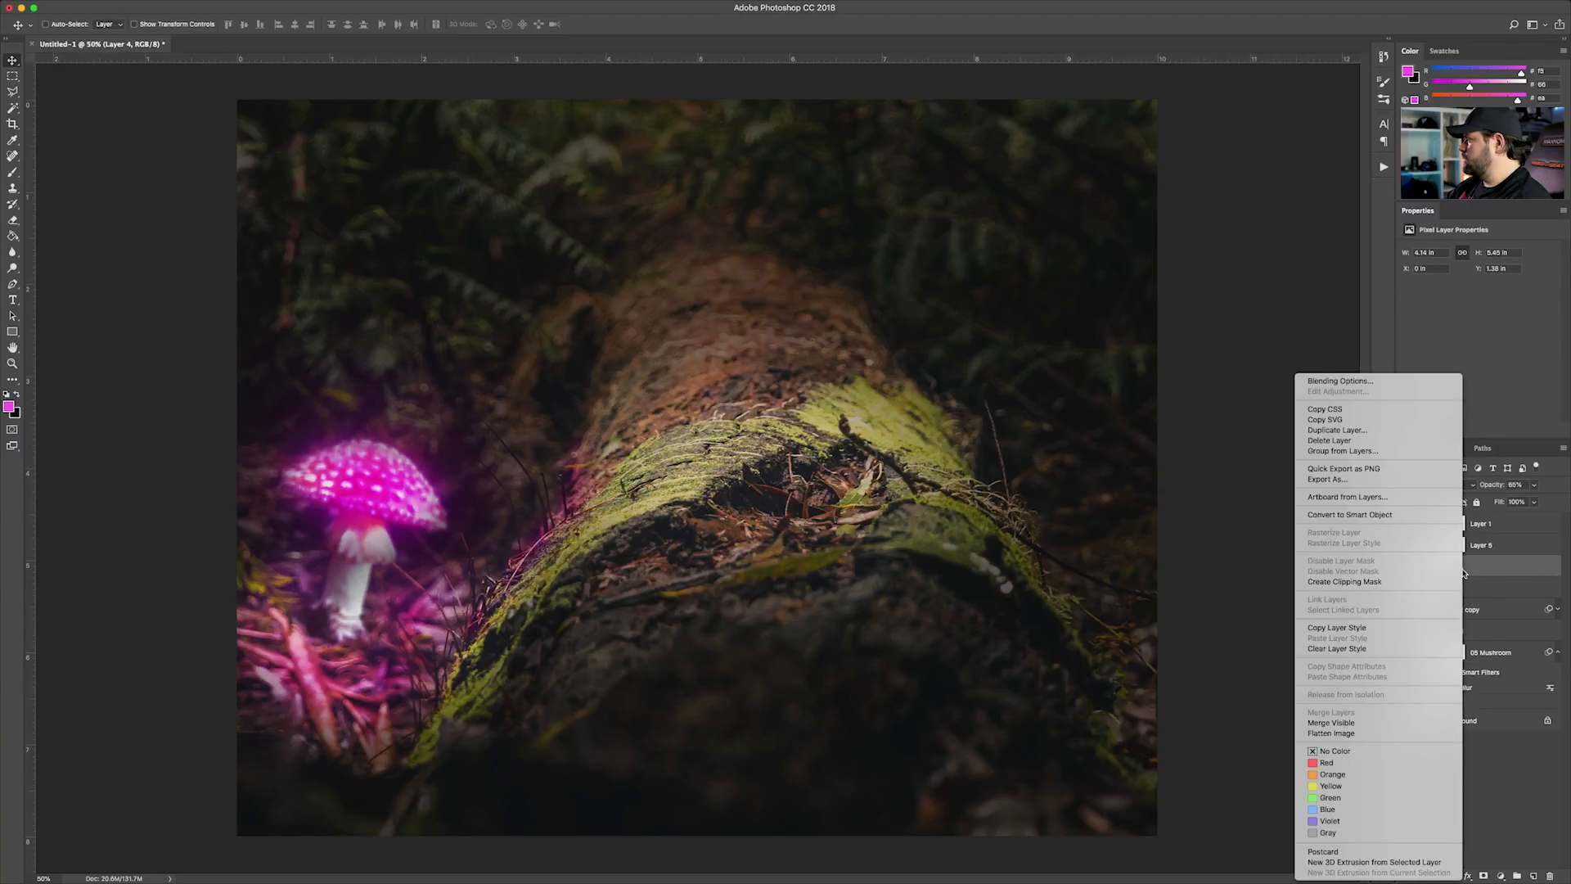
click(1481, 545)
right_click(1481, 545)
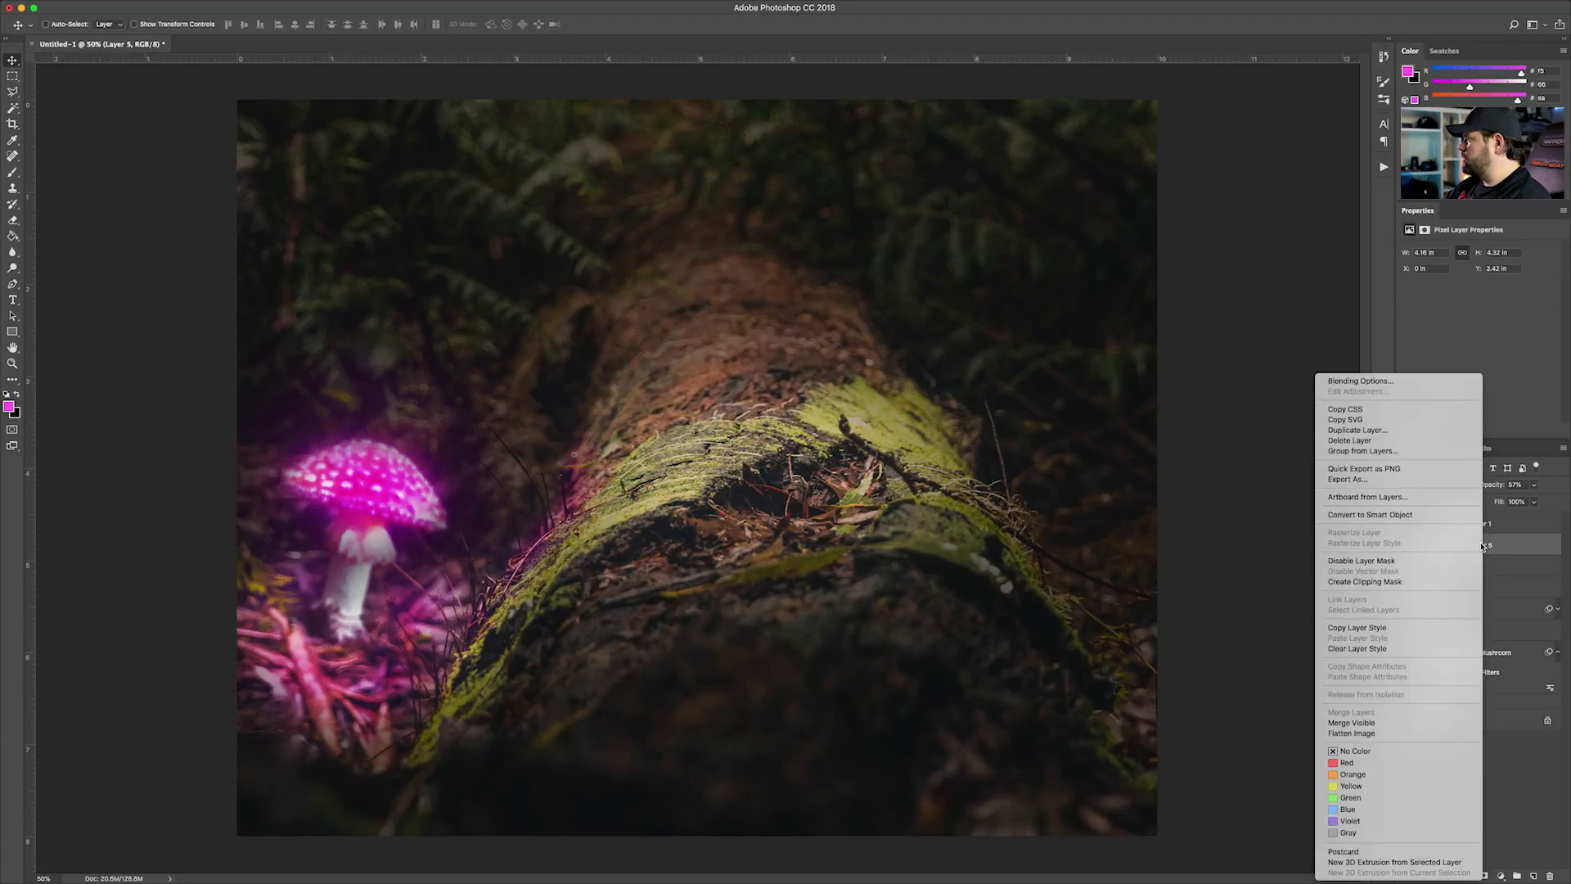
click(1403, 515)
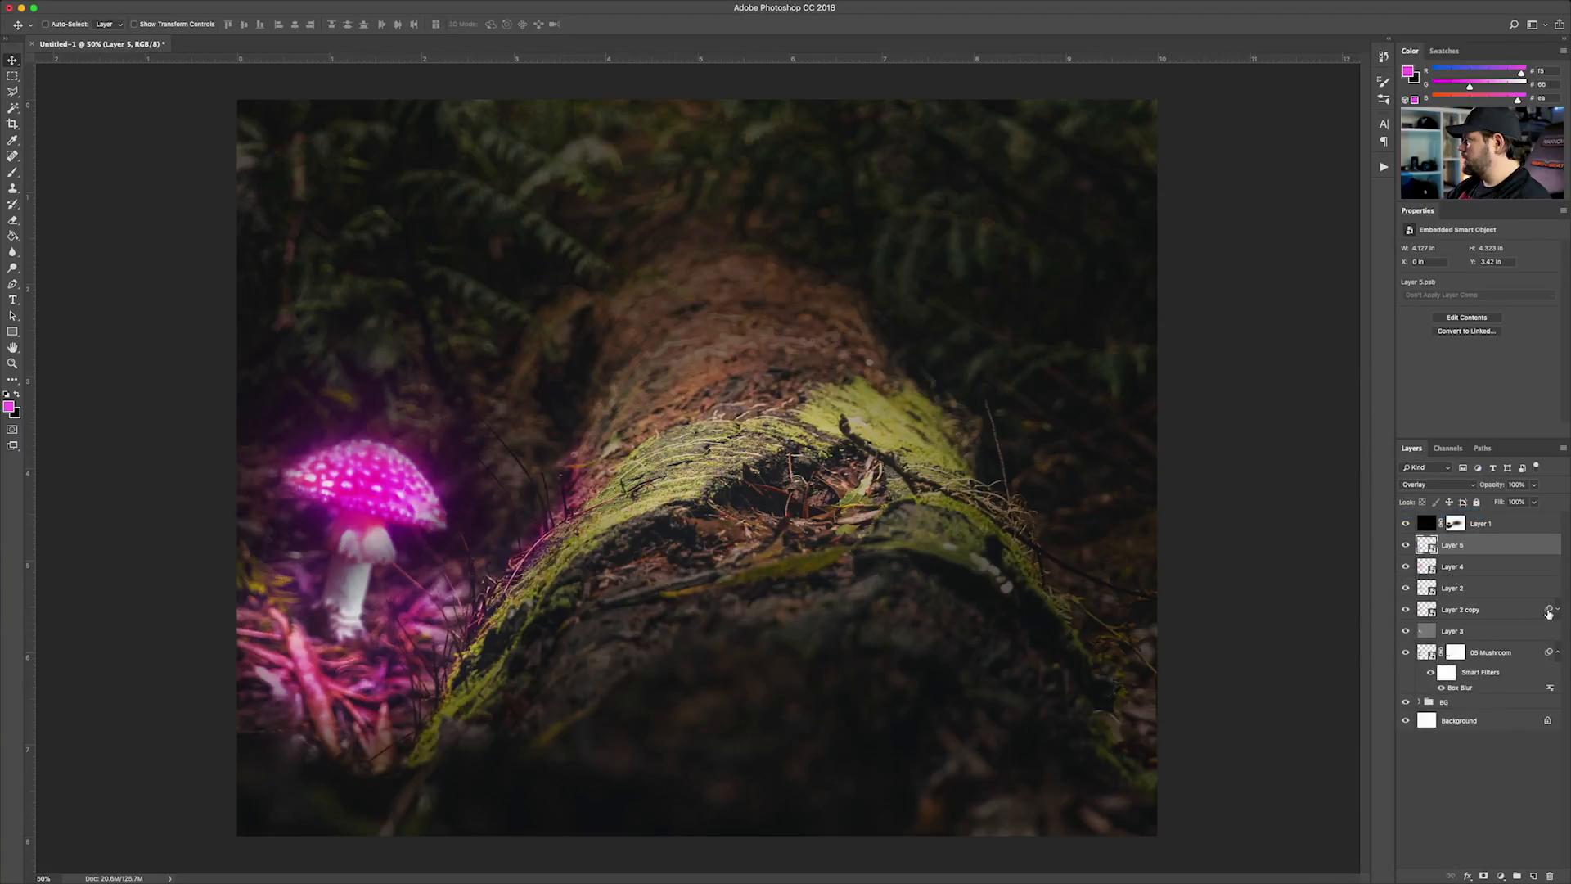
Copy the mushroom's Box Blur smart filter onto Layer 2, Layer 4 and Layer 5, and collapse the mushroom's filter list
click(1549, 589)
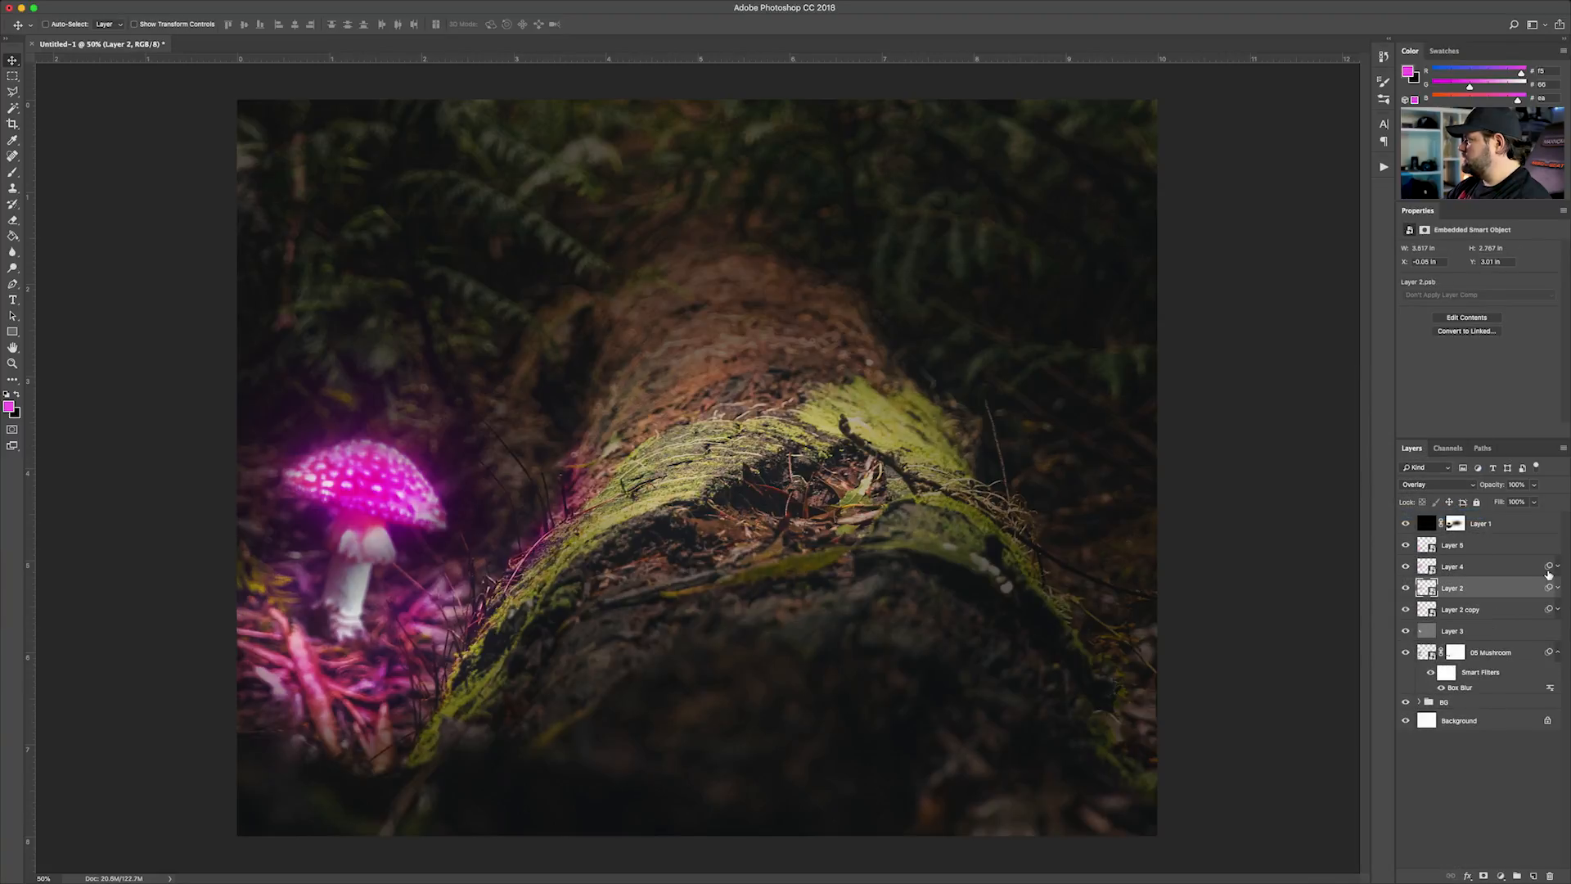
click(1549, 560)
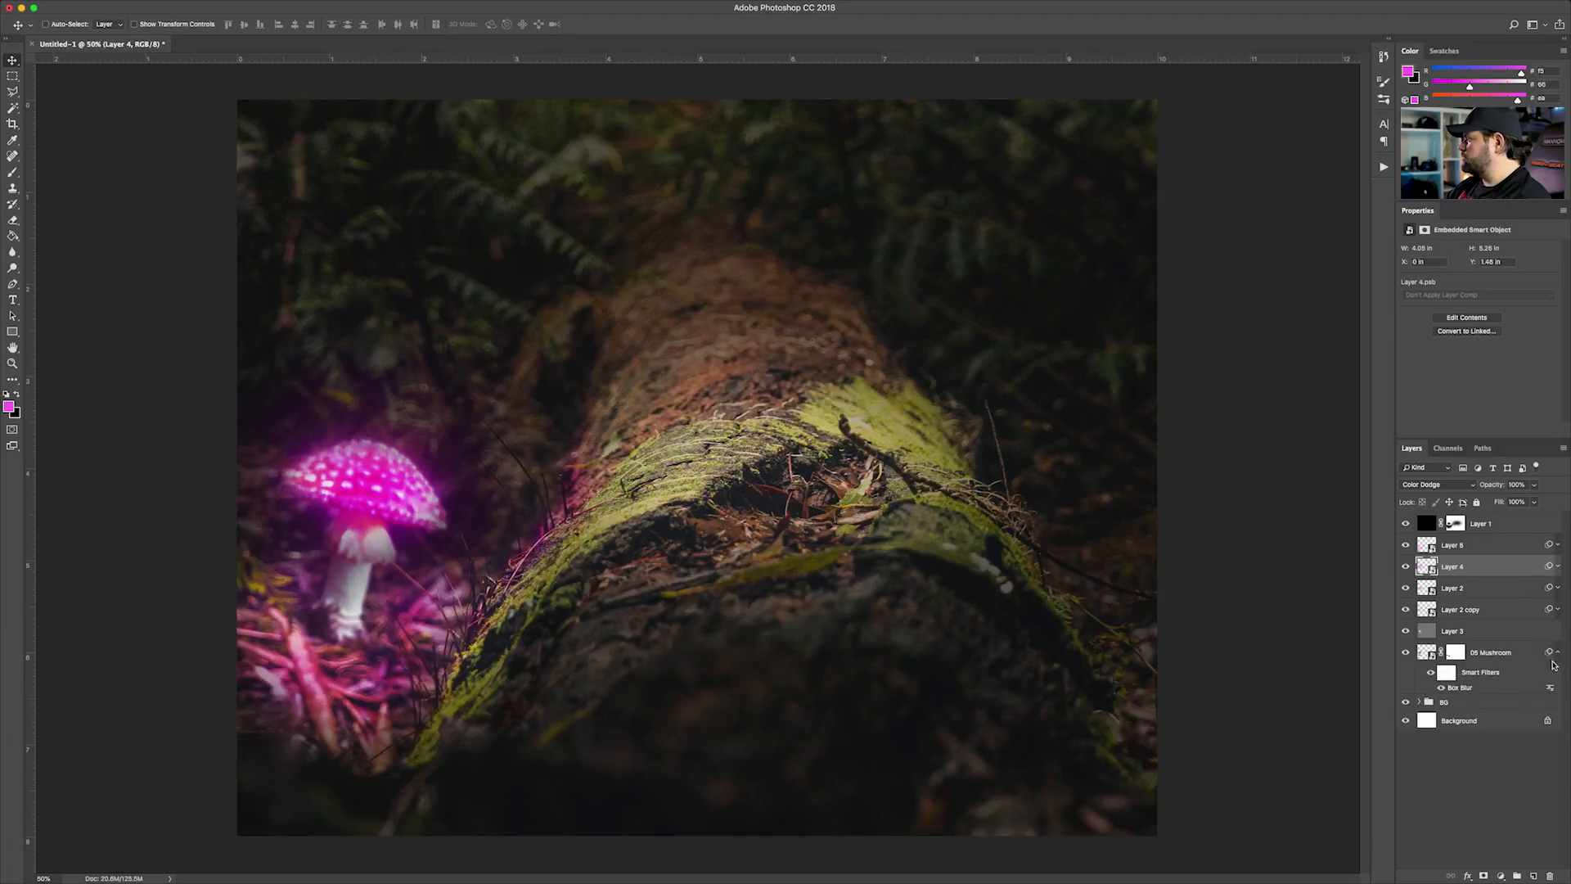
click(1558, 655)
click(1448, 726)
Compare the image with Layer 3 hidden and shown, and link all layers from 05 Mushroom up to Layer 5
click(1406, 631)
click(1406, 631)
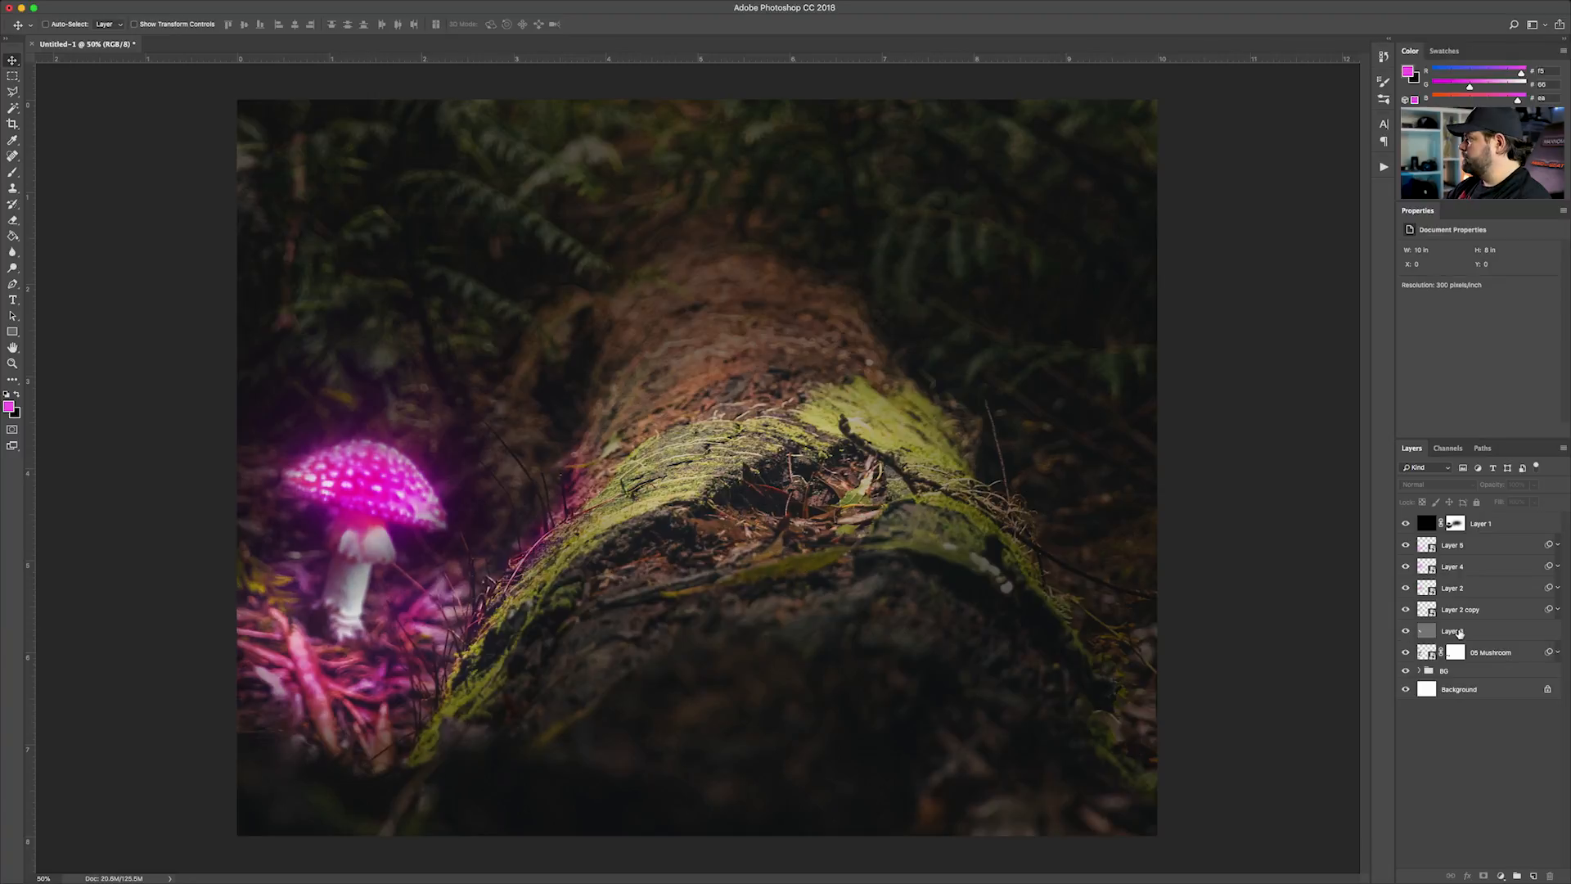
click(1474, 647)
shift+click(1473, 551)
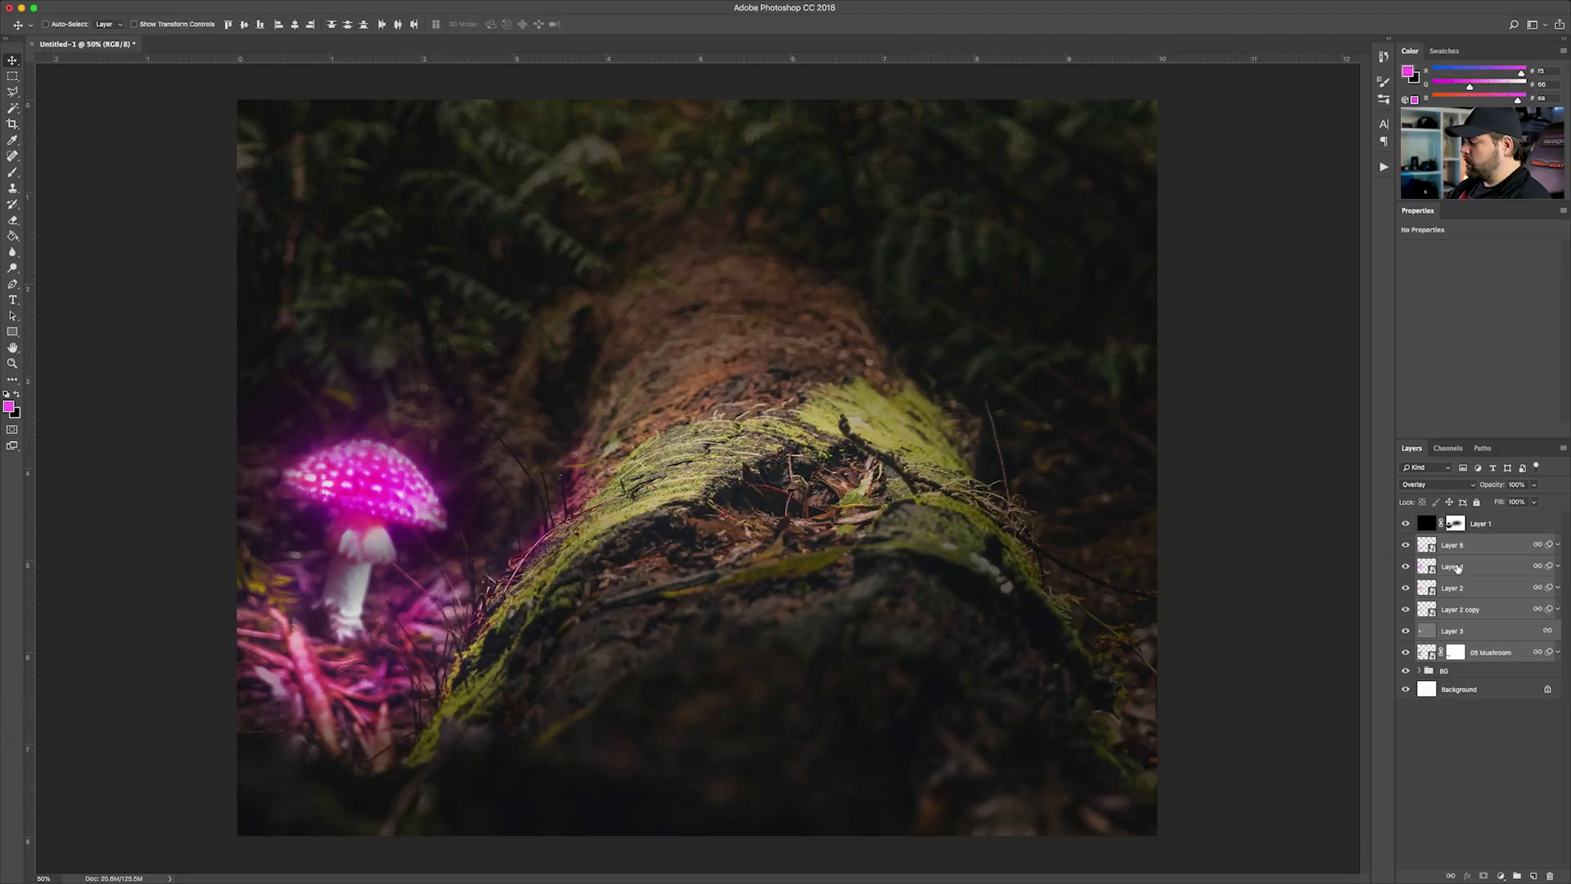
click(1462, 707)
Group the layers from 05 Mushroom up to Layer 5 and name the group Mushroom
click(1478, 656)
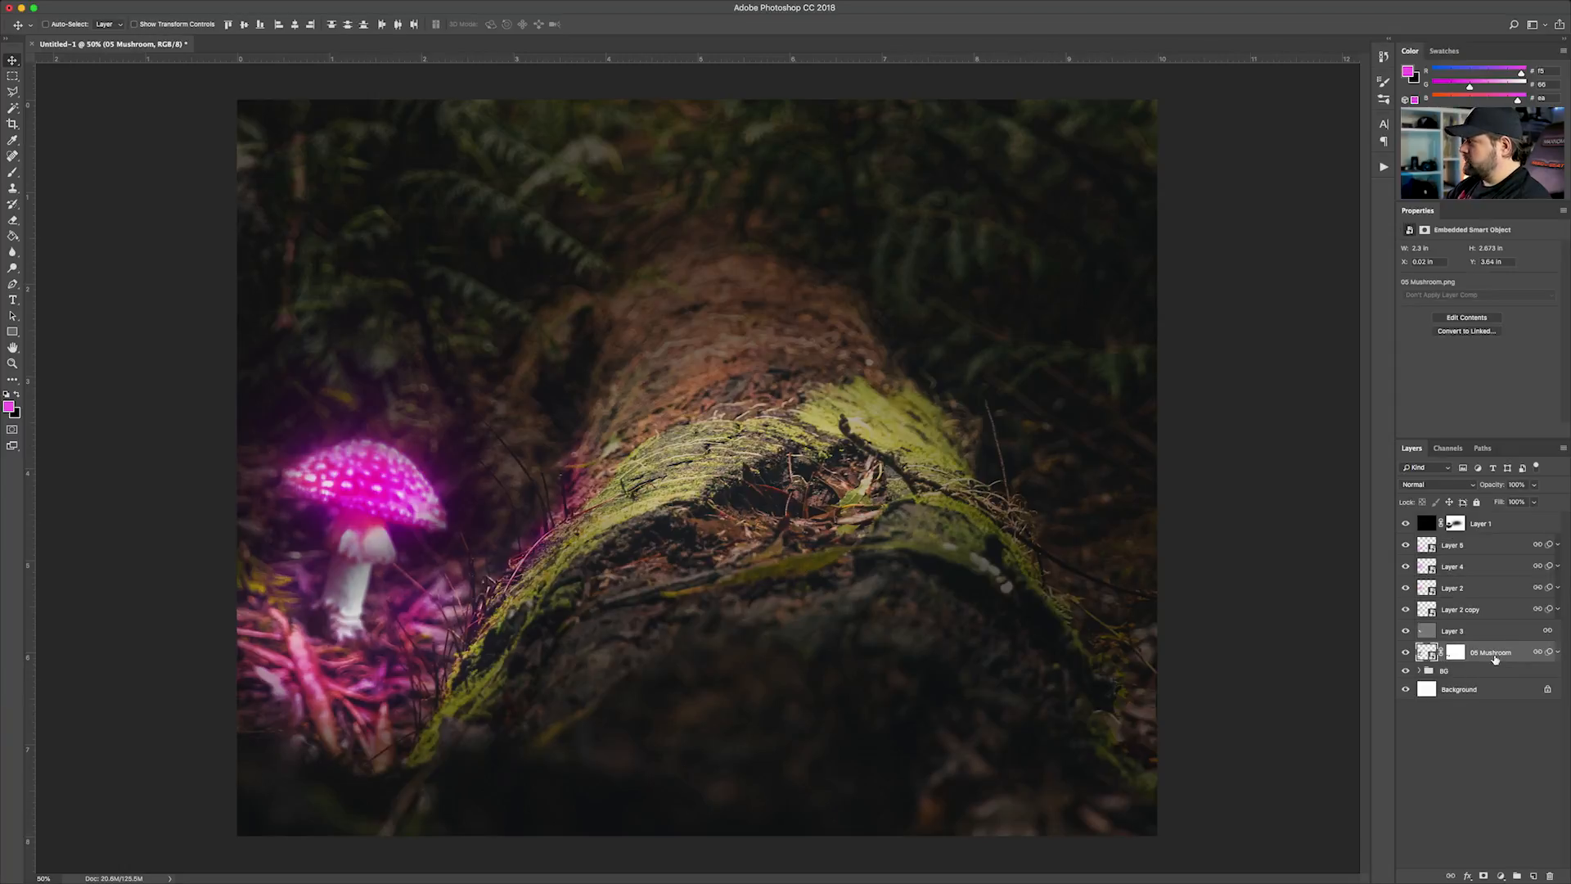
shift+click(1463, 549)
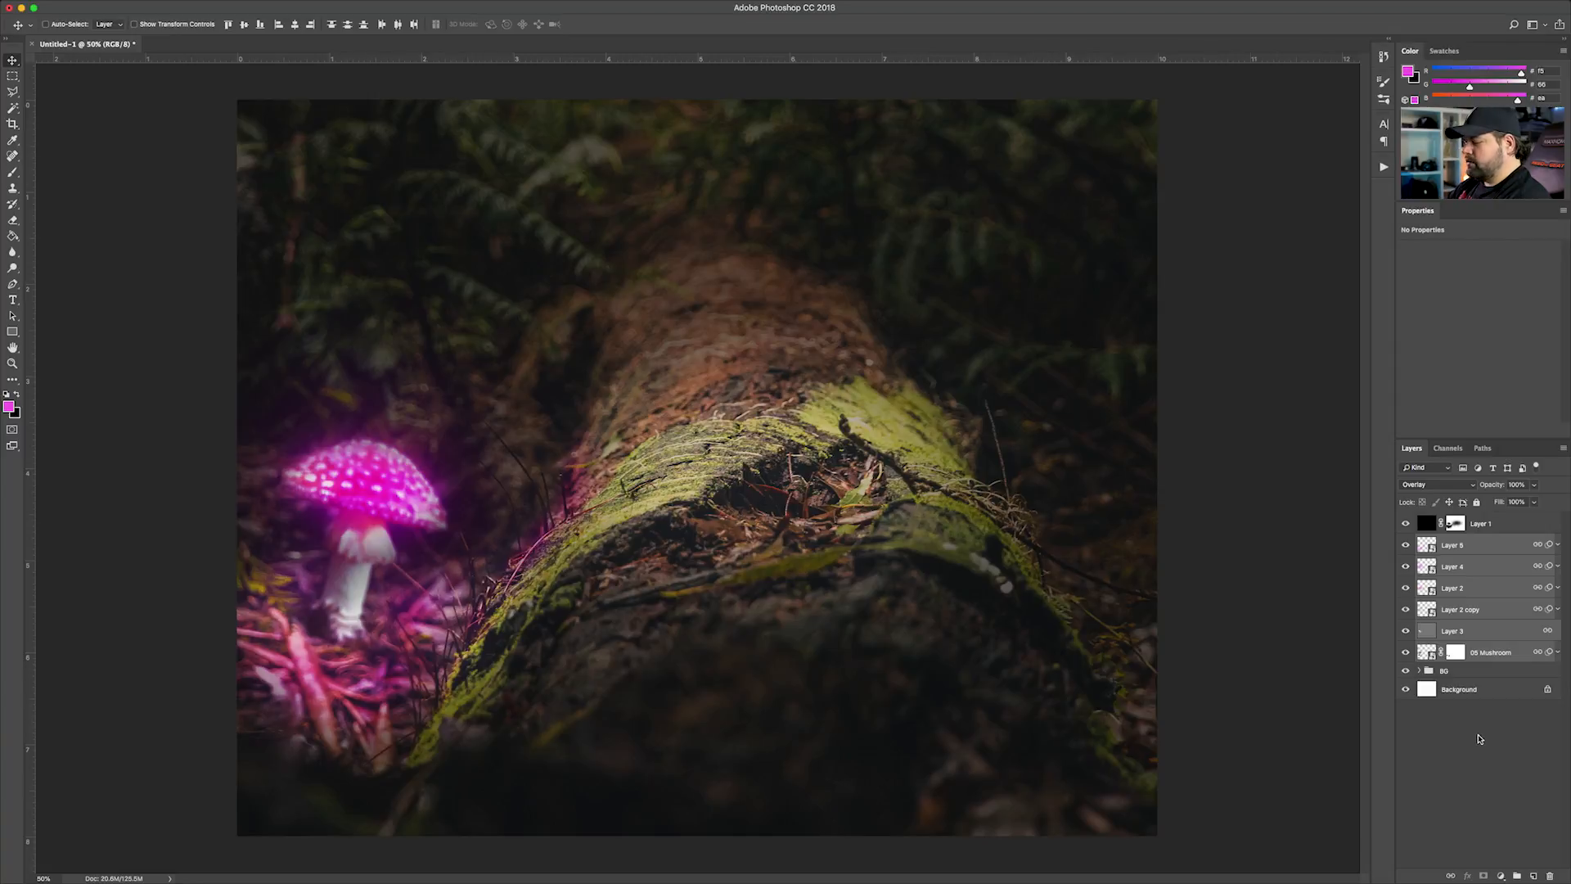
key(super+g)
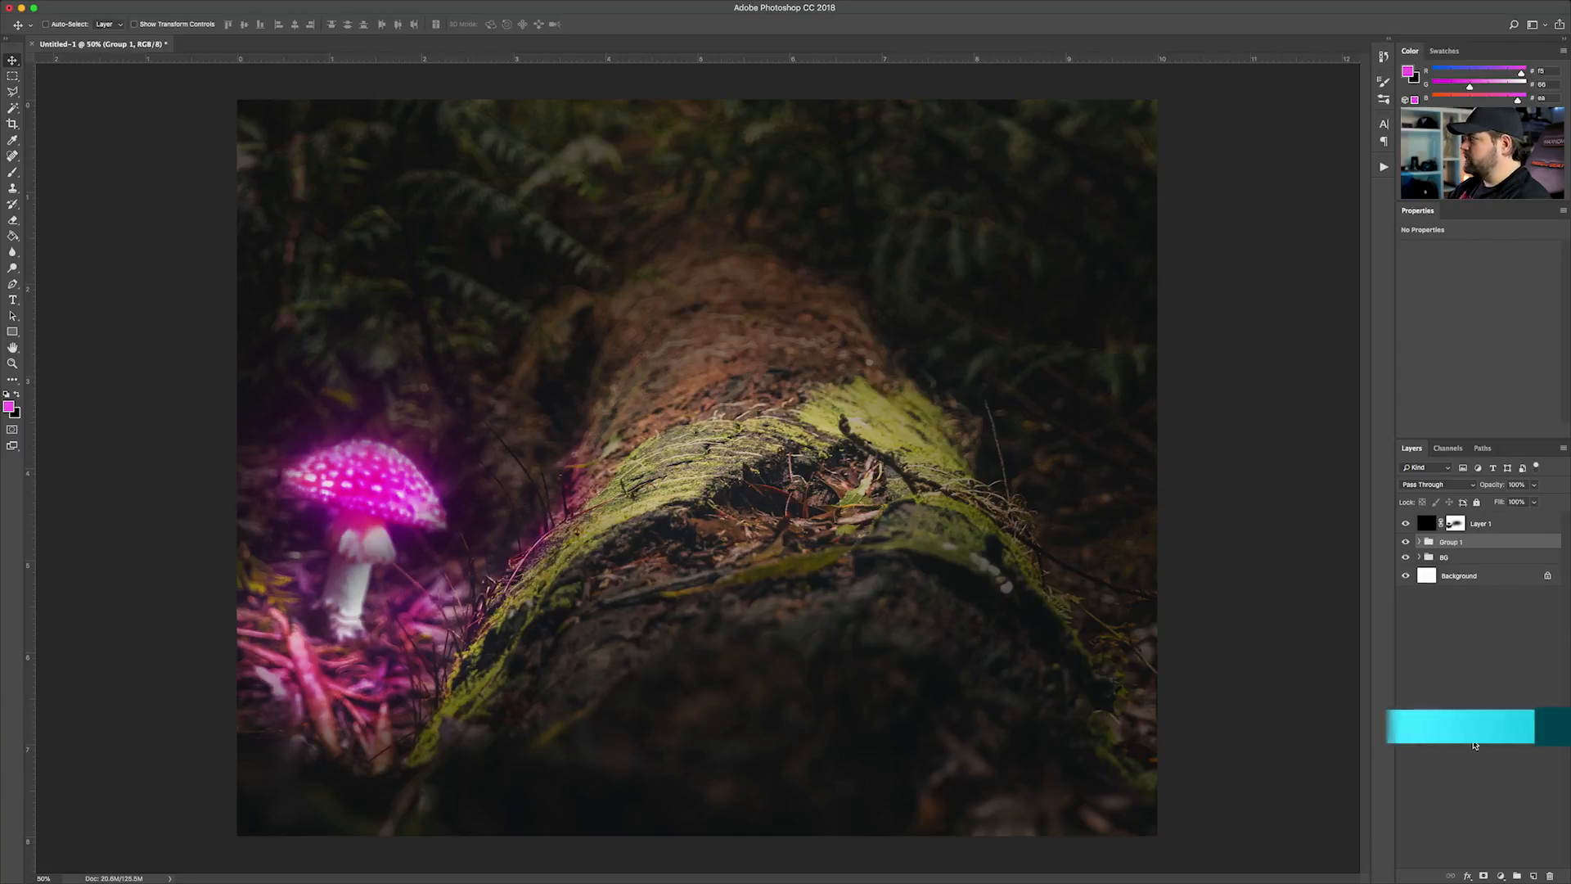
double_click(1444, 543)
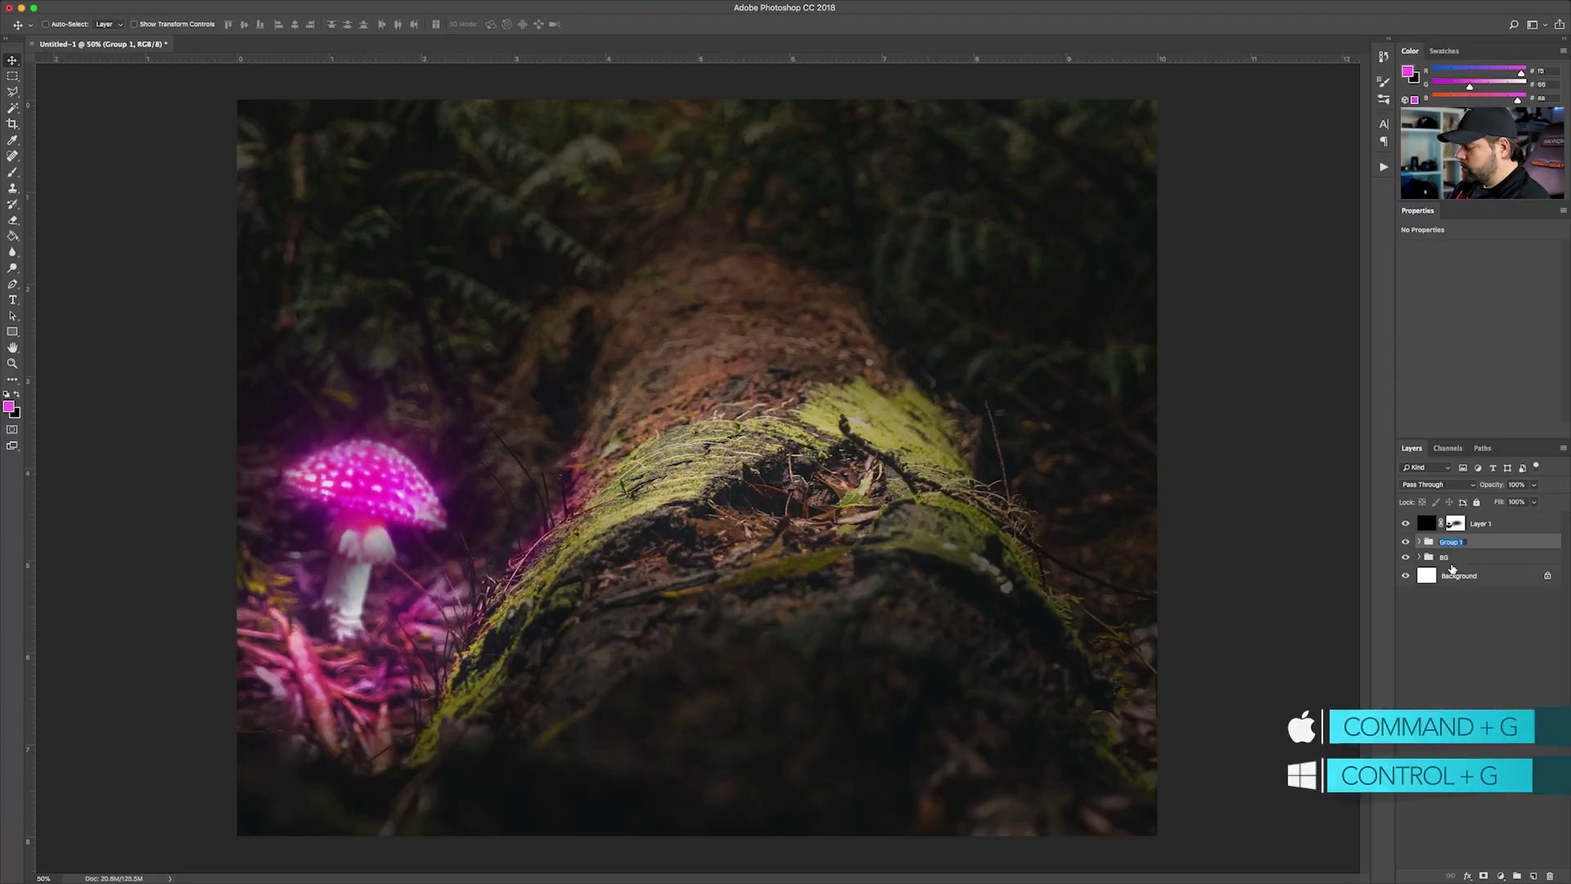
text(Mushroom)
key(Return)
click(1480, 664)
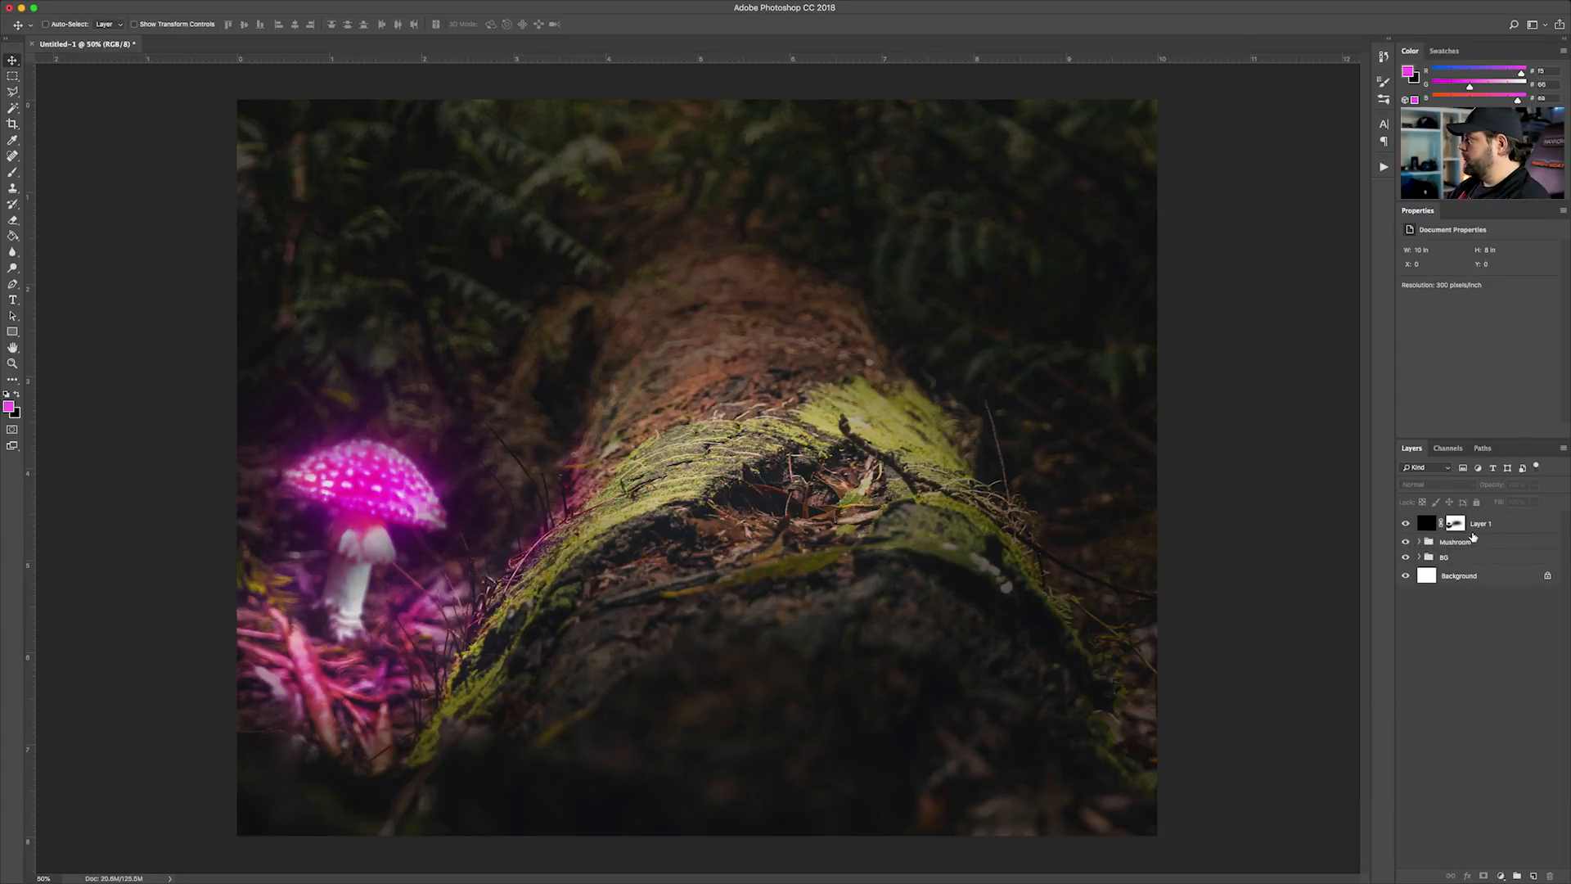
Lock Layer 1 and check the whole composite at a smaller size
click(1475, 529)
click(1476, 503)
click(1478, 670)
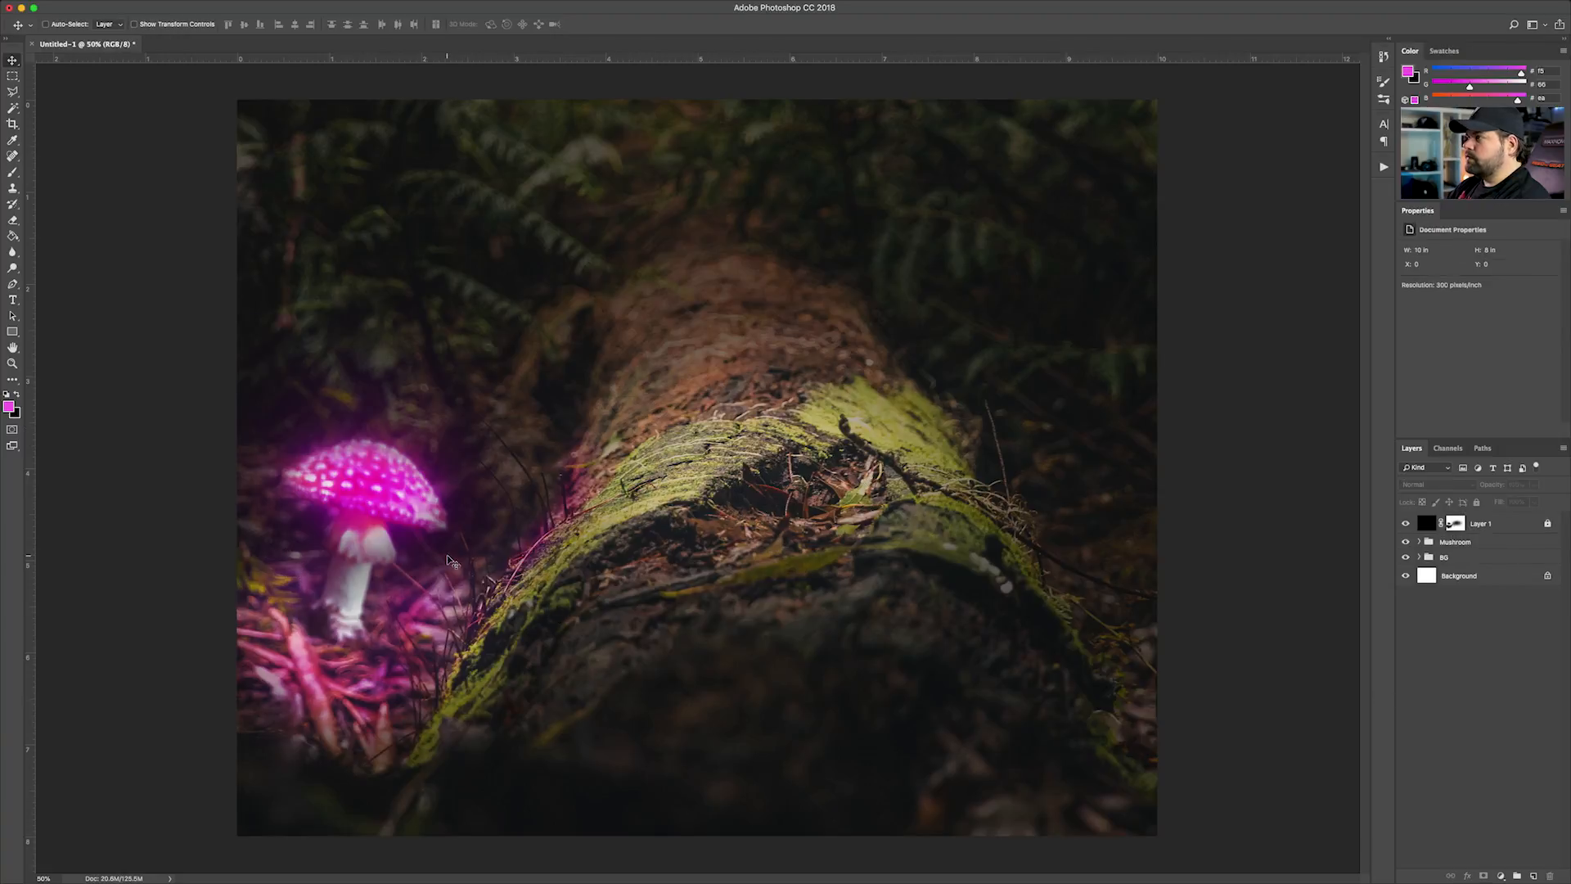
key(super+minus)
key(super+minus)
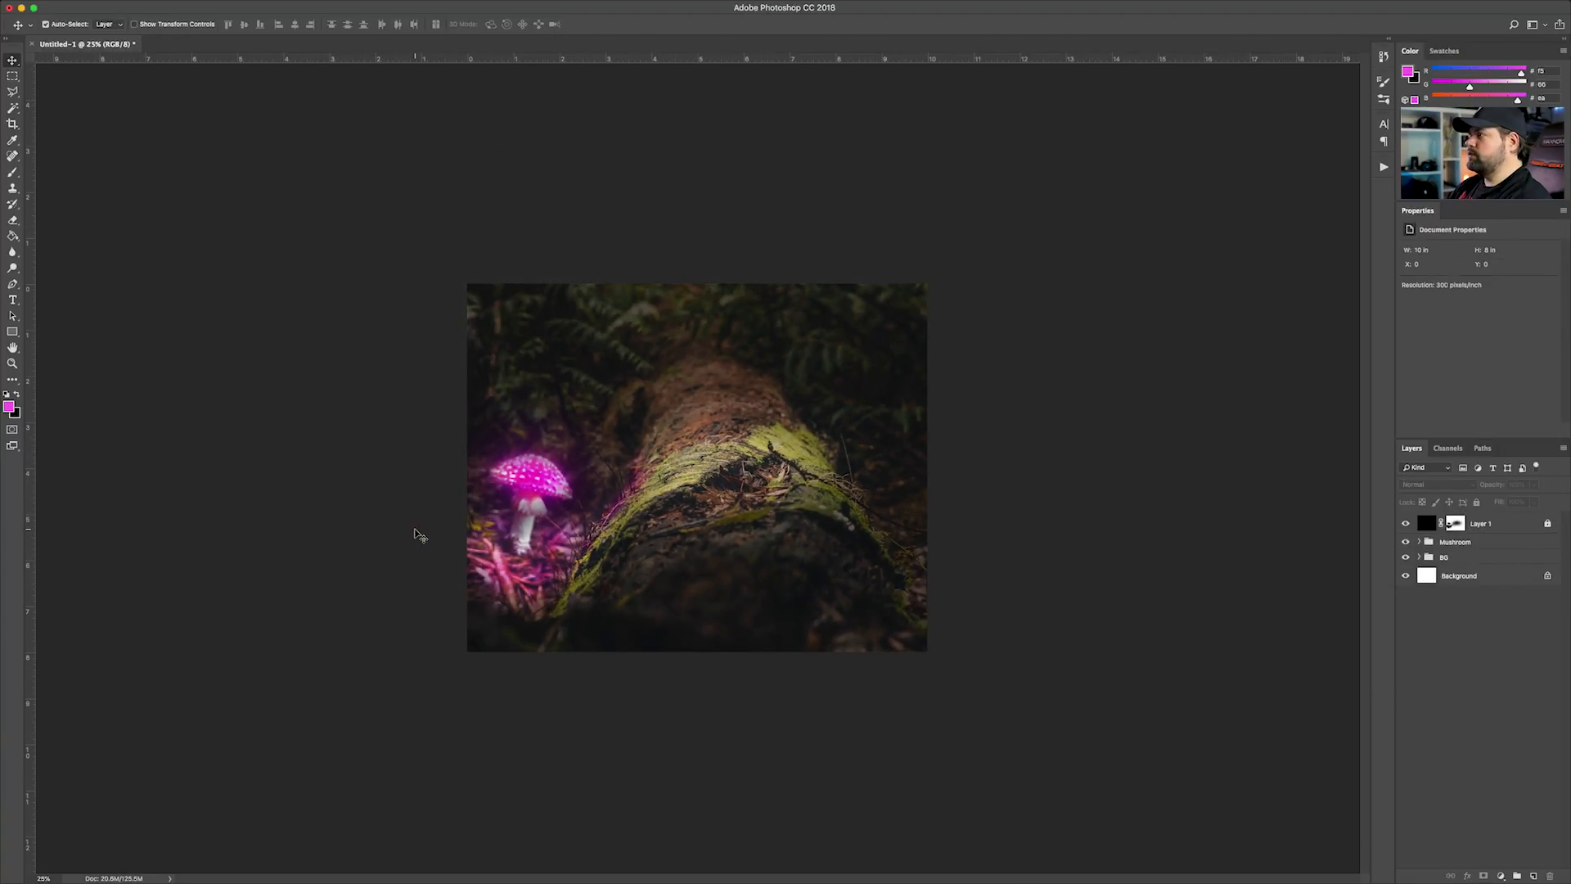
key(super+plus)
key(super+plus)
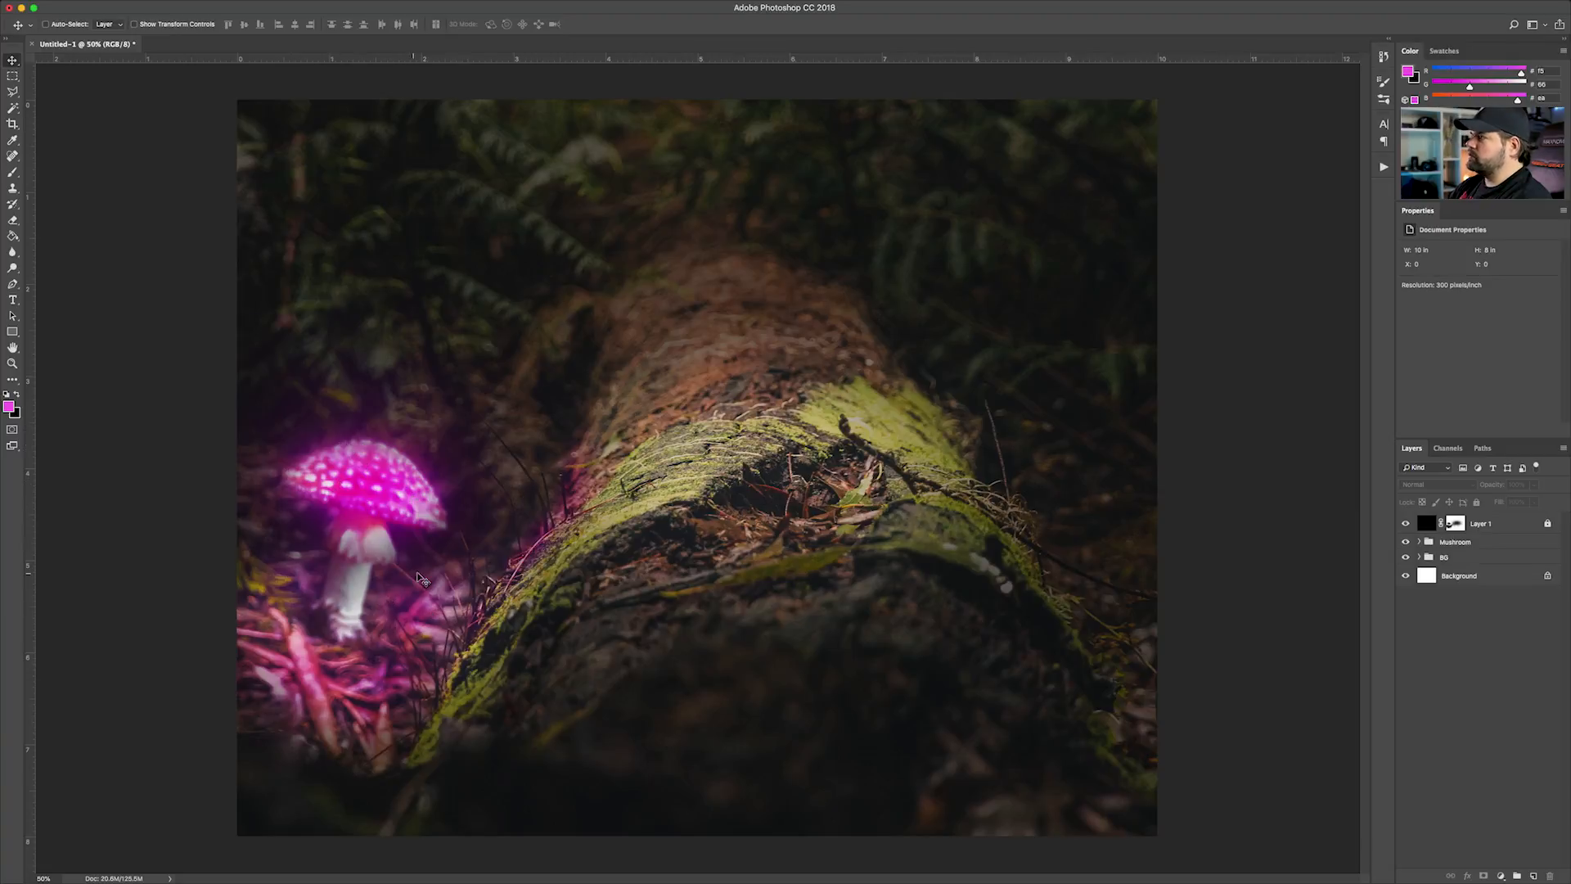
Place the 03 Chimp image above the Mushroom group and reposition it over the mossy log
click(1465, 547)
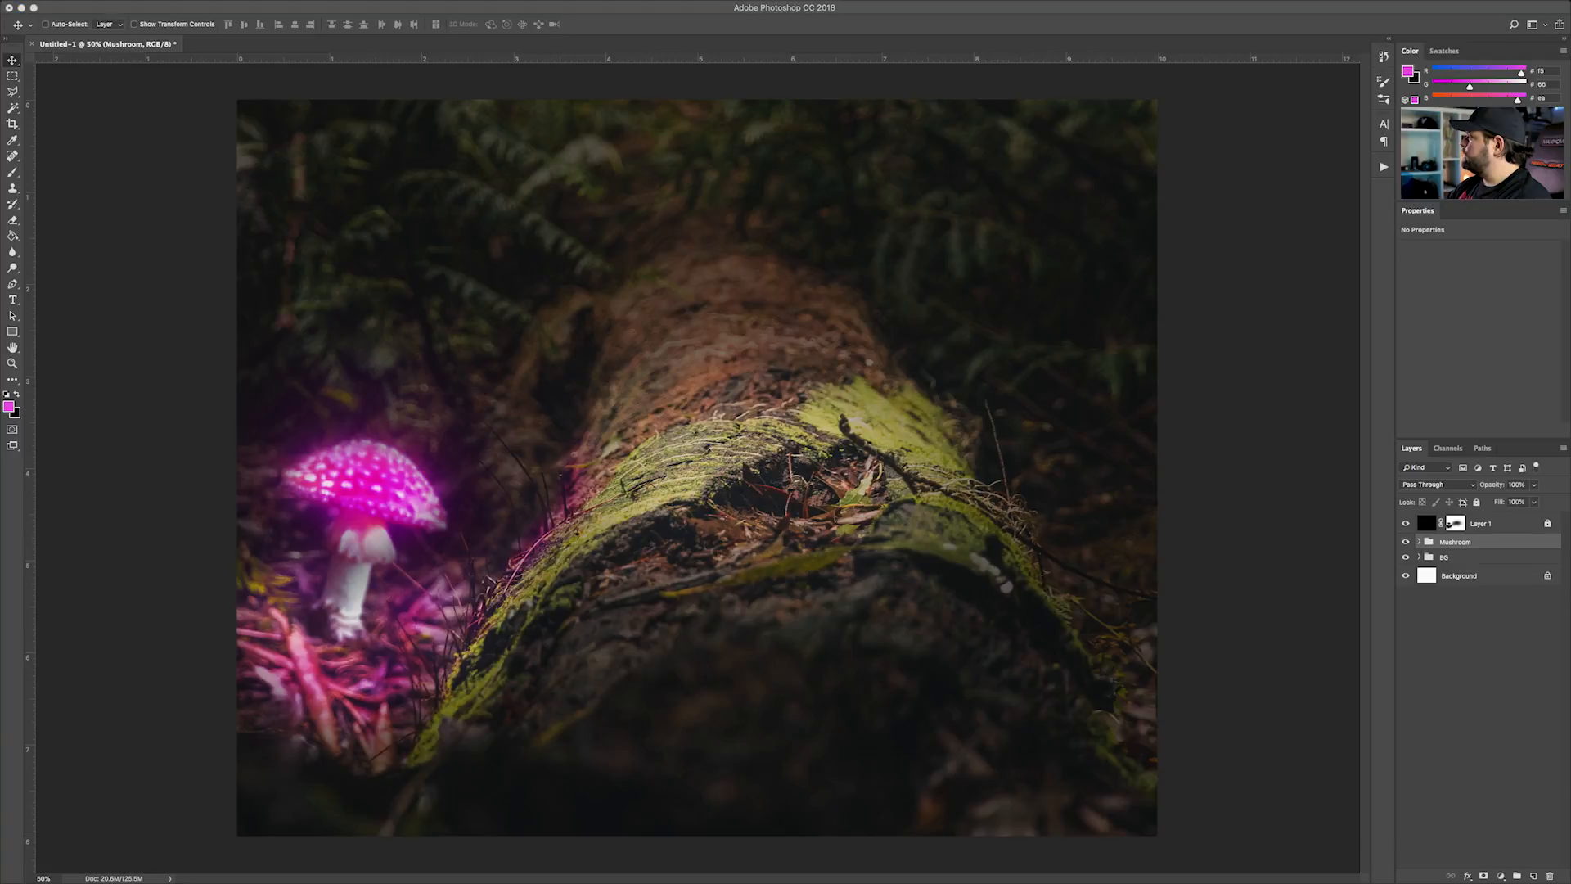
drag(410, 479, 652, 482)
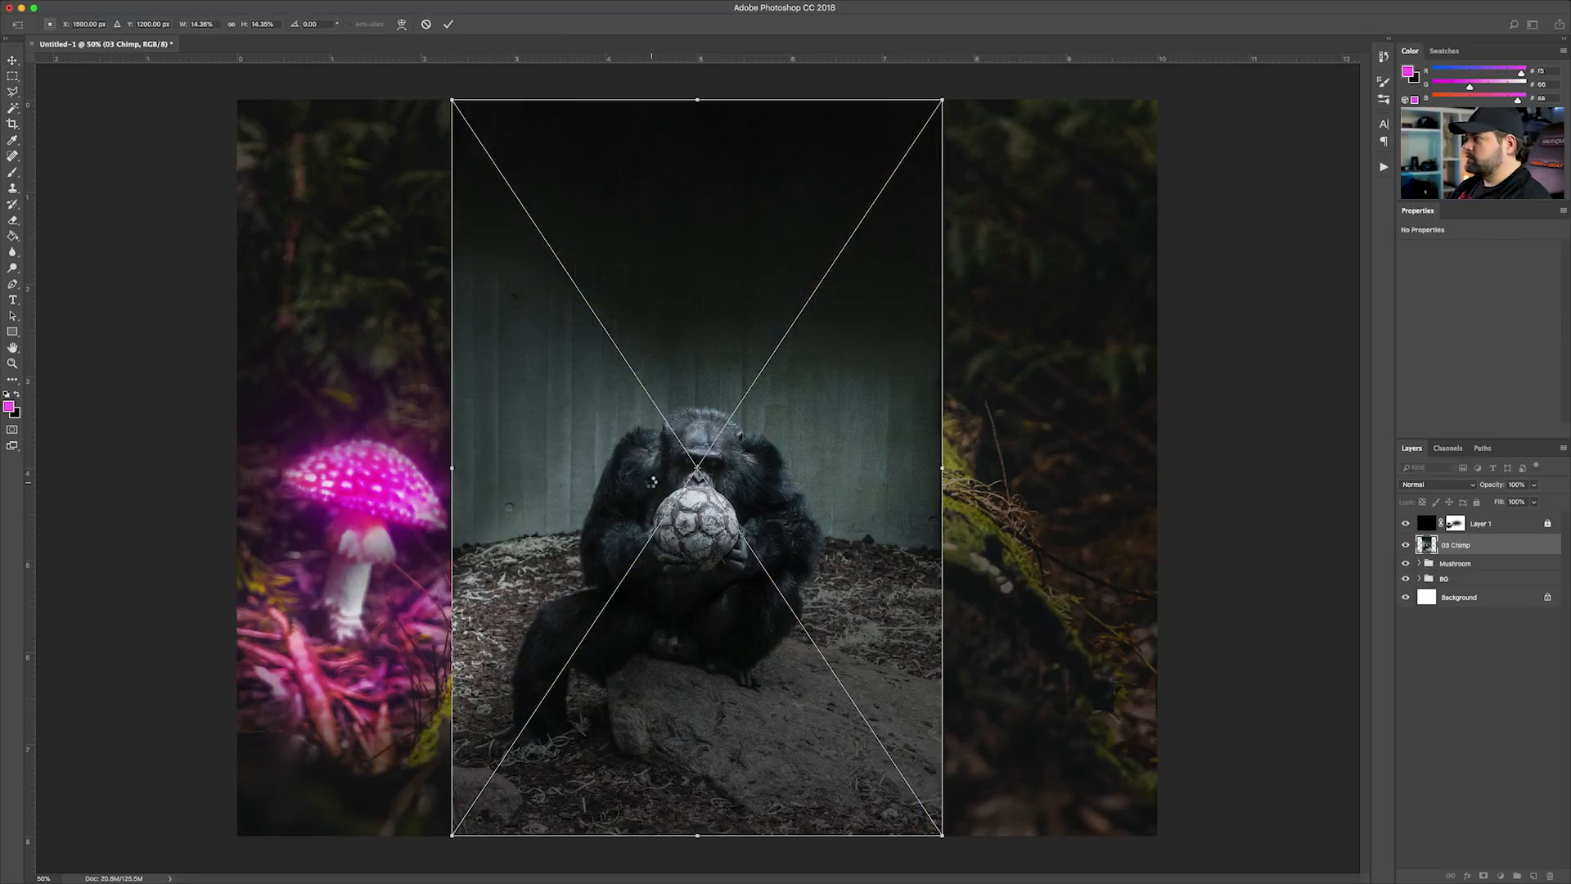
key(Return)
drag(741, 507, 832, 411)
Try enlarging the chimp image to about 7.3 in wide and shifting it over the log
key(ctrl+t)
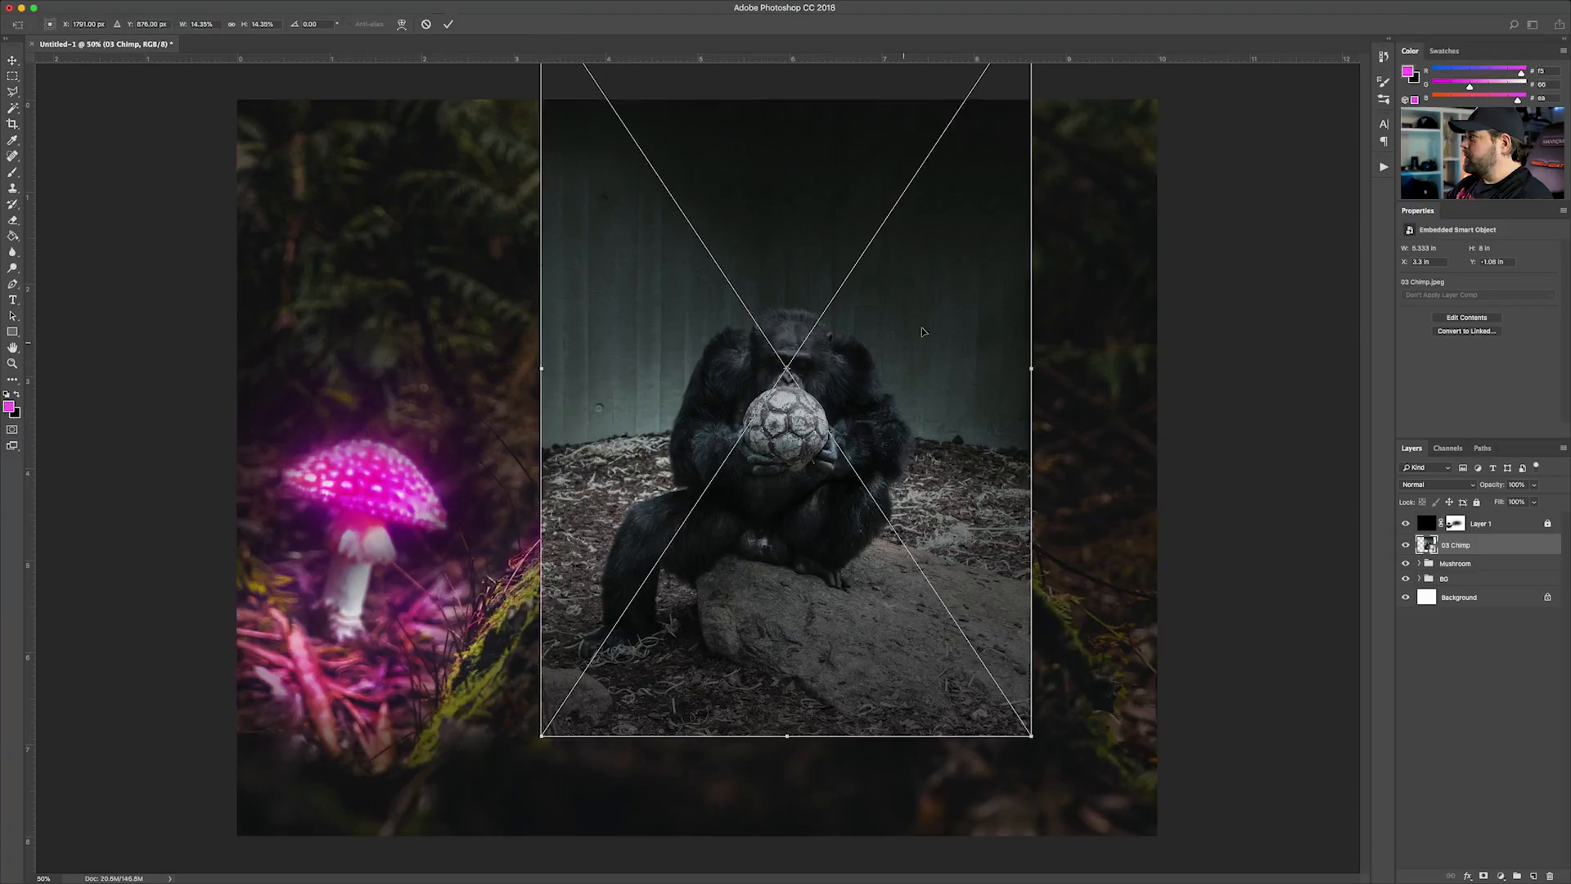
key(ctrl+minus)
alt+shift+drag(923, 156, 1053, 113)
drag(832, 388, 801, 327)
key(Return)
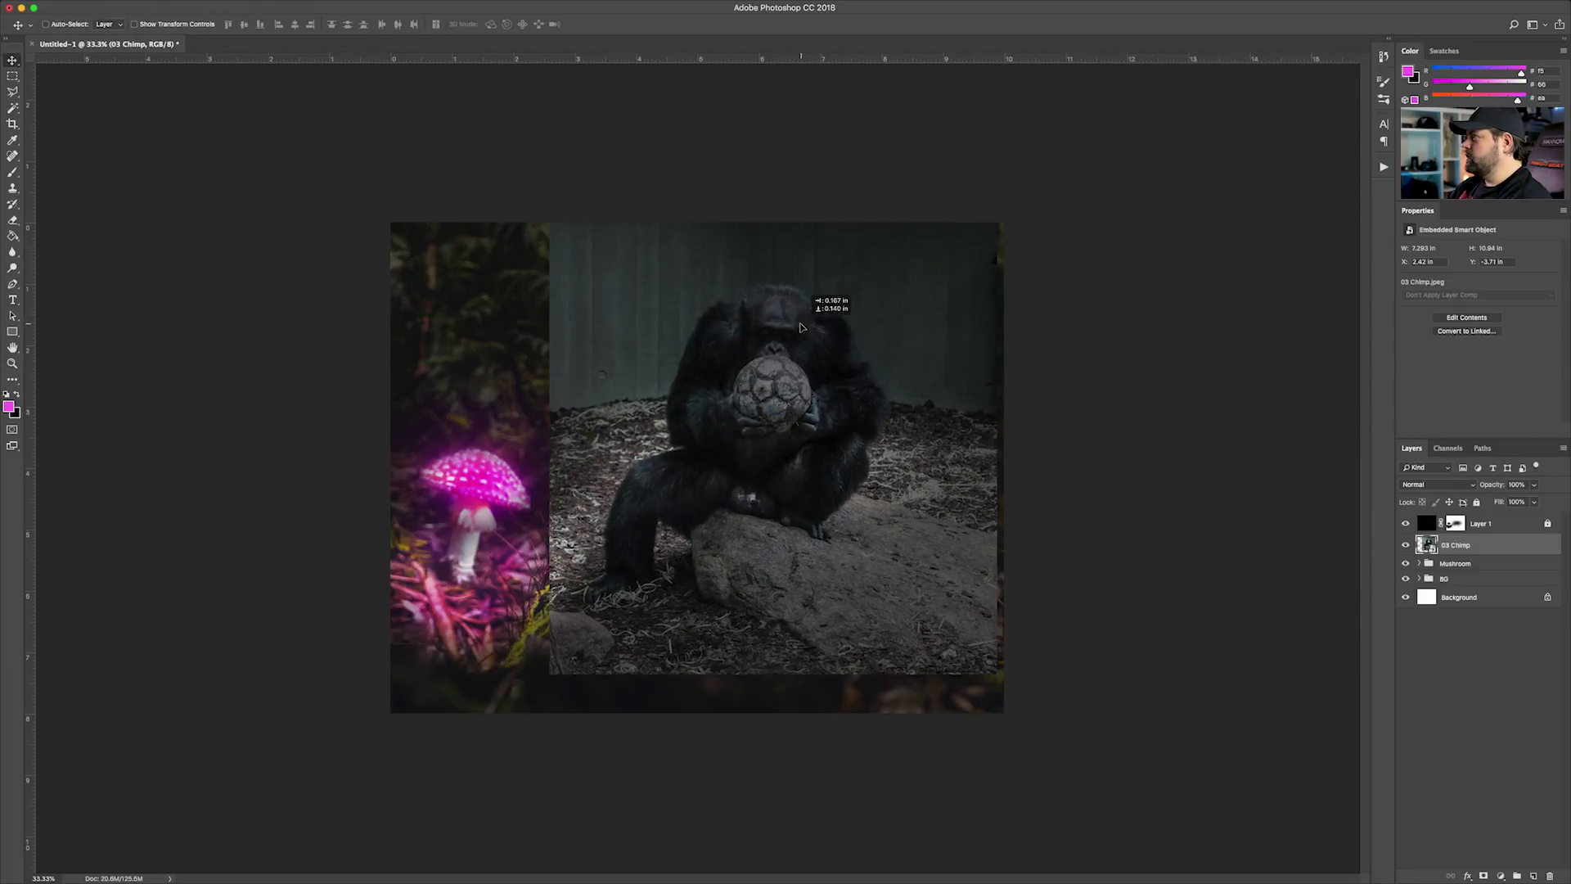
key(ctrl+plus)
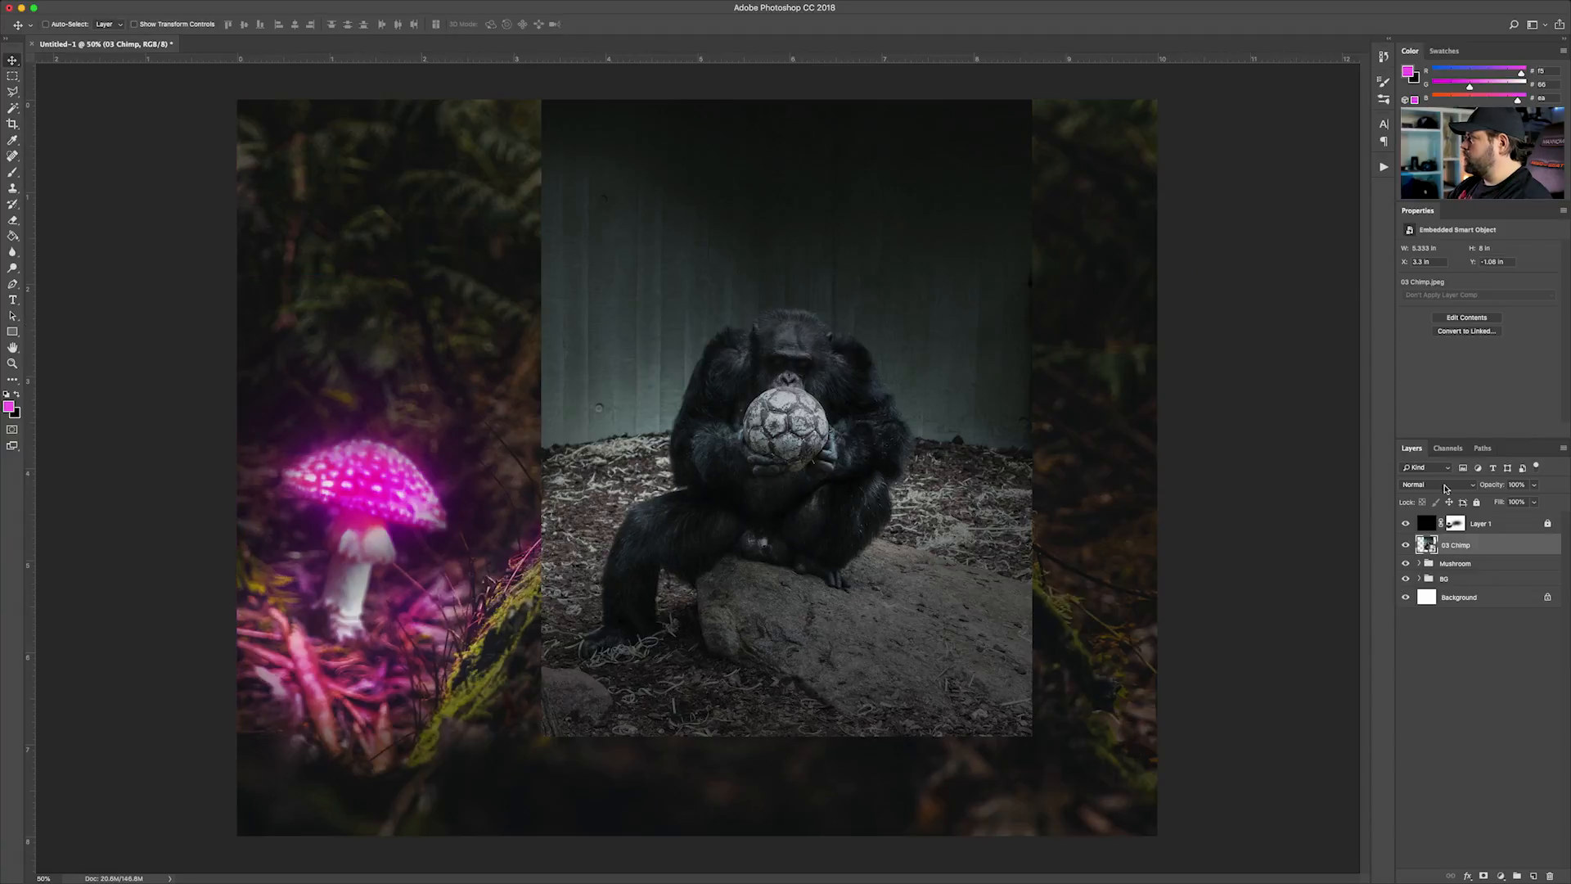
Set the 03 Chimp layer to Multiply and enlarge it to about 6.2 in wide, positioning the chimp over the log
click(1445, 485)
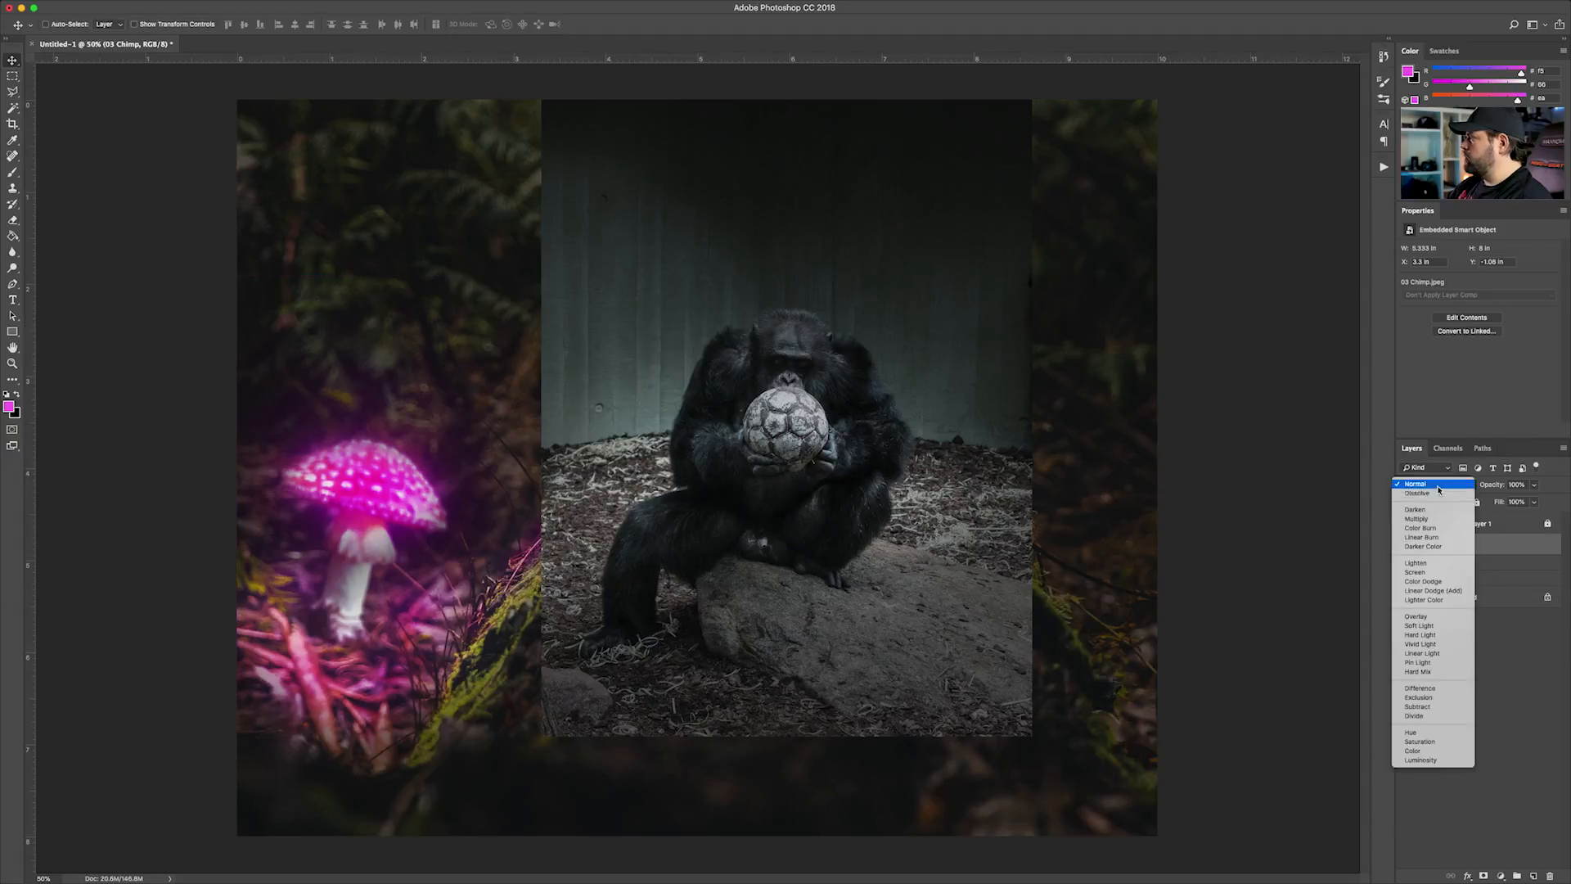
click(1440, 519)
key(ctrl+t)
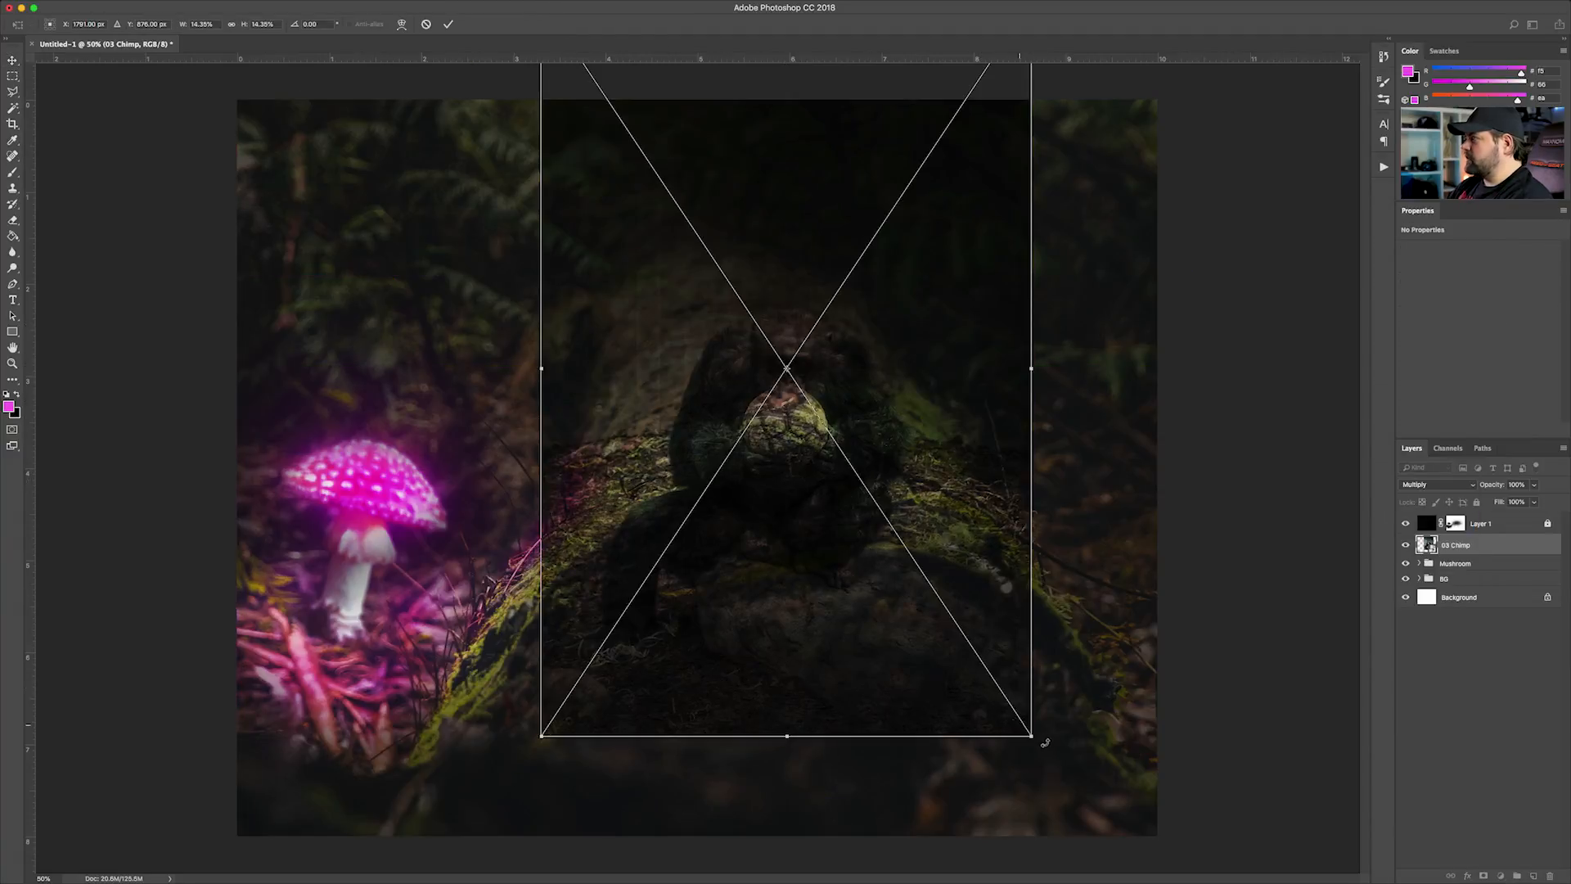
drag(1031, 736, 1071, 794)
drag(807, 582, 834, 523)
key(Return)
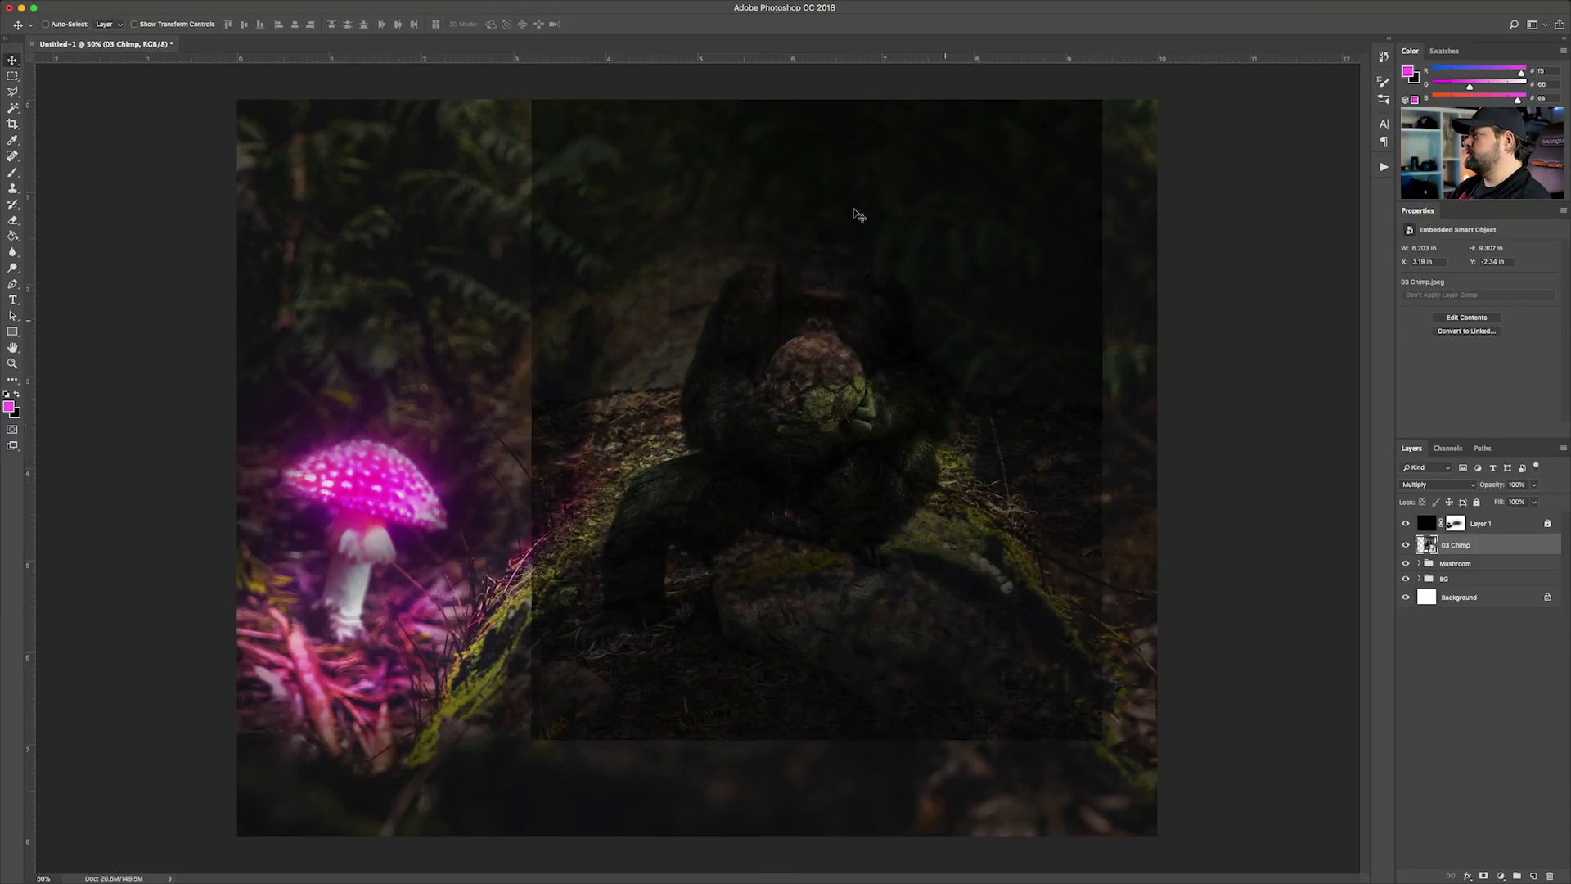
Enlarge the 03 Chimp image to about 7.1 in wide and reposition the chimp over the mossy log
key(super+t)
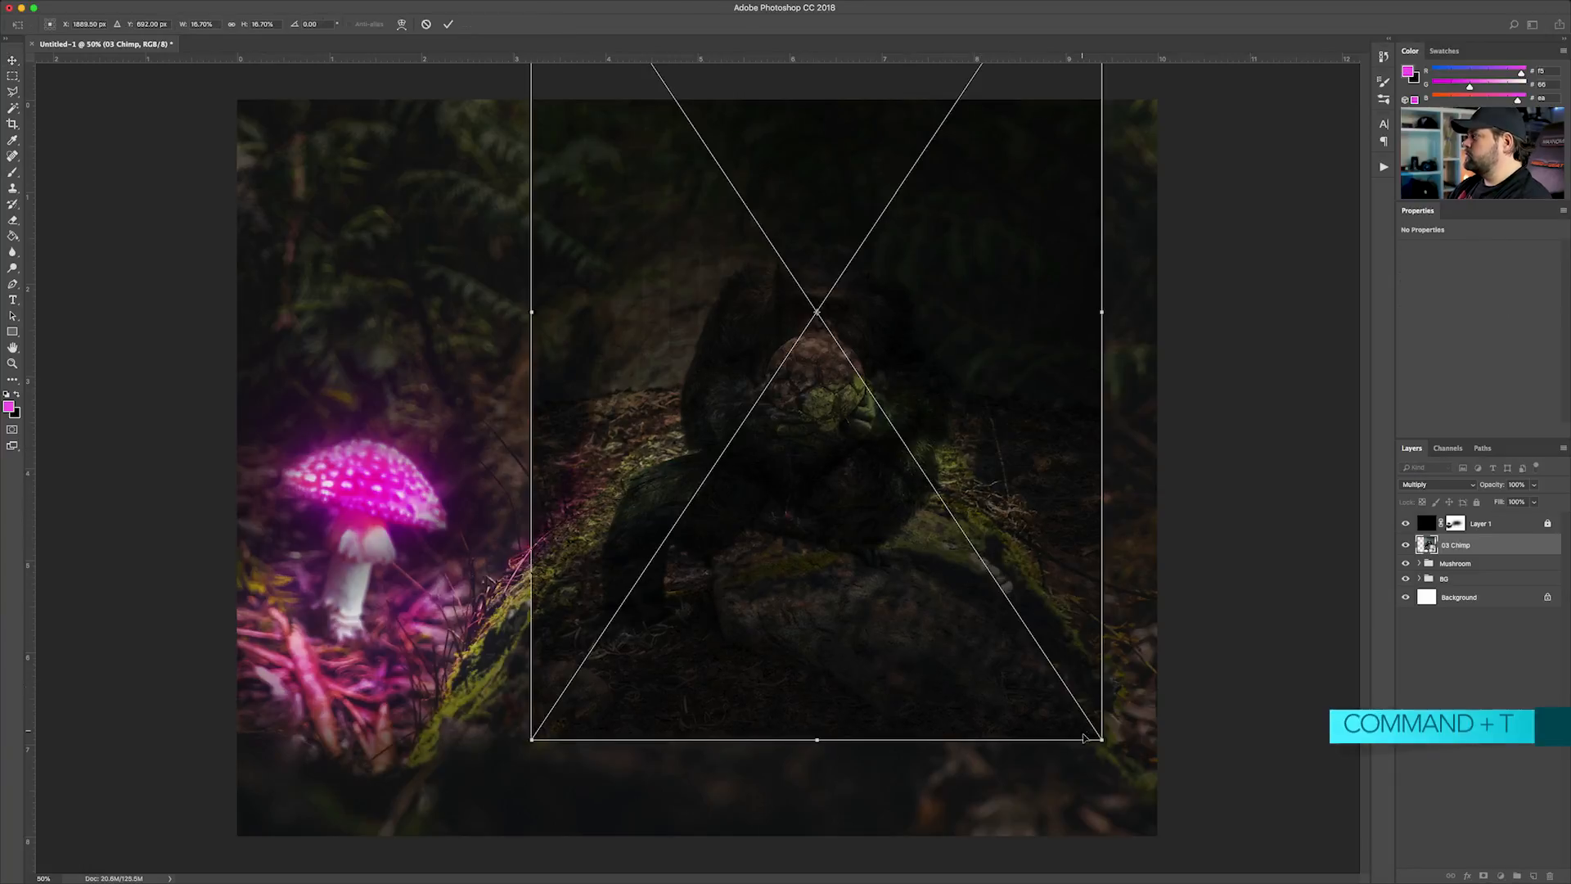
drag(1103, 740, 1144, 803)
drag(954, 561, 962, 519)
key(Return)
mouse_move(838, 276)
mouse_down()
mouse_move(809, 276)
mouse_move(822, 272)
mouse_up()
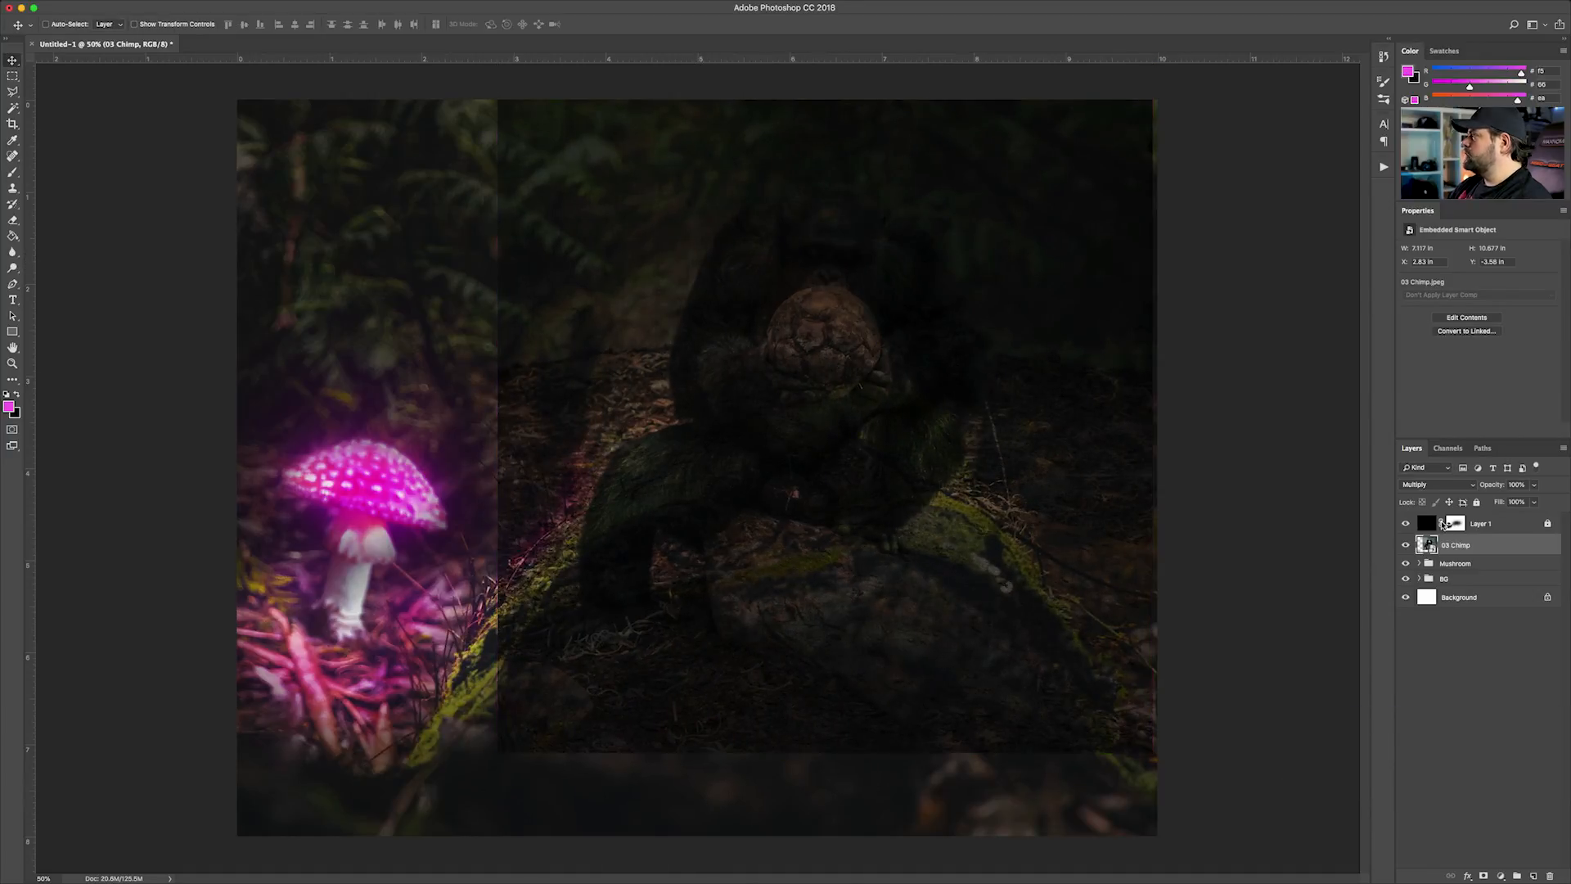
Set the 03 Chimp layer's blend mode back to Normal and hide Layer 1
click(1432, 484)
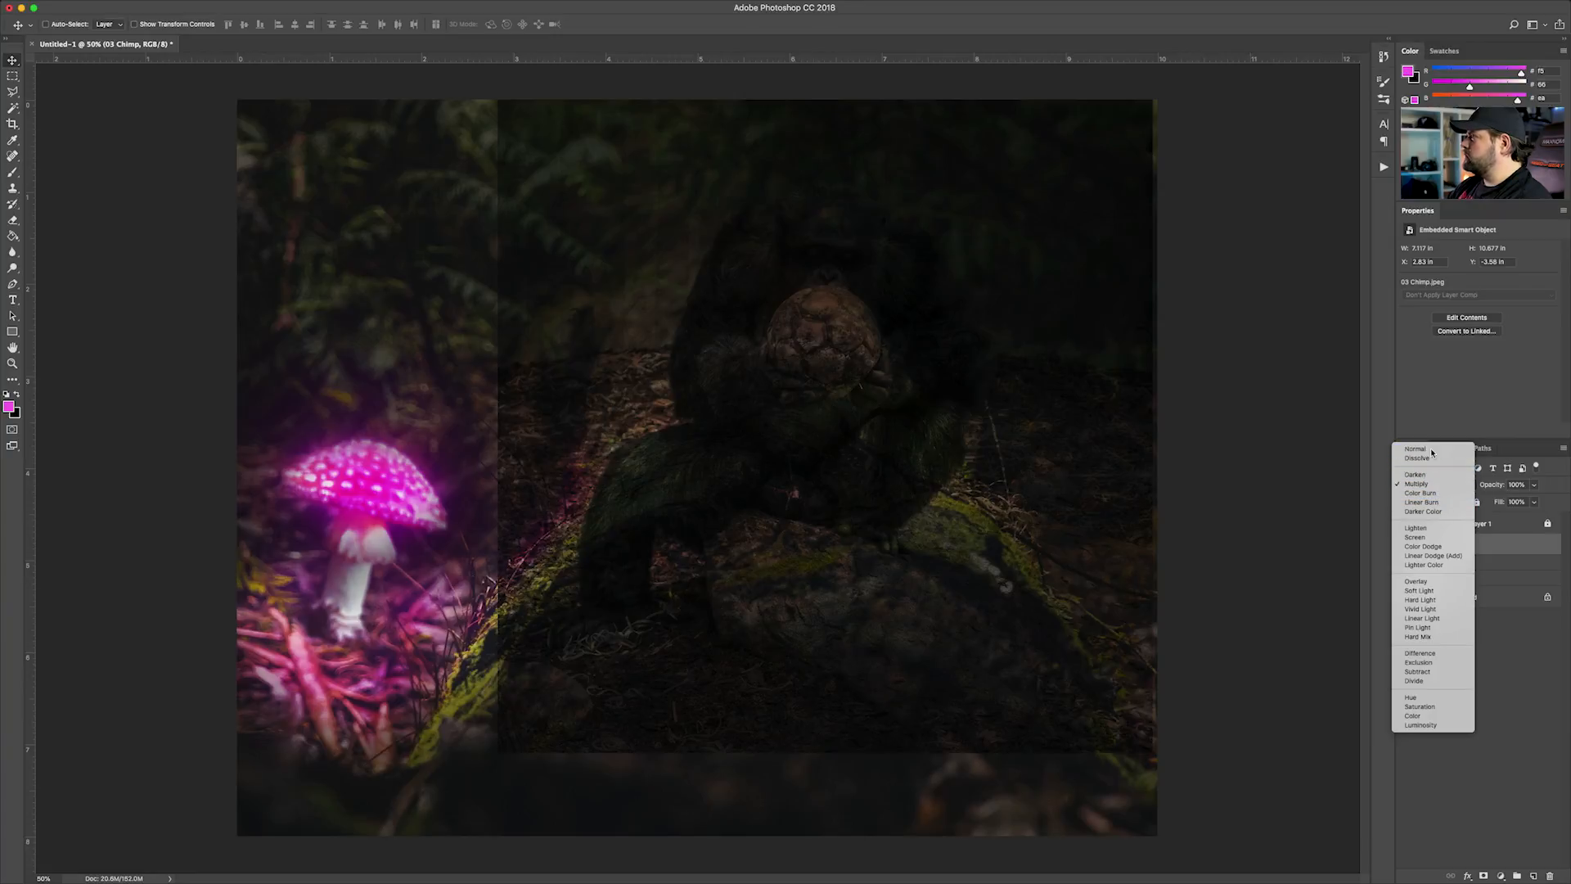
click(1431, 450)
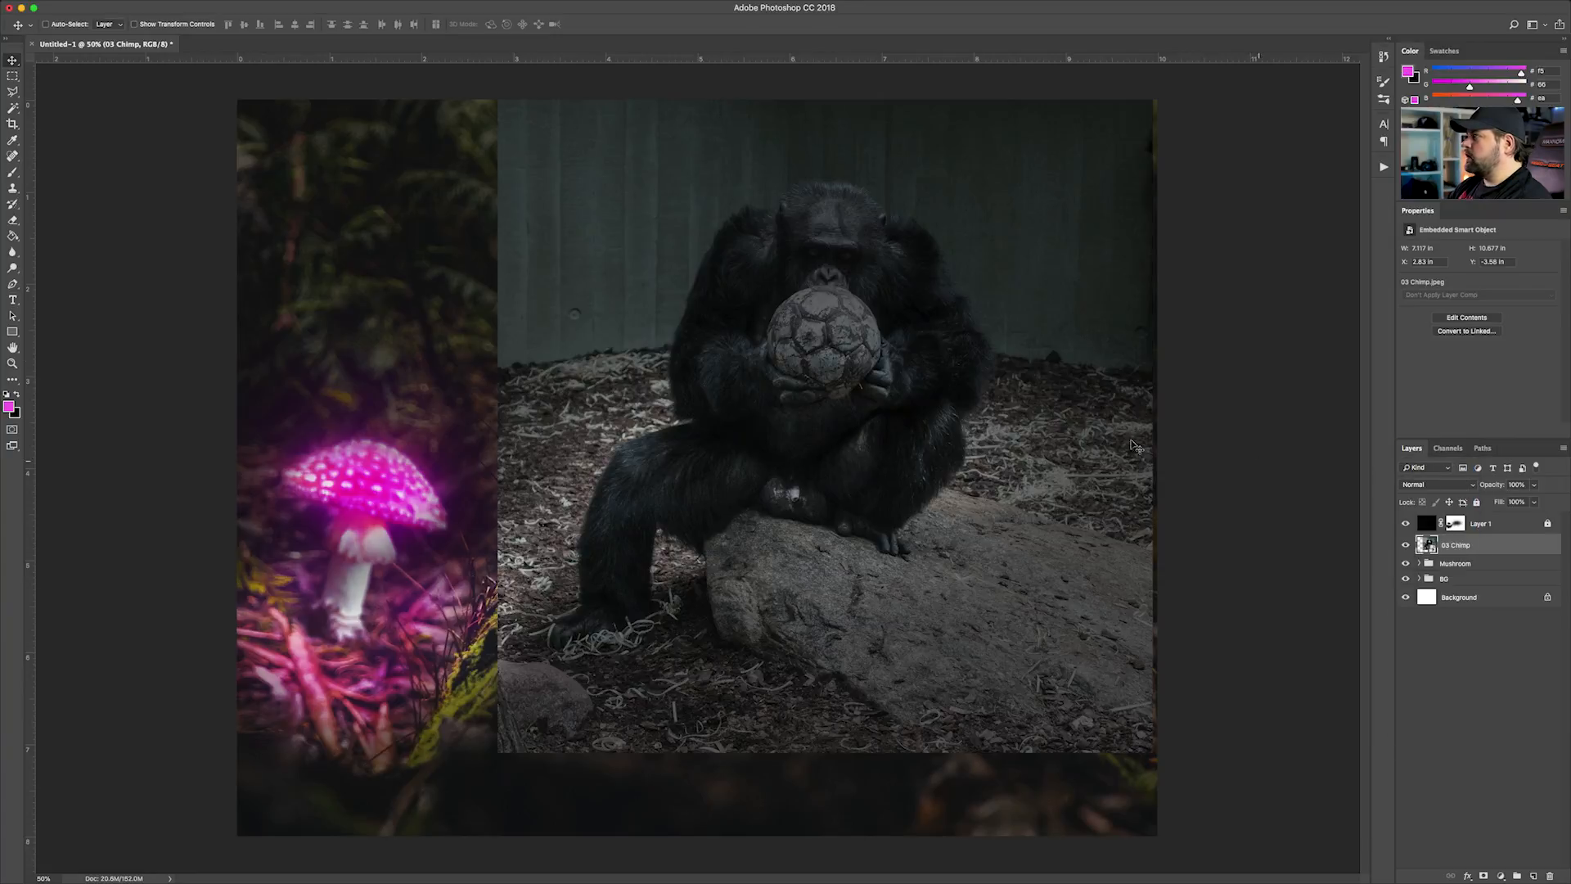
click(1405, 525)
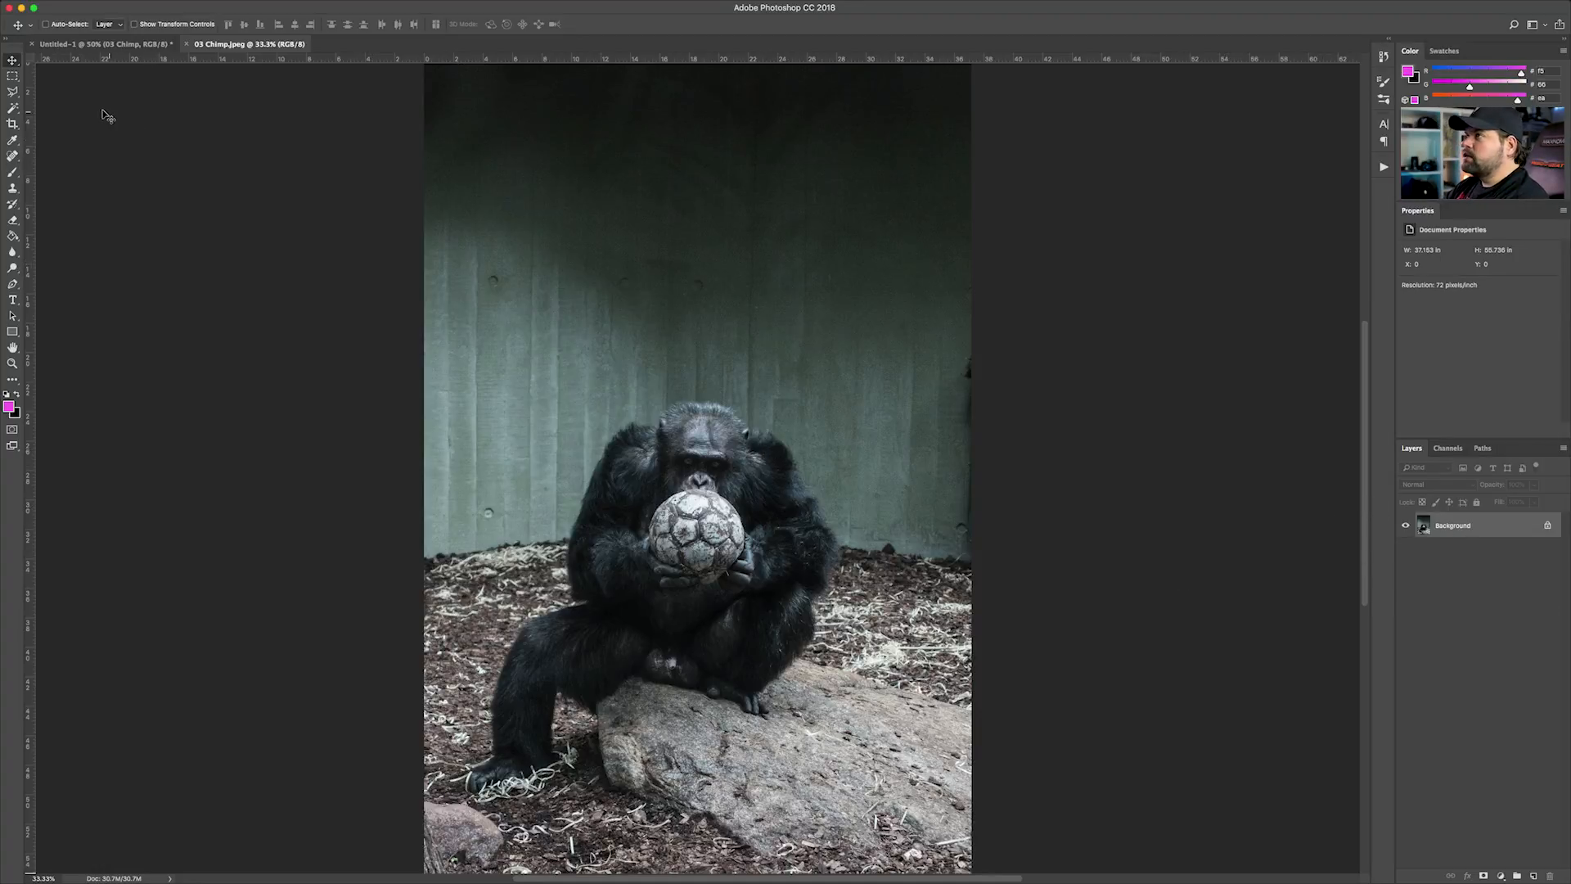
Select the green wall behind the chimp in 03 Chimp.jpeg with the Quick Selection tool
click(12, 110)
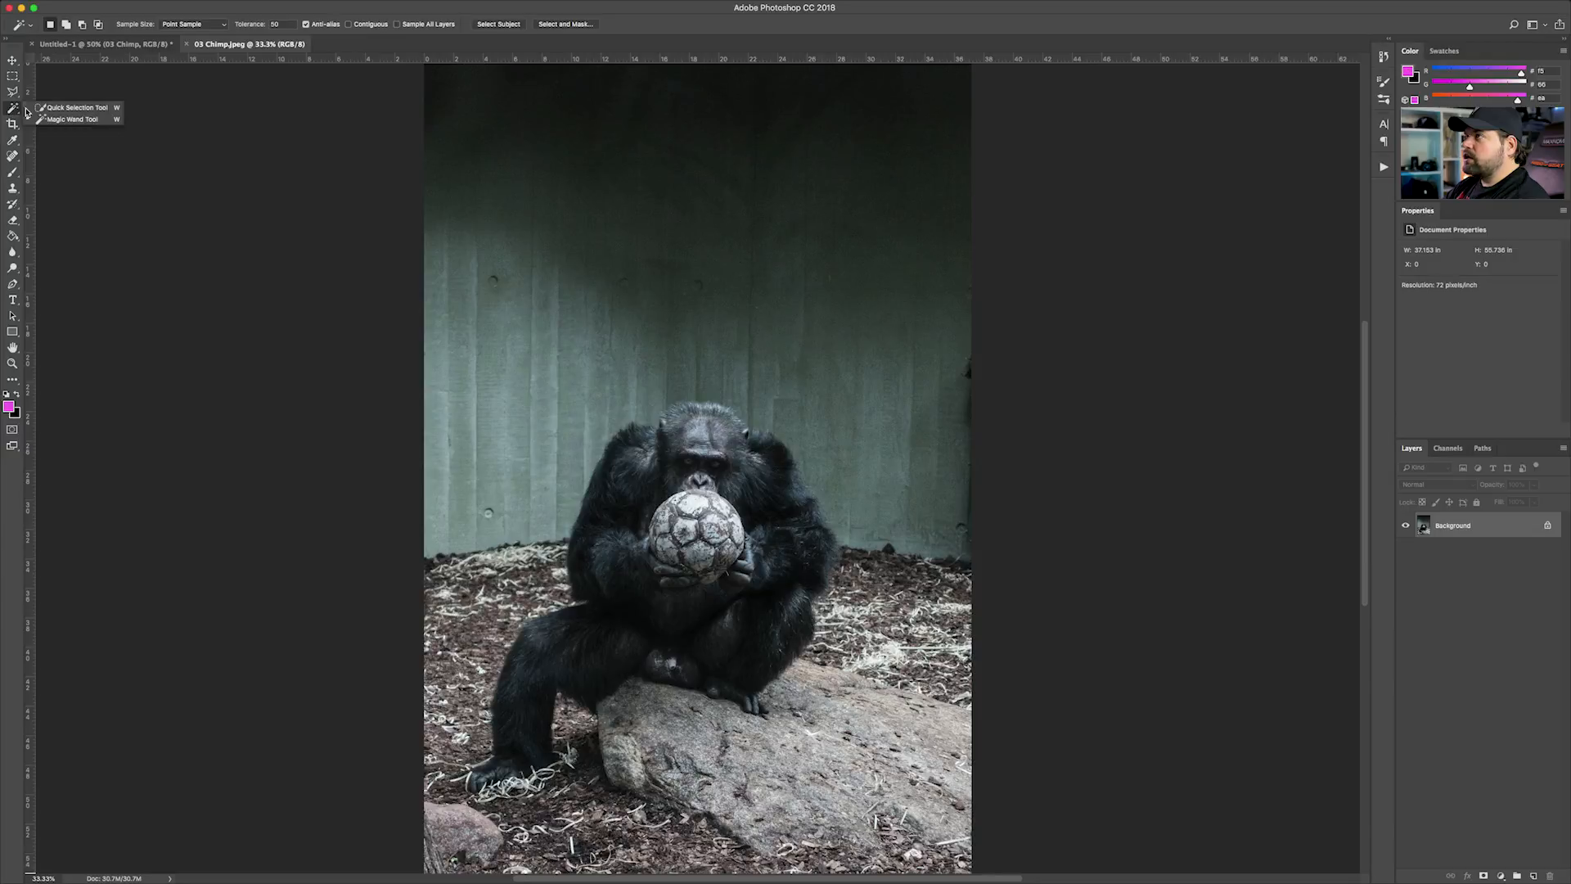
click(54, 107)
mouse_move(751, 346)
mouse_down()
mouse_move(669, 332)
mouse_move(517, 443)
mouse_up()
mouse_move(461, 515)
mouse_down()
mouse_move(426, 329)
mouse_move(479, 175)
mouse_move(613, 99)
mouse_move(897, 104)
mouse_up()
Try extending the selection over the littered ground beside the chimp
drag(922, 581, 900, 704)
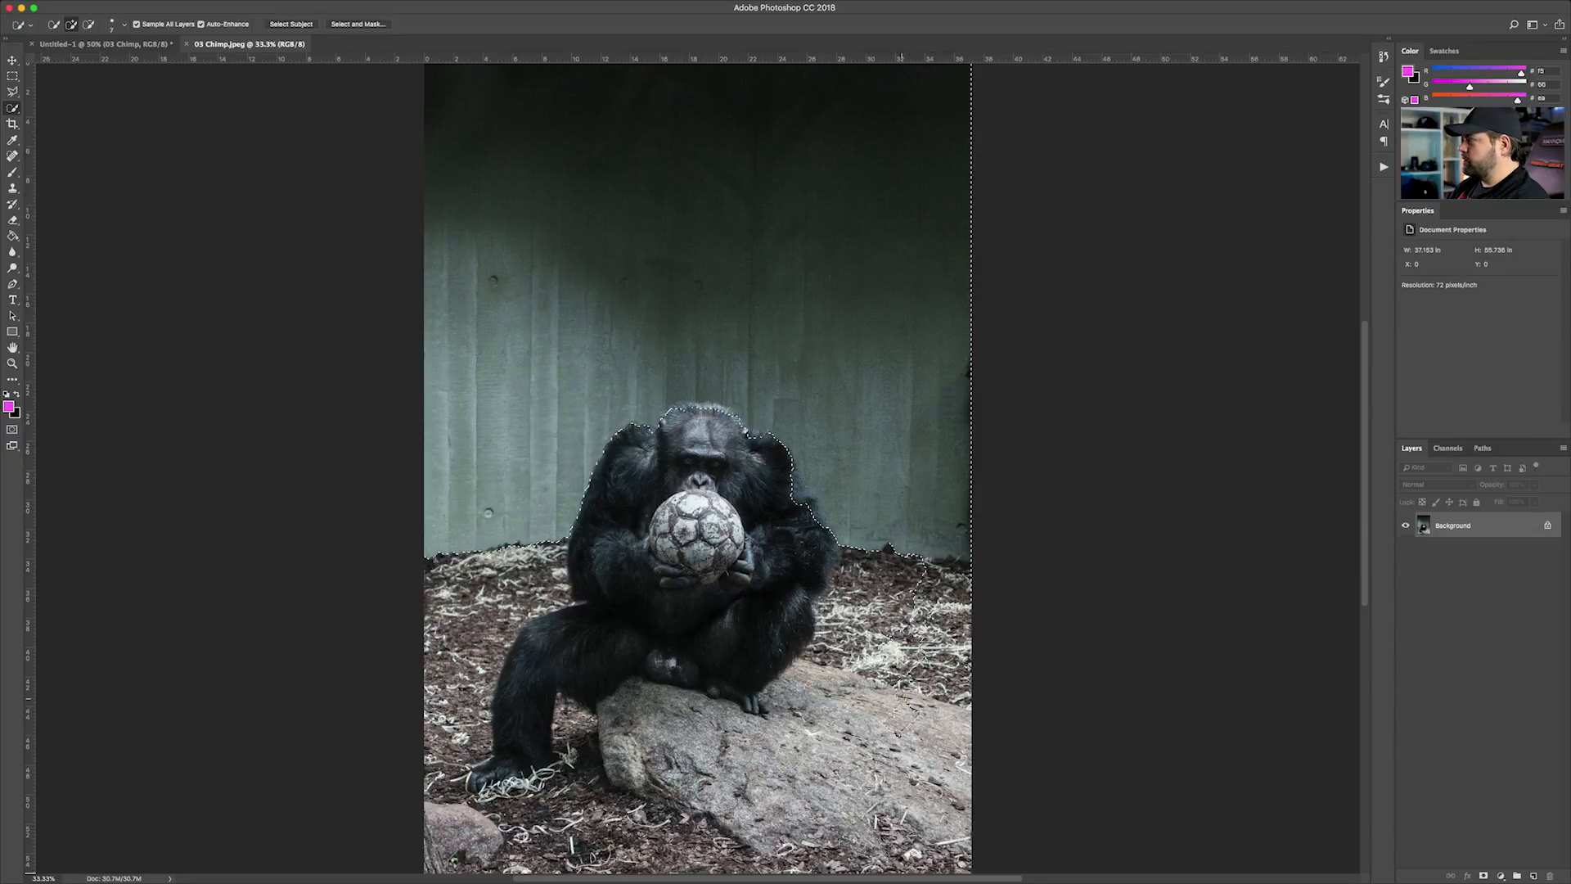
drag(898, 567, 918, 673)
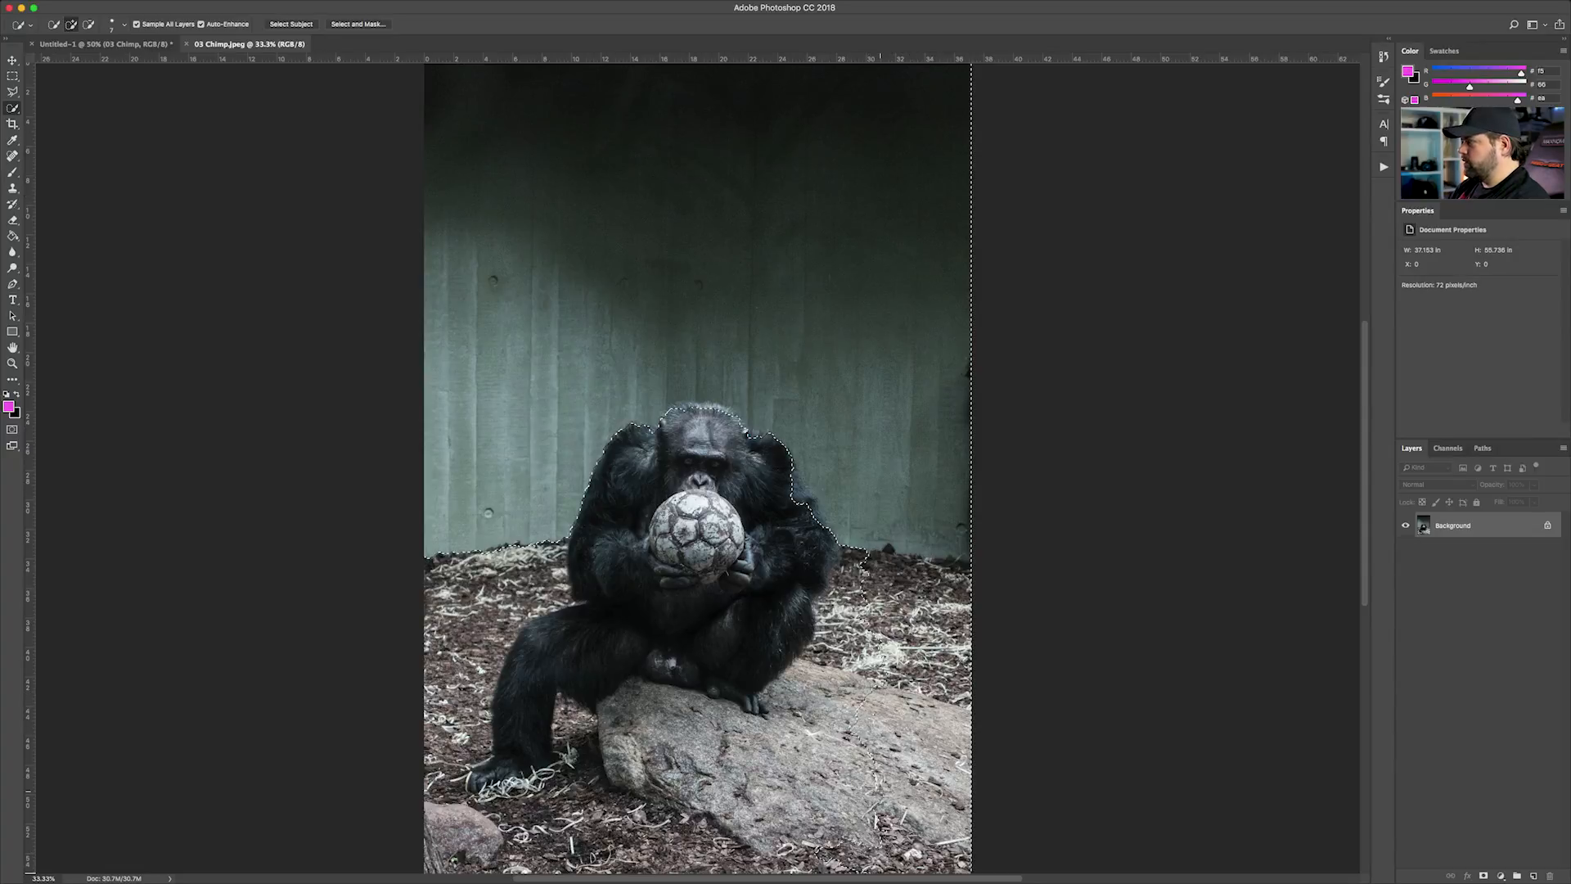
mouse_move(859, 618)
mouse_down()
mouse_move(823, 603)
mouse_move(823, 655)
mouse_up()
key(alt+super+z)
key(alt+super+z)
key(alt+super+z)
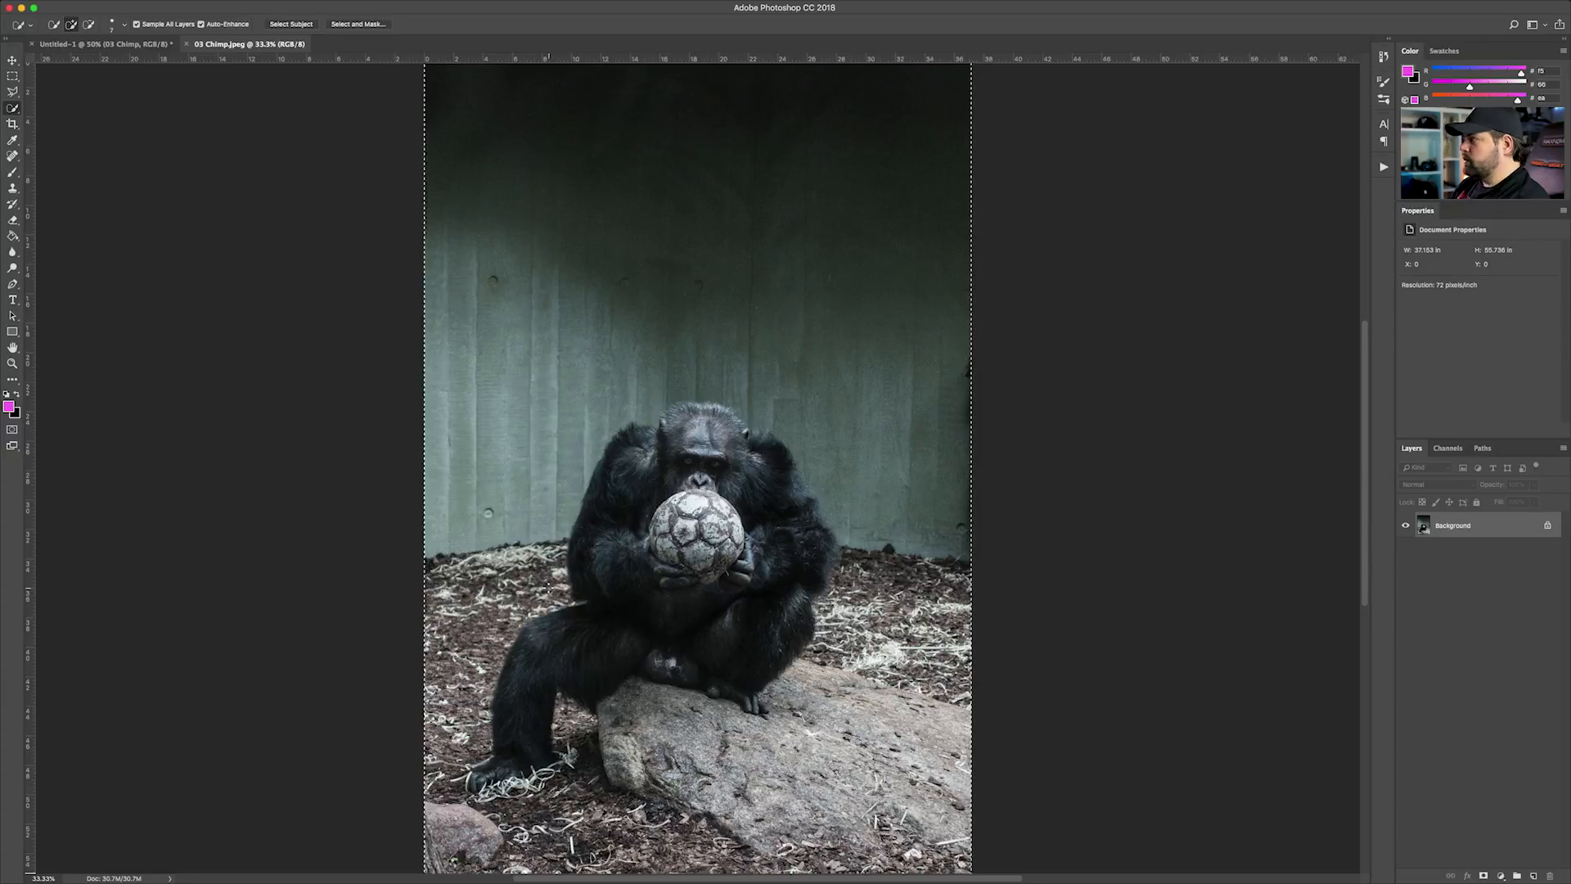
Add a layer mask from the wall selection and invert it so the wall is hidden
click(1483, 876)
key(super+i)
Quick-select the rock and ground beside and beneath the chimp, fill them with black on the mask, and deselect
drag(888, 585, 899, 741)
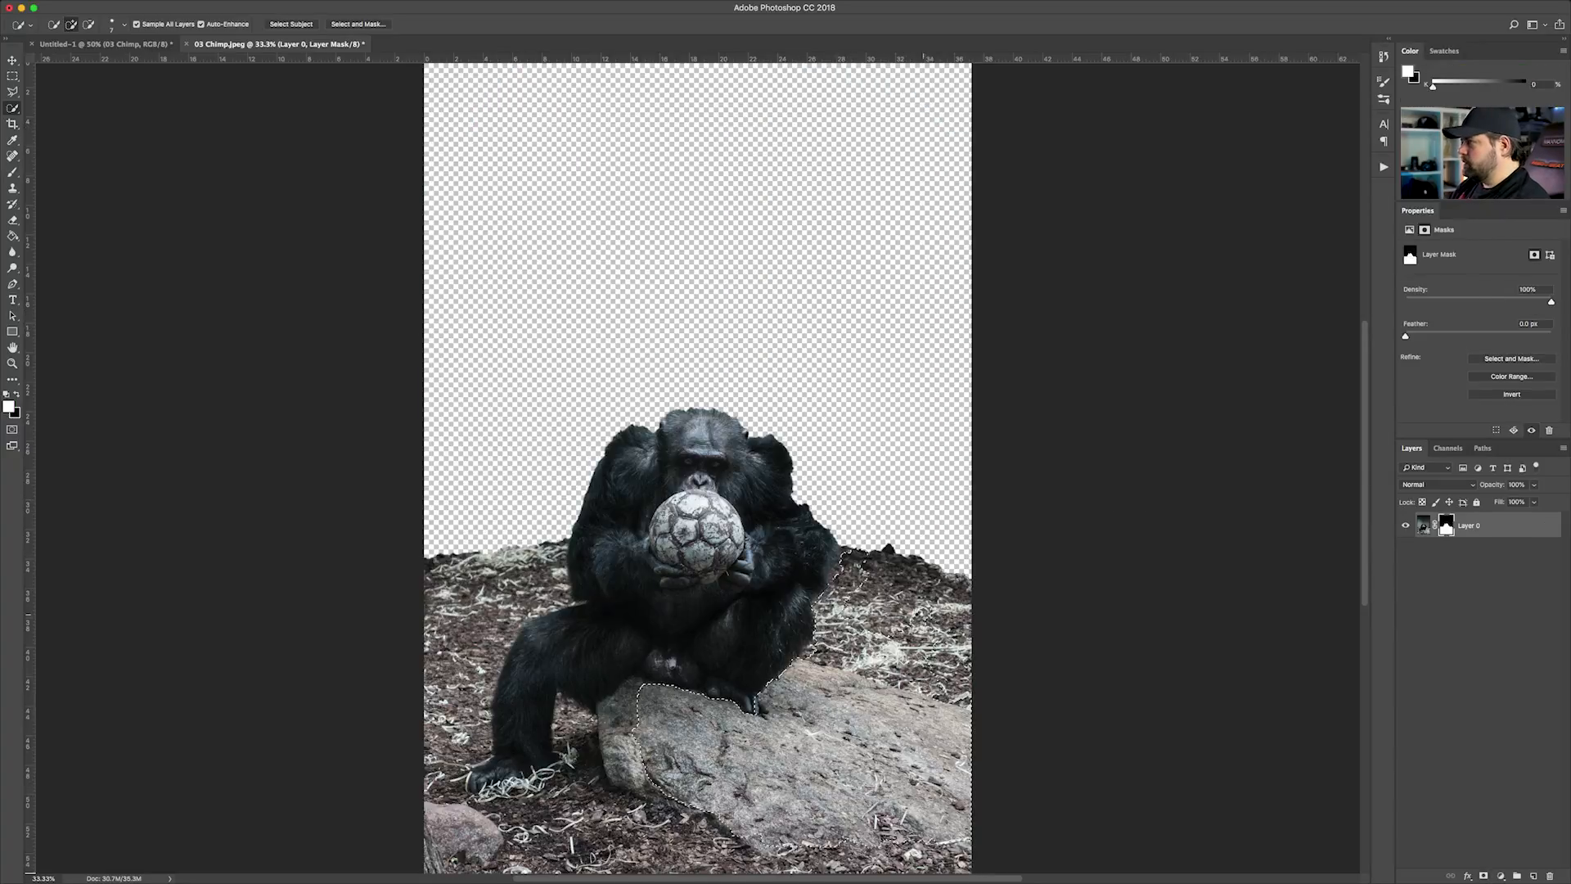
scroll(899, 741, up, 2)
drag(767, 381, 756, 424)
alt+click(626, 681)
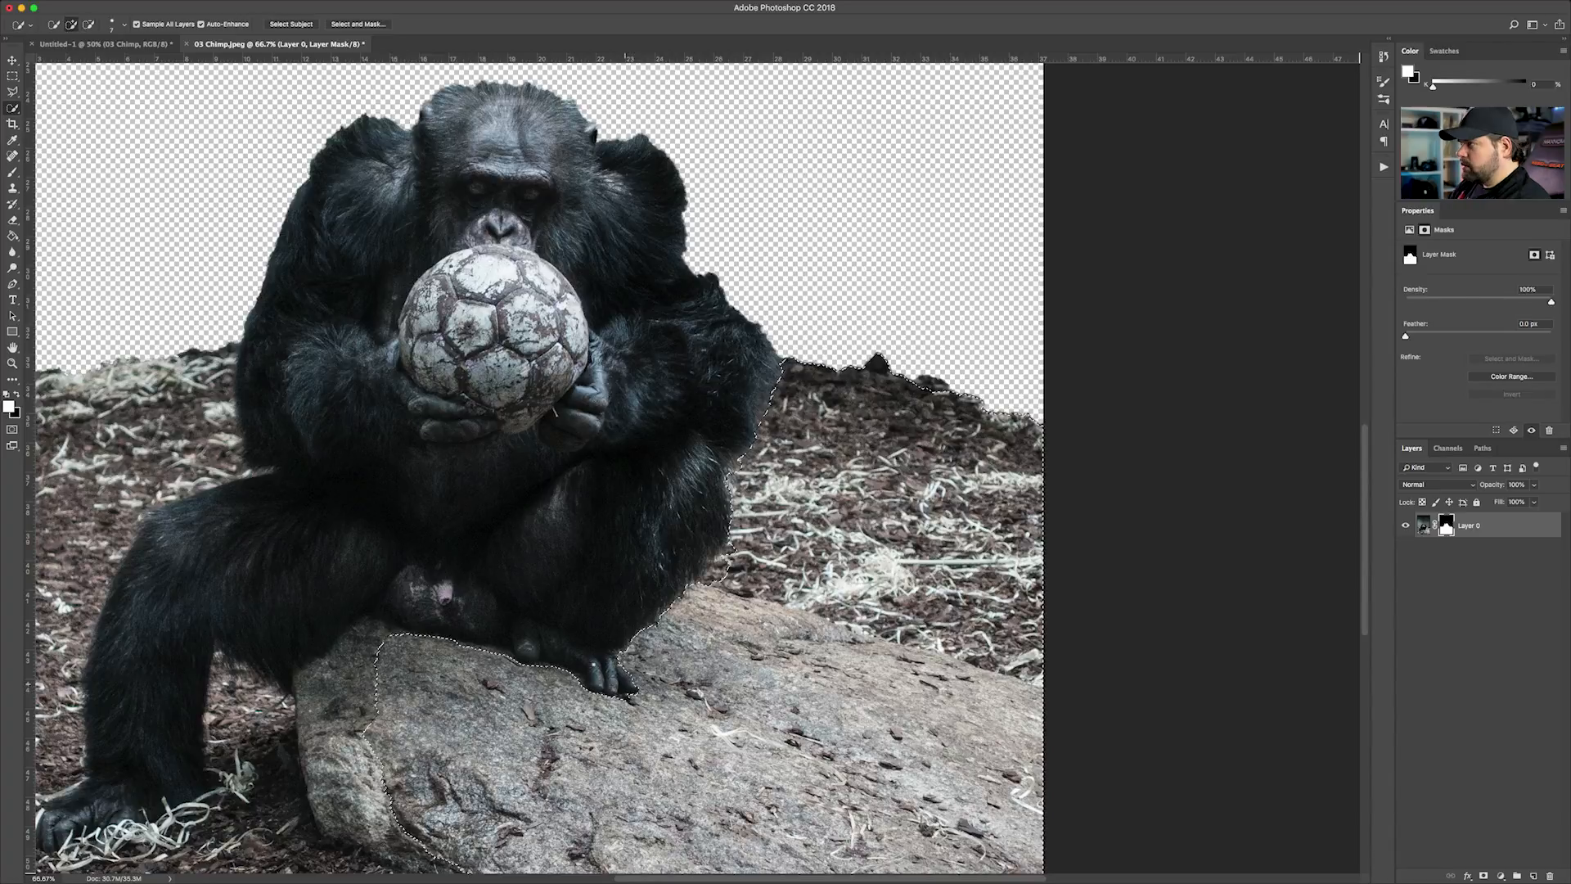
mouse_move(523, 659)
mouse_down()
mouse_move(417, 644)
mouse_move(269, 691)
mouse_up()
drag(426, 467, 666, 189)
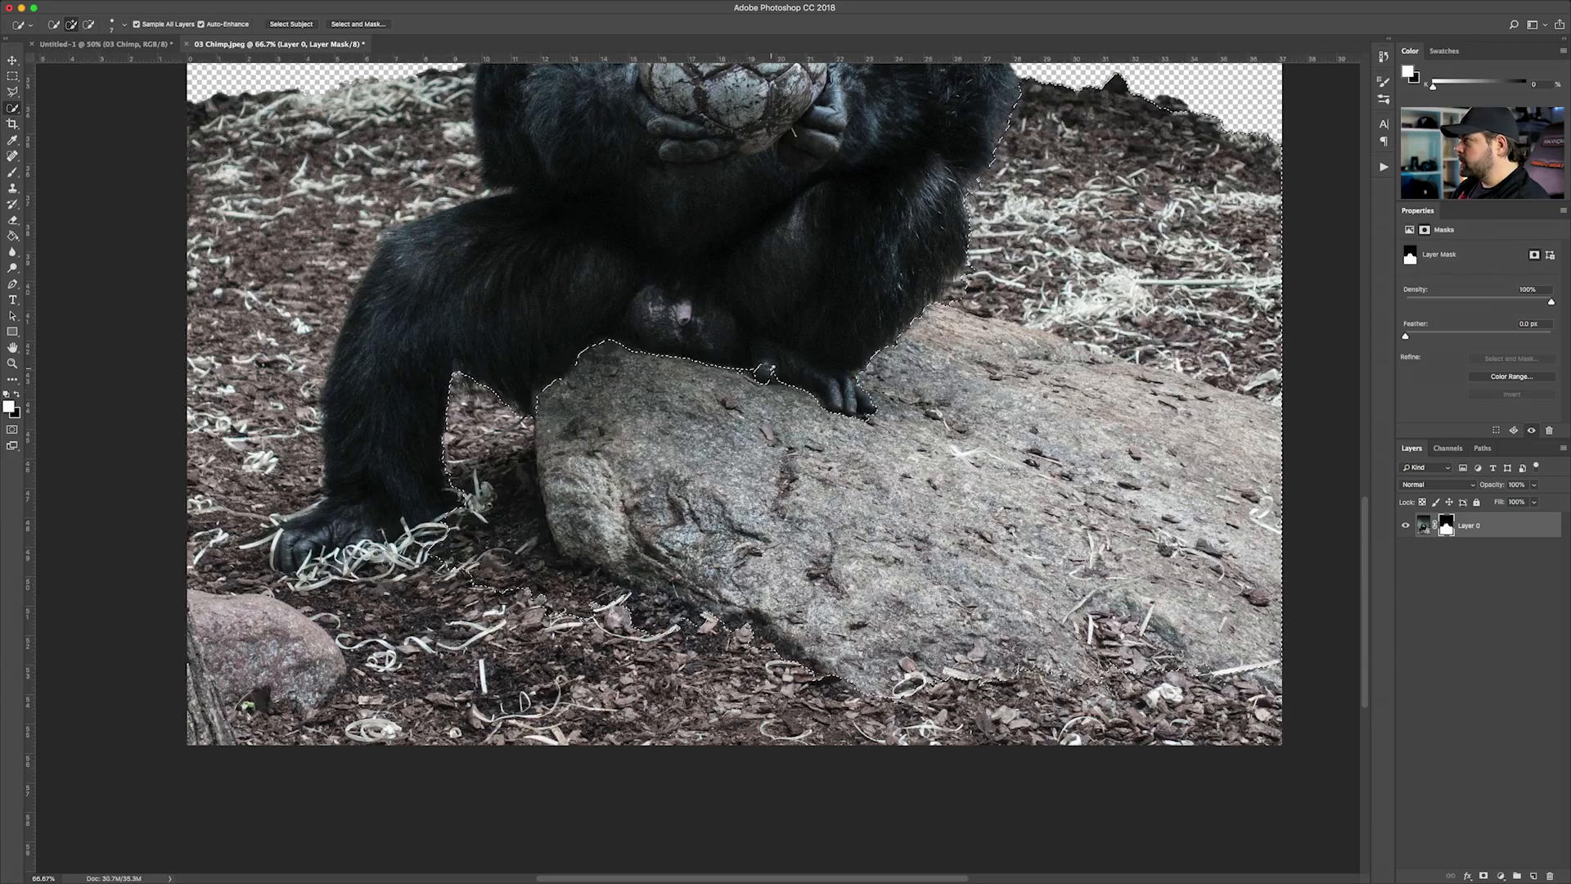
key(super+BackSpace)
key(super+d)
Quick-select the remaining ground around the outstretched leg and along the image's lower edge, and mask it out
key(super+shift+d)
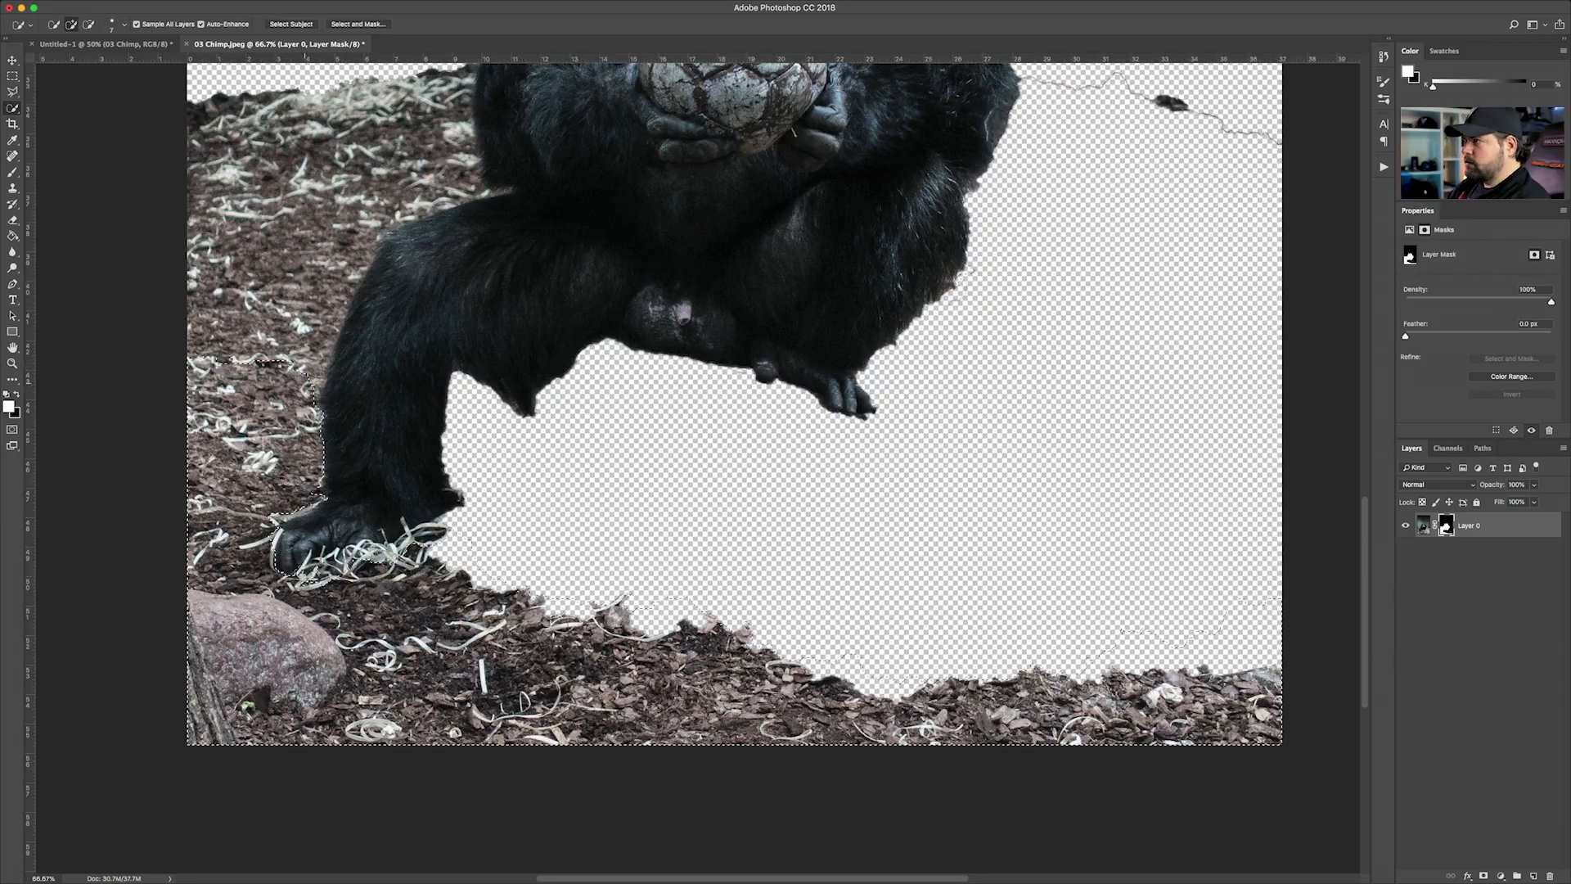
key(super+BackSpace)
key(super+d)
drag(453, 274, 705, 470)
drag(558, 402, 547, 605)
drag(548, 605, 614, 540)
key(super+BackSpace)
key(super+d)
Clean leftover background patches from the layer mask around the chimp with the Eraser, varying the brush size
key(super+minus)
key(super+minus)
click(13, 220)
drag(959, 568, 874, 544)
key(super+plus)
key(super+plus)
key(bracketleft)
key(bracketleft)
key(bracketleft)
key(bracketleft)
key(bracketleft)
key(bracketleft)
key(bracketleft)
mouse_move(759, 594)
mouse_down()
mouse_move(741, 382)
mouse_move(699, 289)
mouse_up()
key(bracketright)
key(bracketright)
key(bracketright)
key(bracketright)
key(bracketright)
key(bracketright)
key(bracketright)
drag(508, 592, 327, 635)
drag(195, 304, 777, 385)
drag(728, 385, 495, 338)
key(bracketleft)
key(bracketleft)
key(bracketleft)
key(bracketleft)
key(bracketleft)
key(bracketleft)
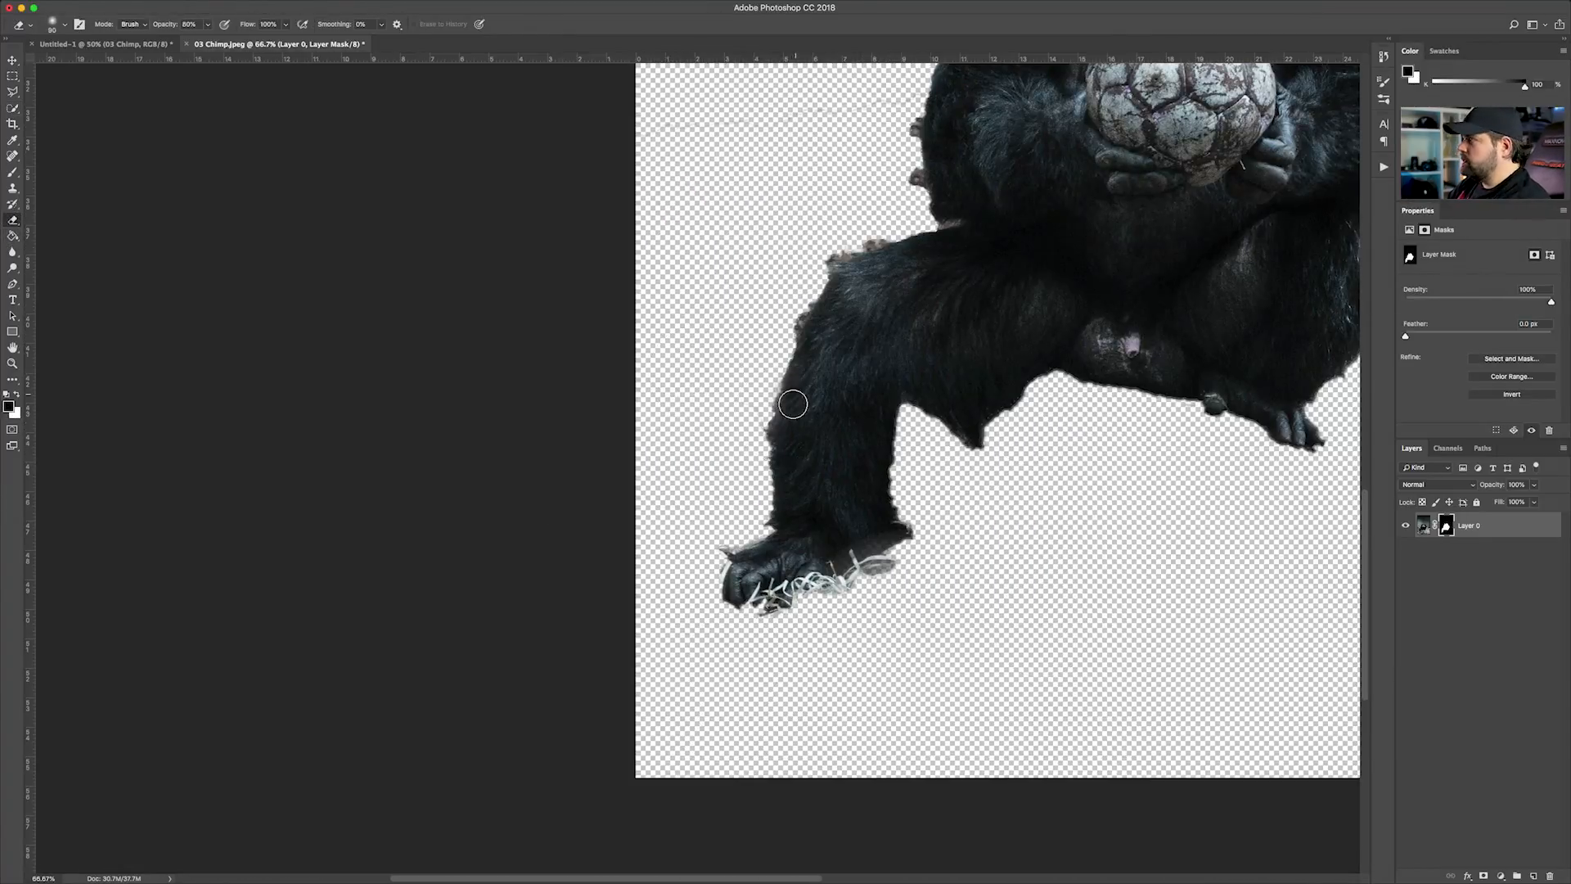
key(super+minus)
key(super+minus)
key(x)
Open Layer 0's layer mask in the Select and Mask workspace
click(12, 61)
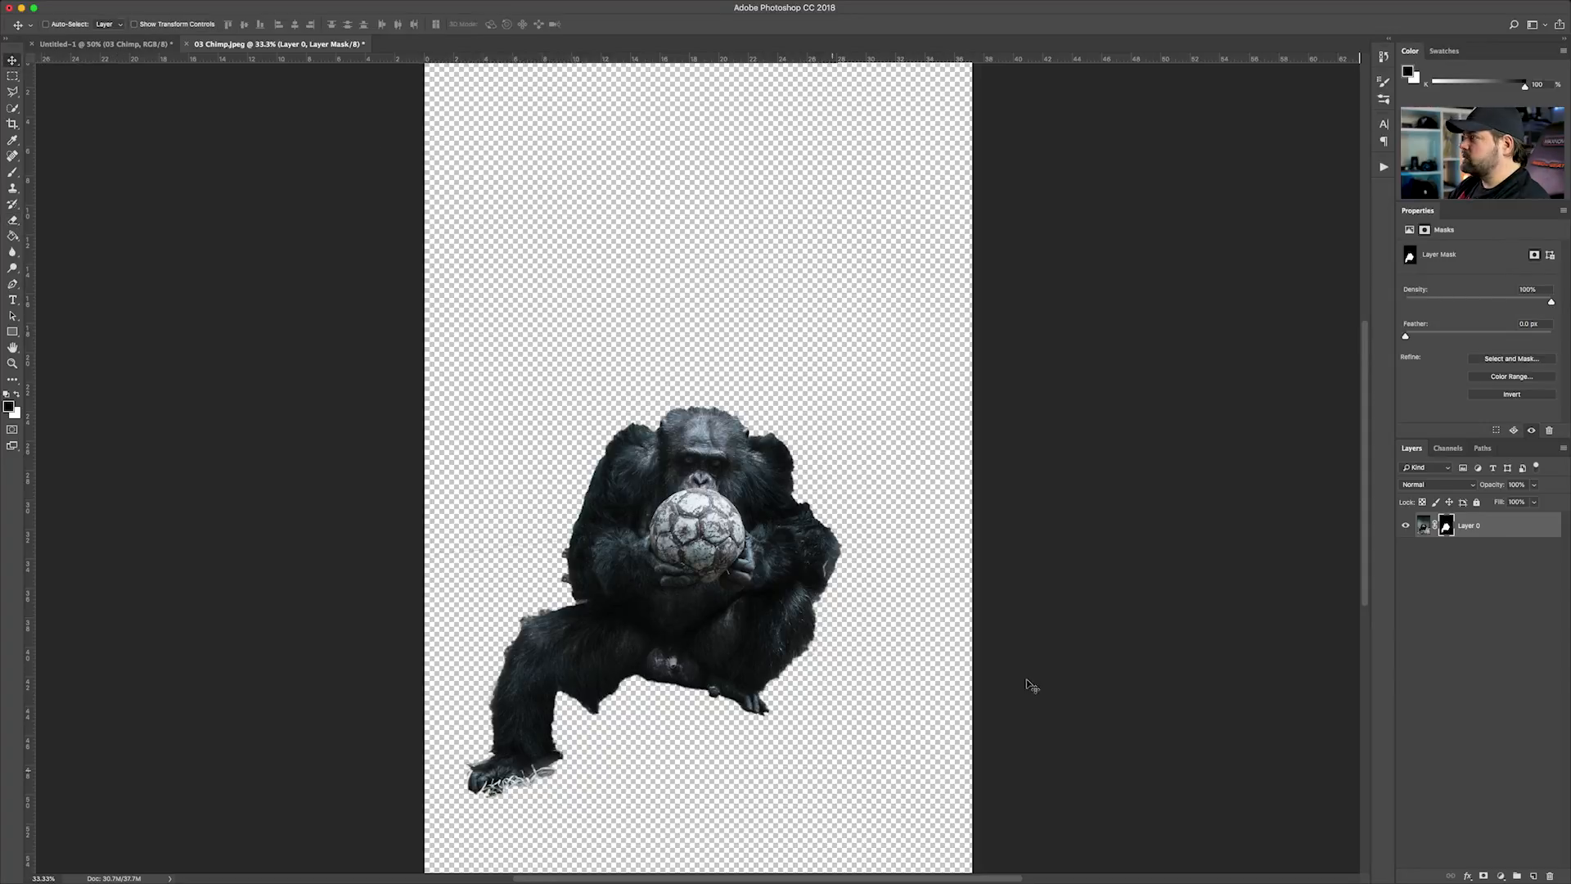
key(super+plus)
drag(968, 508, 1025, 374)
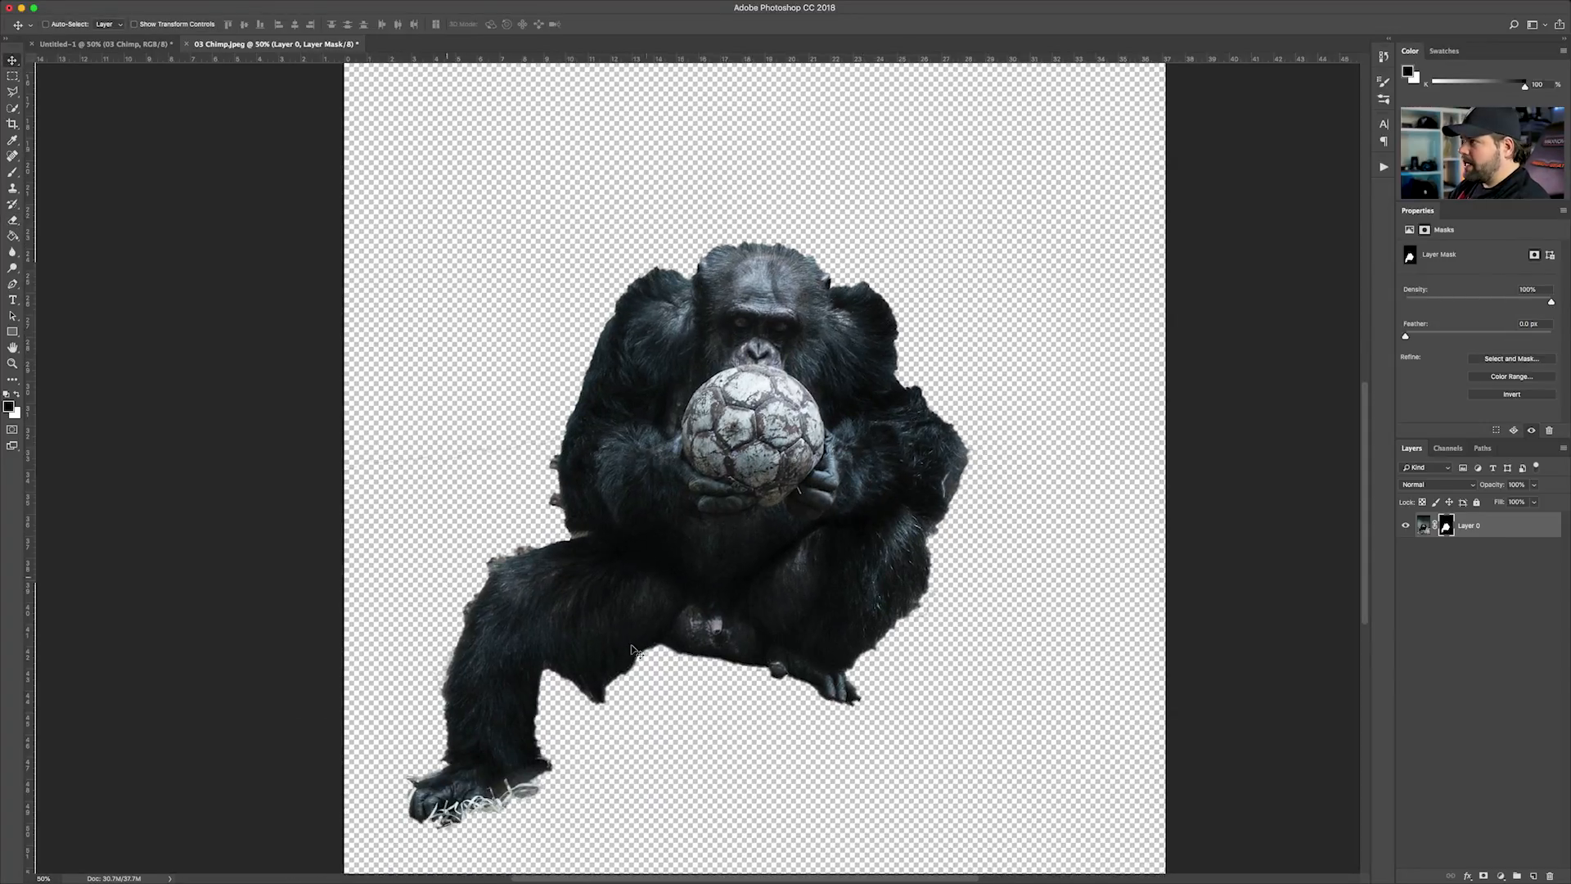
click(1482, 526)
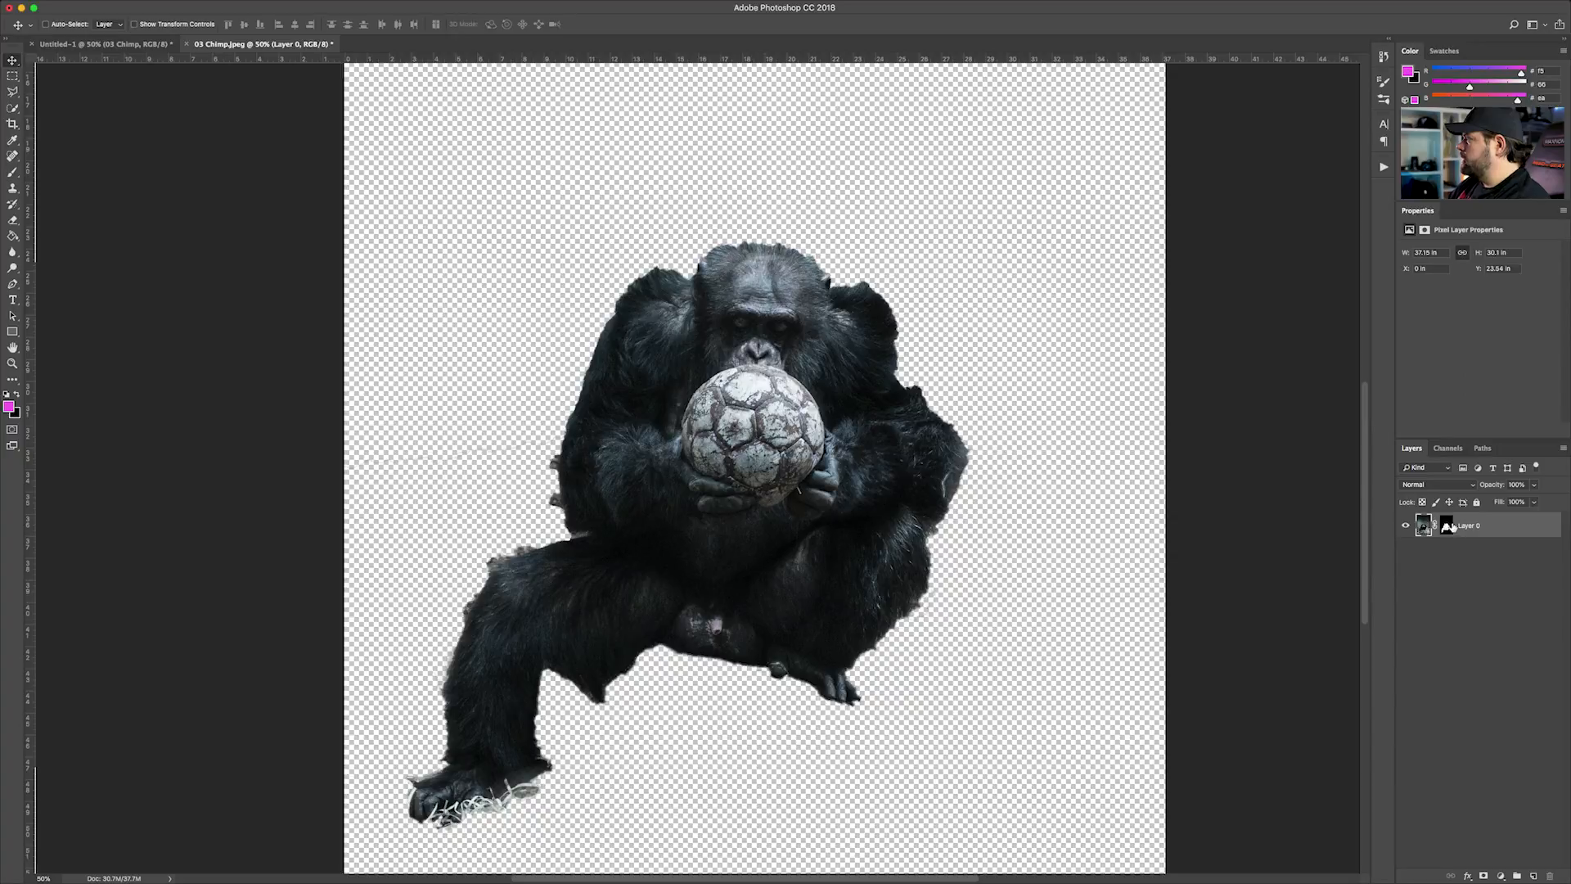
click(1446, 527)
right_click(1447, 527)
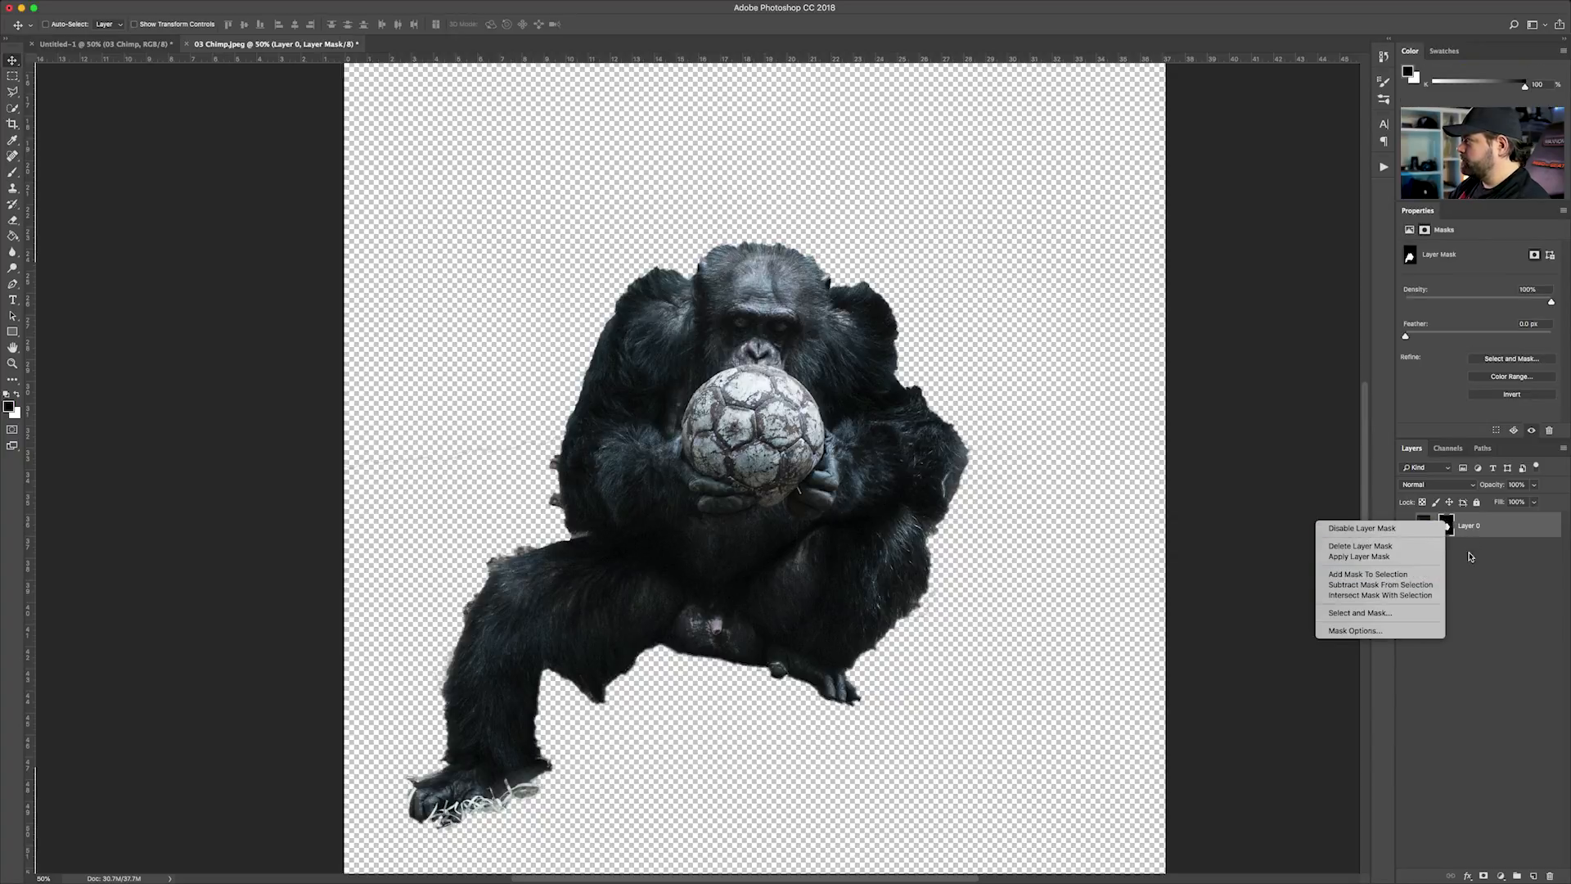
click(1470, 611)
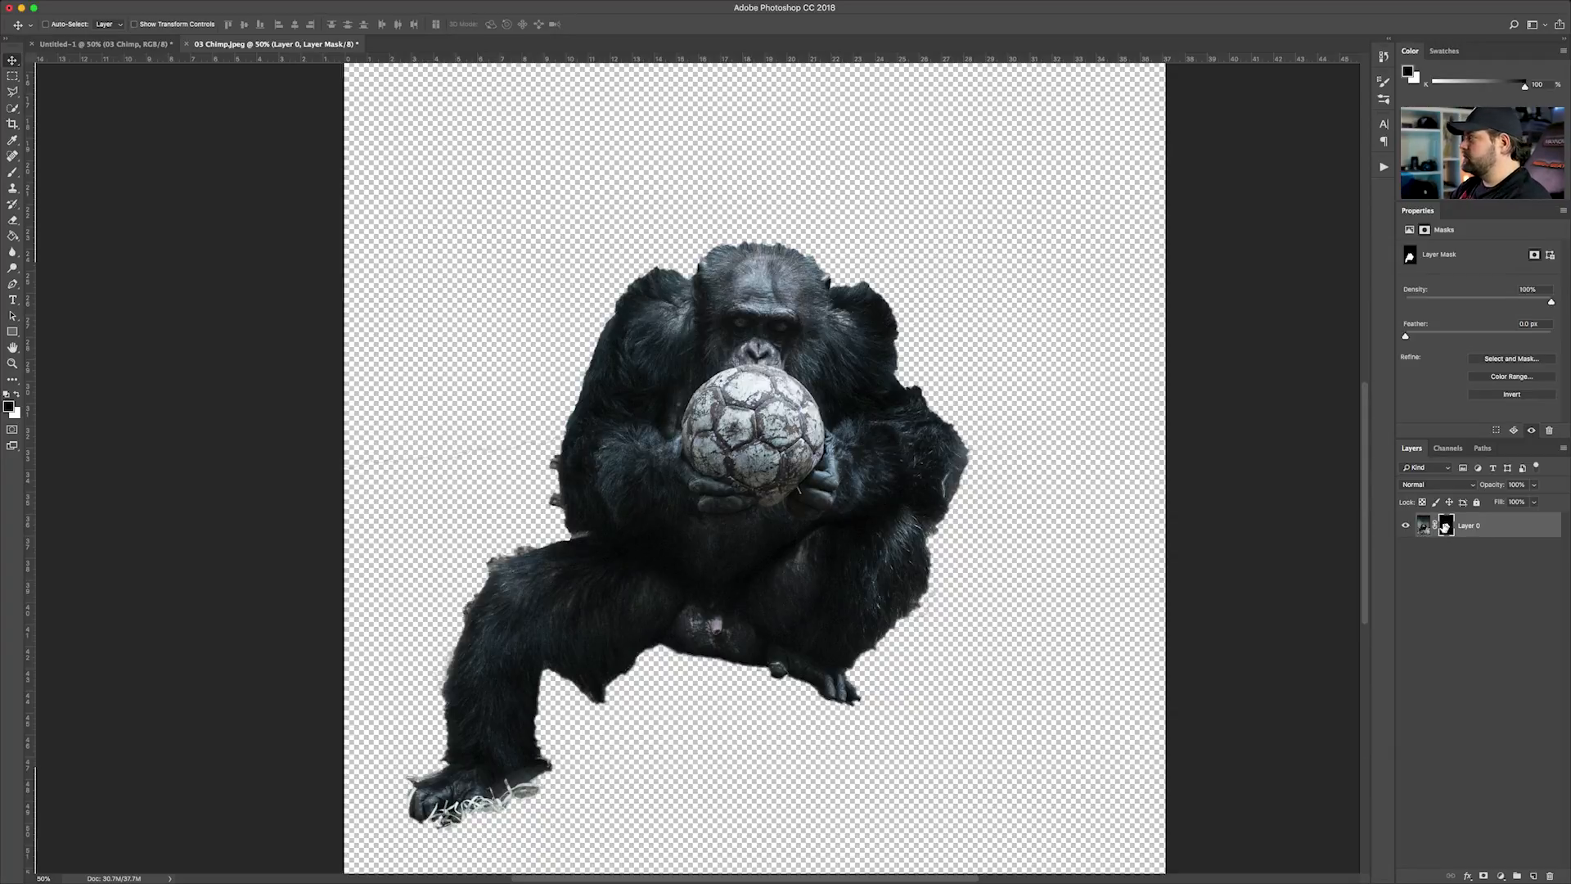
right_click(1446, 526)
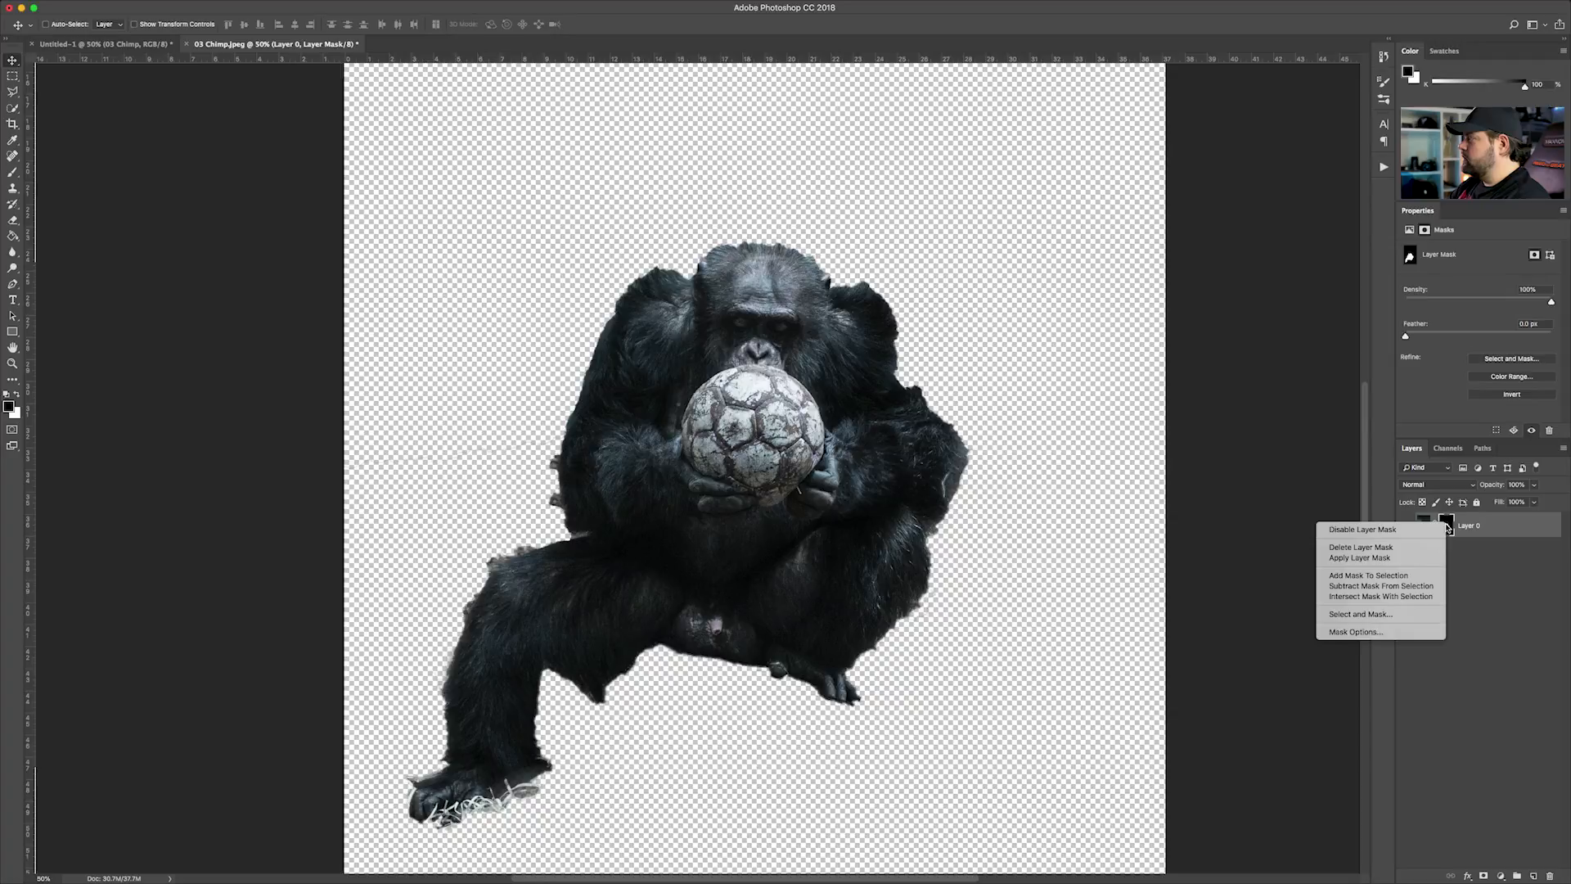
click(1394, 617)
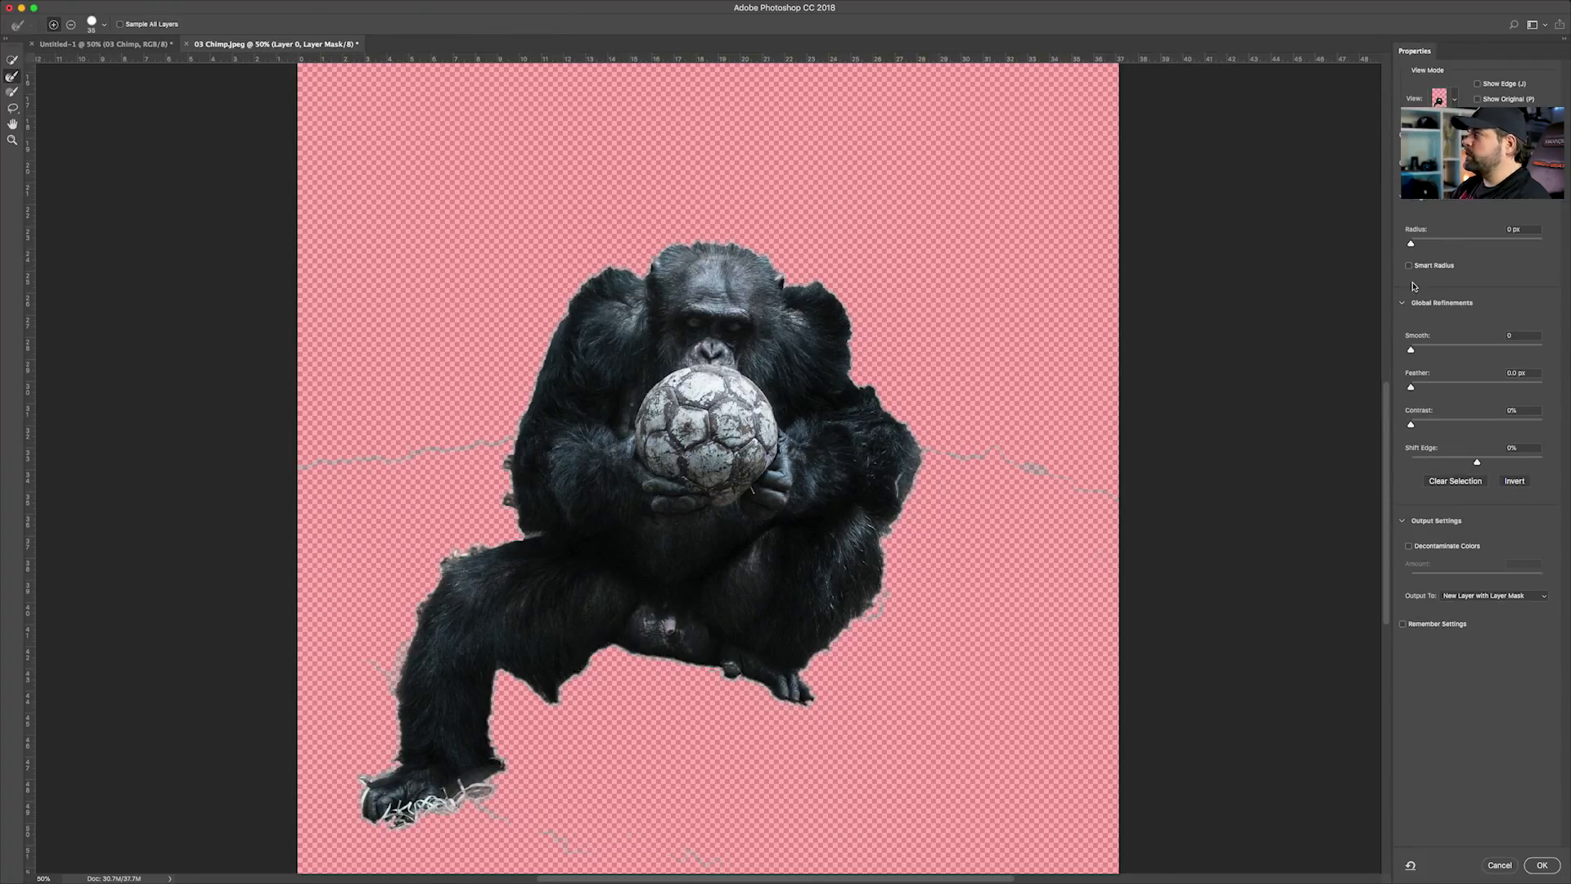
Paint along the fur edges of the chimp's head, shoulders and arms with the Refine Edge Brush
key(super+equal)
key(super+equal)
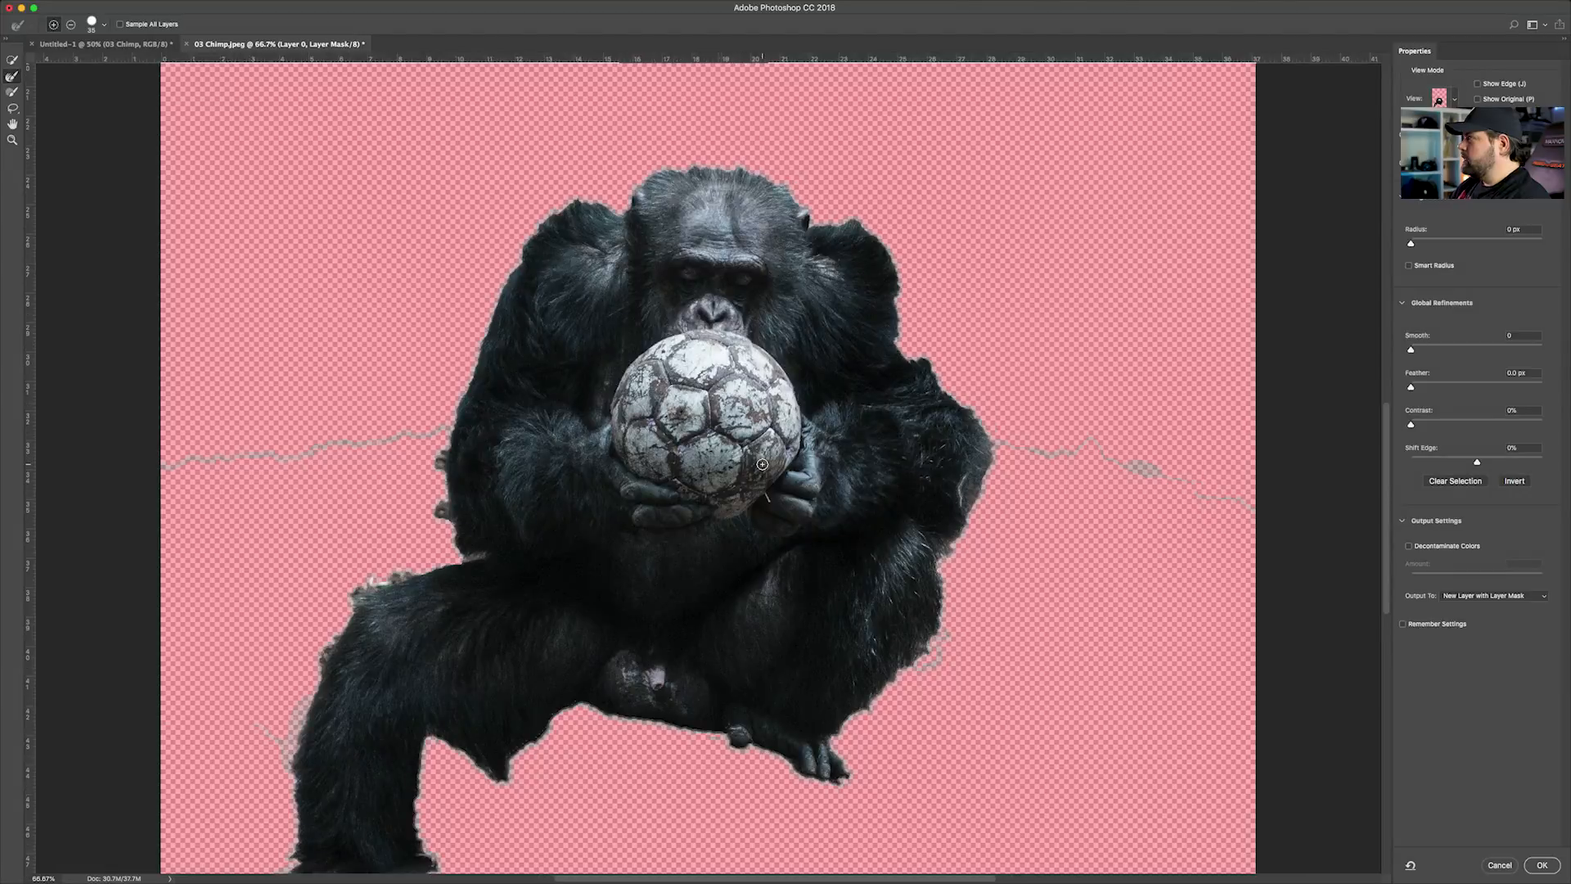
key(super+minus)
drag(797, 399, 849, 457)
key(super+equal)
key(super+equal)
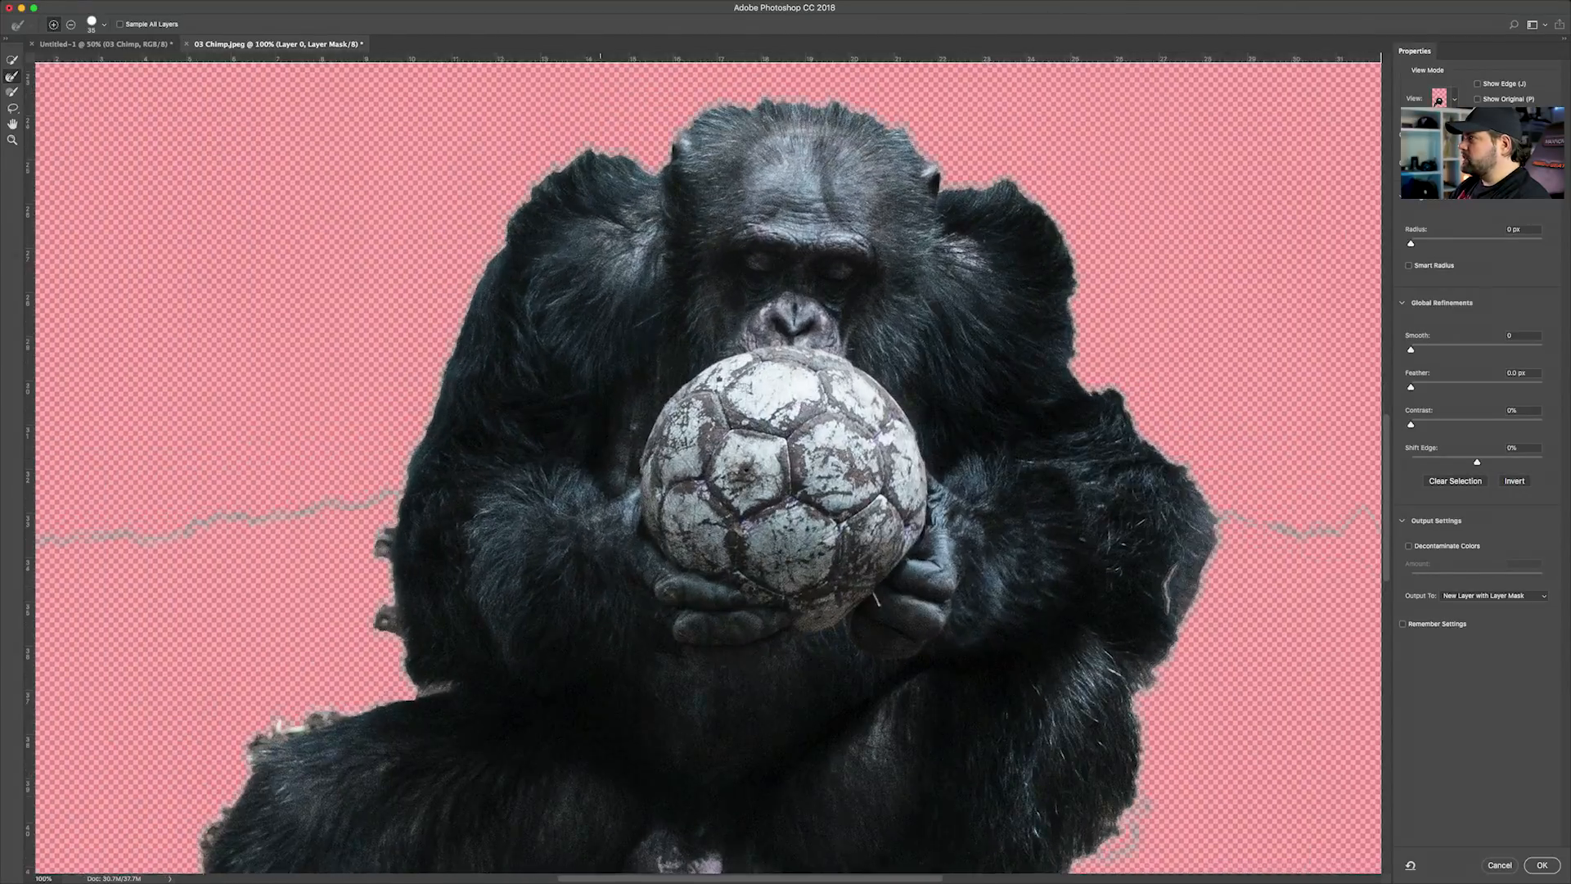
drag(692, 314, 846, 464)
key(super+minus)
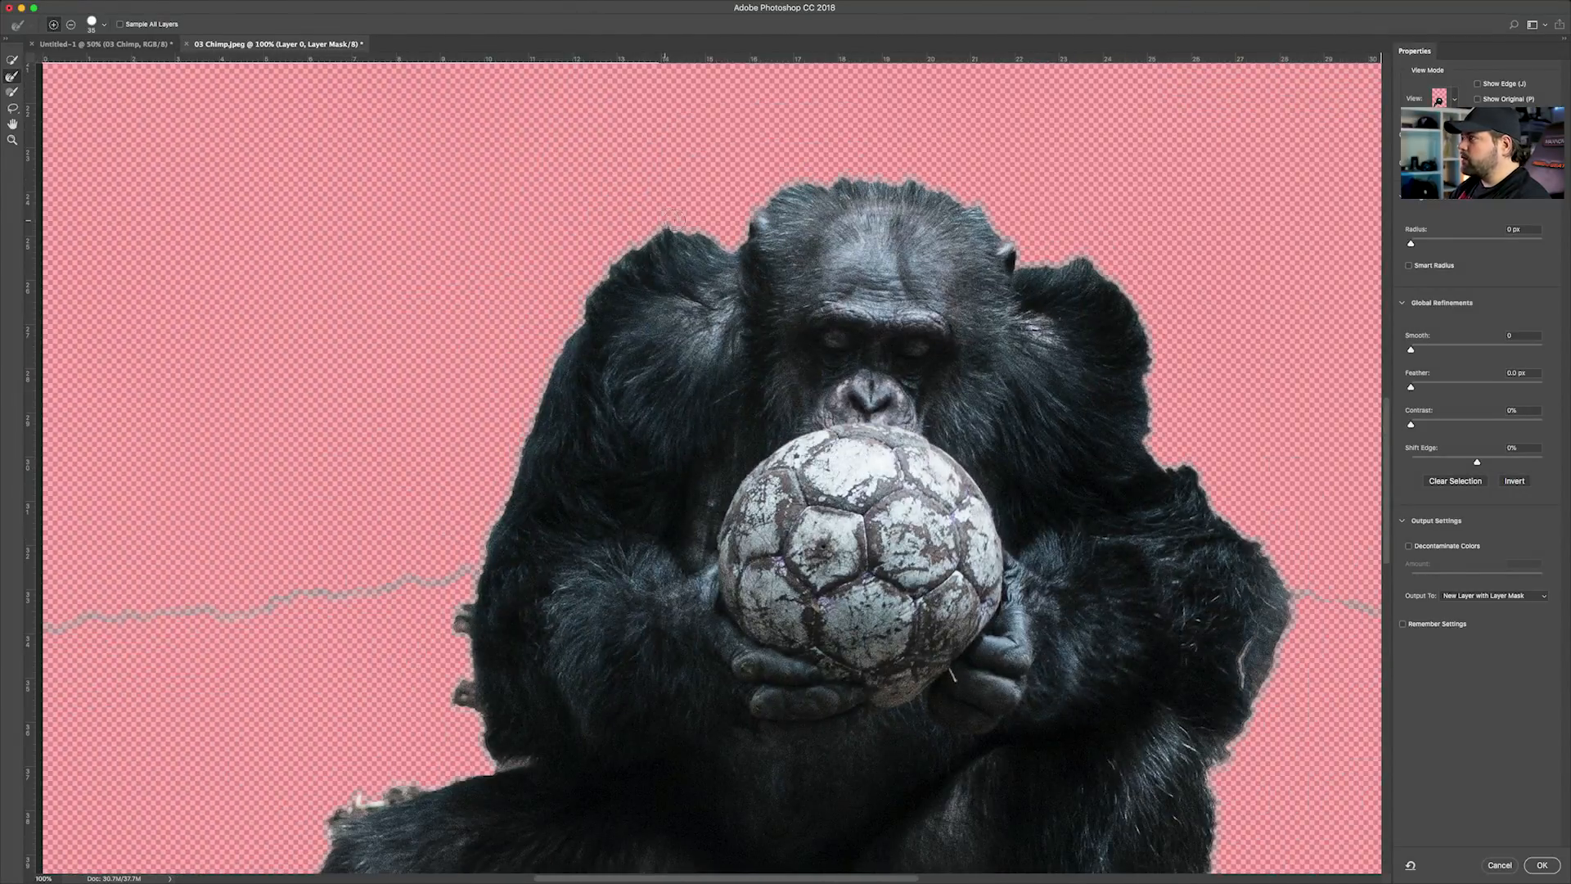
click(10, 79)
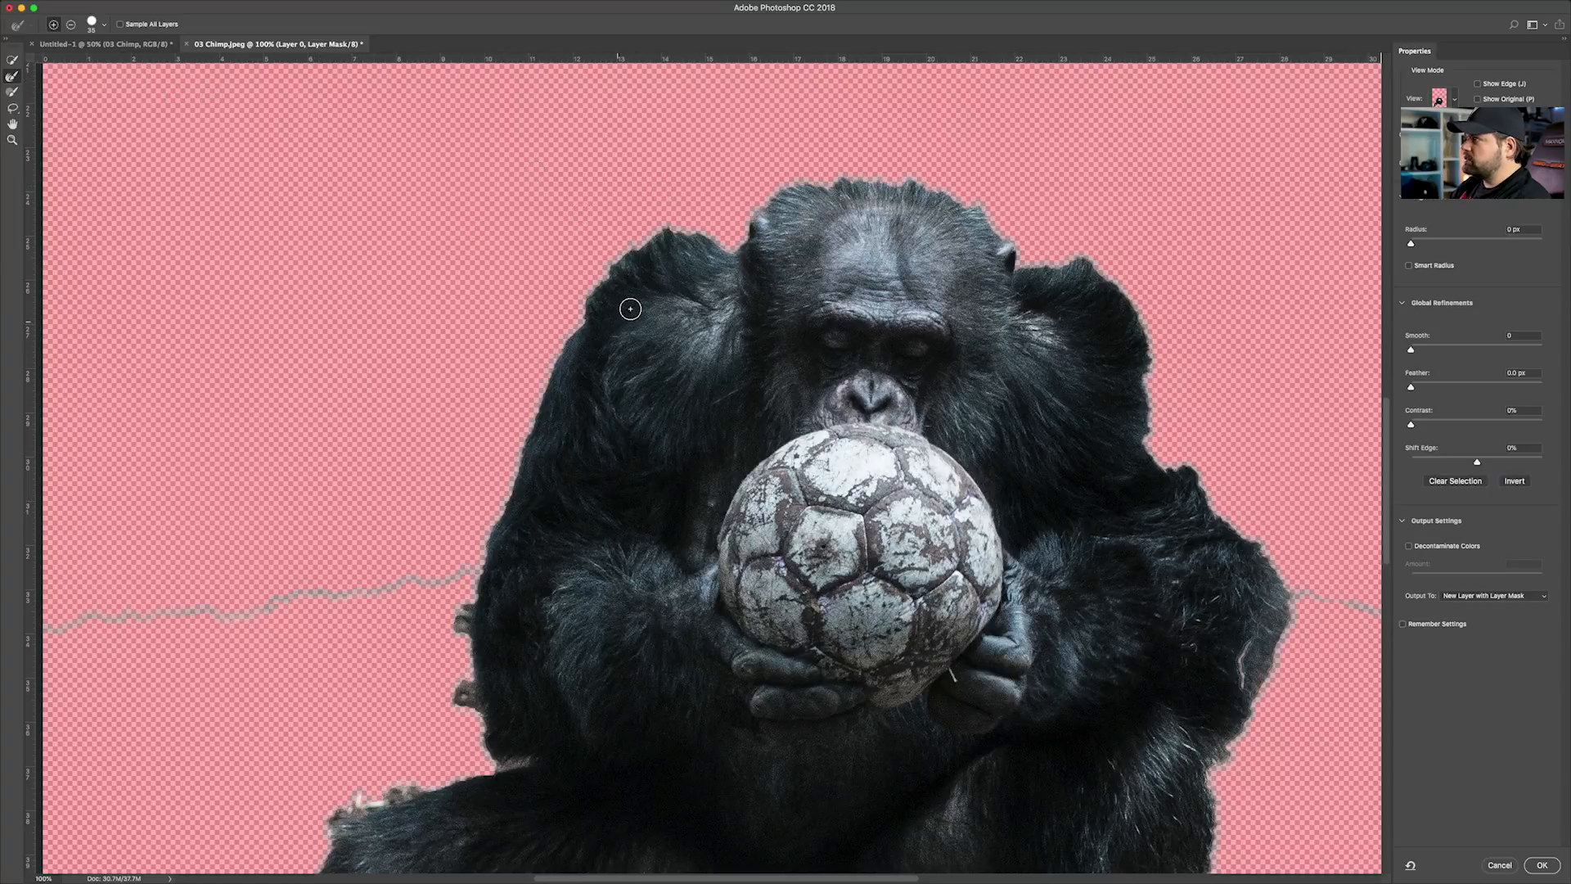
mouse_move(730, 250)
mouse_down()
mouse_move(640, 247)
mouse_move(551, 381)
mouse_up()
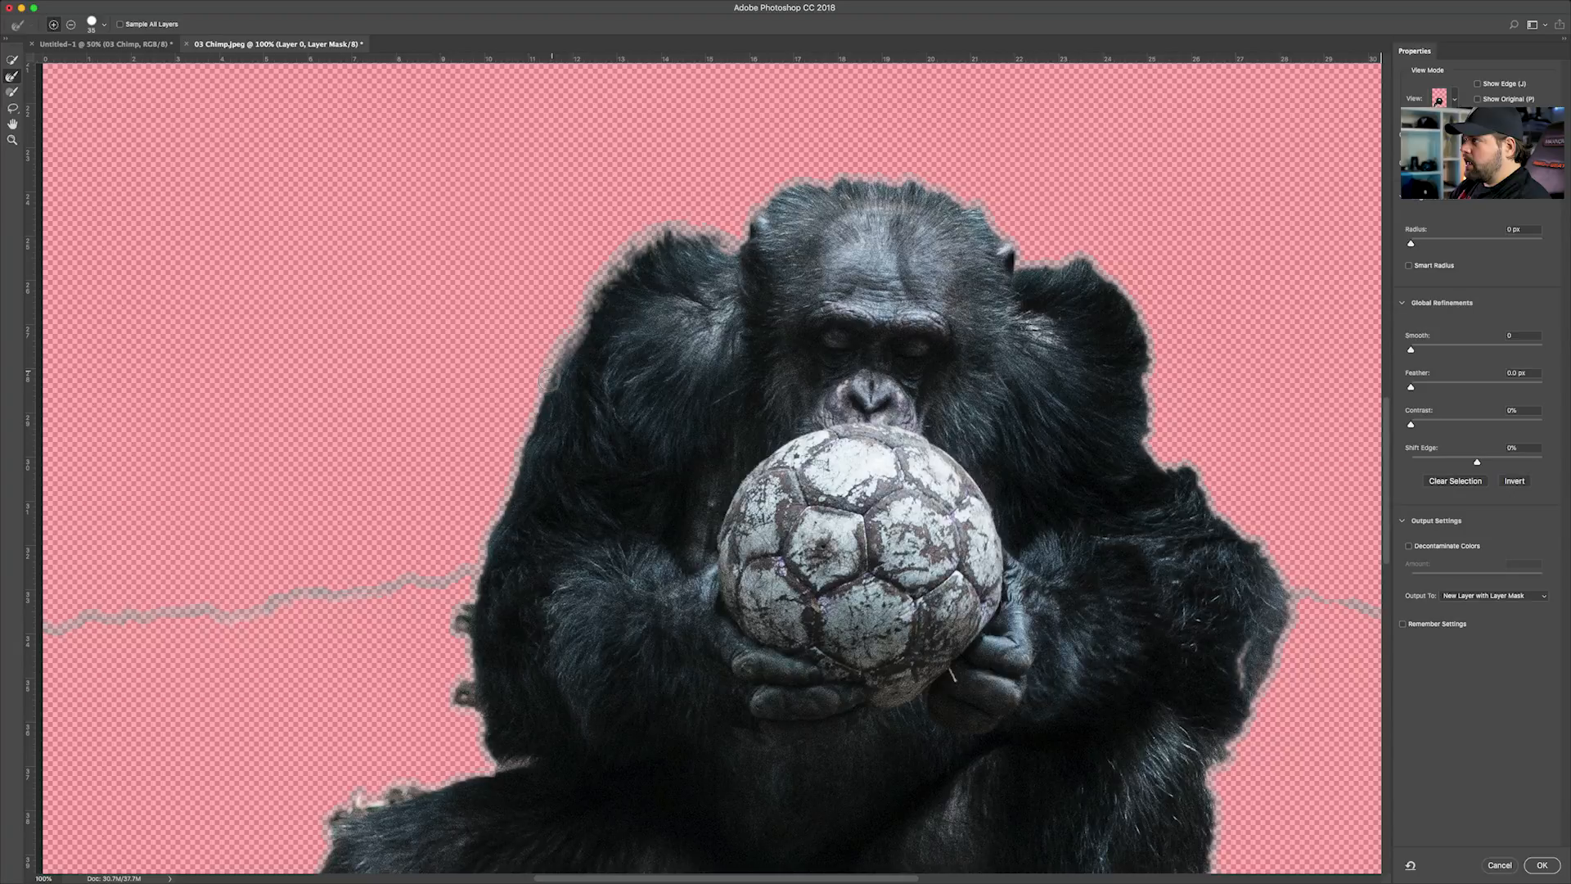
mouse_move(717, 238)
mouse_down()
mouse_move(745, 247)
mouse_move(756, 215)
mouse_move(834, 185)
mouse_move(654, 268)
mouse_up()
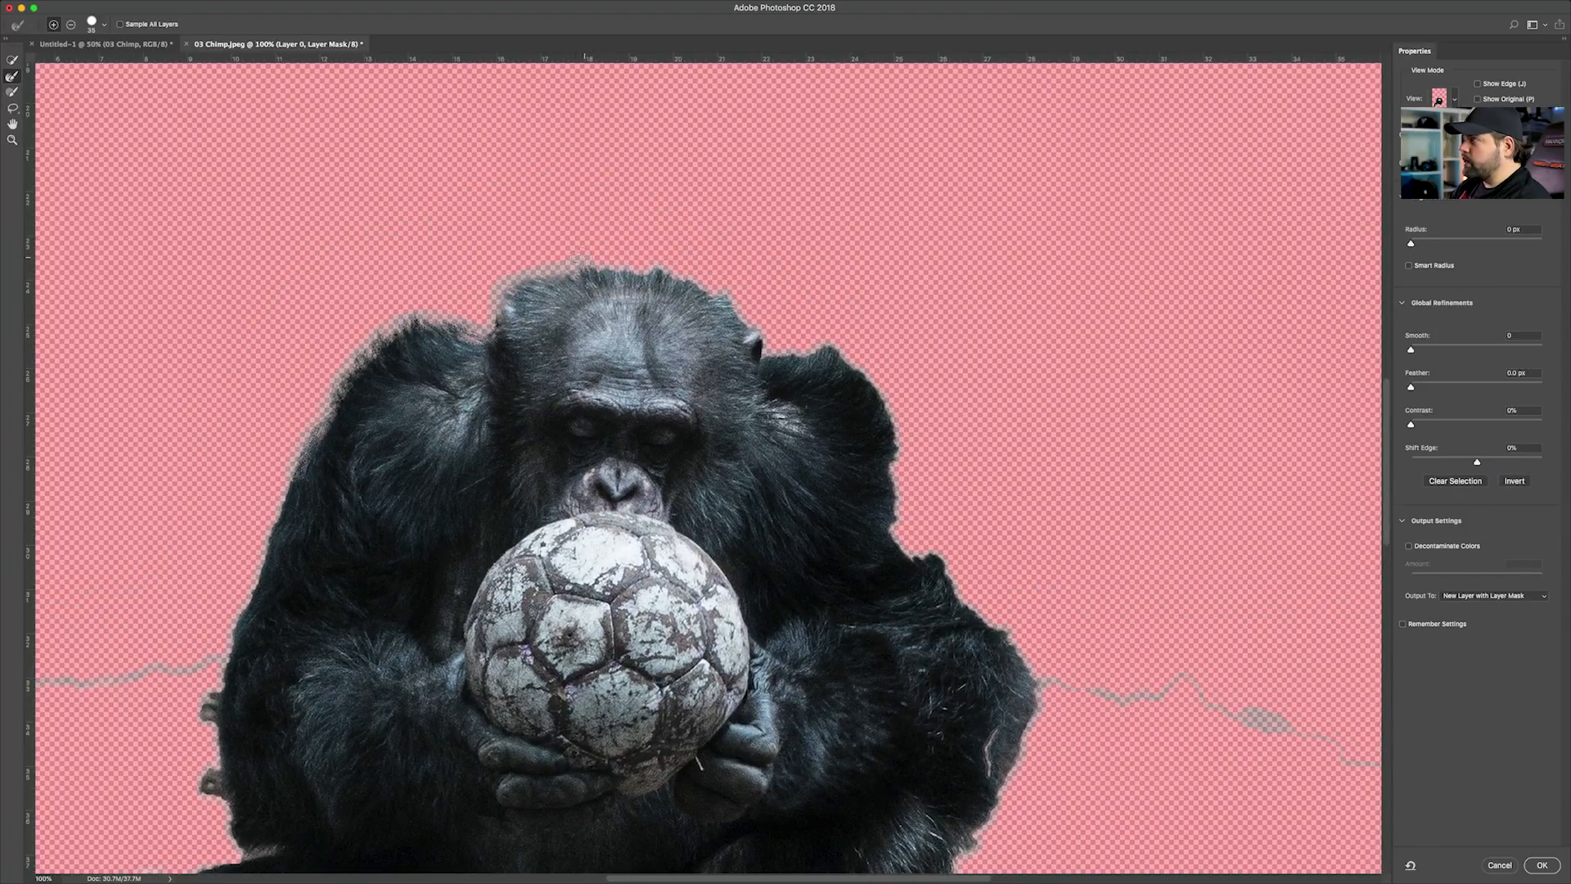
drag(757, 271, 675, 215)
mouse_move(684, 304)
mouse_down()
mouse_move(750, 287)
mouse_move(798, 343)
mouse_move(825, 477)
mouse_move(931, 446)
mouse_move(788, 309)
mouse_move(738, 328)
mouse_move(805, 528)
mouse_up()
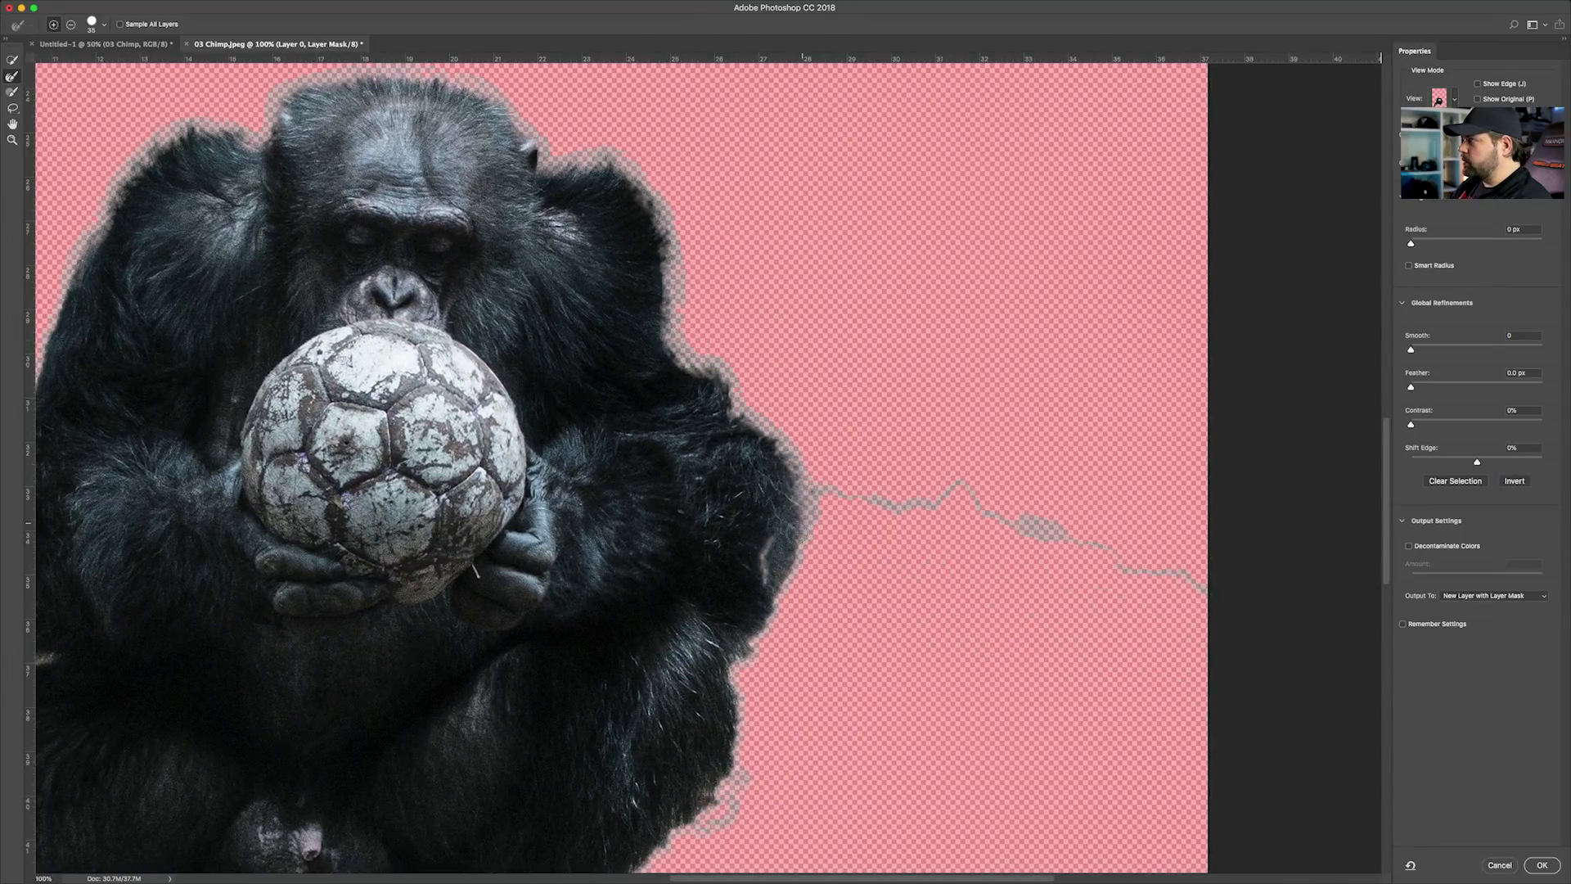
Refine the fur edges around the chimp's legs, feet and lower body with the Refine Edge Brush
scroll(806, 533, down, 5)
scroll(761, 540, left, 3)
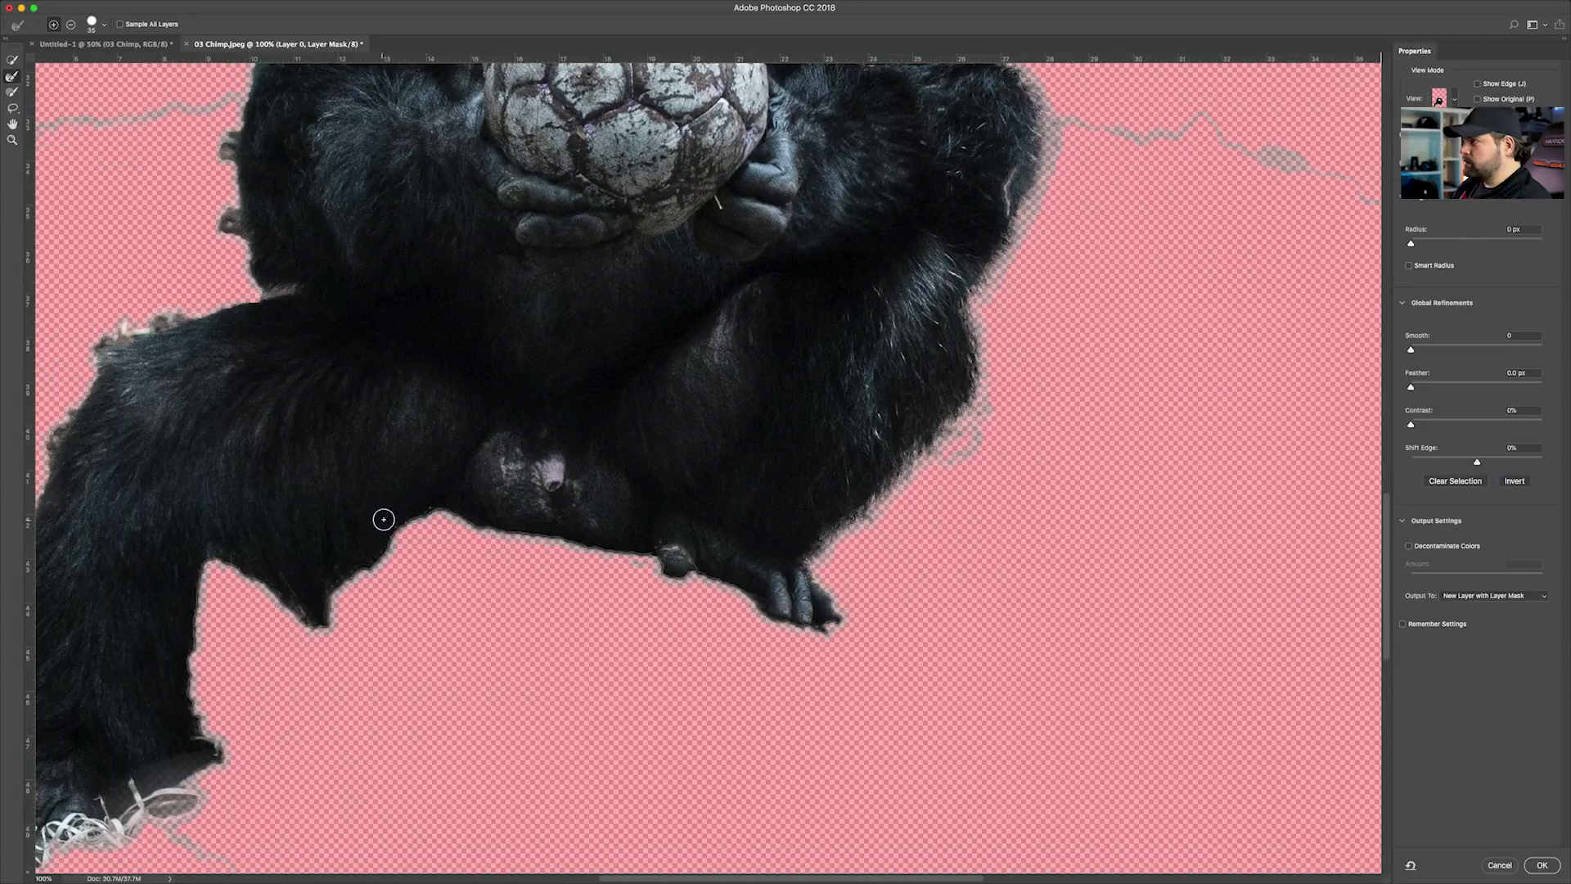
scroll(581, 547, down, 3)
scroll(581, 547, left, 5)
scroll(491, 466, up, 5)
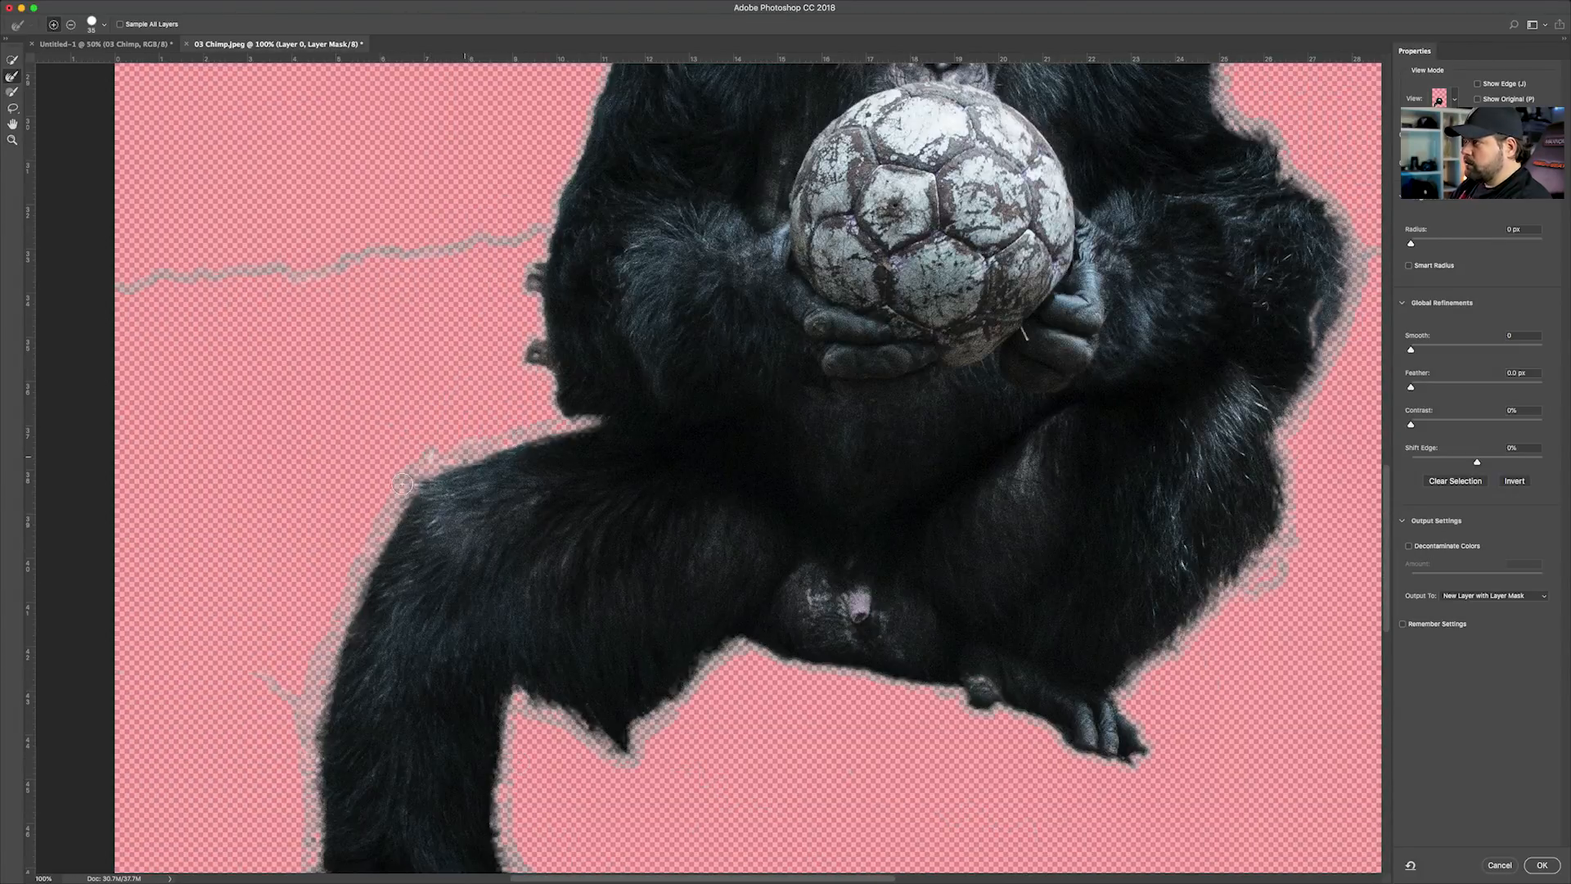
scroll(460, 459, up, 5)
scroll(610, 355, down, 8)
scroll(610, 355, right, 5)
scroll(818, 491, left, 3)
drag(695, 467, 1105, 552)
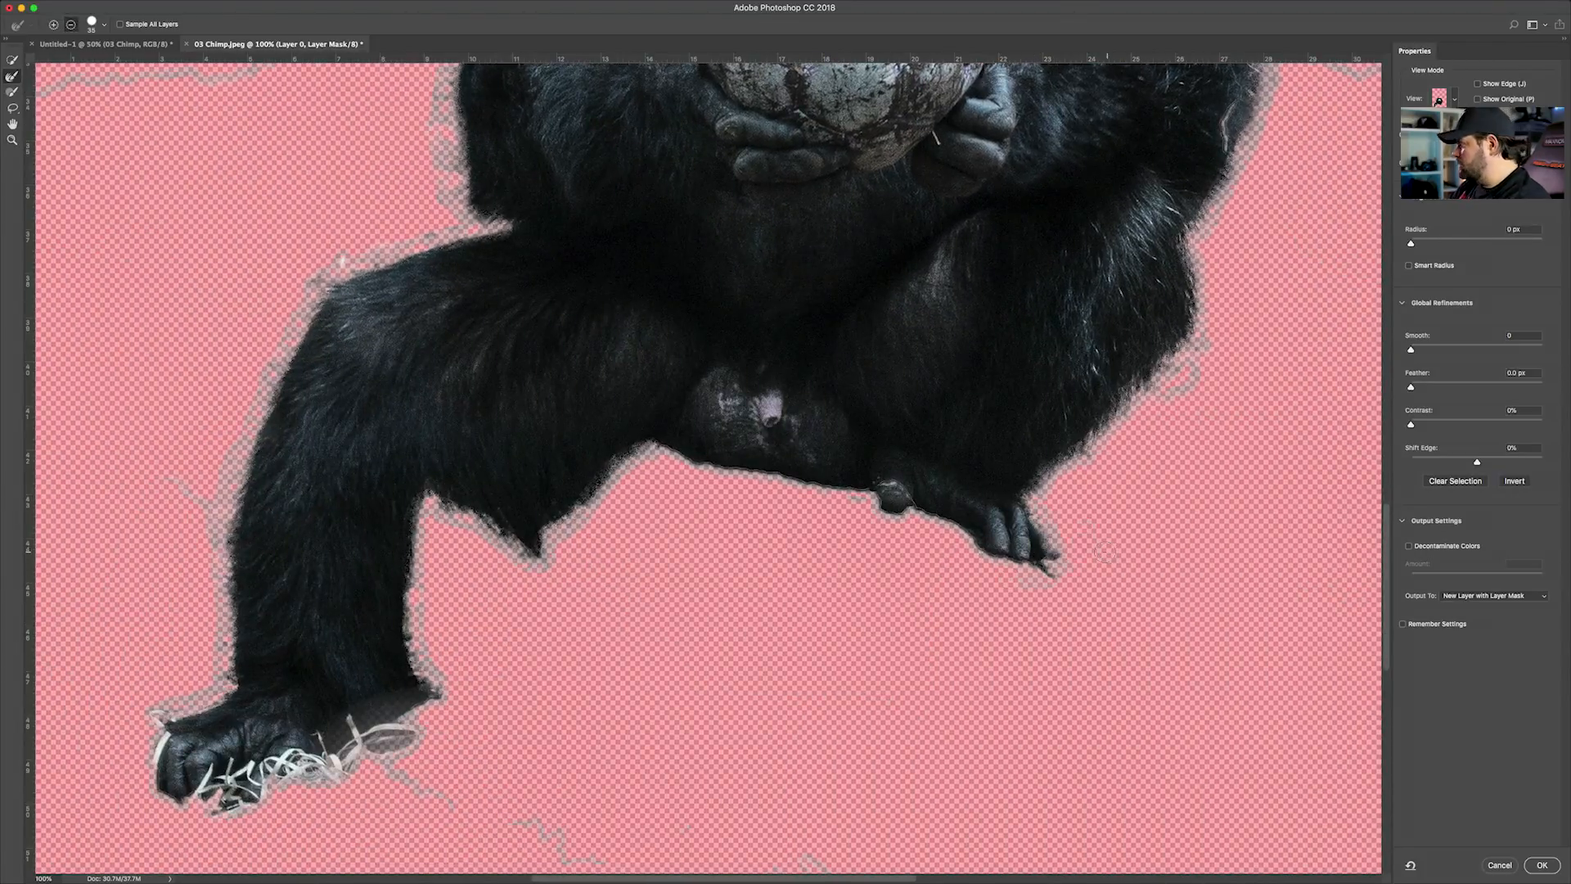
scroll(982, 540, up, 8)
scroll(901, 536, right, 4)
drag(900, 536, 924, 651)
Set the mask's Smooth to about 9 and pull Shift Edge inward to about -22%
scroll(900, 573, down, 5)
scroll(900, 572, left, 2)
scroll(818, 524, right, 2)
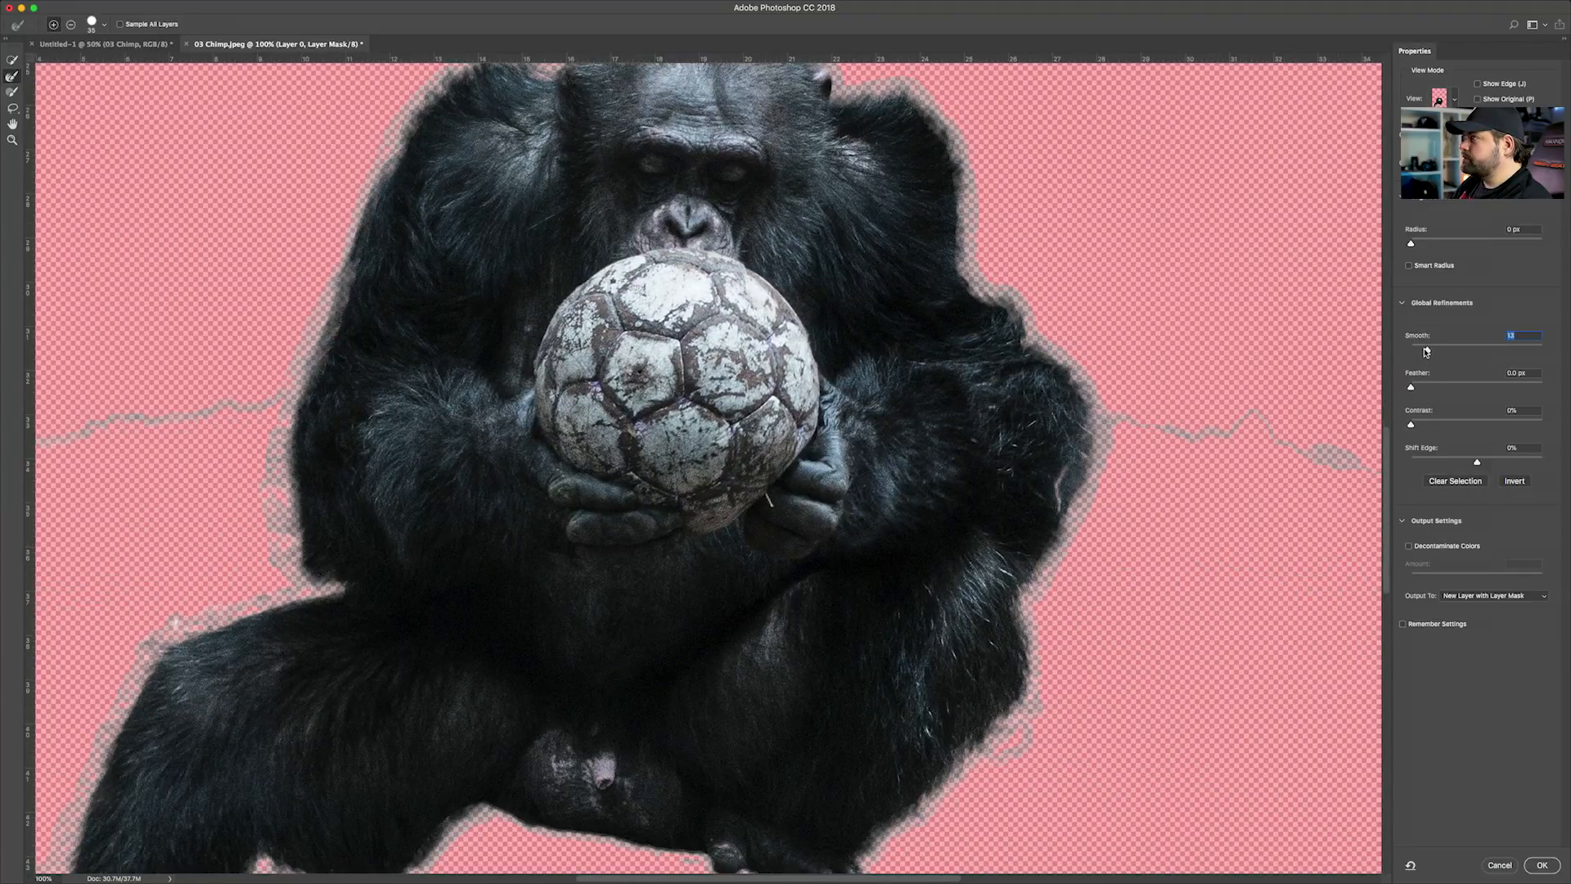
scroll(1038, 308, up, 5)
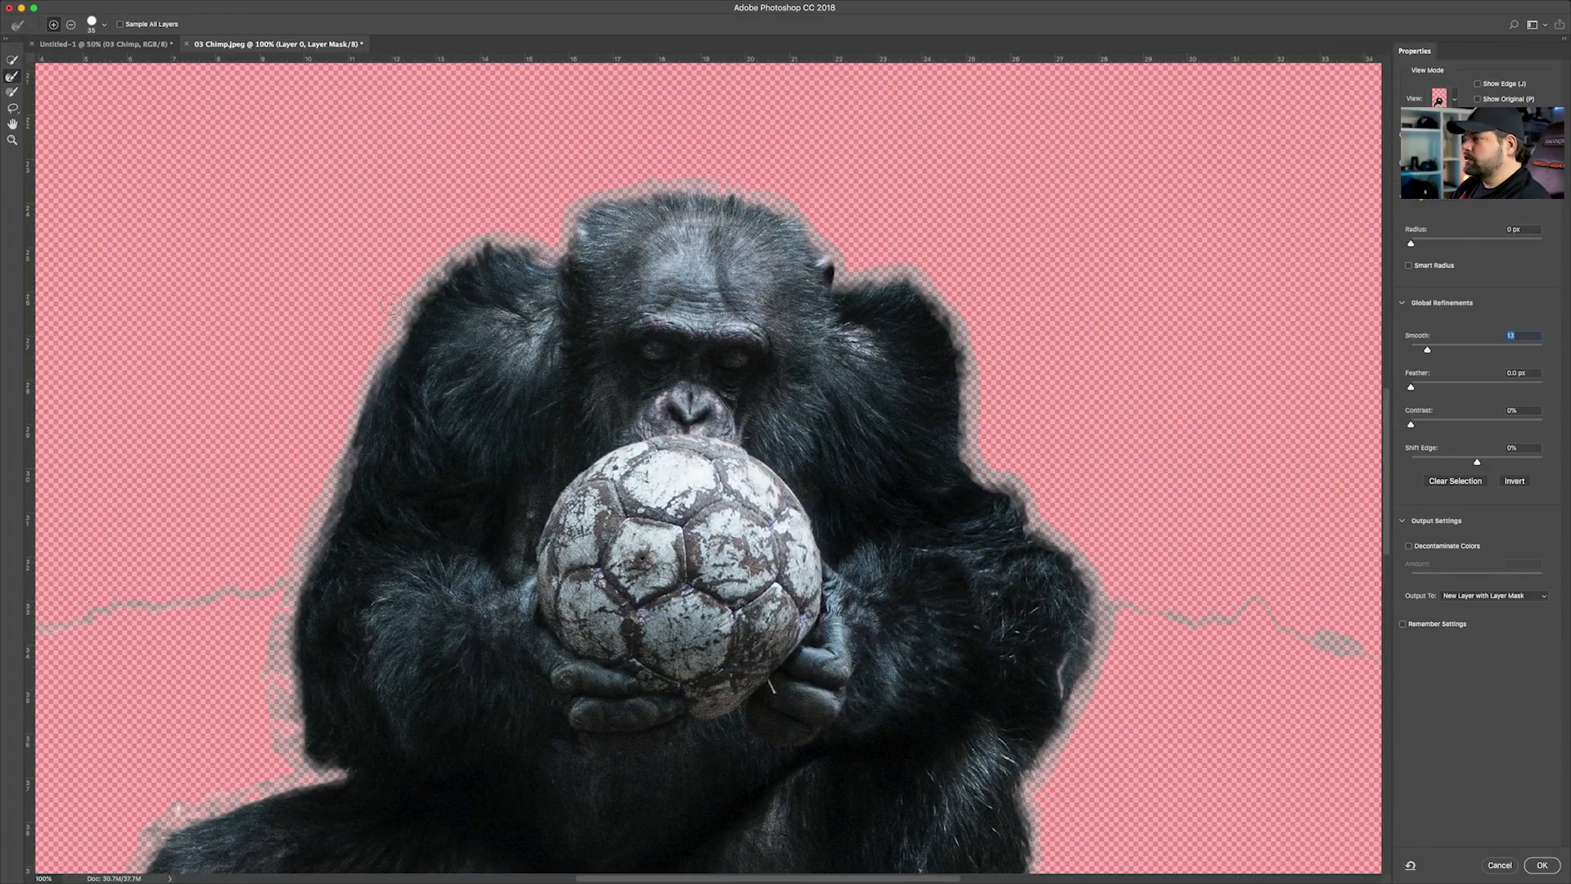
text(0)
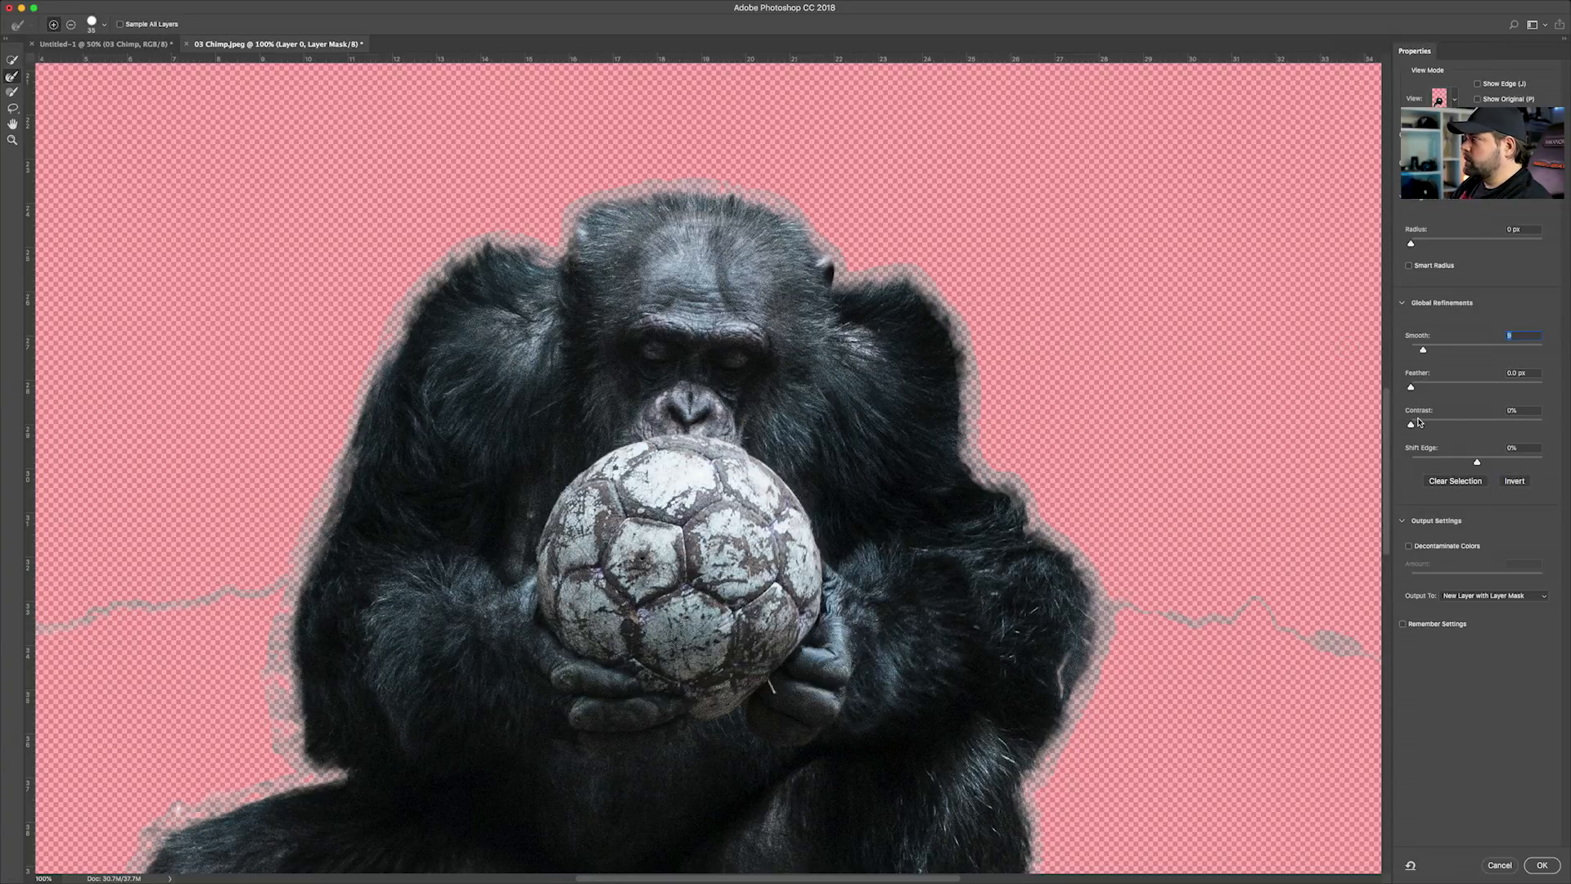
drag(1475, 464, 1464, 465)
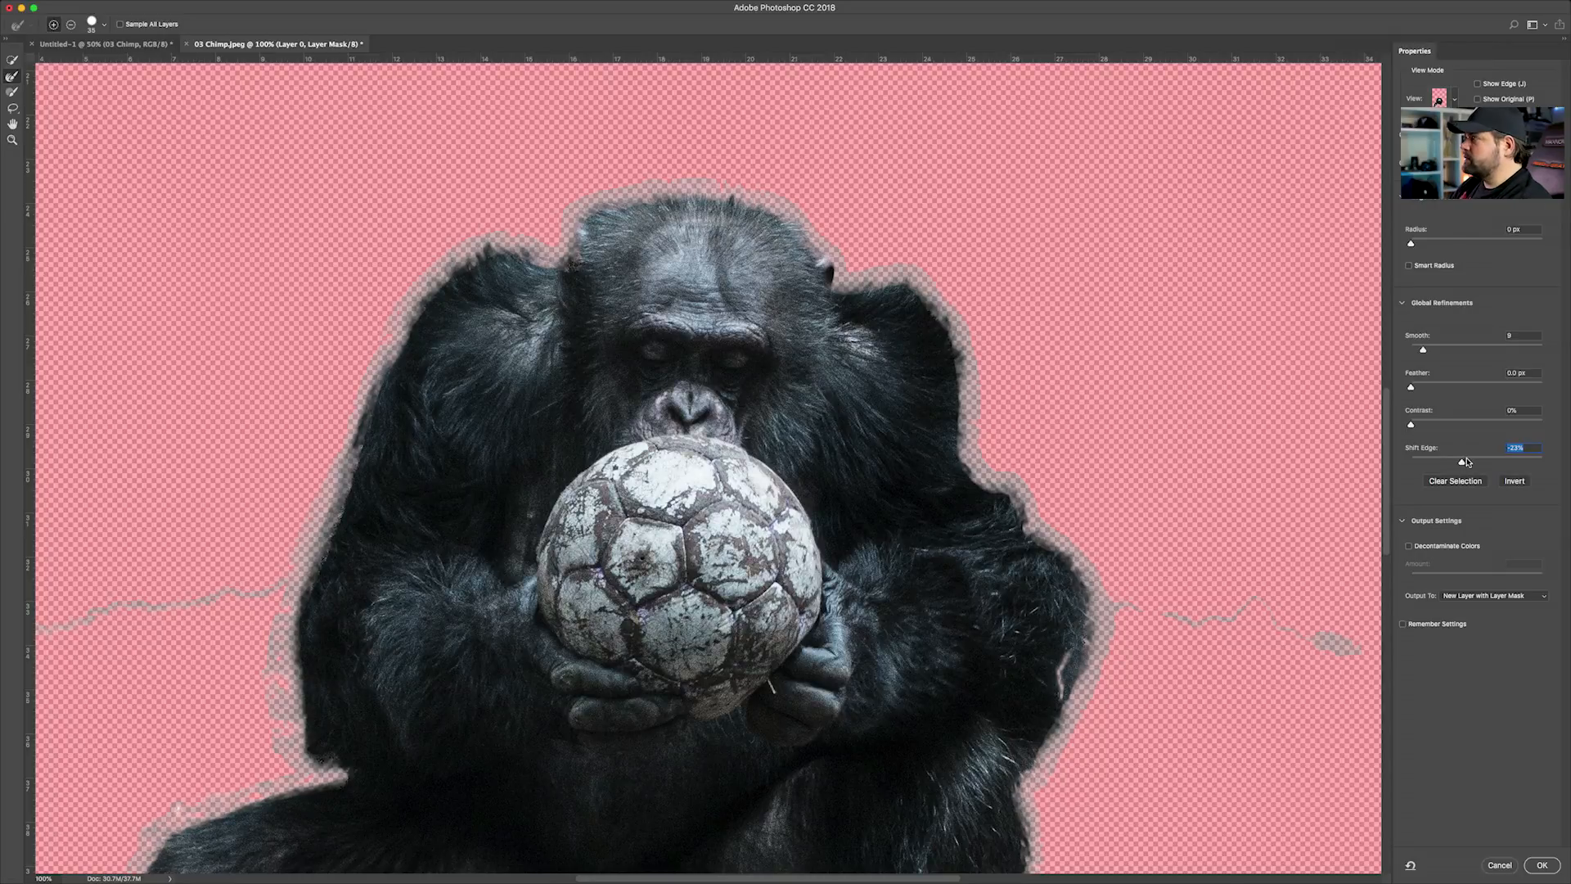
Lower the mask's Smooth slightly, enable Decontaminate Colors and output the refined chimp to a new layer with layer mask
drag(1423, 352, 1420, 352)
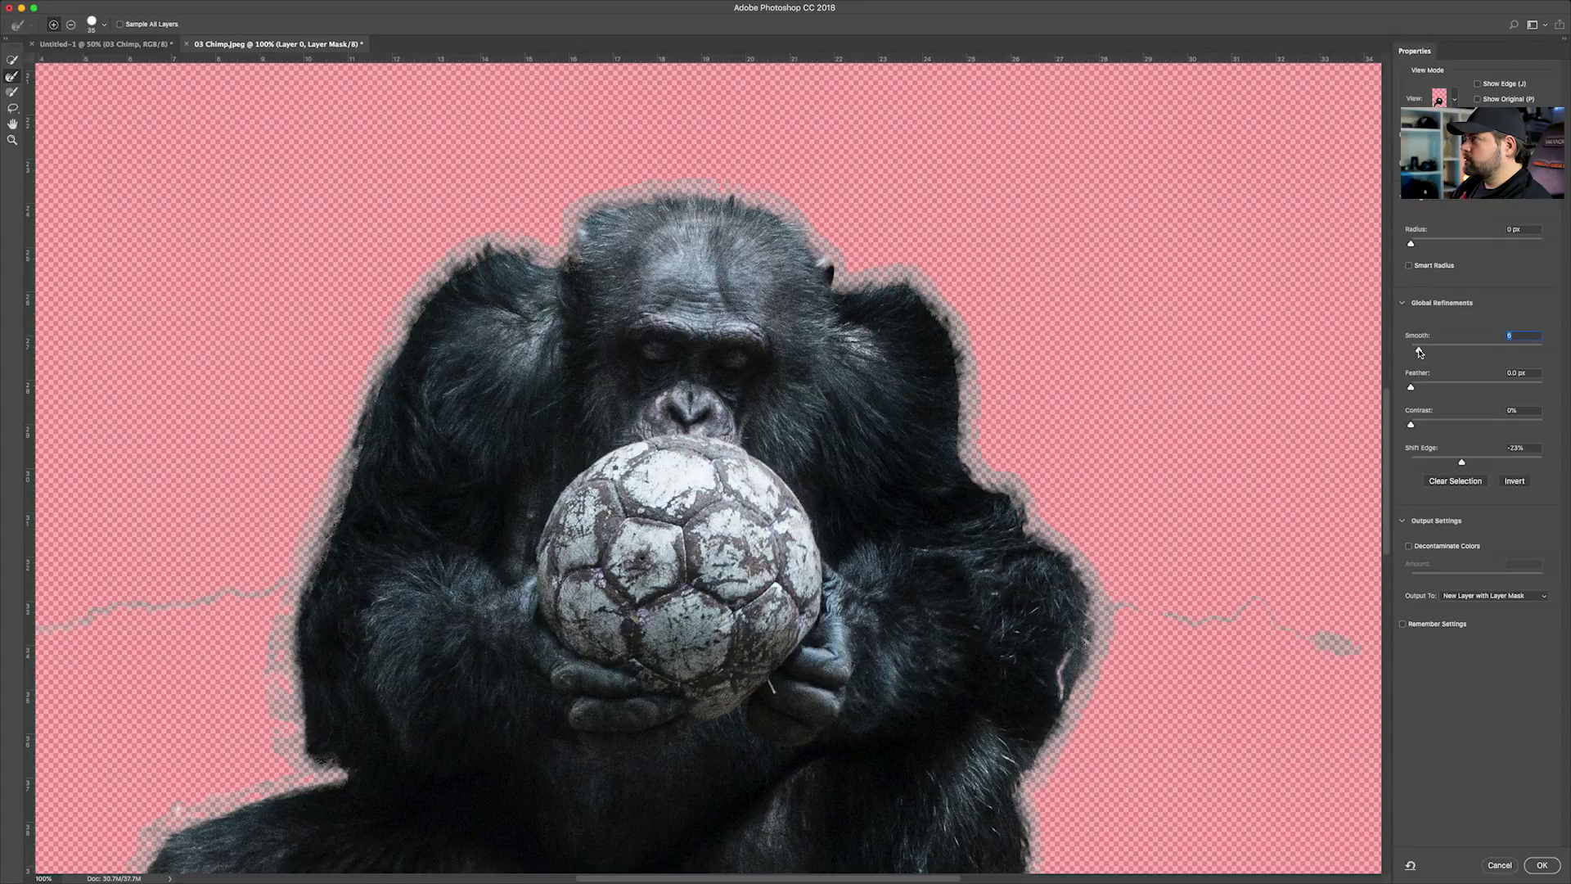
click(1409, 546)
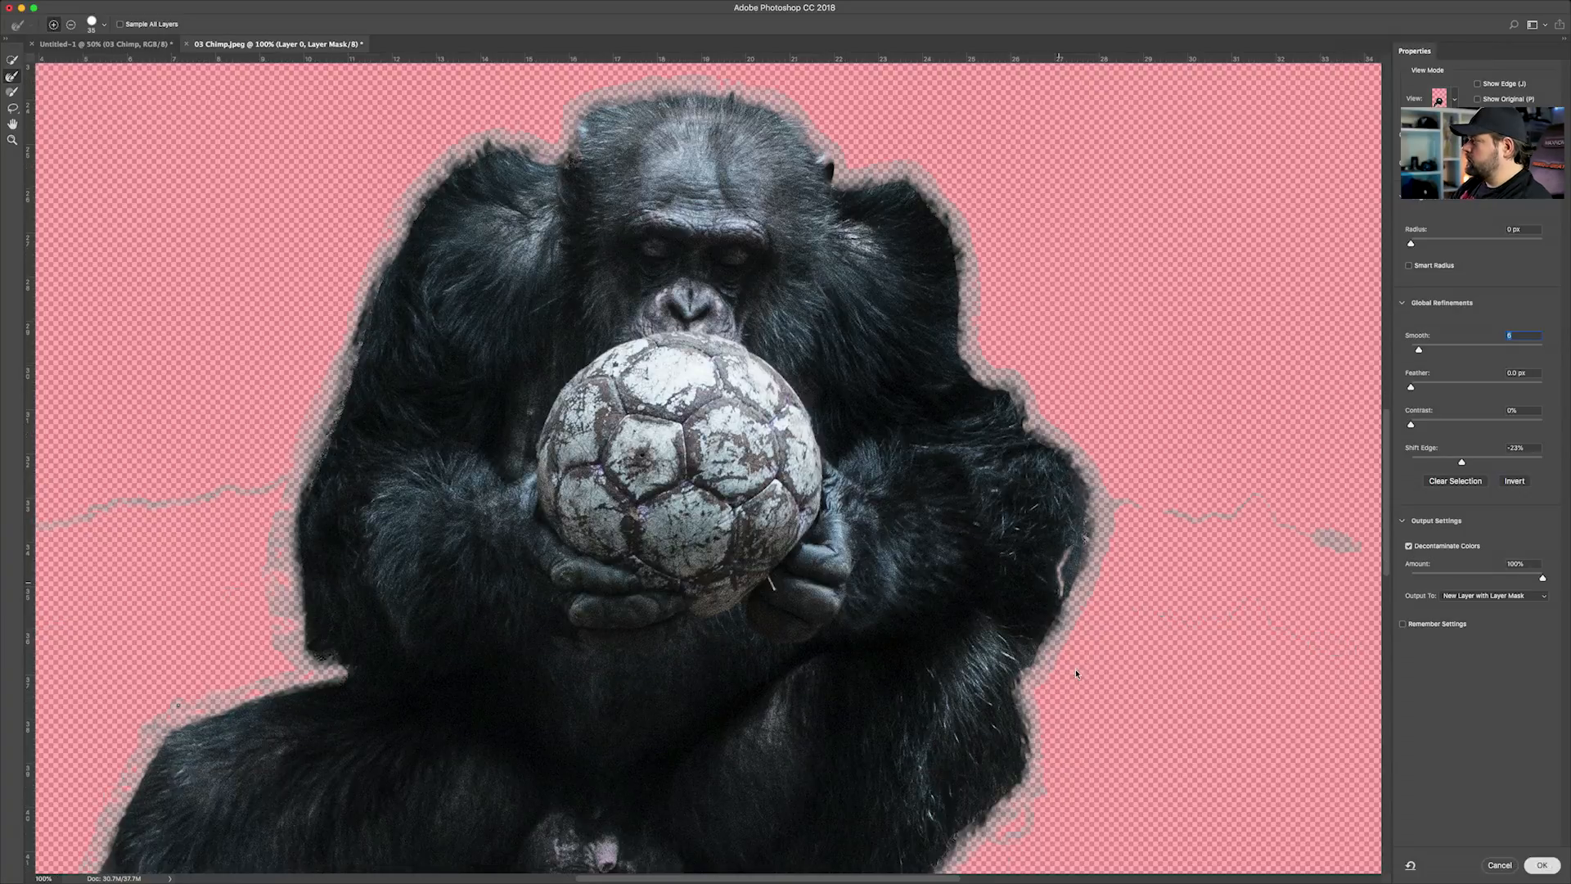
click(1542, 865)
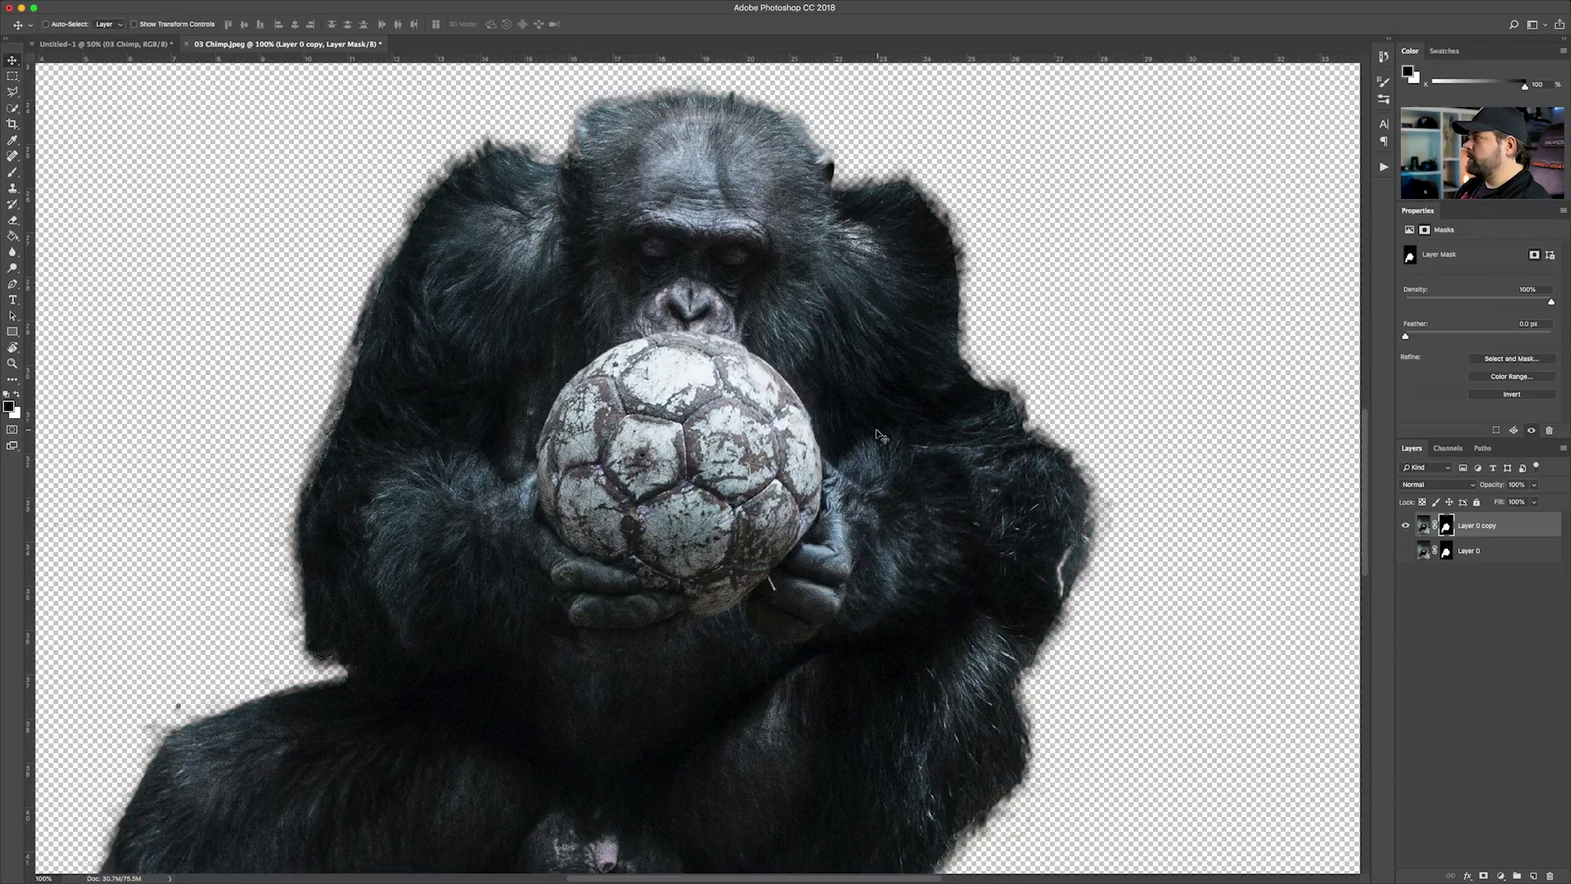
Examine the chimp cutout with and without the red mask overlay for stray leftovers around its edges
key(super+equal)
key(backslash)
key(super+minus)
key(super+minus)
key(super+minus)
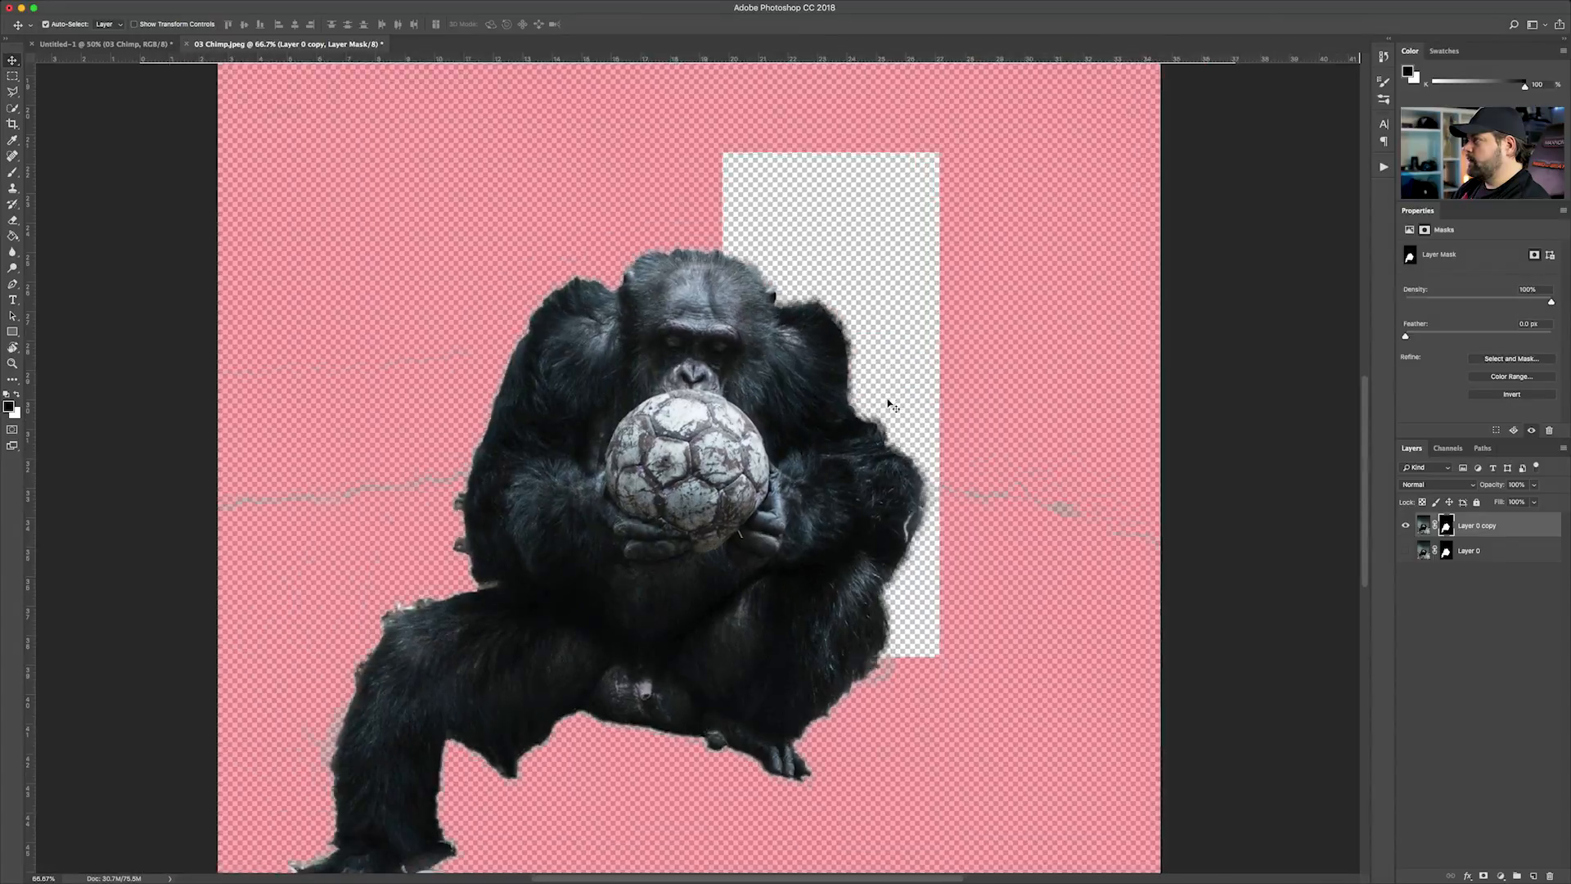
key(backslash)
key(super+equal)
key(super+equal)
key(super+equal)
key(super+minus)
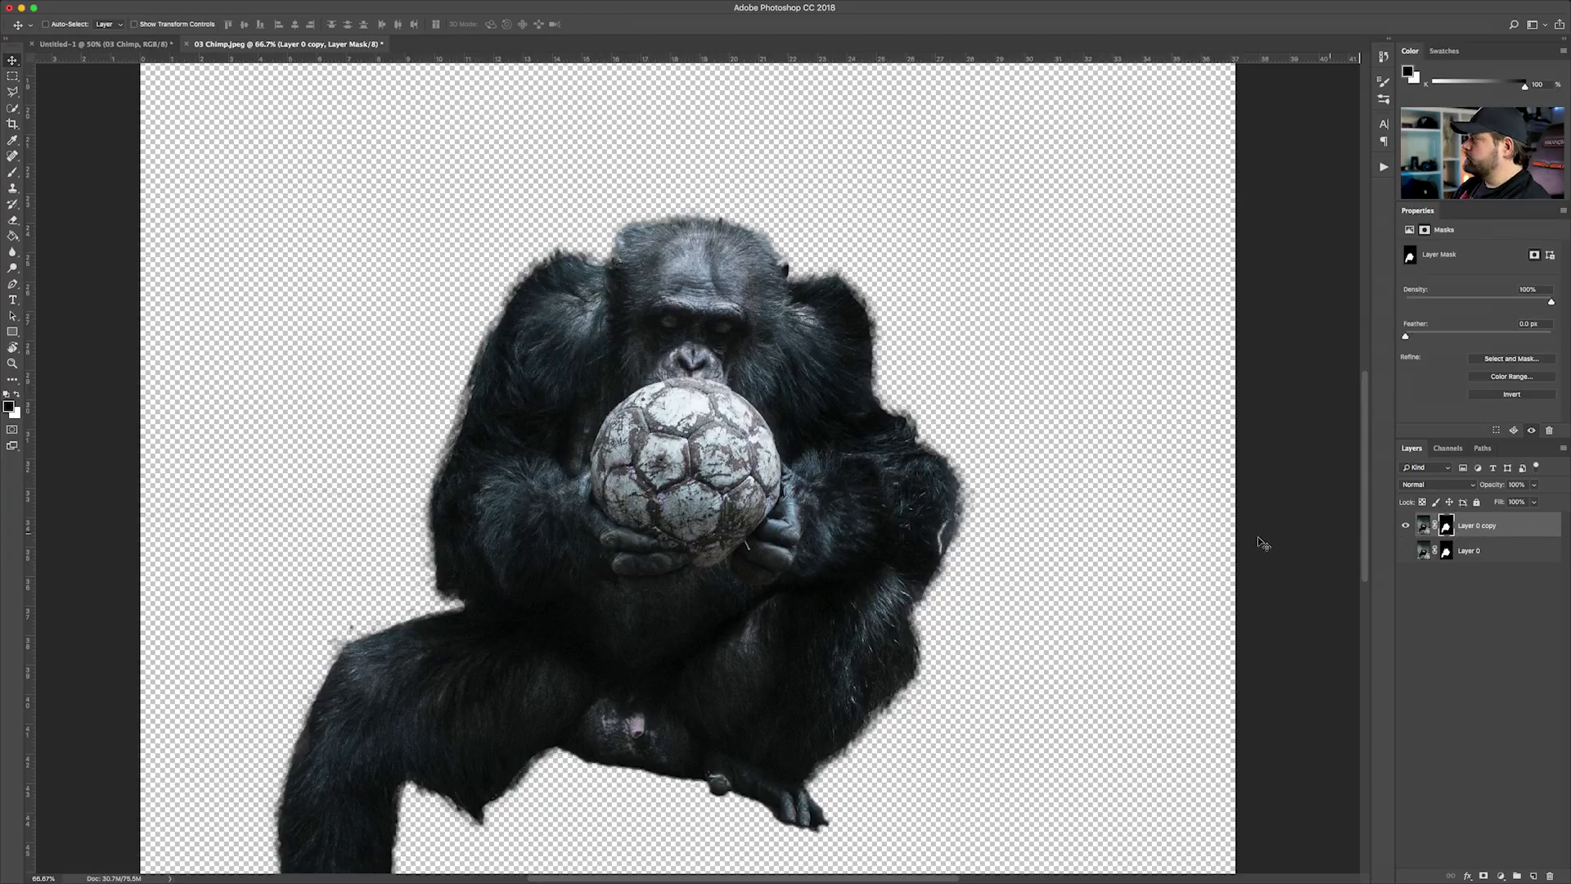
Bring the masked chimp layer from 03 Chimp.jpeg into the Untitled-1 forest composite
drag(683, 352, 133, 47)
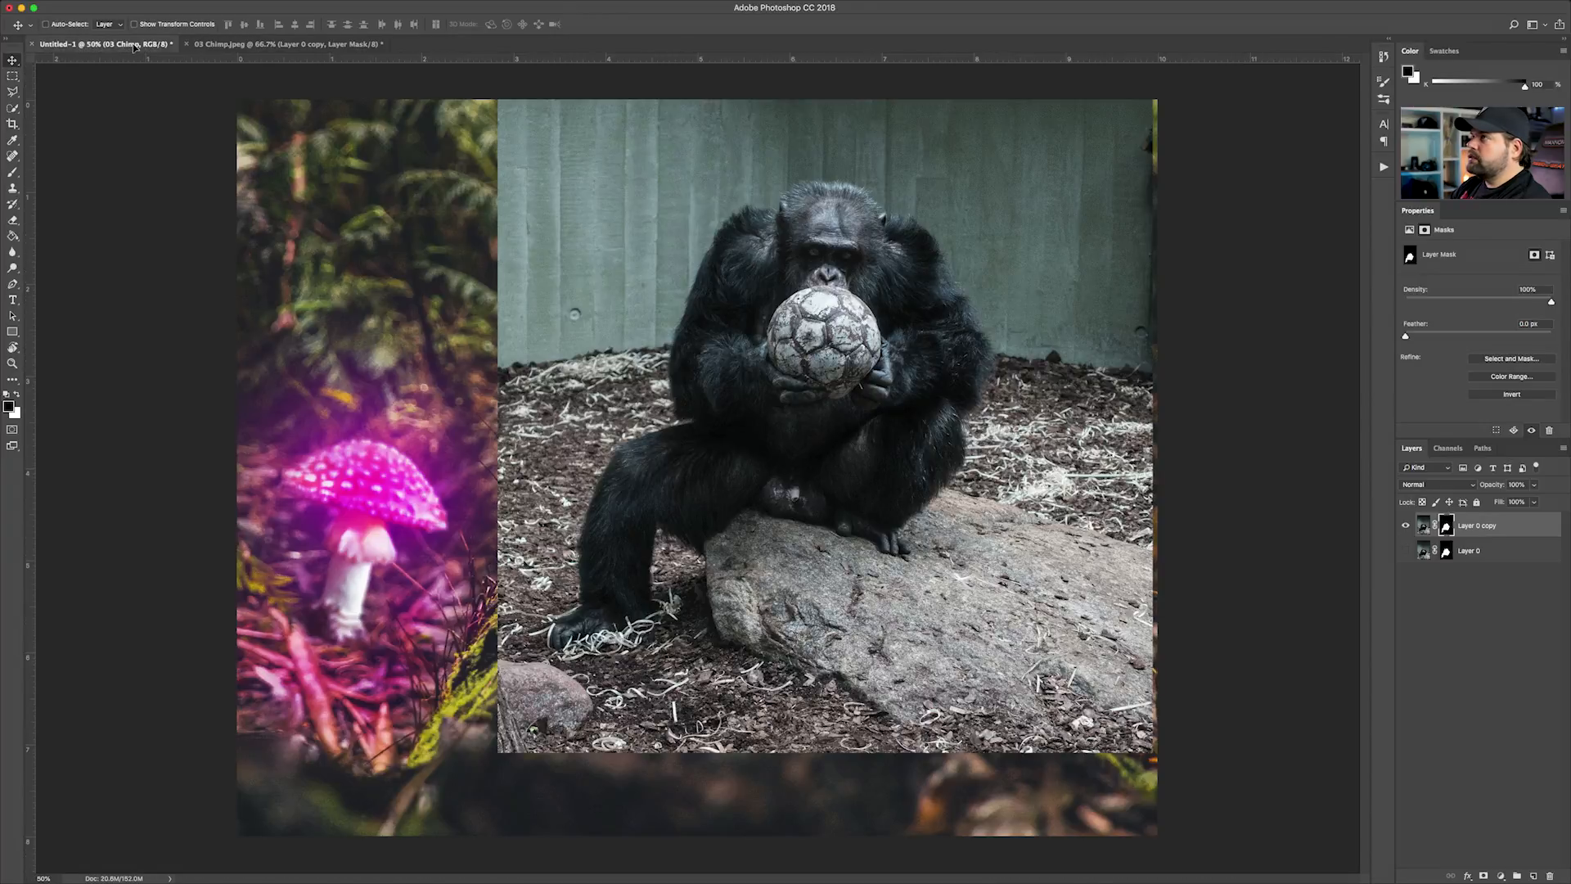
drag(906, 498, 908, 500)
drag(953, 579, 702, 365)
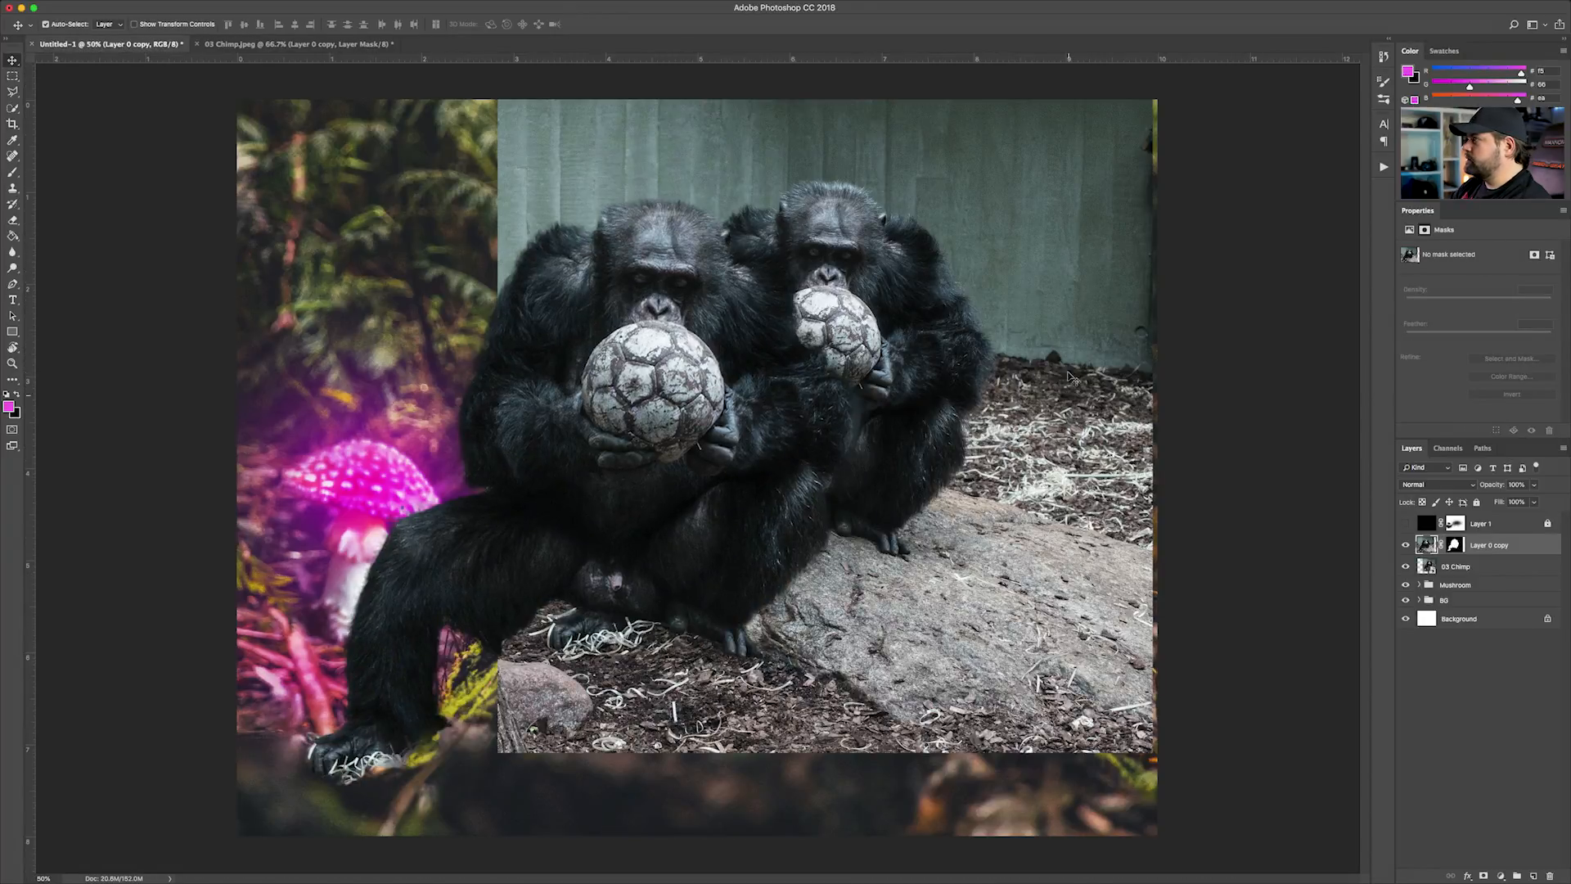
Delete the uncut 03 Chimp layer and move the cutout chimp onto the mossy log
super+click(1062, 432)
key(Delete)
drag(604, 388, 823, 289)
drag(815, 310, 831, 243)
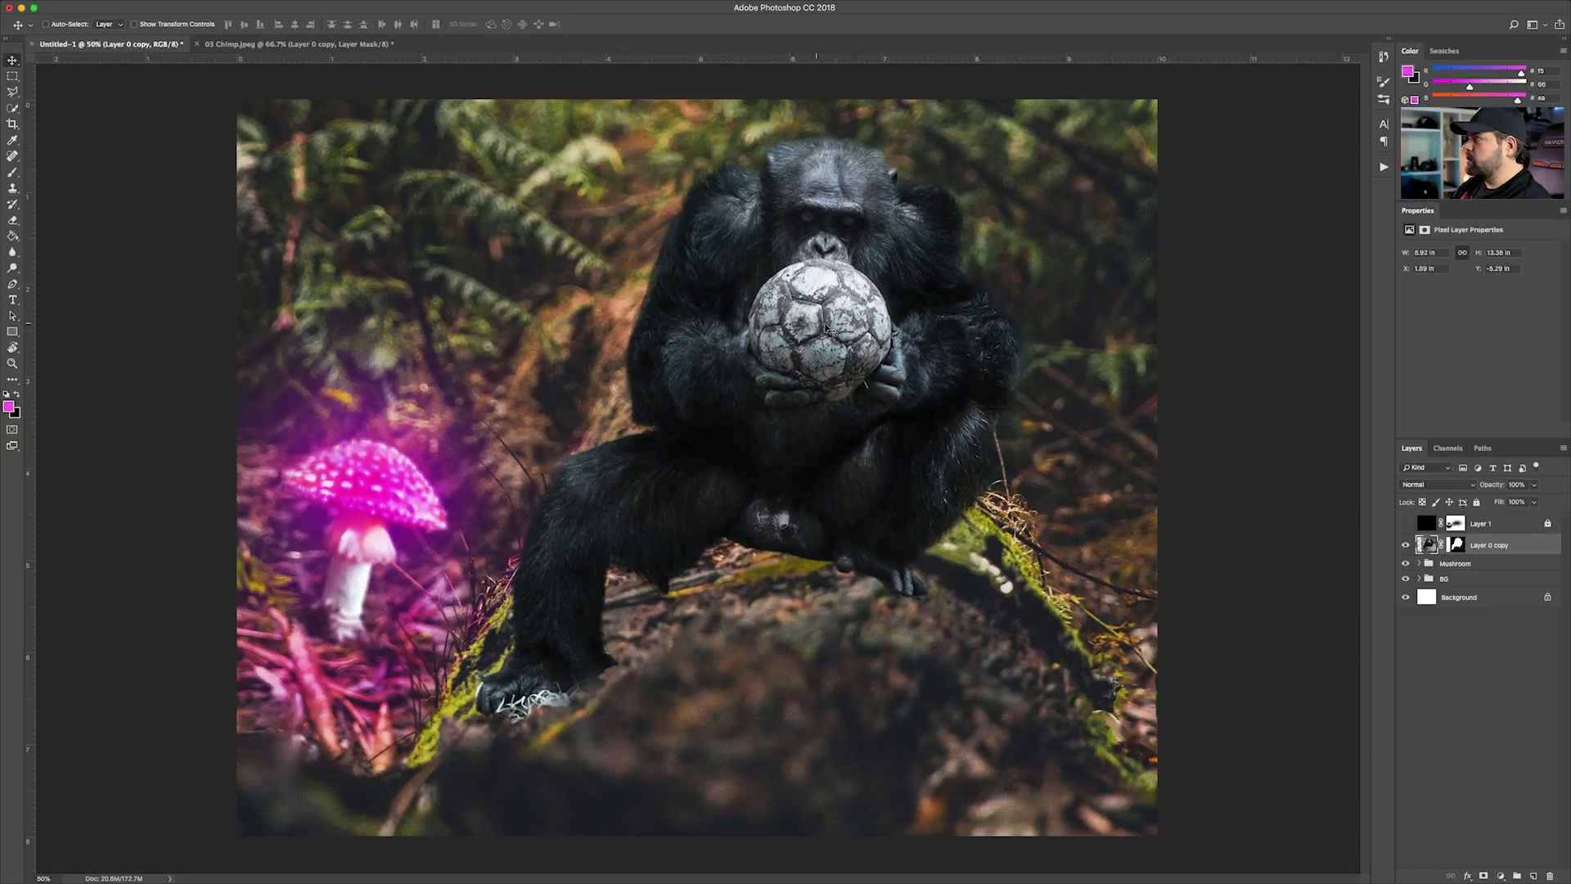
Scale the chimp layer down to about 8.17 in wide and nudge it down so it sits on the log
key(super+t)
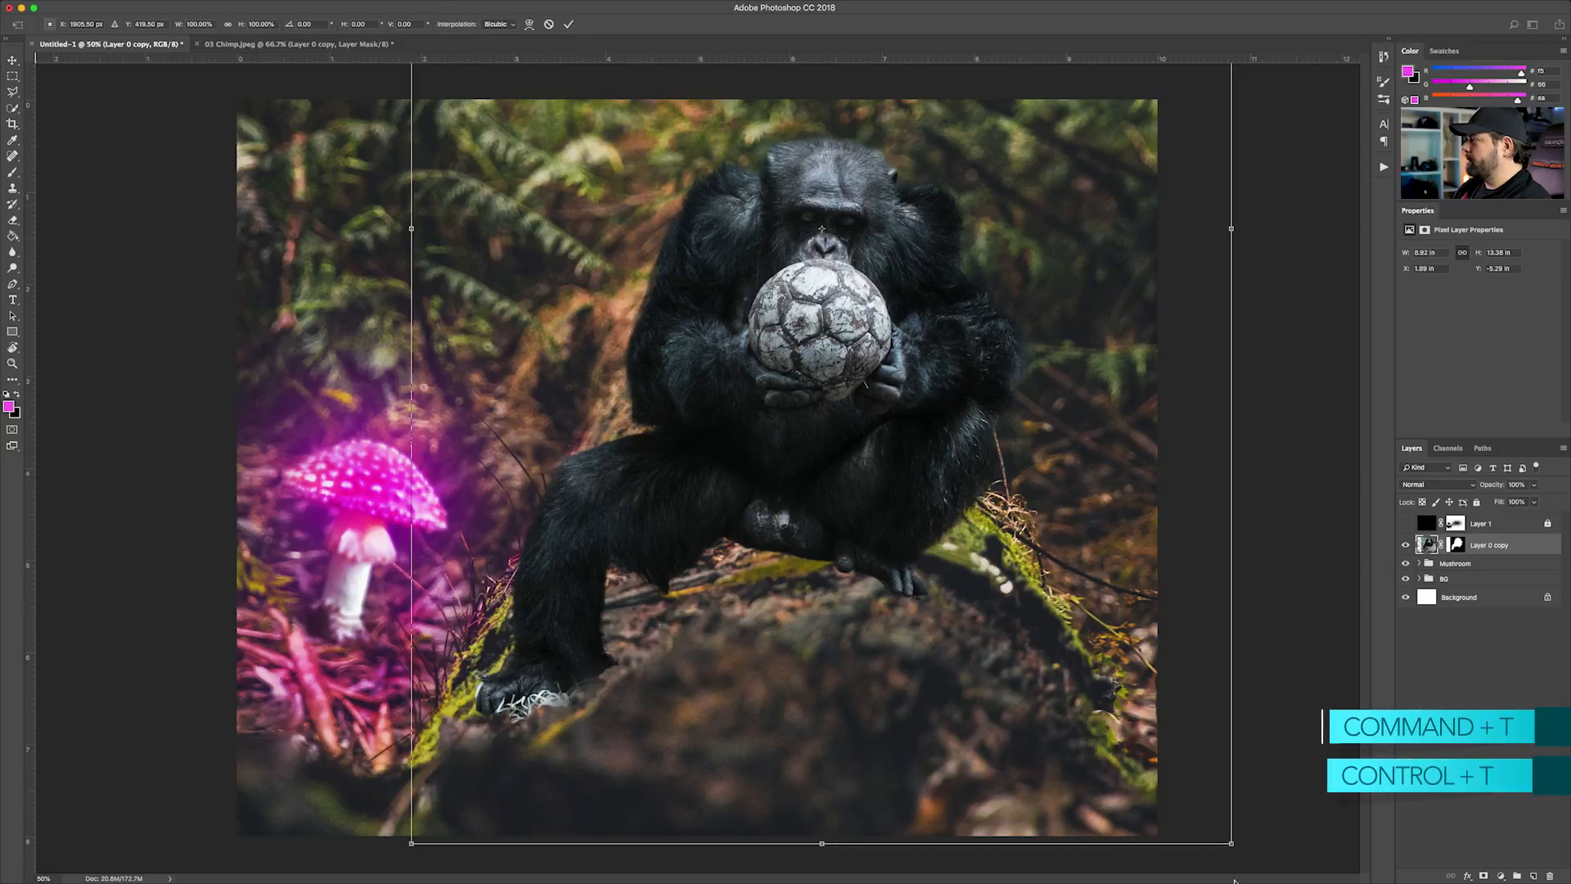
drag(1229, 840, 1196, 791)
key(Return)
drag(888, 378, 884, 397)
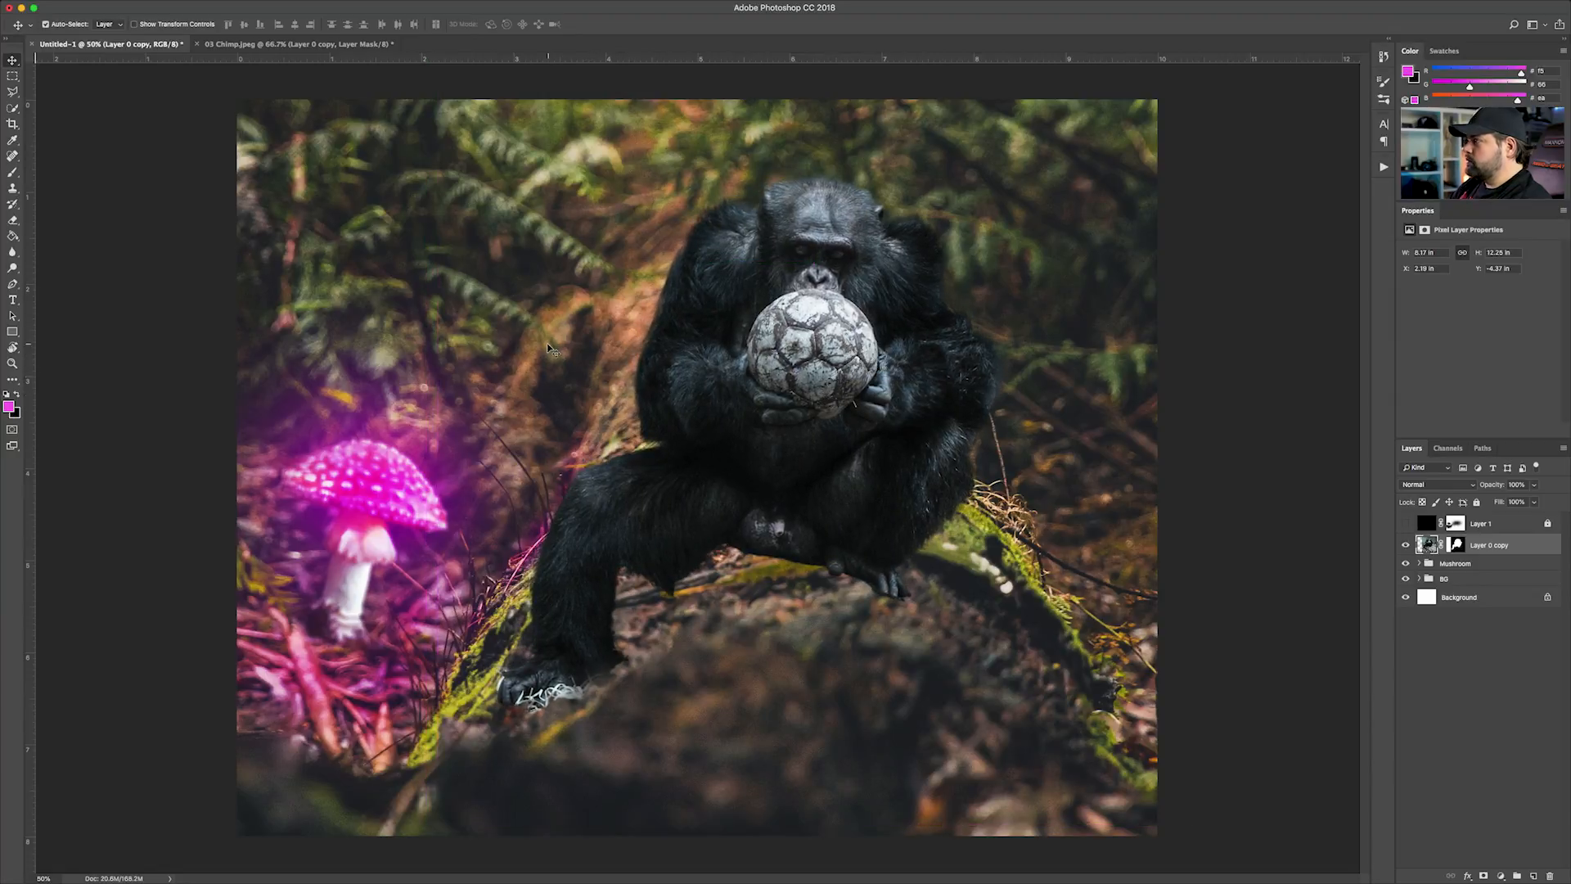
Inspect the chimp's fur edges against the forest up close, from the head and shoulders down to the arm and leg
key(super+plus)
key(super+plus)
key(super+minus)
scroll(636, 372, up, 3)
scroll(637, 368, up, 3)
key(super+plus)
key(super+plus)
drag(728, 247, 742, 472)
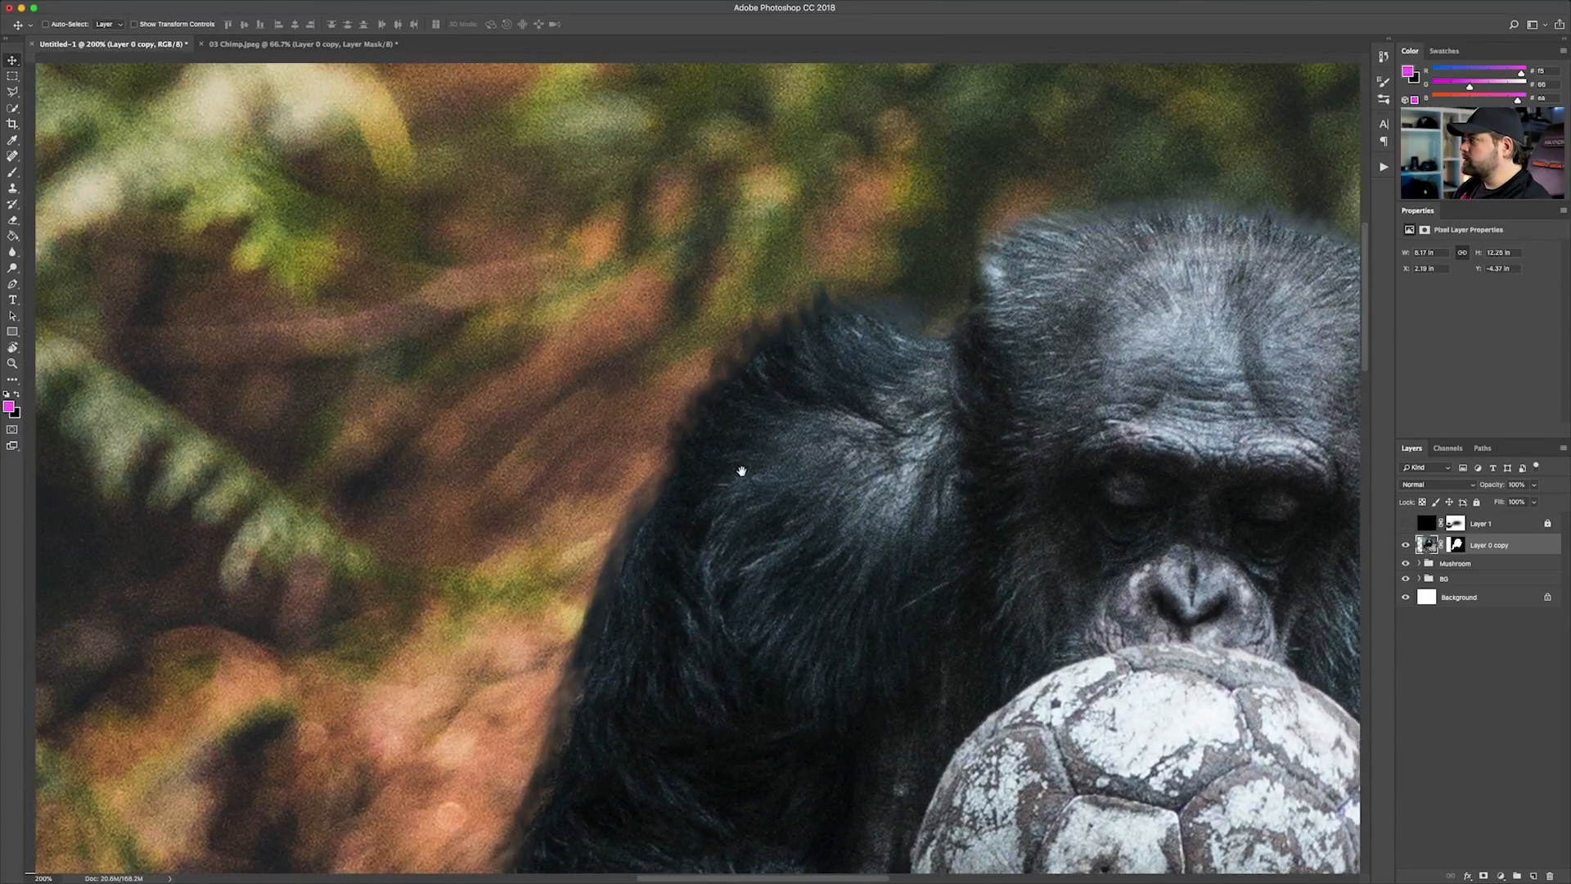
scroll(741, 471, right, 10)
scroll(842, 537, down, 5)
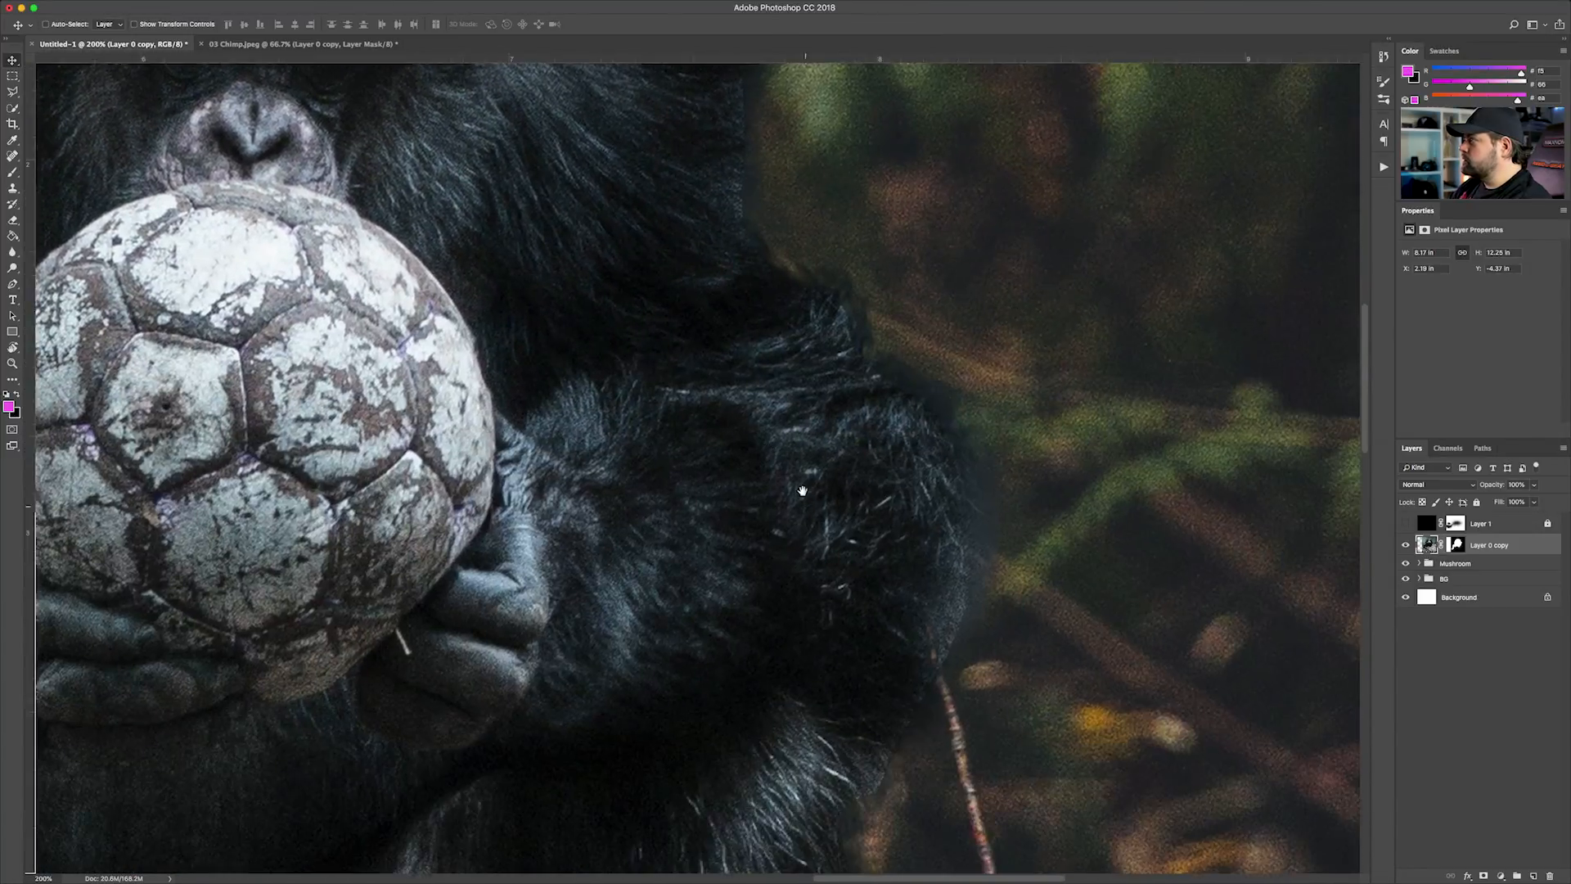
scroll(805, 512, down, 5)
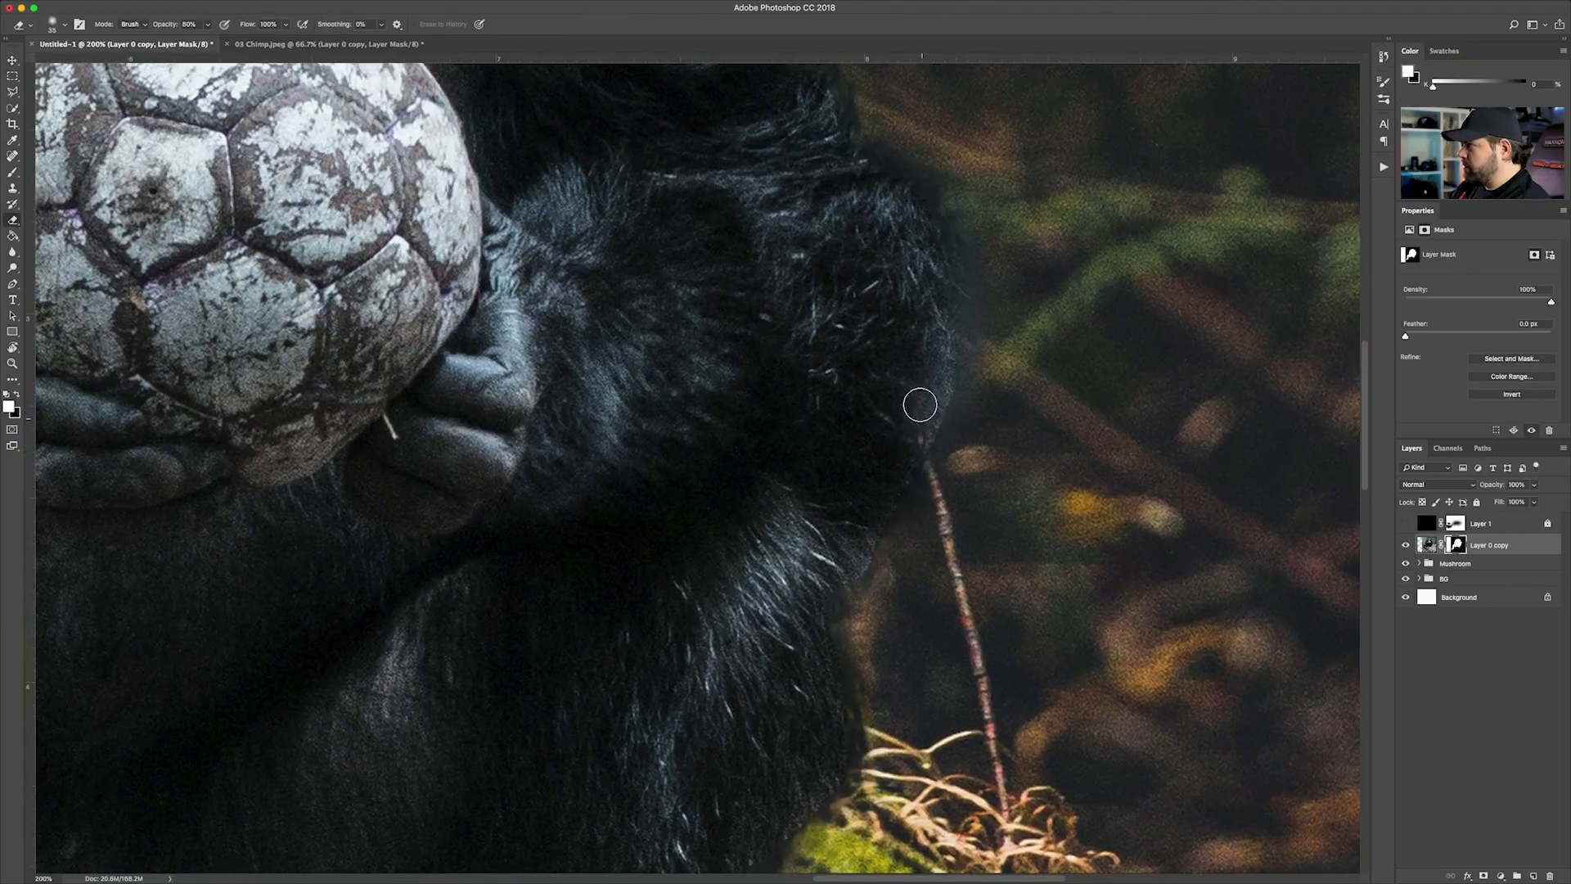
Erase leftover ground and straw around the chimp's feet on the Layer 0 copy mask with the Eraser at 80% opacity
key(x)
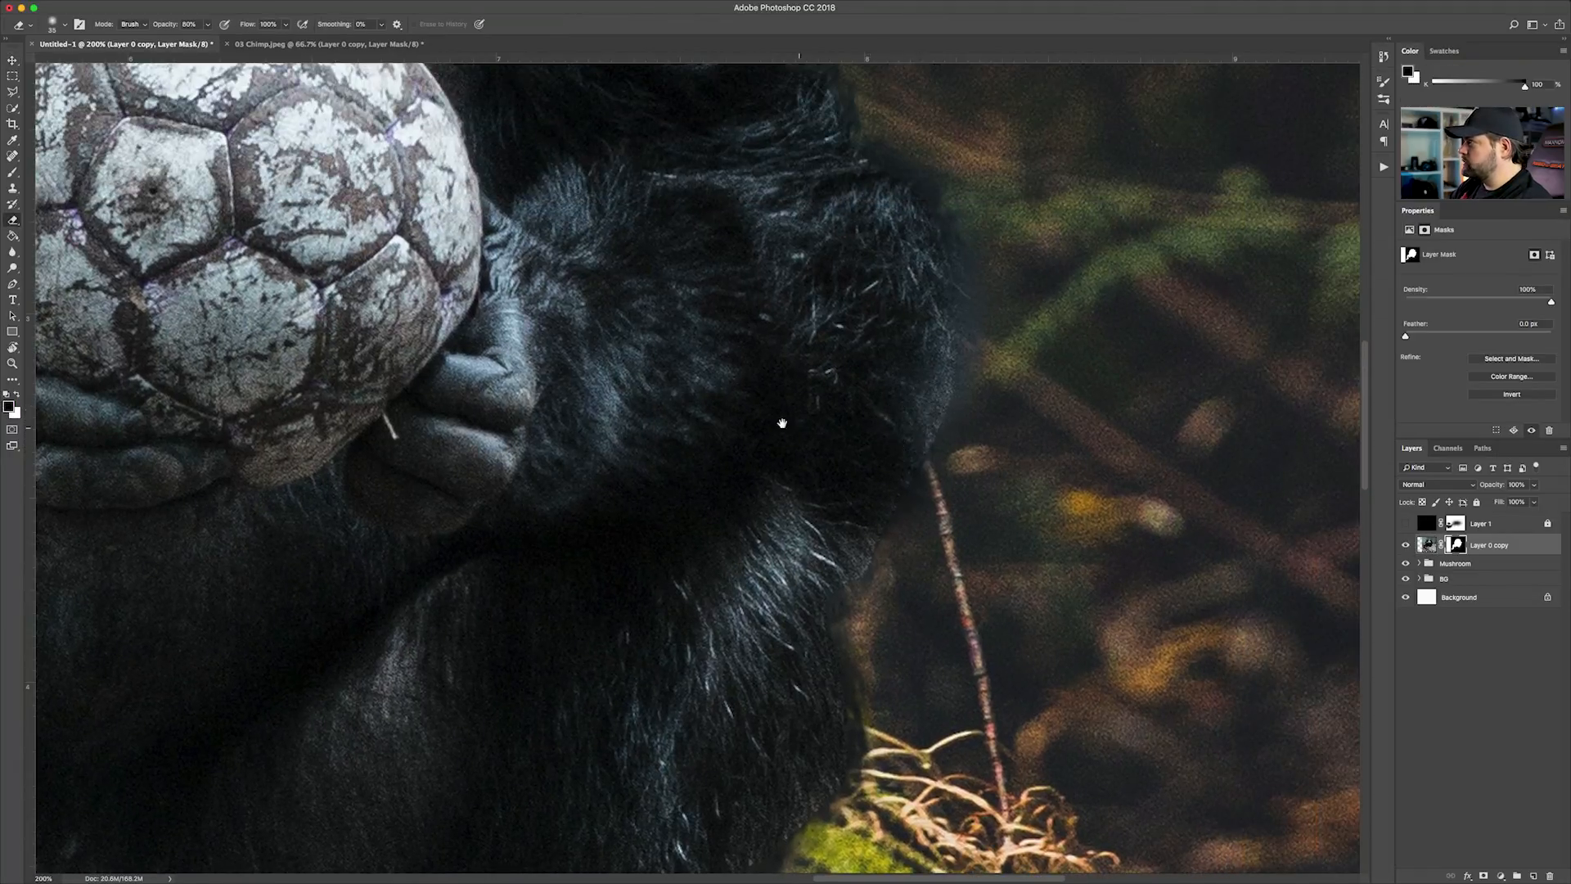
scroll(782, 423, down, 6)
scroll(782, 423, left, 4)
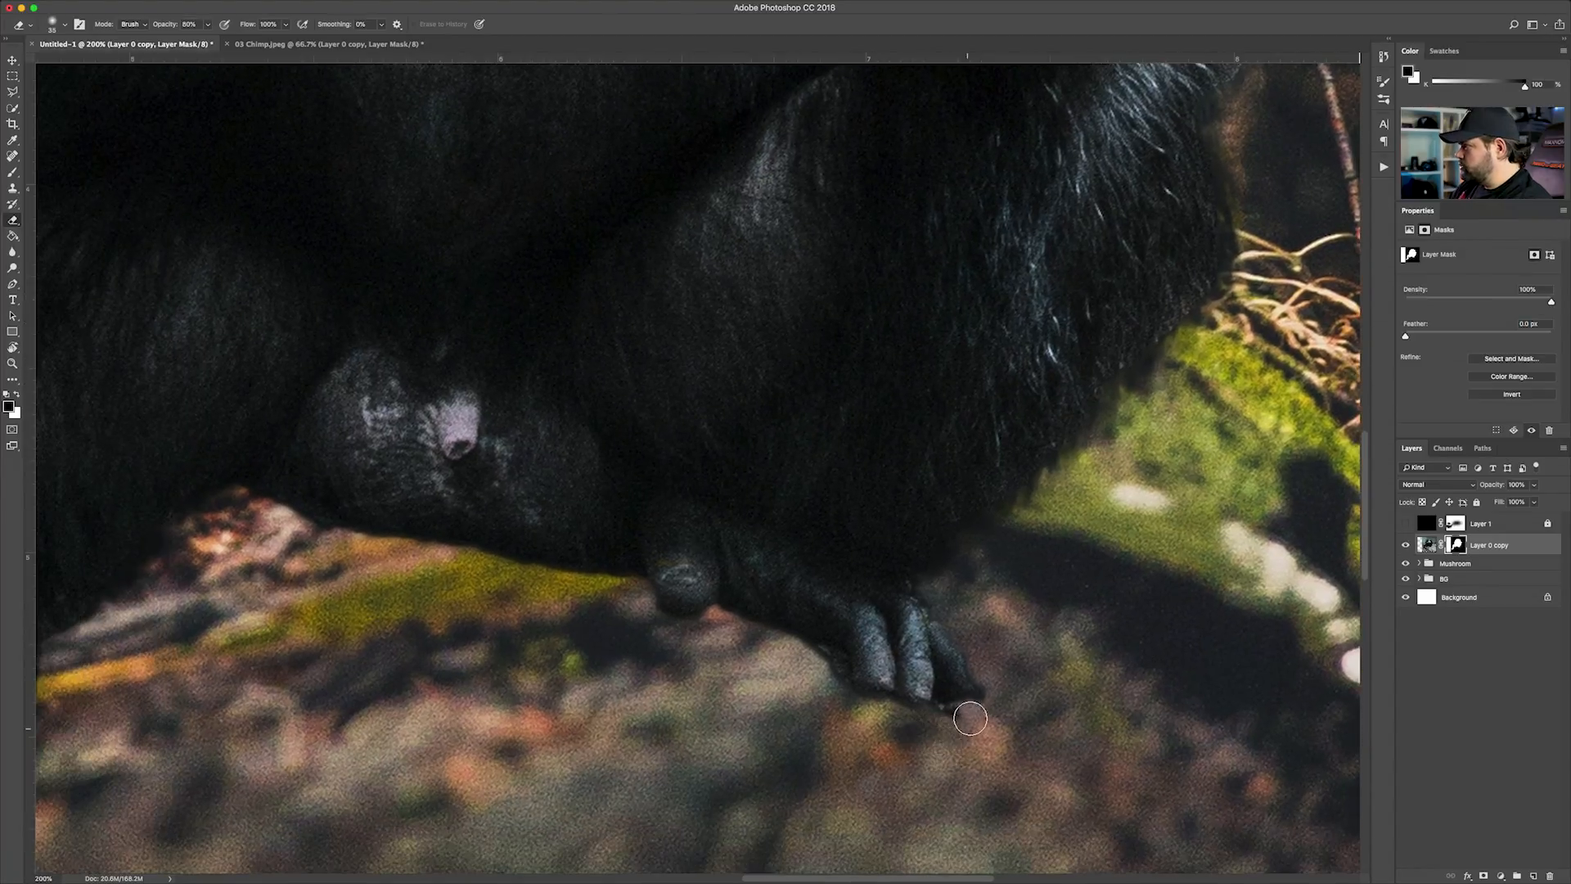
key(x)
drag(954, 724, 812, 695)
drag(619, 621, 778, 680)
mouse_move(703, 742)
mouse_down()
mouse_move(789, 702)
mouse_move(878, 599)
mouse_up()
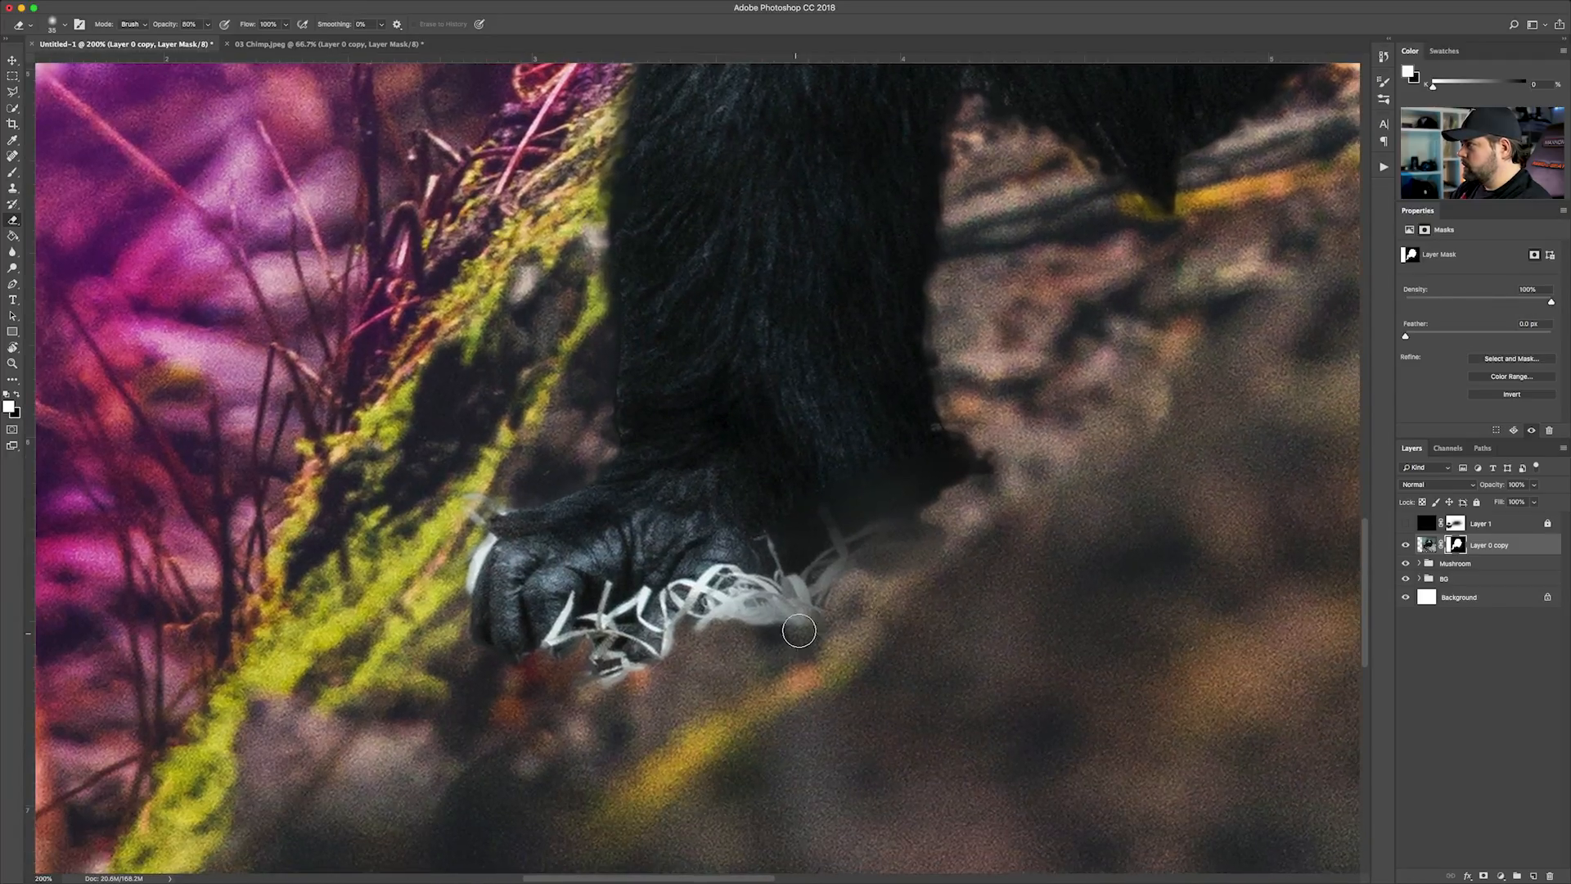
drag(962, 529, 588, 687)
Break up the soft outer edge of the chimp's arm beside the orange foliage with short fur-like strokes of a smaller mask eraser
drag(813, 340, 701, 729)
drag(879, 329, 671, 723)
mouse_move(784, 369)
mouse_down()
mouse_move(707, 603)
mouse_move(649, 660)
mouse_up()
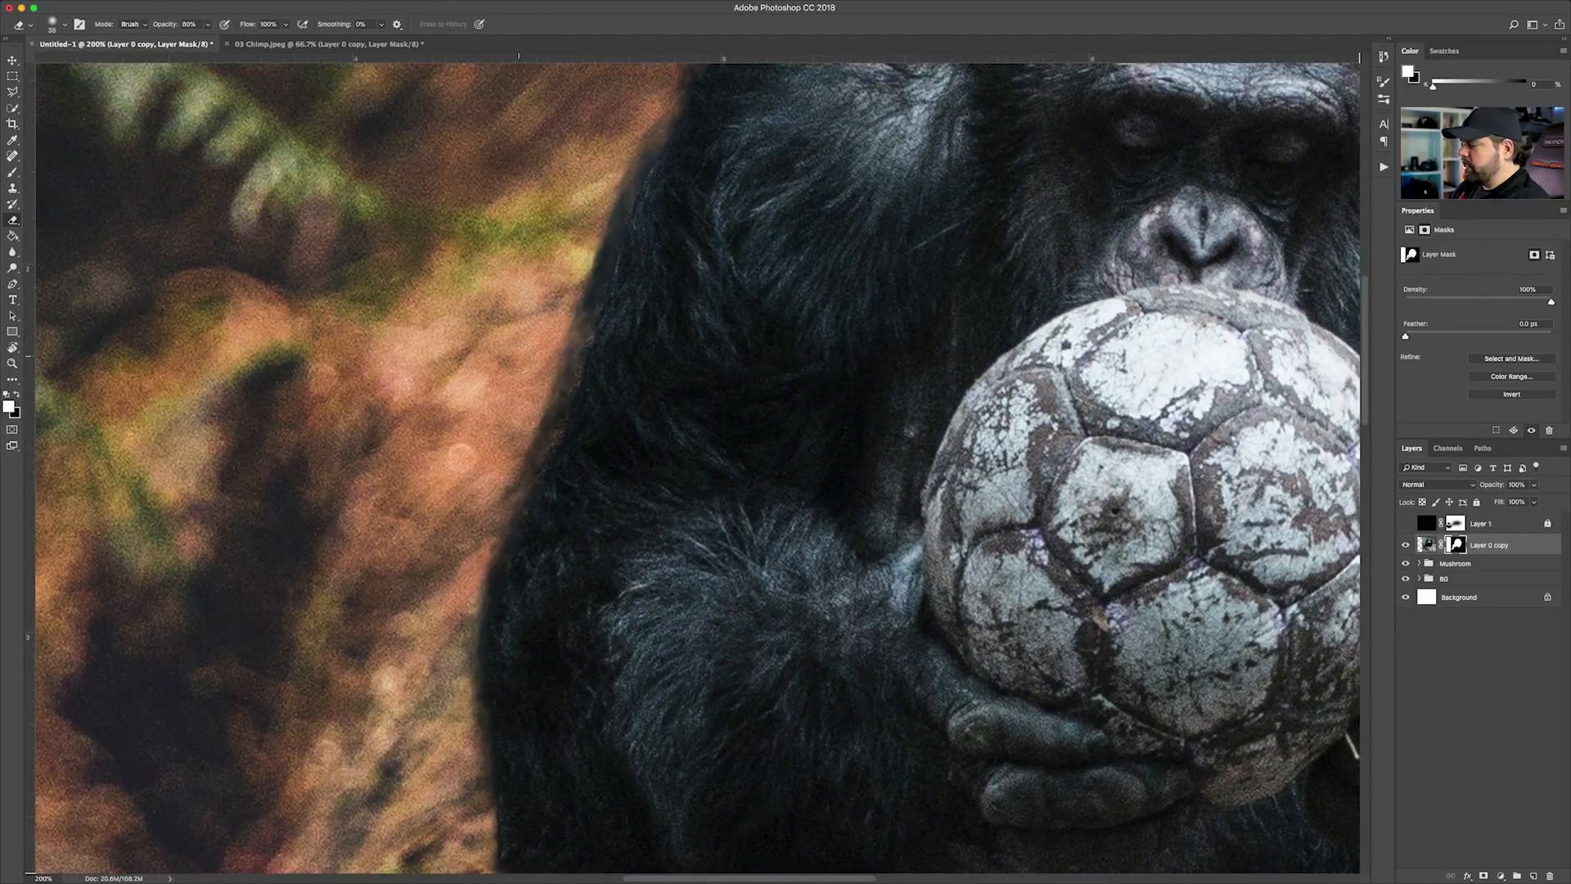
key(bracketleft)
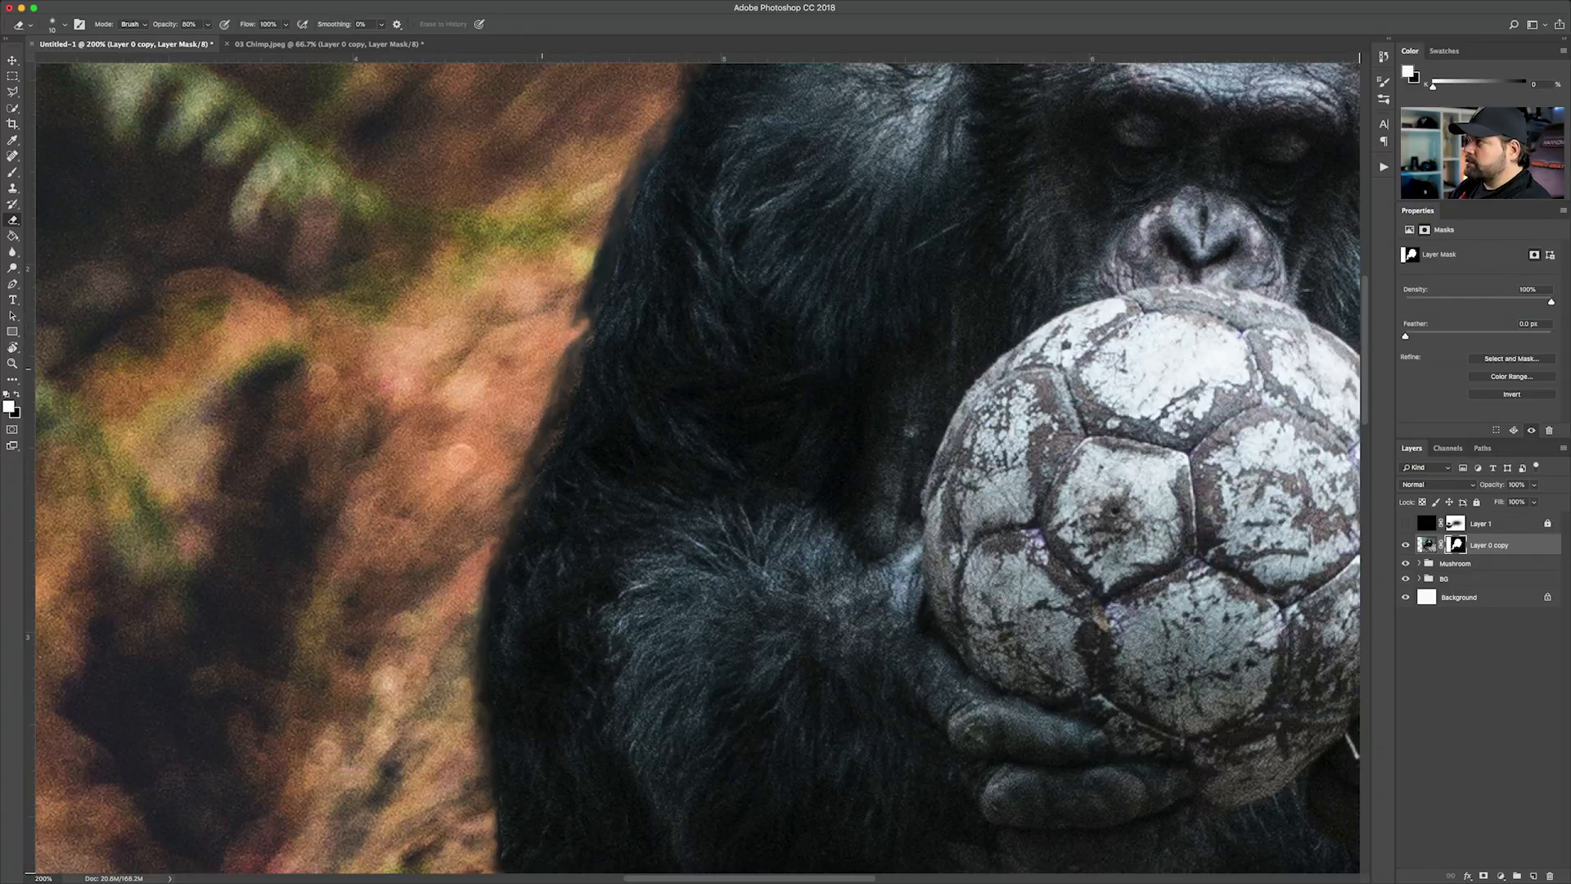
drag(515, 433, 481, 503)
mouse_move(568, 380)
mouse_down()
mouse_move(591, 305)
mouse_move(583, 264)
mouse_move(655, 127)
mouse_up()
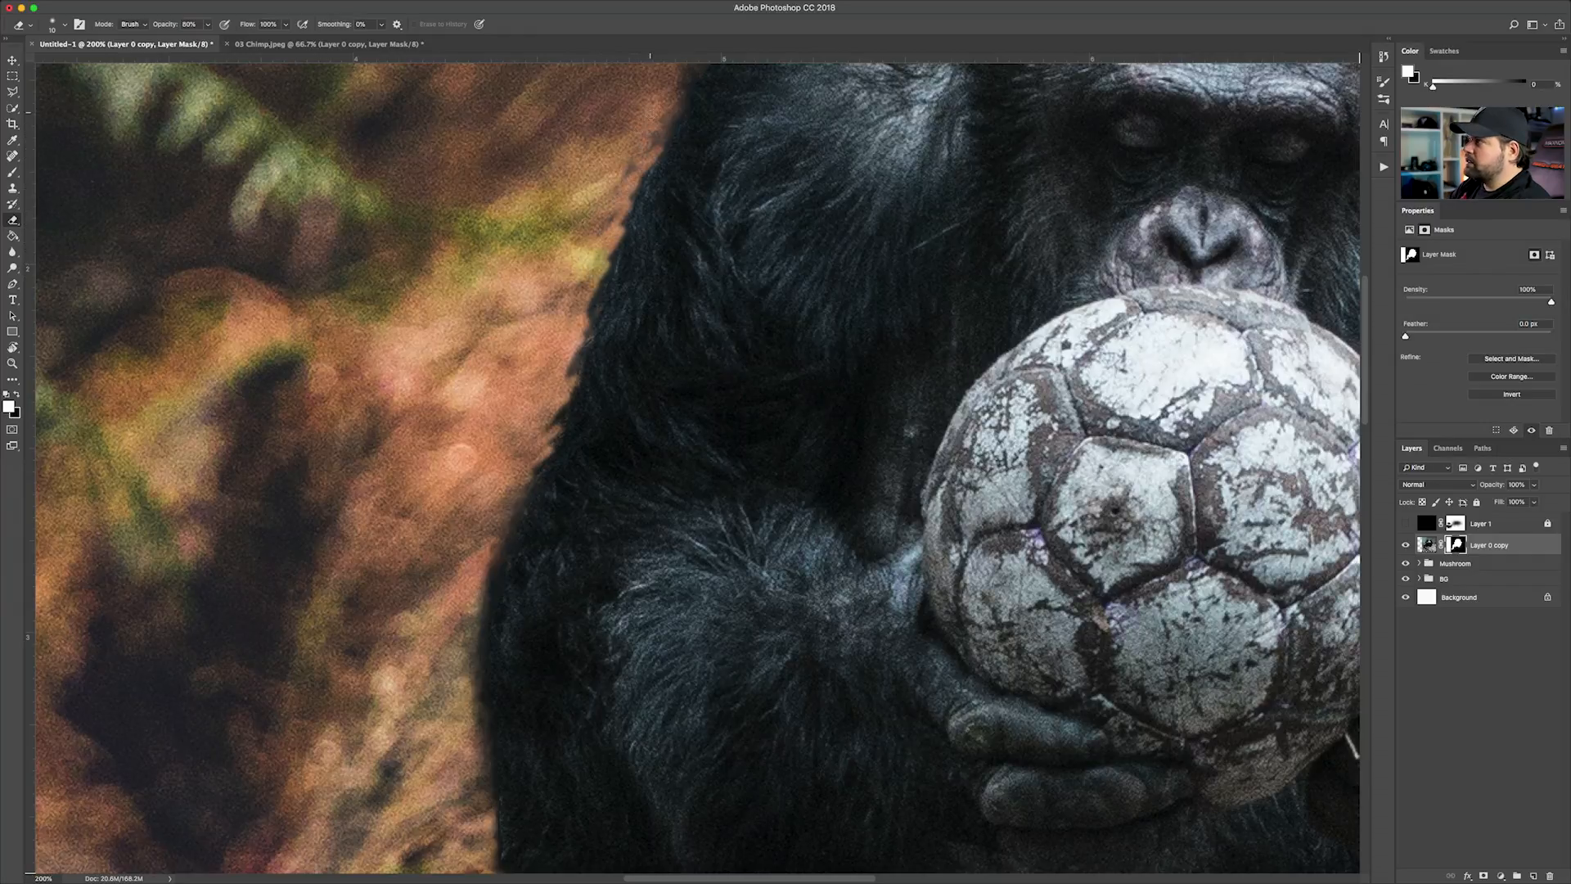
key(super+minus)
key(super+minus)
key(super+minus)
key(super+minus)
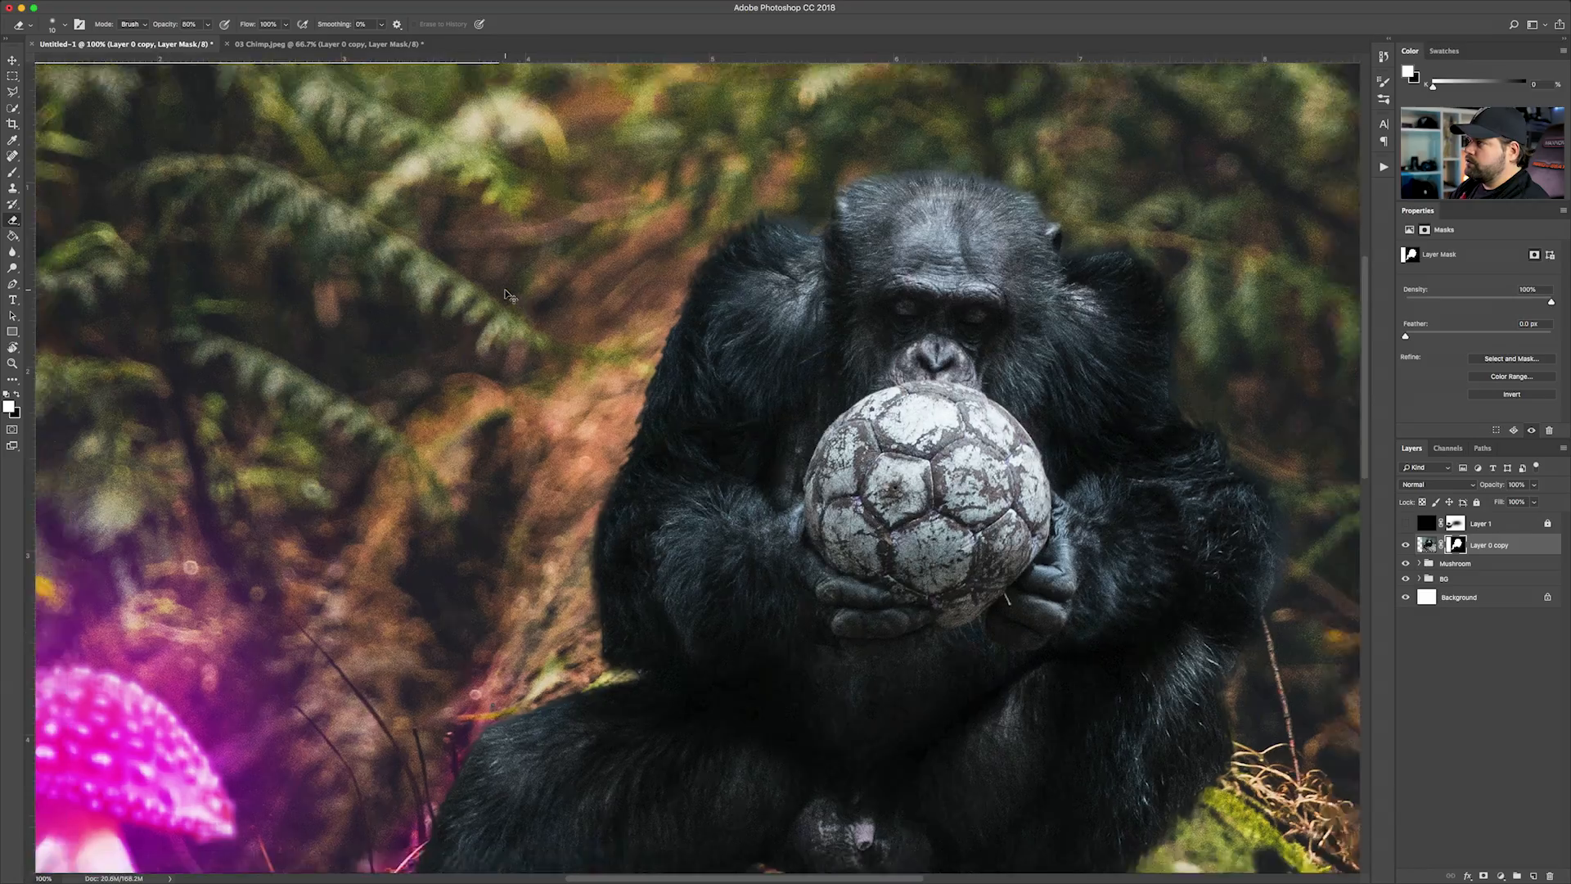
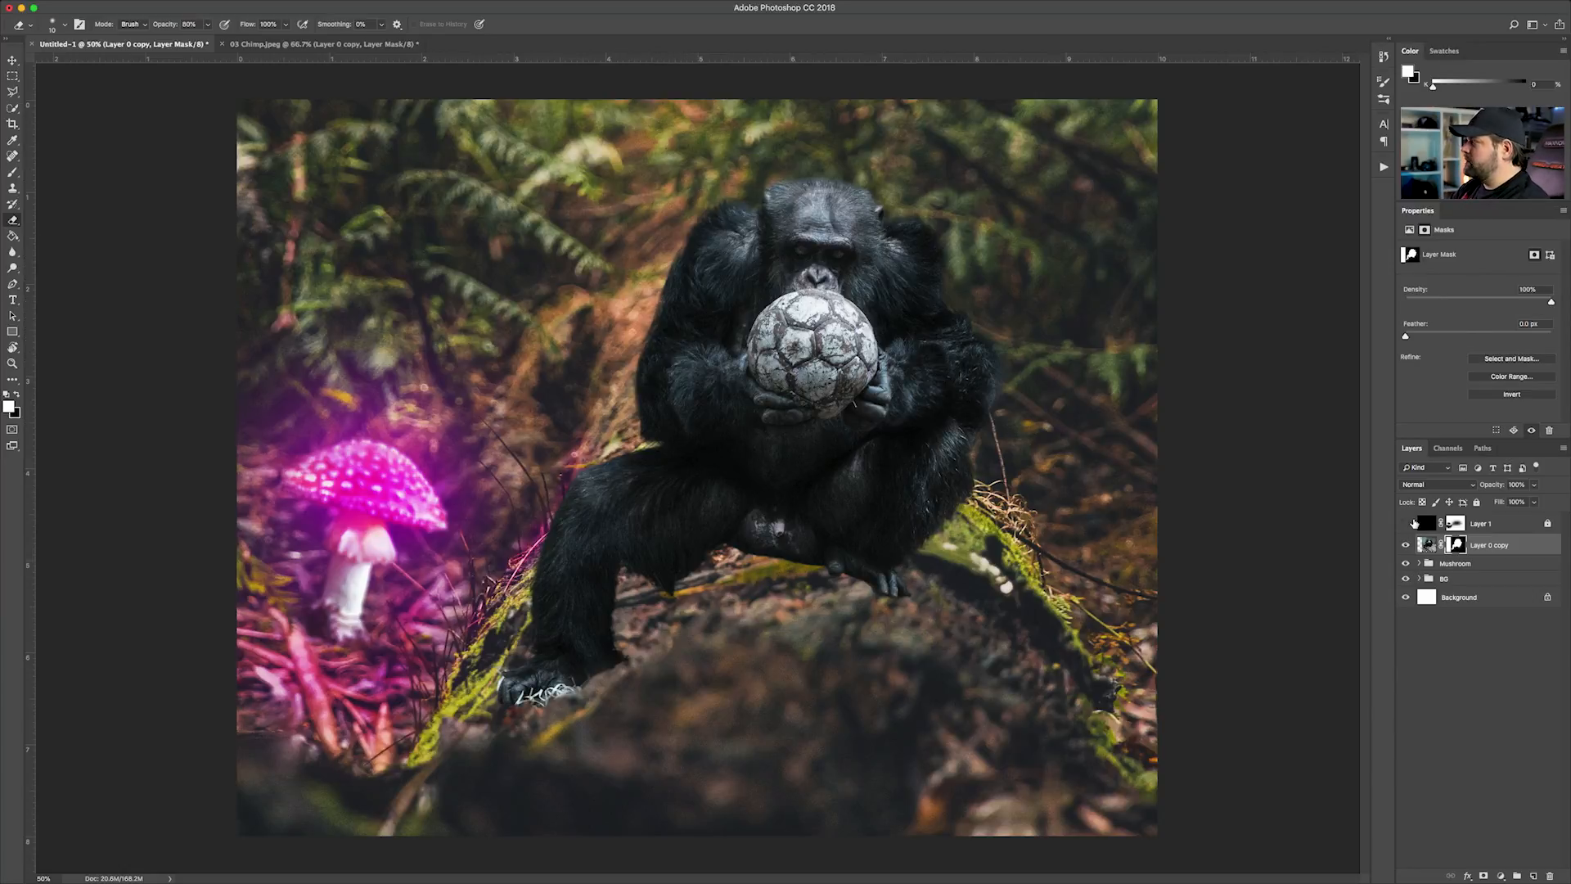
Show and unlock the dark Layer 1 overlay, and erase its mask over the chimp's face, ball and body with a 700 px Eraser
click(1406, 524)
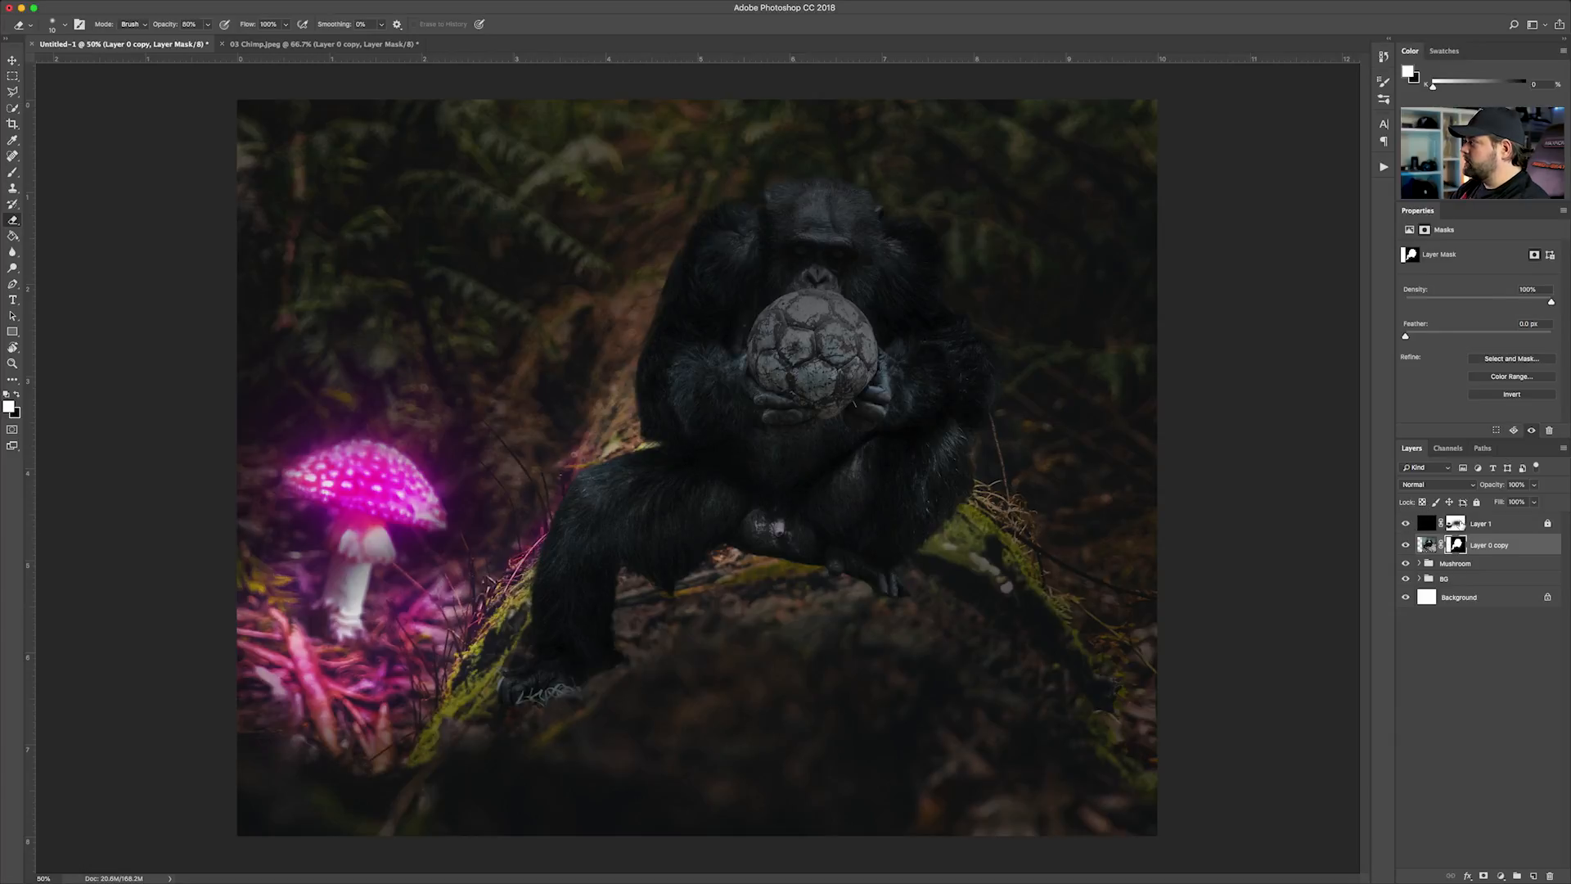
click(1455, 524)
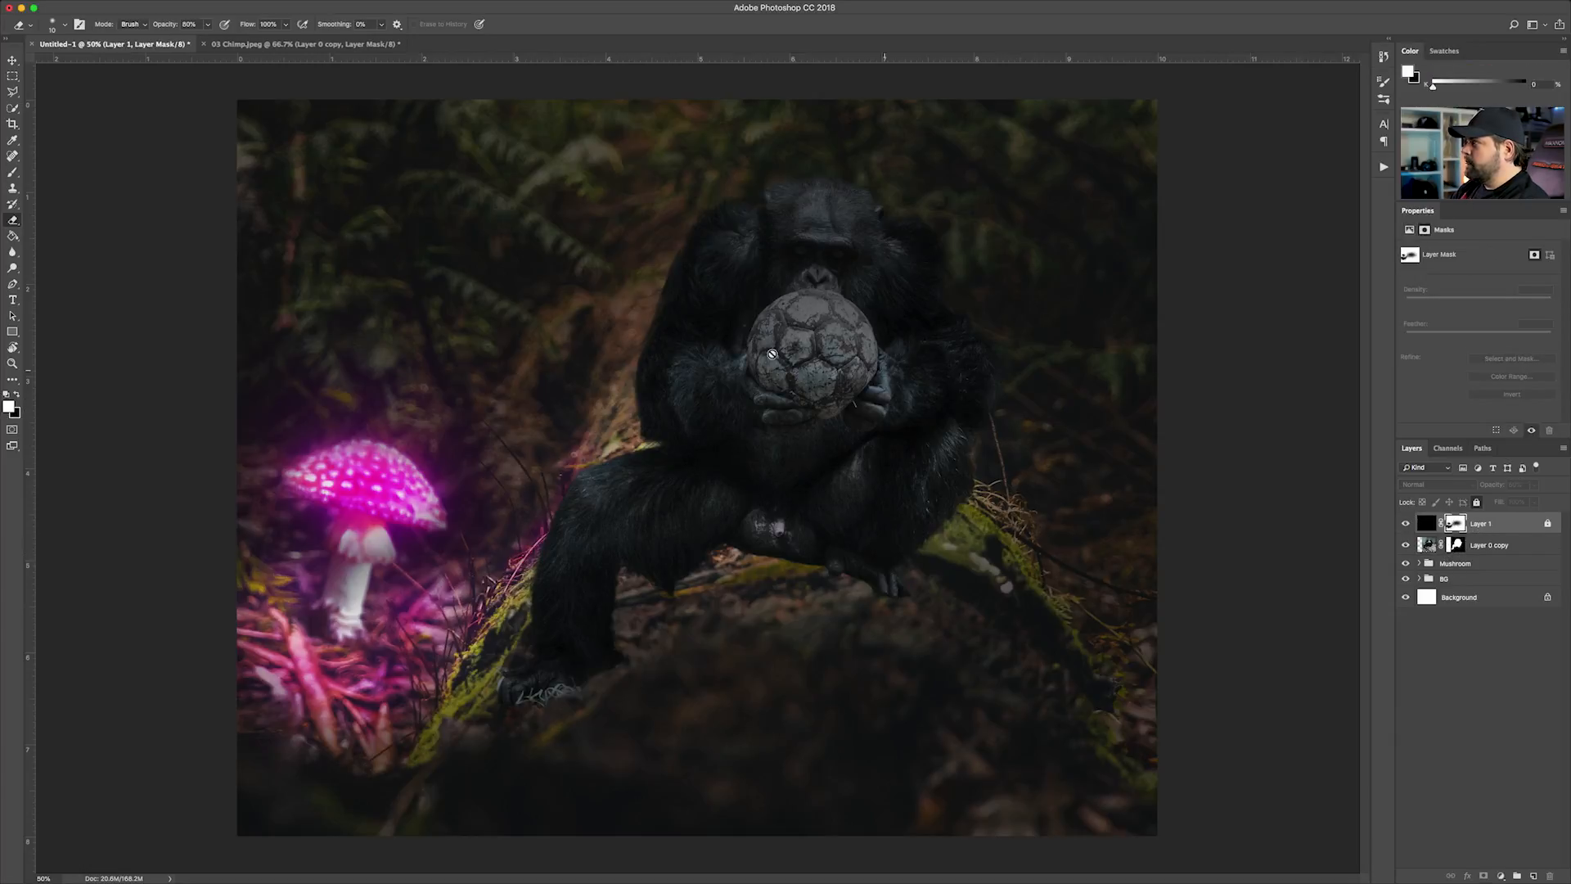
click(1478, 502)
key(bracketright)
key(bracketright)
key(bracketright)
key(bracketright)
key(bracketright)
key(bracketright)
key(bracketright)
key(bracketright)
key(bracketright)
key(bracketright)
key(bracketright)
key(bracketright)
key(bracketright)
key(bracketright)
key(bracketright)
key(bracketright)
key(bracketright)
key(bracketright)
key(bracketright)
key(bracketright)
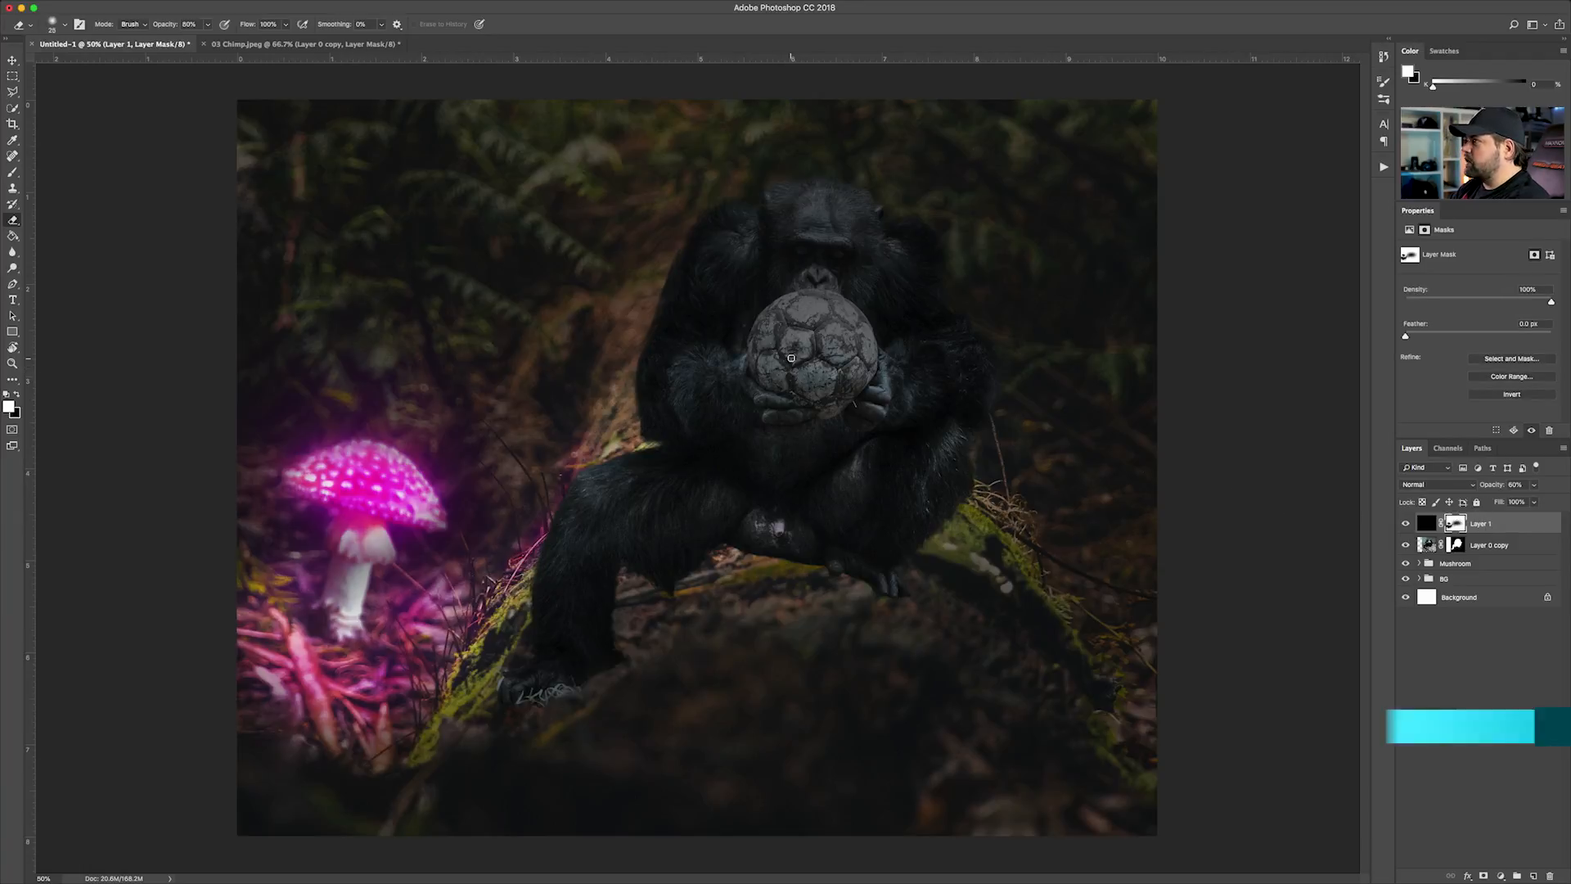
key(bracketright)
mouse_move(790, 359)
mouse_down()
mouse_move(813, 352)
mouse_move(806, 328)
mouse_move(901, 404)
mouse_move(888, 329)
mouse_move(767, 417)
mouse_up()
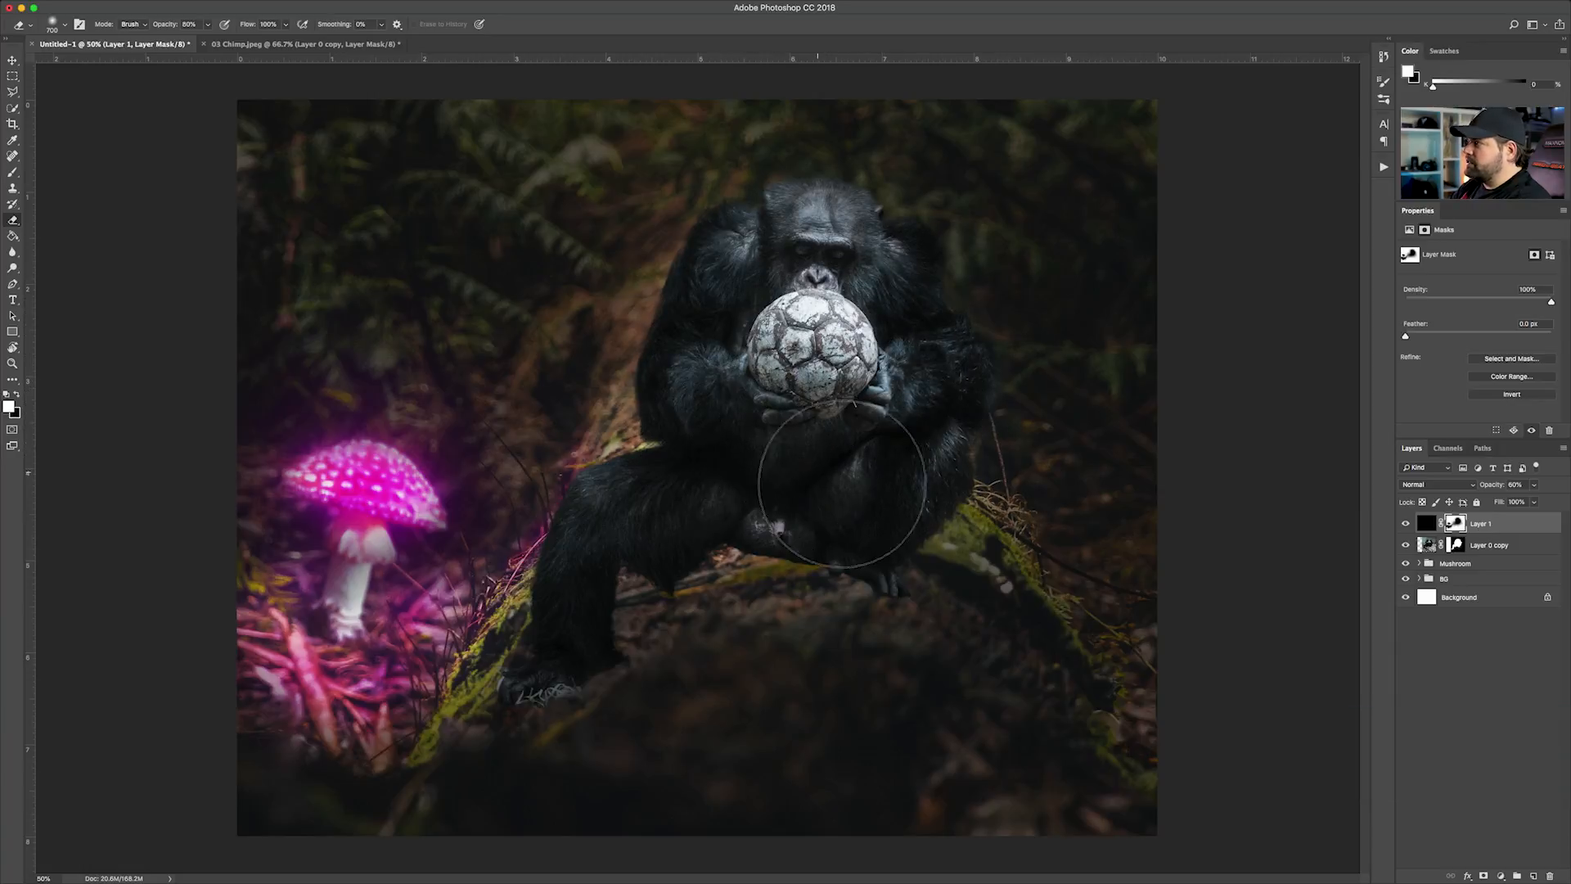
Lock Layer 1 again and move the chimp layer up and to the right along the log, to about X 2.61 in, Y -4.84 in
click(13, 60)
click(295, 43)
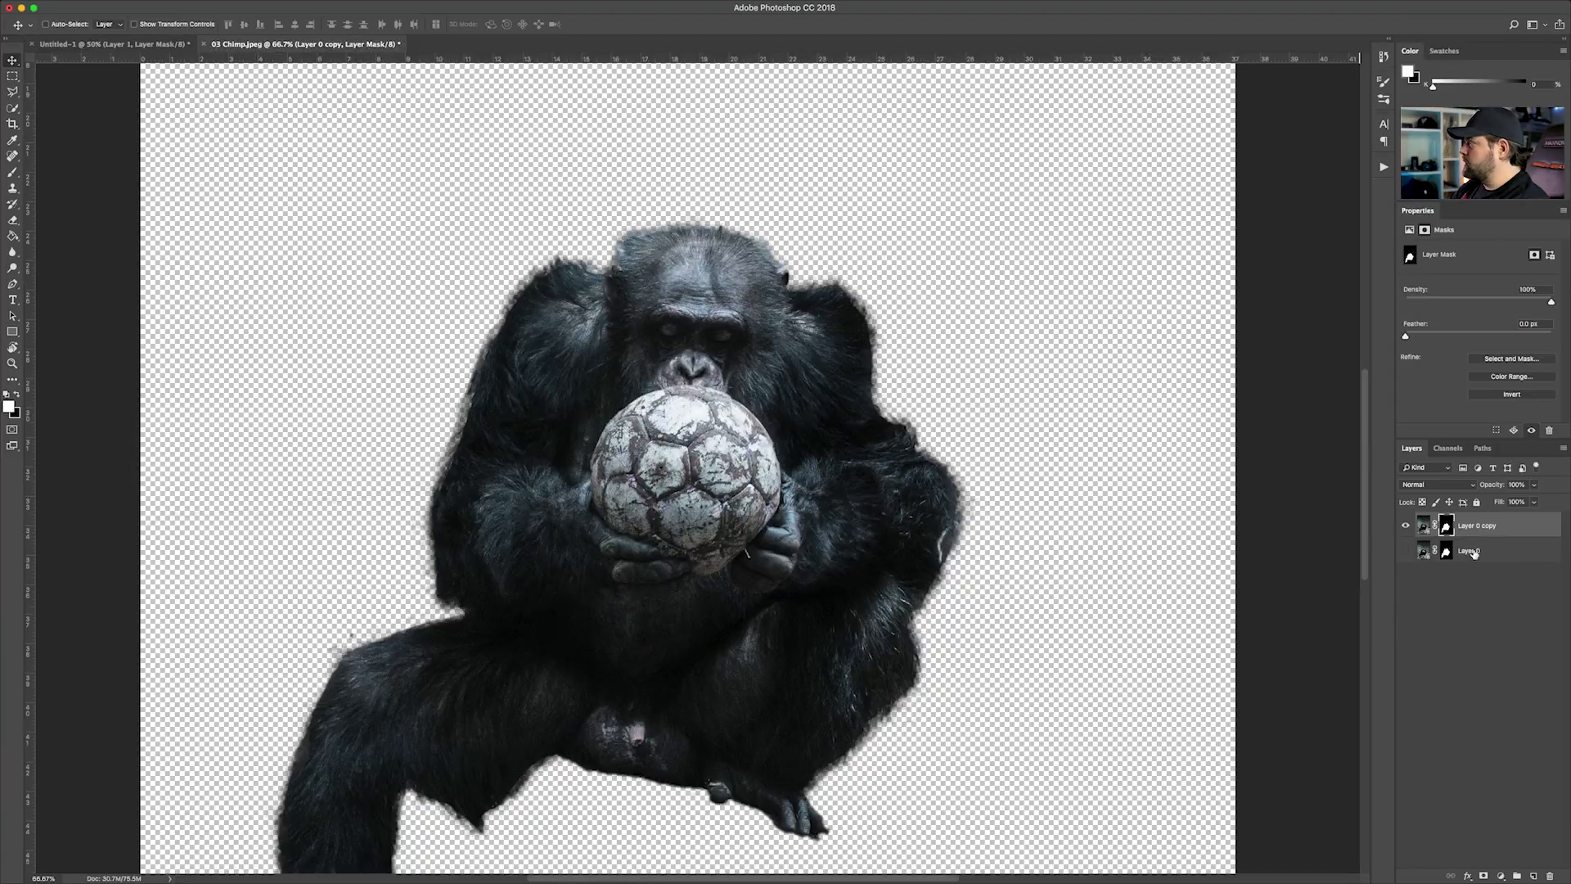
click(187, 43)
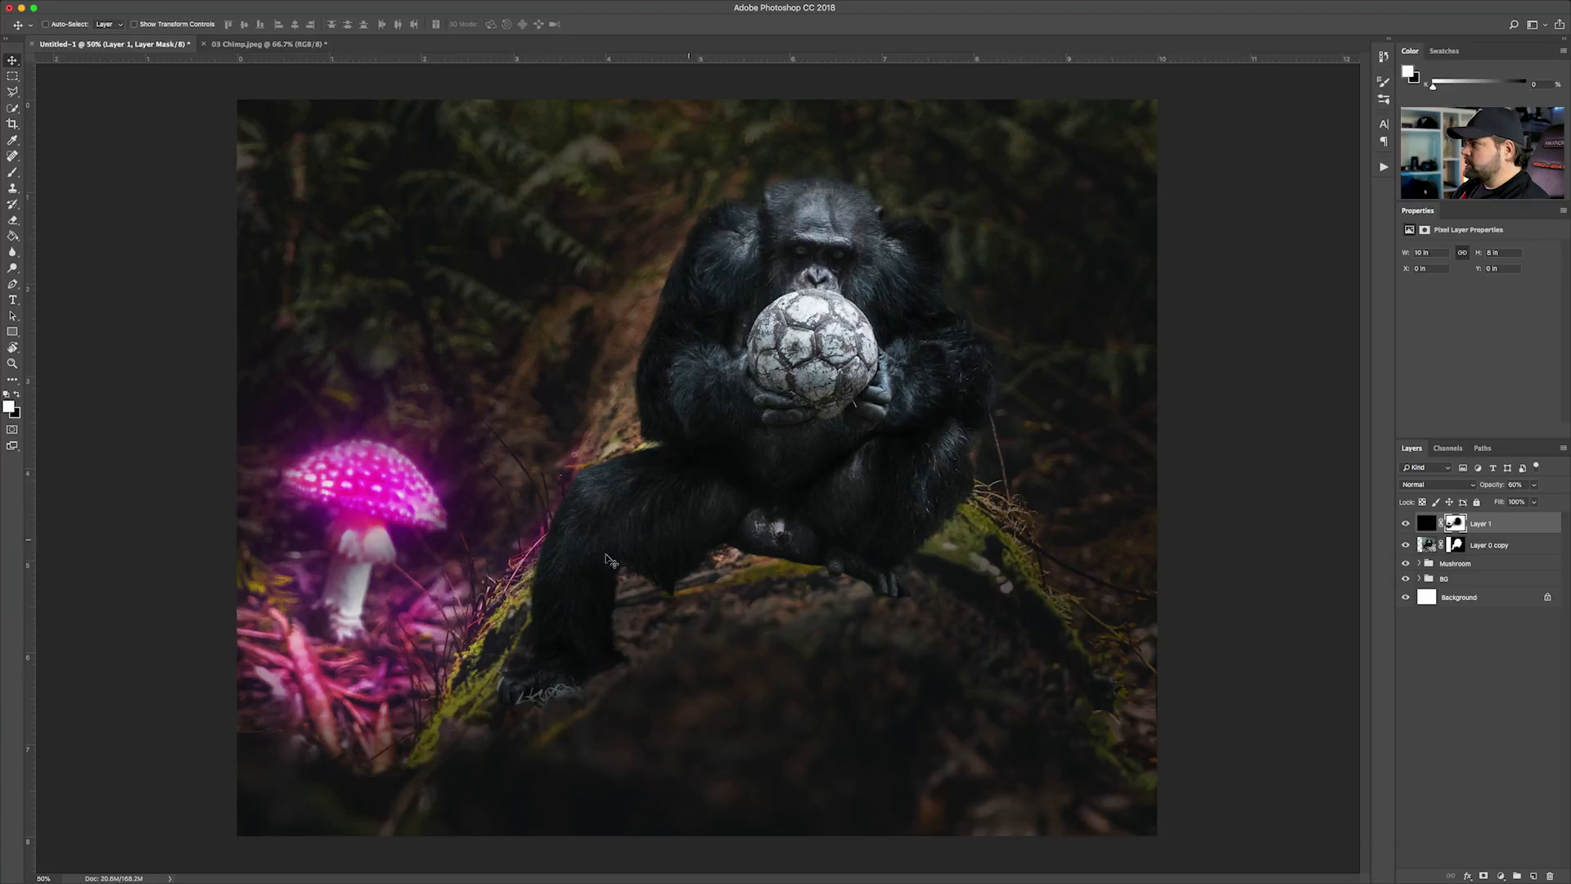
key(super+minus)
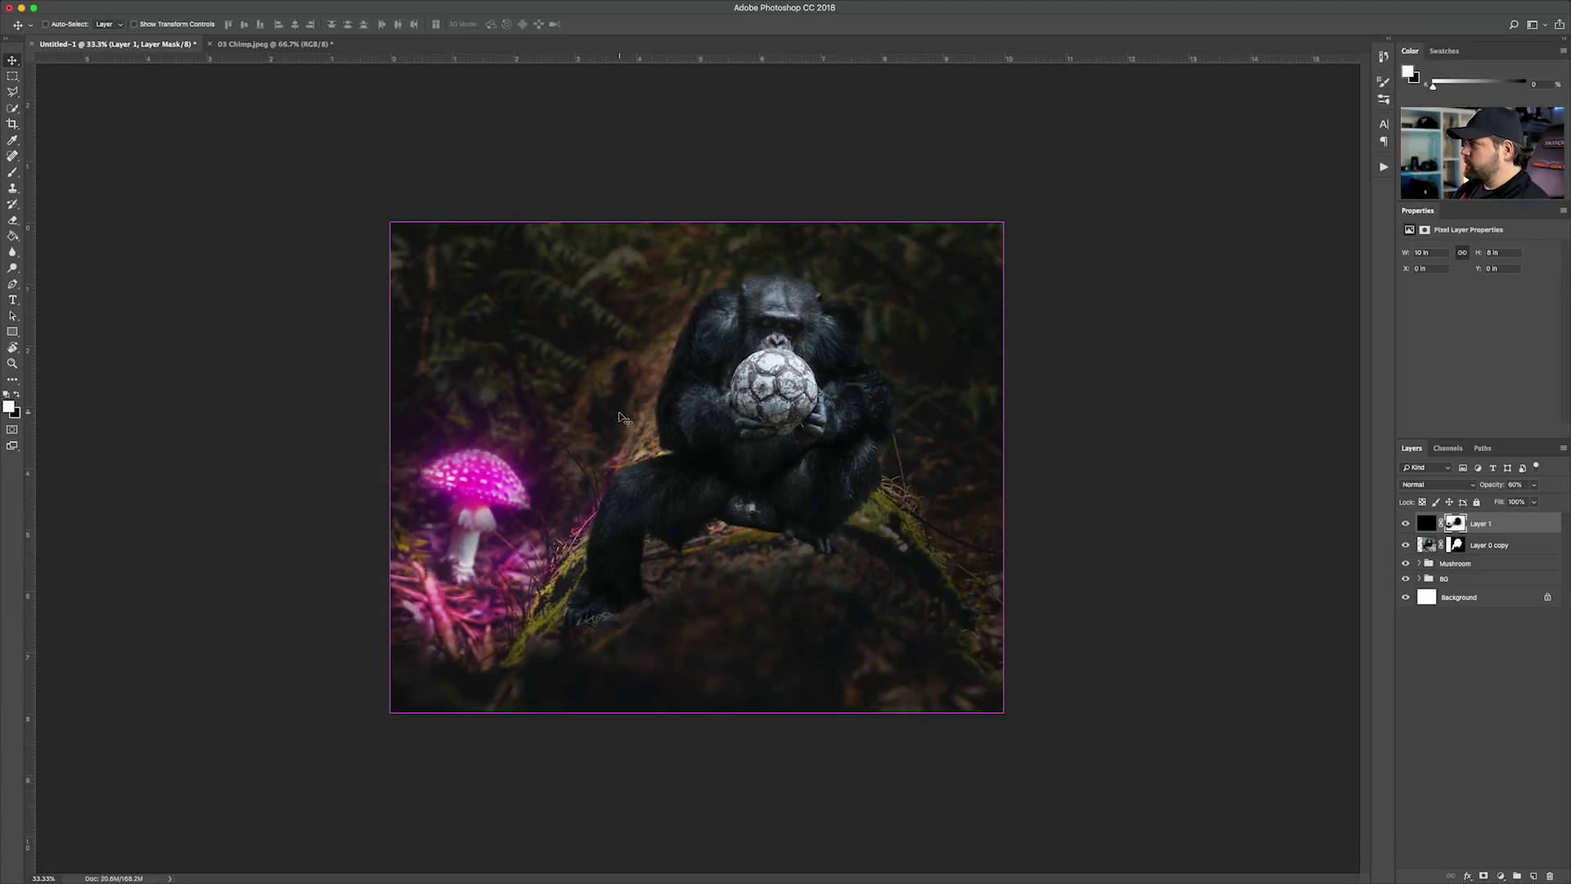
click(1474, 547)
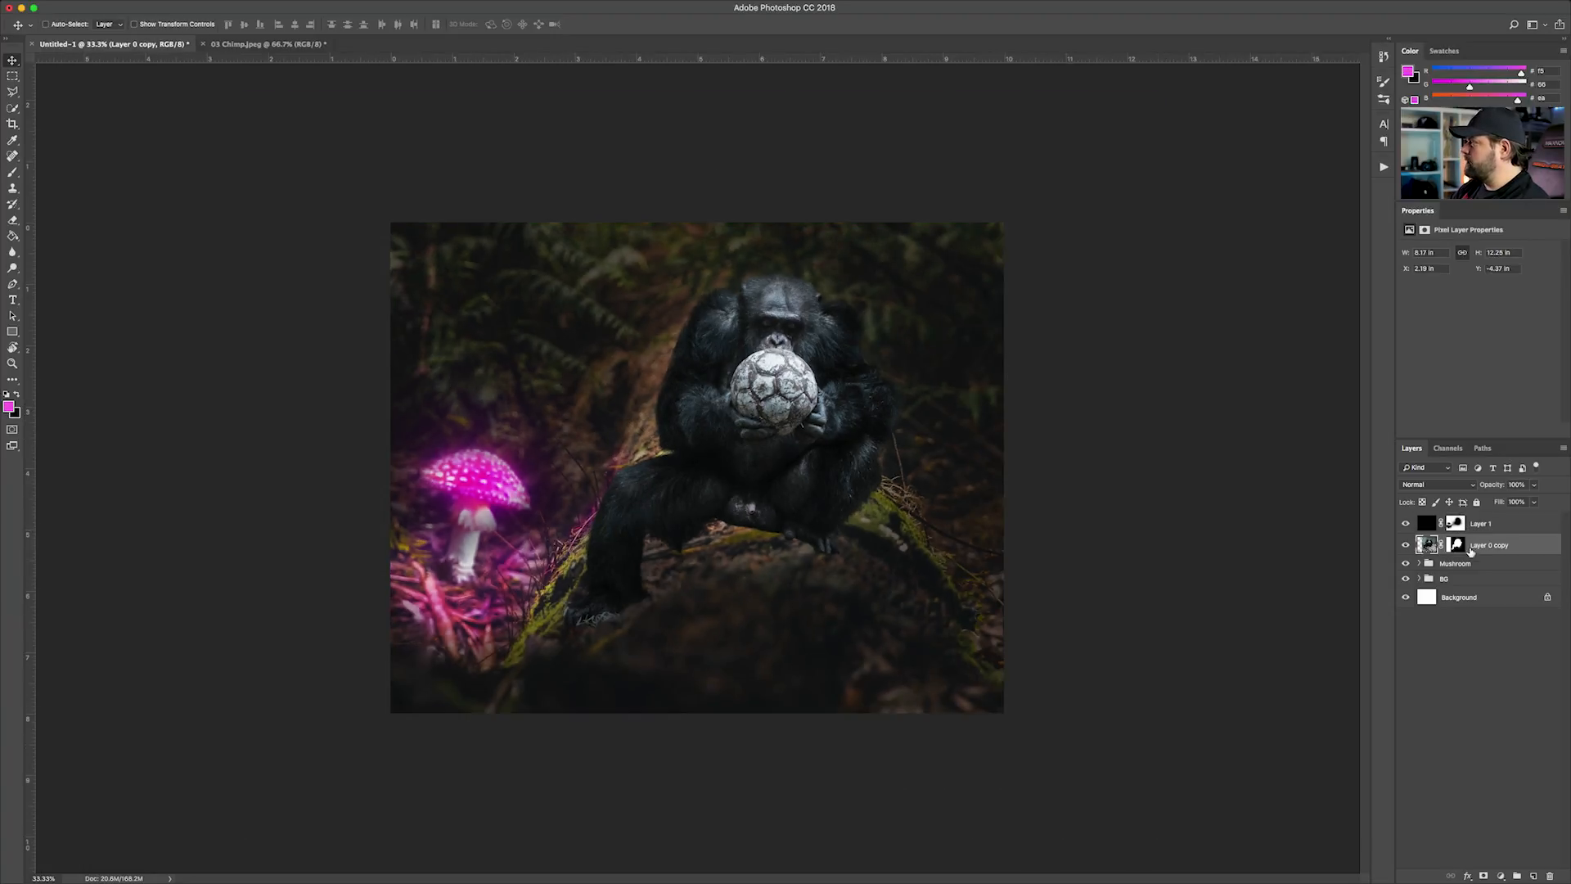
click(1481, 524)
click(1476, 502)
click(1478, 547)
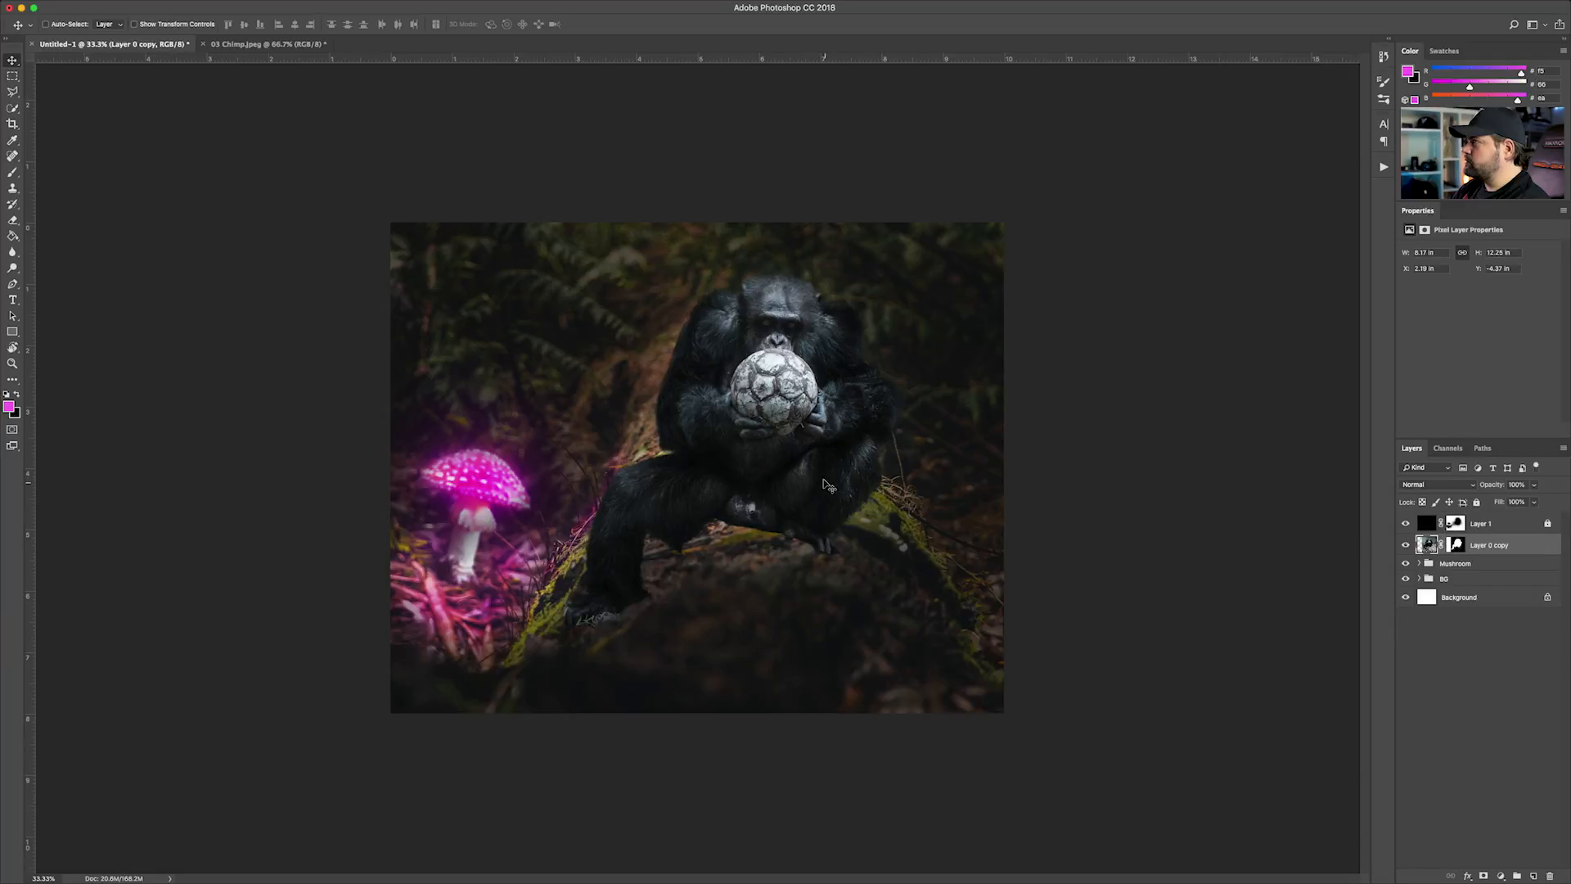
mouse_move(809, 456)
mouse_down()
mouse_move(841, 419)
mouse_move(835, 532)
mouse_move(824, 332)
mouse_move(827, 450)
mouse_up()
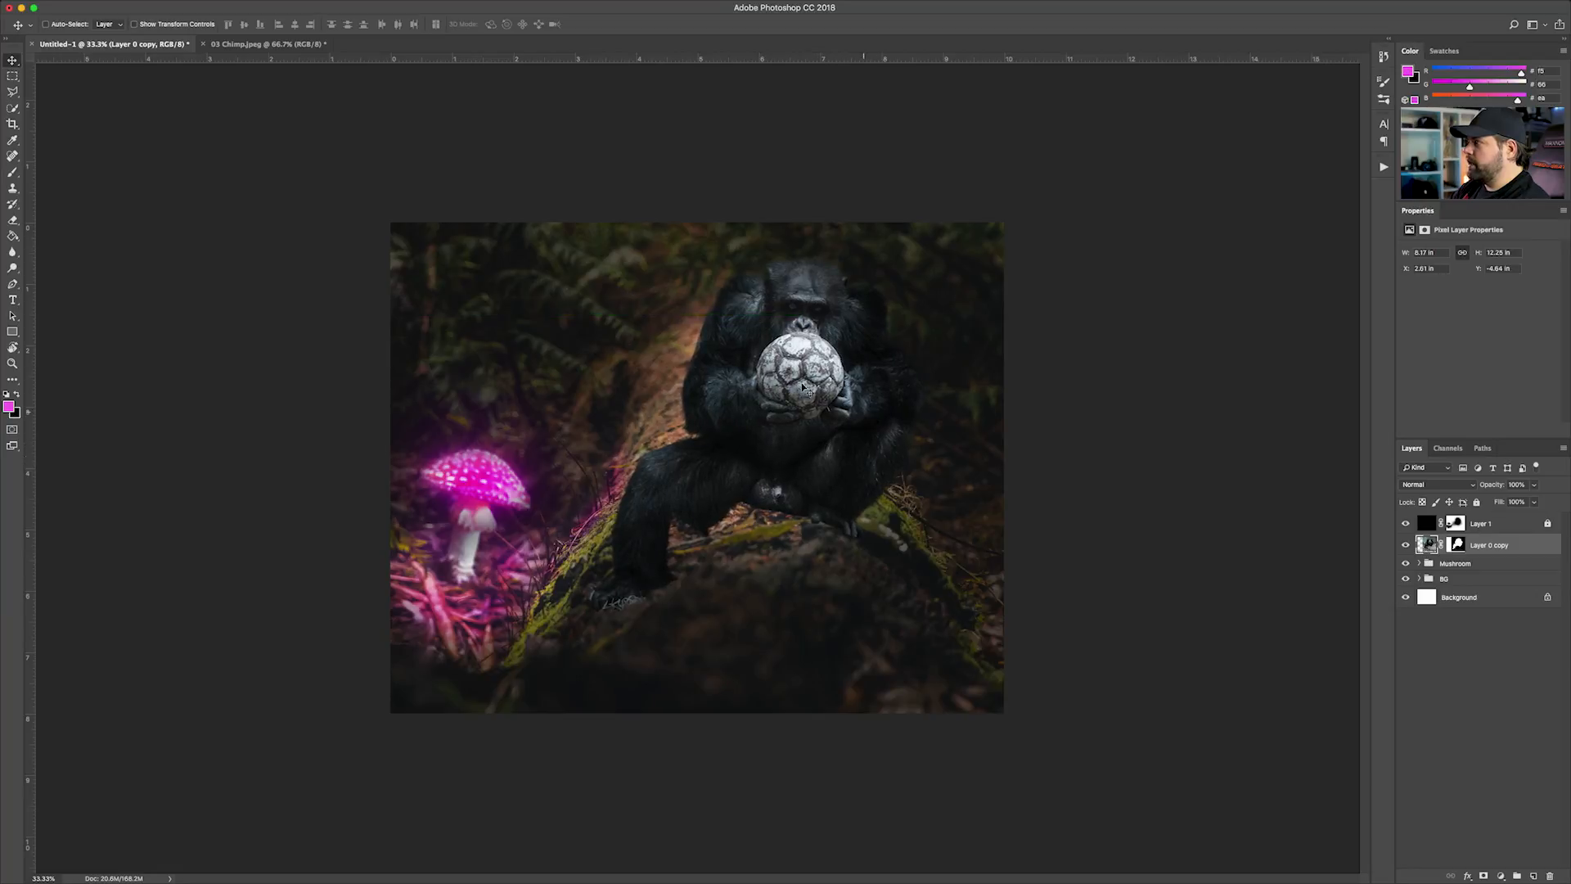
Add a new layer above the Mushroom group and paint a broad black shadow at 50% brush opacity on the log beneath the chimp
click(1467, 565)
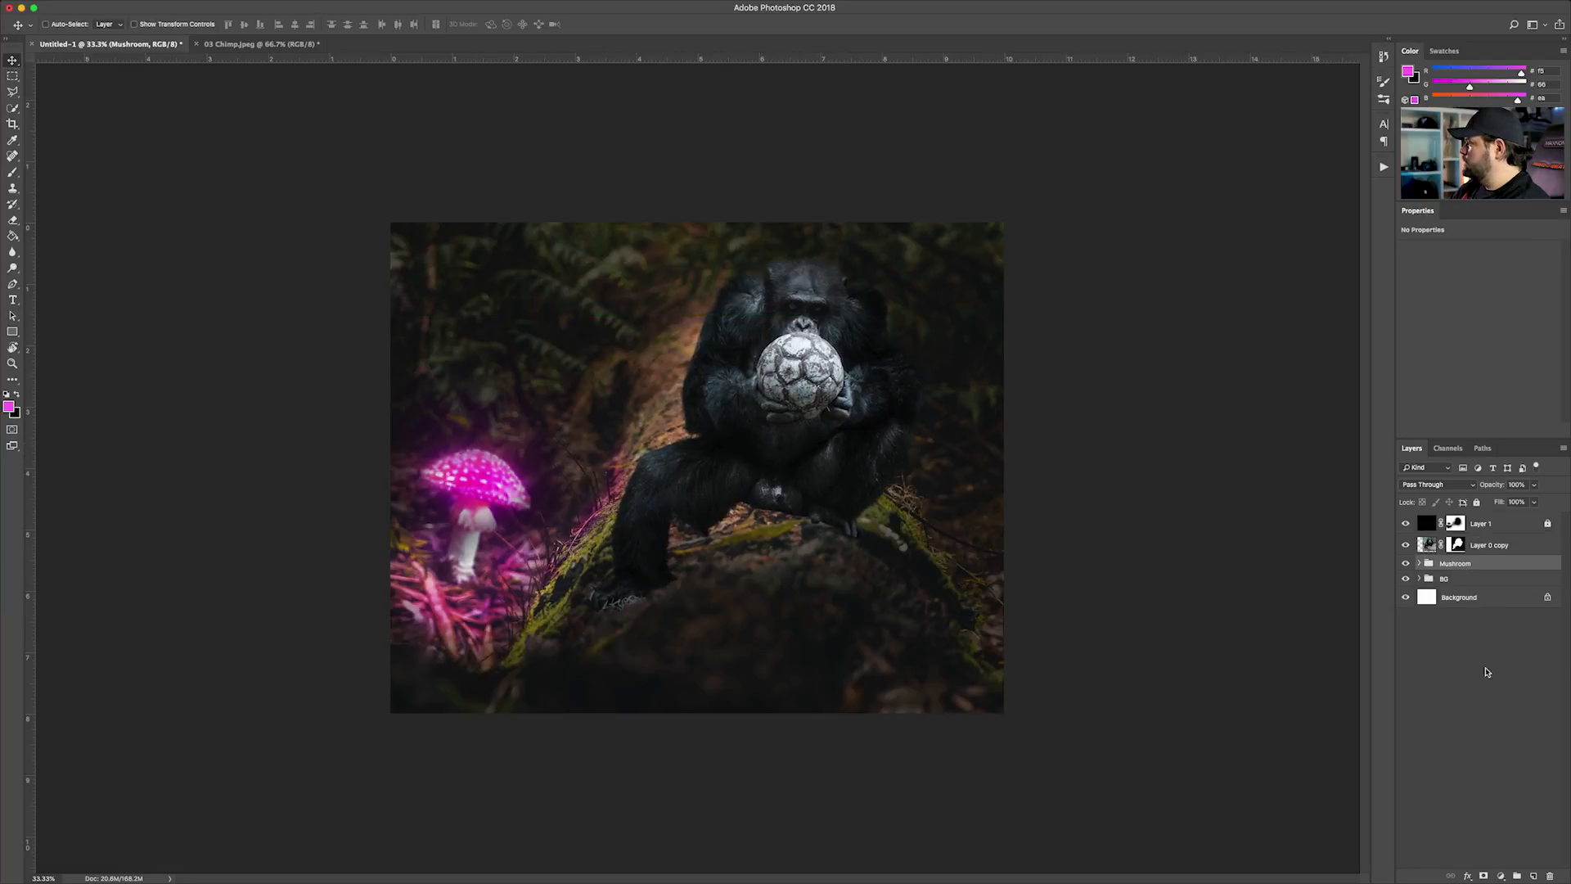
click(1535, 875)
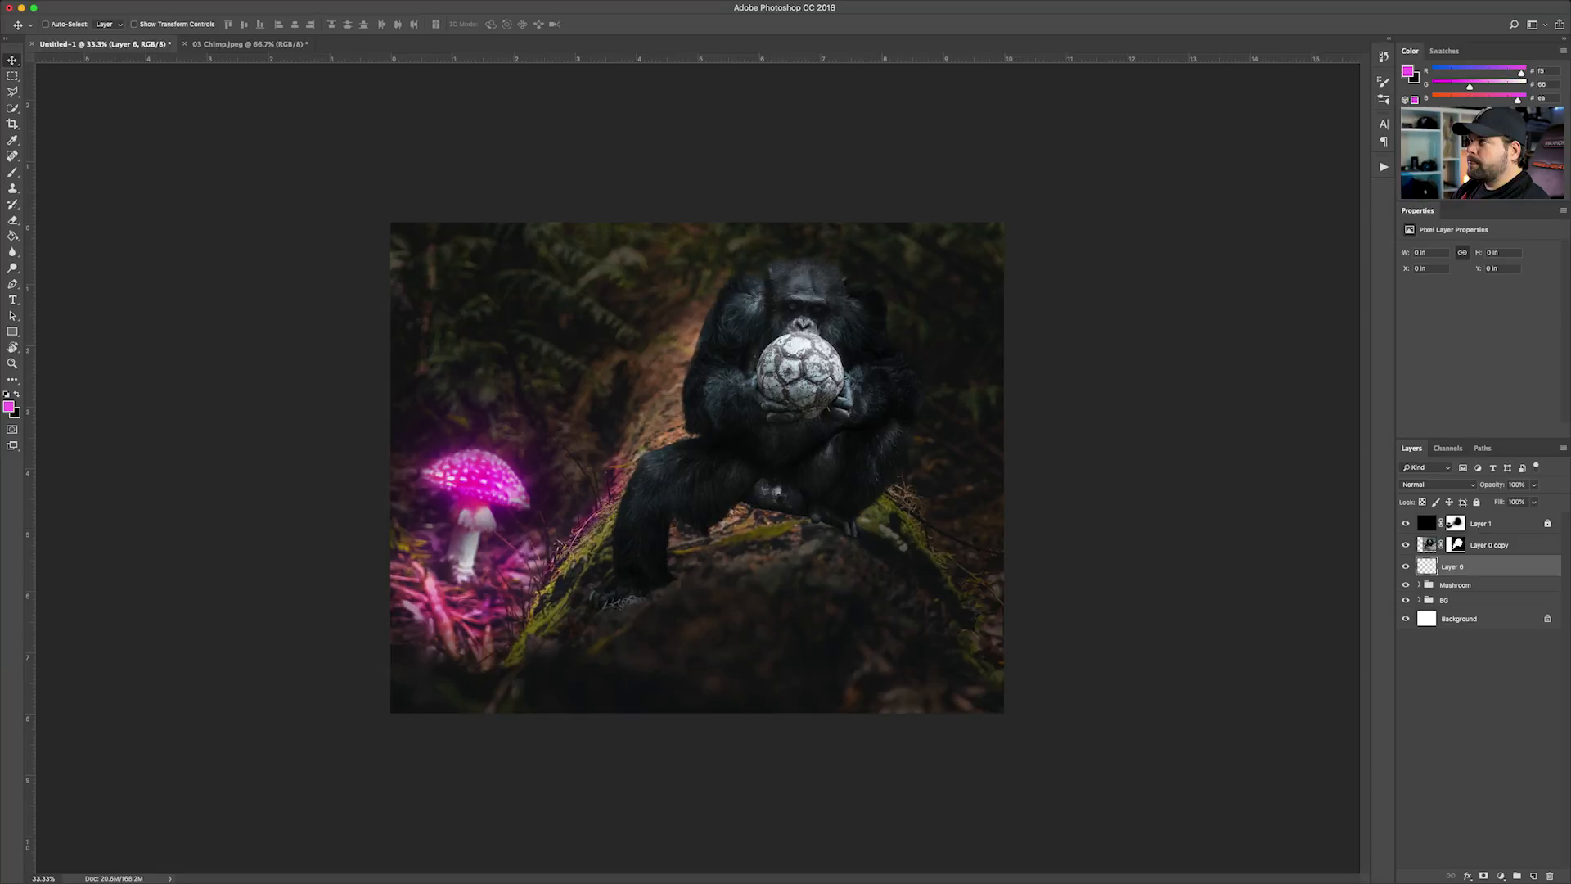
click(12, 173)
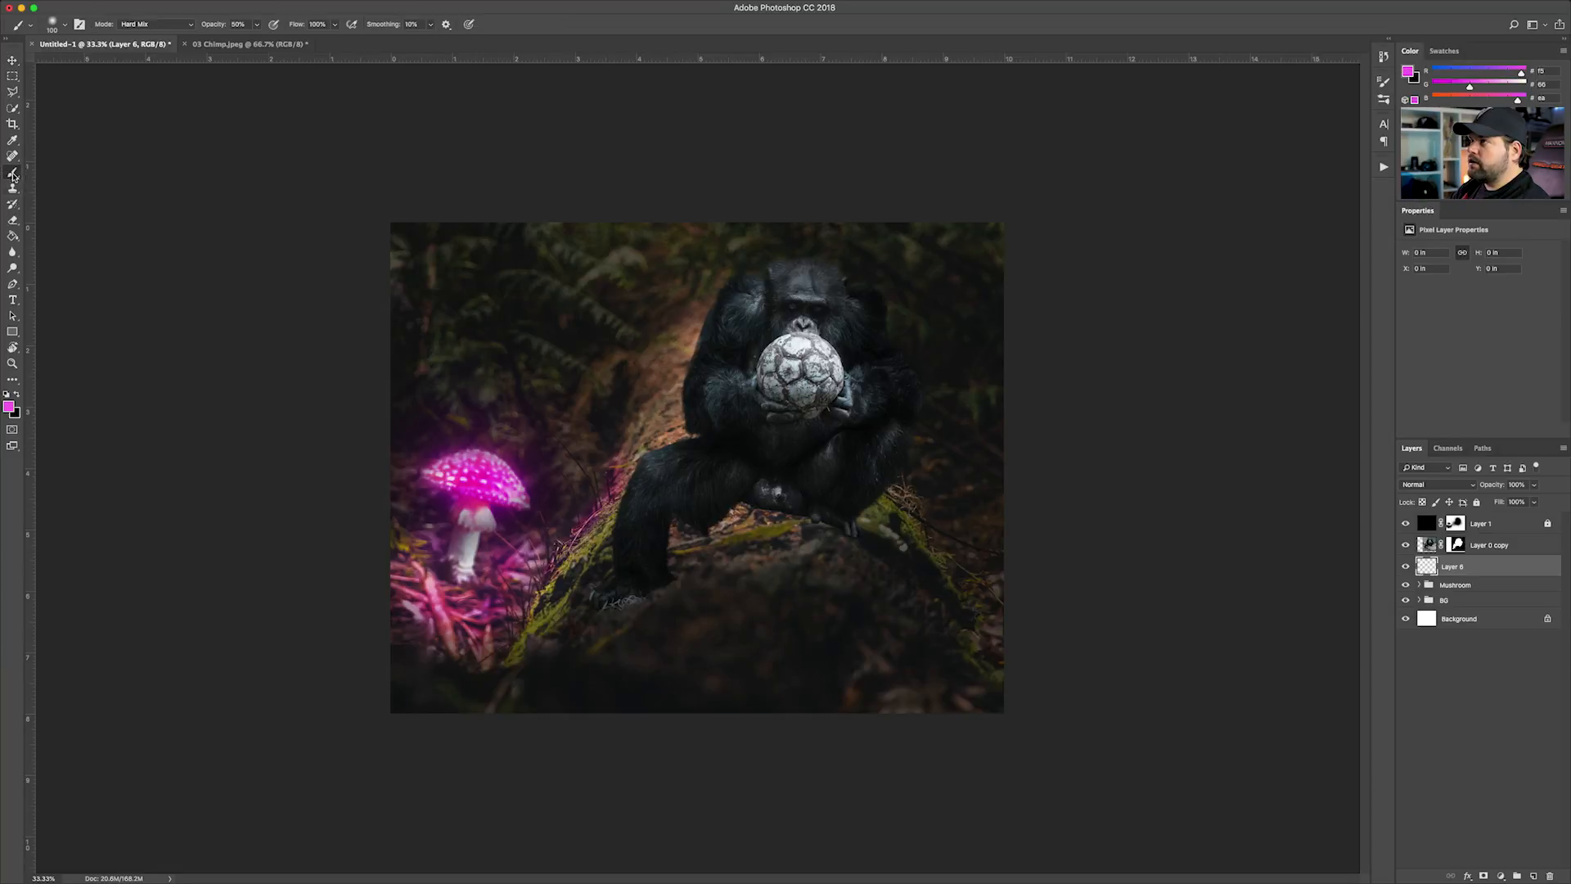
click(17, 396)
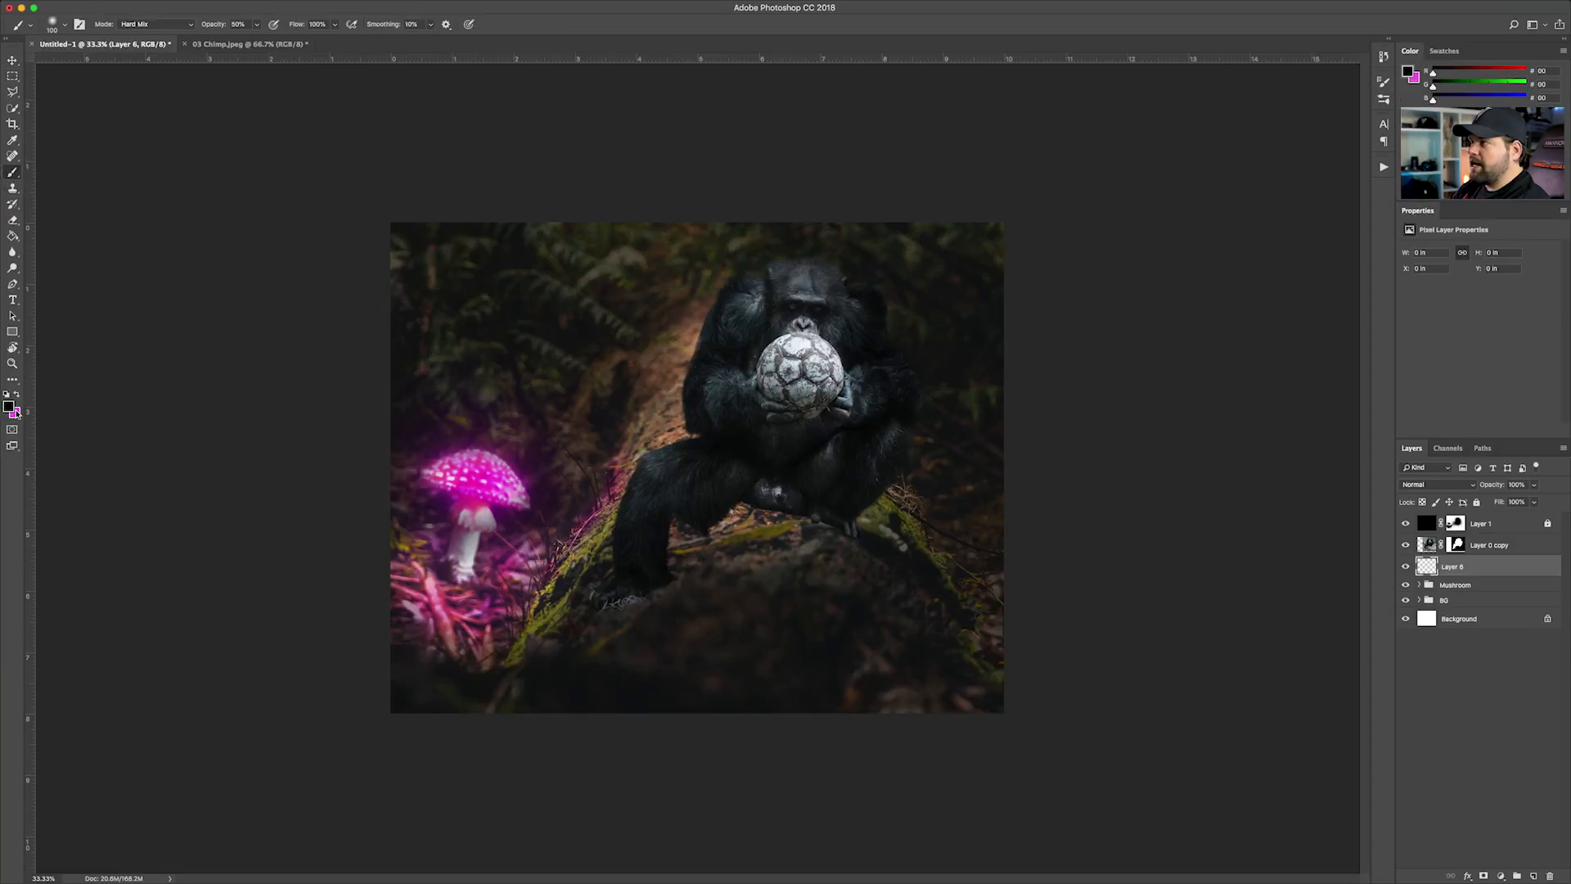
key(super+plus)
key(bracketright)
key(bracketright)
key(bracketright)
key(bracketright)
key(bracketright)
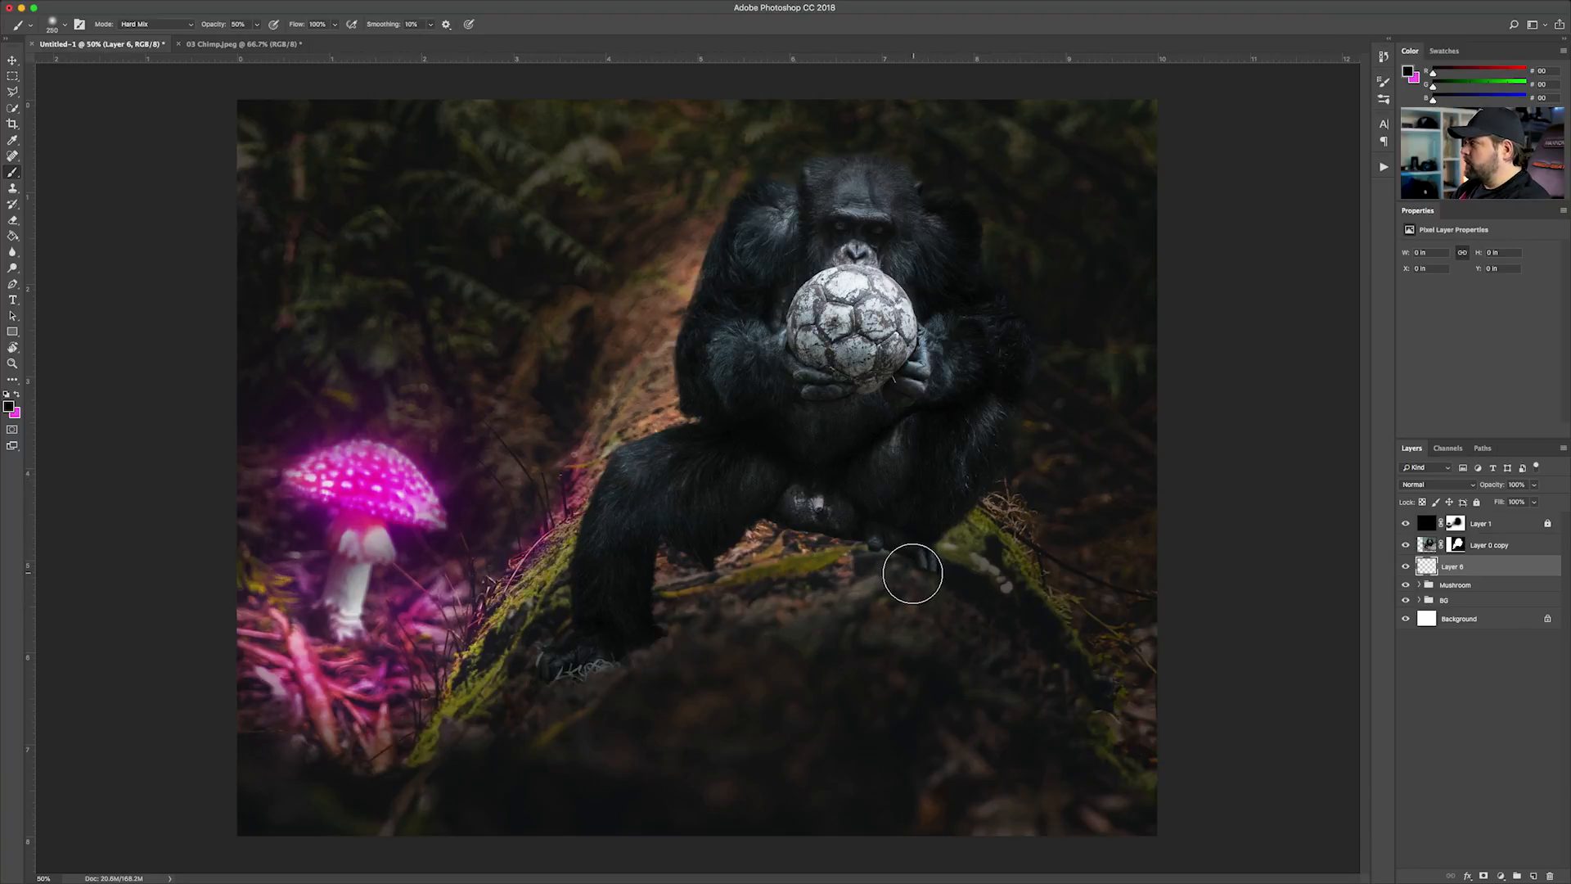
mouse_move(917, 570)
mouse_down()
mouse_move(811, 620)
mouse_move(885, 579)
mouse_move(806, 606)
mouse_move(870, 567)
mouse_move(724, 636)
mouse_move(845, 526)
mouse_move(757, 598)
mouse_move(815, 510)
mouse_move(727, 560)
mouse_move(696, 569)
mouse_move(788, 516)
mouse_move(644, 573)
mouse_move(667, 550)
mouse_move(640, 595)
mouse_move(773, 544)
mouse_move(600, 646)
mouse_up()
Deepen the shadow between the chimp's feet and extend it down the log's lower edge with a 175 px brush
key(bracketleft)
key(bracketleft)
mouse_move(882, 585)
mouse_down()
mouse_move(912, 572)
mouse_move(759, 688)
mouse_move(883, 607)
mouse_move(867, 595)
mouse_move(637, 683)
mouse_move(745, 611)
mouse_move(608, 671)
mouse_move(670, 632)
mouse_move(638, 639)
mouse_move(512, 729)
mouse_move(610, 651)
mouse_move(568, 661)
mouse_move(466, 724)
mouse_move(567, 687)
mouse_move(415, 806)
mouse_move(670, 664)
mouse_up()
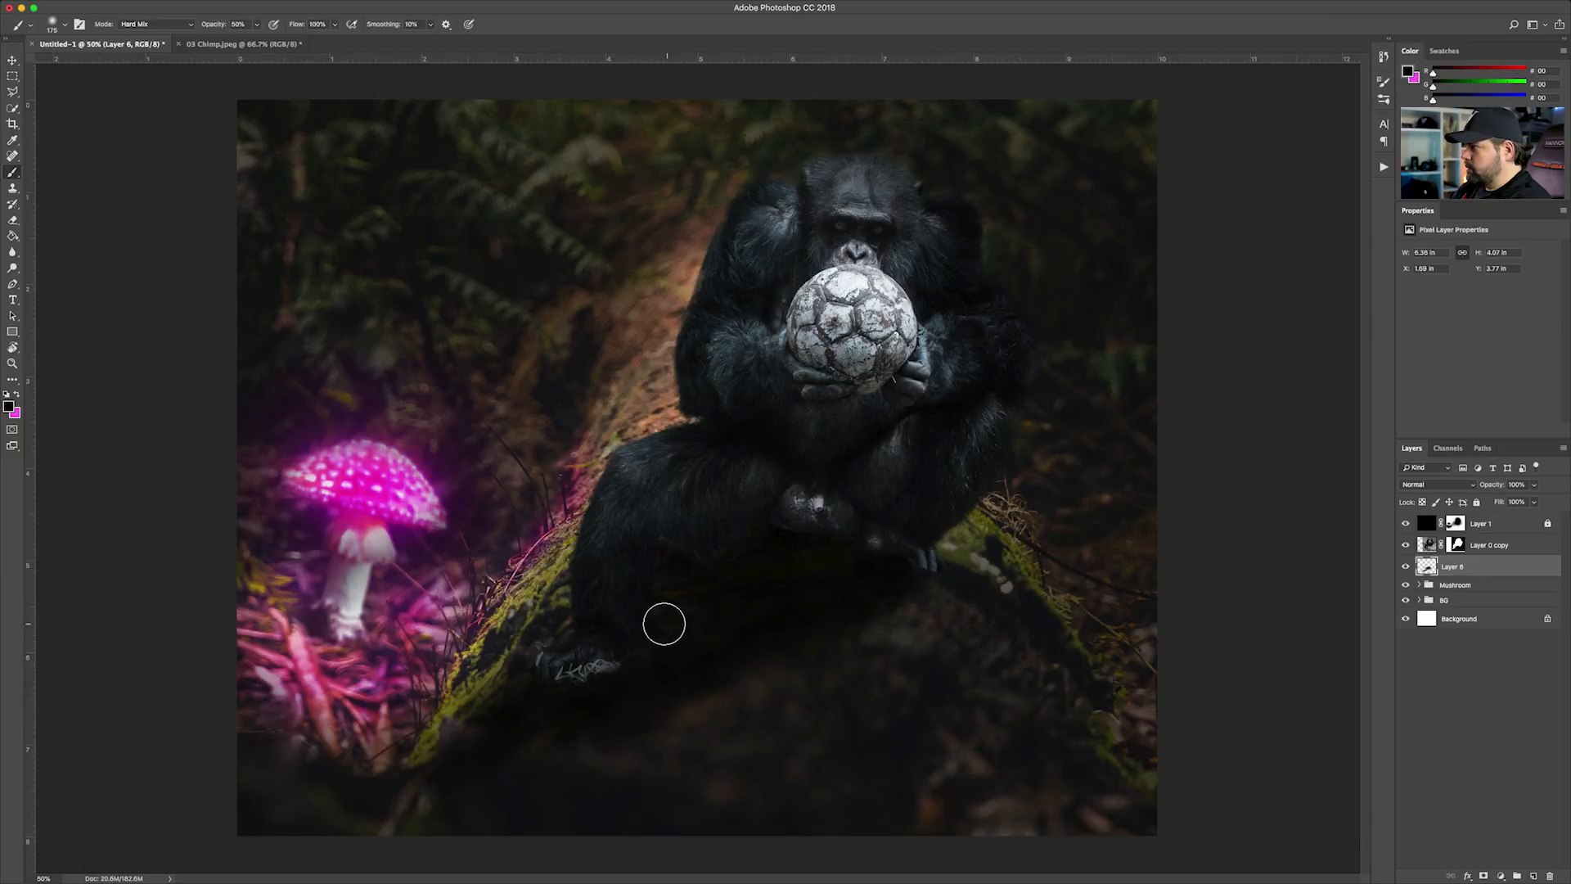
click(416, 809)
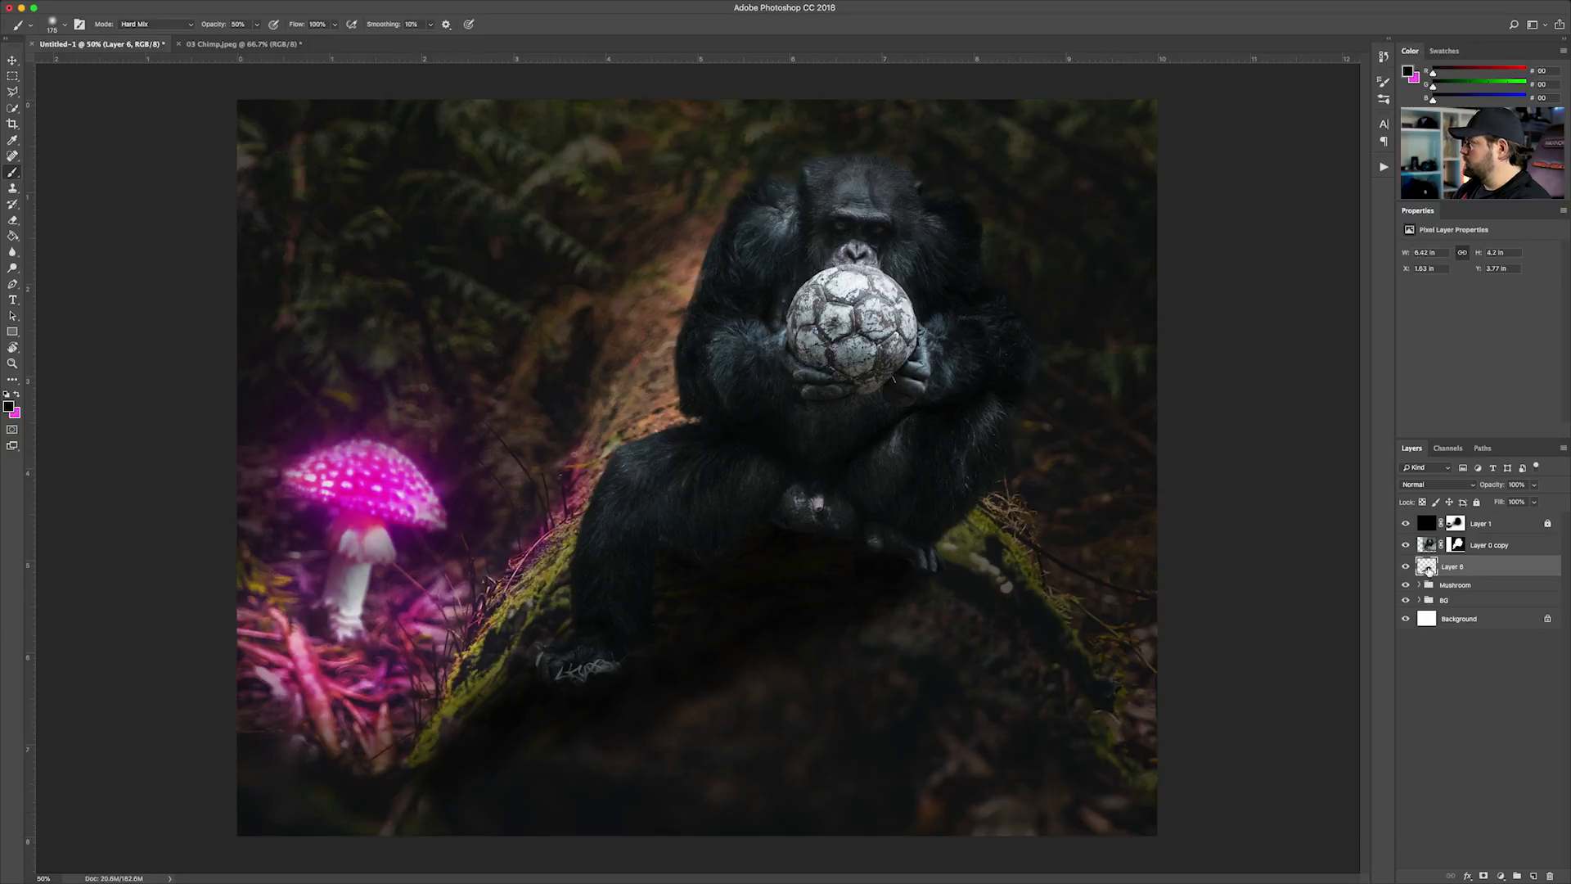
Set the shadow layer's blend mode to Multiply and its opacity to 70%
click(1444, 485)
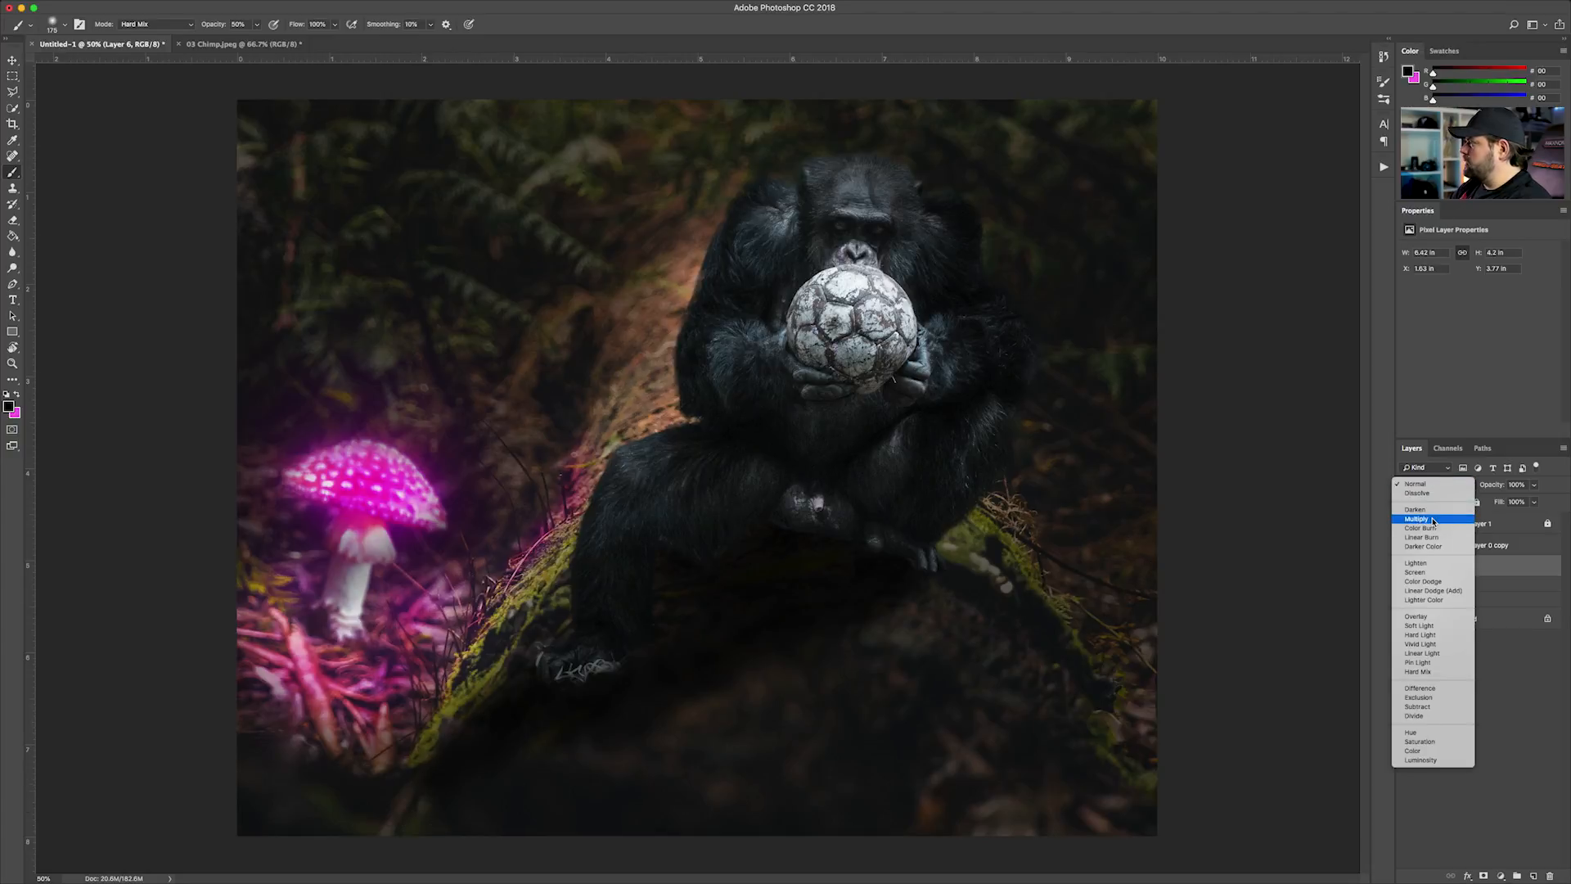
click(1433, 520)
click(1534, 486)
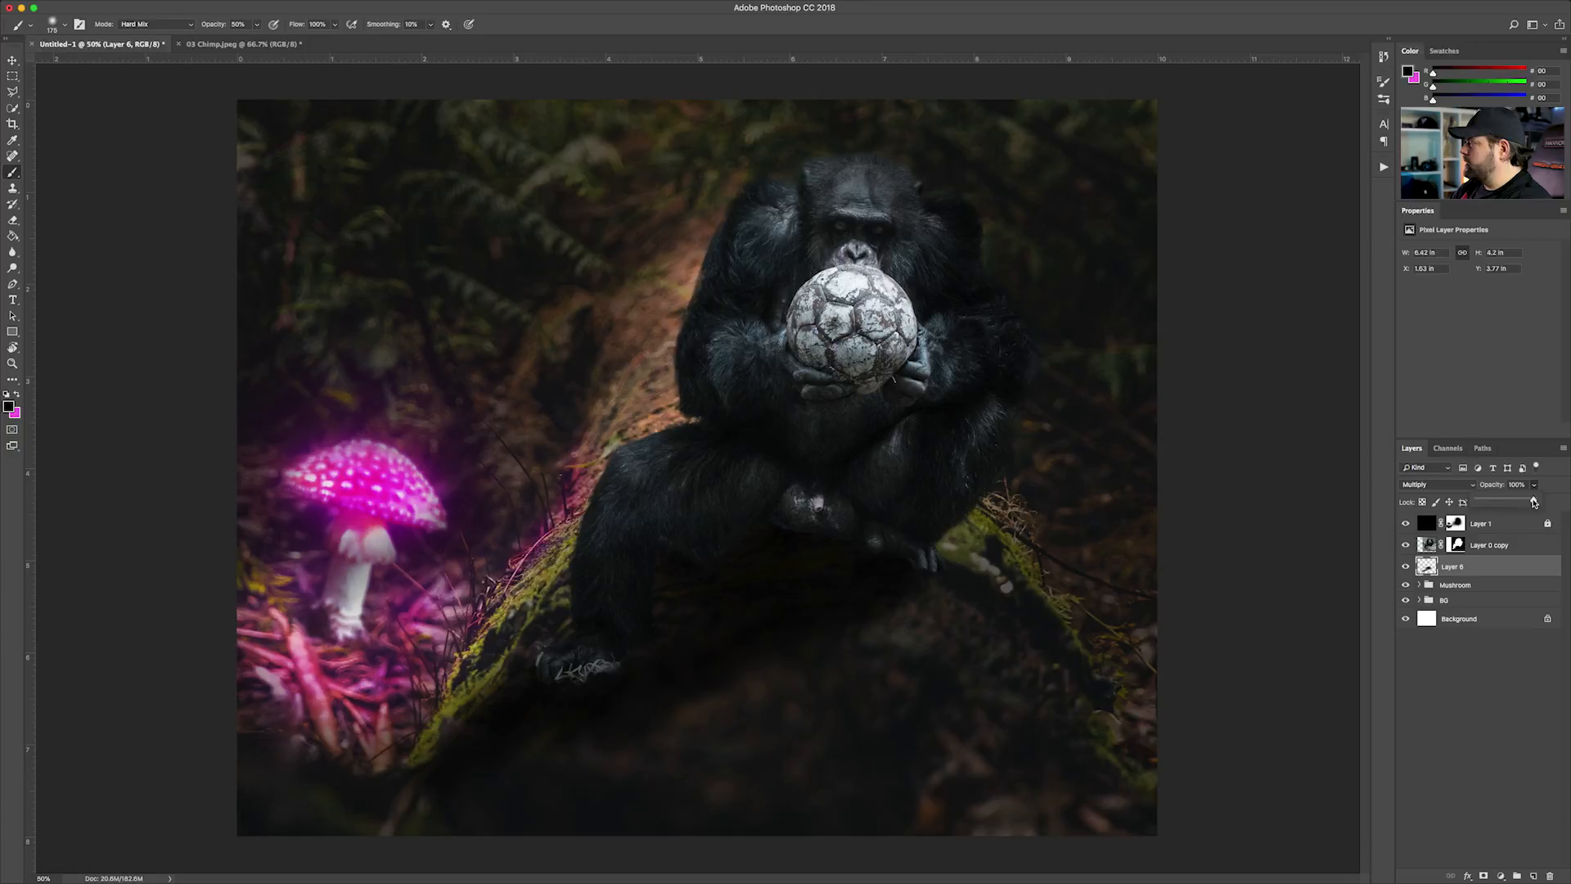
drag(1523, 503, 1522, 503)
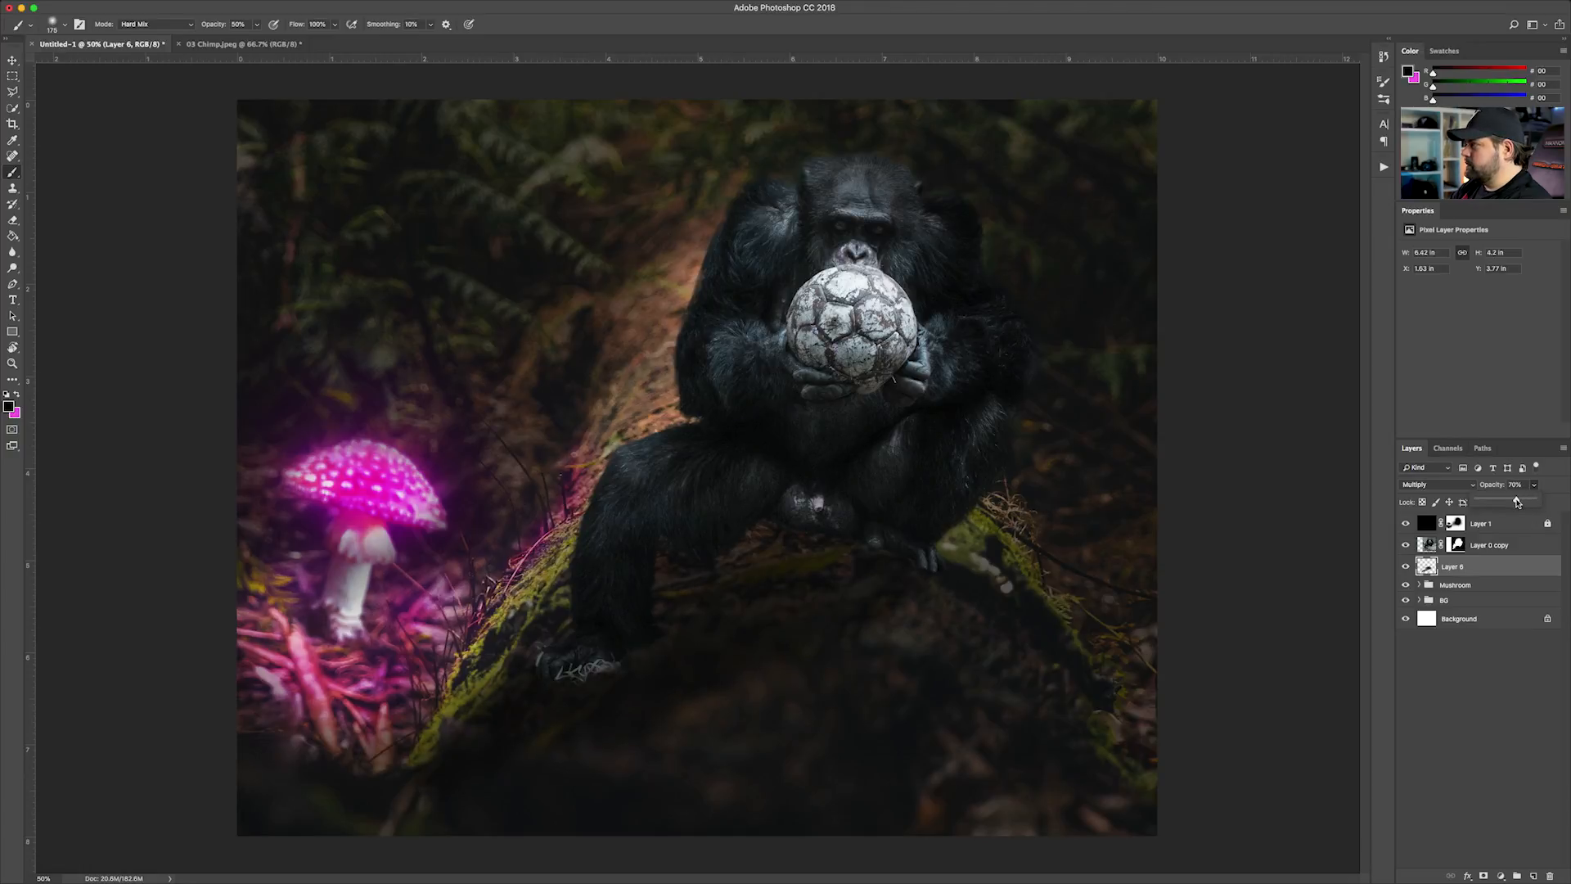
click(1463, 591)
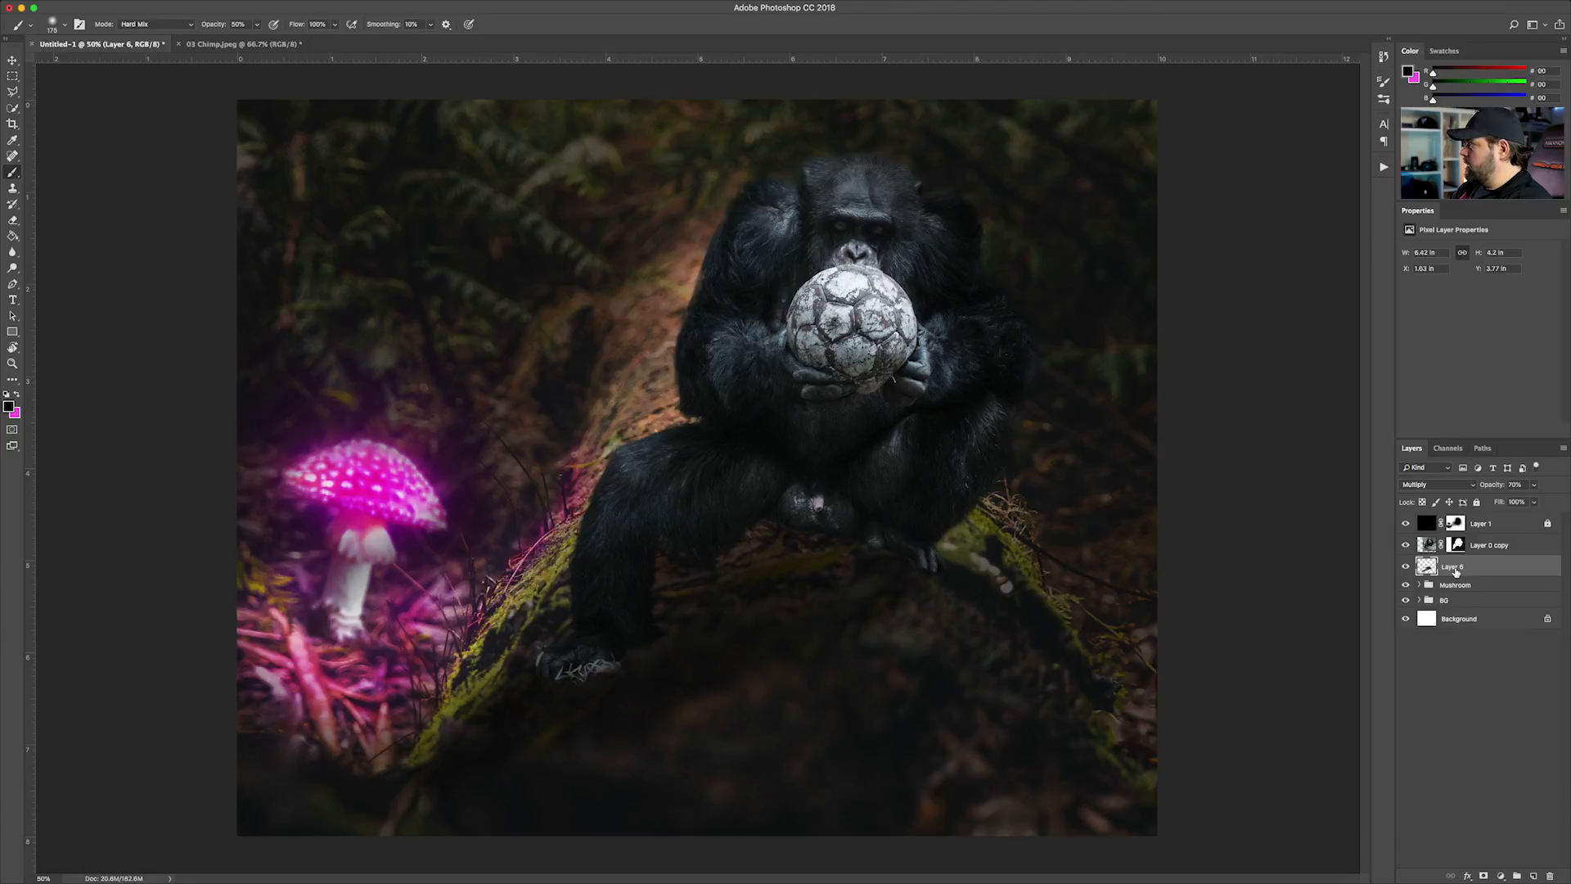
Add an empty layer above the shadow layer, and reduce the shadow layer's opacity to about 58%
click(1534, 876)
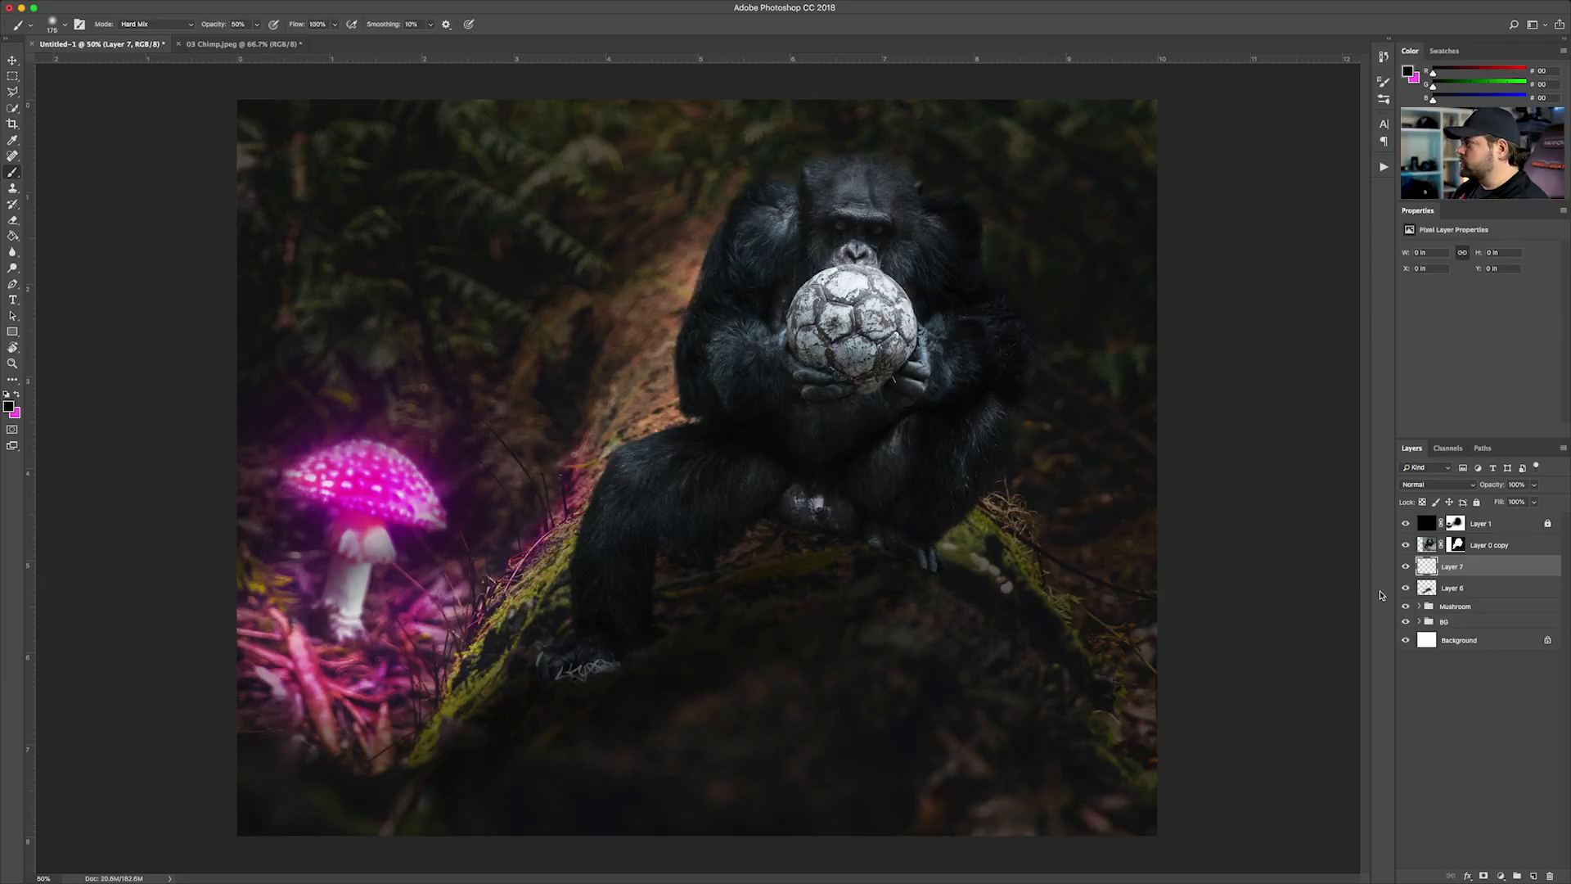
click(1460, 596)
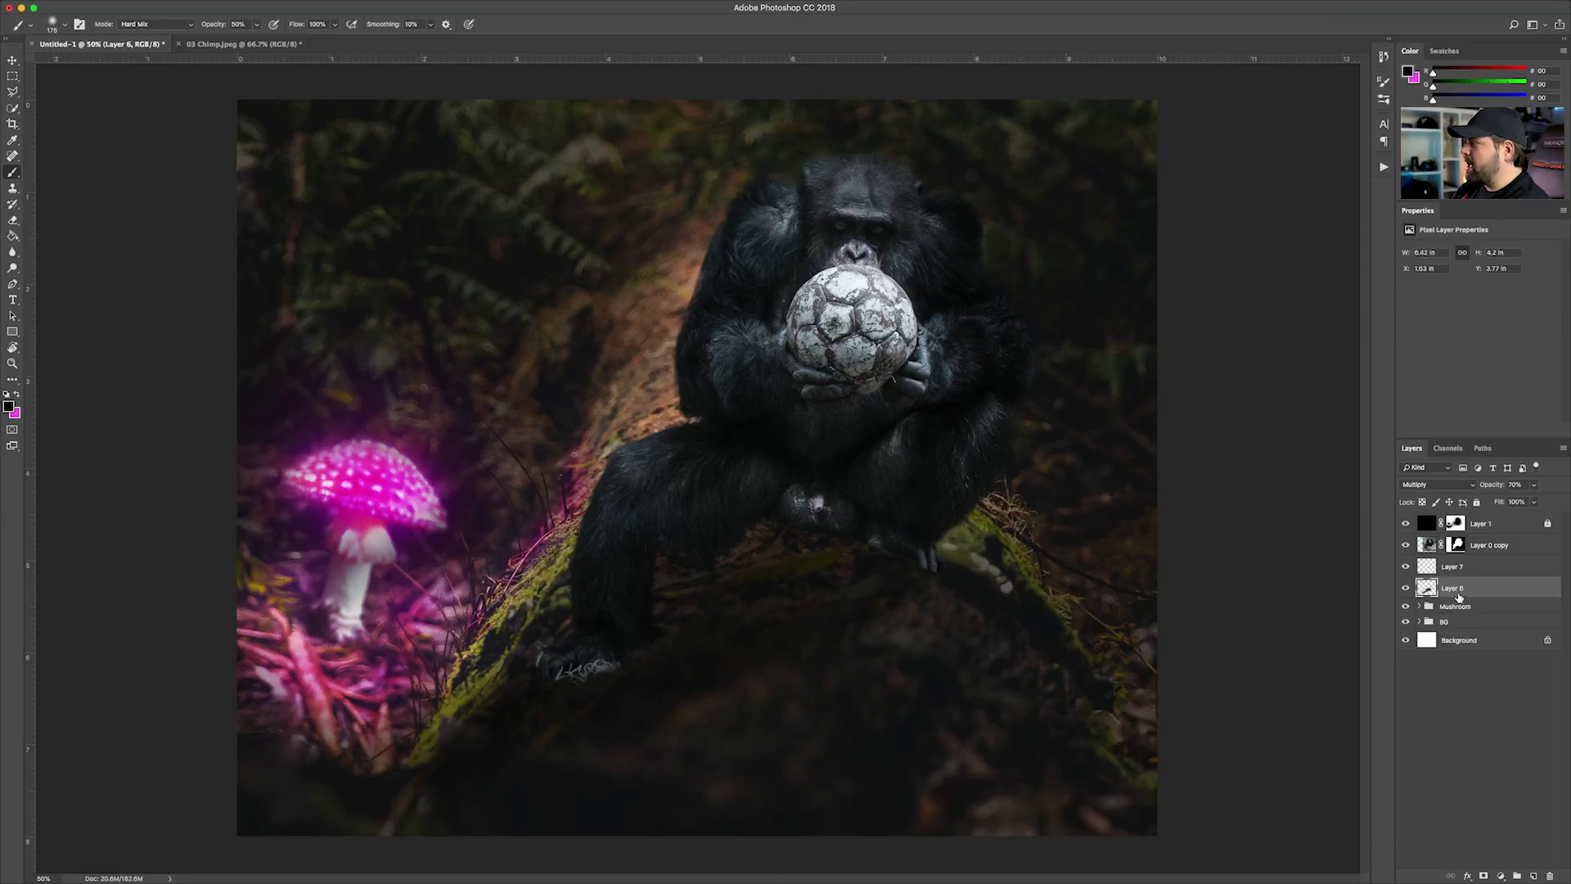
click(1534, 501)
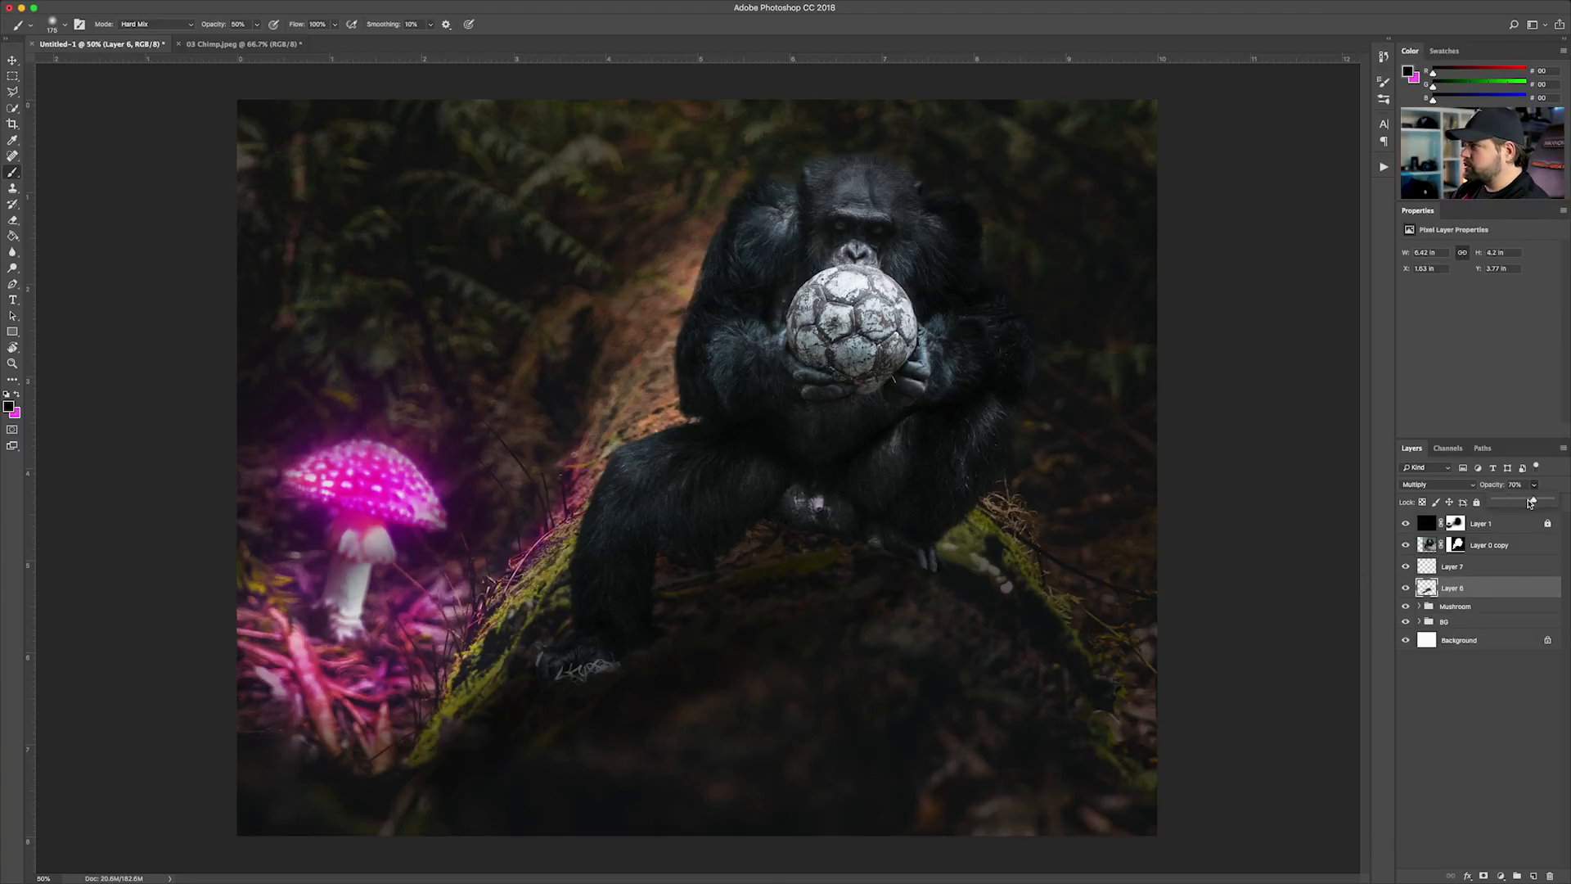
drag(1534, 503, 1524, 502)
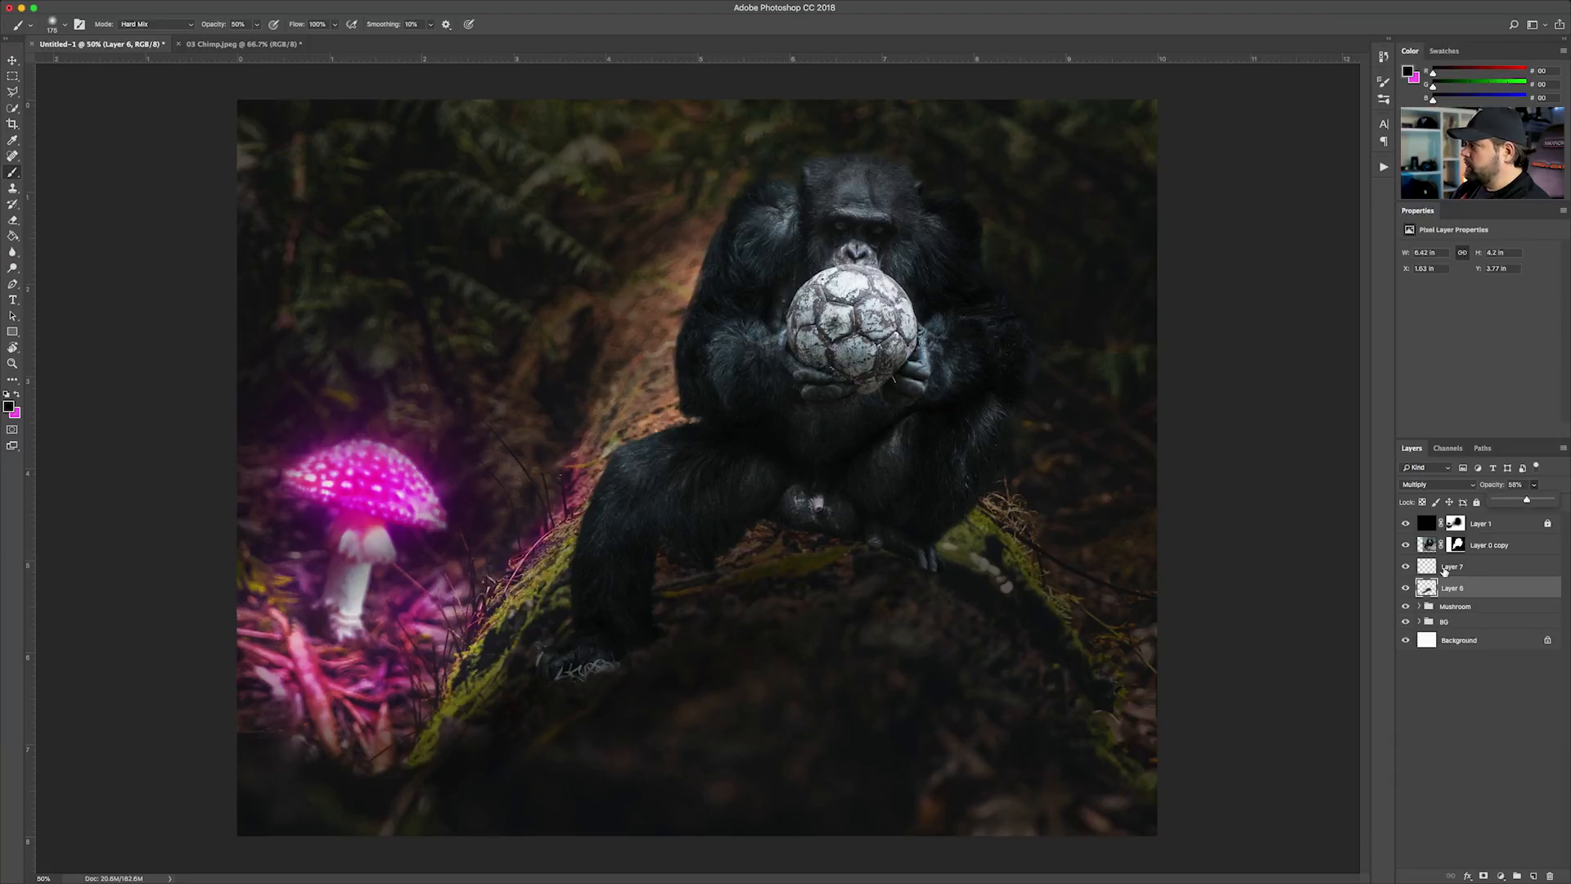
Paint tight black contact shadows on Layer 7 along the underside of the chimp's legs and around both feet with an 80 px brush
click(1455, 567)
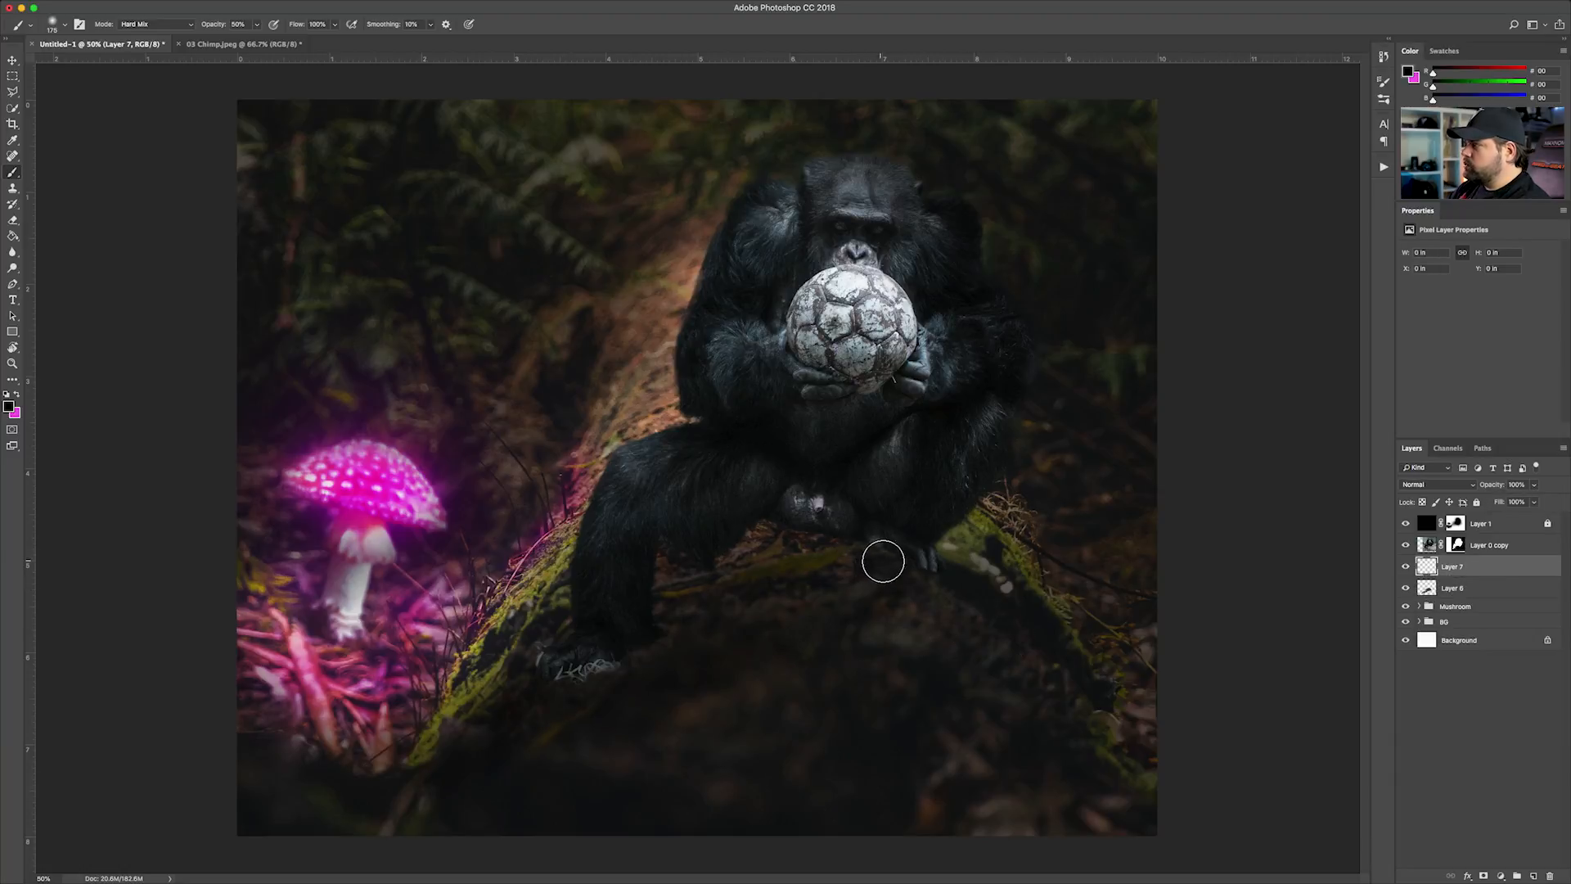
key([)
key([)
key([)
key([)
key([)
mouse_move(918, 564)
mouse_down()
mouse_move(840, 552)
mouse_move(843, 529)
mouse_move(816, 525)
mouse_move(656, 585)
mouse_up()
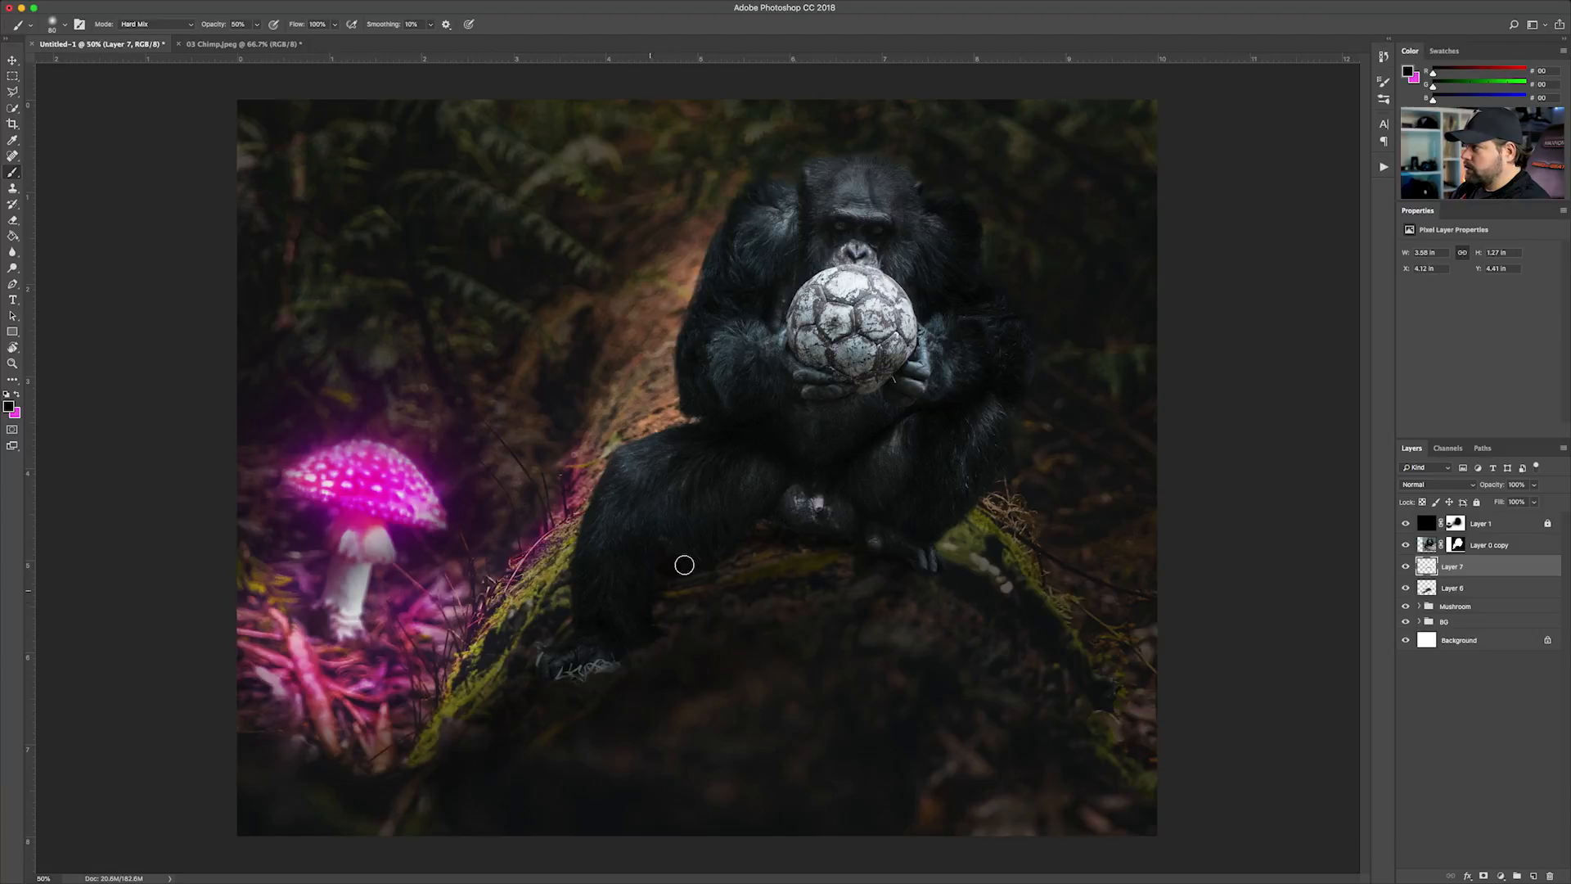
drag(754, 527, 697, 551)
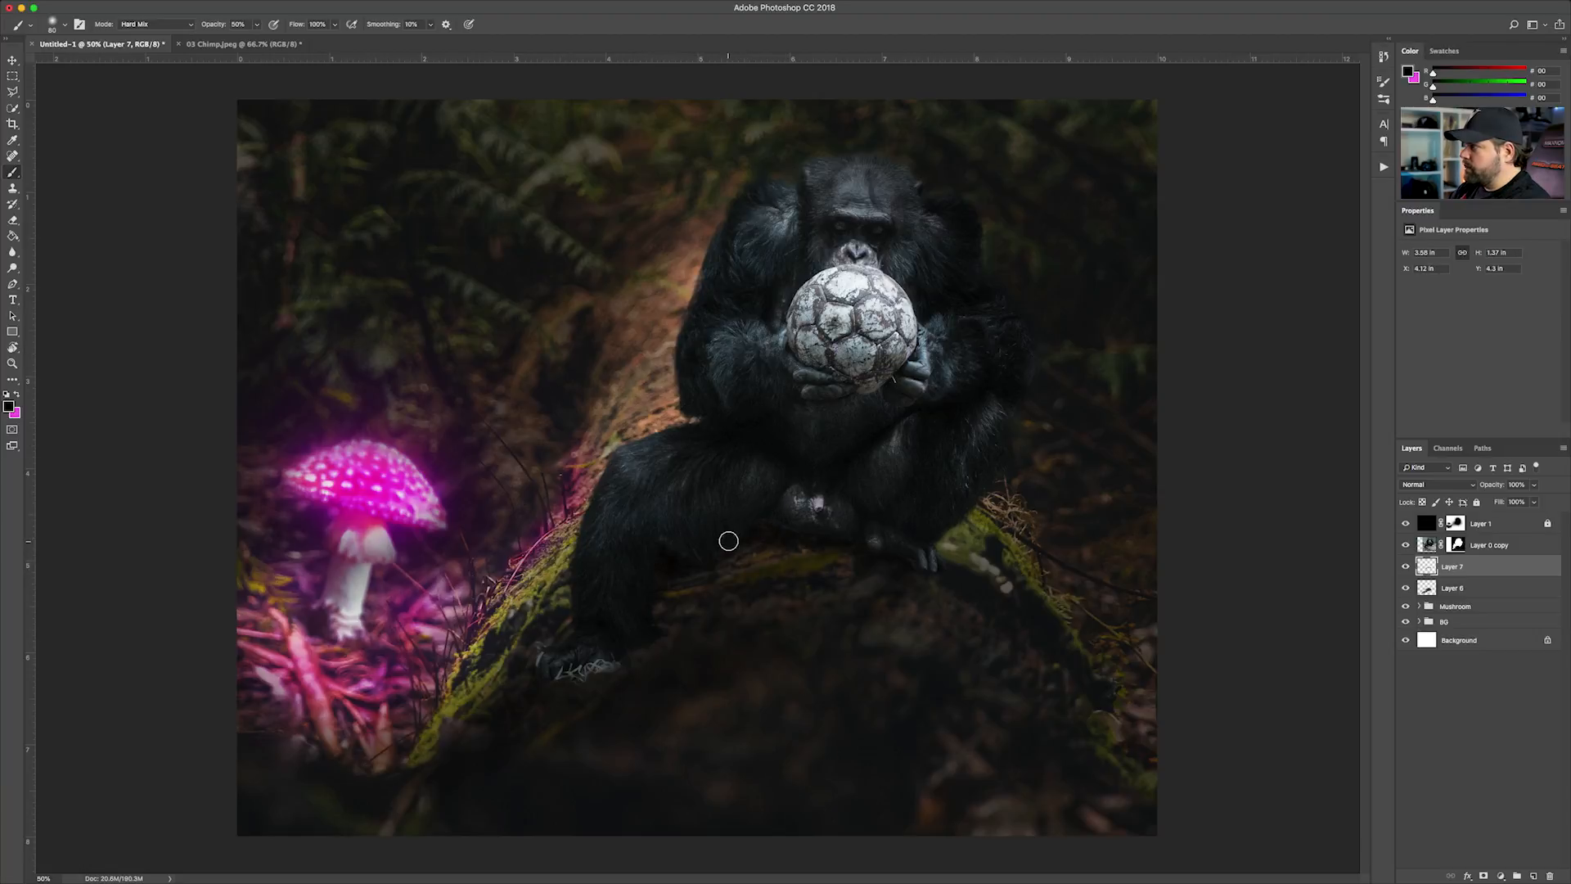
drag(786, 528, 792, 544)
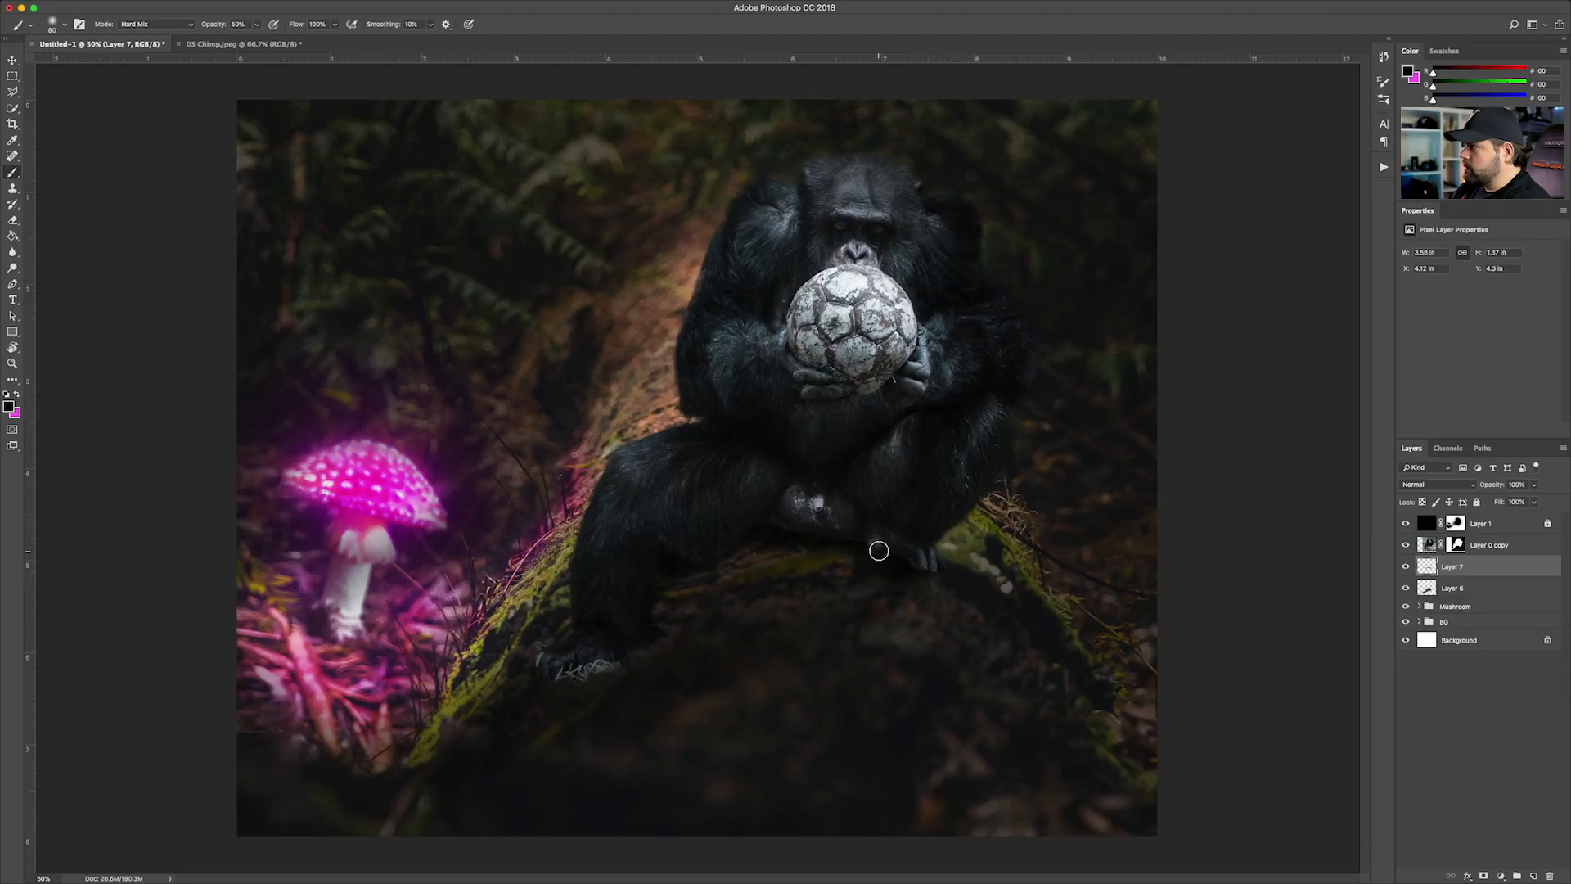
drag(603, 670, 529, 678)
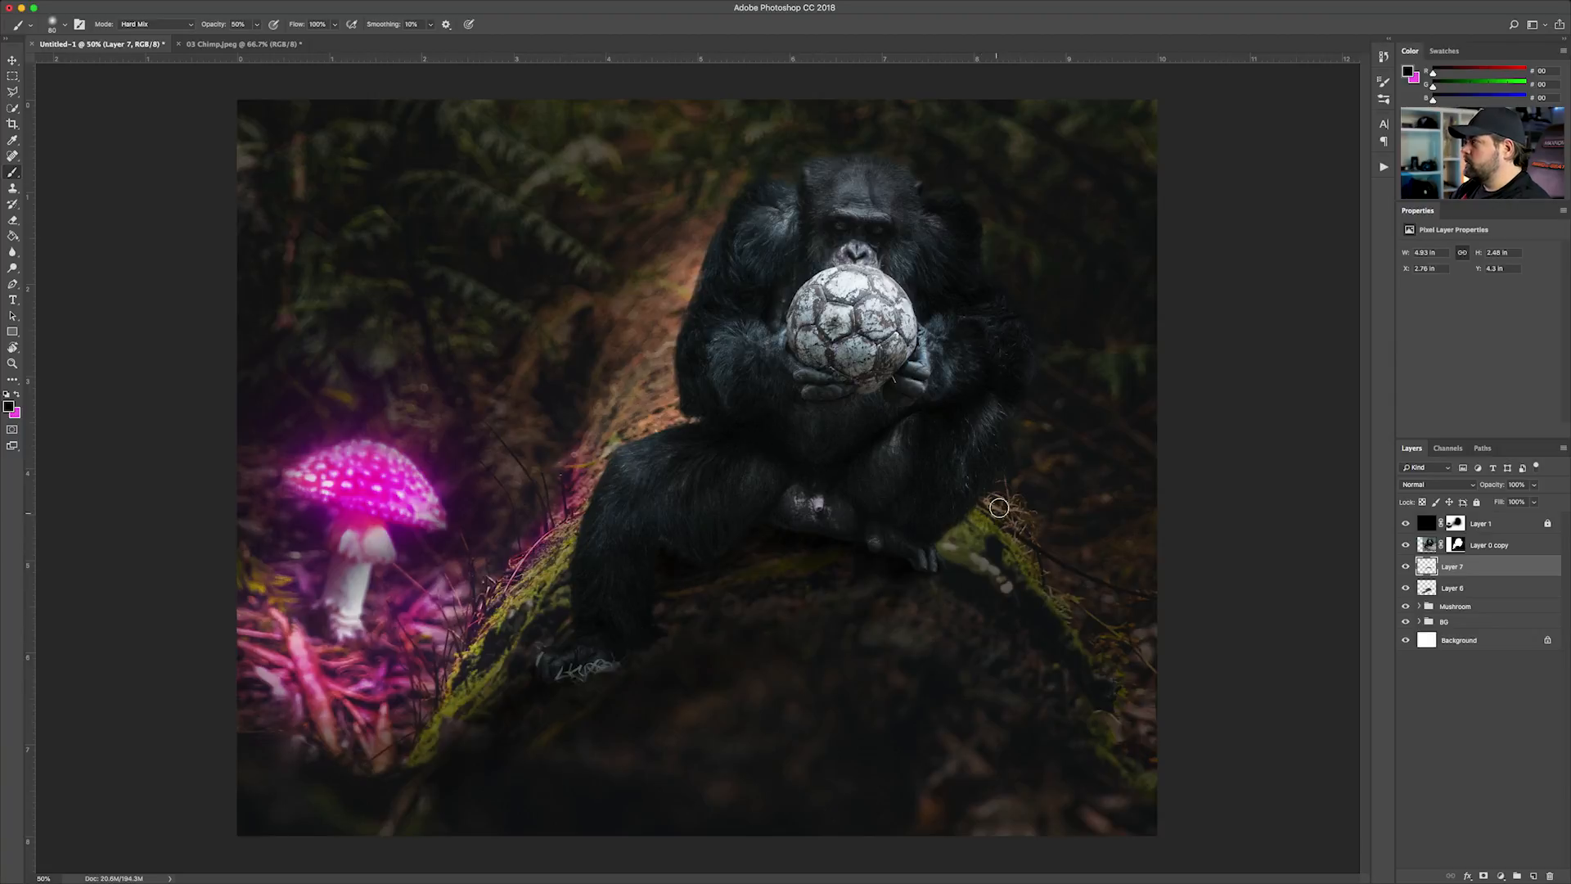
Add a layer mask to the shadow on Layer 6 and mask out the excess shadow along the log's lower edge below the chimp's foot
key(super+minus)
key(super+minus)
key(super+plus)
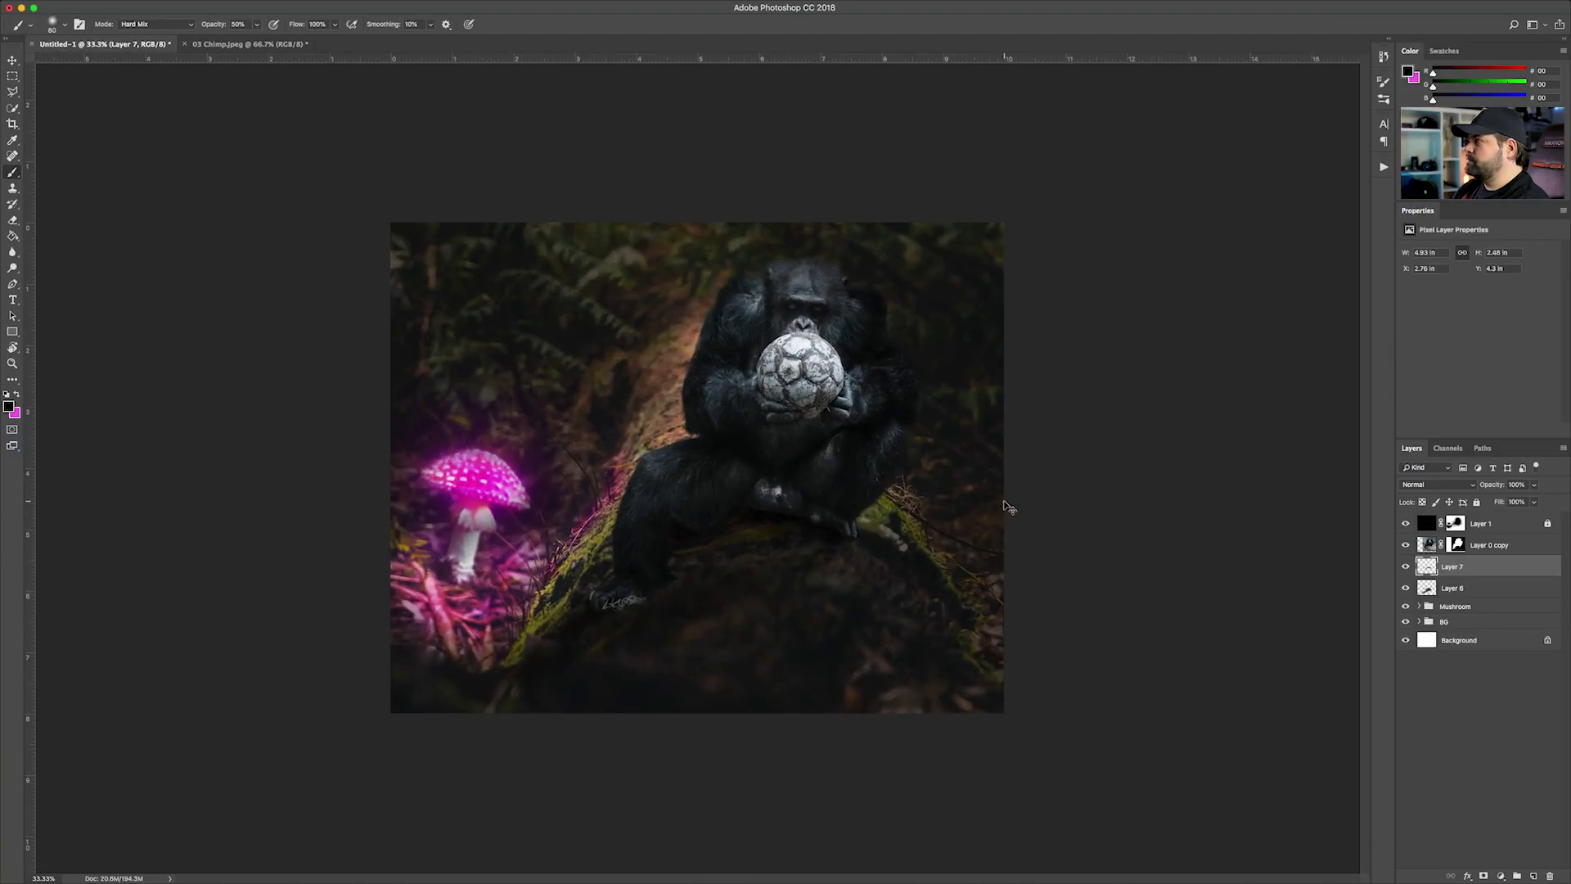
click(1495, 583)
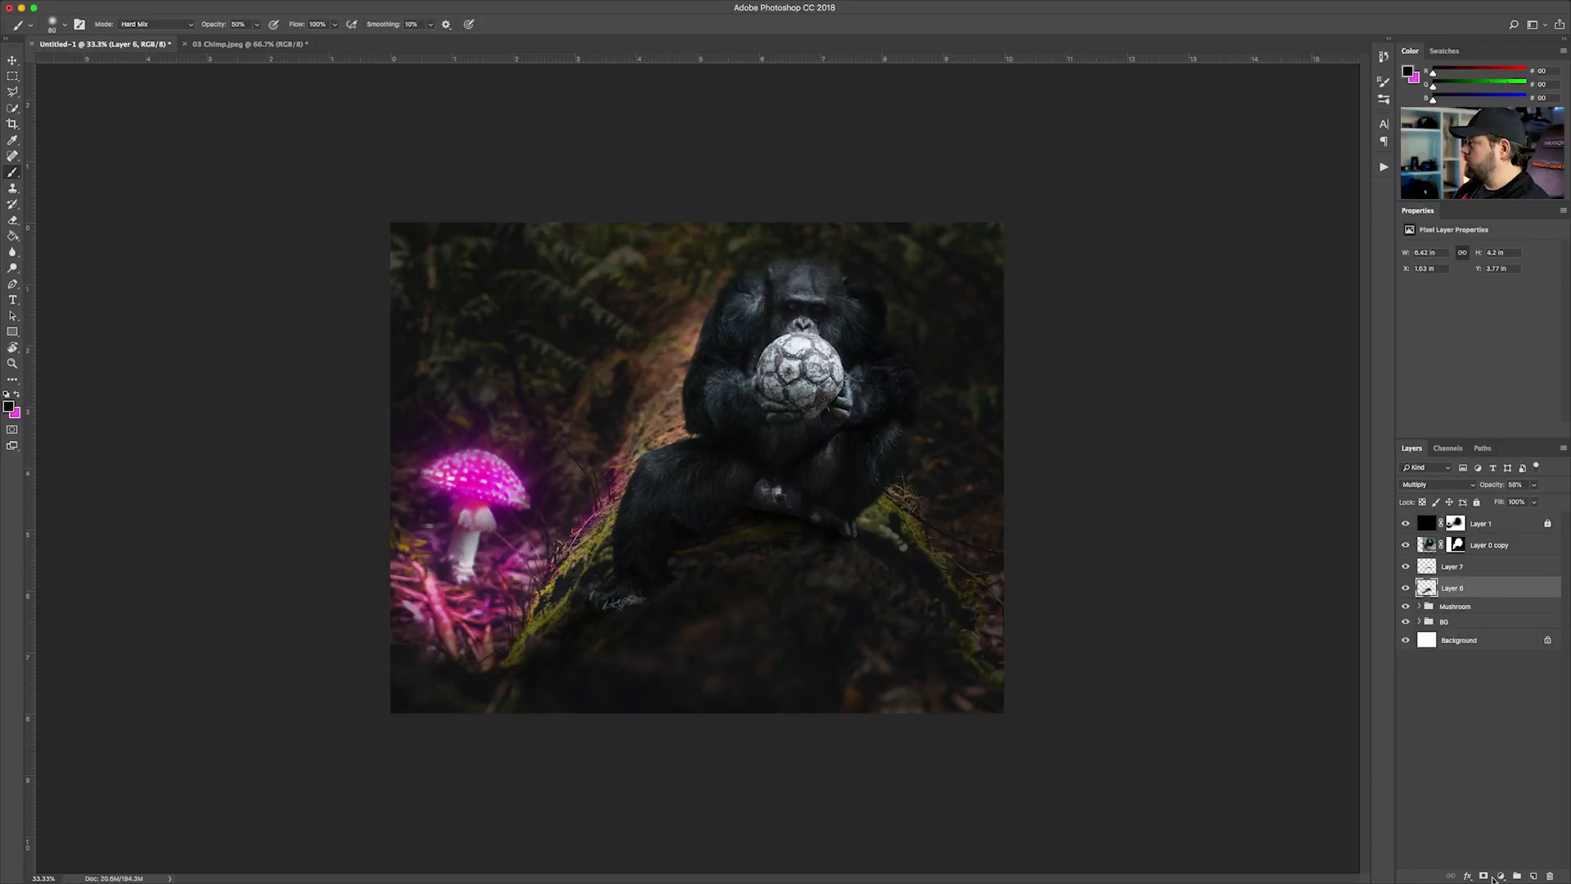
click(1483, 875)
key(e)
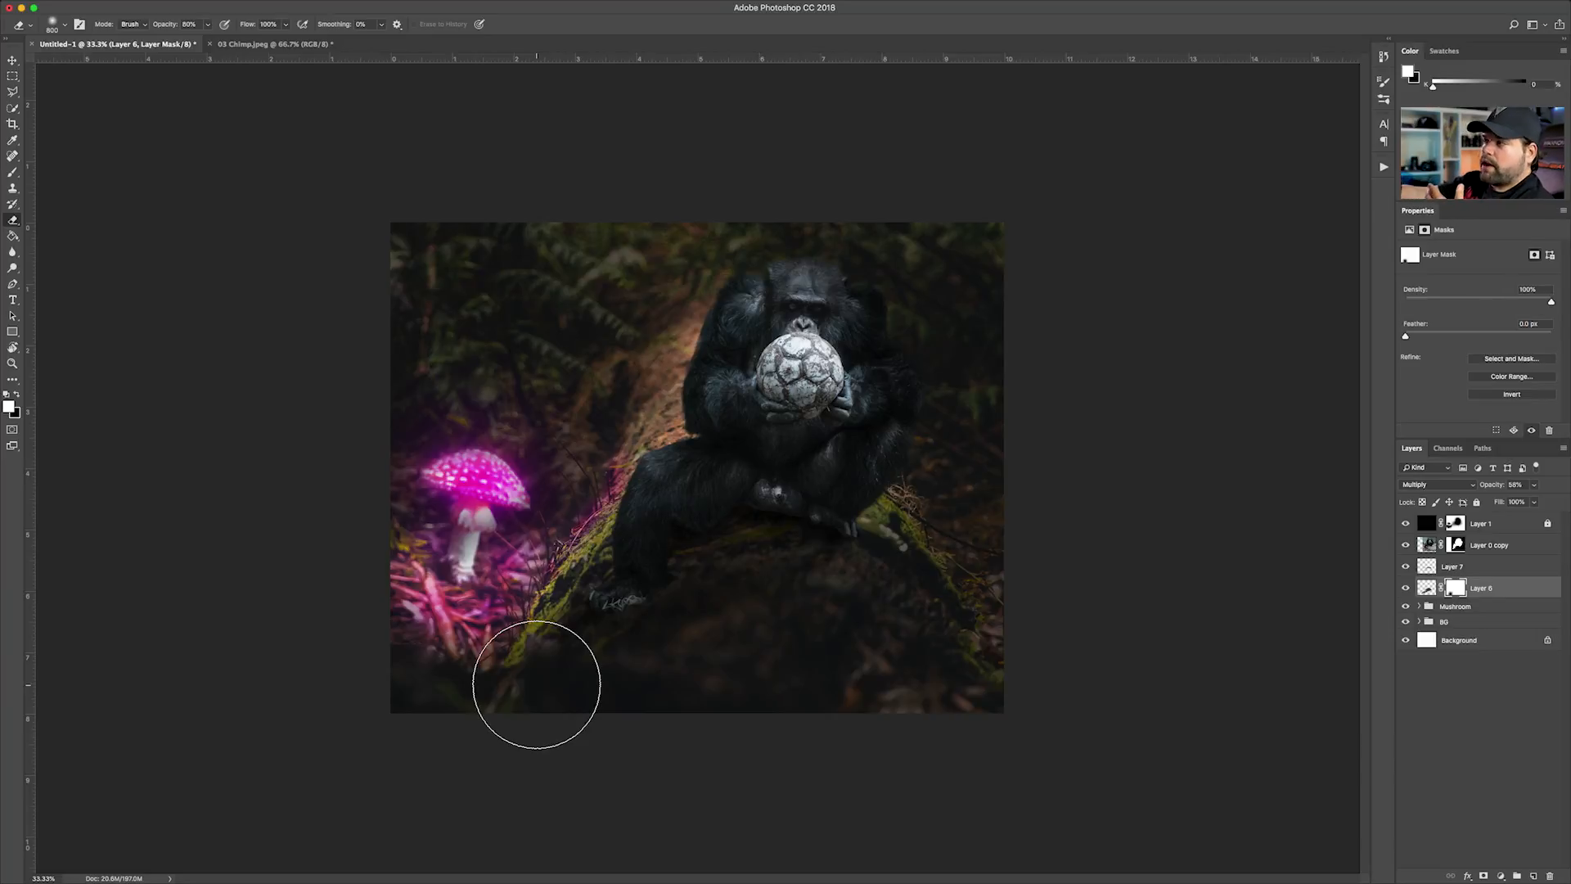
mouse_move(536, 684)
mouse_down()
mouse_move(587, 705)
mouse_move(585, 674)
mouse_move(691, 662)
mouse_move(522, 709)
mouse_move(540, 669)
mouse_move(660, 675)
mouse_move(696, 660)
mouse_move(581, 650)
mouse_move(562, 708)
mouse_move(763, 604)
mouse_move(499, 745)
mouse_move(574, 671)
mouse_up()
key(bracketleft)
key(bracketleft)
key(bracketleft)
key(bracketleft)
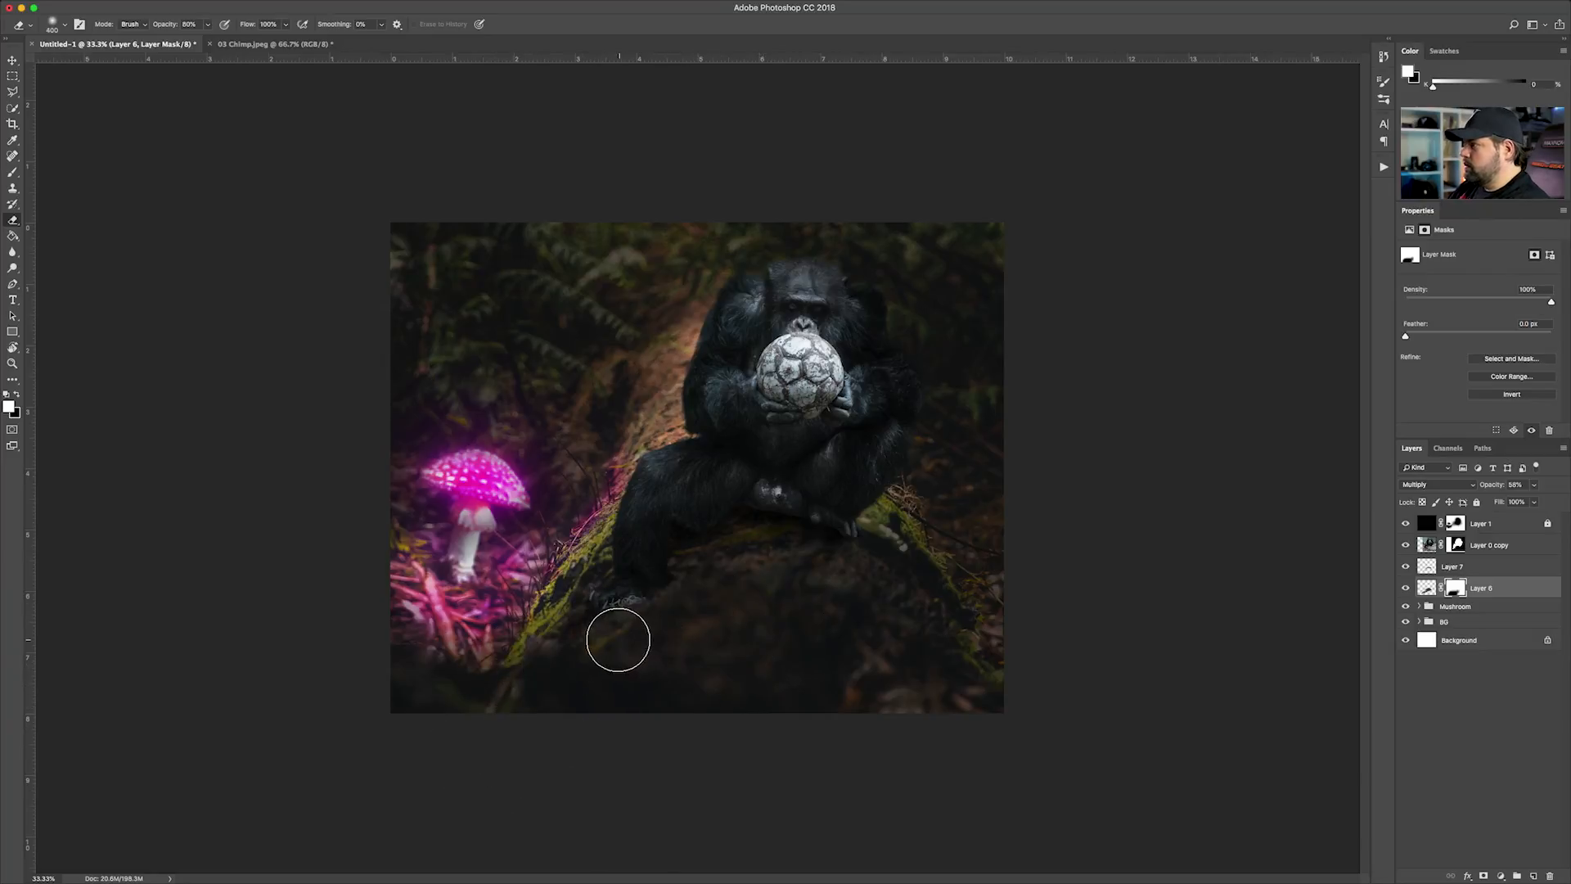
key(x)
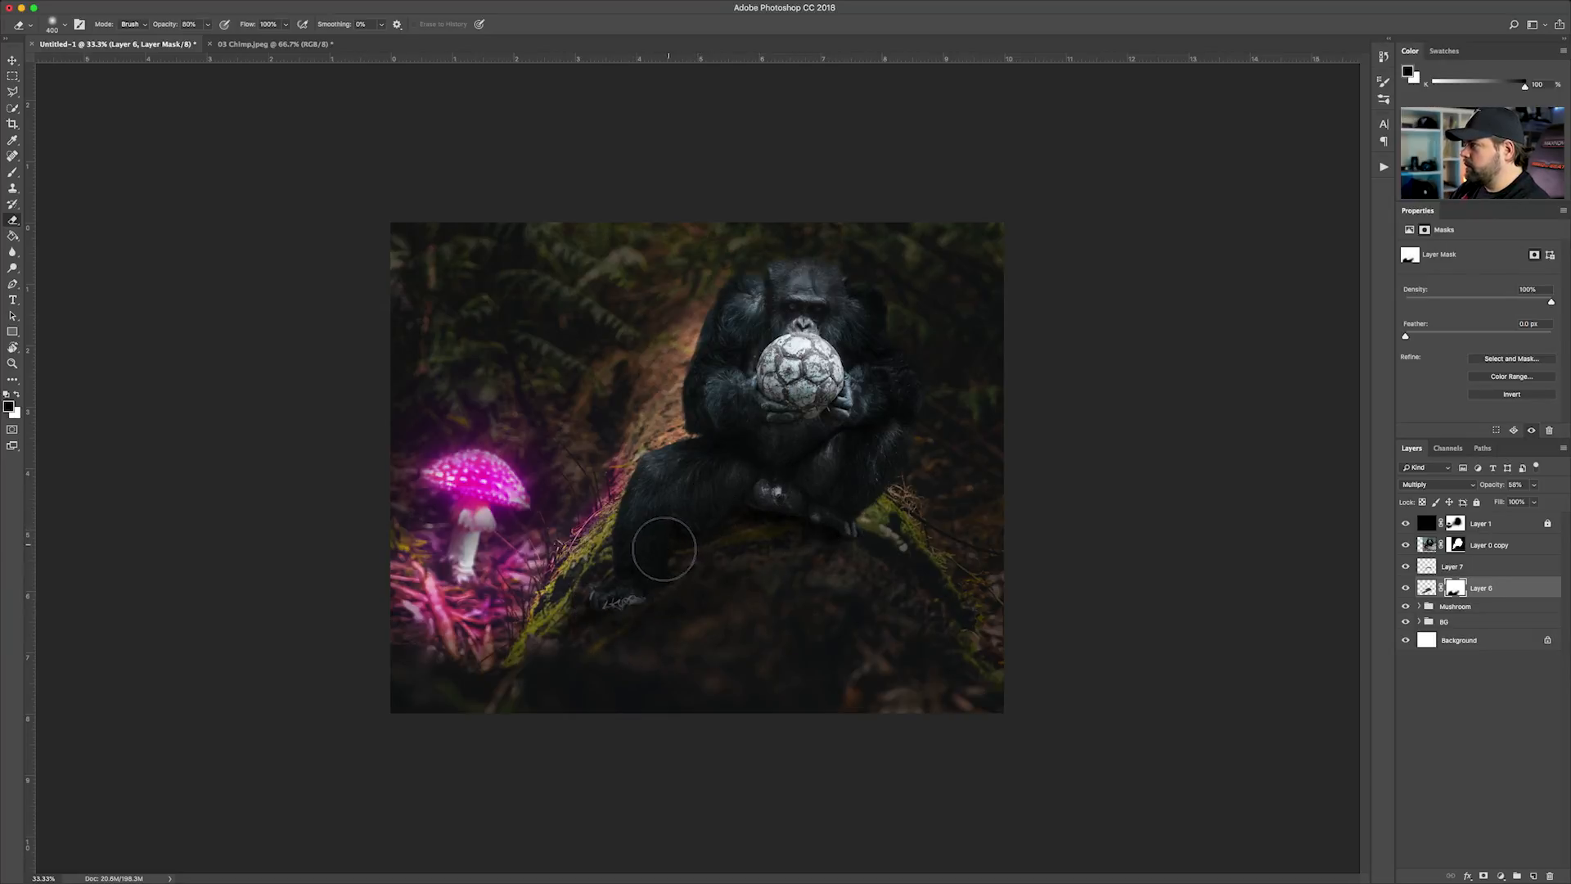
Reduce the opacity of the Layer 6 shadow to about 46%
key(super+2)
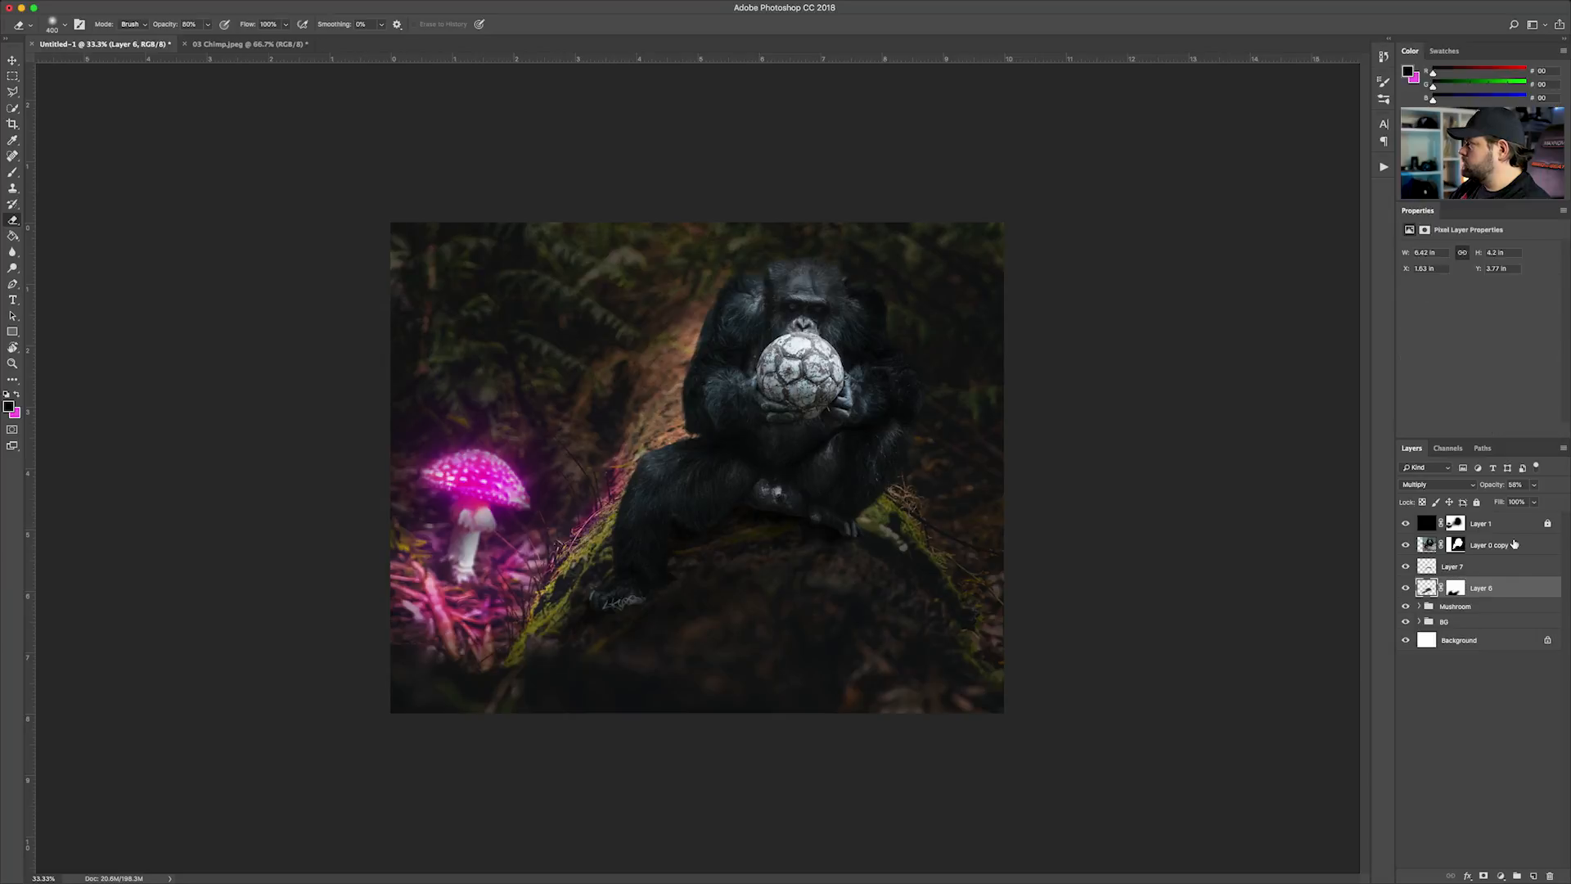
drag(1522, 501, 1520, 502)
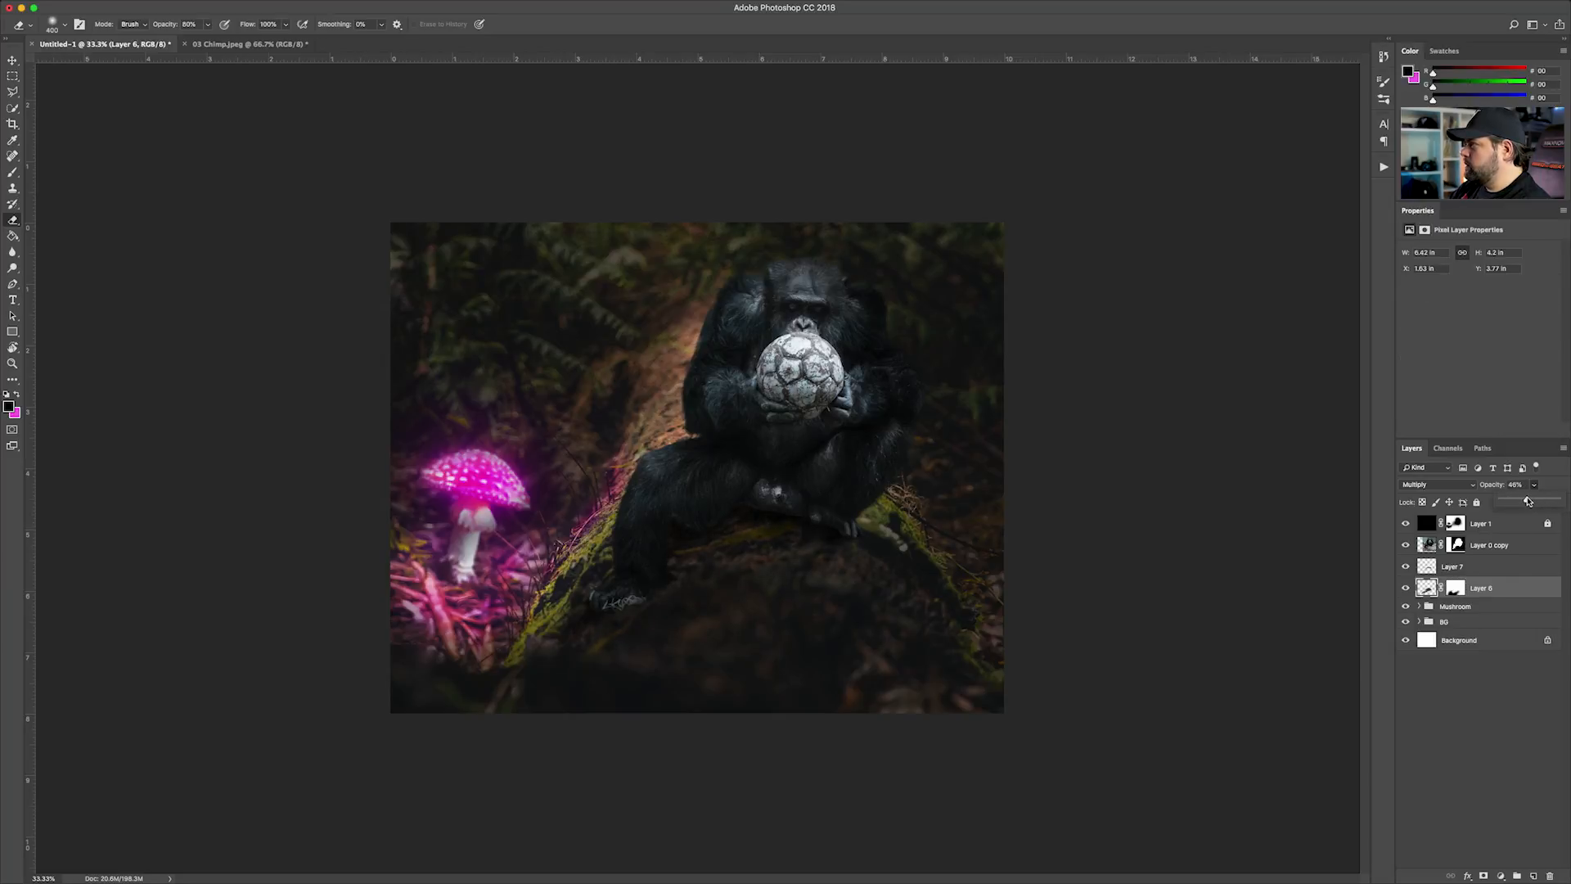
key(super+minus)
key(super+minus)
key(super+equal)
key(super+equal)
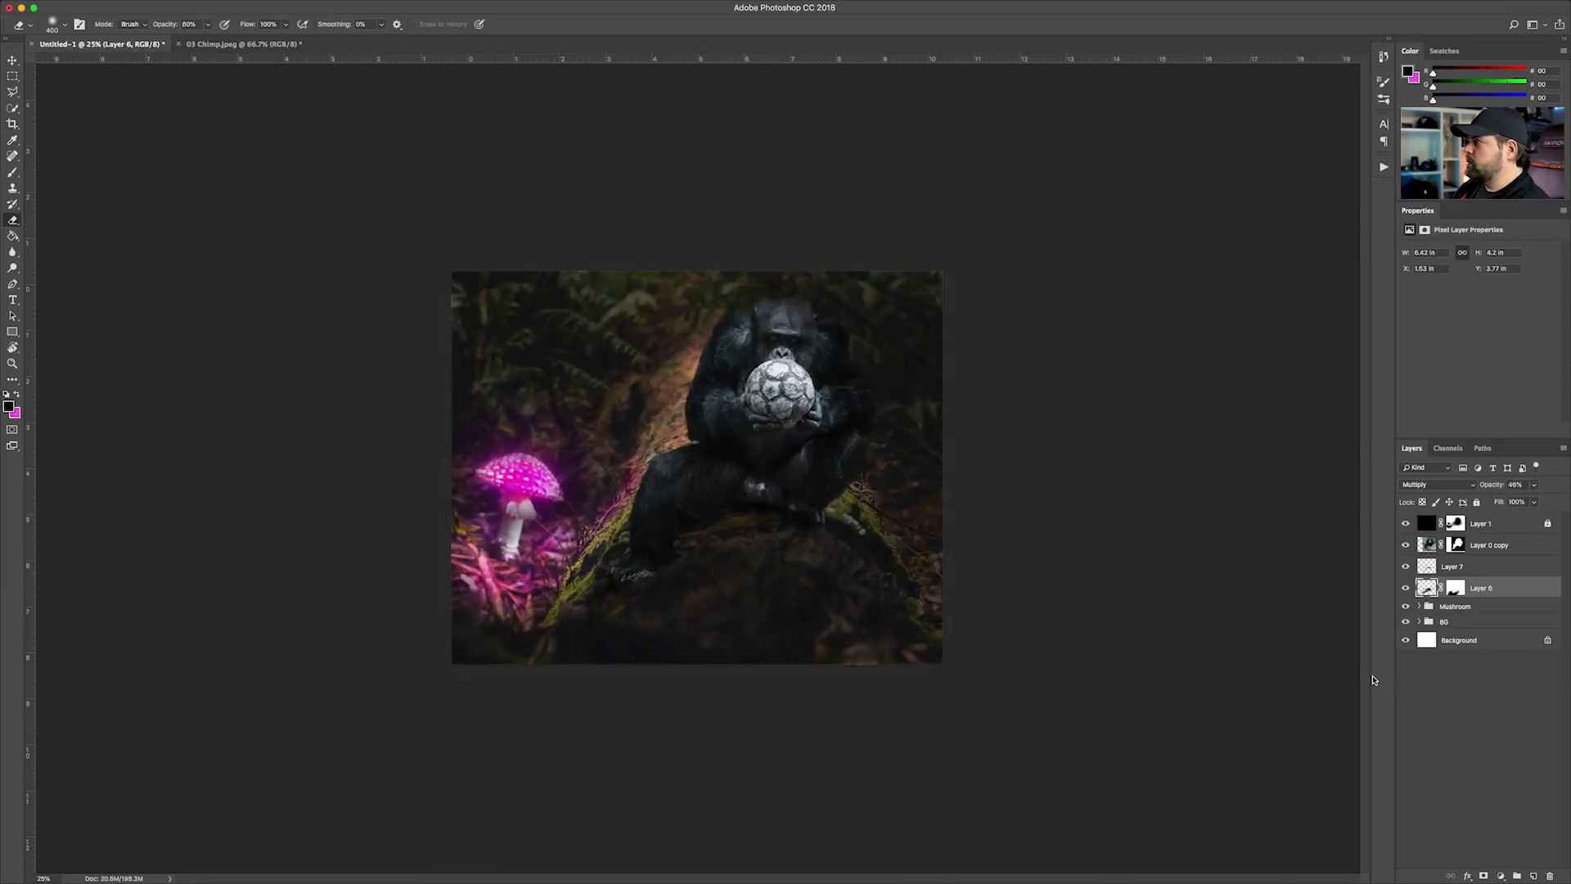
click(12, 61)
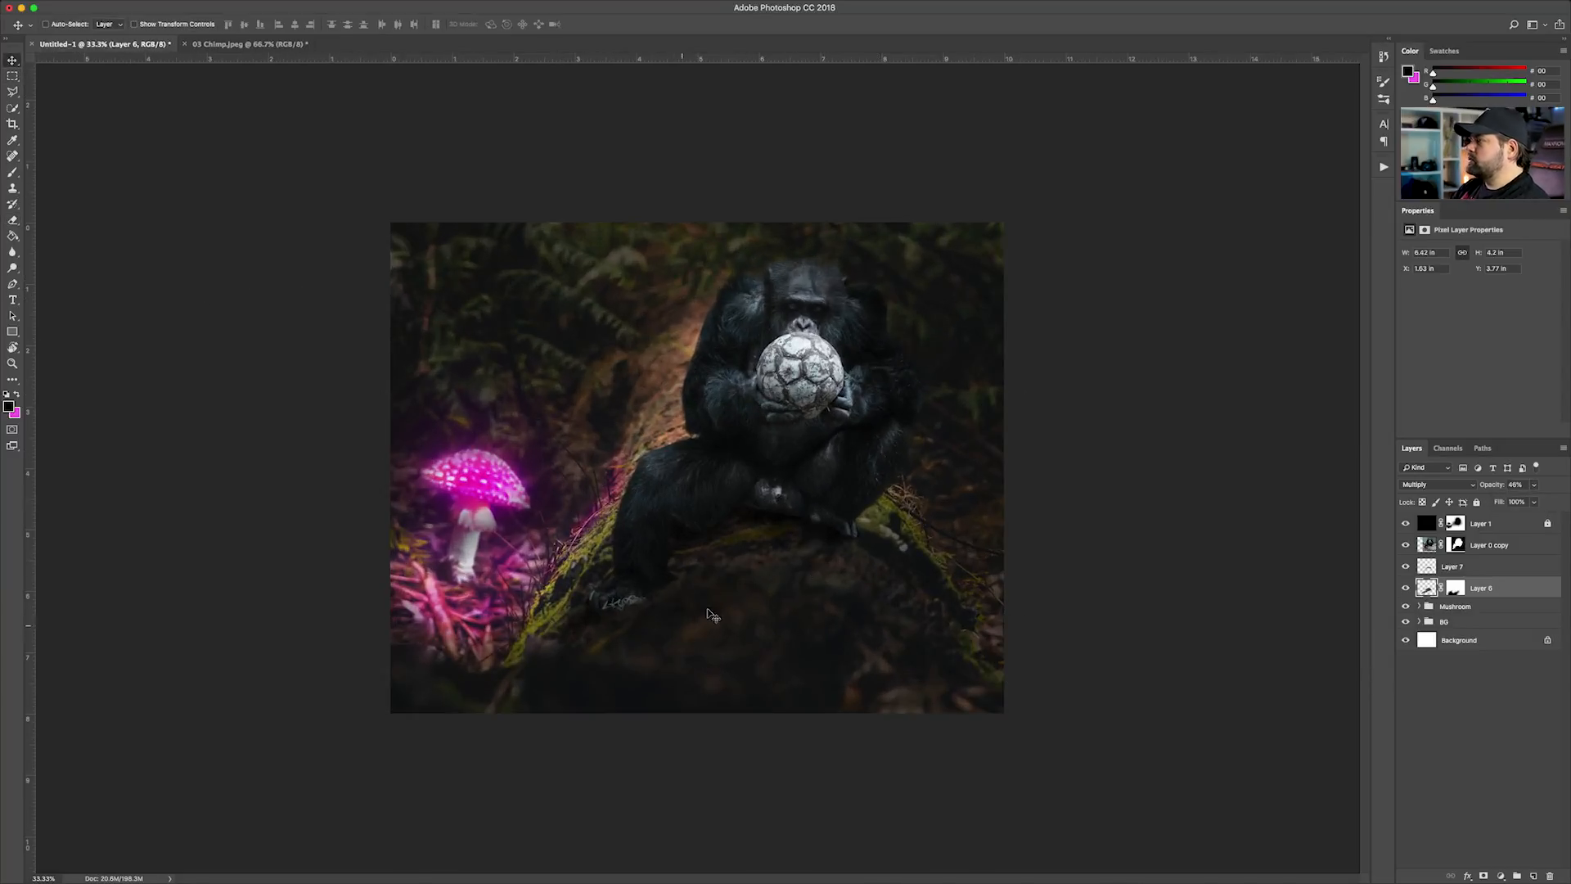
key(super+minus)
key(super+minus)
key(super+equal)
key(super+equal)
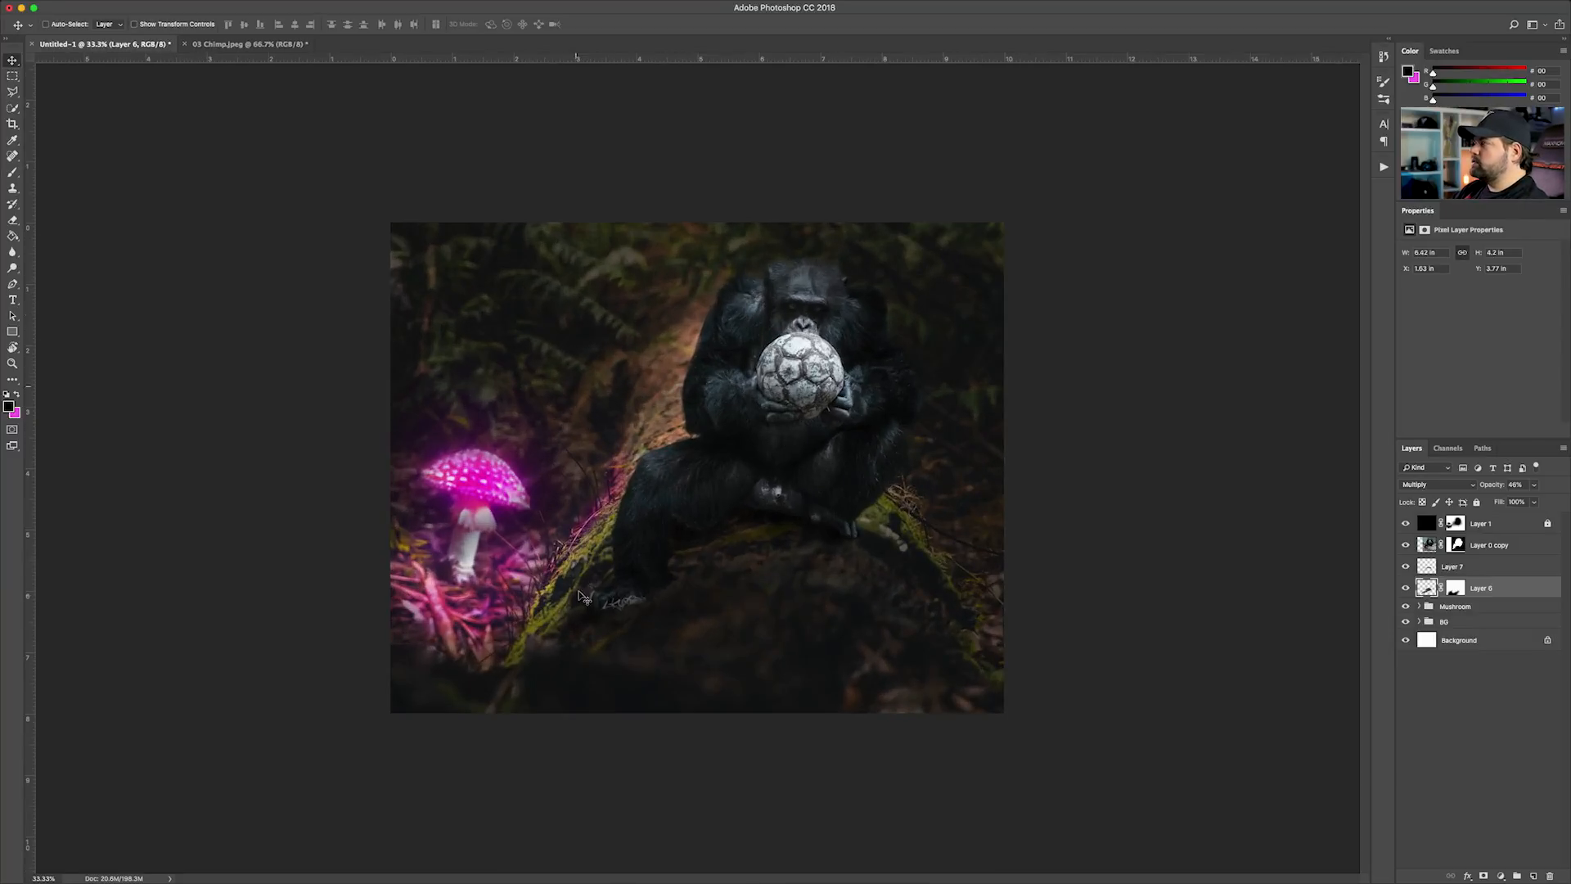
Add an empty layer above Layer 0 copy and darken both of the chimp's feet using a 300 px black brush at 20% opacity
click(1483, 547)
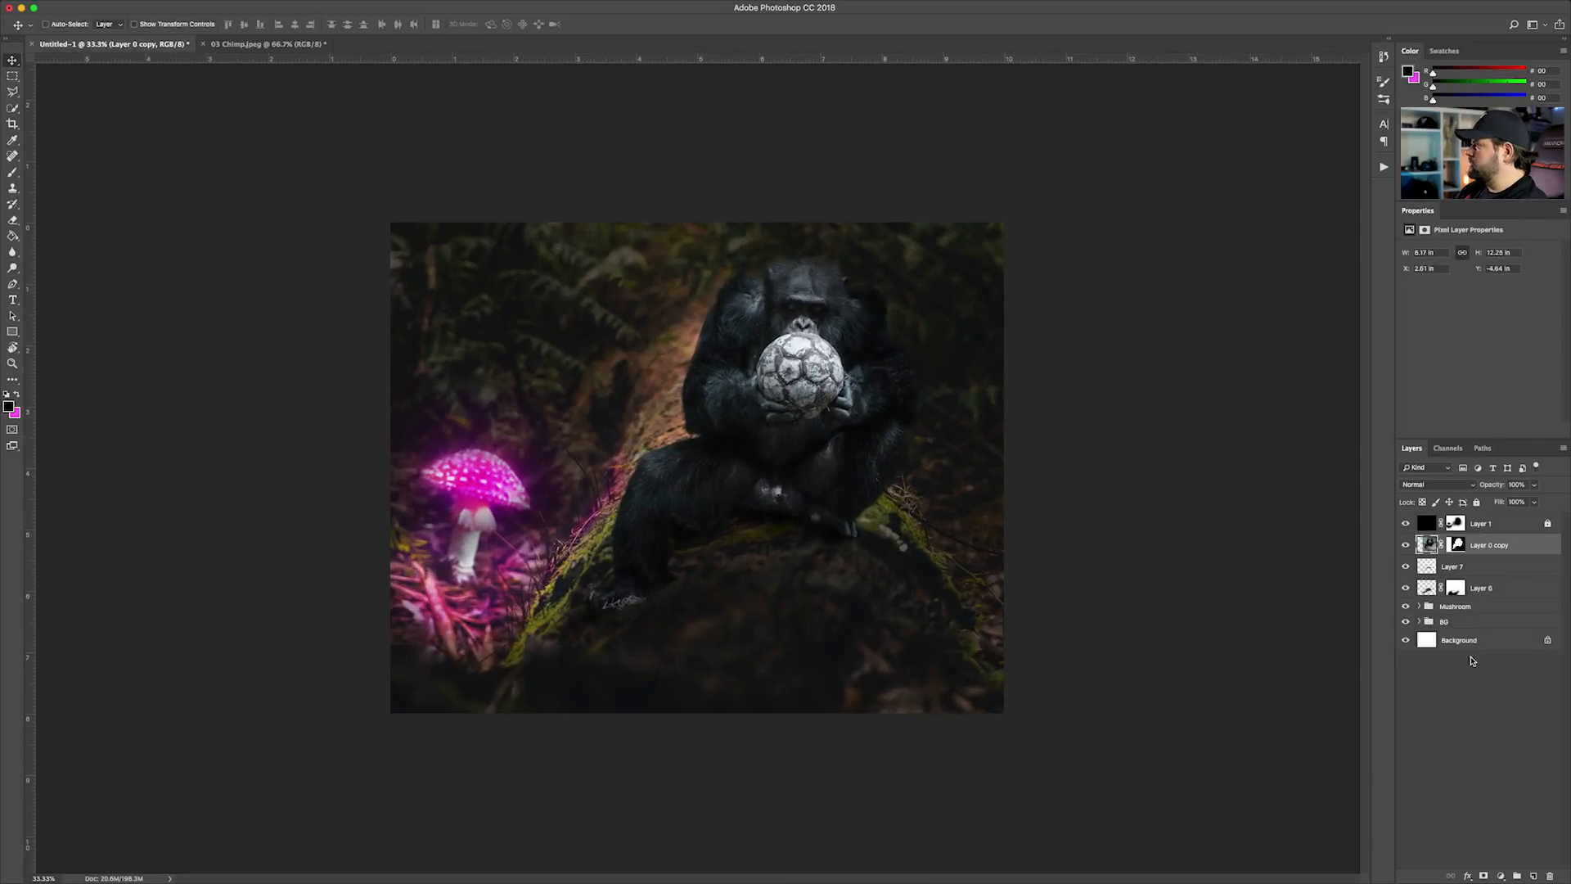
click(1533, 877)
key(b)
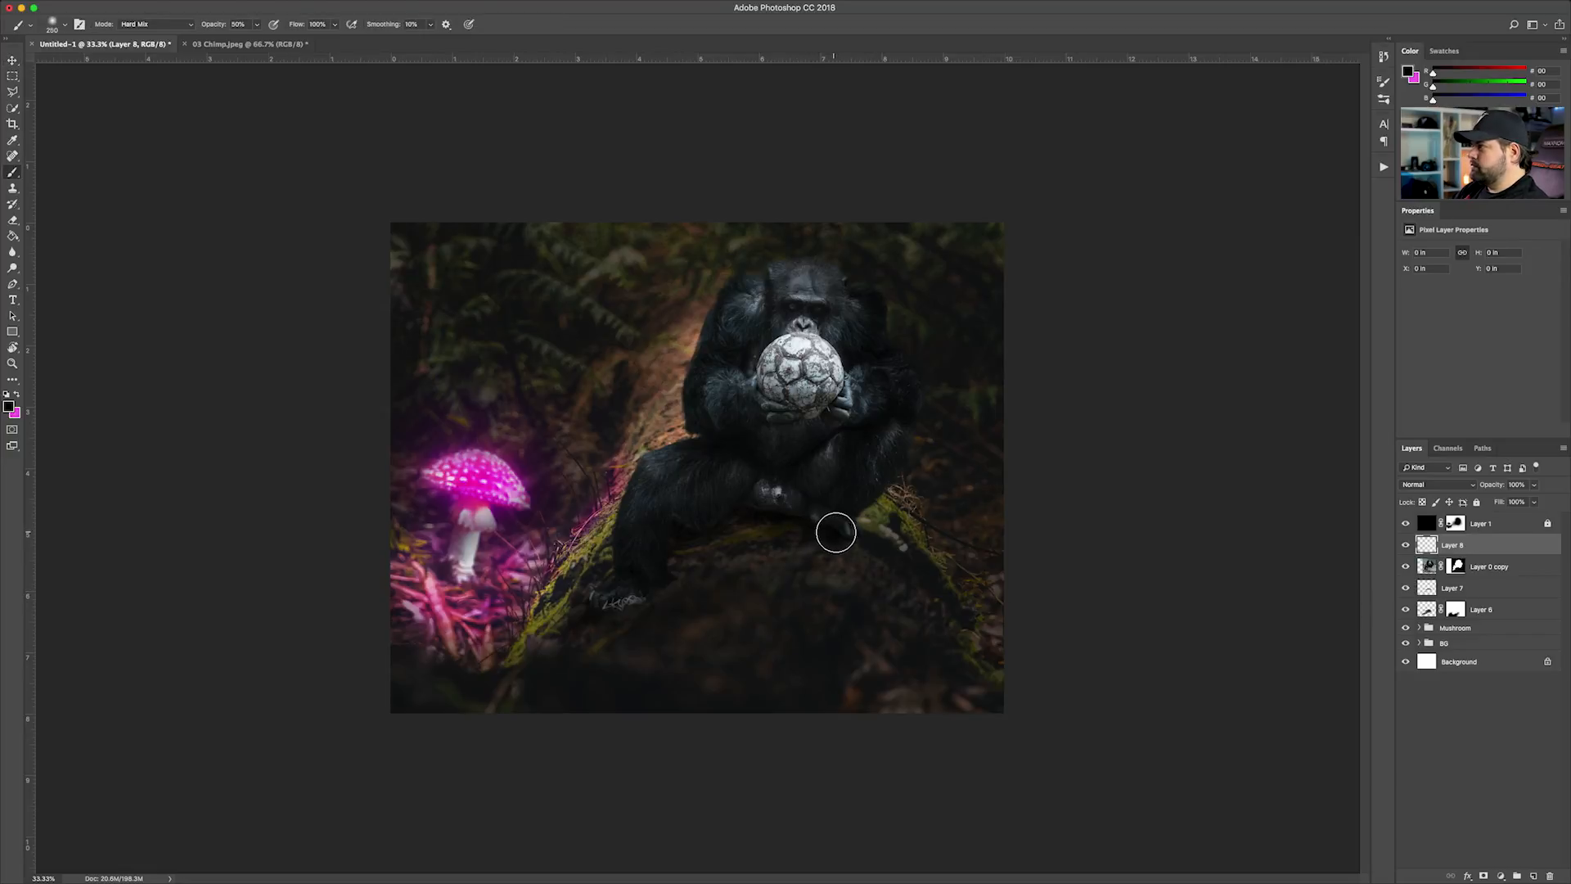
key(bracketright)
key(bracketright)
key(bracketright)
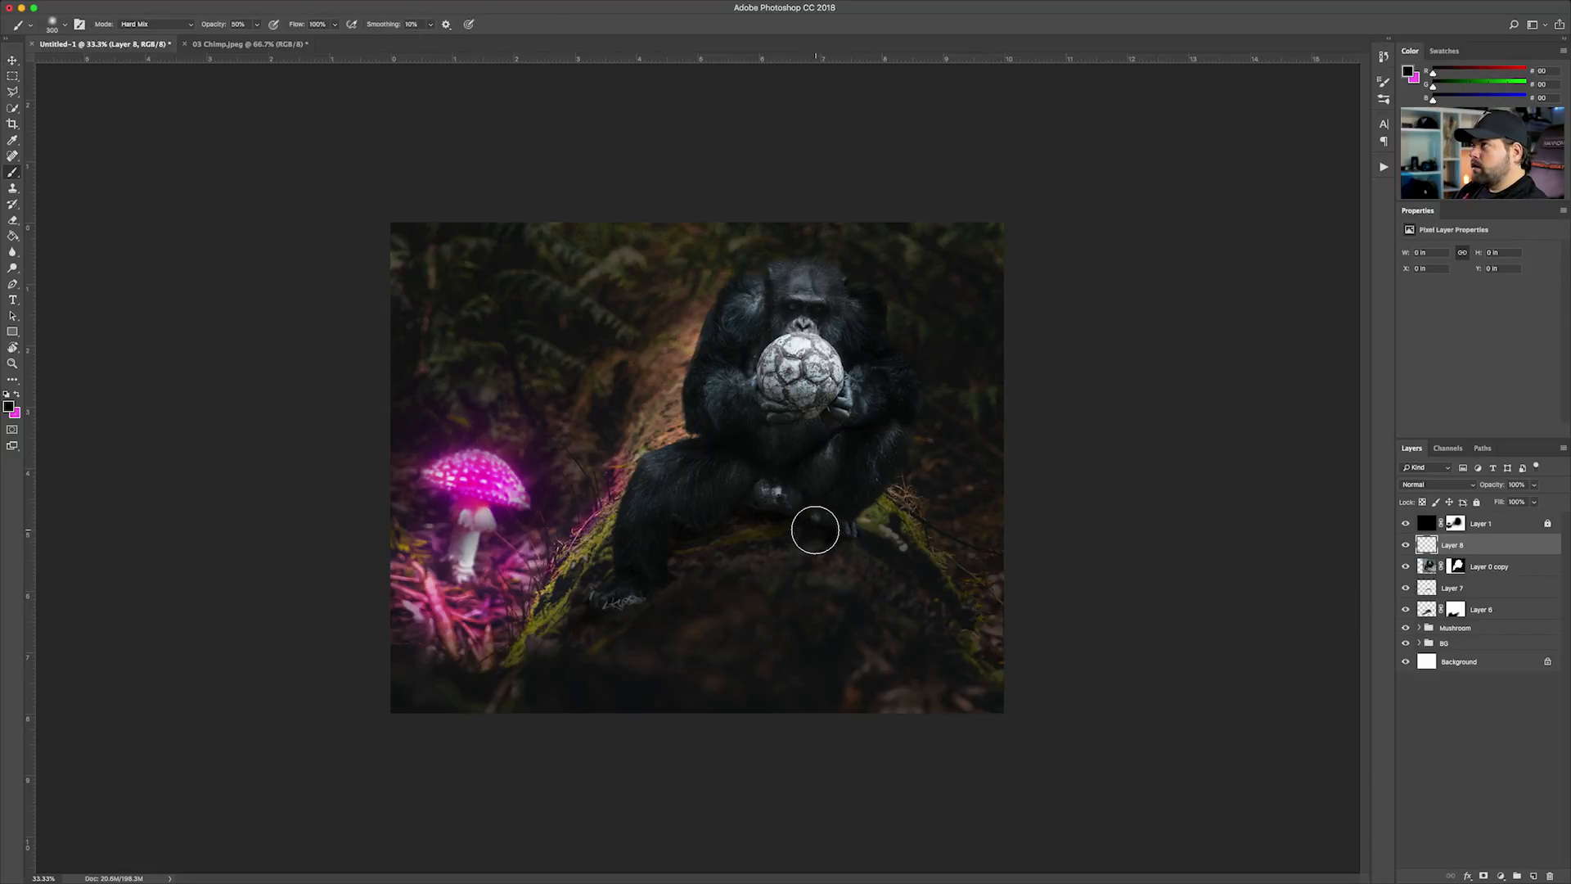
key(2)
mouse_move(815, 530)
mouse_down()
mouse_move(855, 537)
mouse_move(767, 505)
mouse_up()
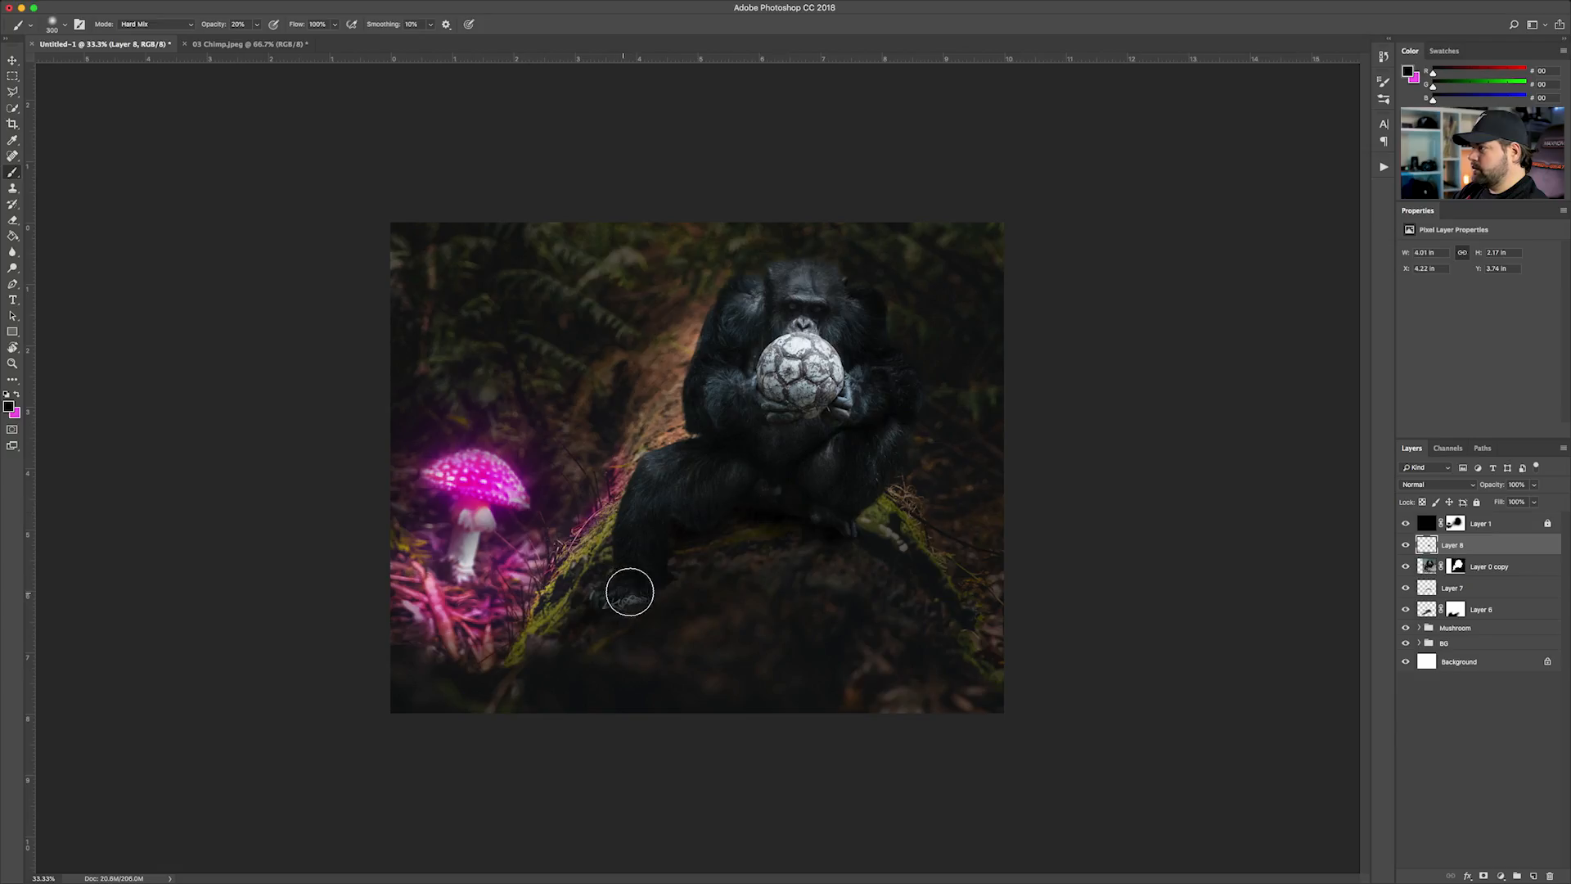
mouse_move(612, 609)
mouse_down()
mouse_move(656, 594)
mouse_move(735, 518)
mouse_move(803, 512)
mouse_move(785, 499)
mouse_move(727, 577)
mouse_move(771, 517)
mouse_up()
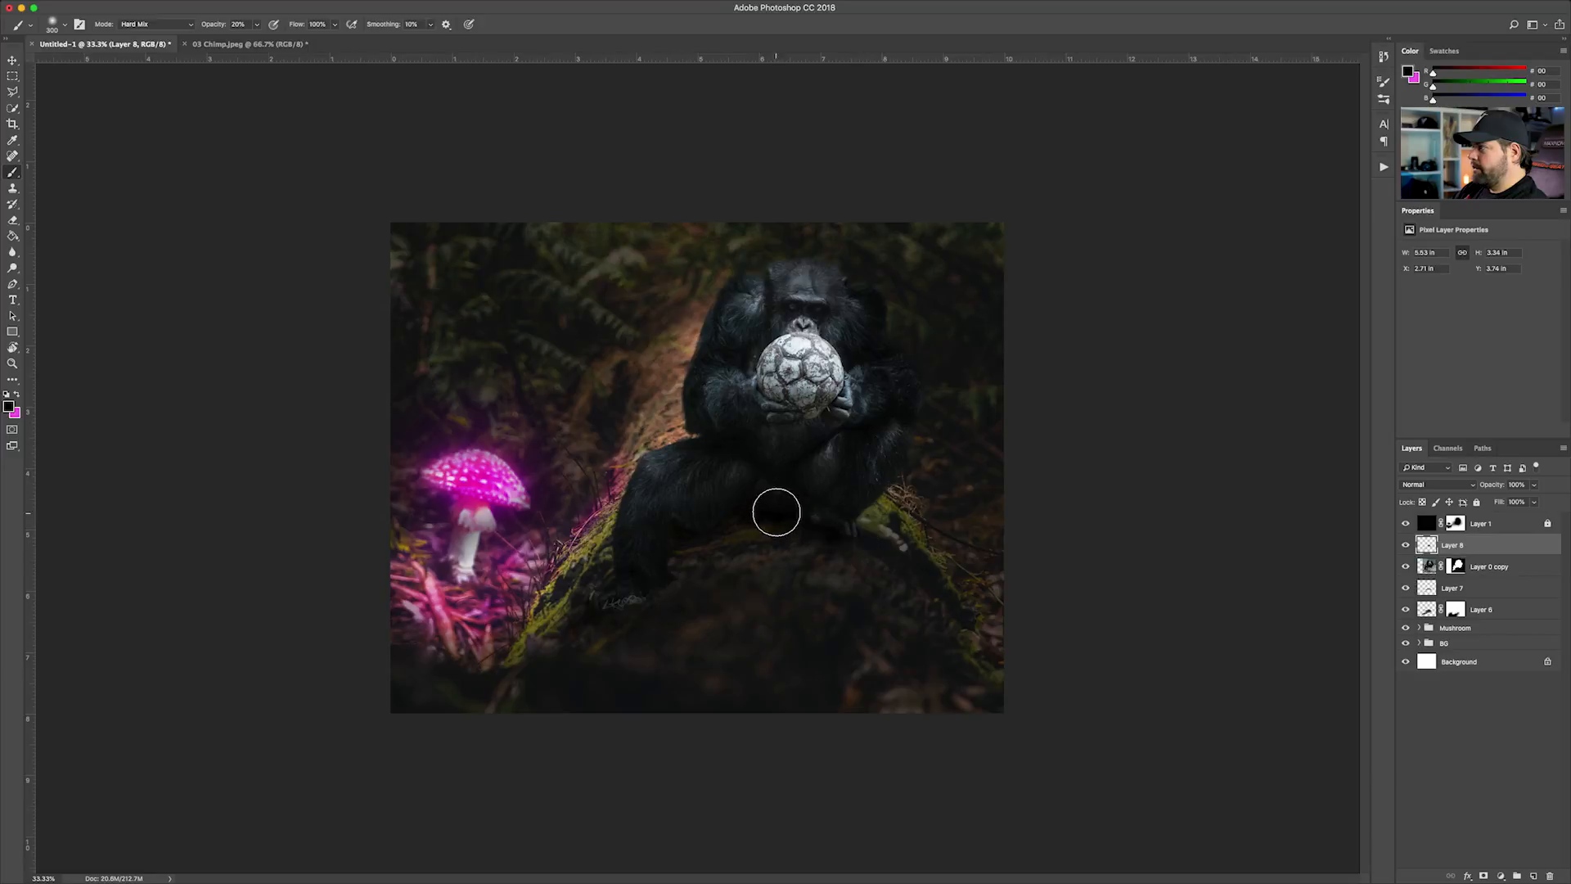
click(579, 630)
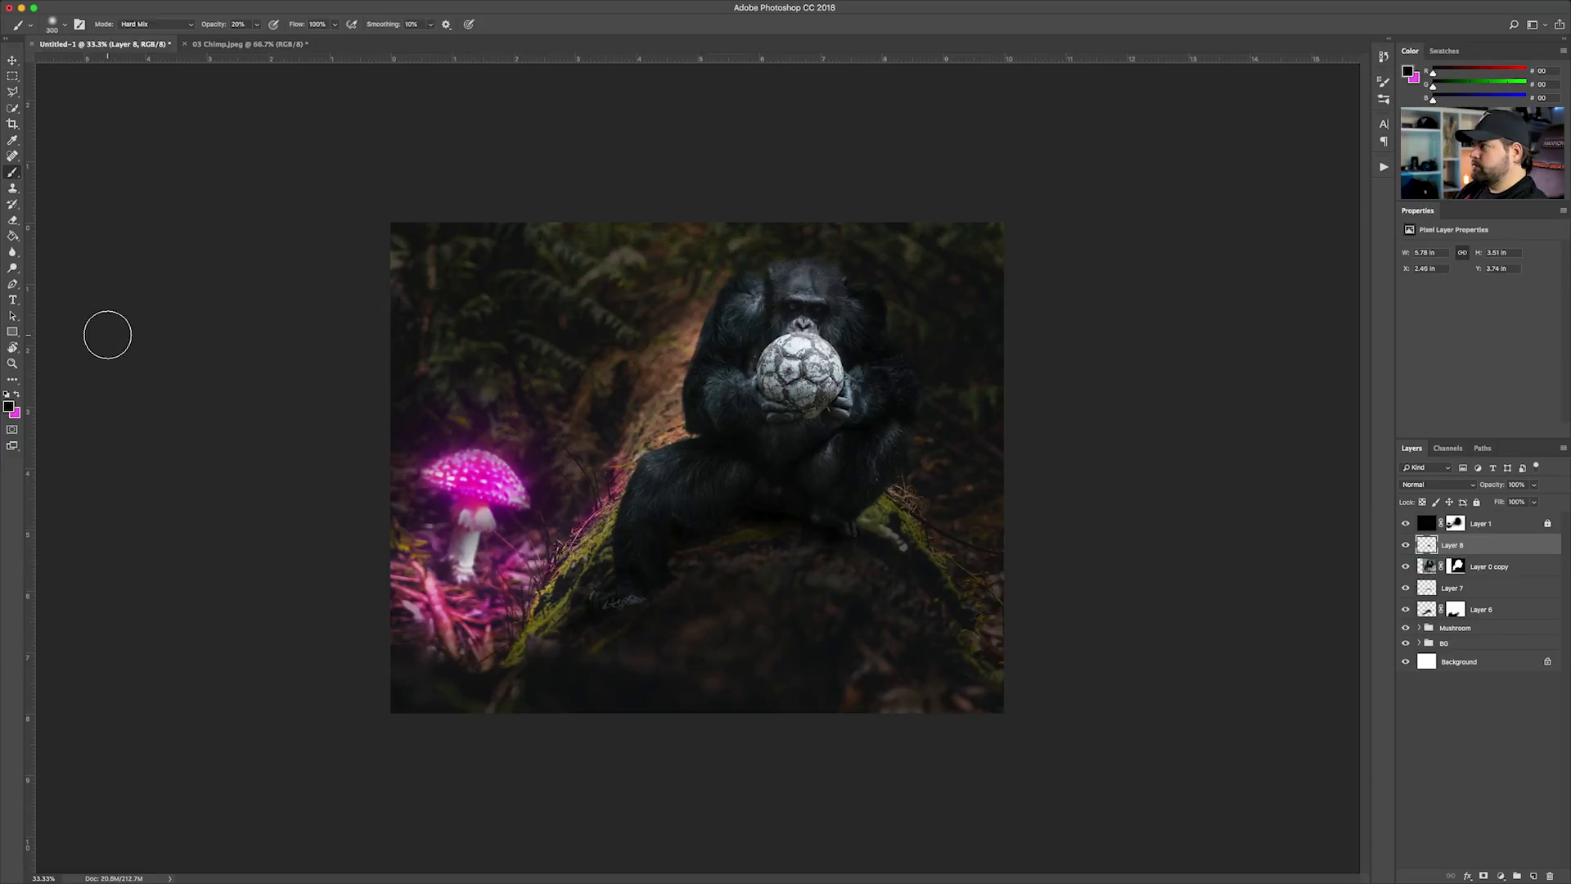
click(13, 61)
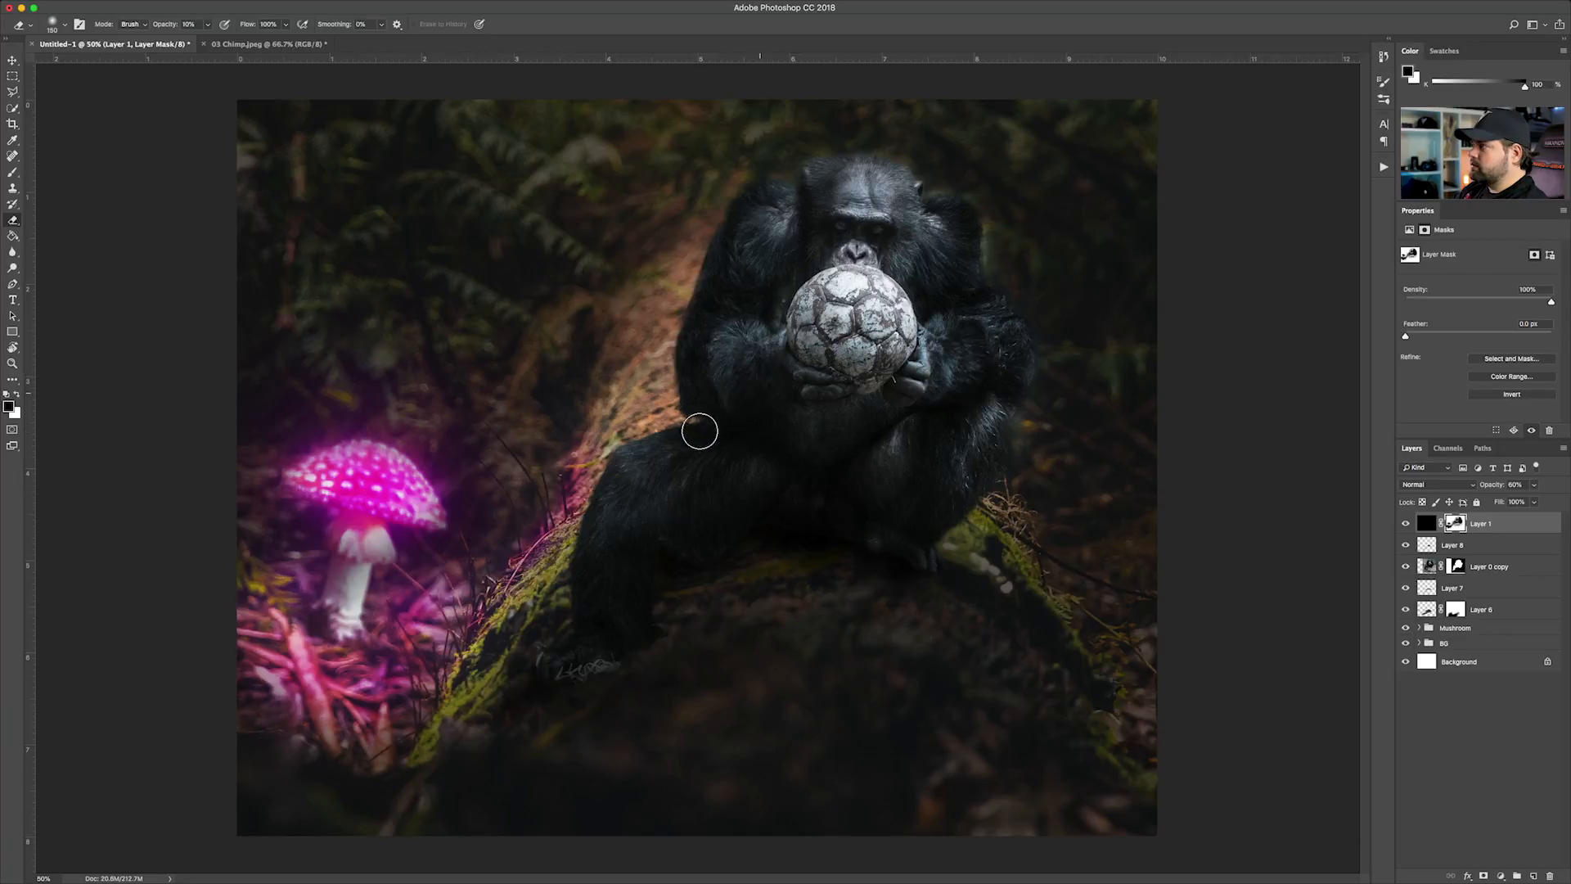
Darken the log behind the chimp and the ground on its other side on Layer 1's mask, using a 300 px eraser at 30% opacity
key(x)
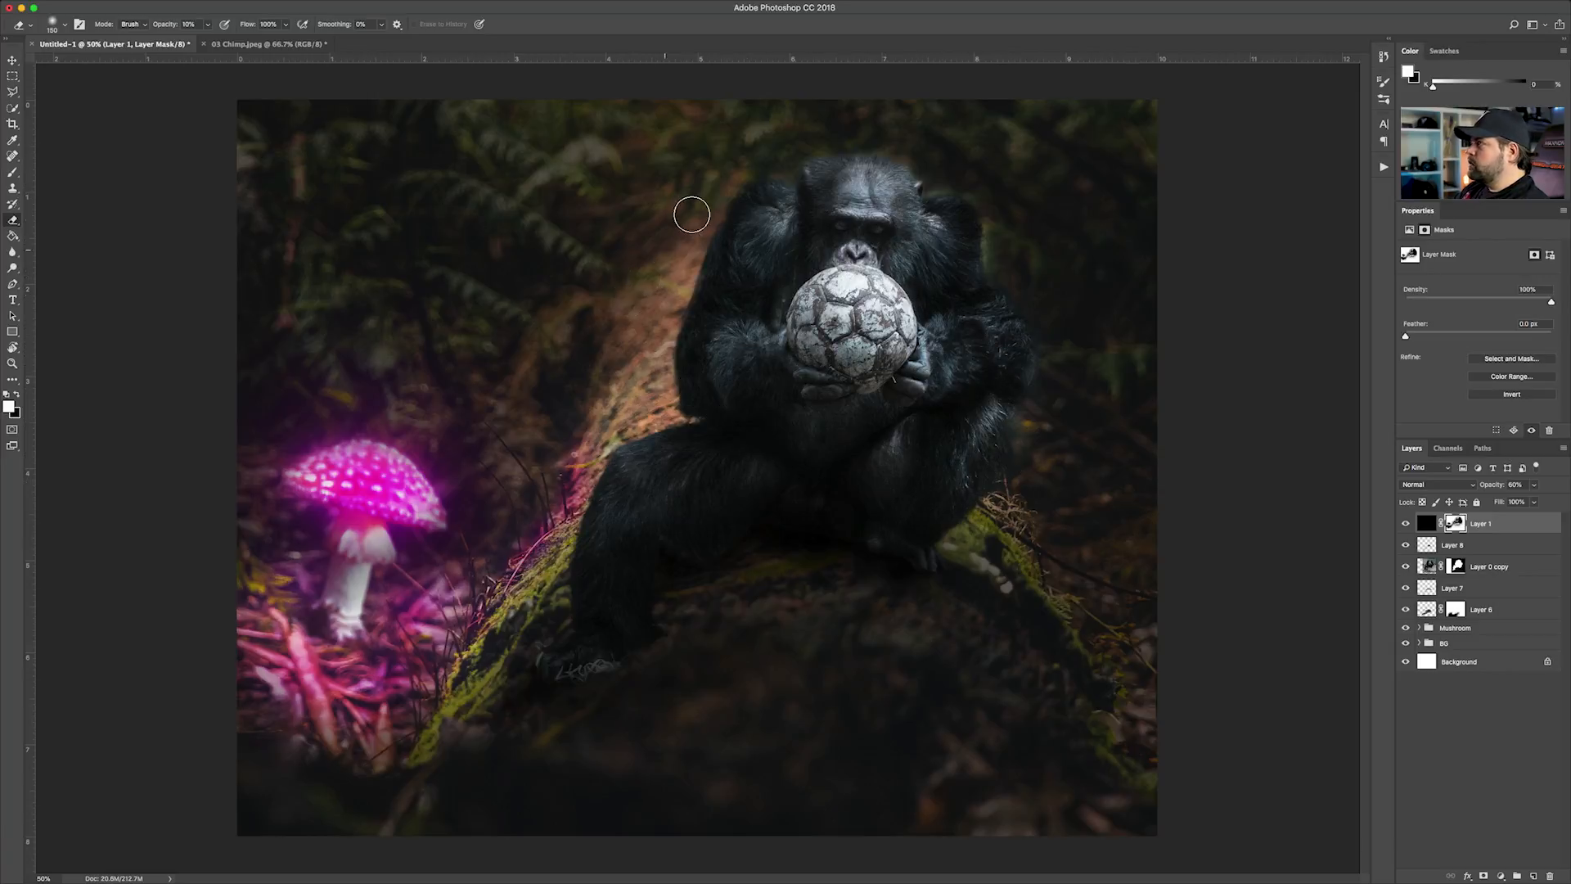
key(x)
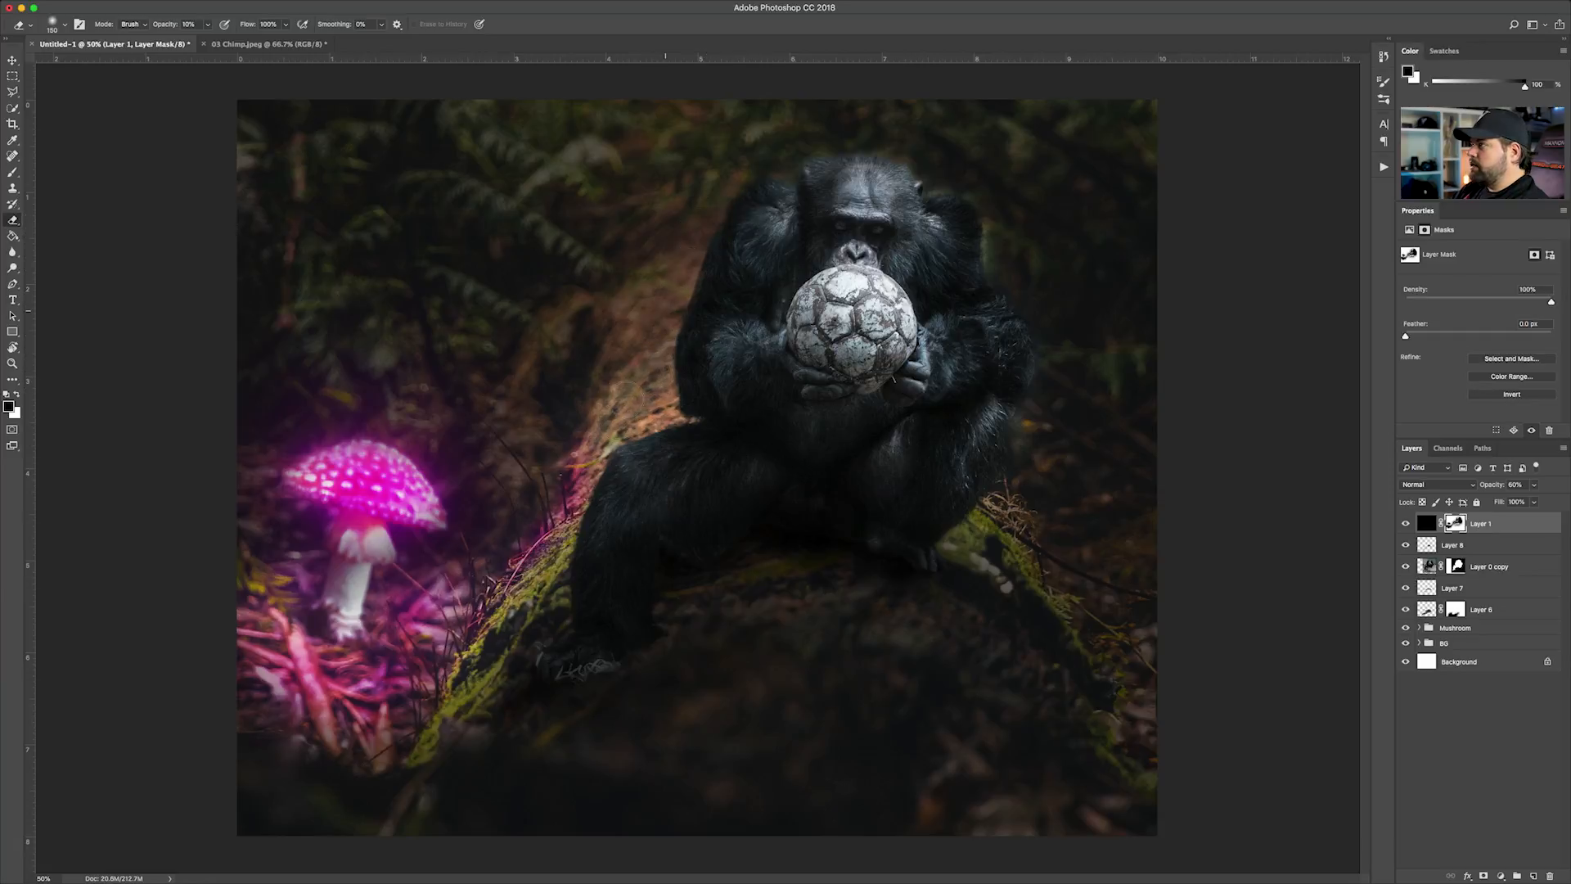
key(bracketright)
key(bracketright)
key(bracketright)
key(bracketright)
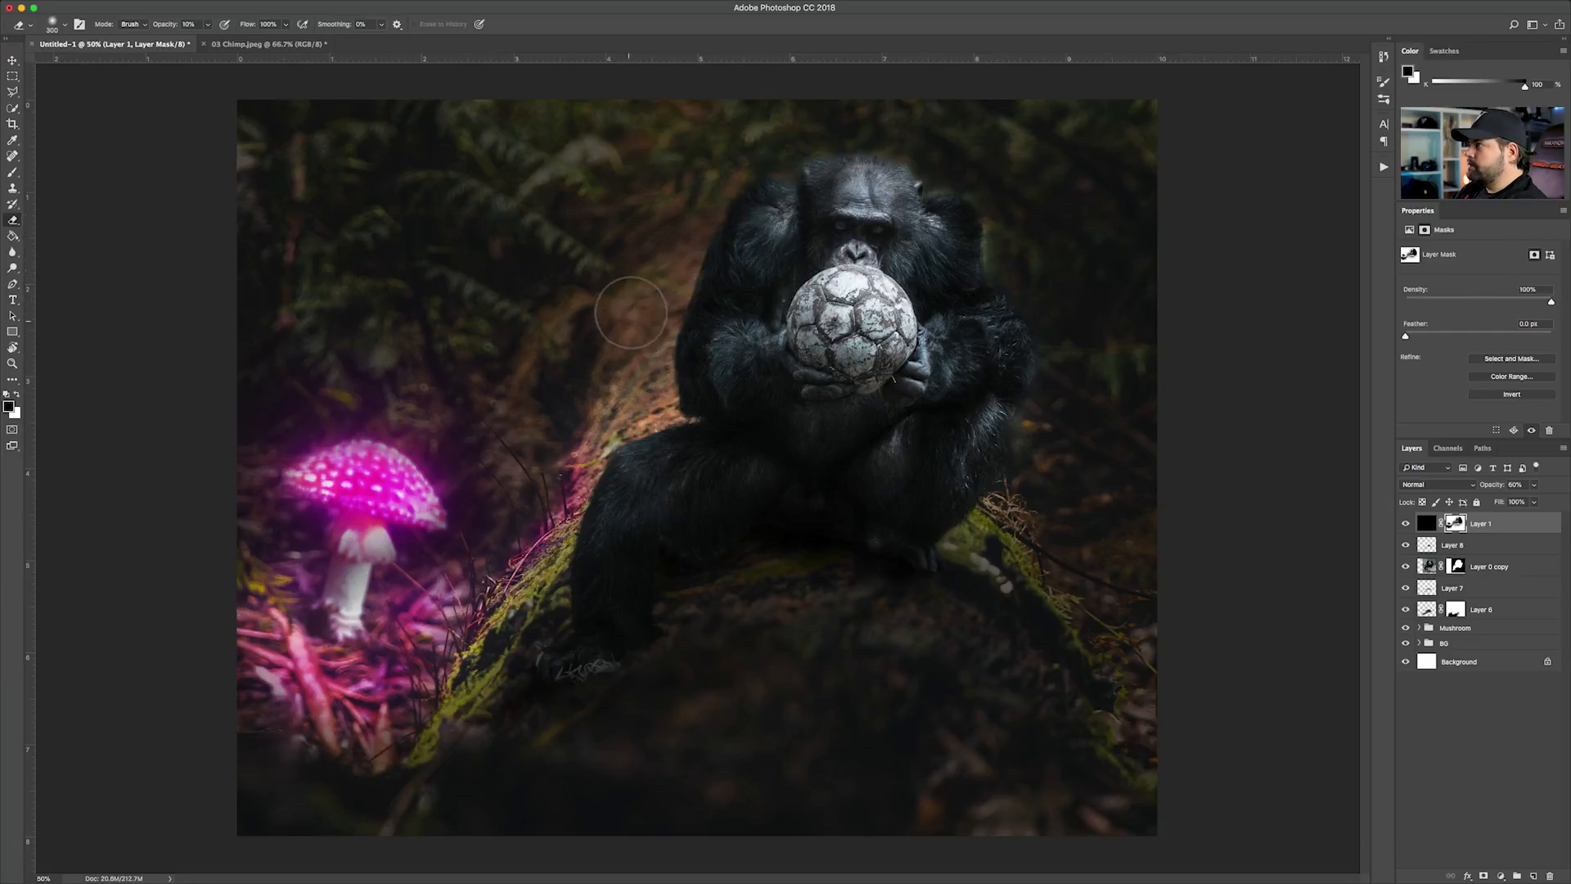
key(3)
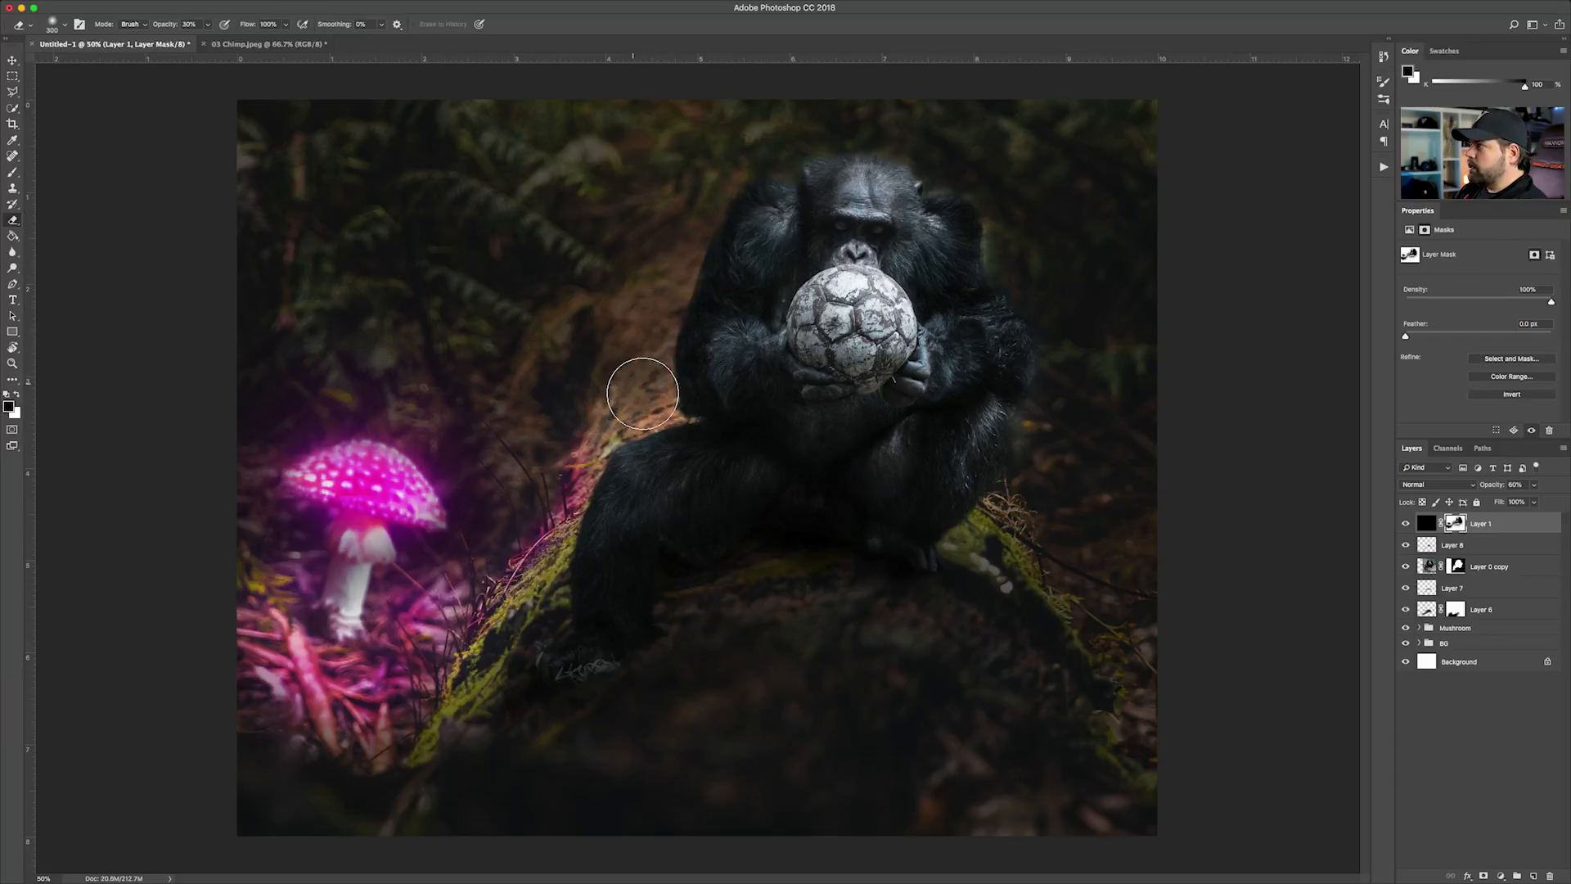
mouse_move(595, 419)
mouse_down()
mouse_move(589, 365)
mouse_move(627, 324)
mouse_up()
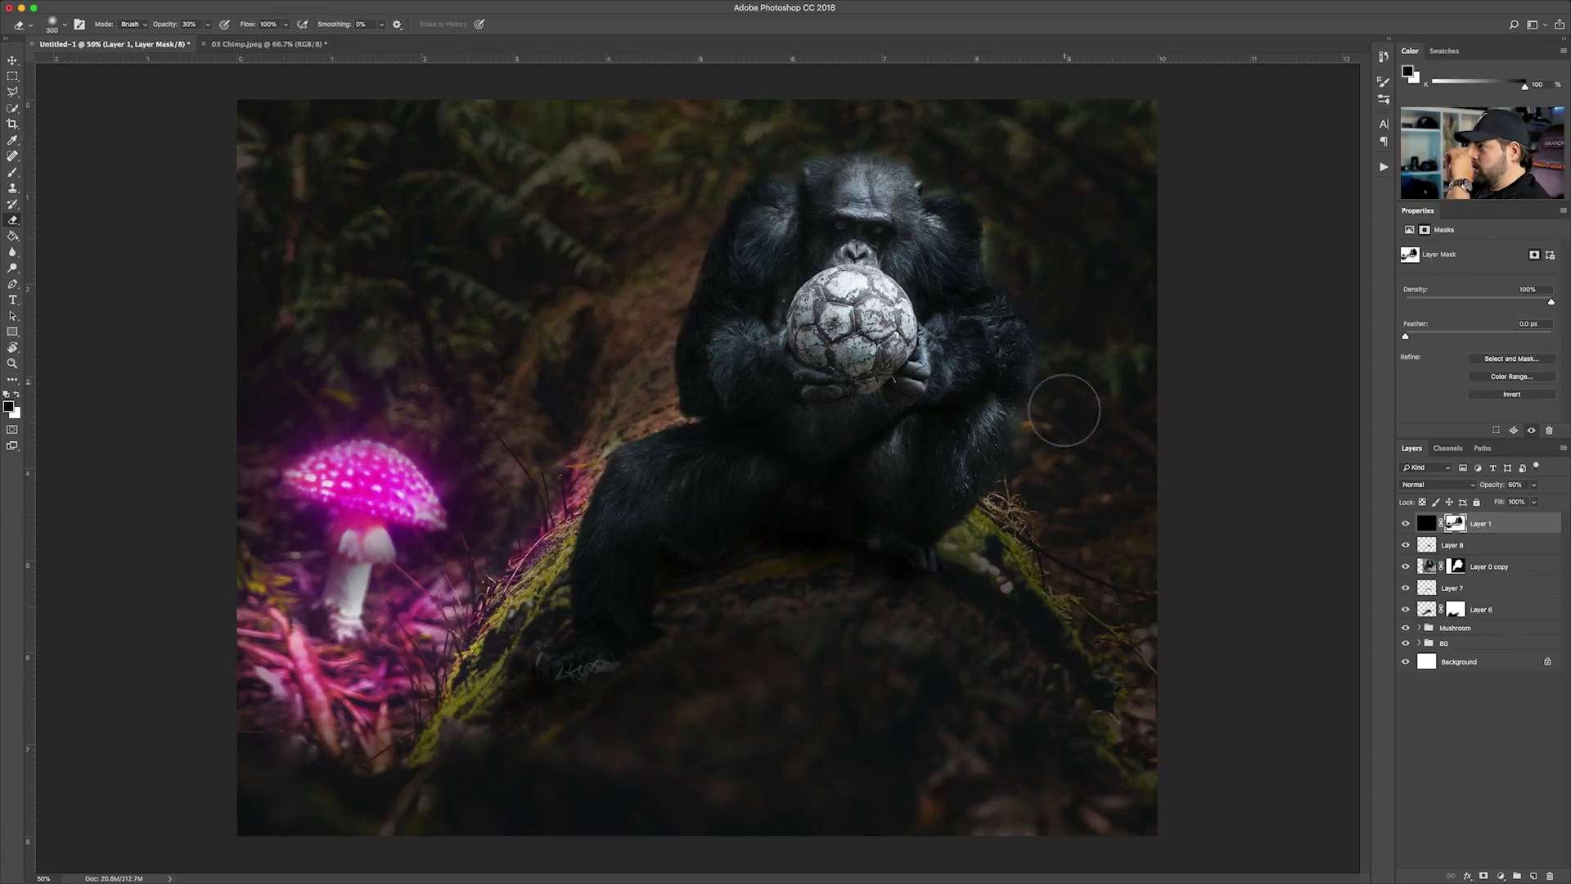
mouse_move(1035, 426)
mouse_down()
mouse_move(1052, 420)
mouse_move(1028, 494)
mouse_move(1048, 491)
mouse_move(1002, 524)
mouse_move(1098, 594)
mouse_move(1098, 553)
mouse_up()
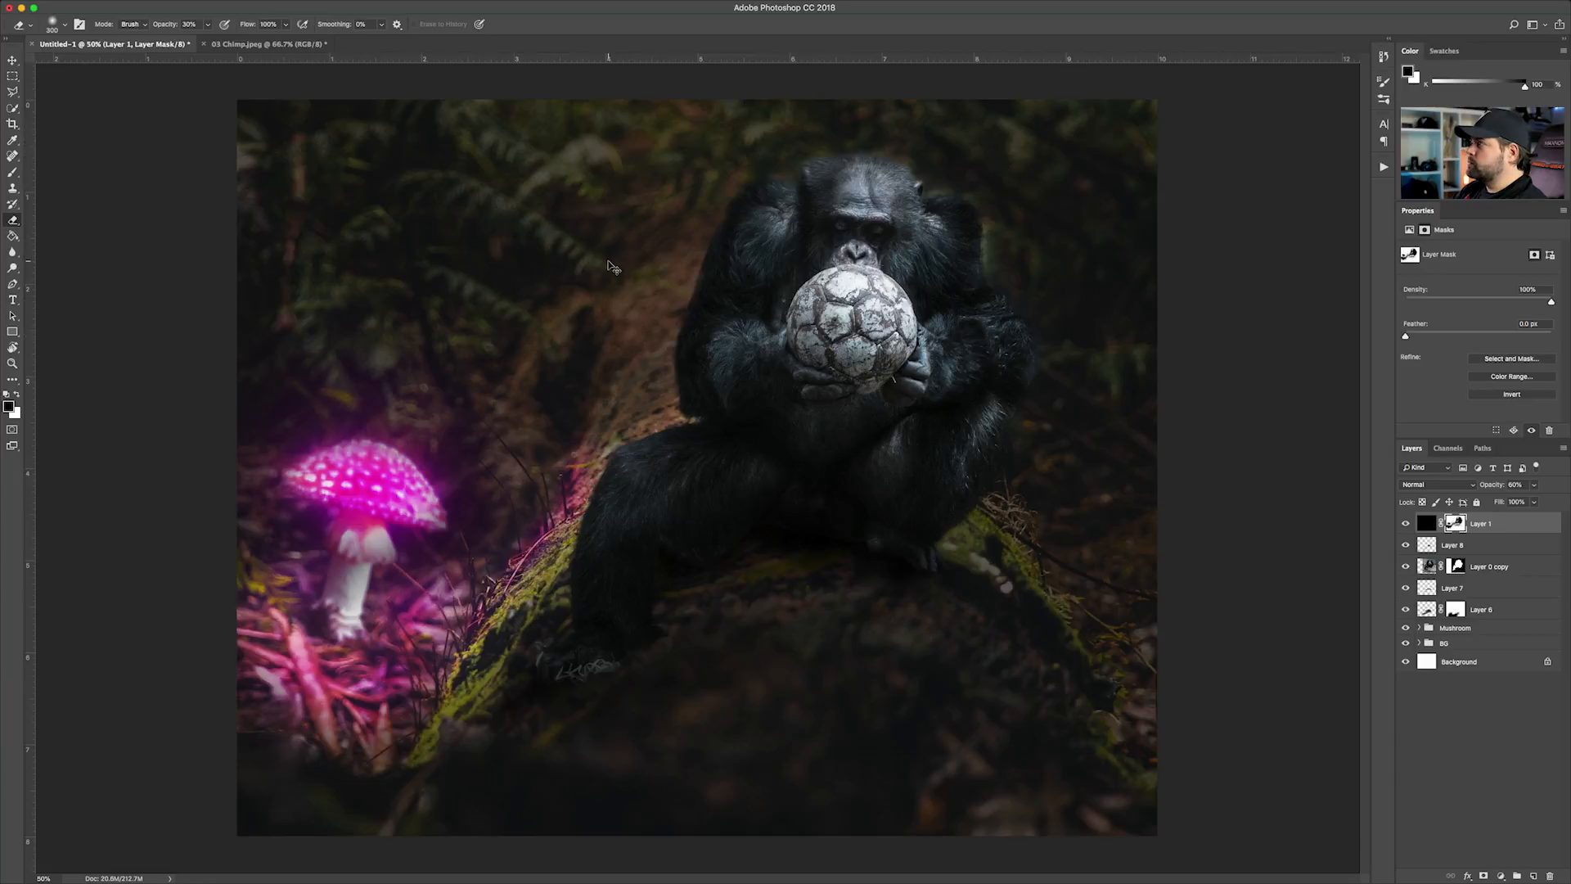
key(super+minus)
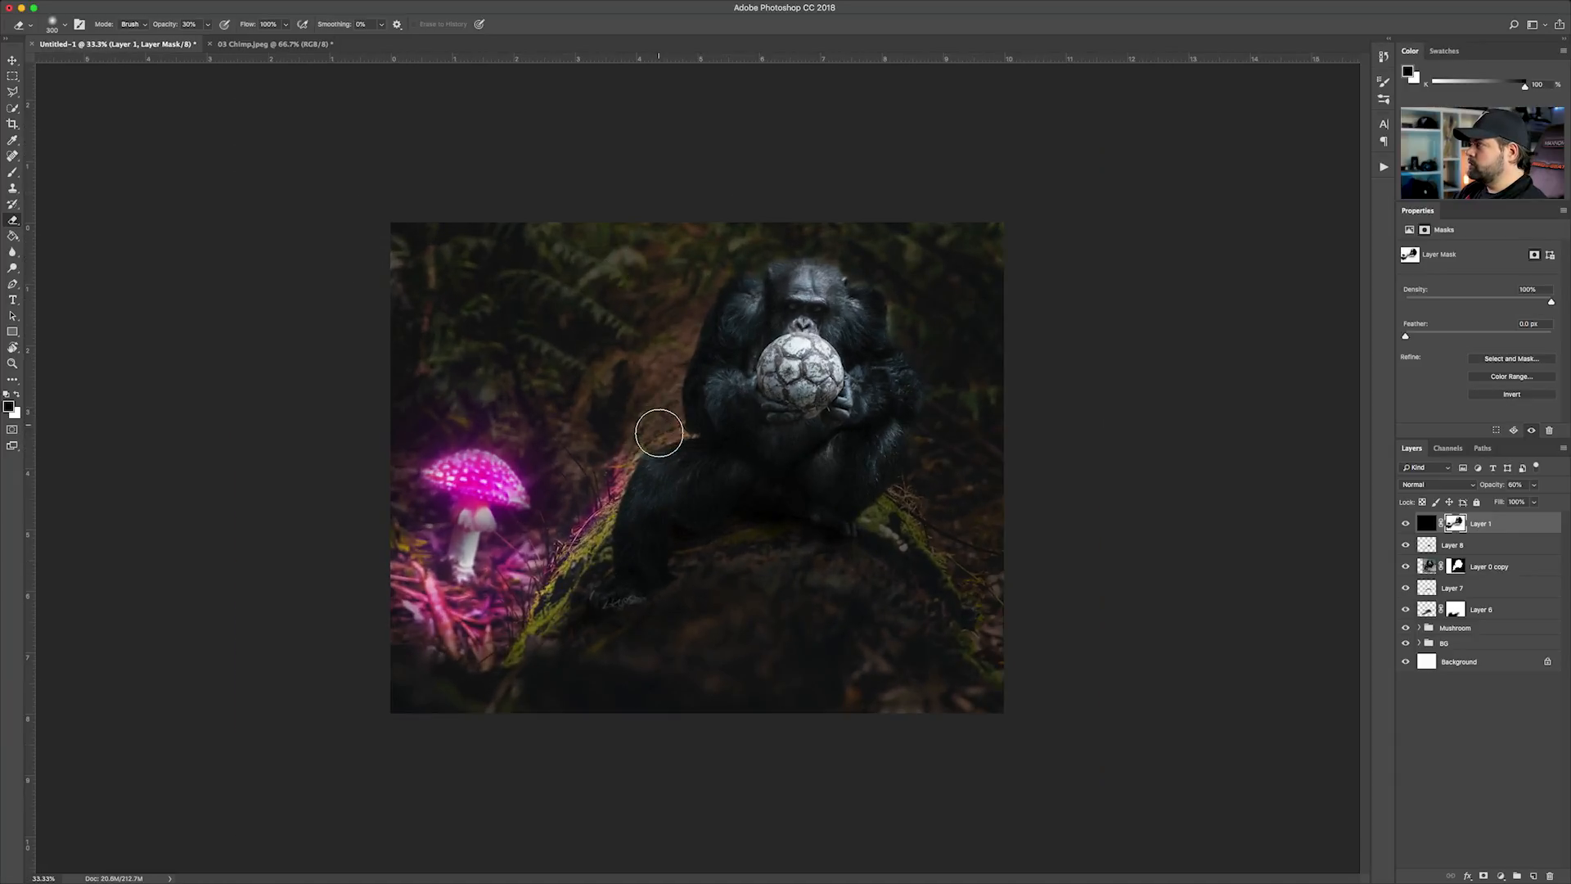
Adjust the darkening around the chimp's head on Layer 1's mask, swapping the mask colors to bring light back onto the face
drag(812, 280, 892, 275)
key(x)
mouse_move(797, 315)
mouse_down()
mouse_move(810, 280)
mouse_move(782, 308)
mouse_move(813, 315)
mouse_up()
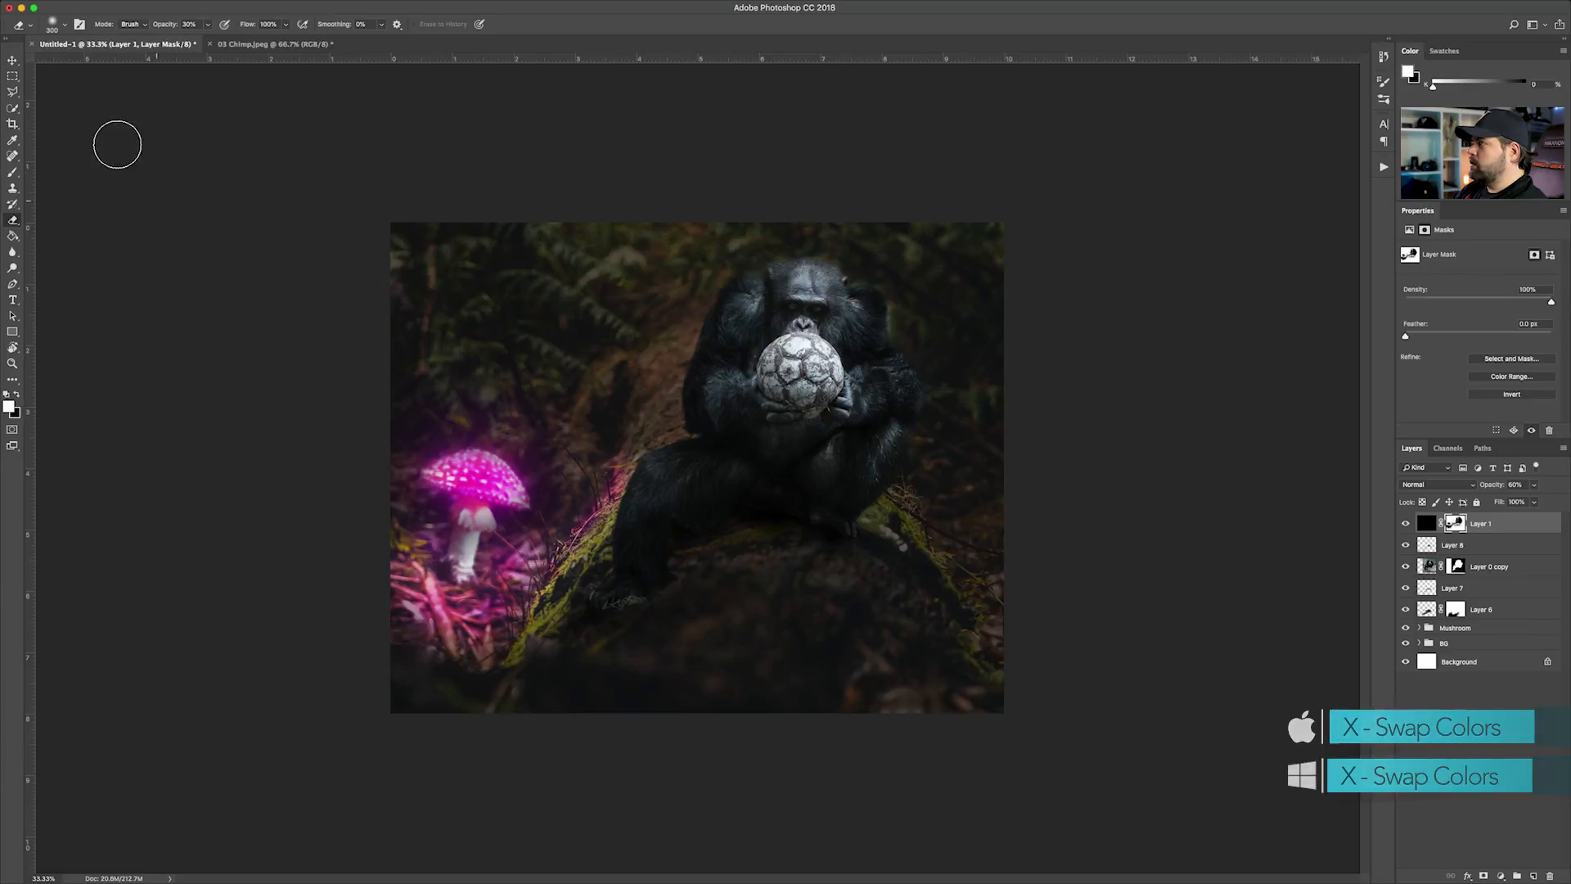
click(14, 64)
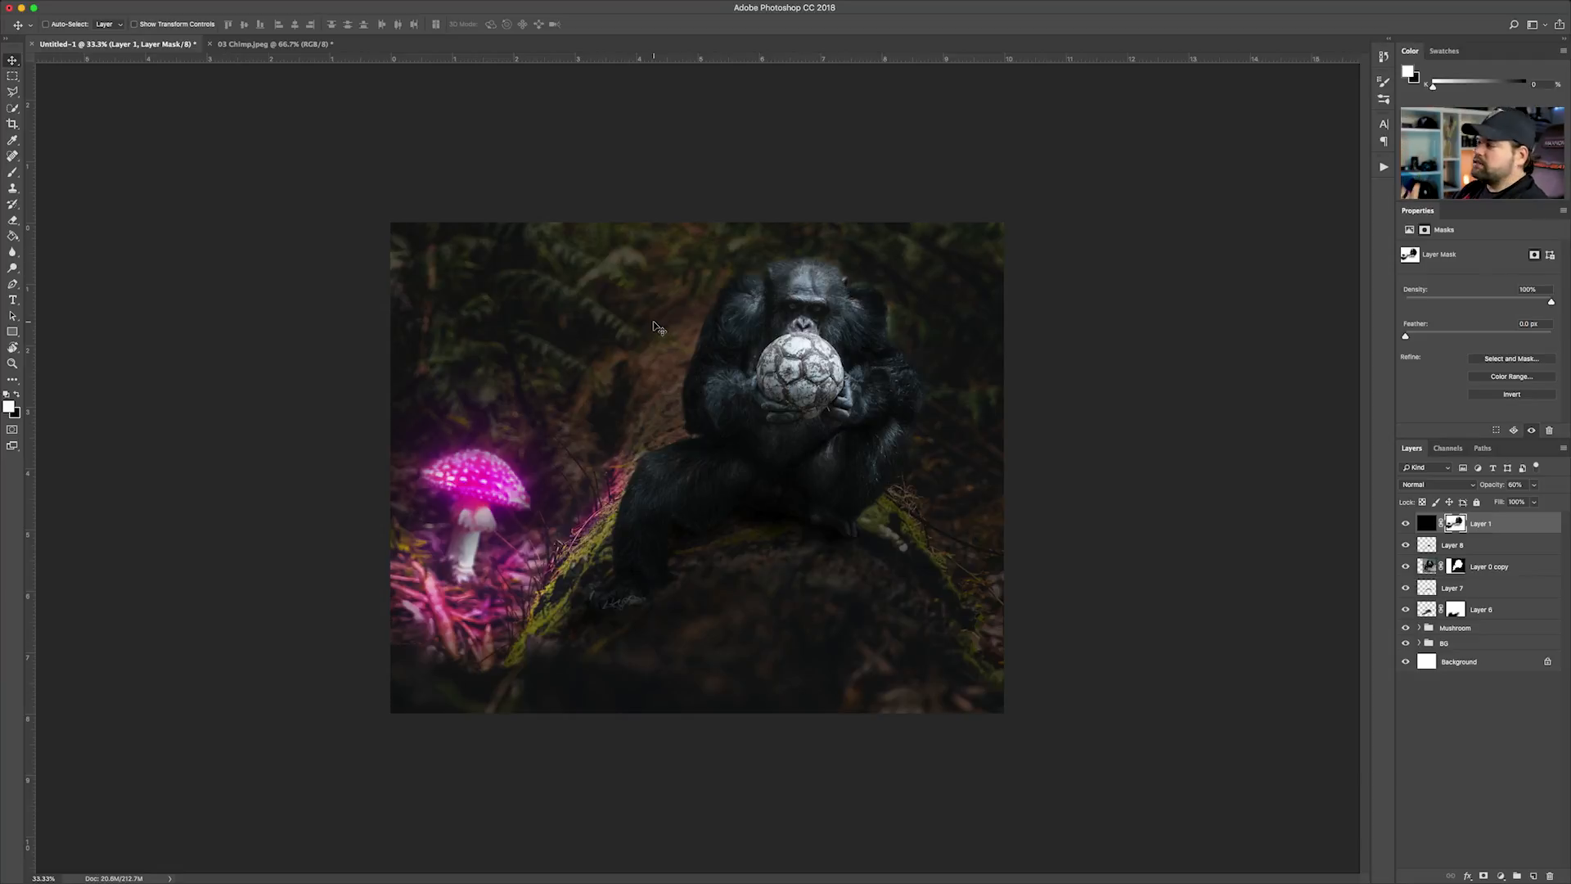
Group the chimp layers from Layer 8 down to Layer 6 and name the group Ape
click(1487, 745)
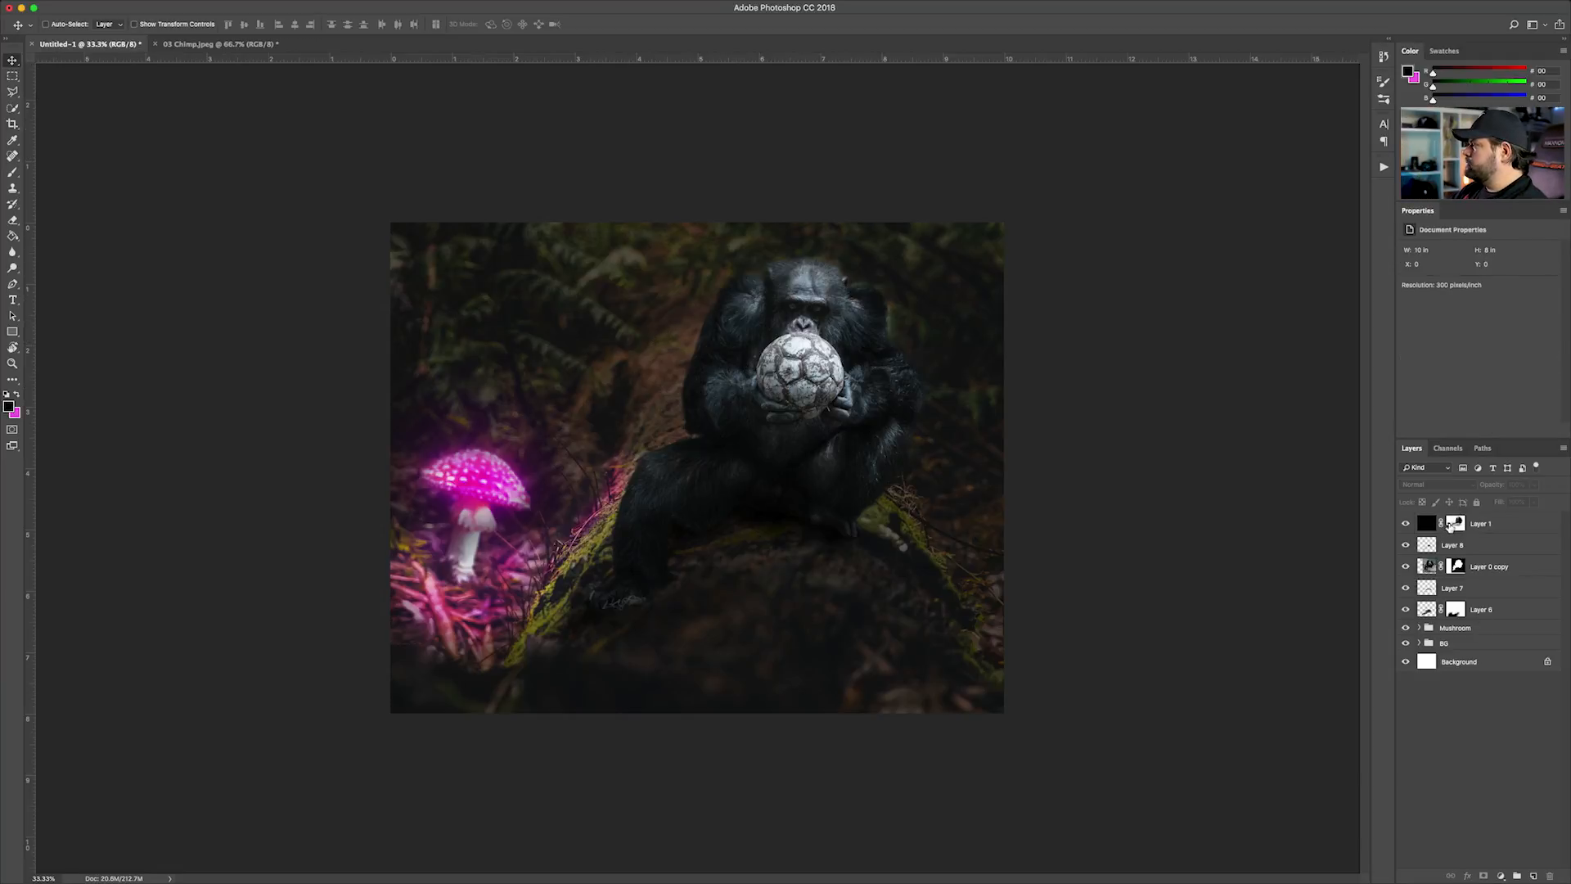
click(1464, 551)
shift+click(1483, 616)
key(super+g)
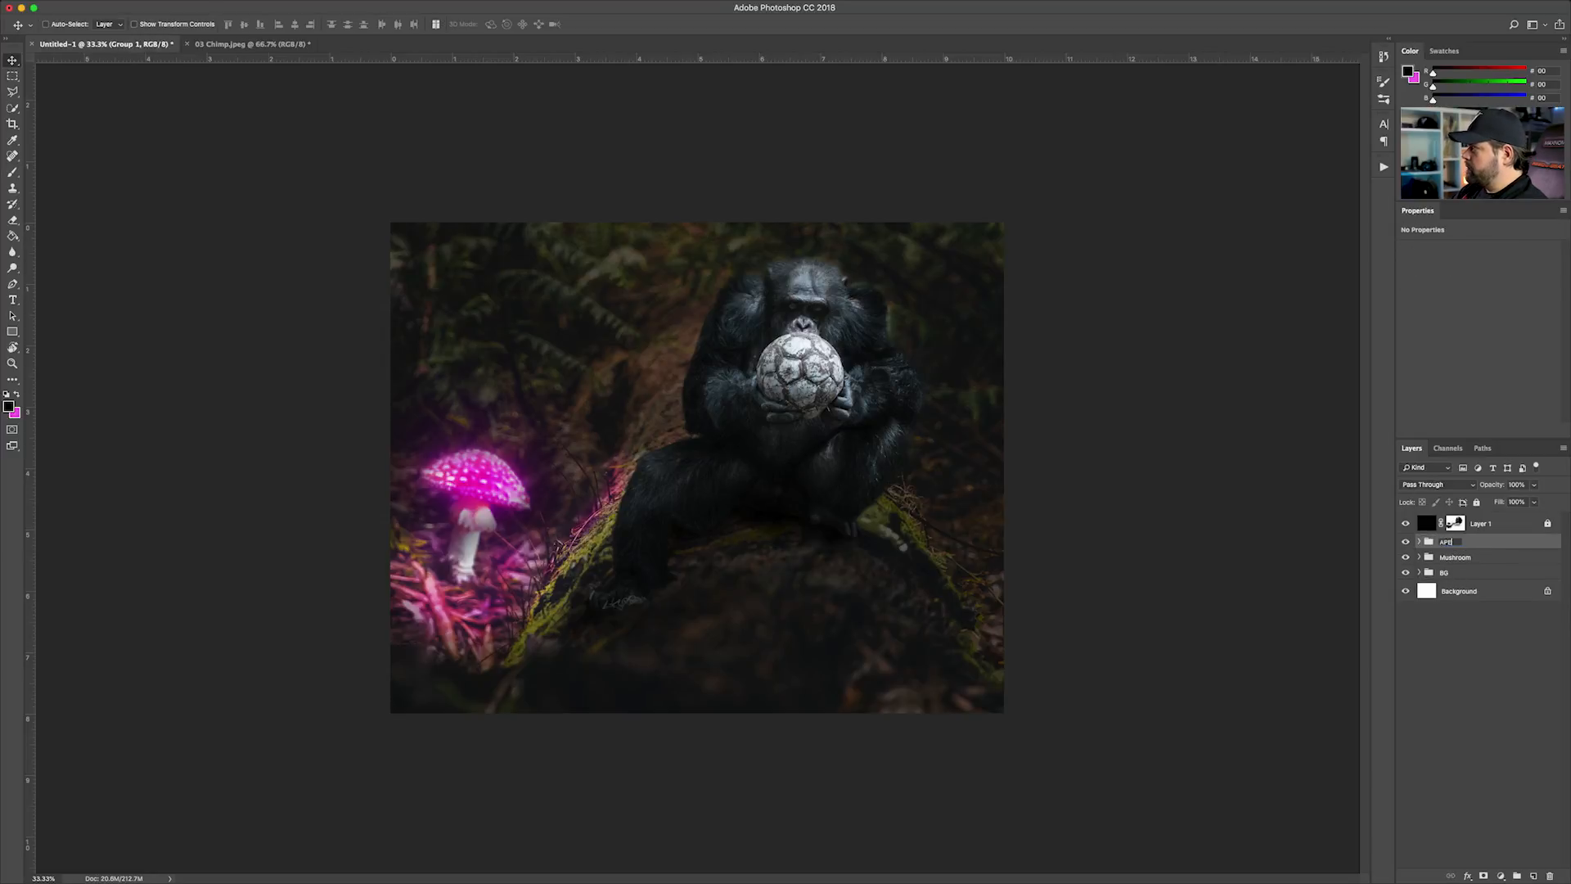
key(Return)
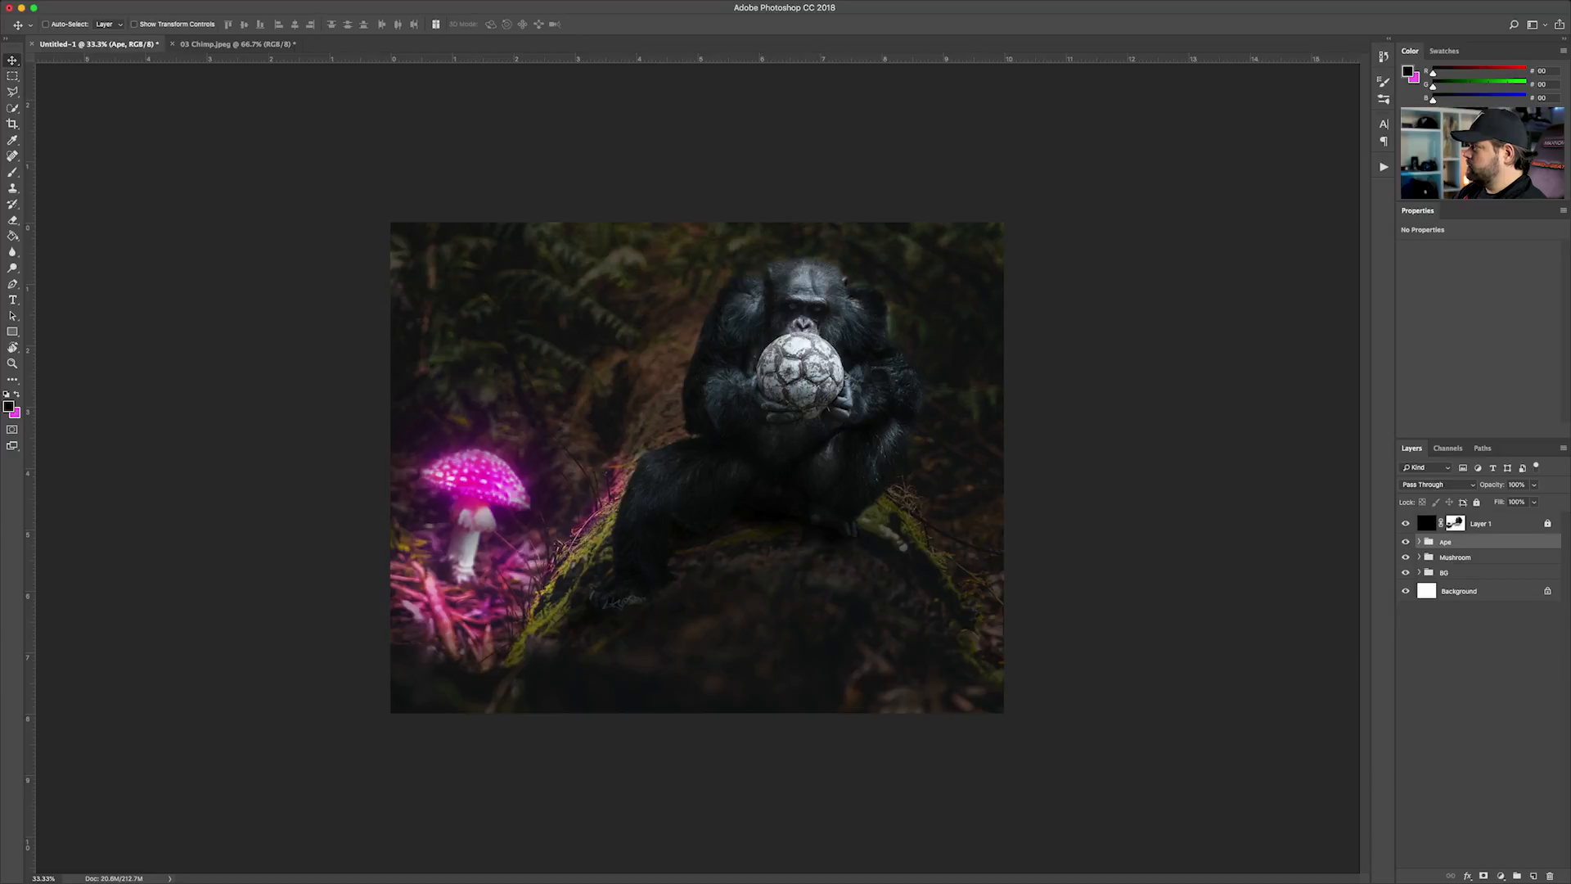
click(1443, 652)
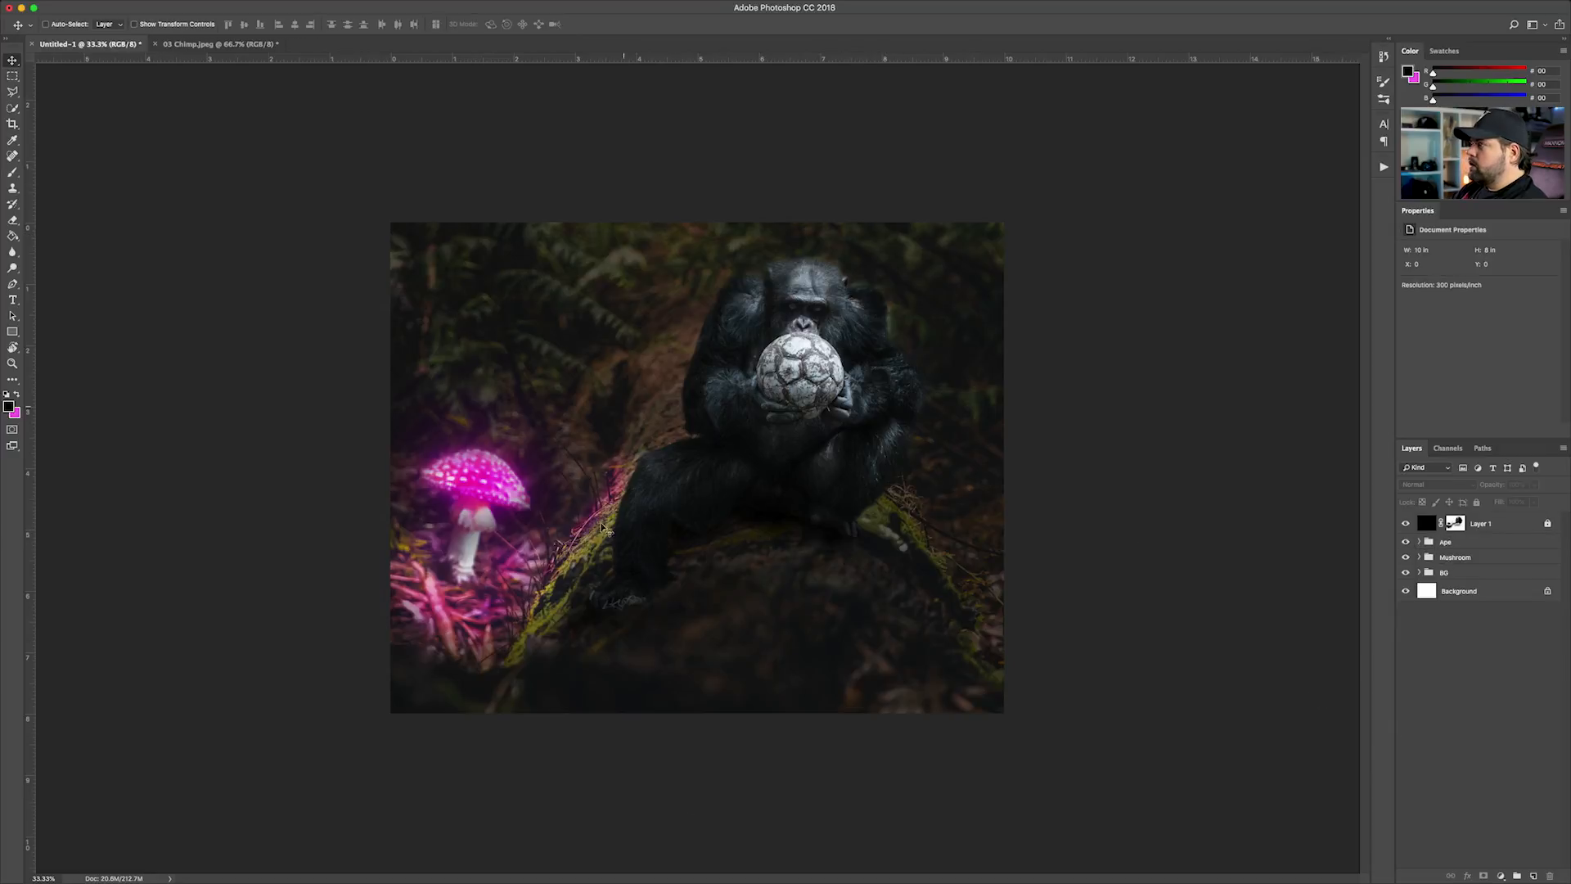
Add an empty layer above Layer 0 copy in the Ape group, clip it to the chimp, and choose the Burn tool
key(super+equal)
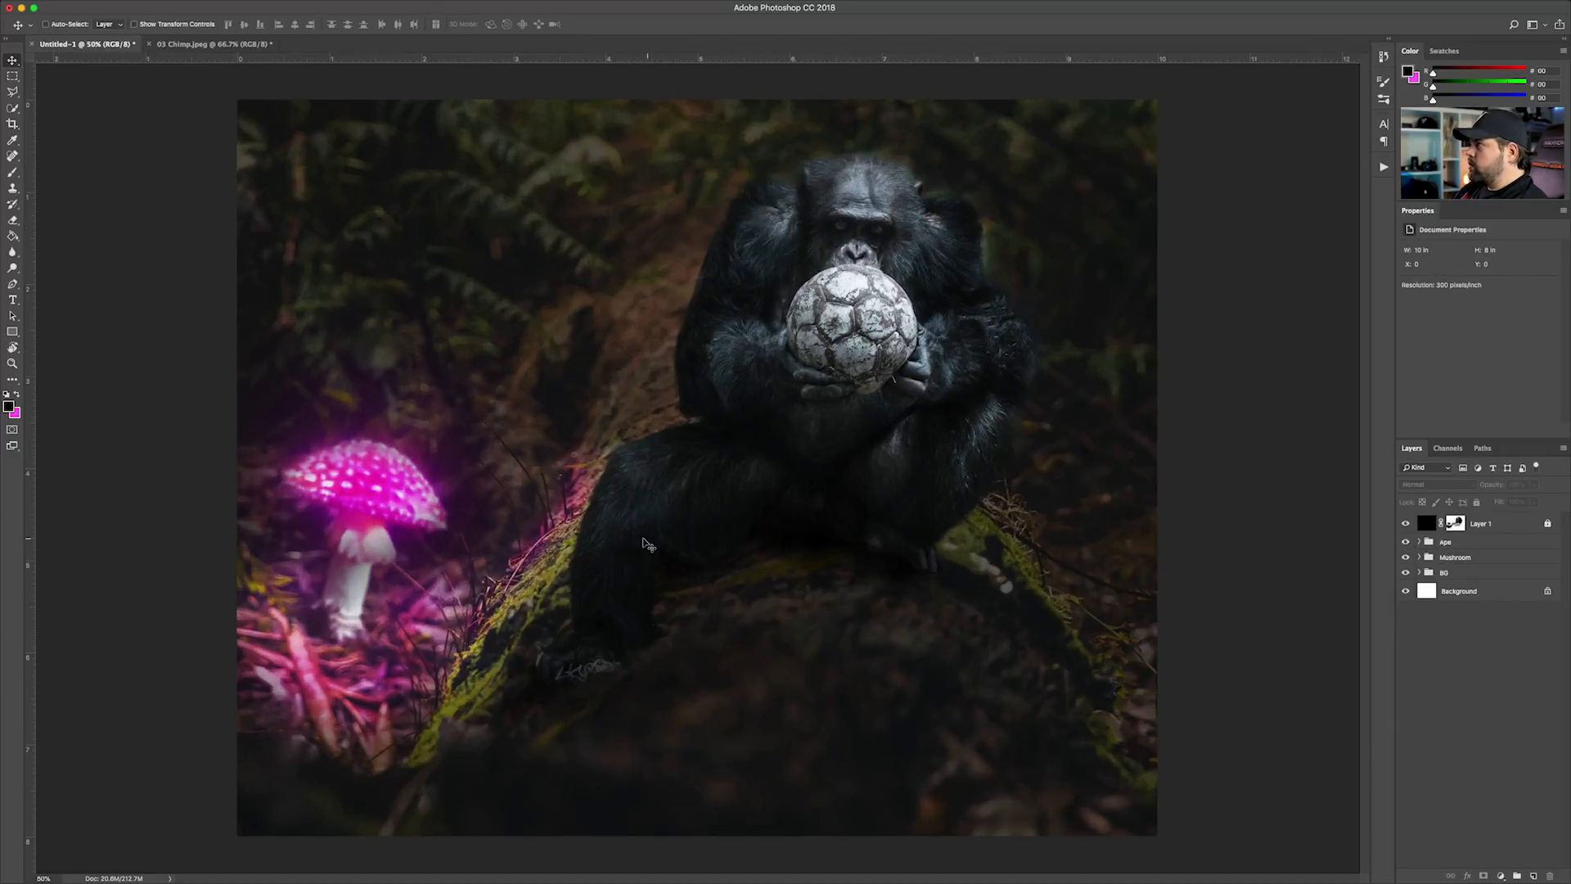
key(super+equal)
key(super+equal)
drag(703, 368, 414, 818)
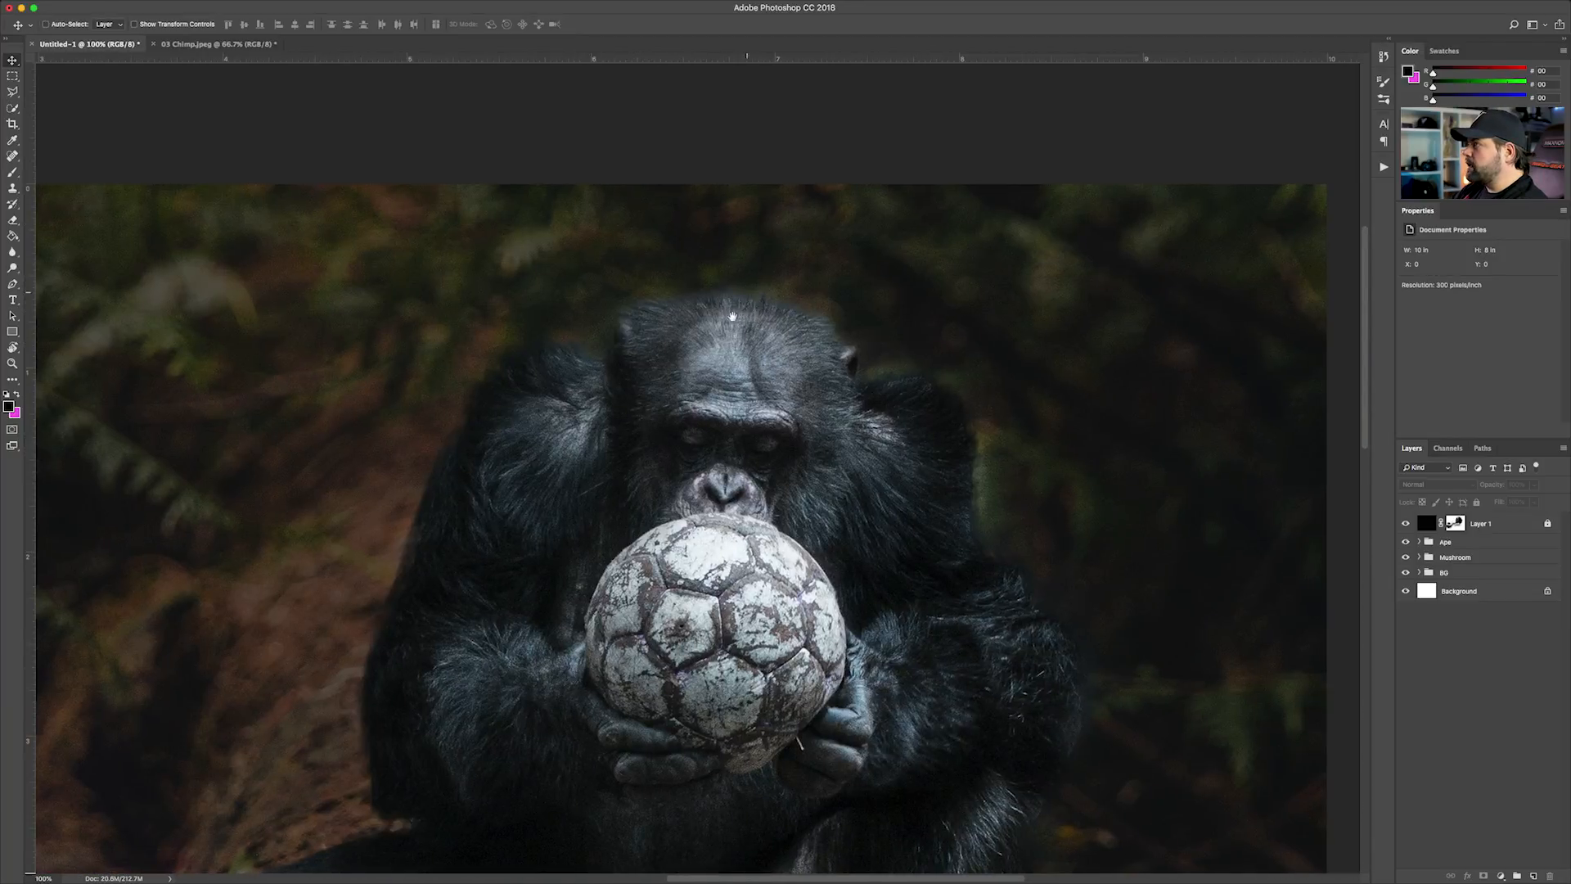
key(super+equal)
key(super+equal)
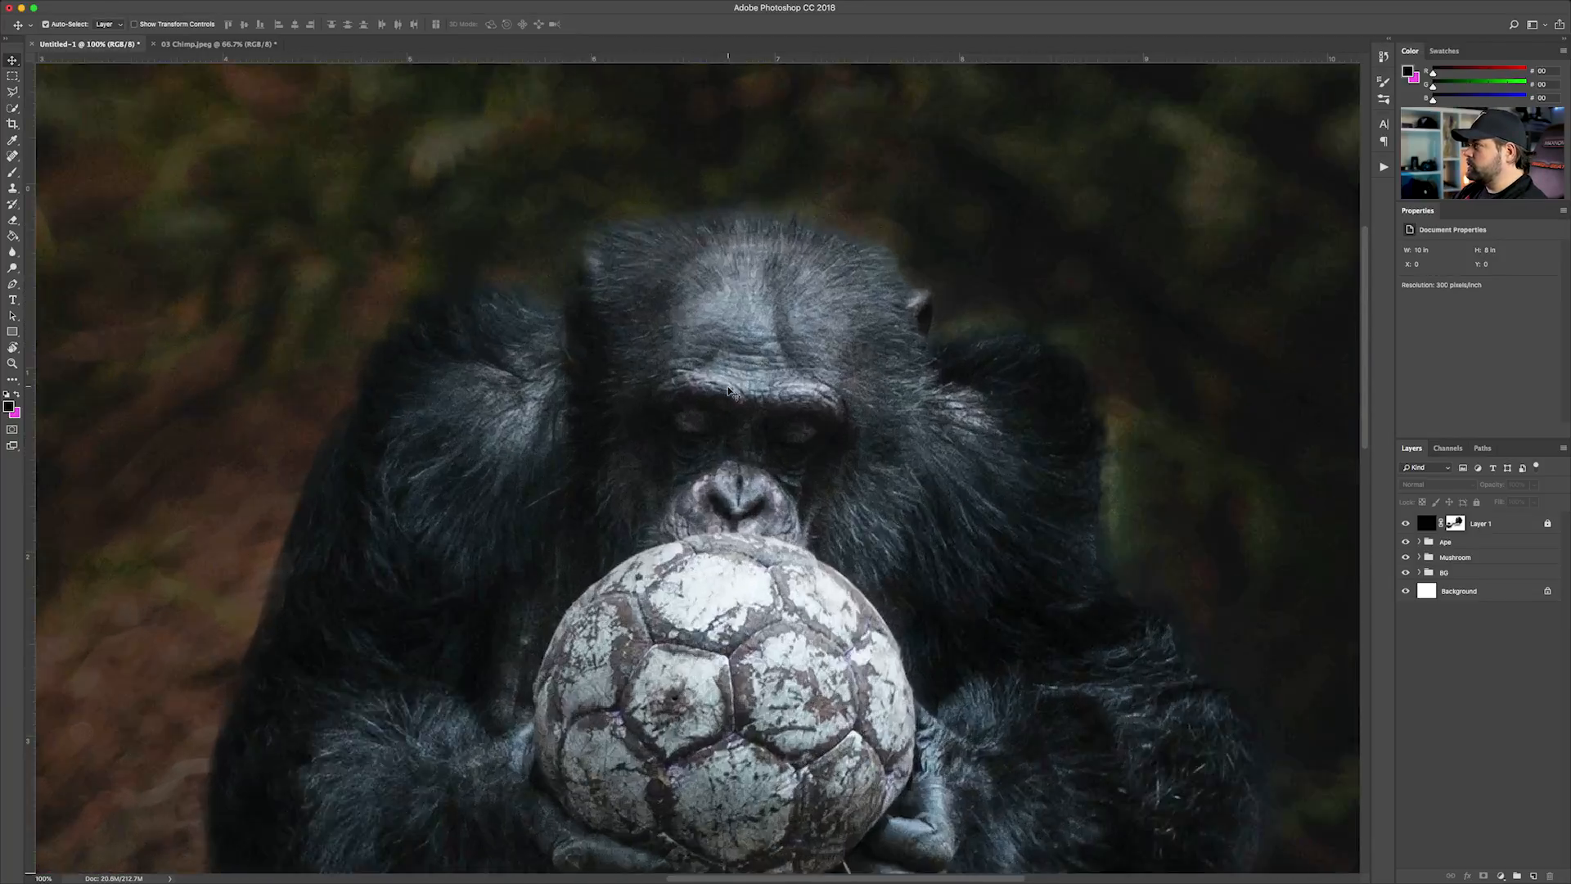
scroll(696, 491, up, 5)
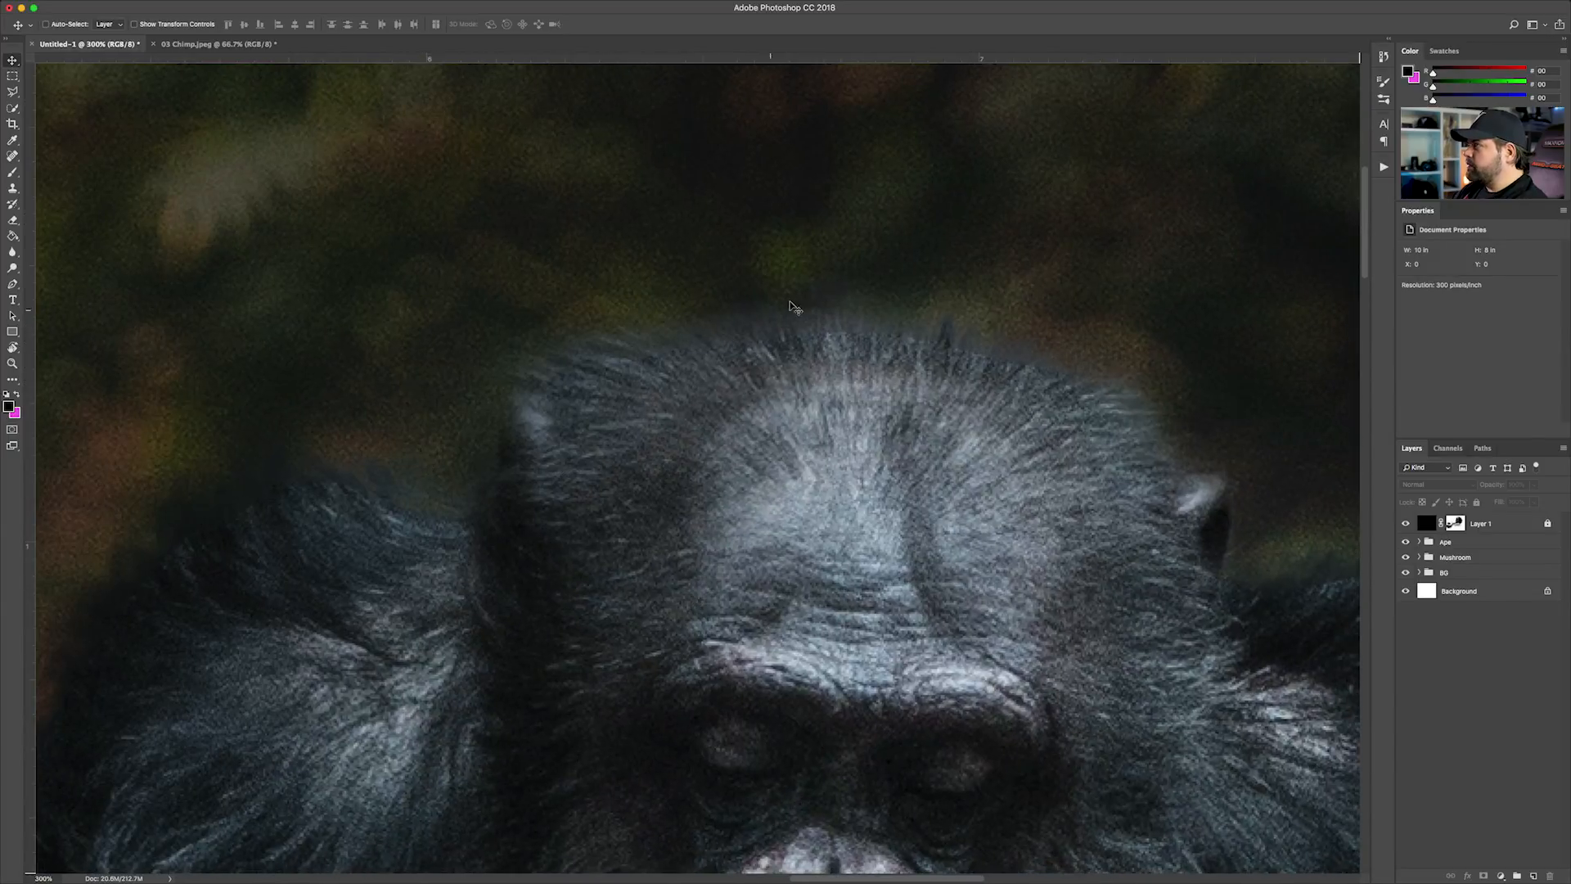
click(1420, 542)
click(1463, 583)
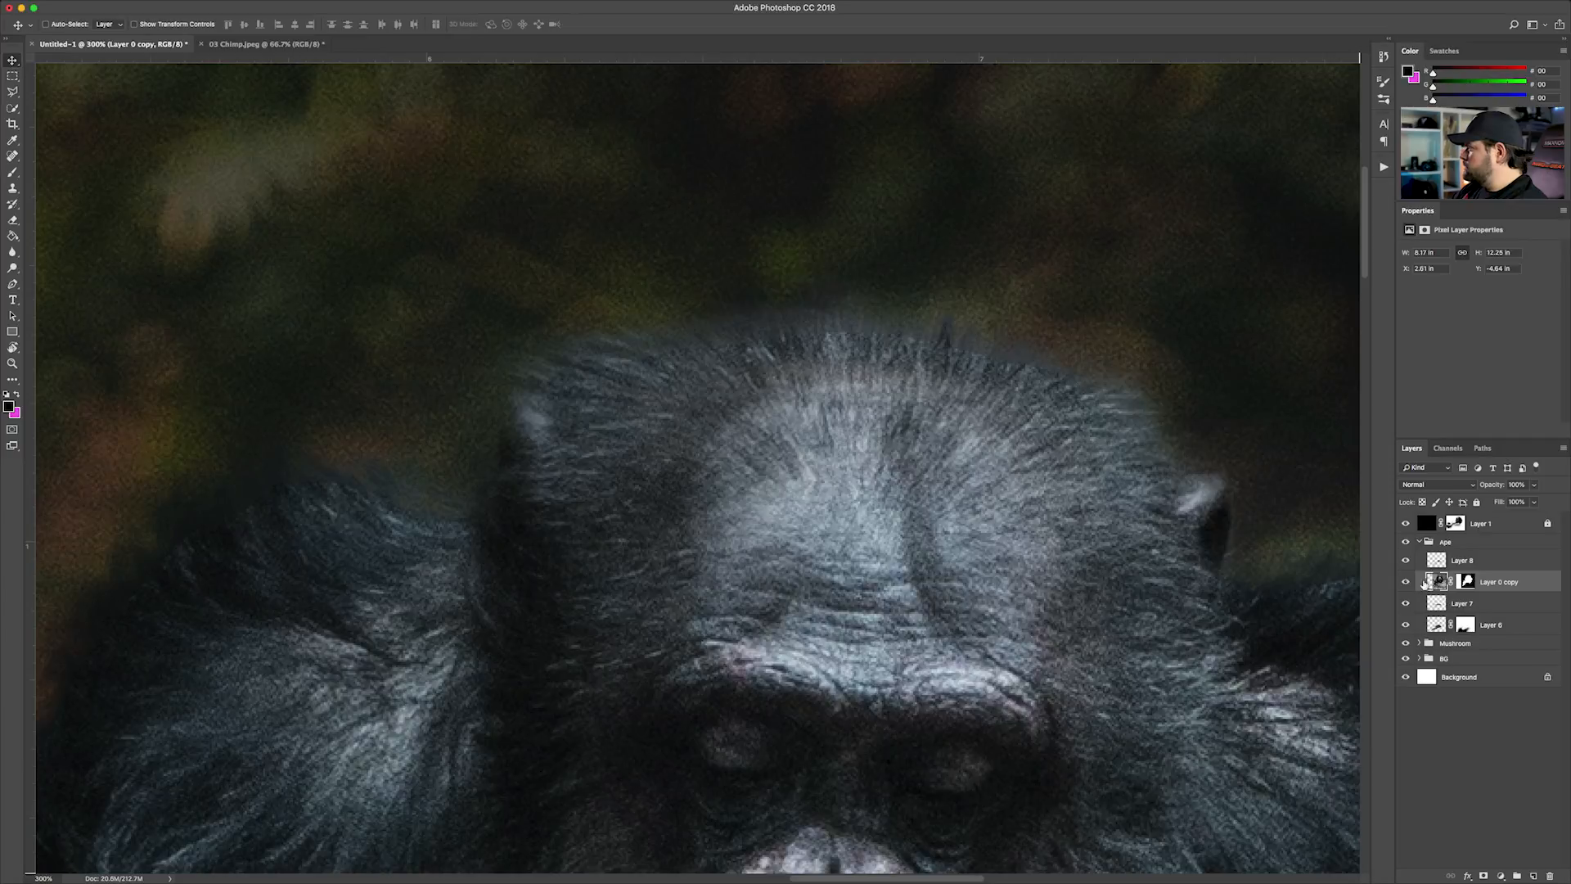
click(10, 266)
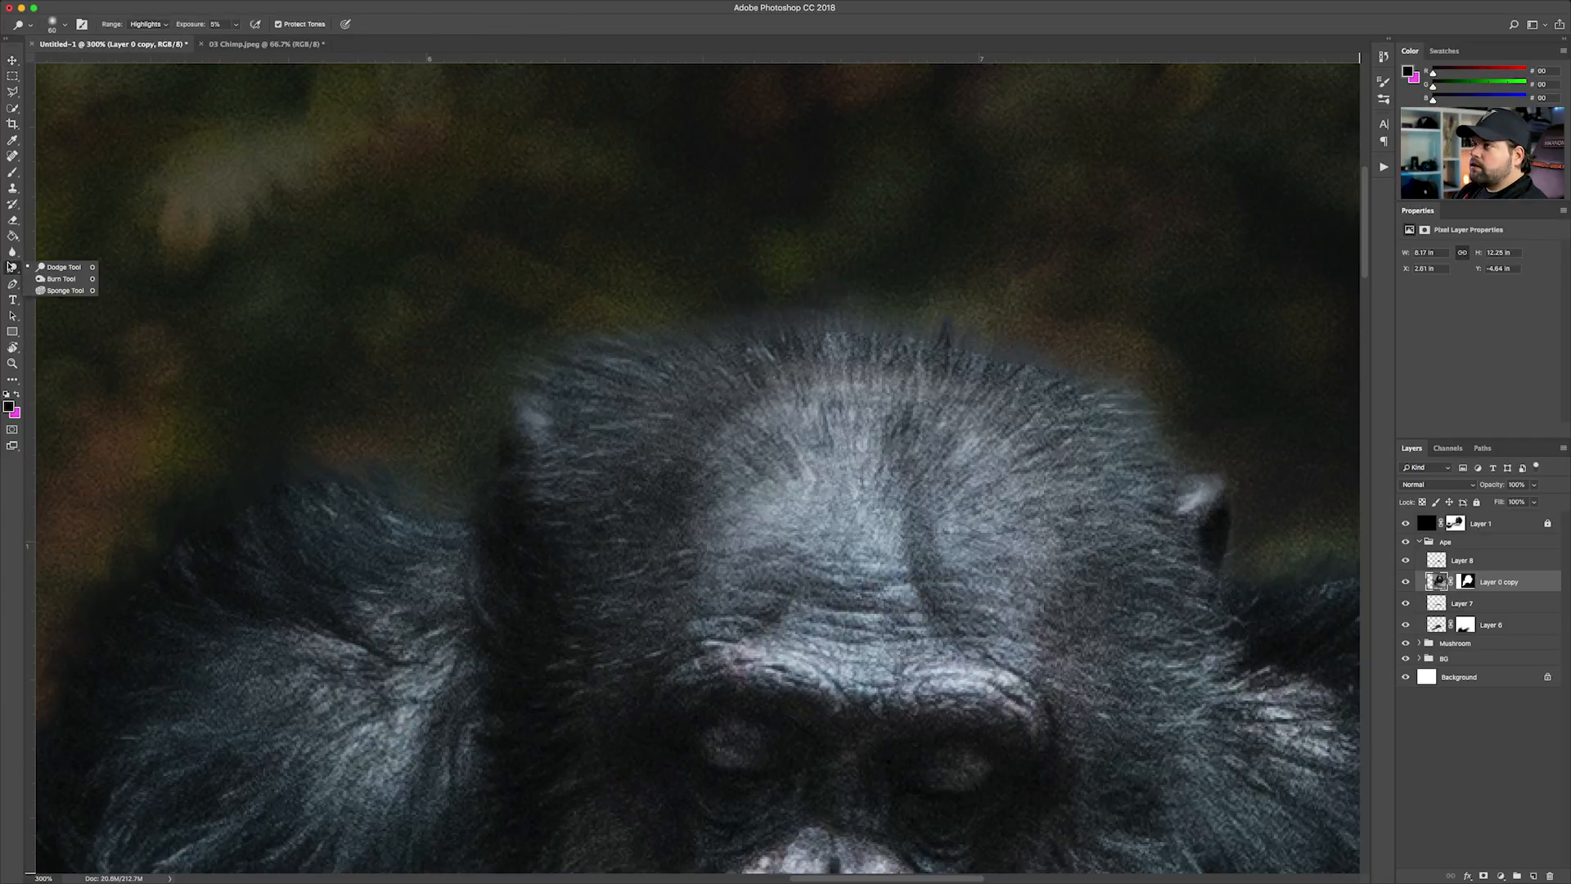
click(57, 282)
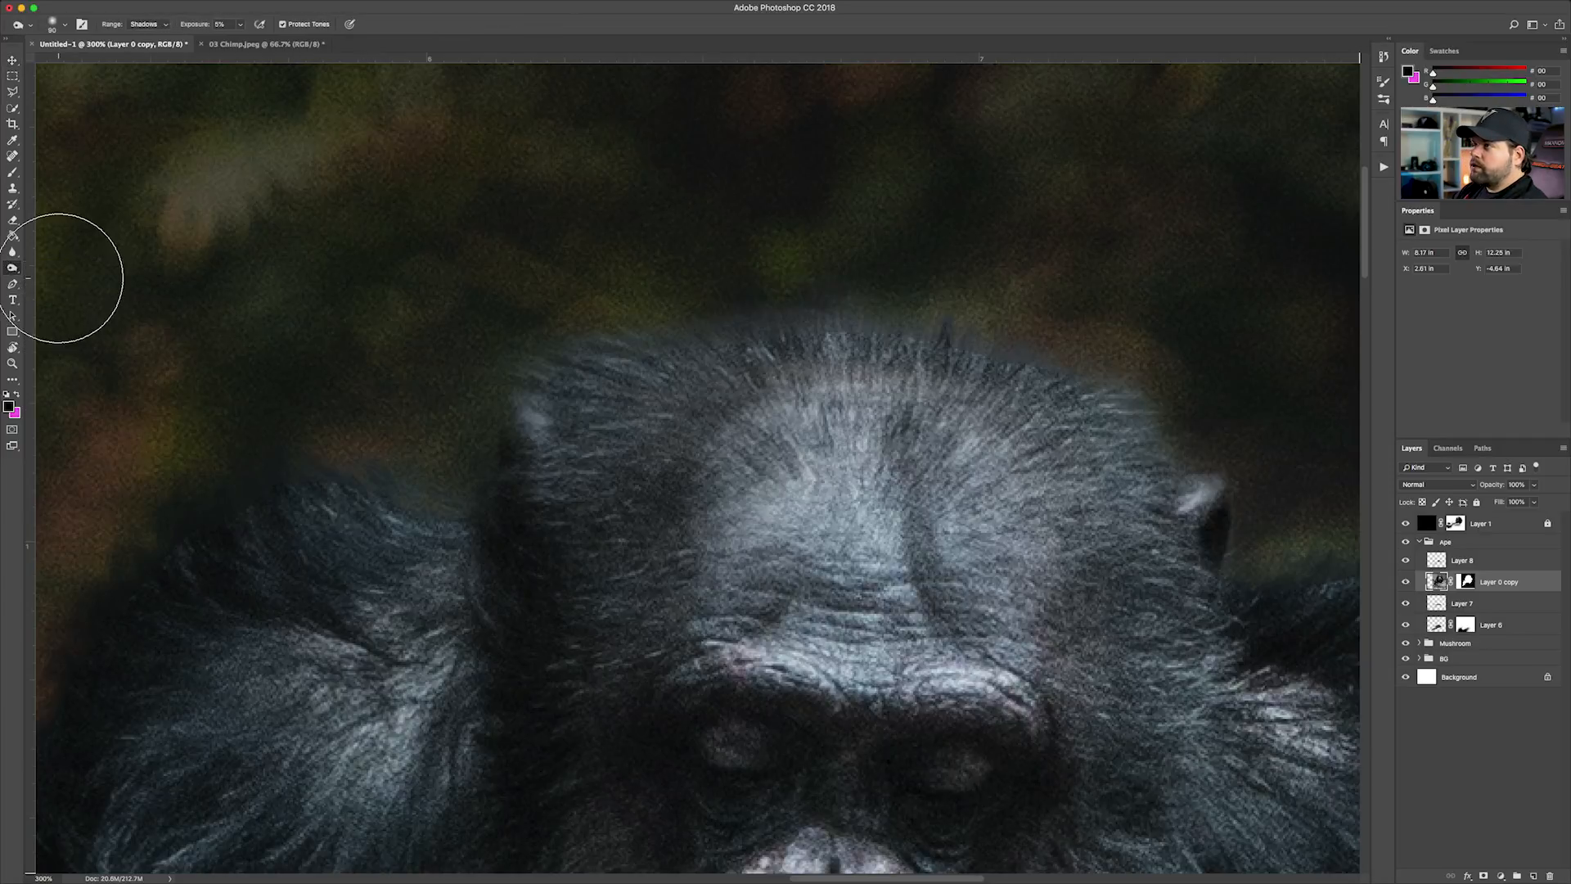
click(1535, 876)
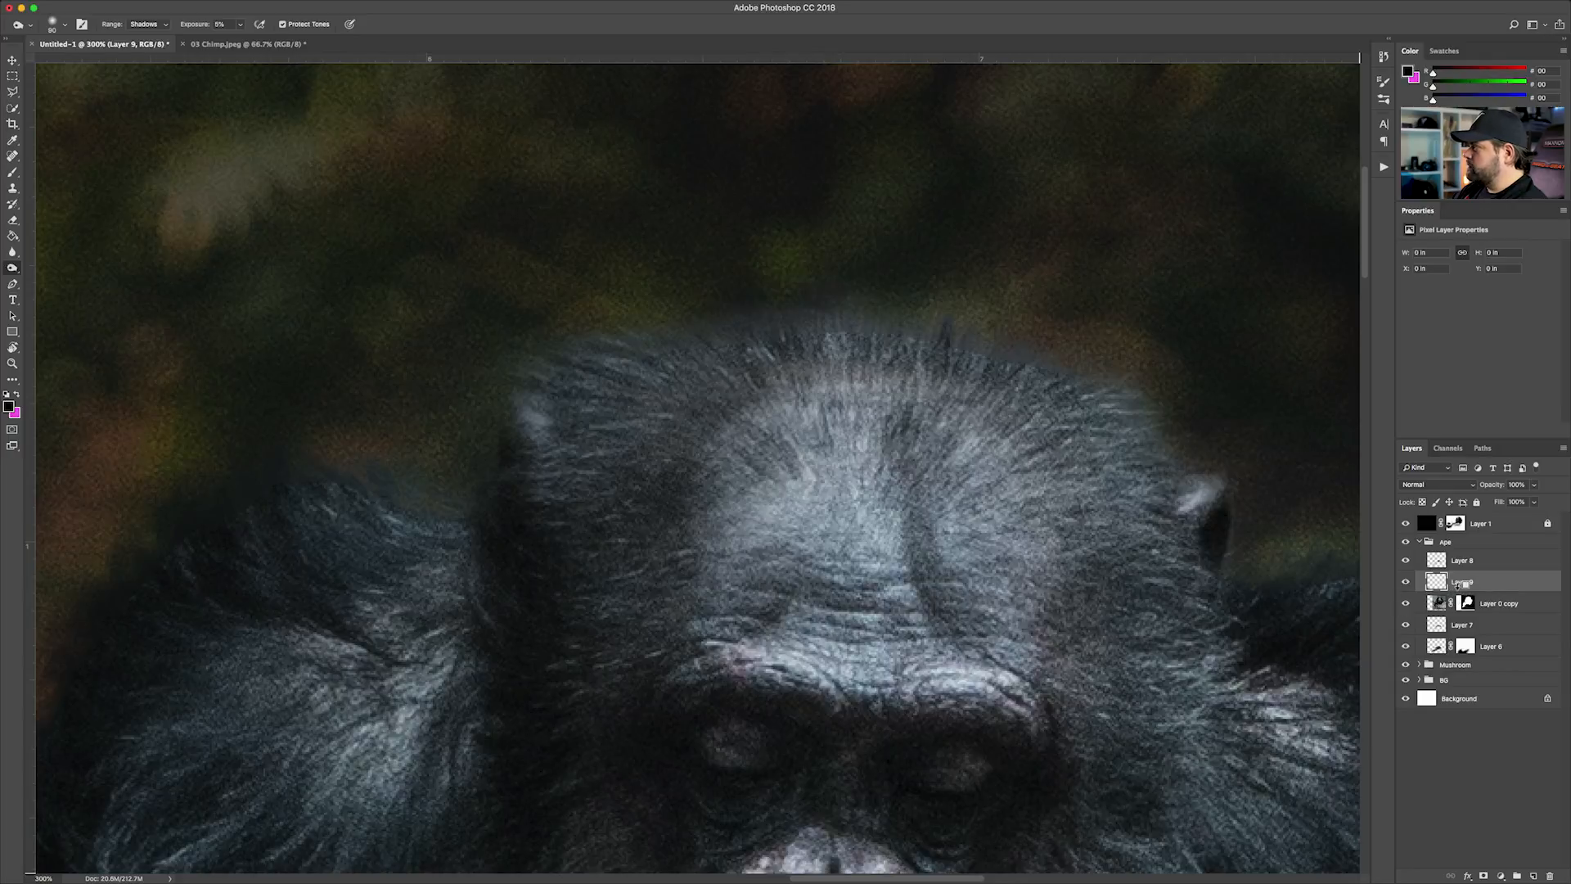
alt+click(1457, 588)
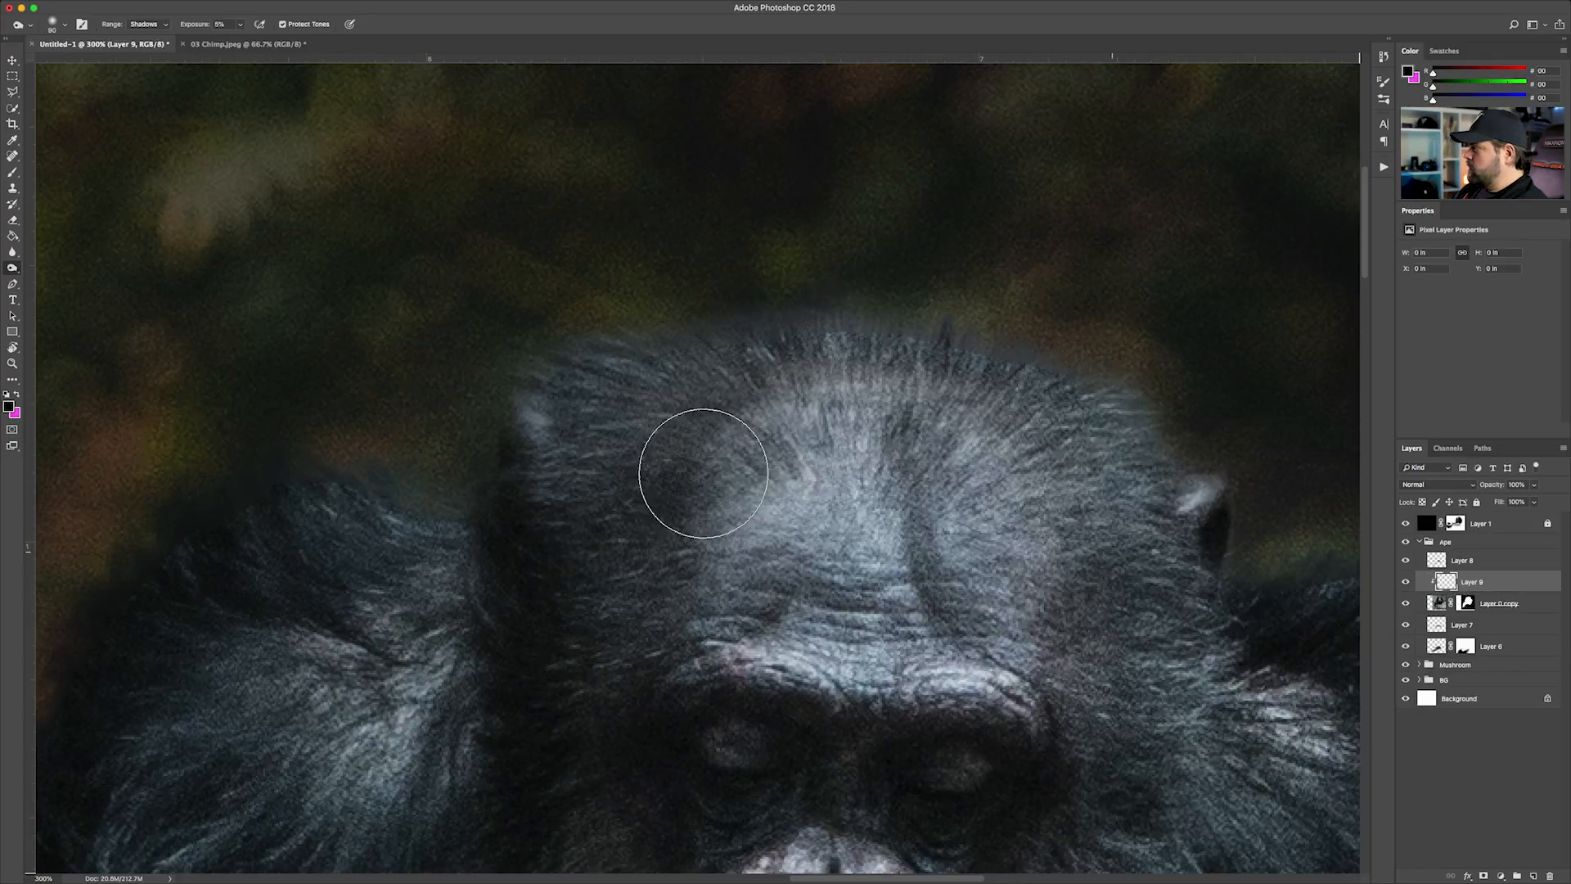
Fill the clipped layer above Layer 0 copy with 50% gray and set its blend mode to Overlay
mouse_move(243, 10)
click(139, 7)
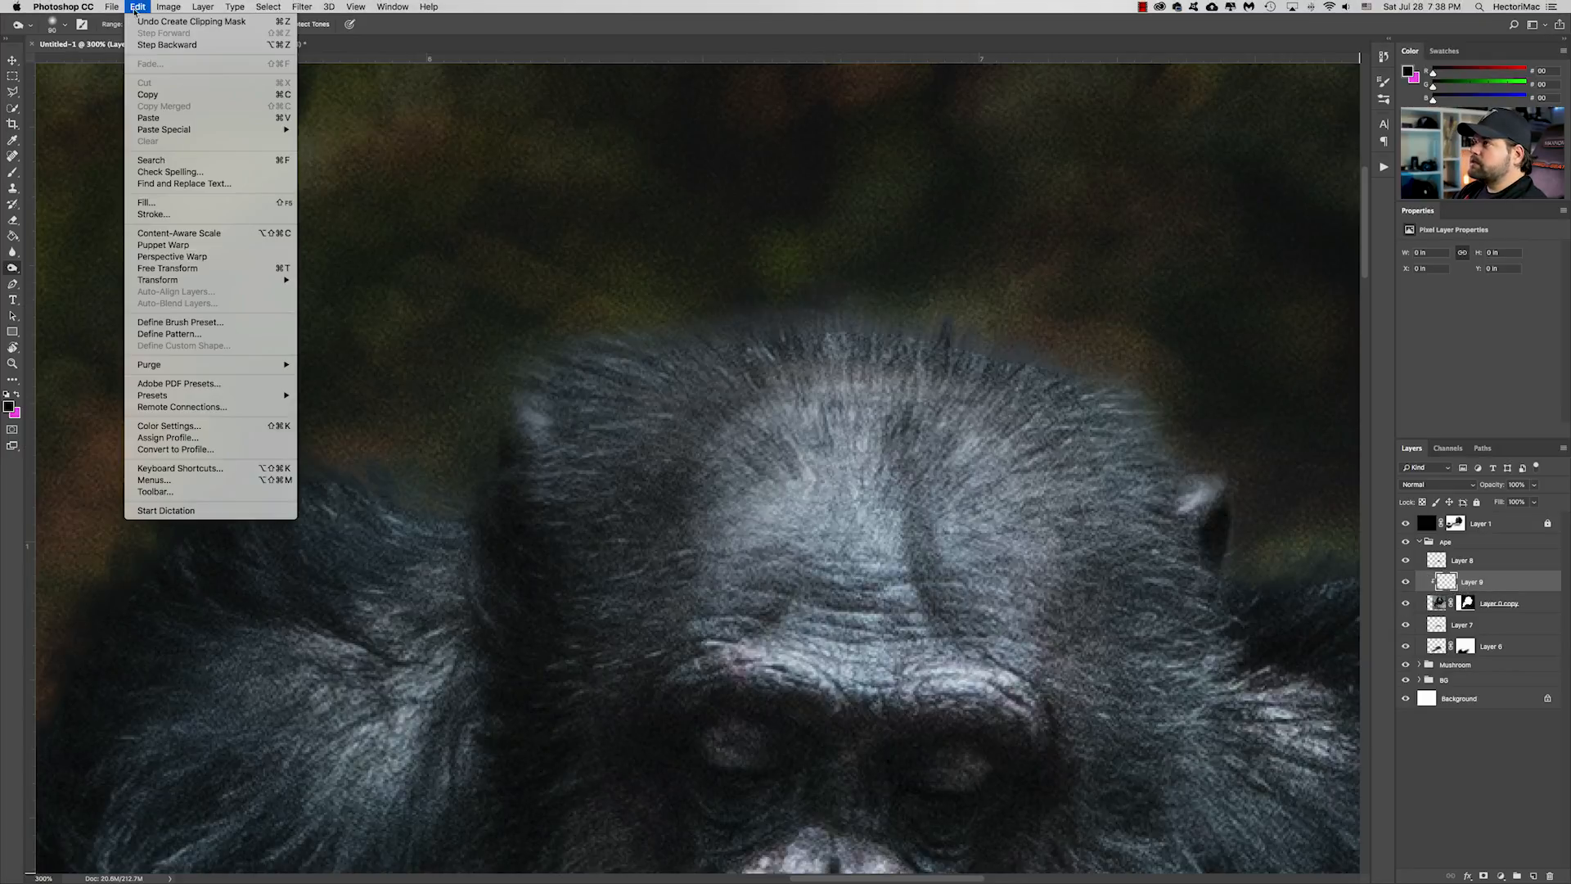
click(198, 206)
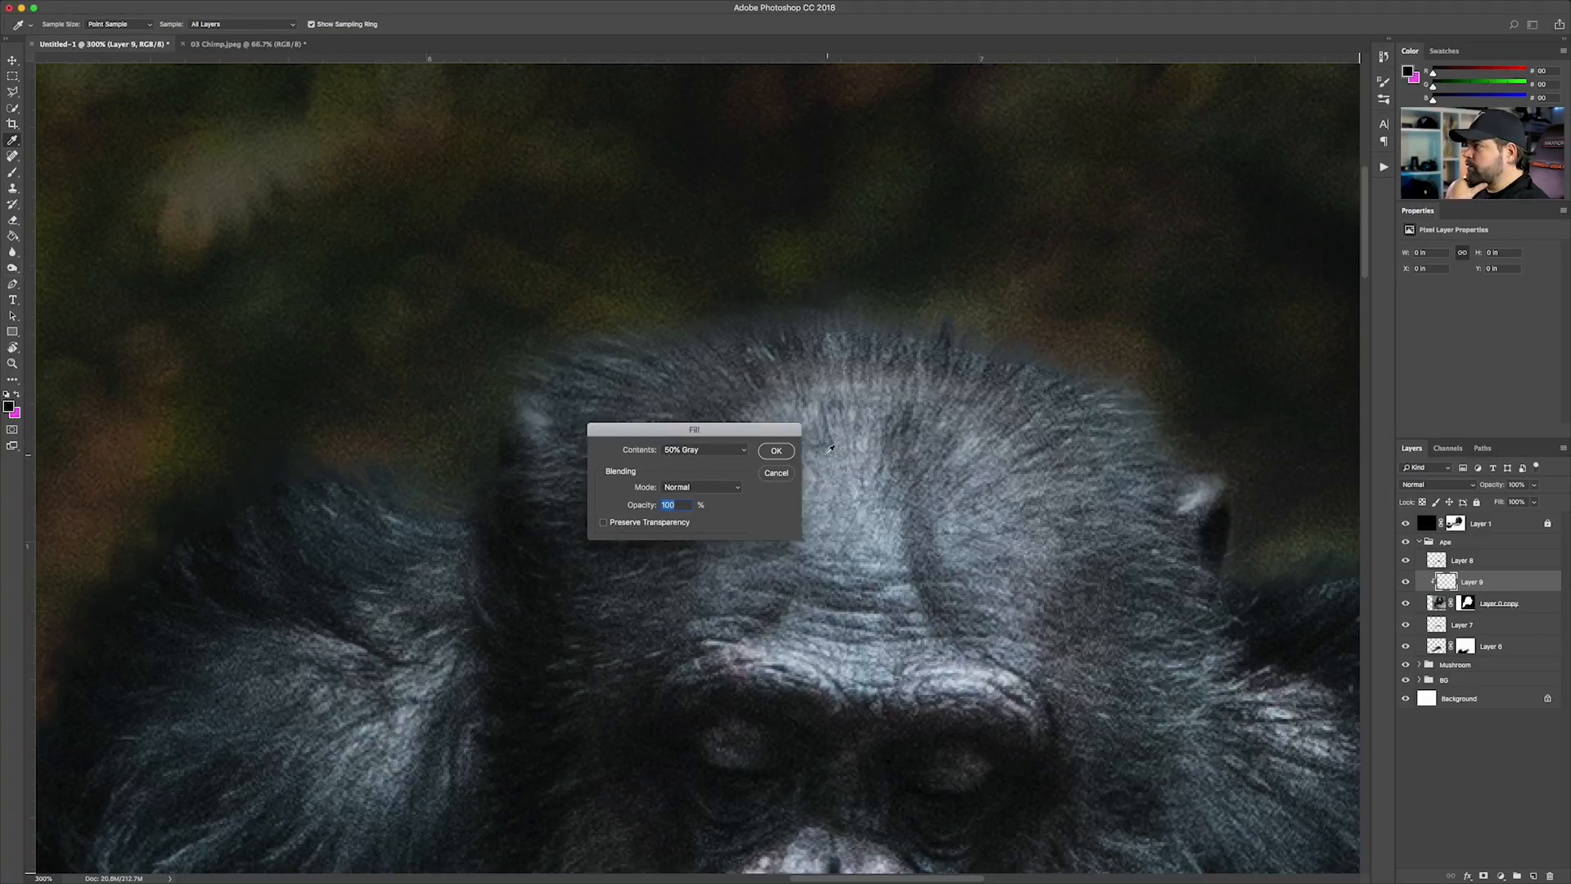
click(776, 451)
key(o)
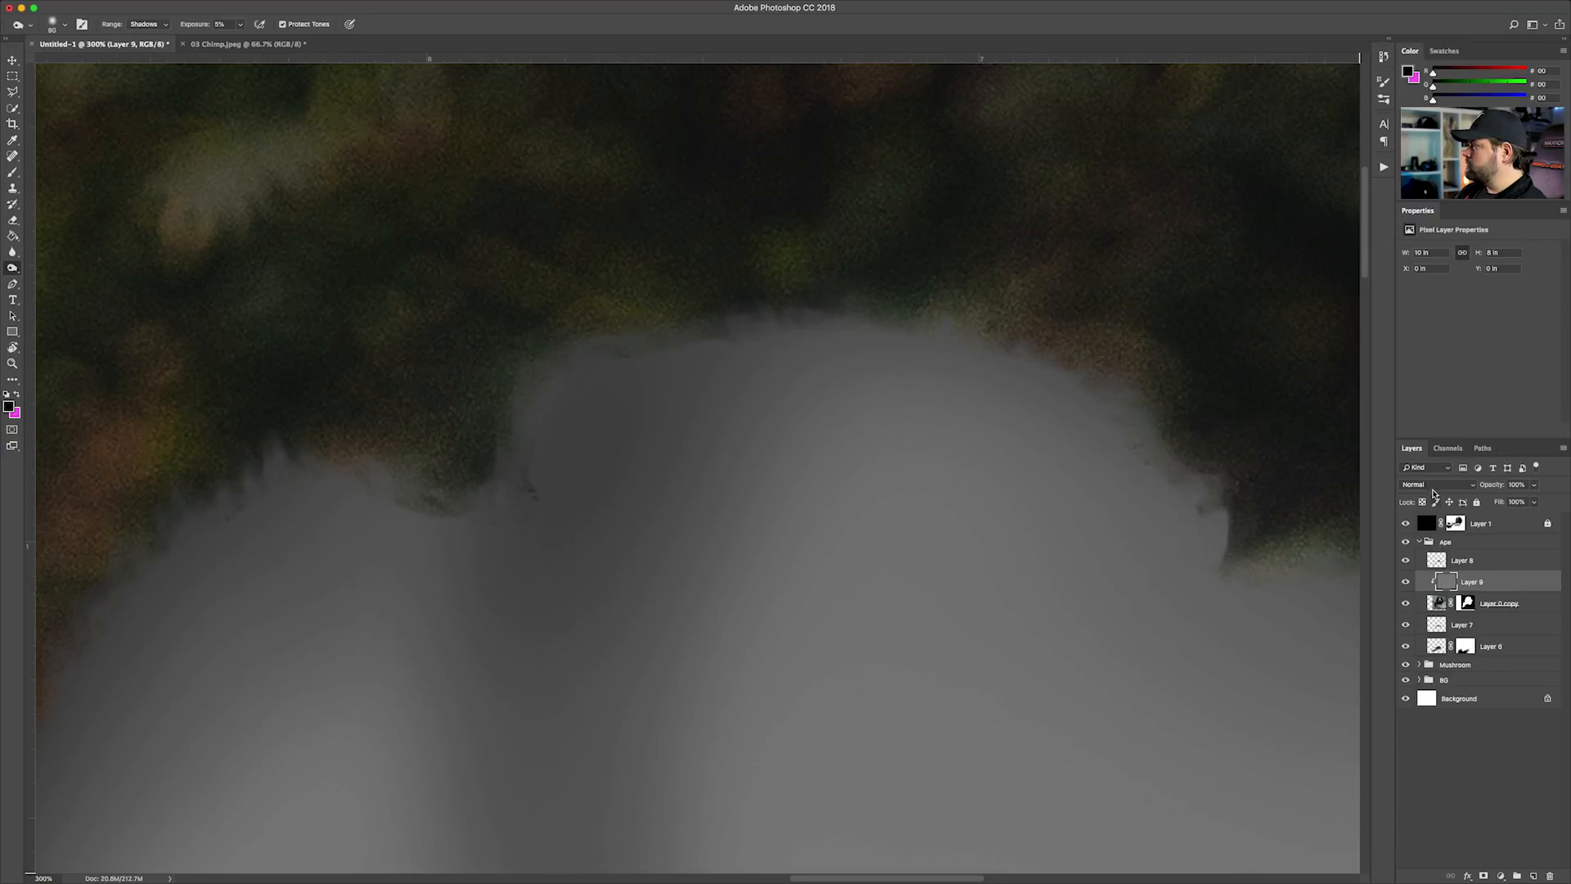
click(1433, 491)
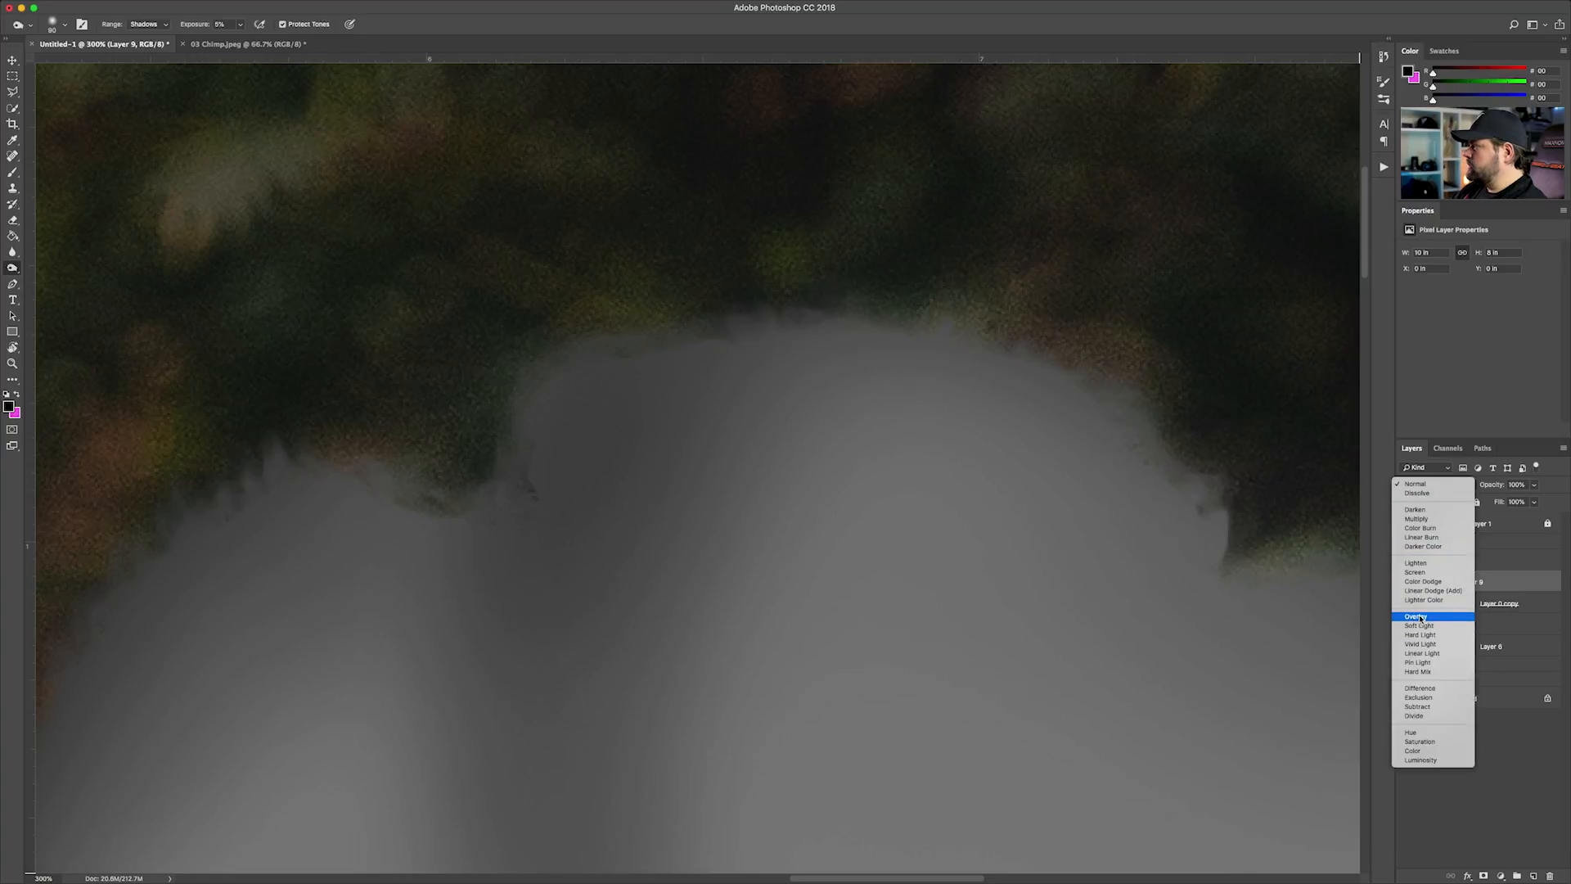
click(1424, 617)
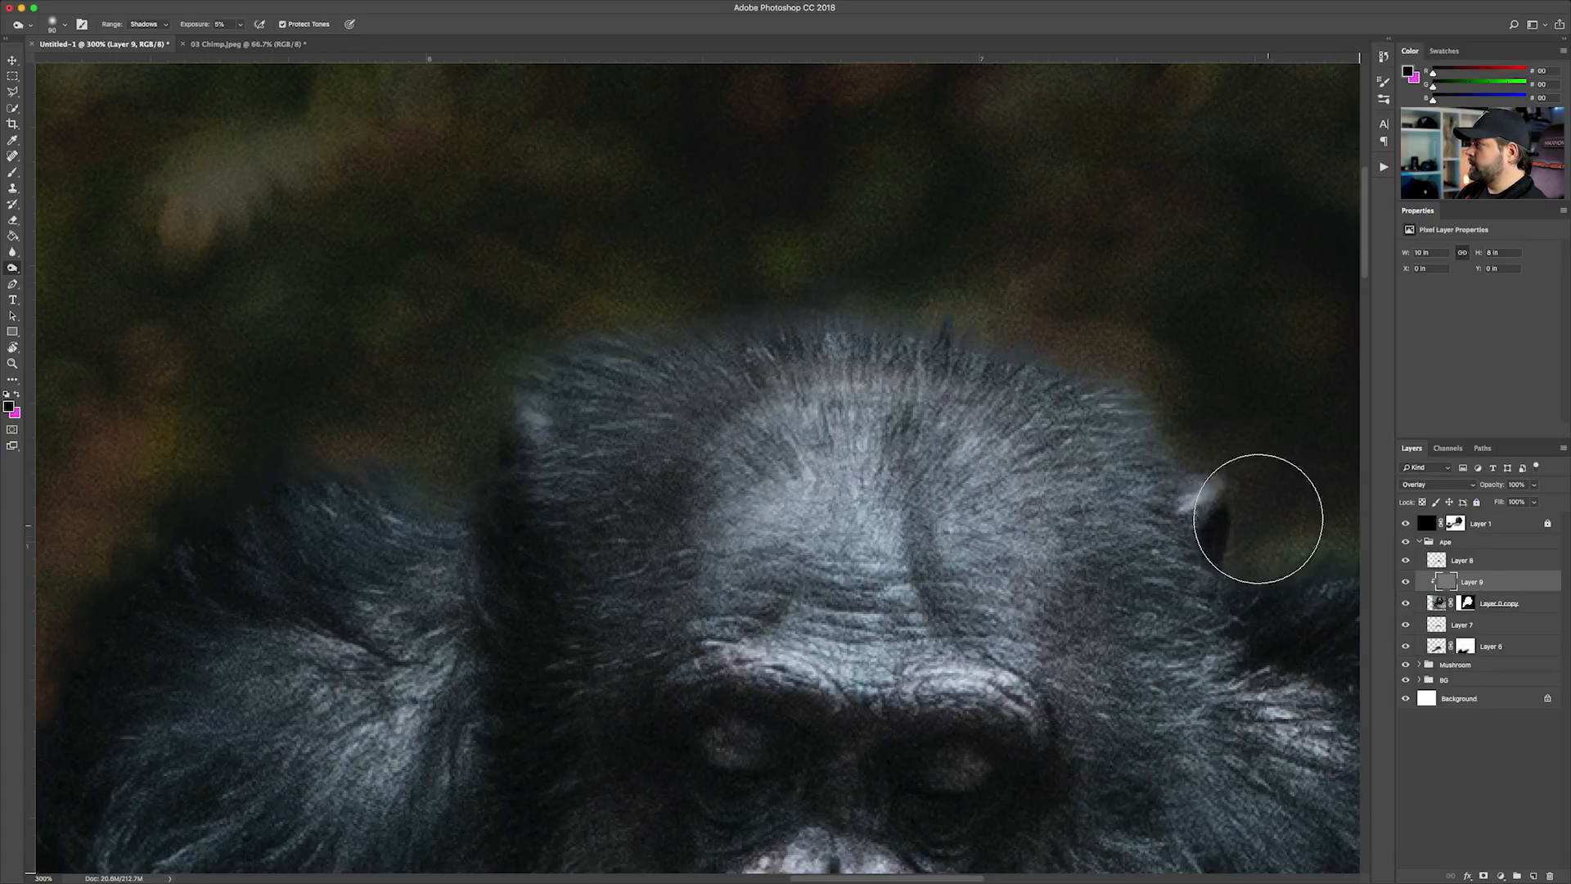
Burn the fur edges around the chimp's head and body on the gray layer with a 70 px brush, Shadows range, 5% exposure
key(bracketleft)
key(bracketleft)
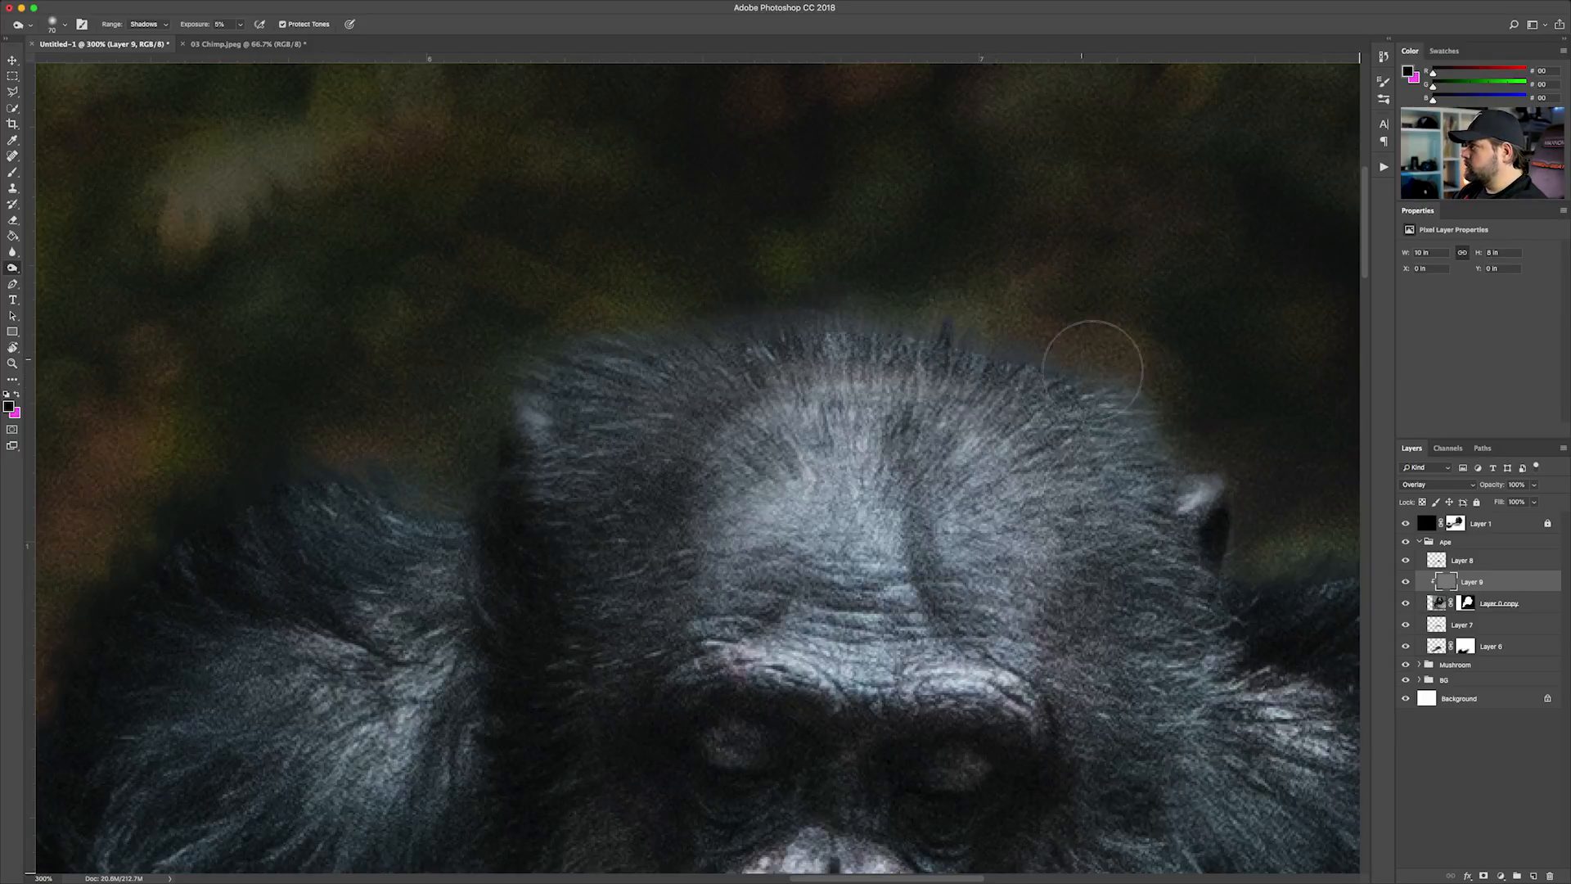
key(super+minus)
key(super+minus)
key(super+minus)
key(super+equal)
key(super+equal)
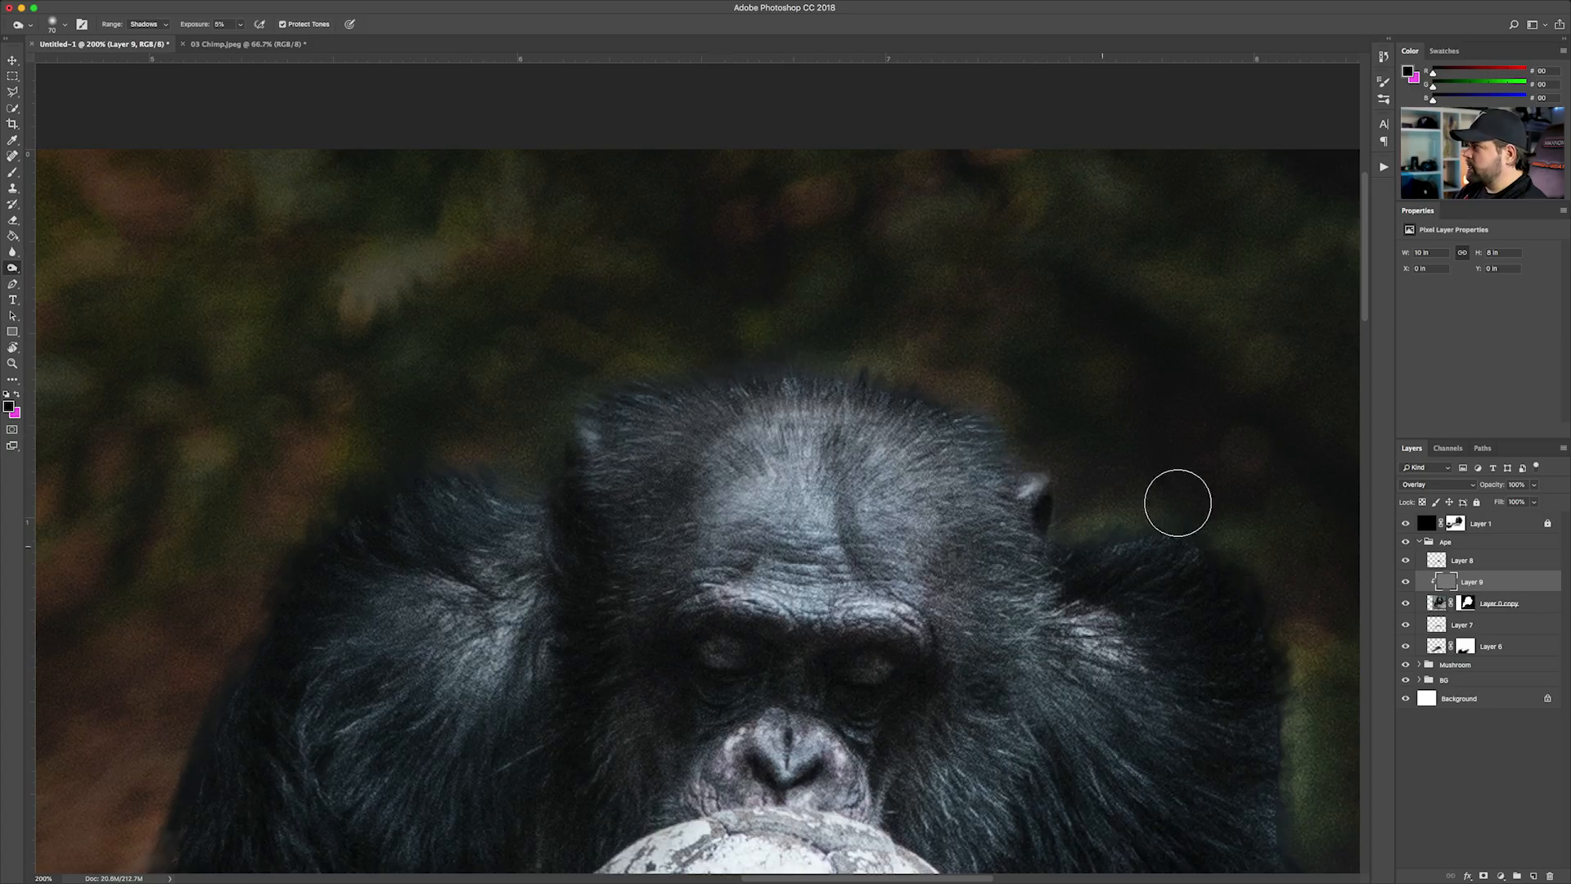
drag(195, 644, 433, 219)
scroll(431, 216, down, 10)
scroll(386, 614, right, 15)
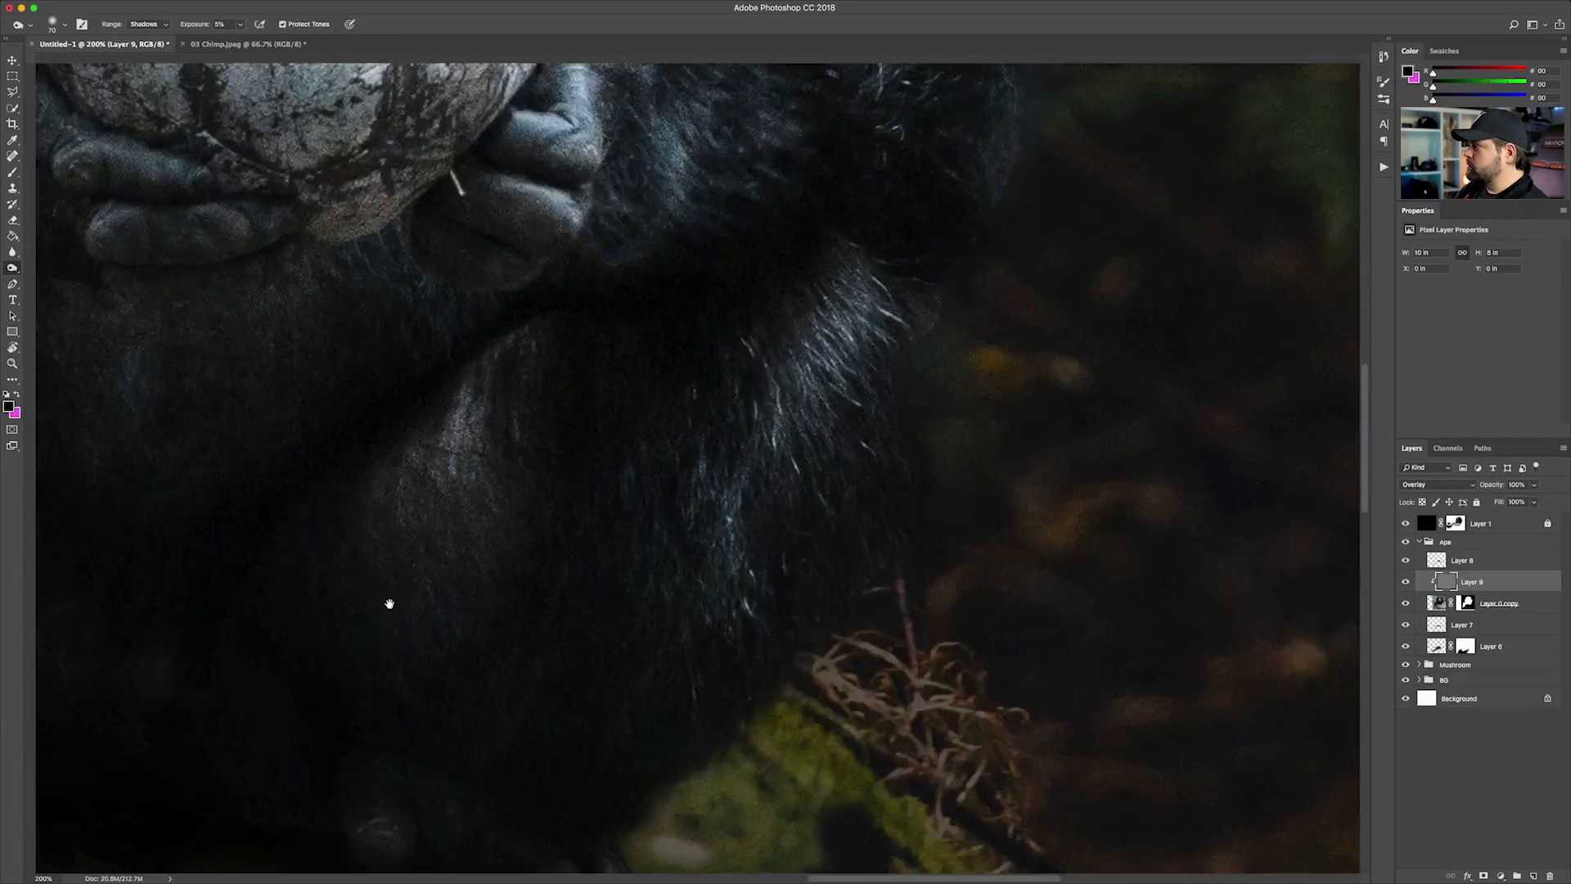
scroll(789, 193, up, 10)
scroll(485, 191, up, 5)
scroll(485, 191, left, 5)
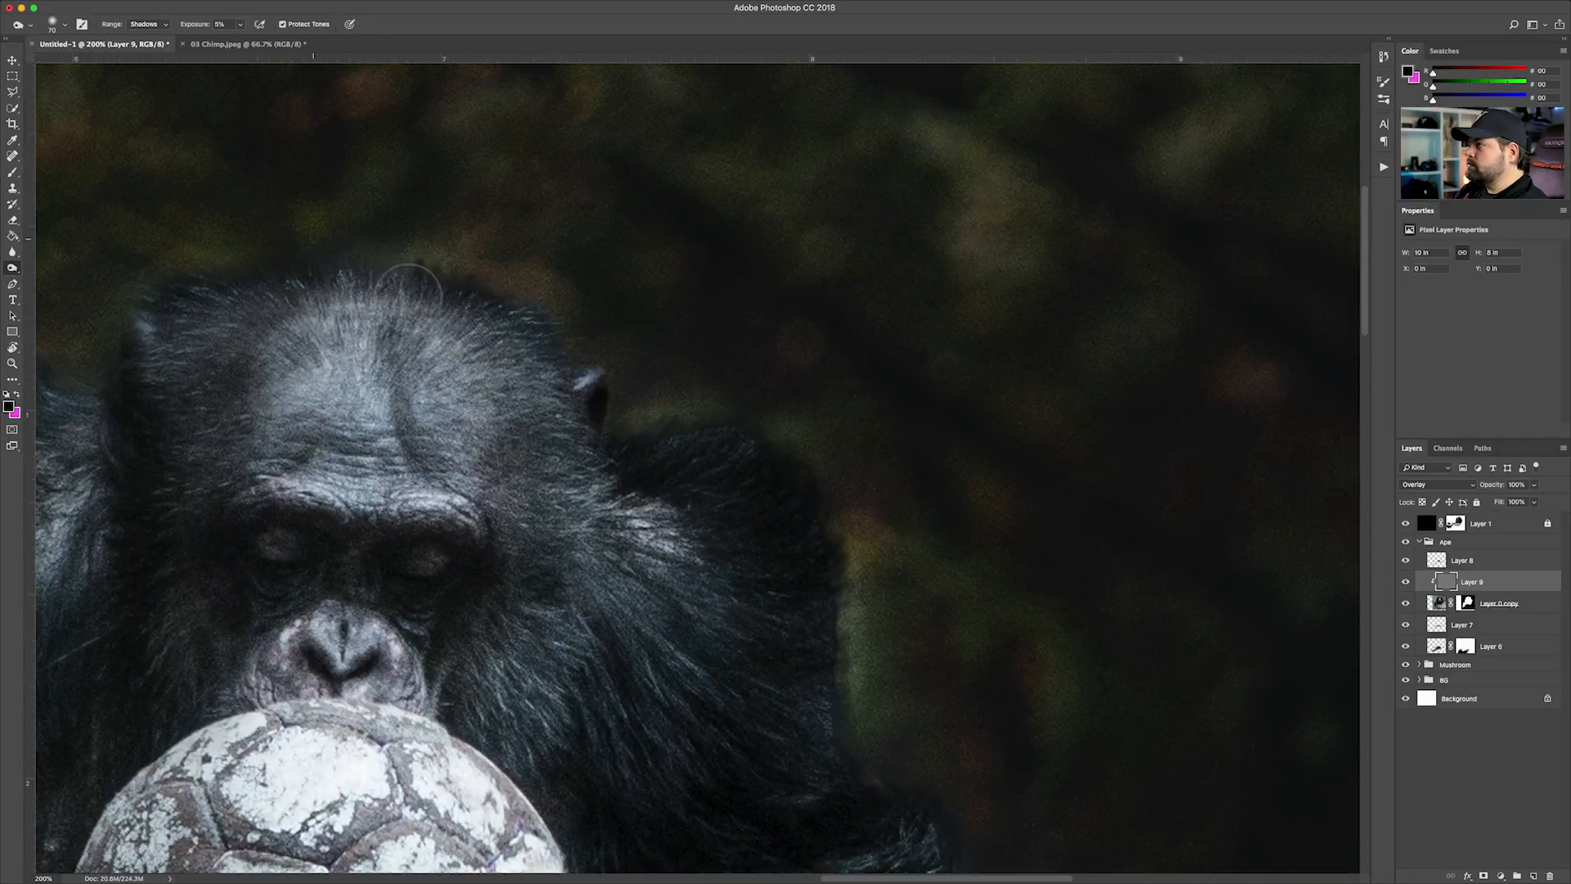
key(super+minus)
key(super+minus)
key(super+minus)
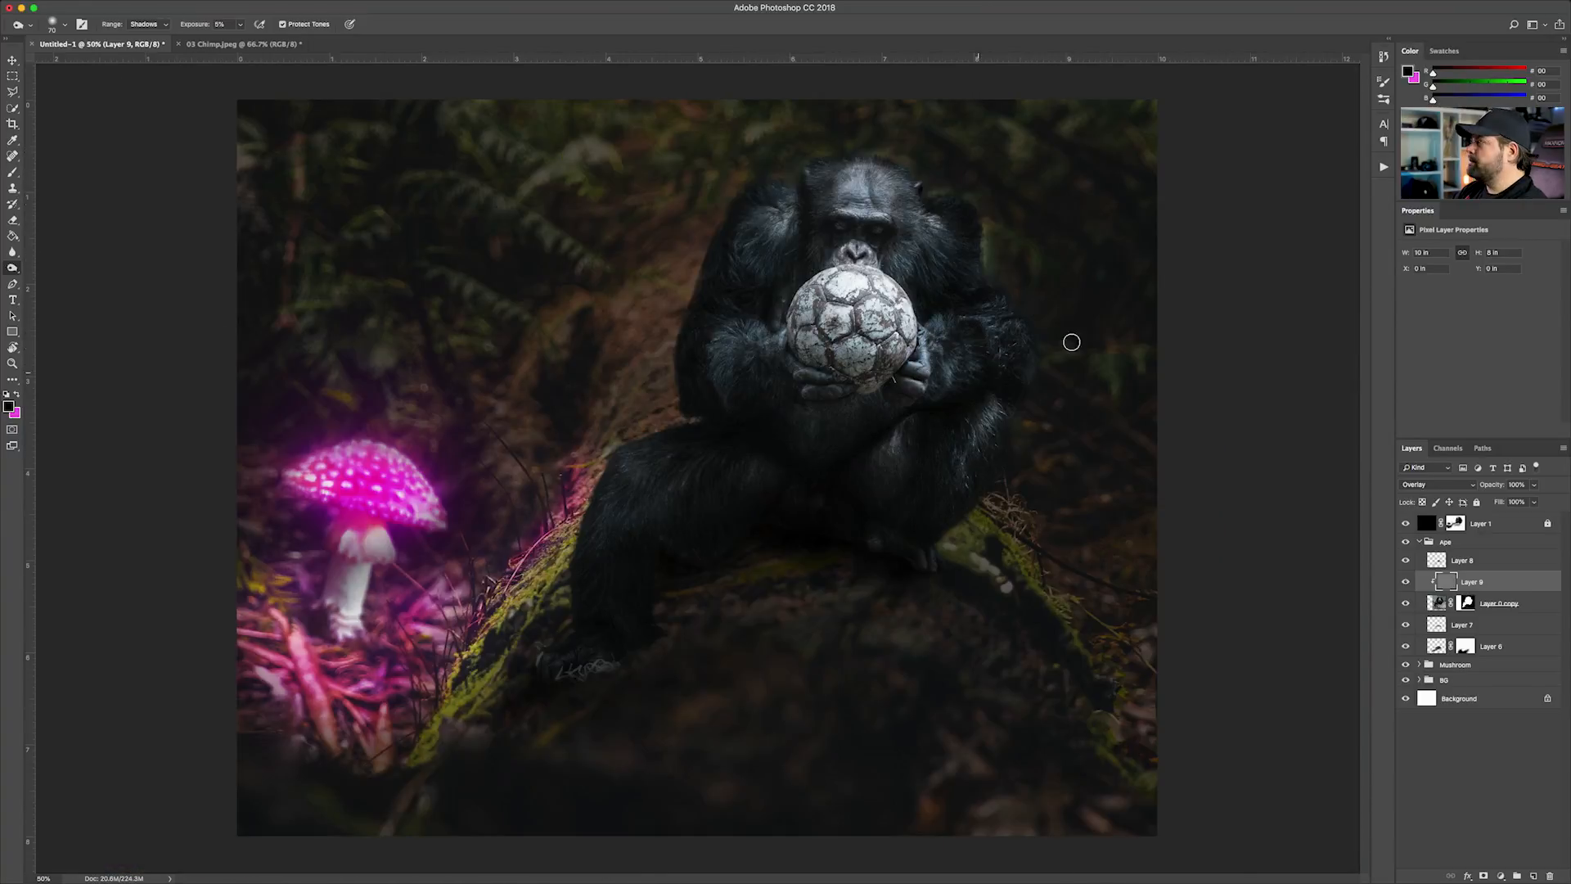
Link the chimp layers from Layer 8 down to Layer 6 and collapse the Ape group
click(13, 61)
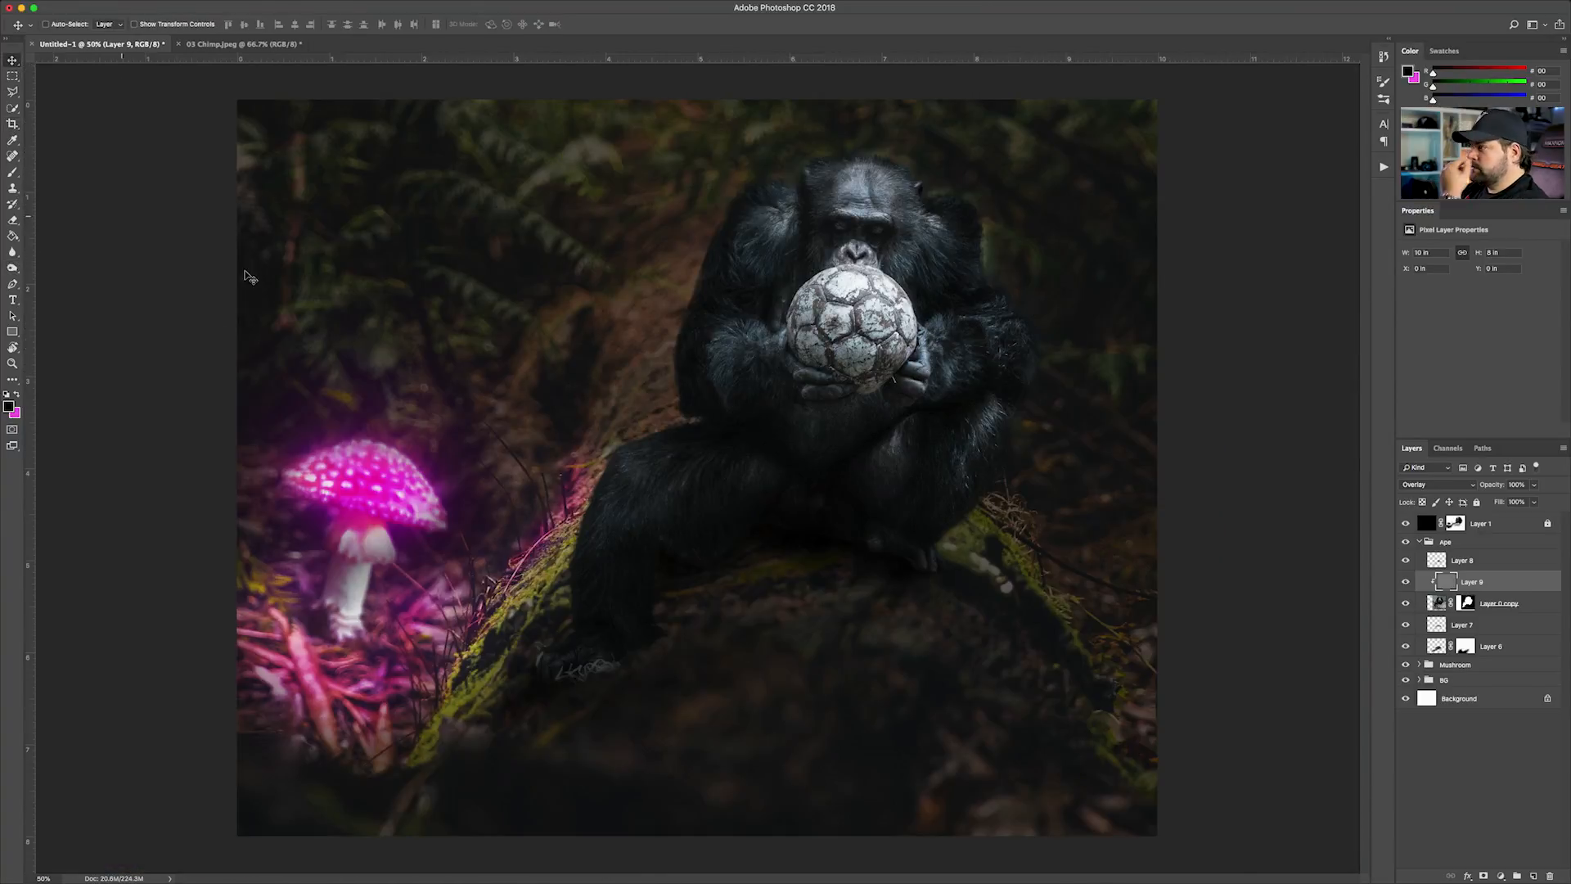
click(1463, 565)
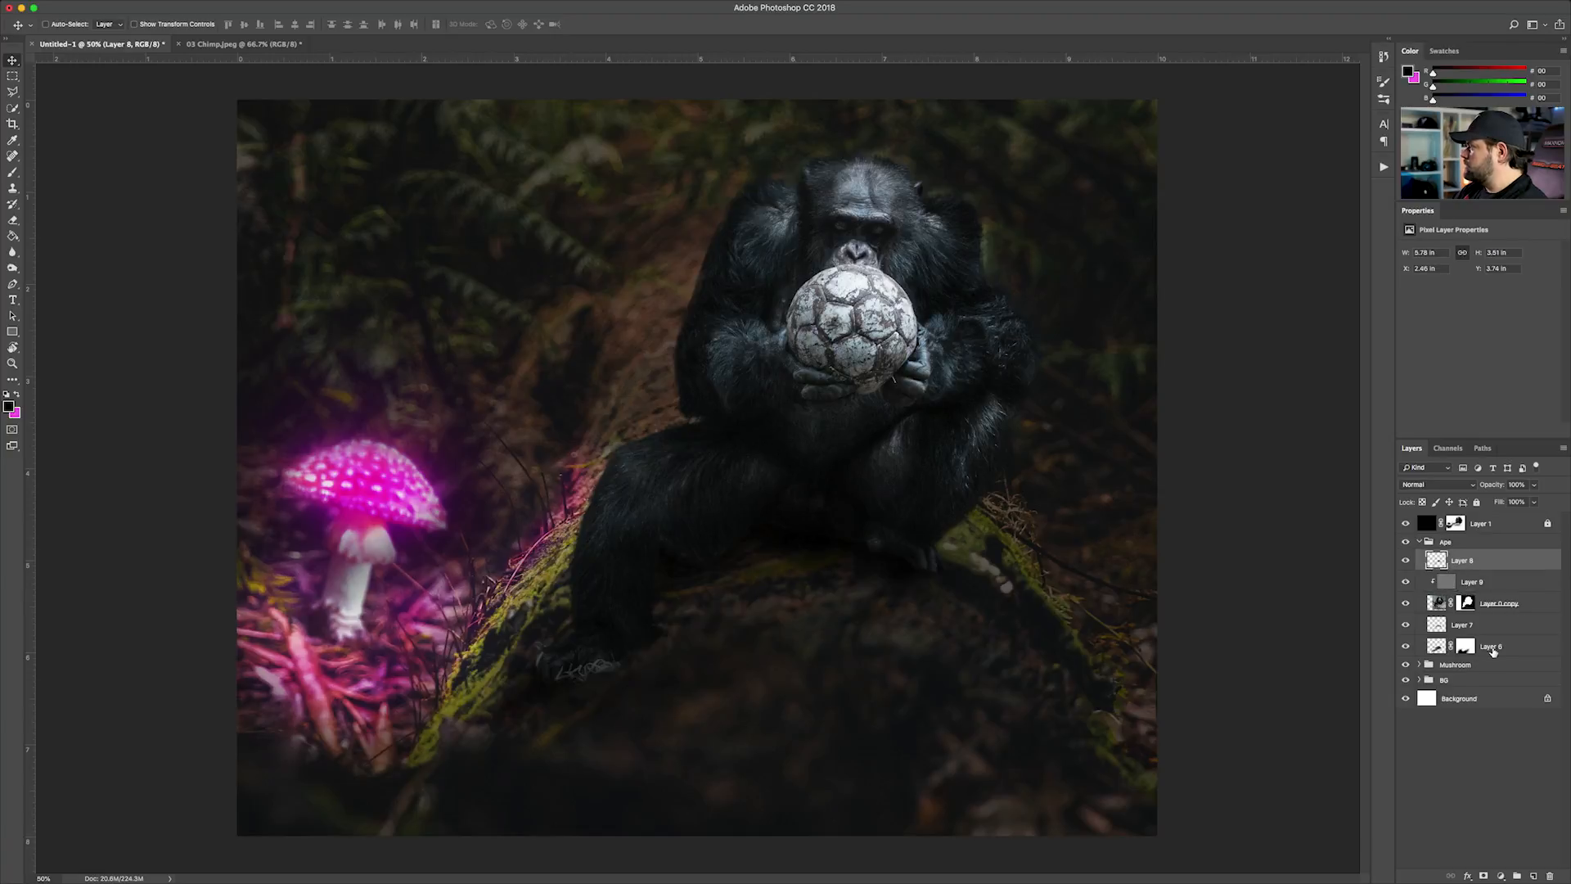
shift+click(1494, 651)
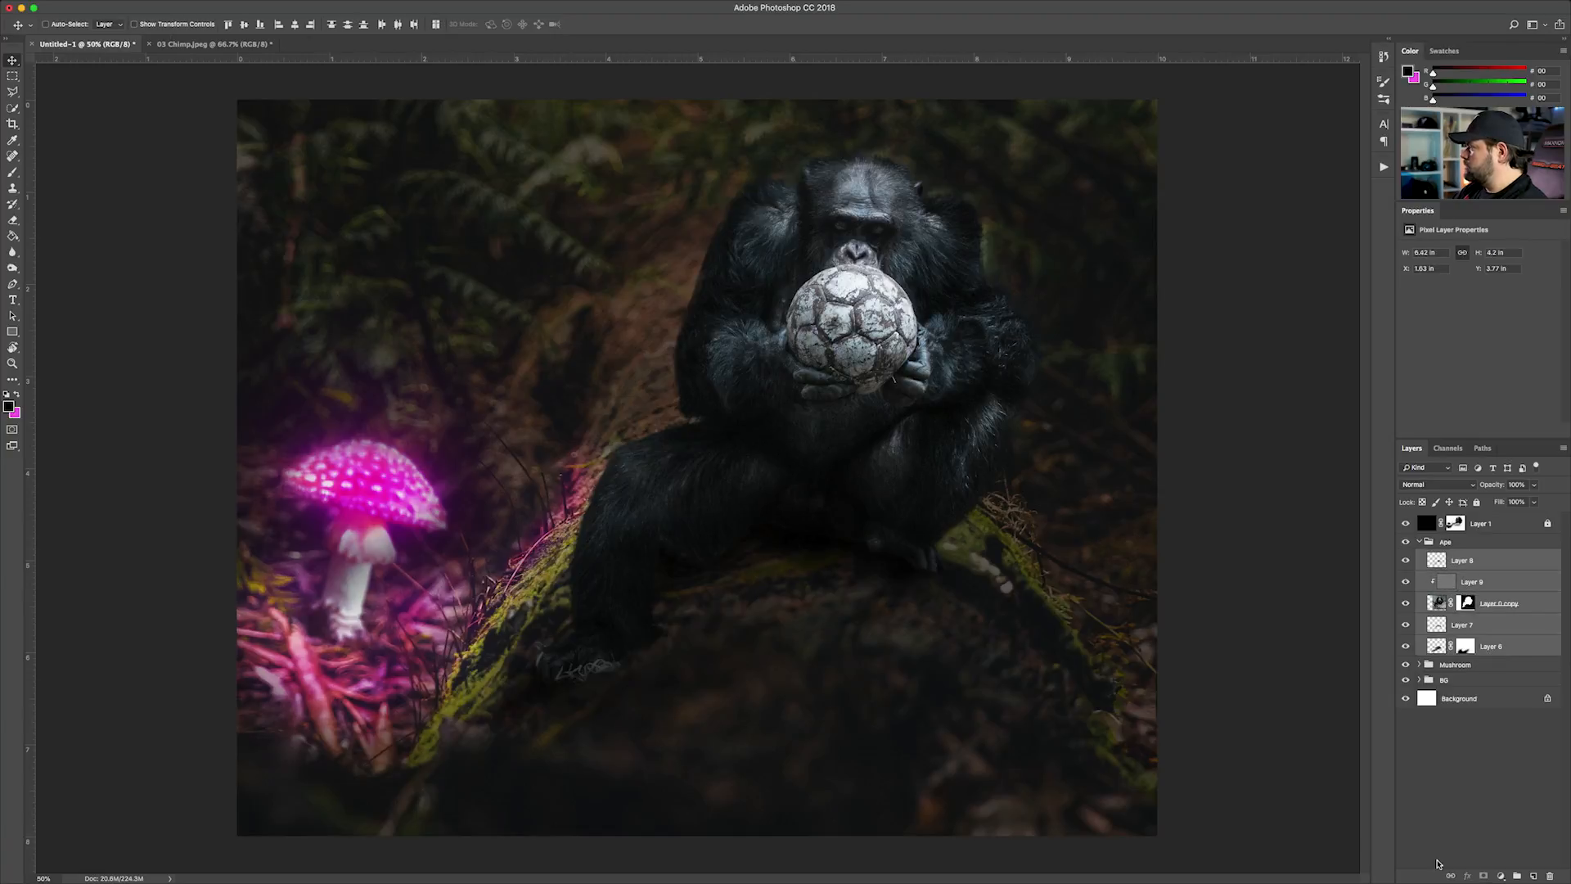
click(1420, 541)
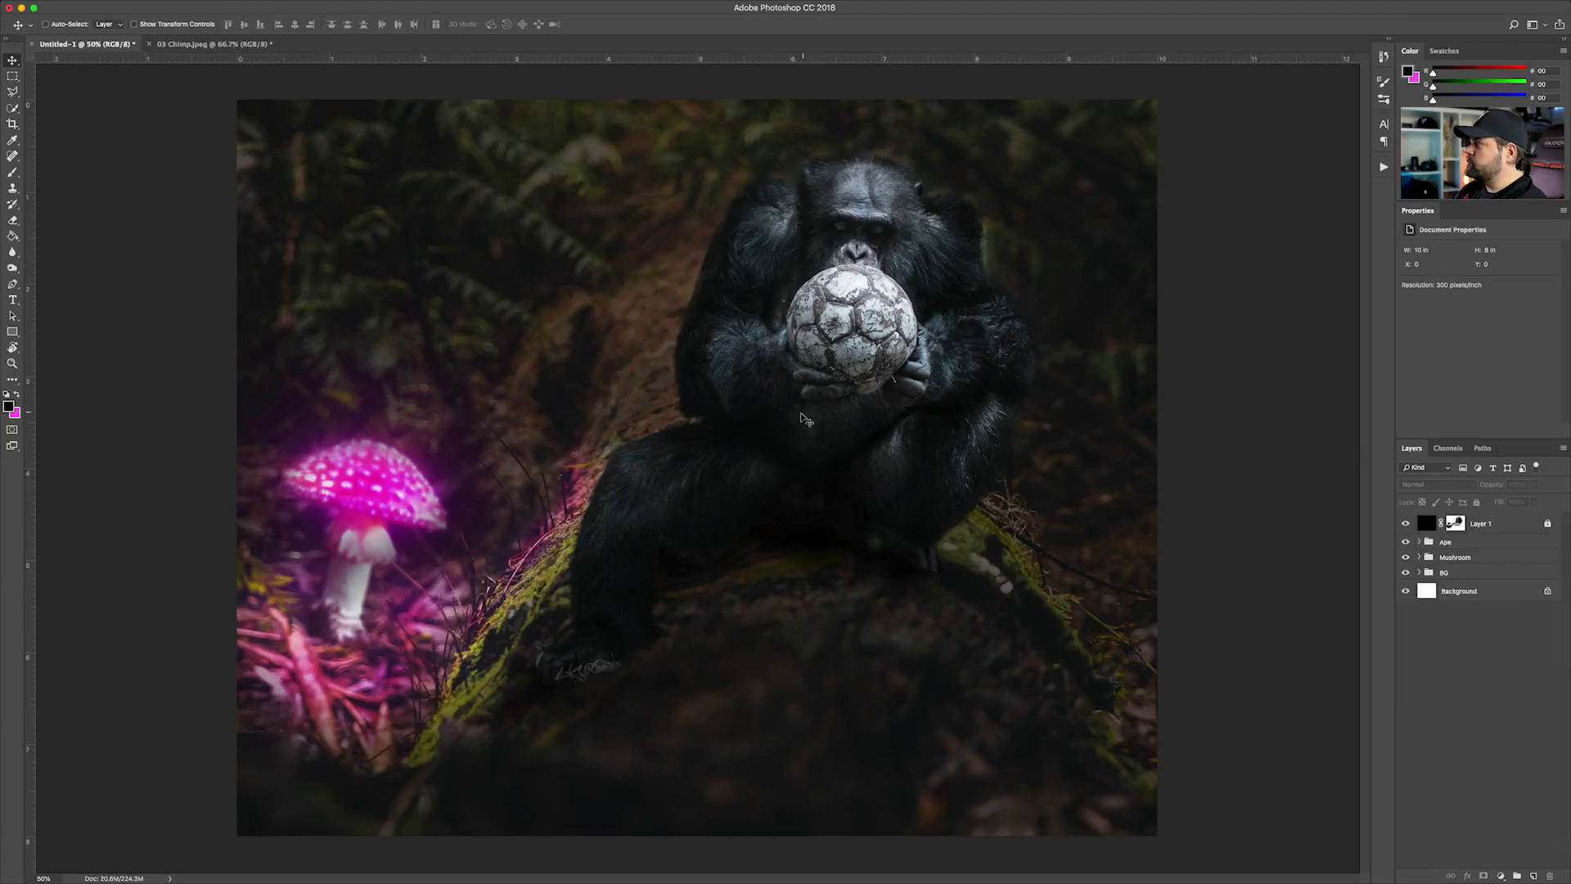
Add an empty layer in the Ape group and place it below Layer 8, clipped to the chimp
click(1419, 542)
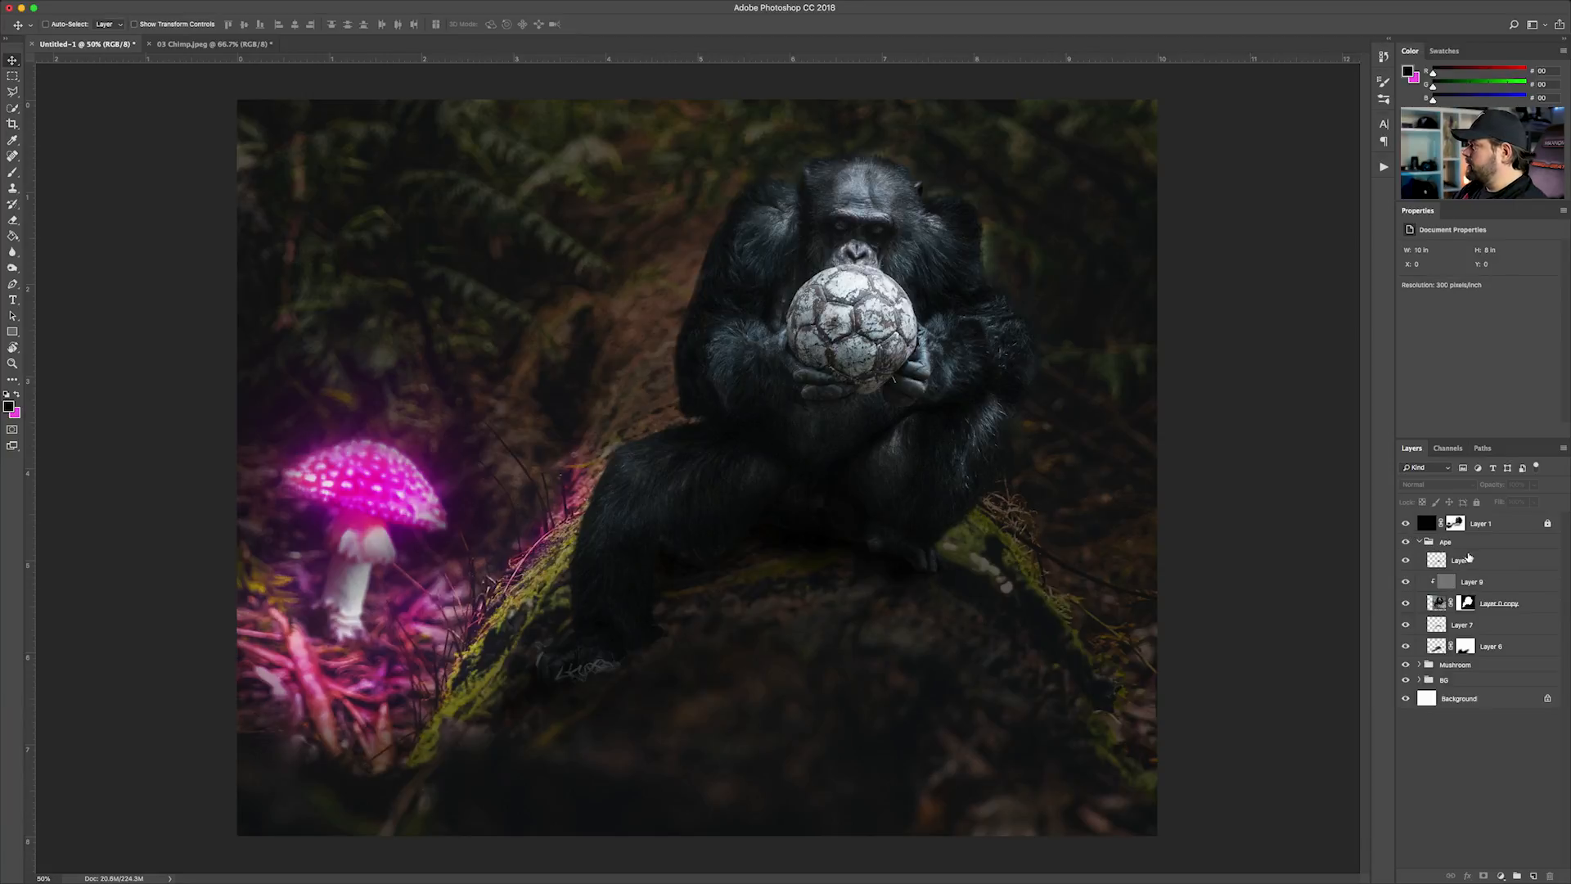
click(1464, 561)
click(1534, 875)
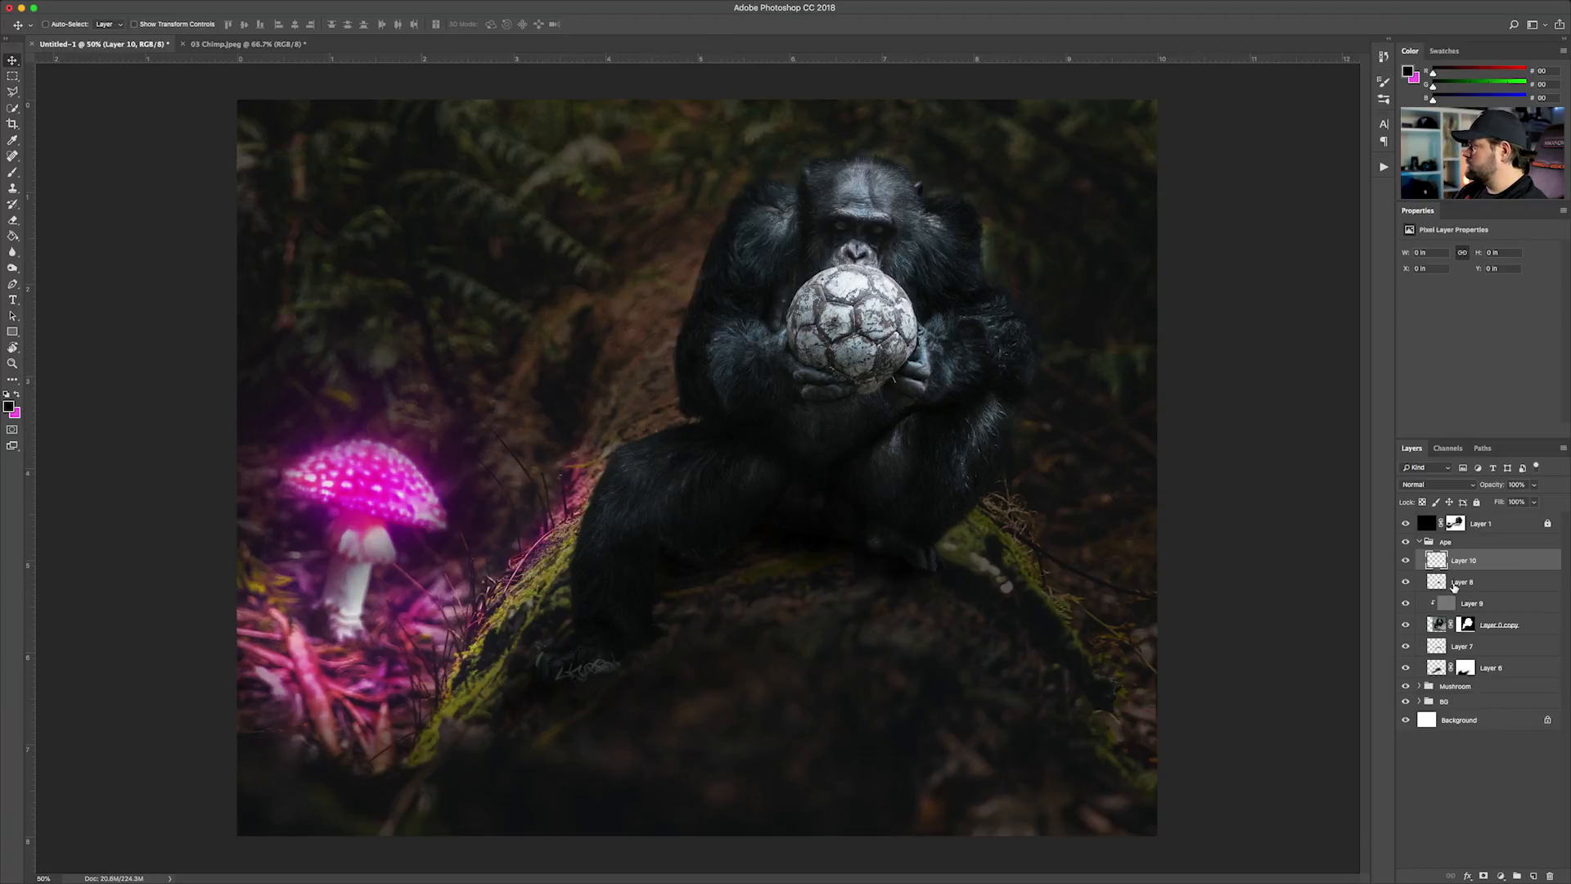
drag(1471, 562, 1465, 585)
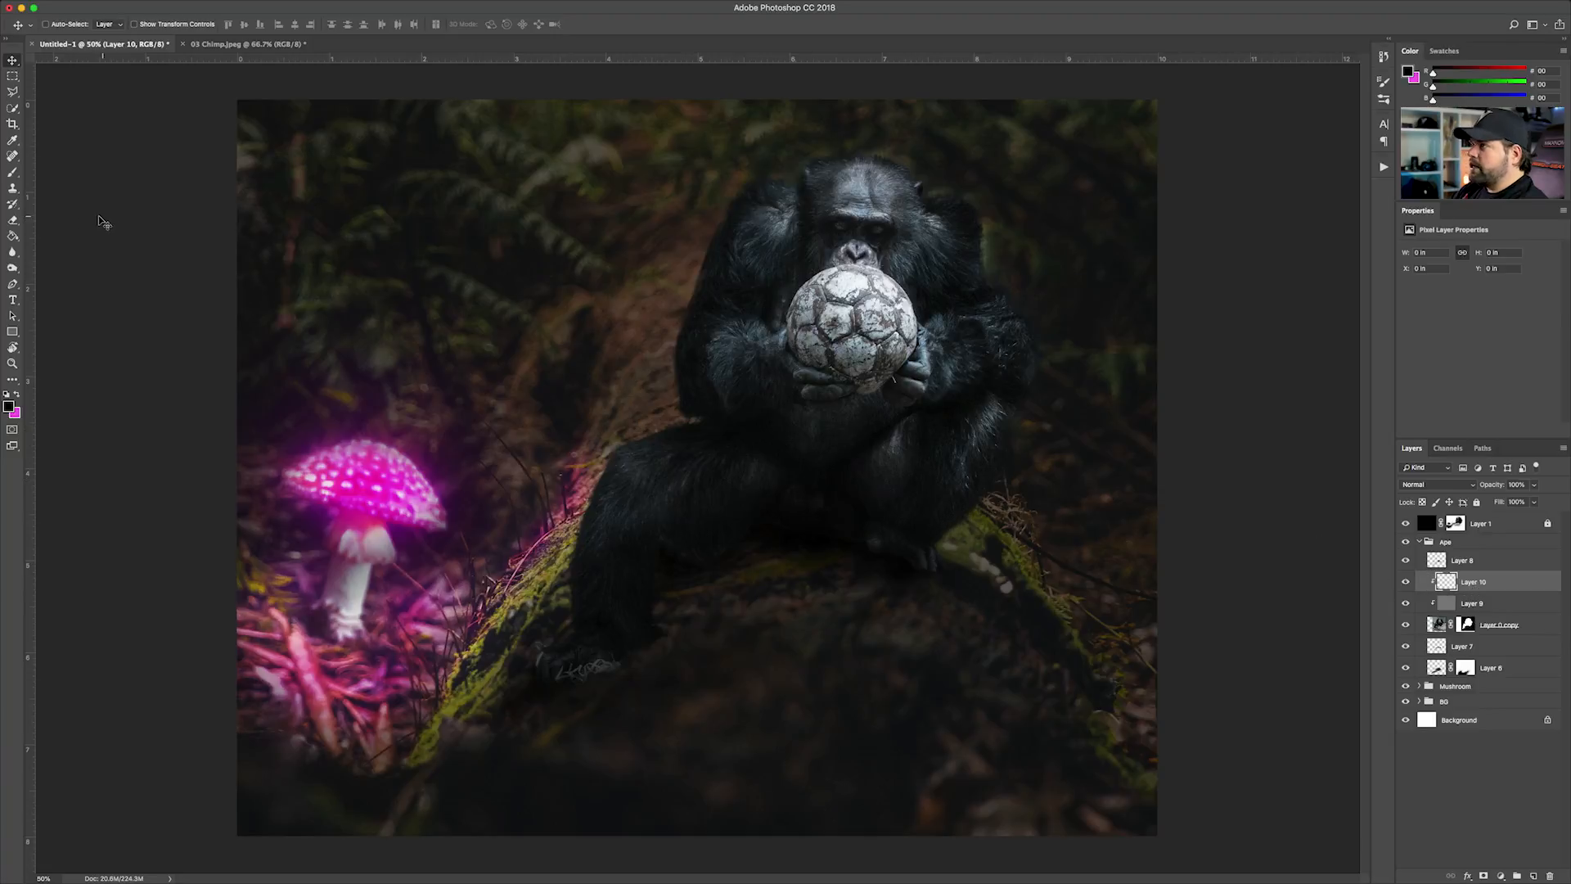
Paint a magenta rim light along the chimp's knee and shin facing the mushroom on Layer 10, with a small soft brush at 20% opacity
click(12, 173)
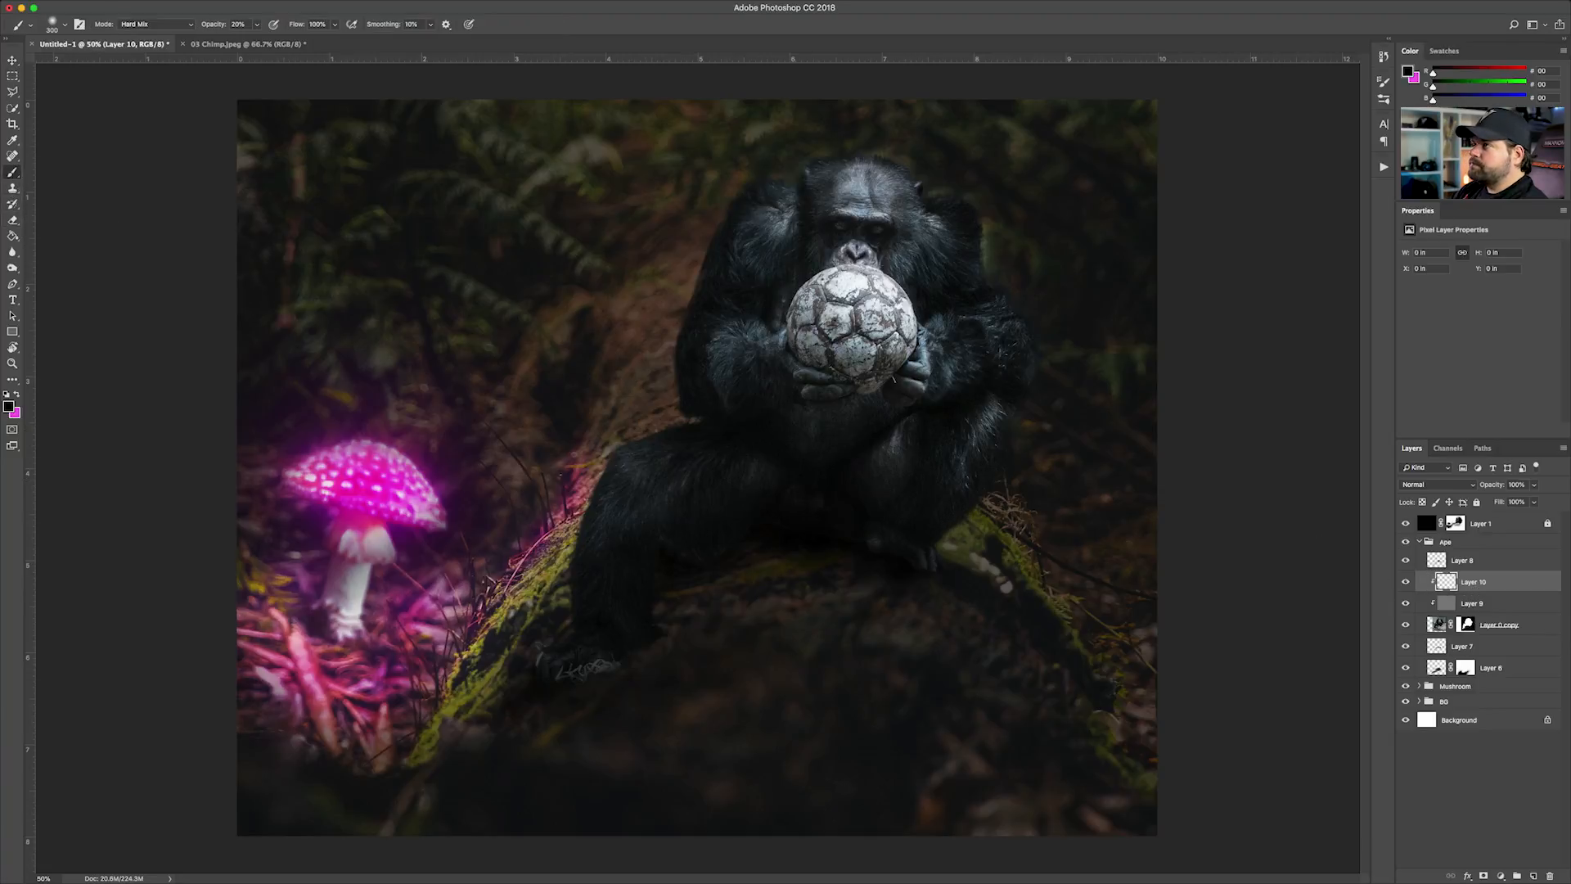
click(16, 394)
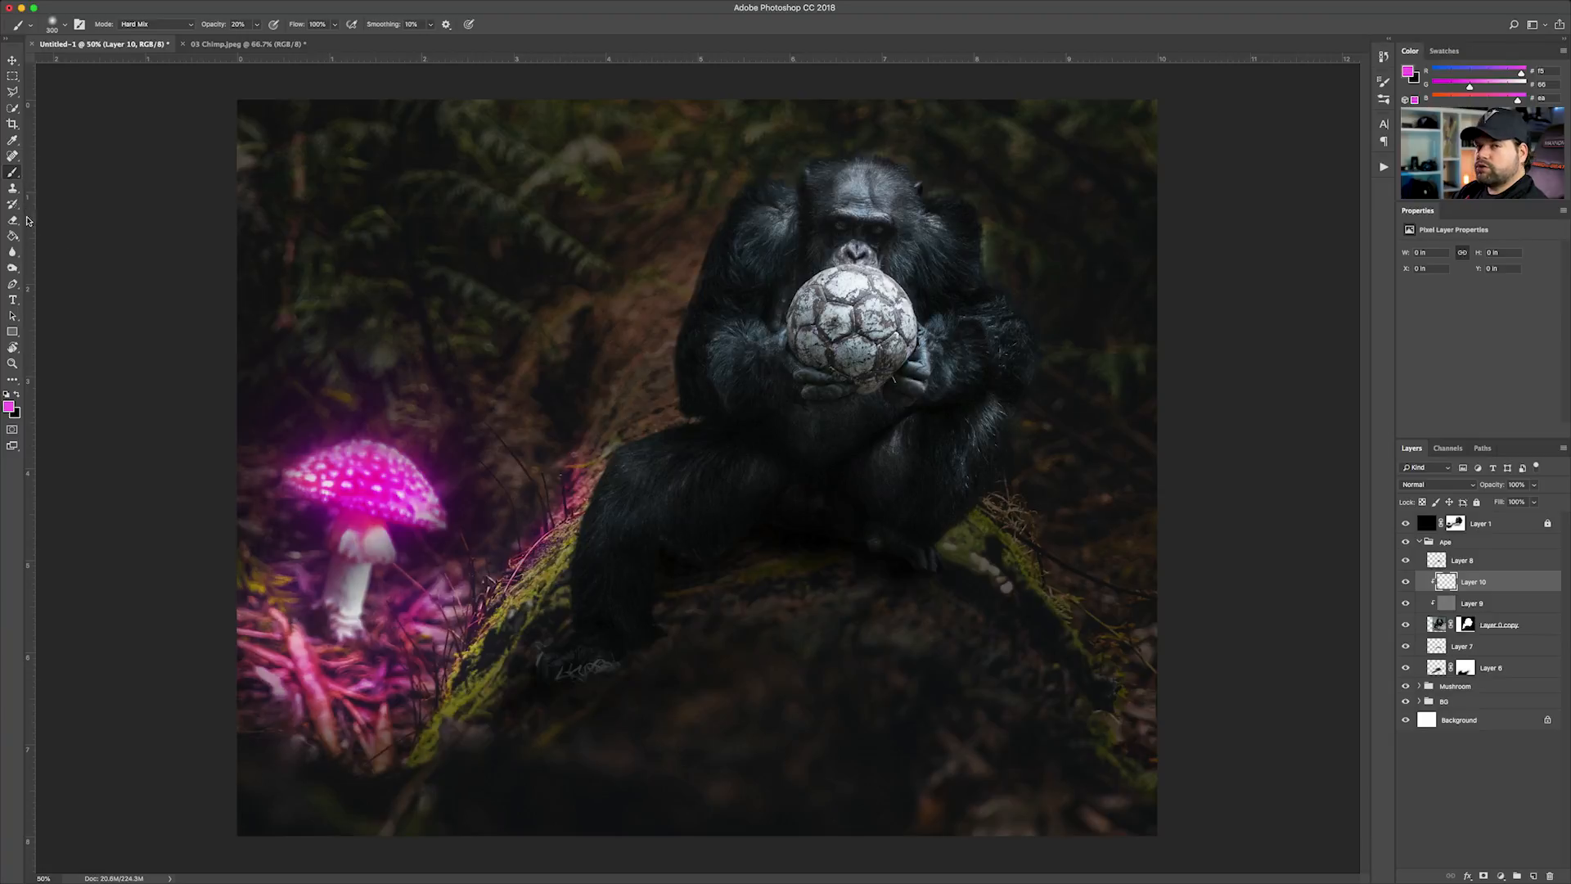
key(bracketleft)
key(bracketleft)
key(bracketleft)
key(bracketleft)
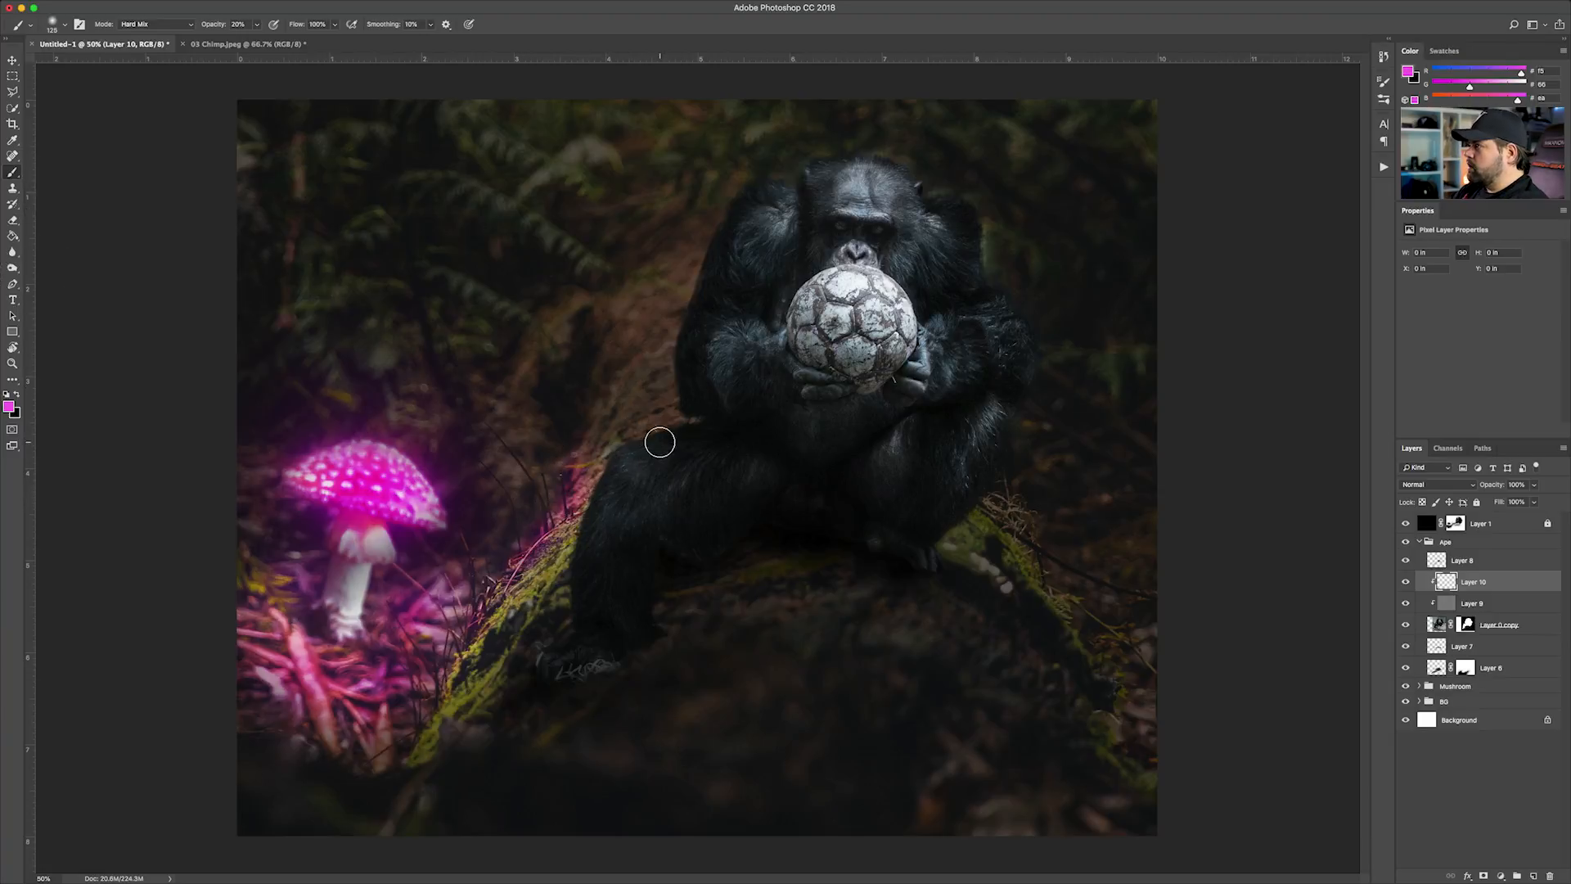
key(bracketleft)
key(bracketleft)
key(bracketleft)
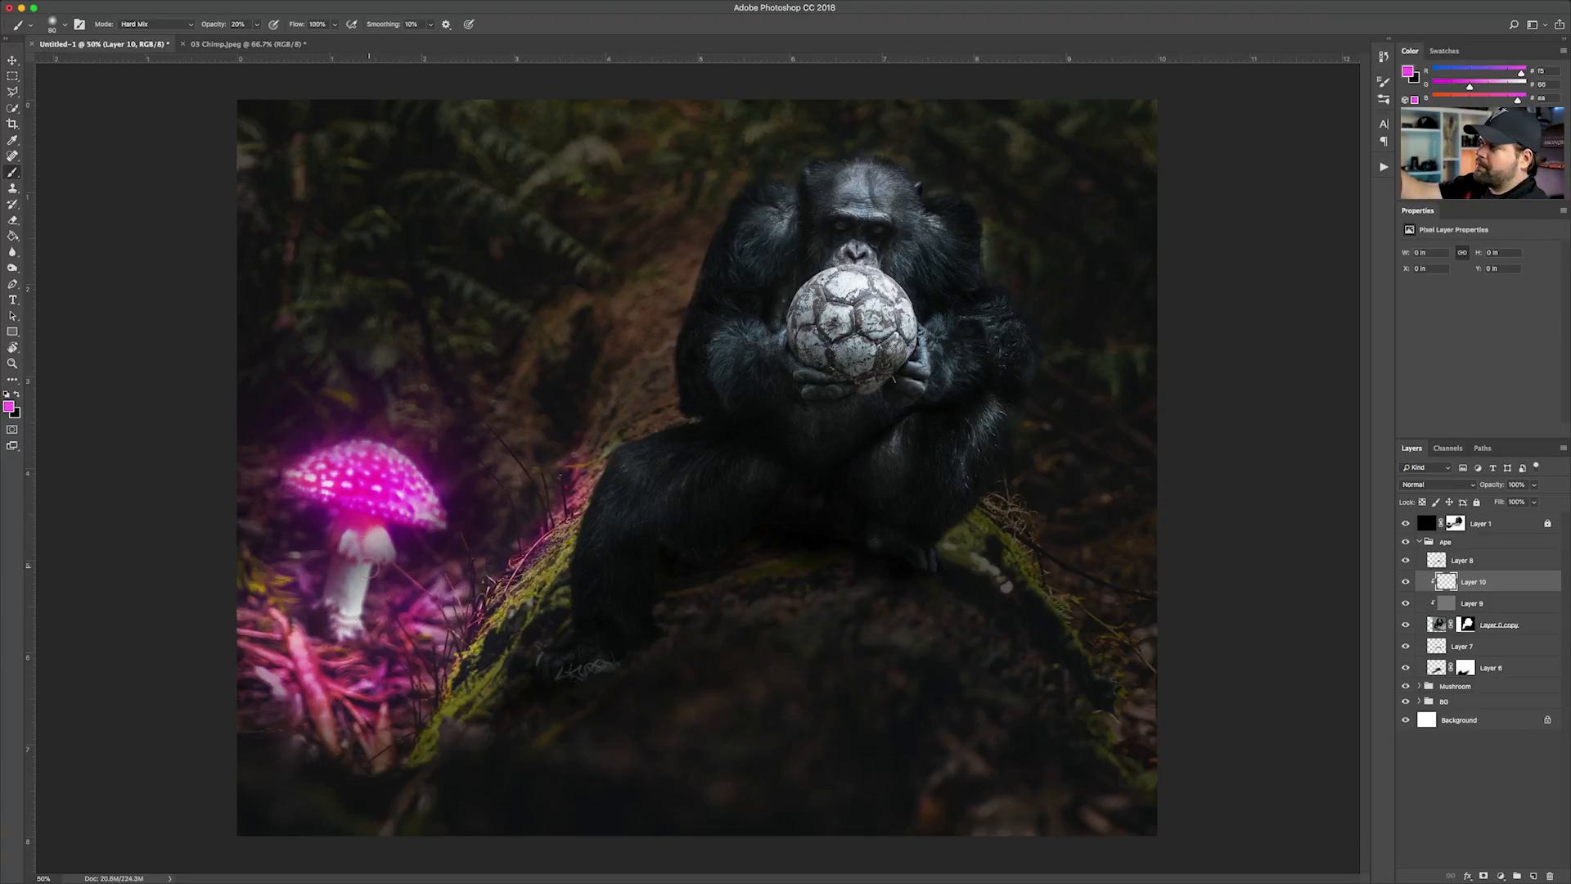
mouse_move(608, 447)
mouse_down()
mouse_move(572, 541)
mouse_move(598, 462)
mouse_move(655, 423)
mouse_move(620, 441)
mouse_move(585, 509)
mouse_move(602, 455)
mouse_up()
key(super+plus)
key(super+plus)
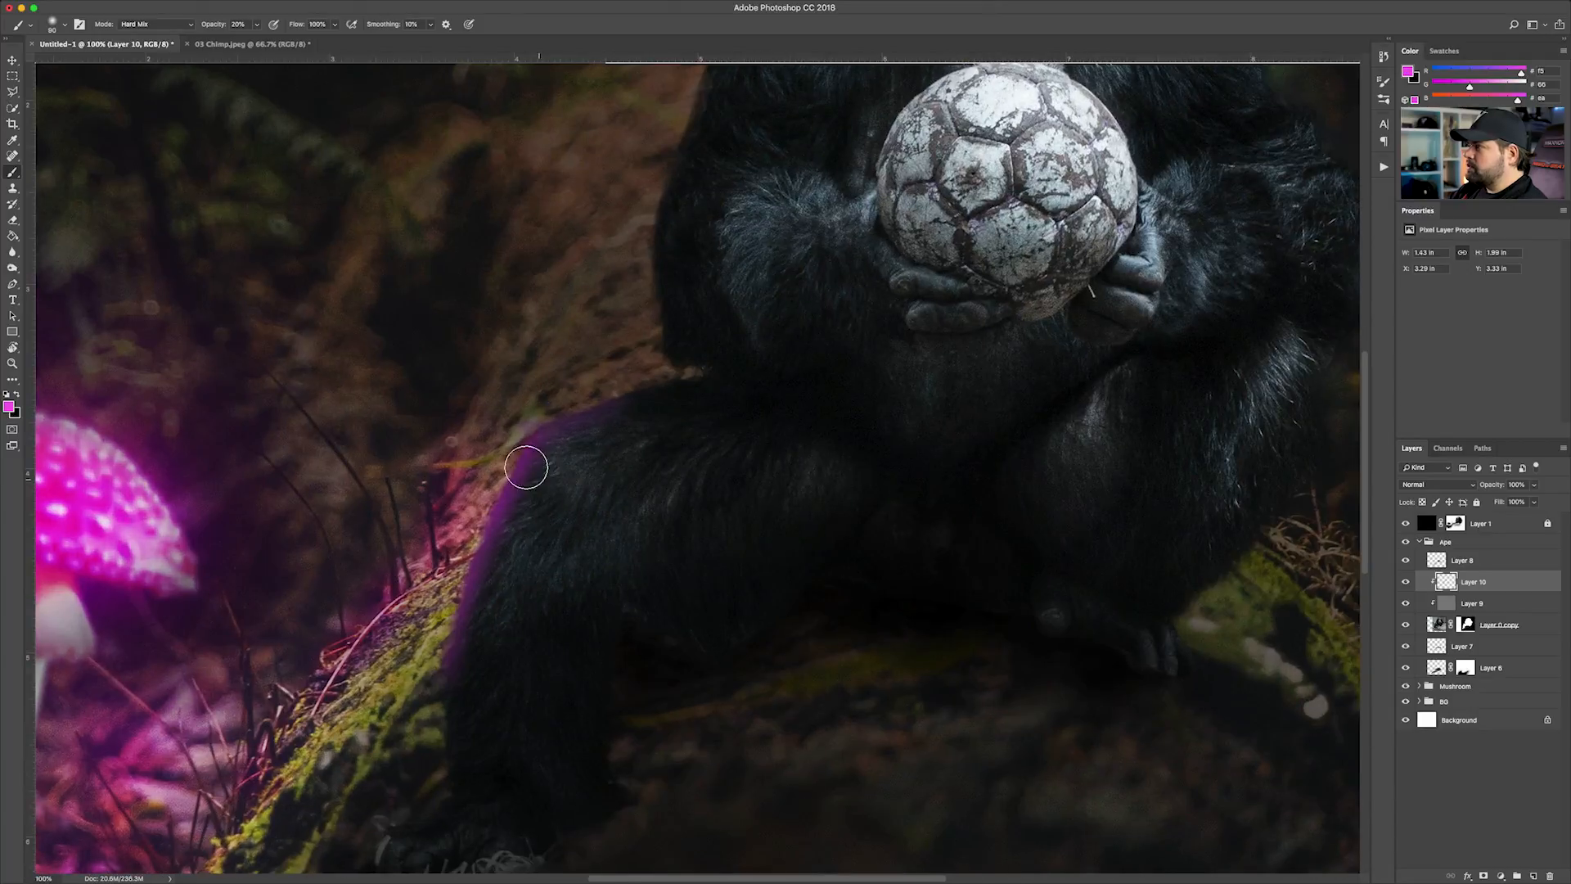
Extend the magenta rim light along the chimp's mushroom-side arm and up to the shoulder with a 60 px brush at 20% opacity
key(bracketleft)
key(bracketleft)
key(bracketleft)
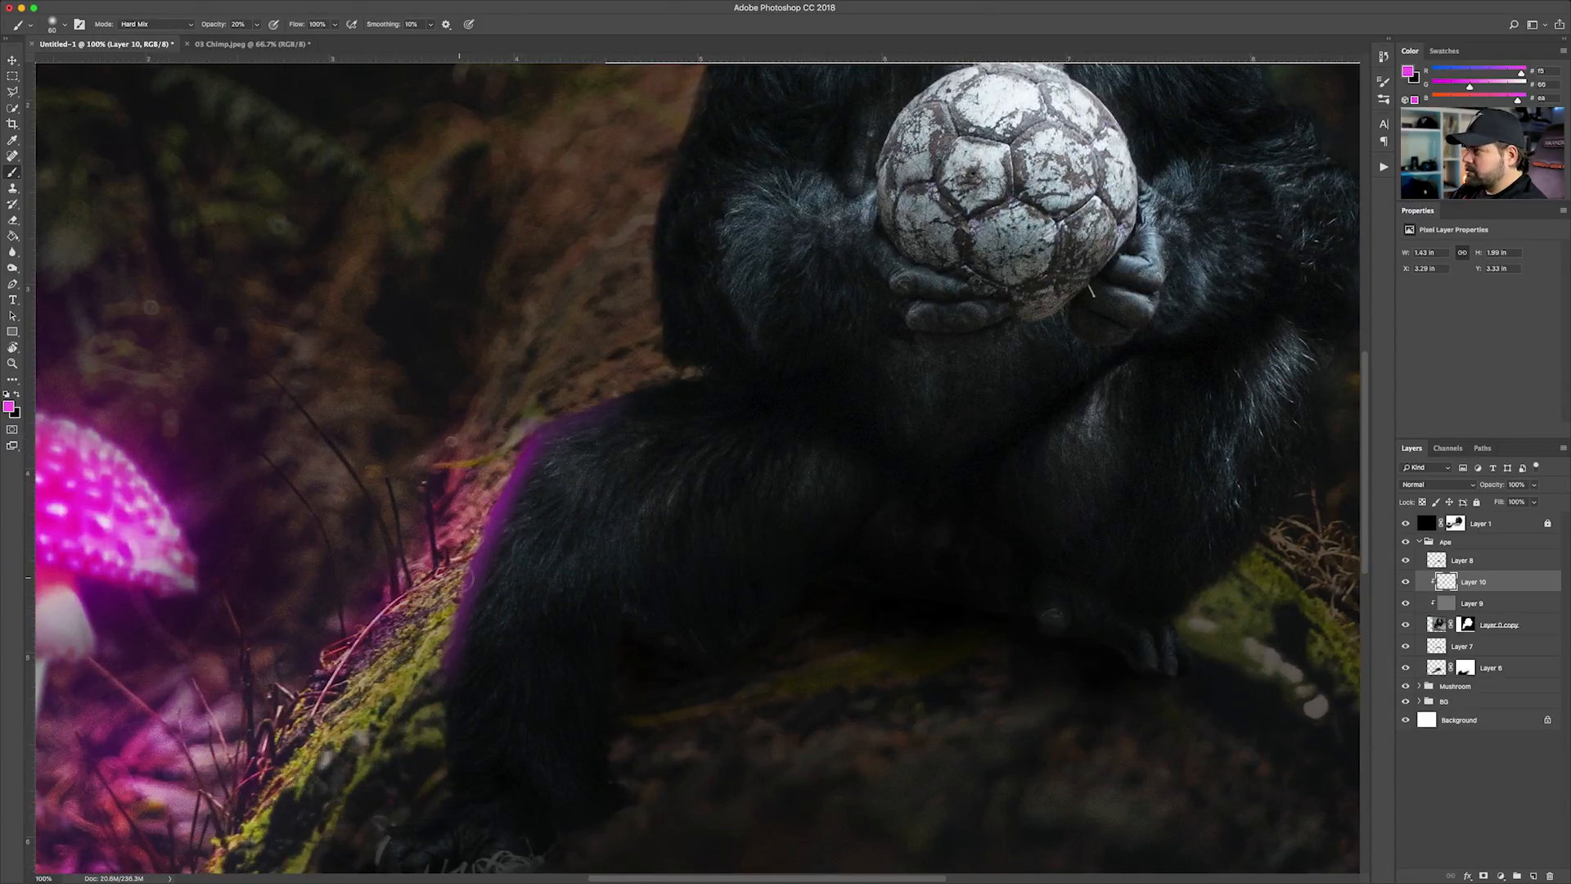
scroll(610, 341, up, 5)
scroll(610, 340, left, 3)
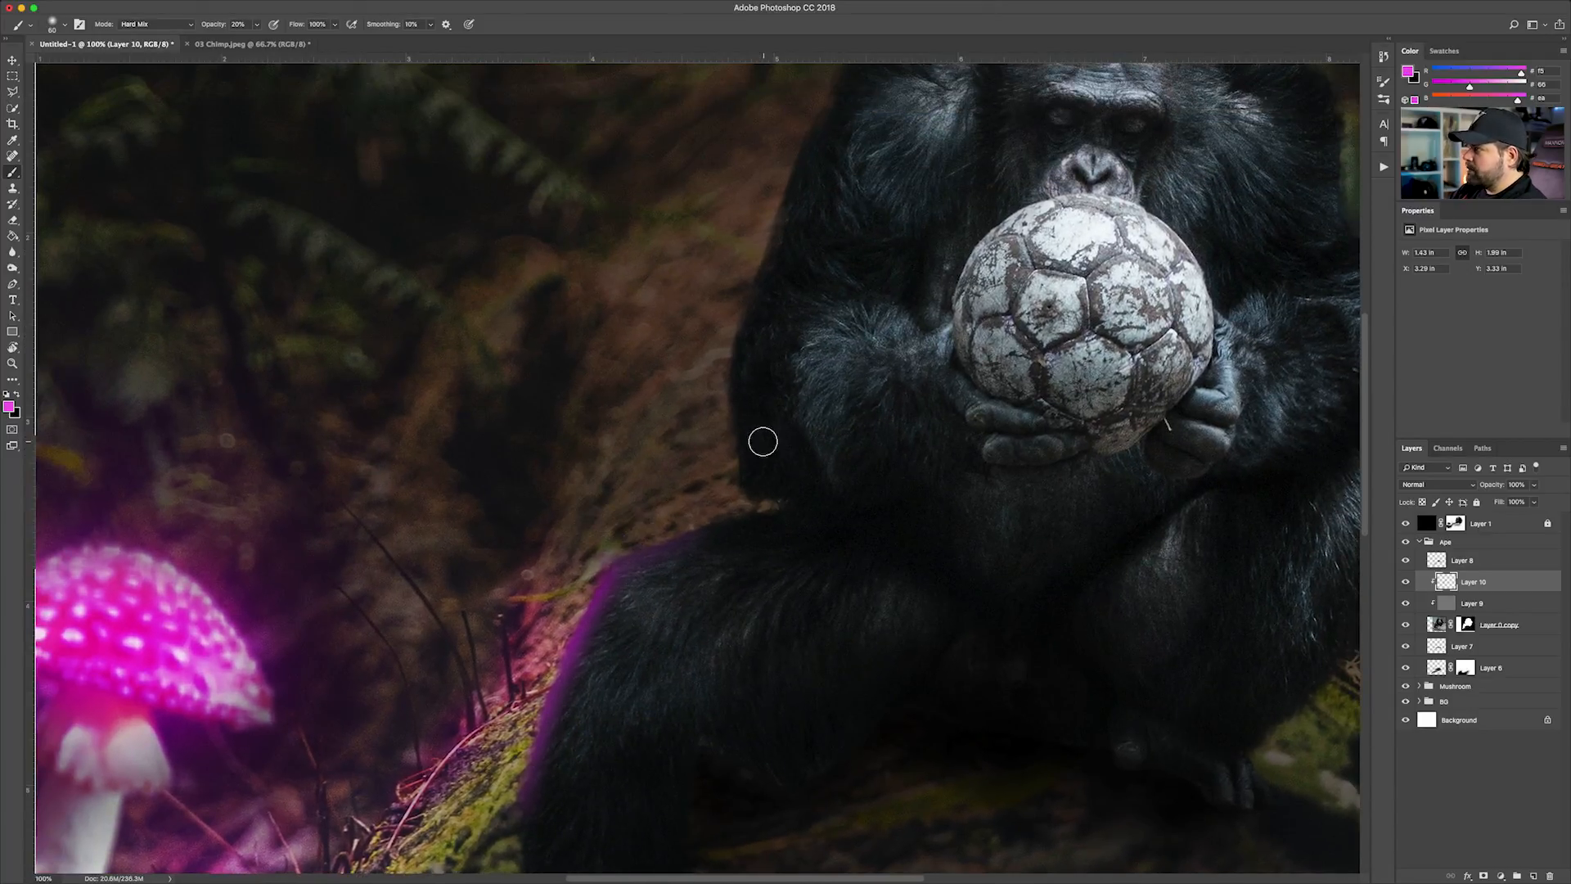
mouse_move(725, 404)
mouse_down()
mouse_move(734, 484)
mouse_move(729, 336)
mouse_move(713, 378)
mouse_move(754, 486)
mouse_up()
scroll(706, 368, up, 5)
scroll(705, 368, right, 3)
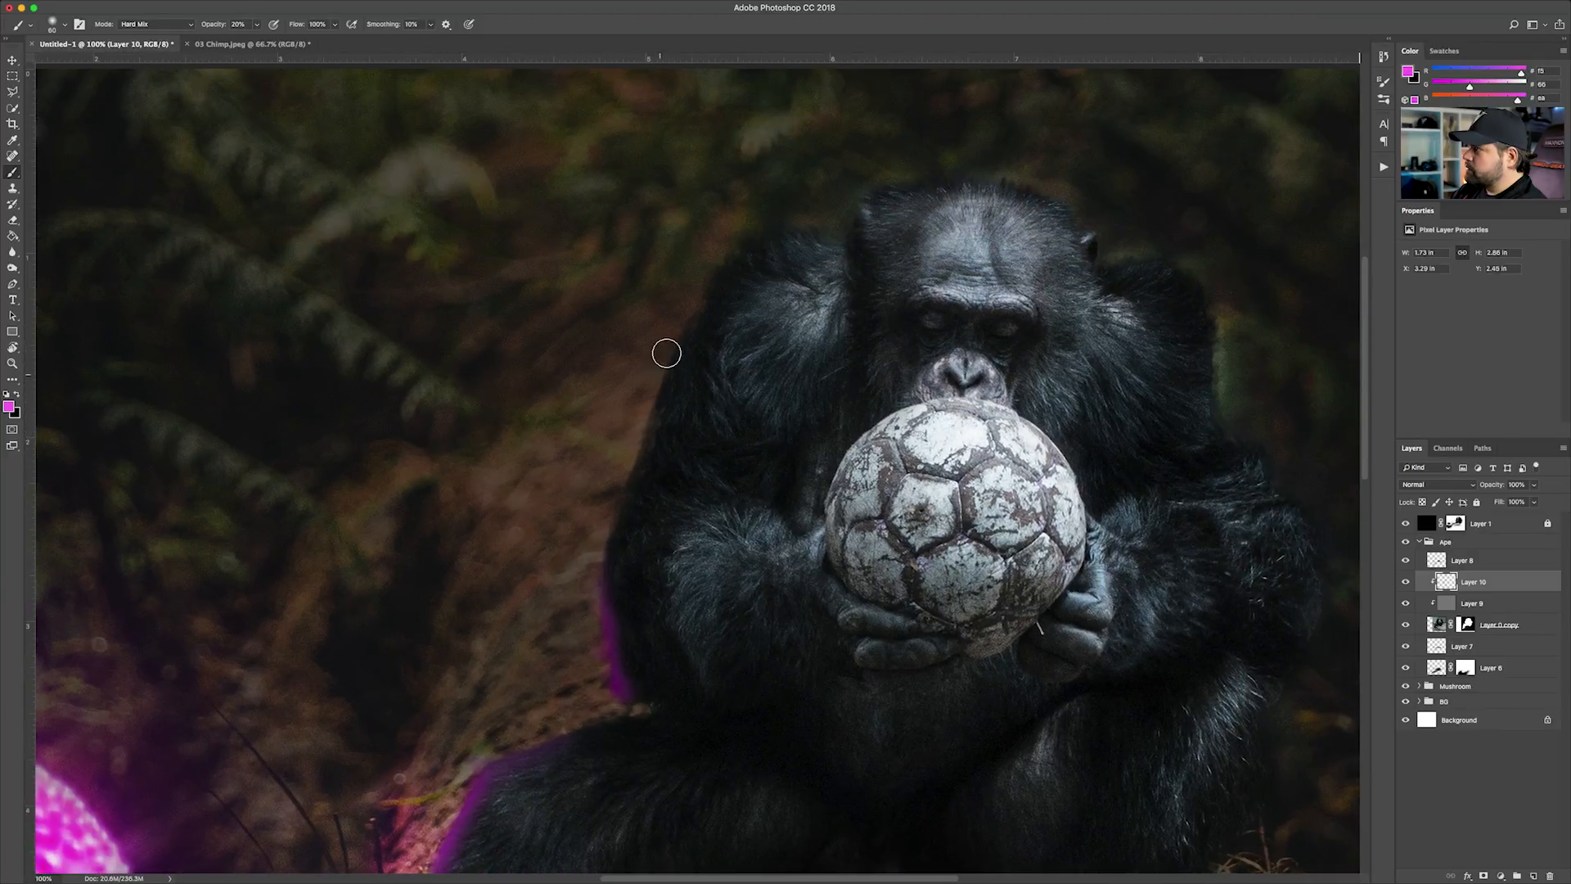
mouse_move(667, 352)
mouse_down()
mouse_move(635, 425)
mouse_move(726, 260)
mouse_move(621, 395)
mouse_up()
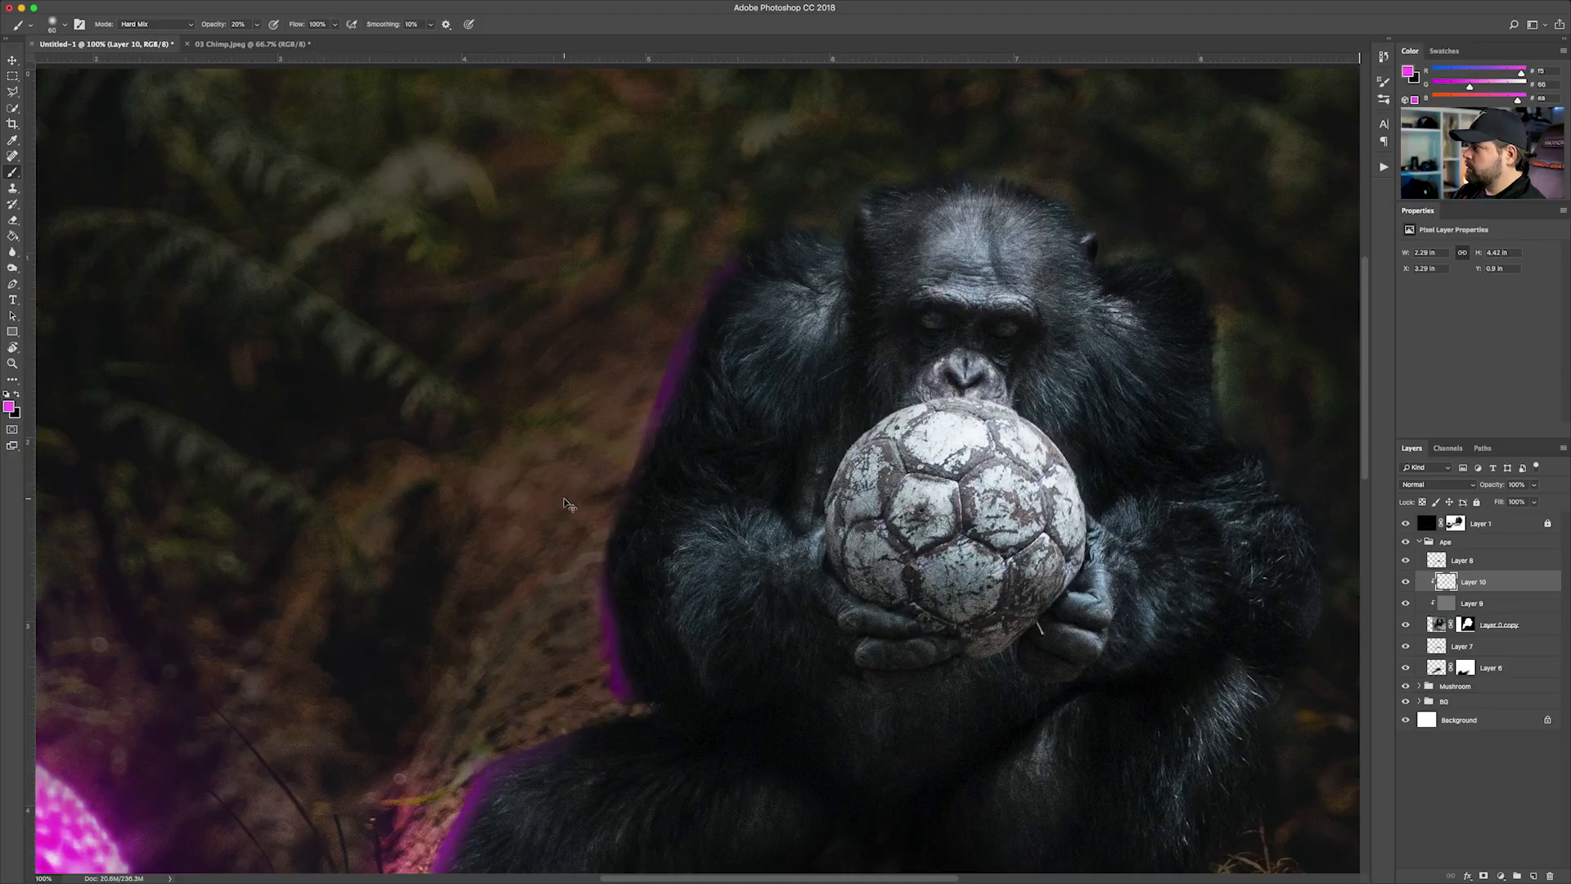
Add more magenta rim light along the chimp's outer arm up to the shoulder on Layer 10
key(super+minus)
key(super+minus)
mouse_move(570, 586)
mouse_down()
mouse_move(609, 449)
mouse_move(682, 381)
mouse_move(671, 336)
mouse_move(670, 395)
mouse_move(682, 311)
mouse_move(717, 247)
mouse_up()
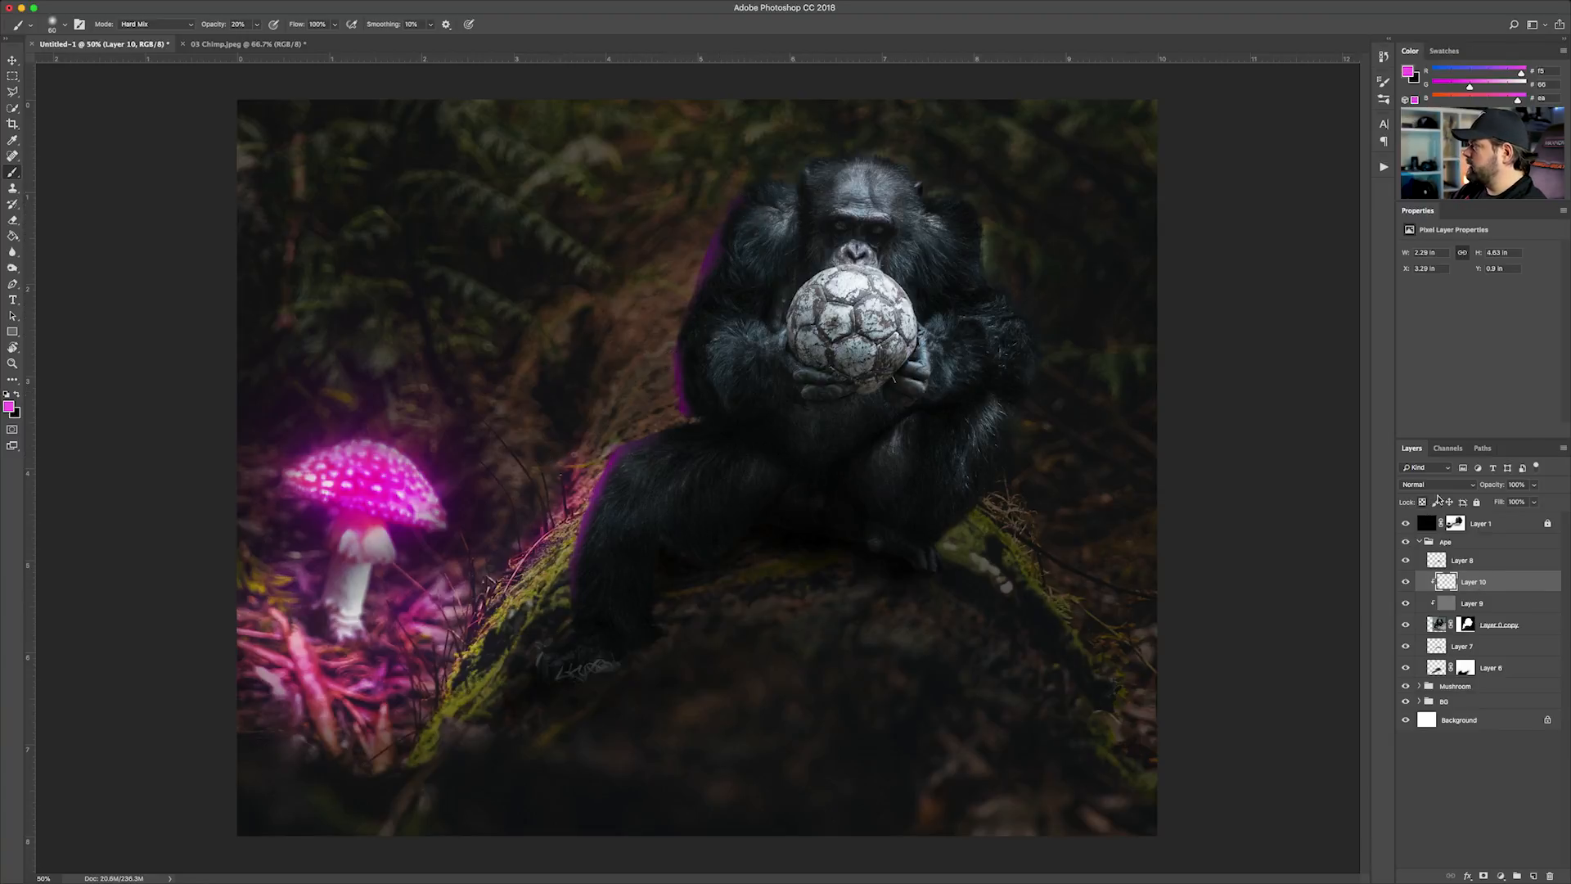
Try Overlay blending on Layer 10, followed by Linear Dodge (Add) at reduced opacity
click(1438, 484)
click(1428, 625)
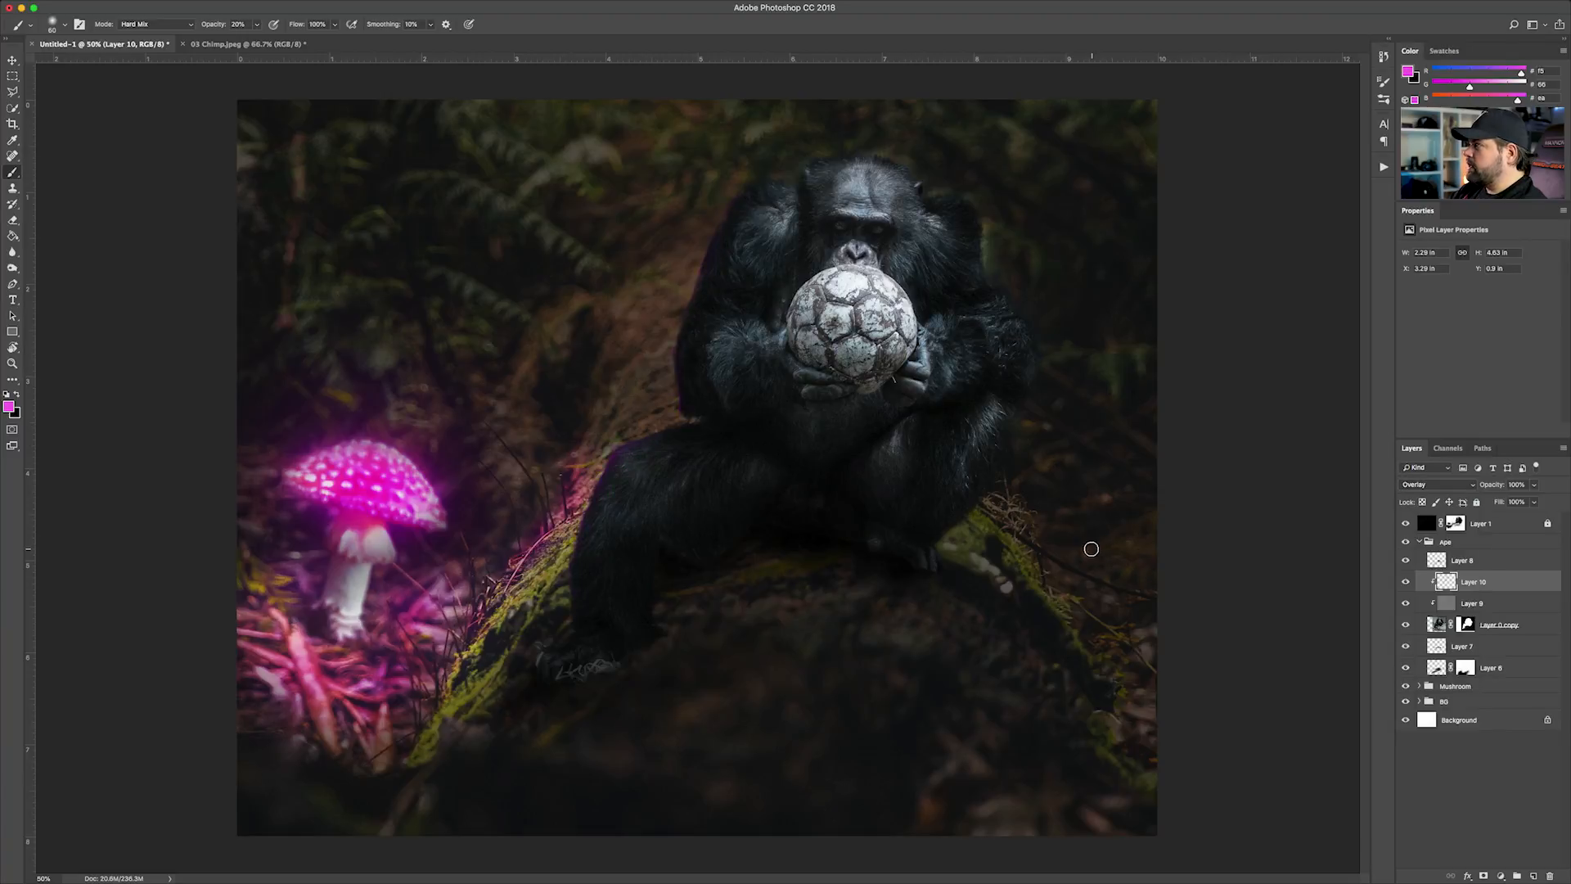
key(super+plus)
scroll(1054, 560, up, 4)
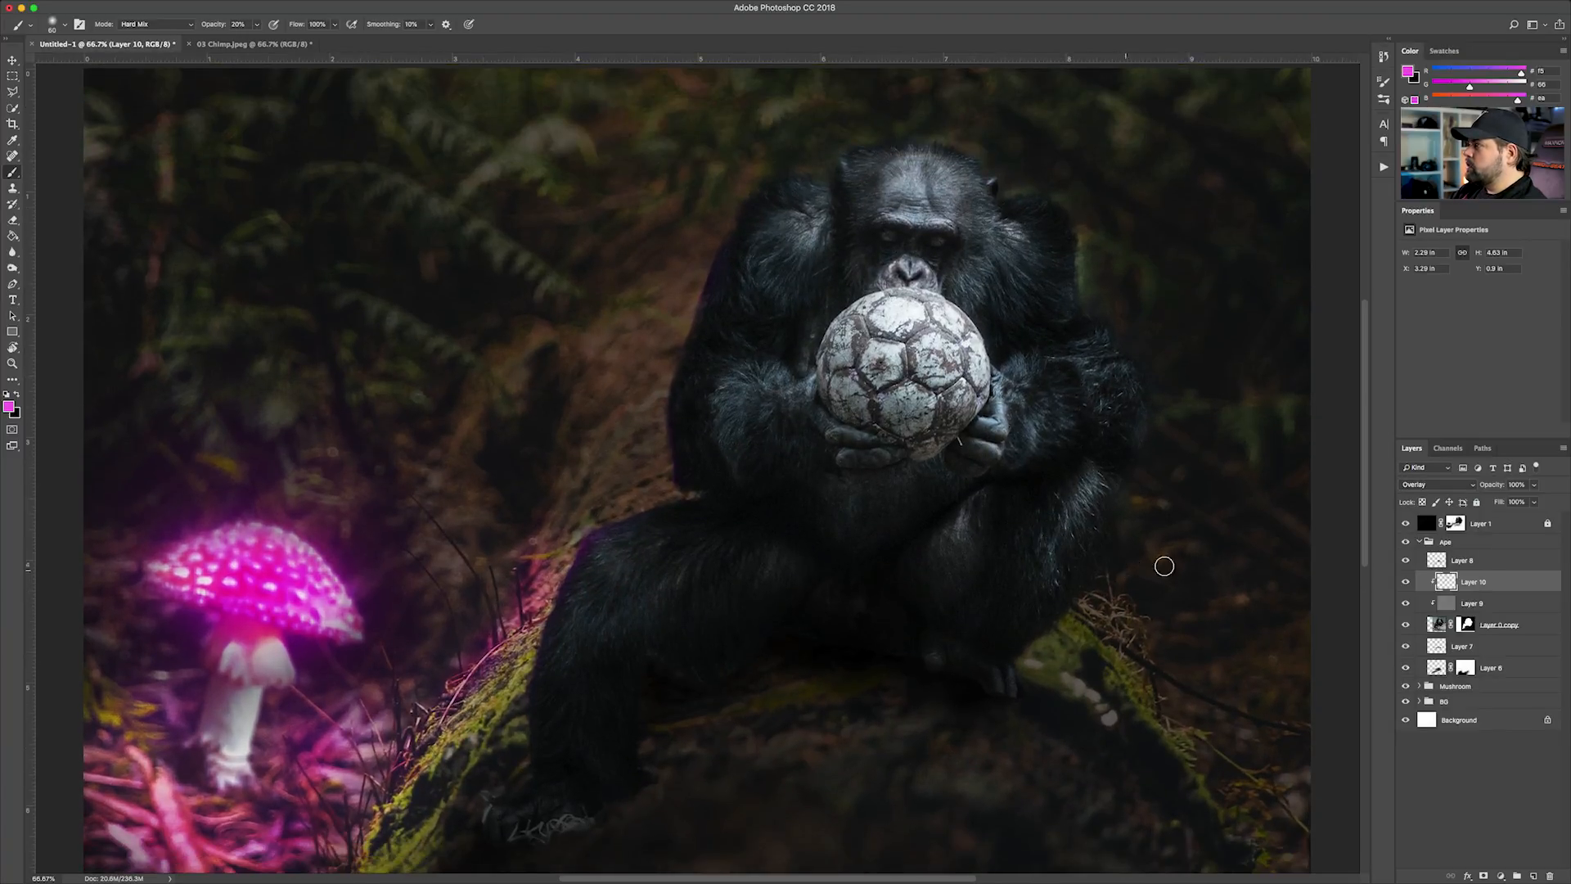
click(1455, 488)
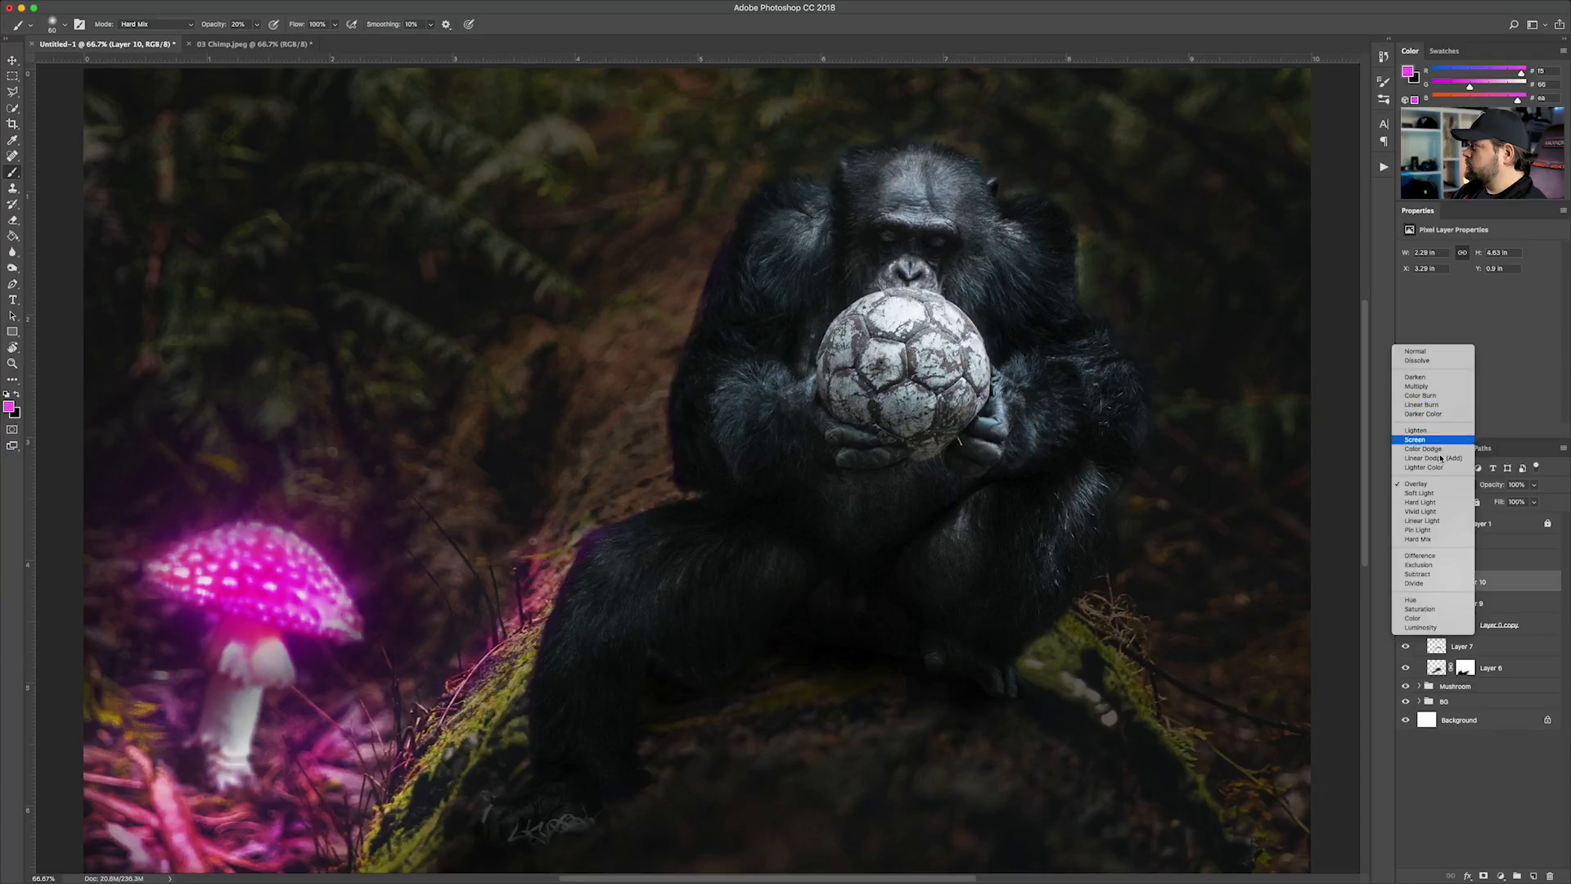
click(1431, 467)
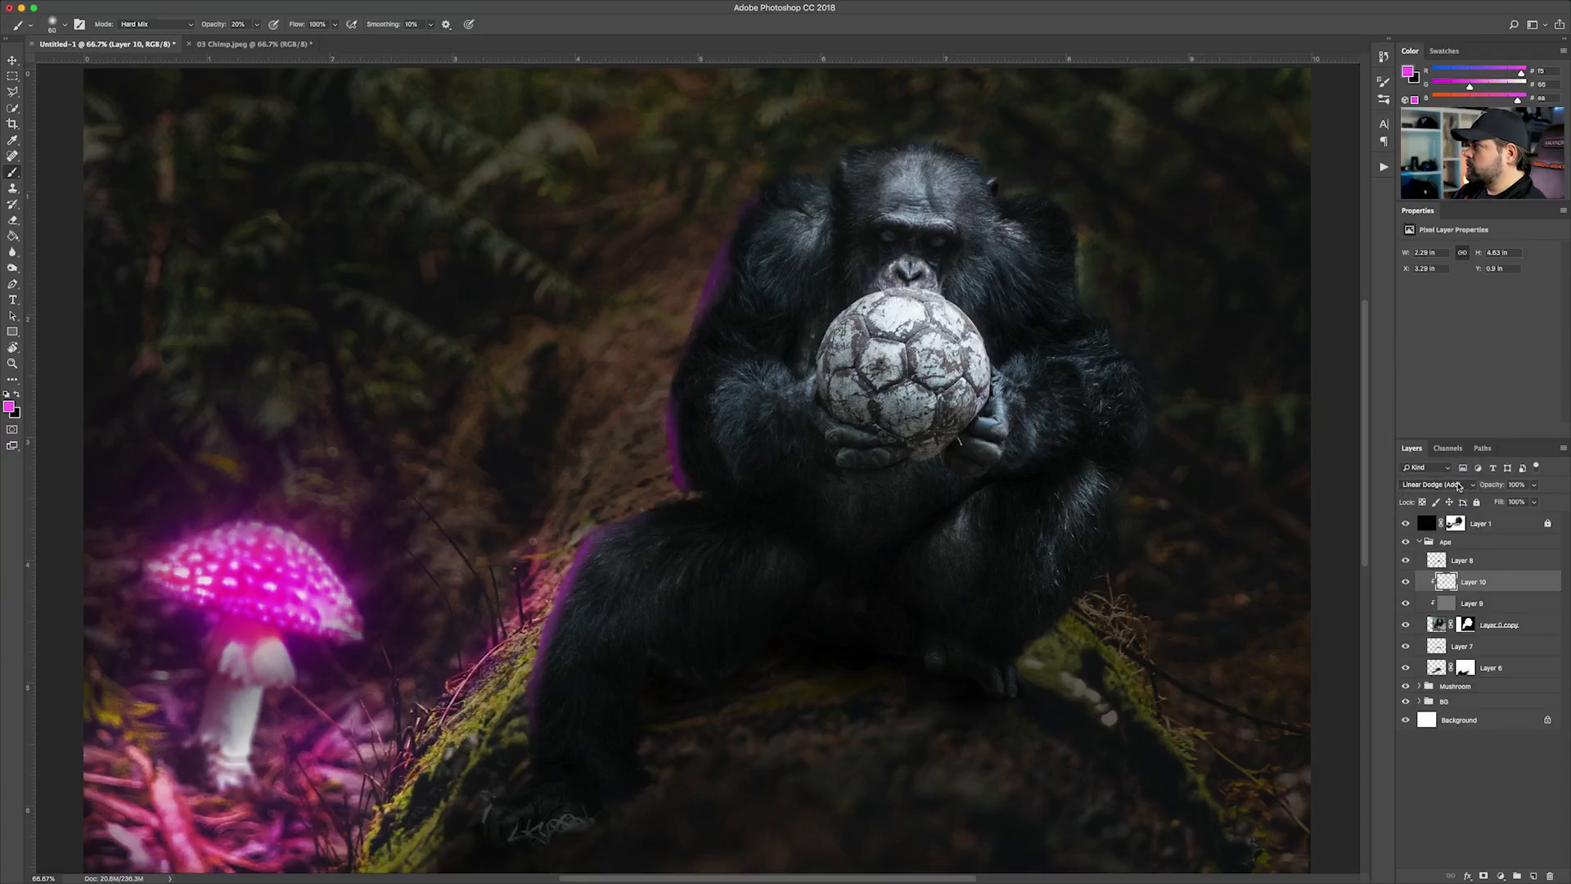
click(1533, 501)
drag(1533, 502, 1509, 501)
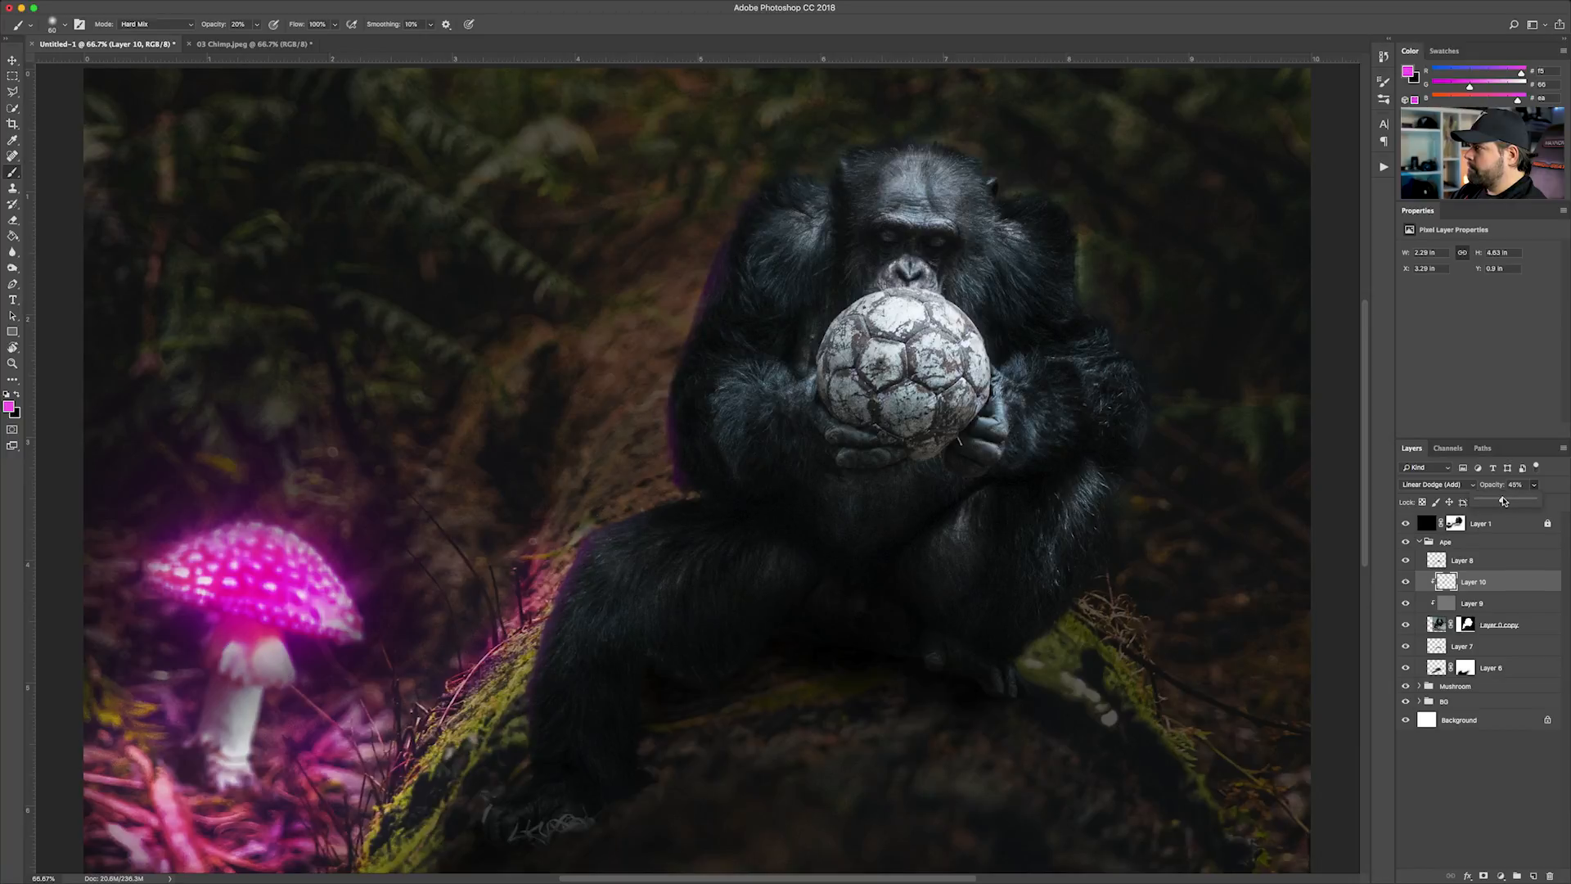
Blend the magenta rim light on Layer 10 with Color Dodge at about 49% opacity
click(1445, 484)
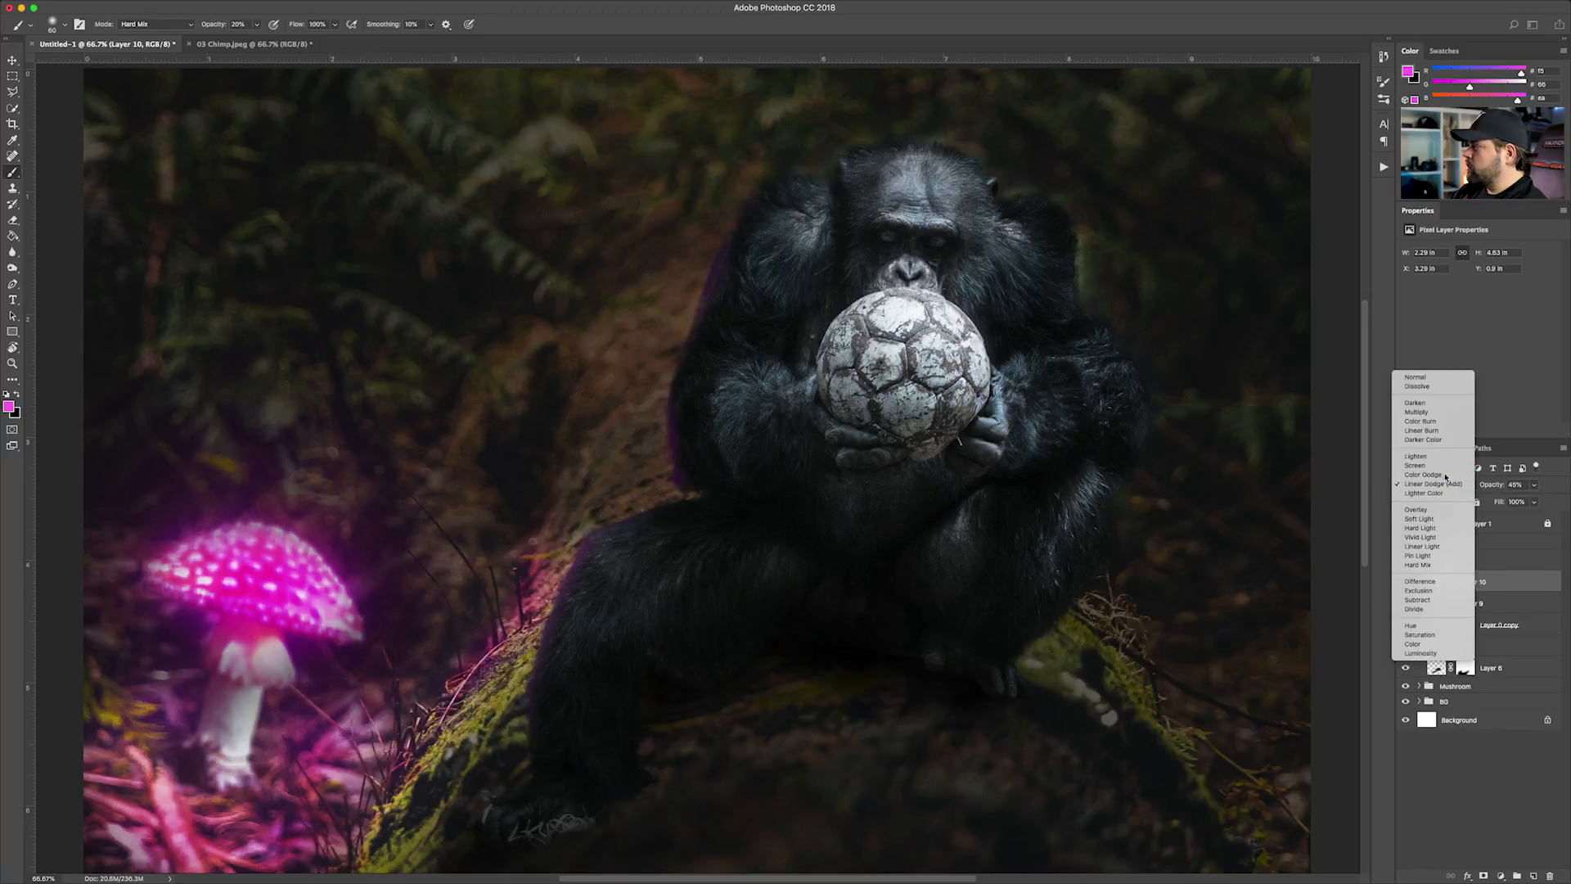
click(1445, 475)
click(1532, 486)
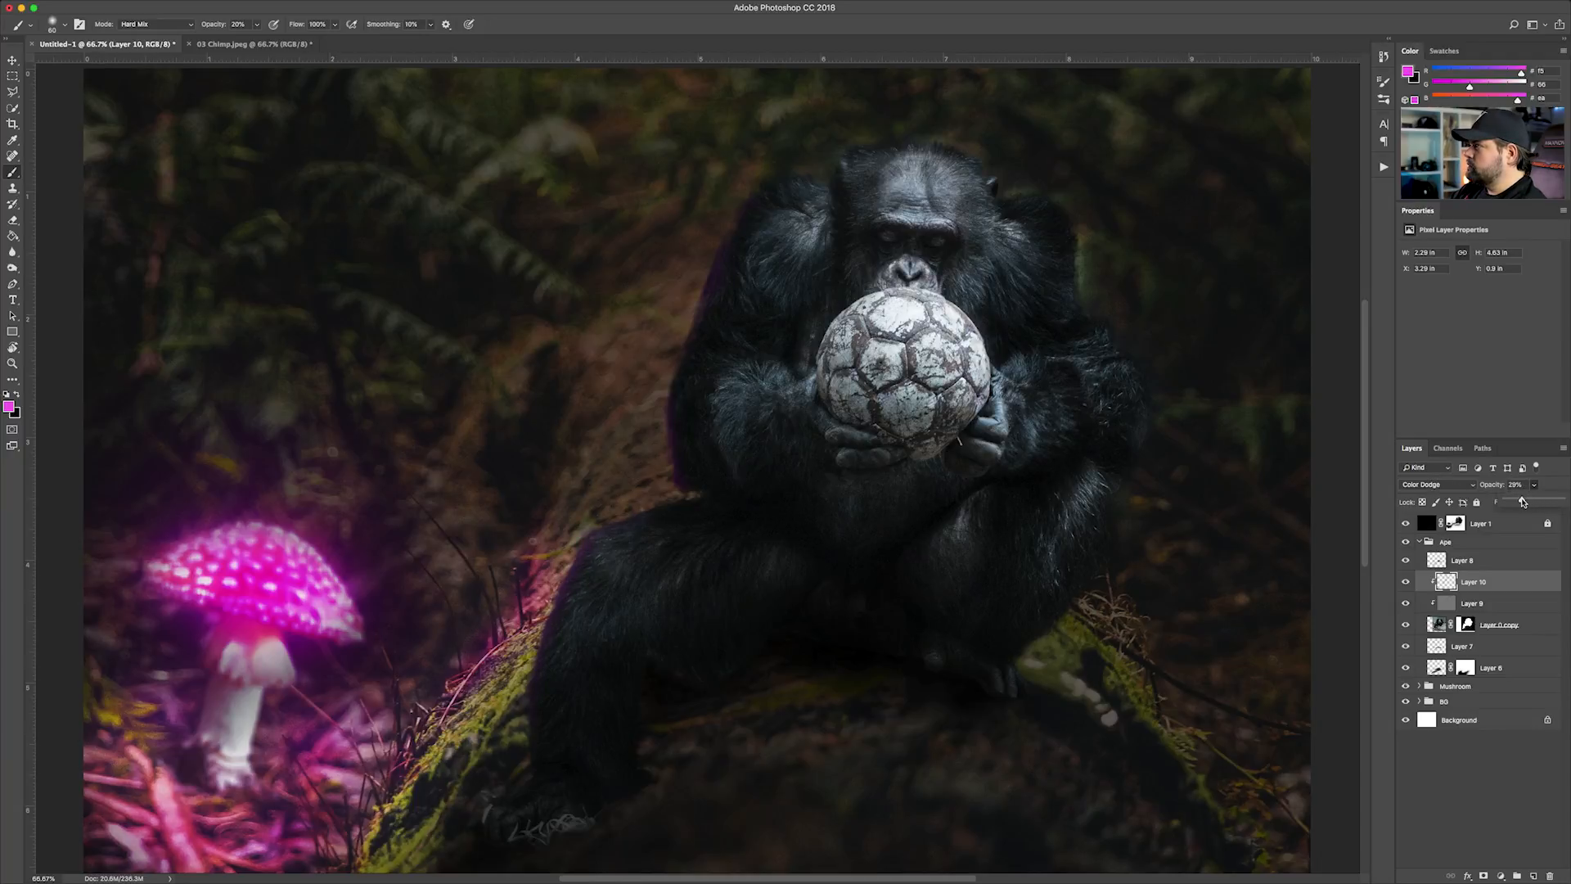
click(1483, 737)
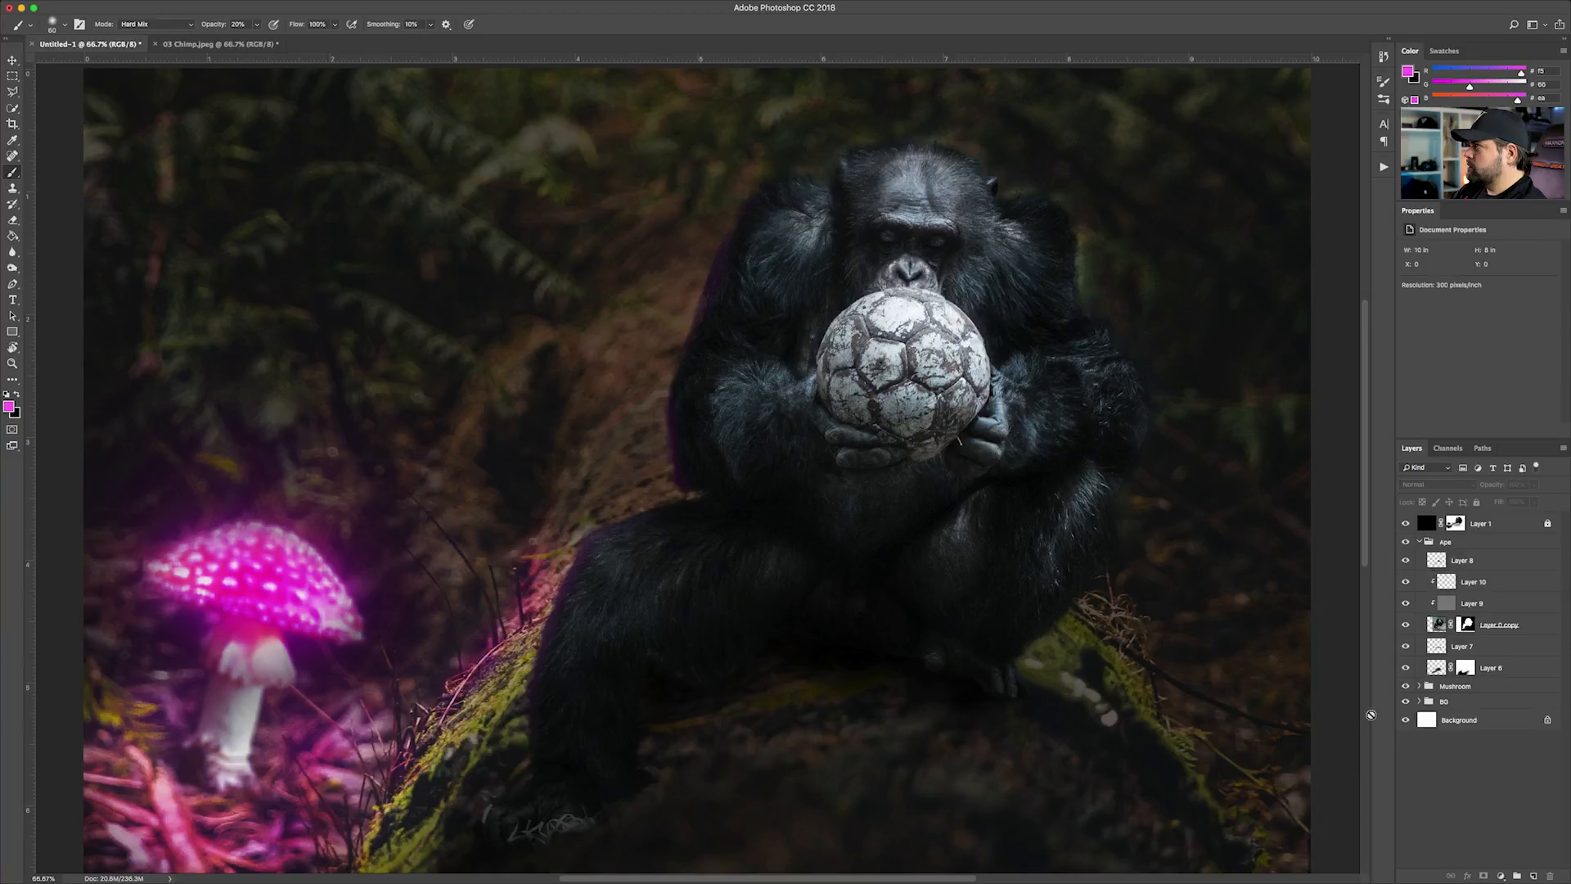
key(super+minus)
key(super+minus)
key(super+plus)
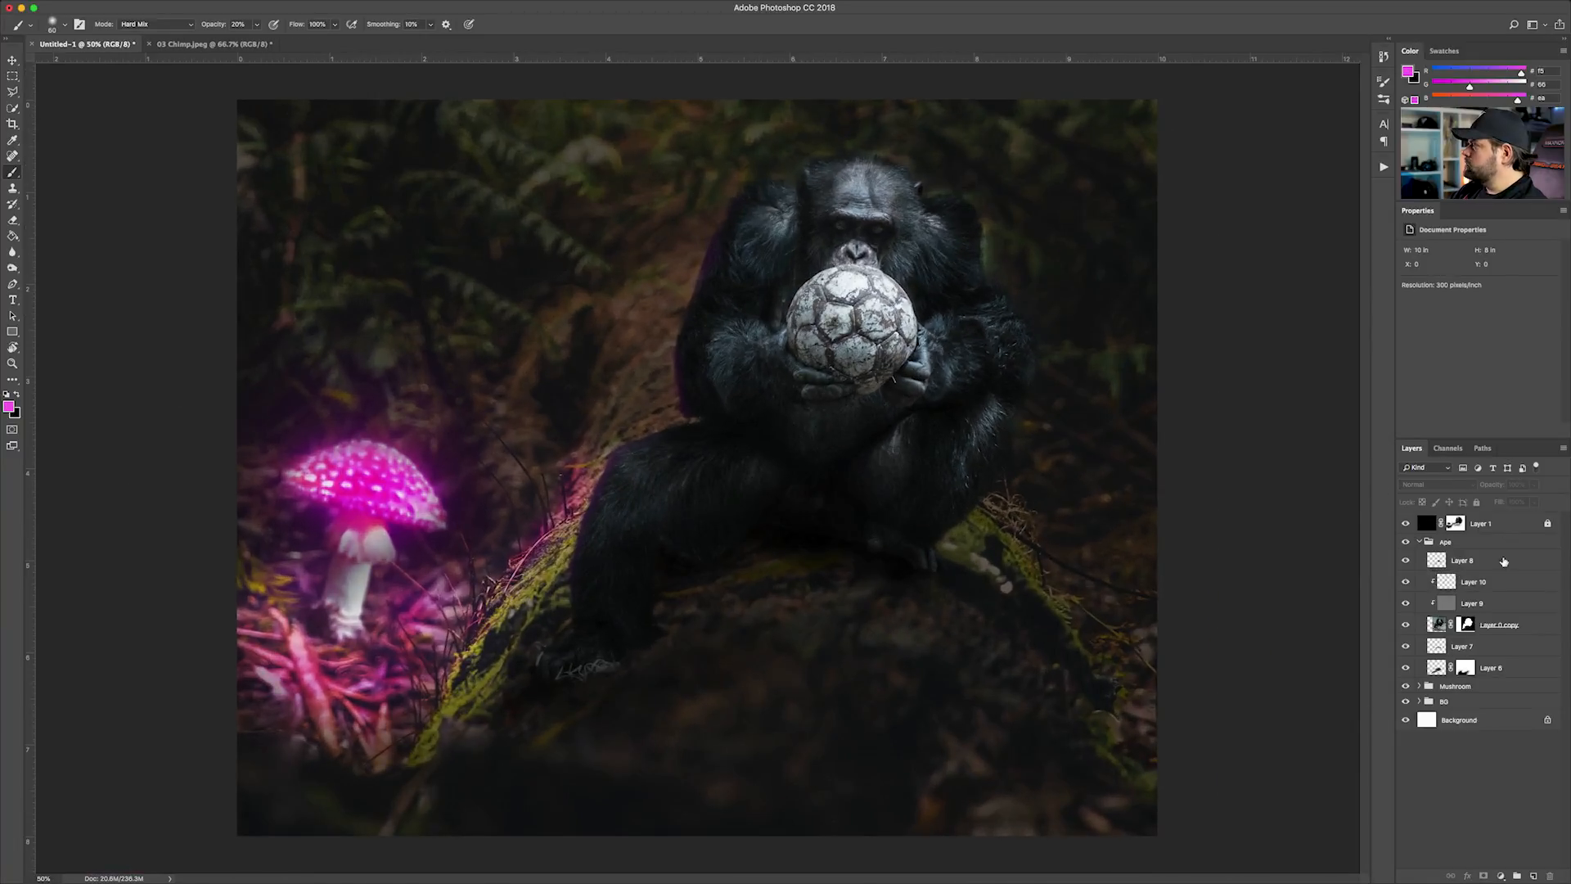
click(1485, 583)
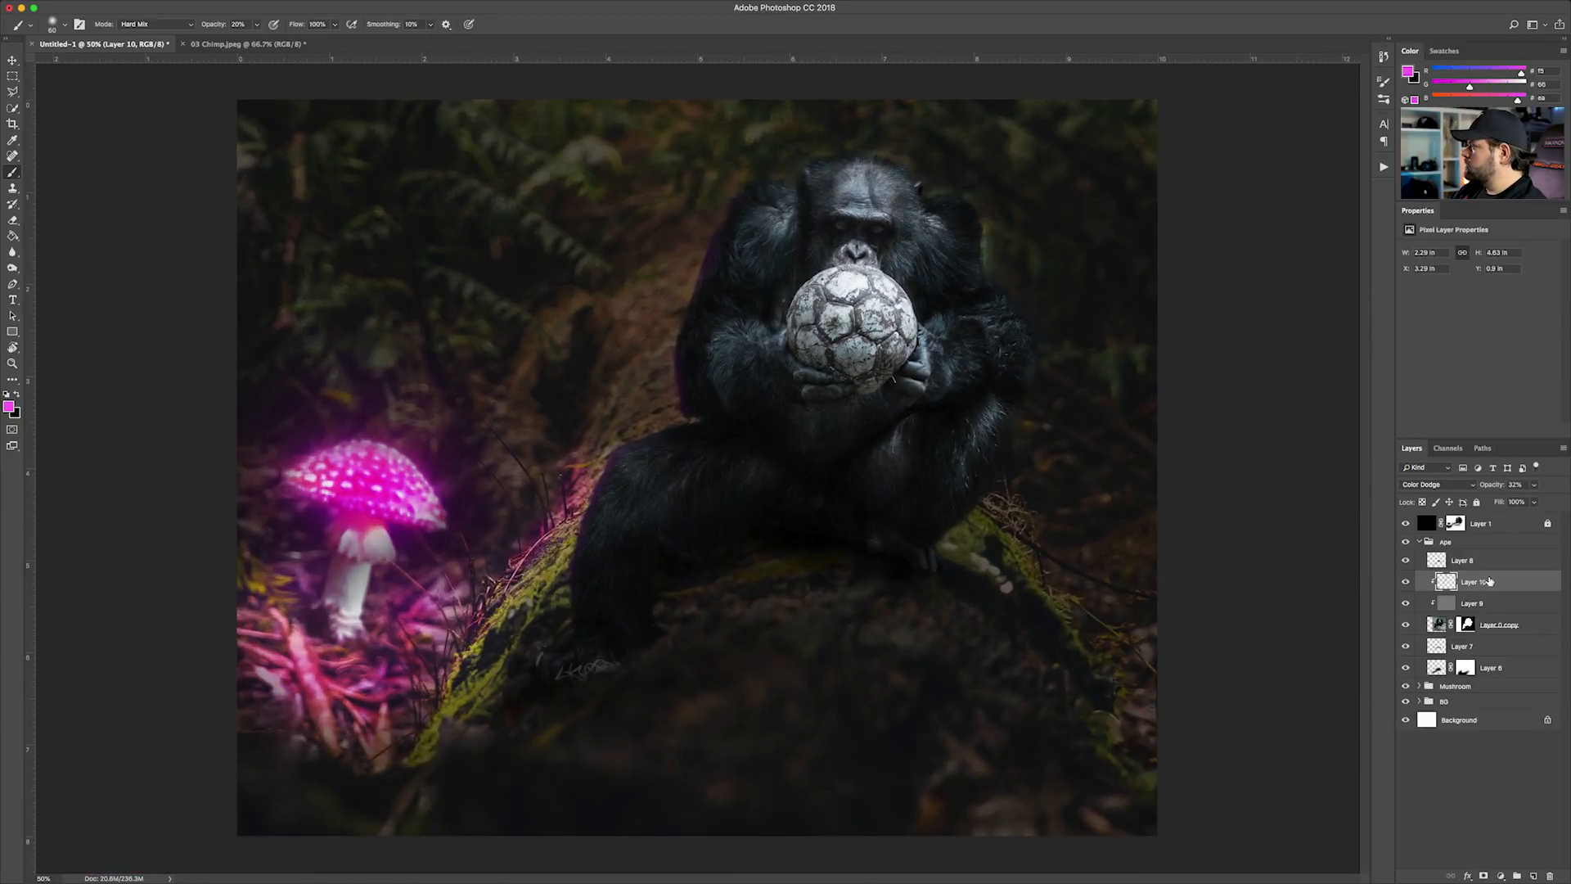
click(1534, 501)
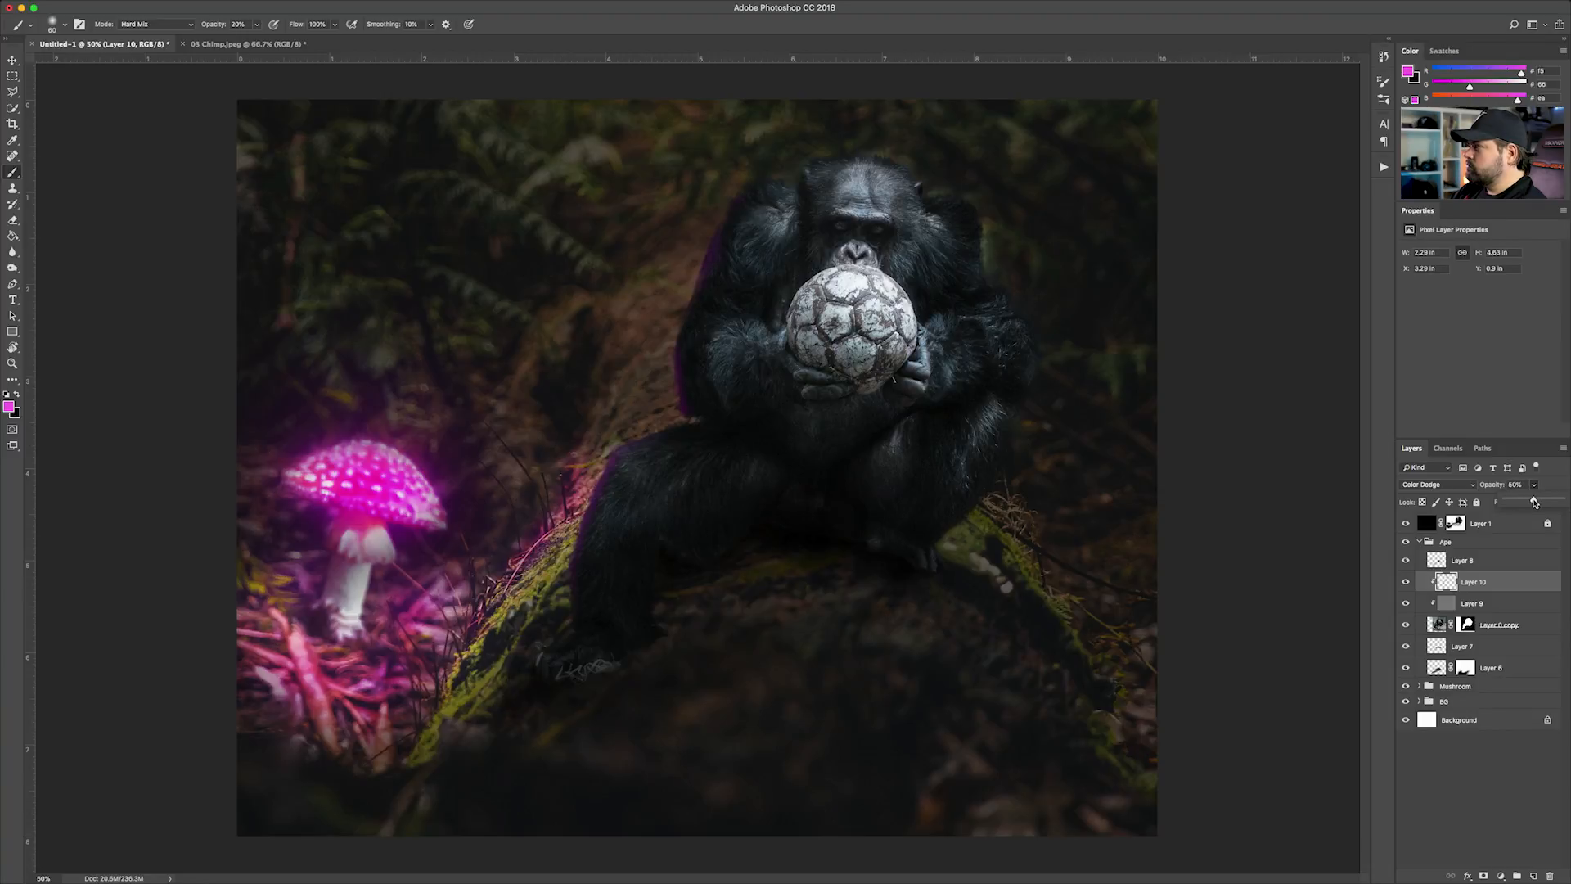
click(1467, 577)
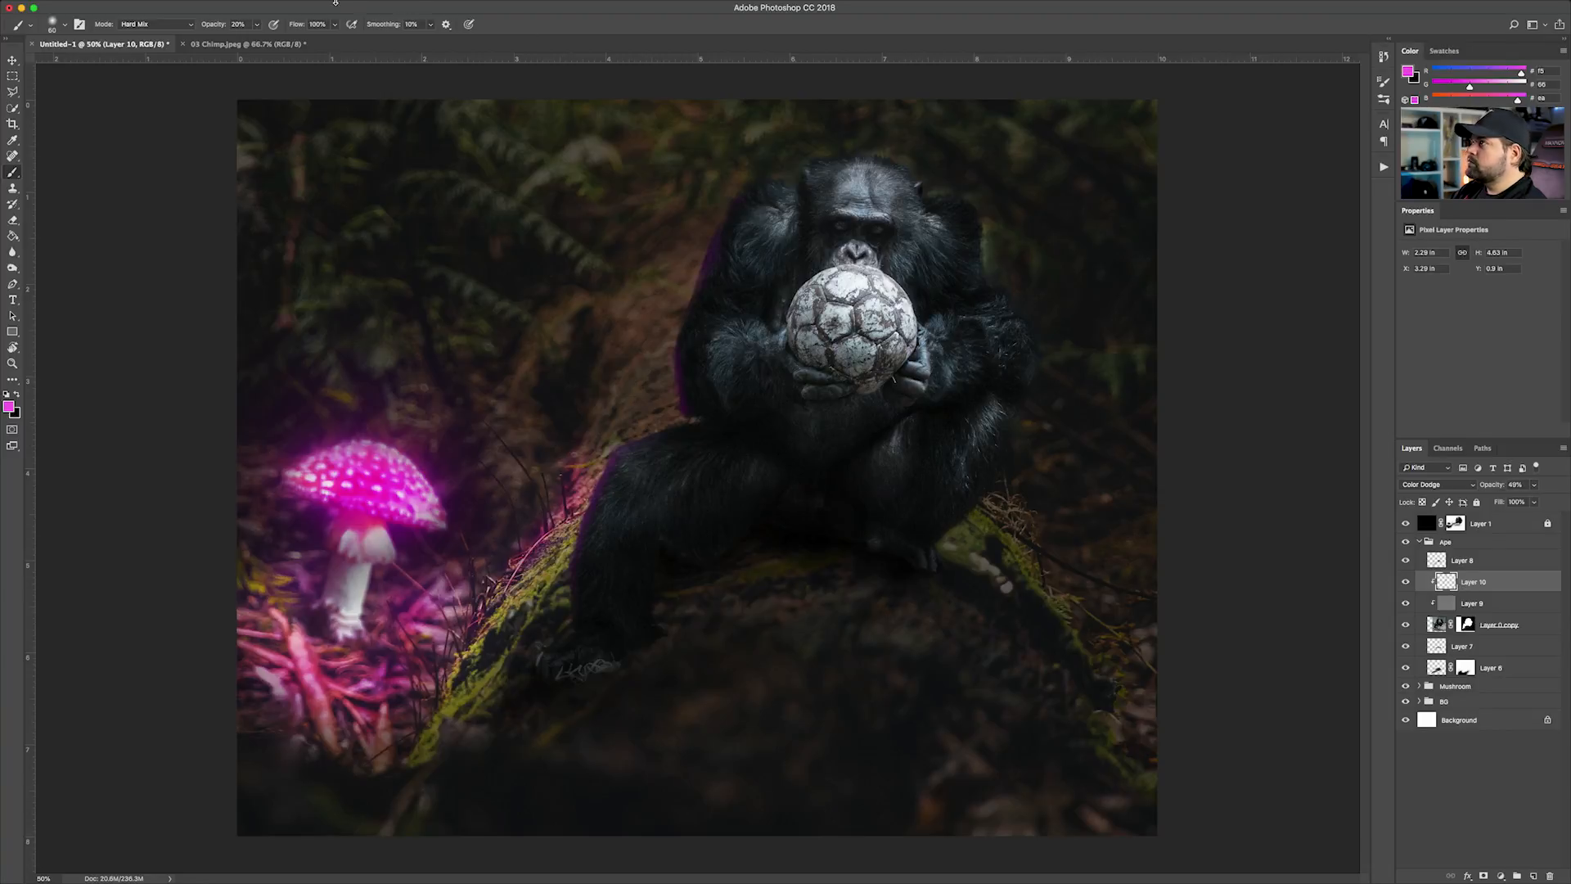
Soften the rim light on Layer 10 with a Gaussian Blur of 6.8 pixels radius
click(309, 8)
mouse_move(368, 153)
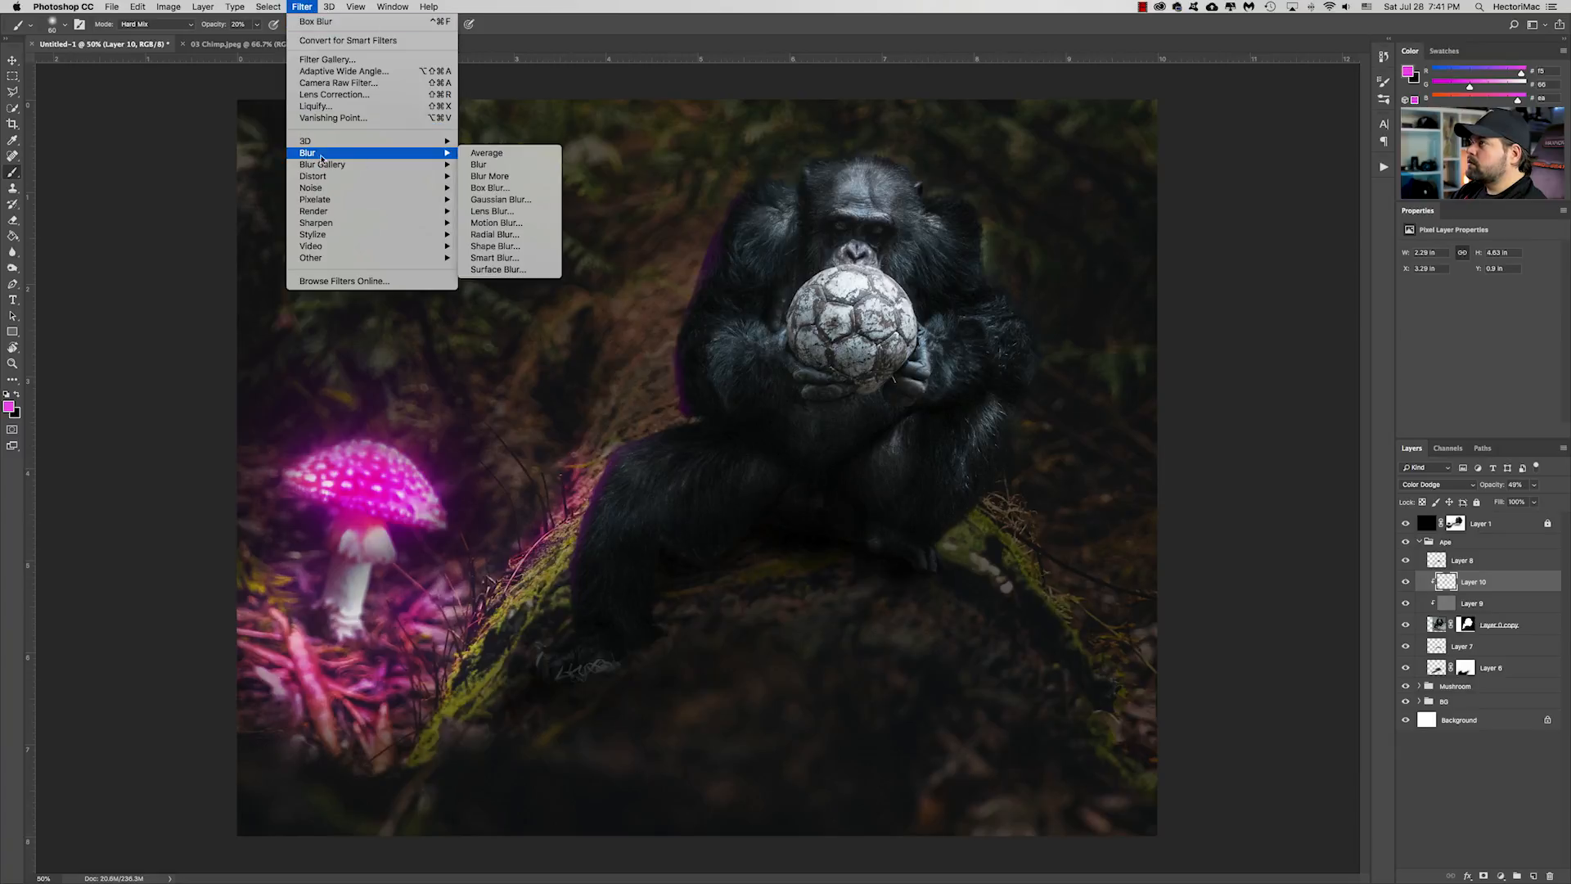
click(500, 198)
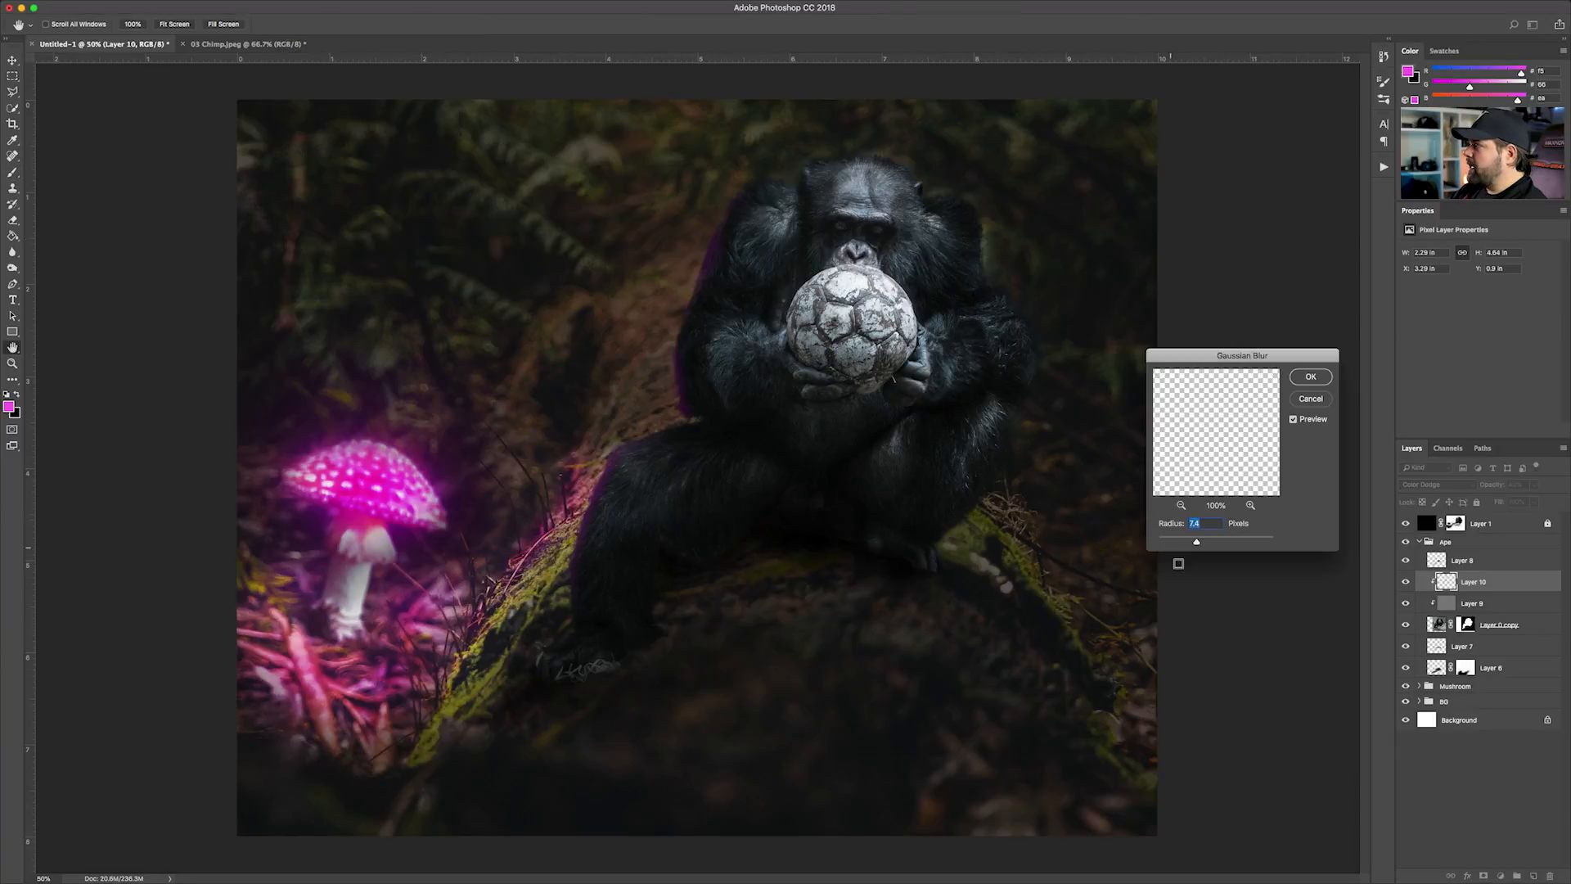
drag(1196, 543, 1166, 542)
key(super+equal)
key(super+equal)
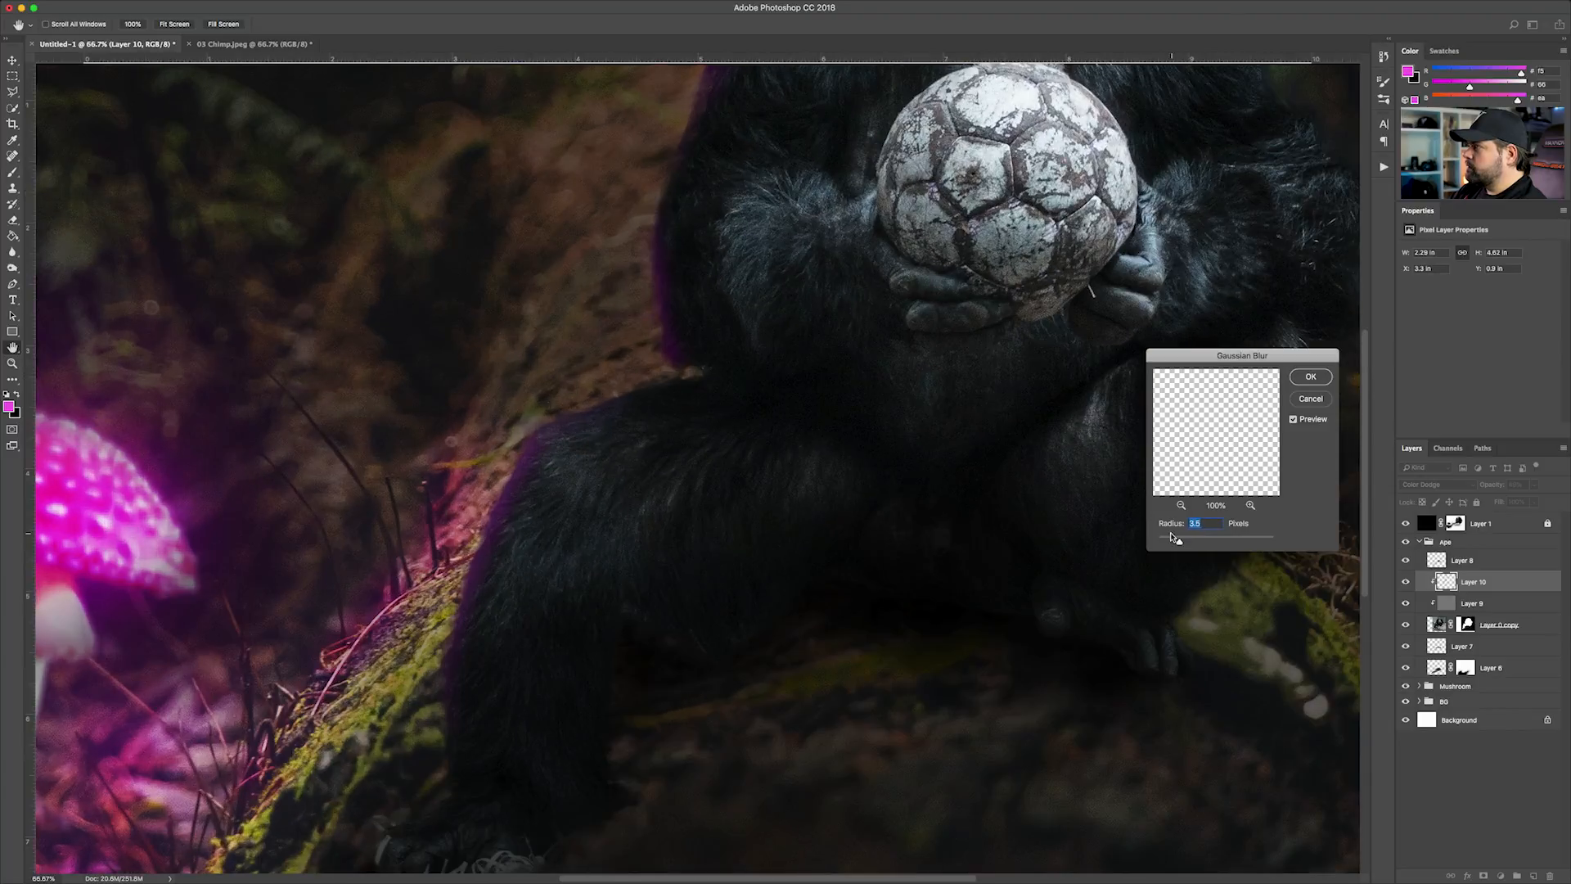
mouse_move(1180, 541)
mouse_down()
mouse_move(1210, 544)
mouse_move(1194, 543)
mouse_up()
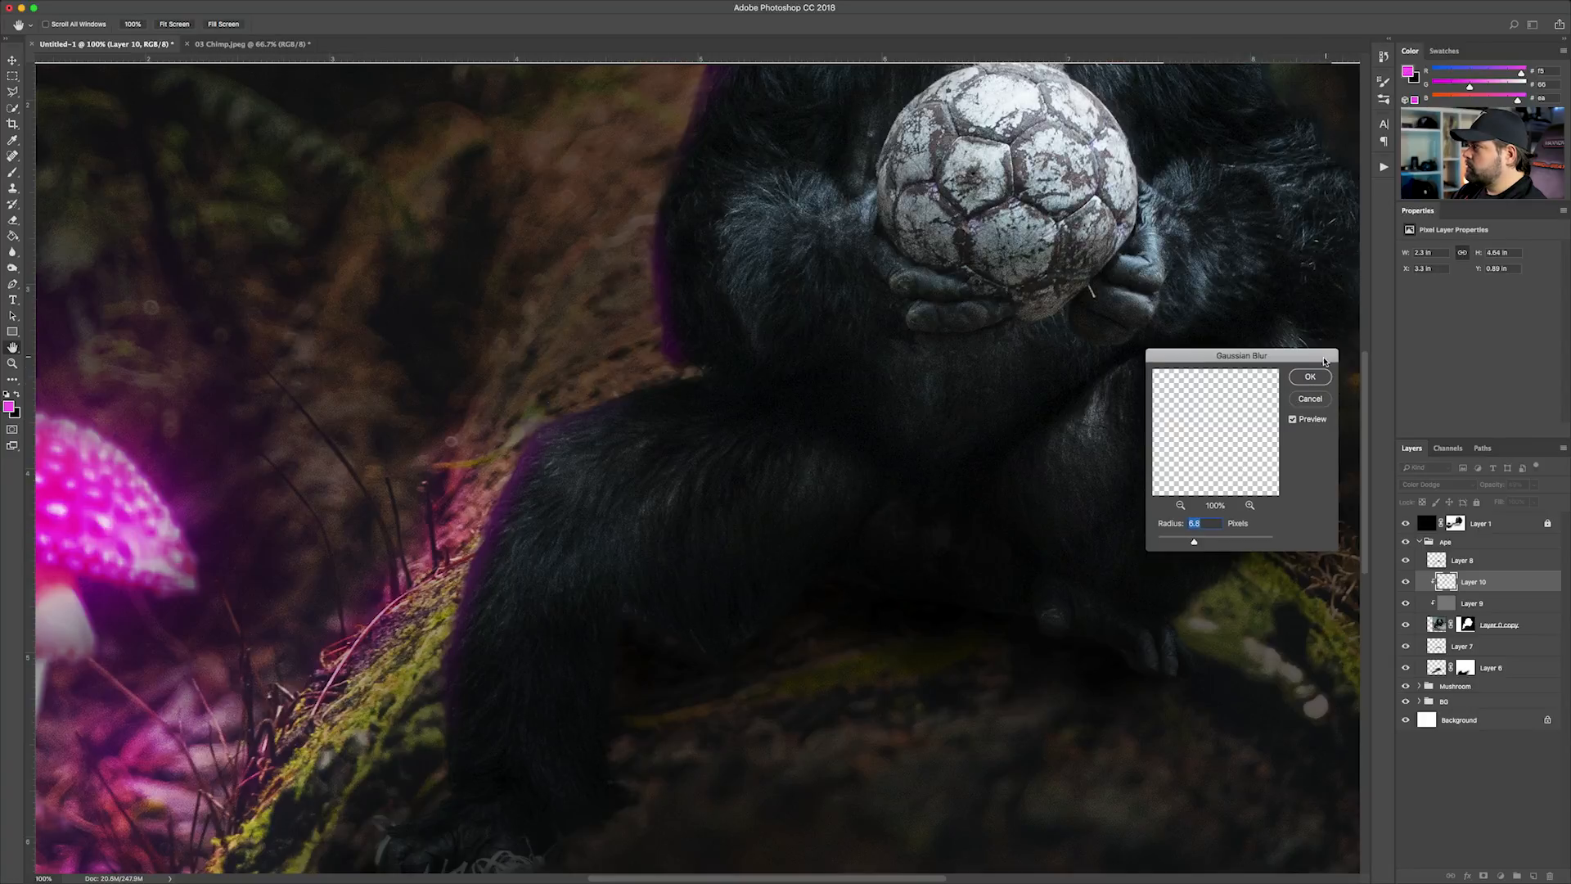
key(Return)
key(b)
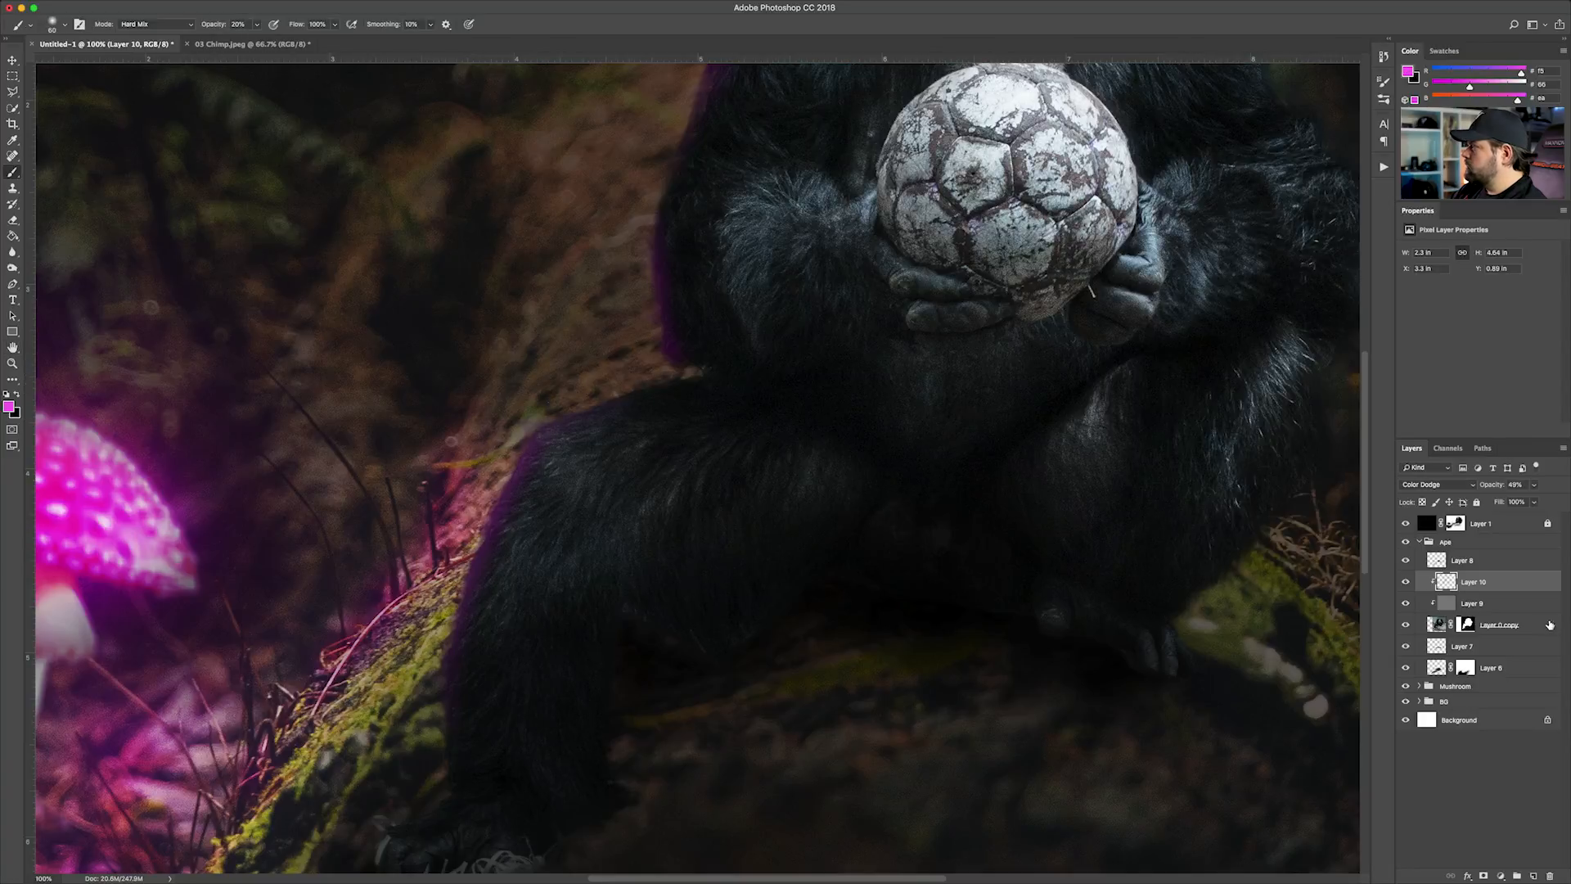
Adjust the rim light's strength by setting Layer 10's opacity to 38%
click(1534, 490)
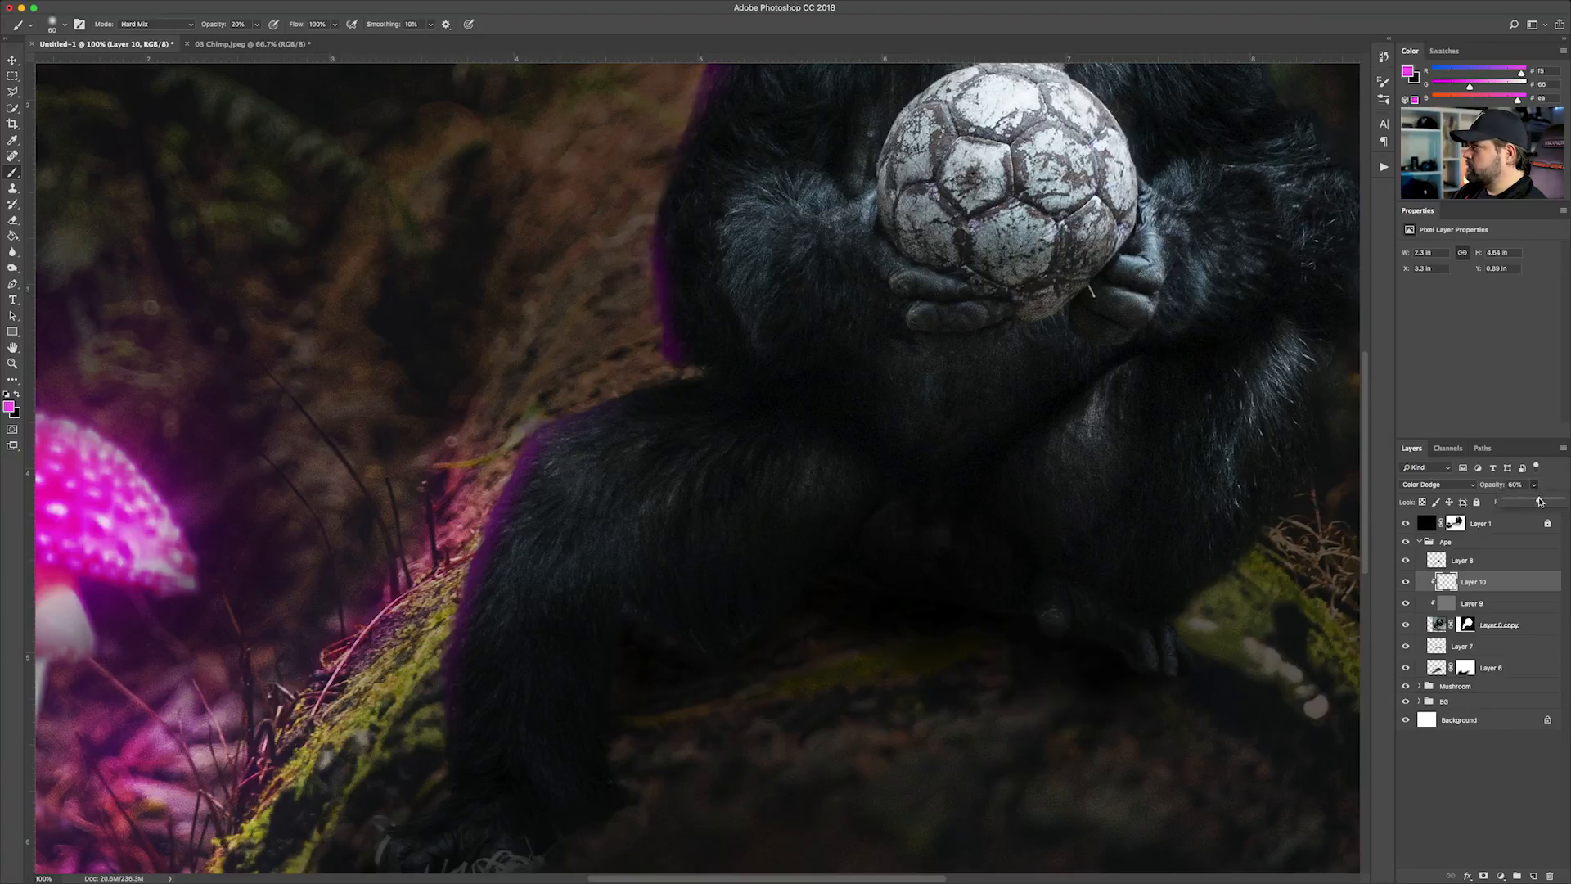
key(super+minus)
key(super+minus)
key(super+minus)
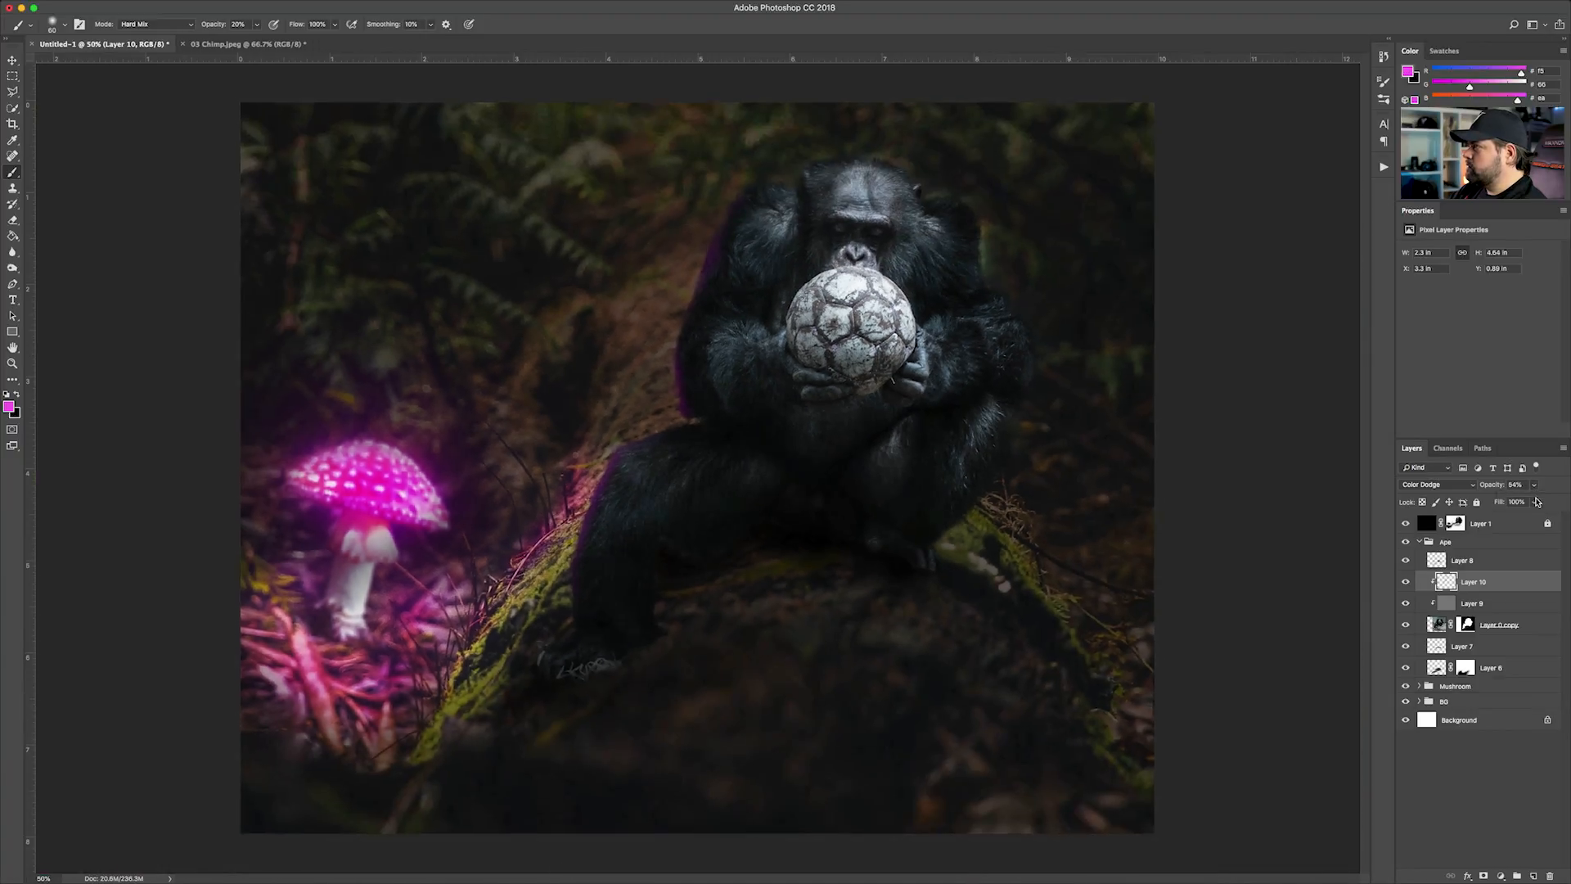
key(super+plus)
click(1532, 486)
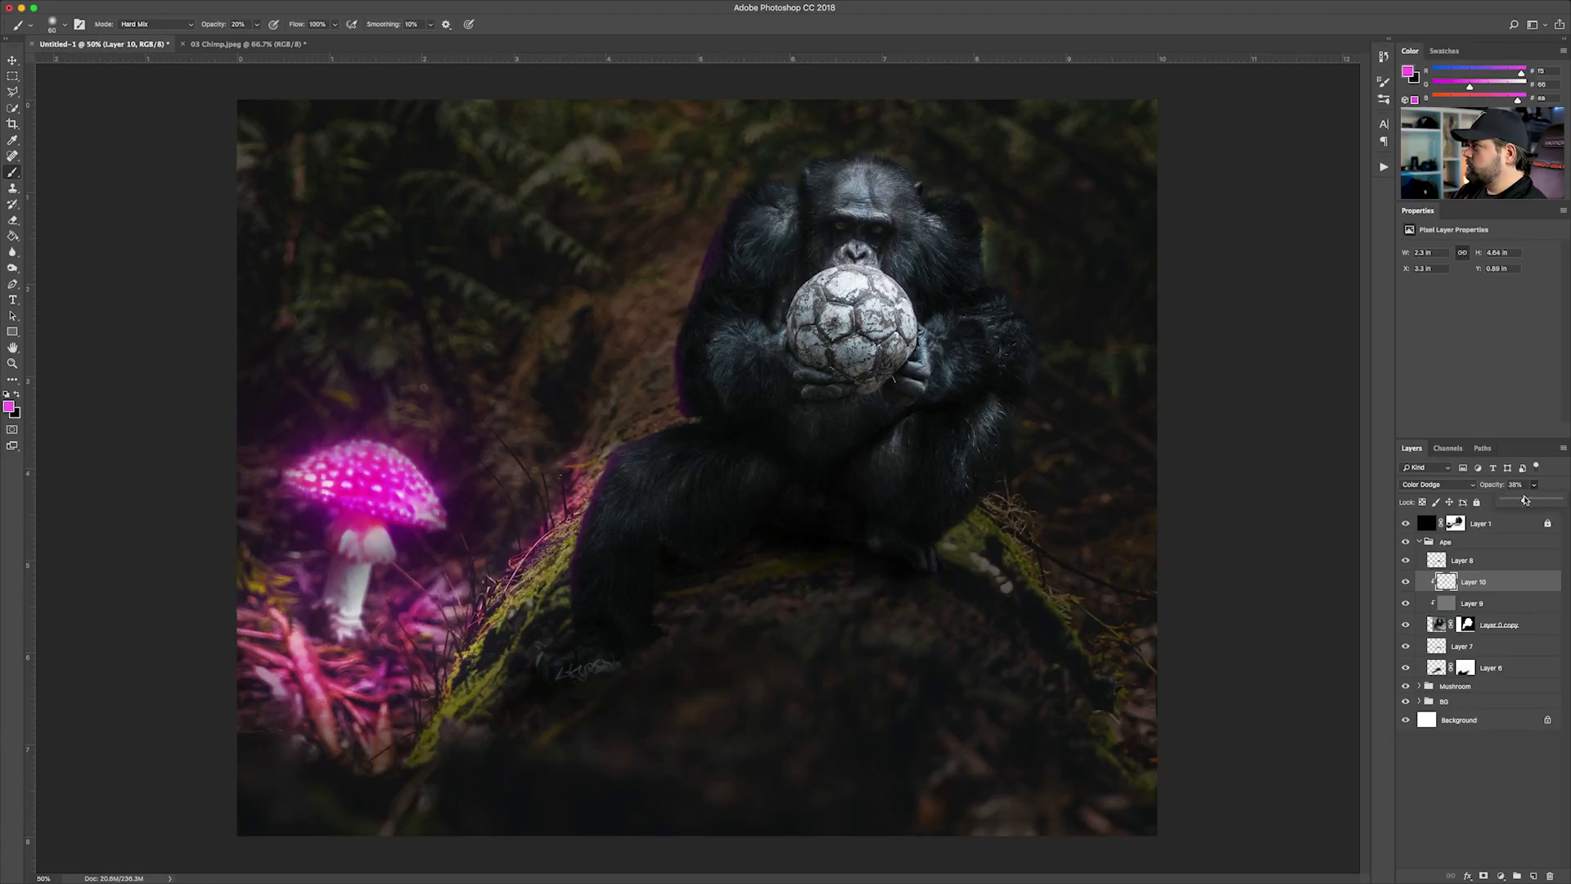
click(1469, 759)
click(1467, 582)
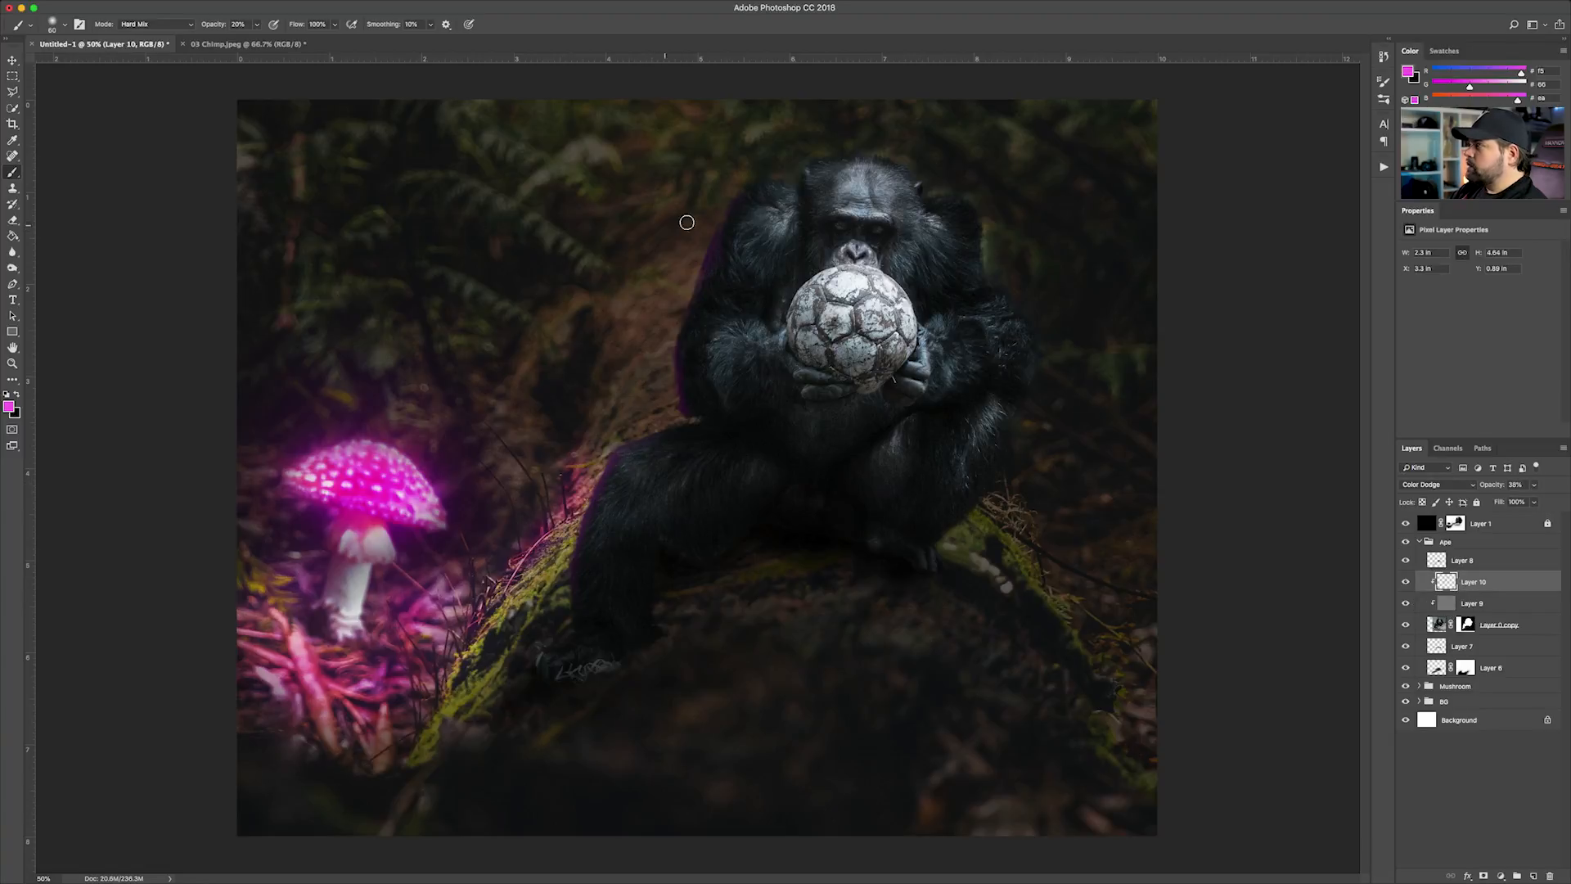
Erase the magenta rim from the chimp's shoulder and upper arm on Layer 10, using a smaller eraser at 30% opacity
key(super+plus)
key(super+plus)
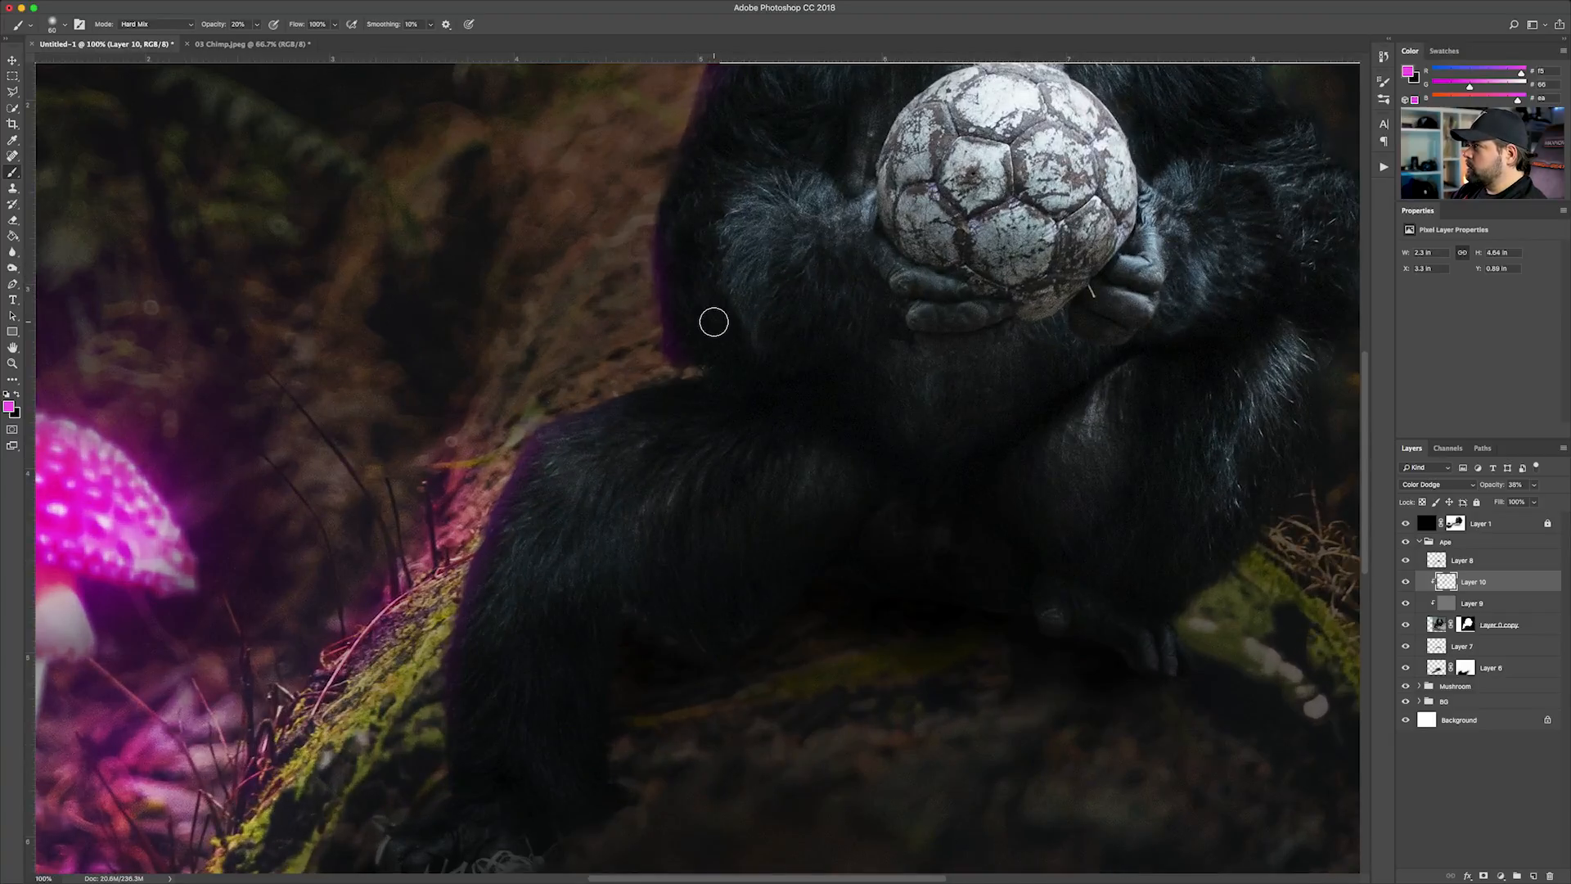
scroll(720, 319, up, 4)
key(e)
key(e)
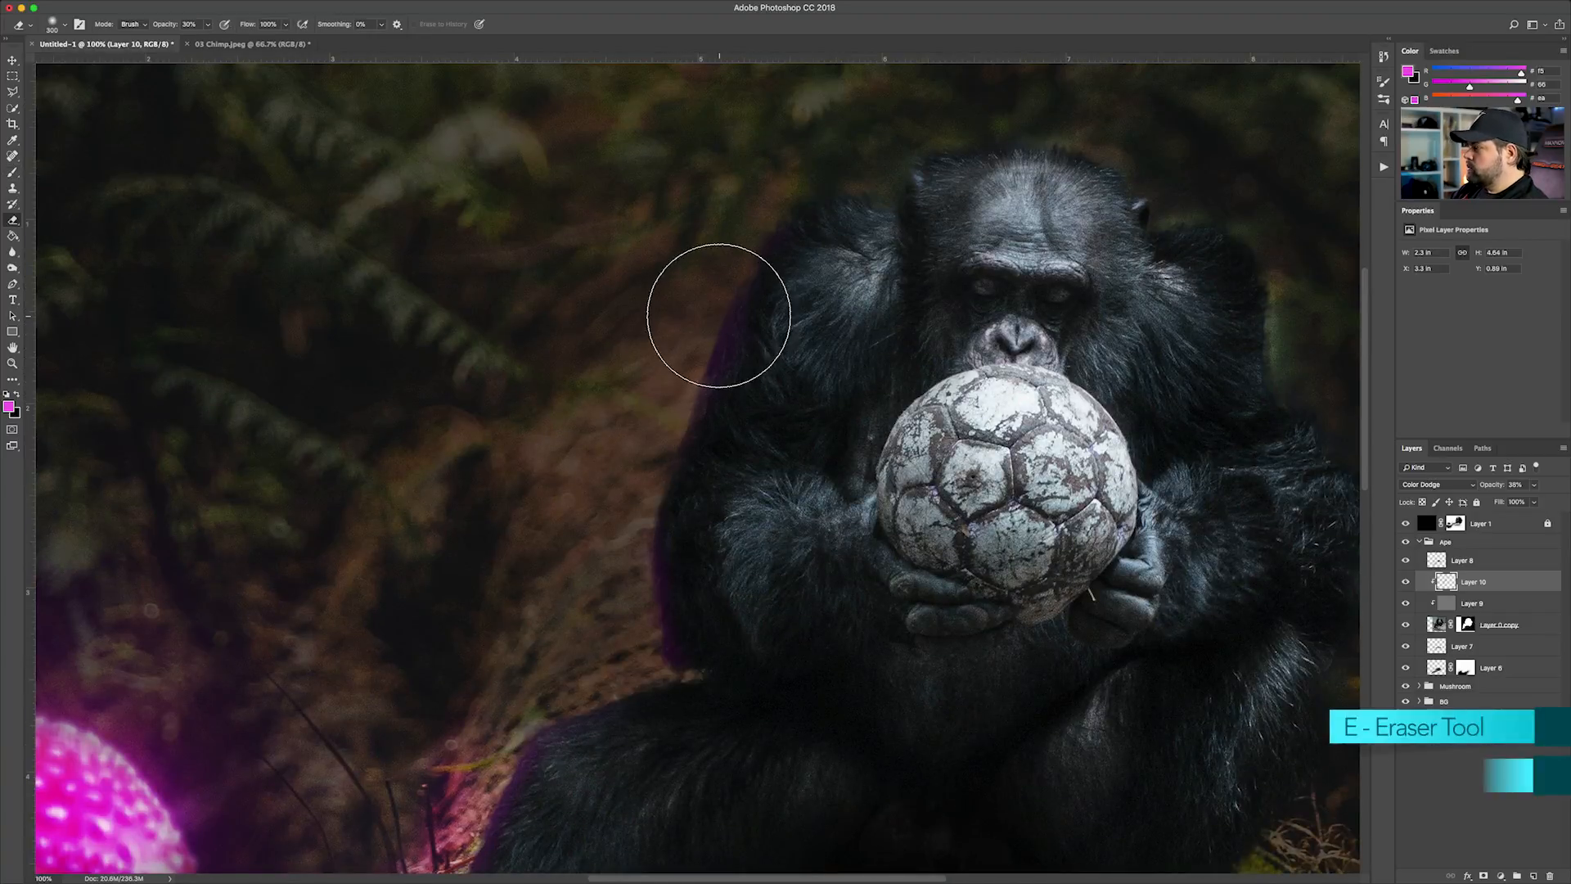
key(bracketleft)
key(bracketleft)
key(bracketleft)
mouse_move(765, 266)
mouse_down()
mouse_move(709, 361)
mouse_move(758, 305)
mouse_move(742, 342)
mouse_up()
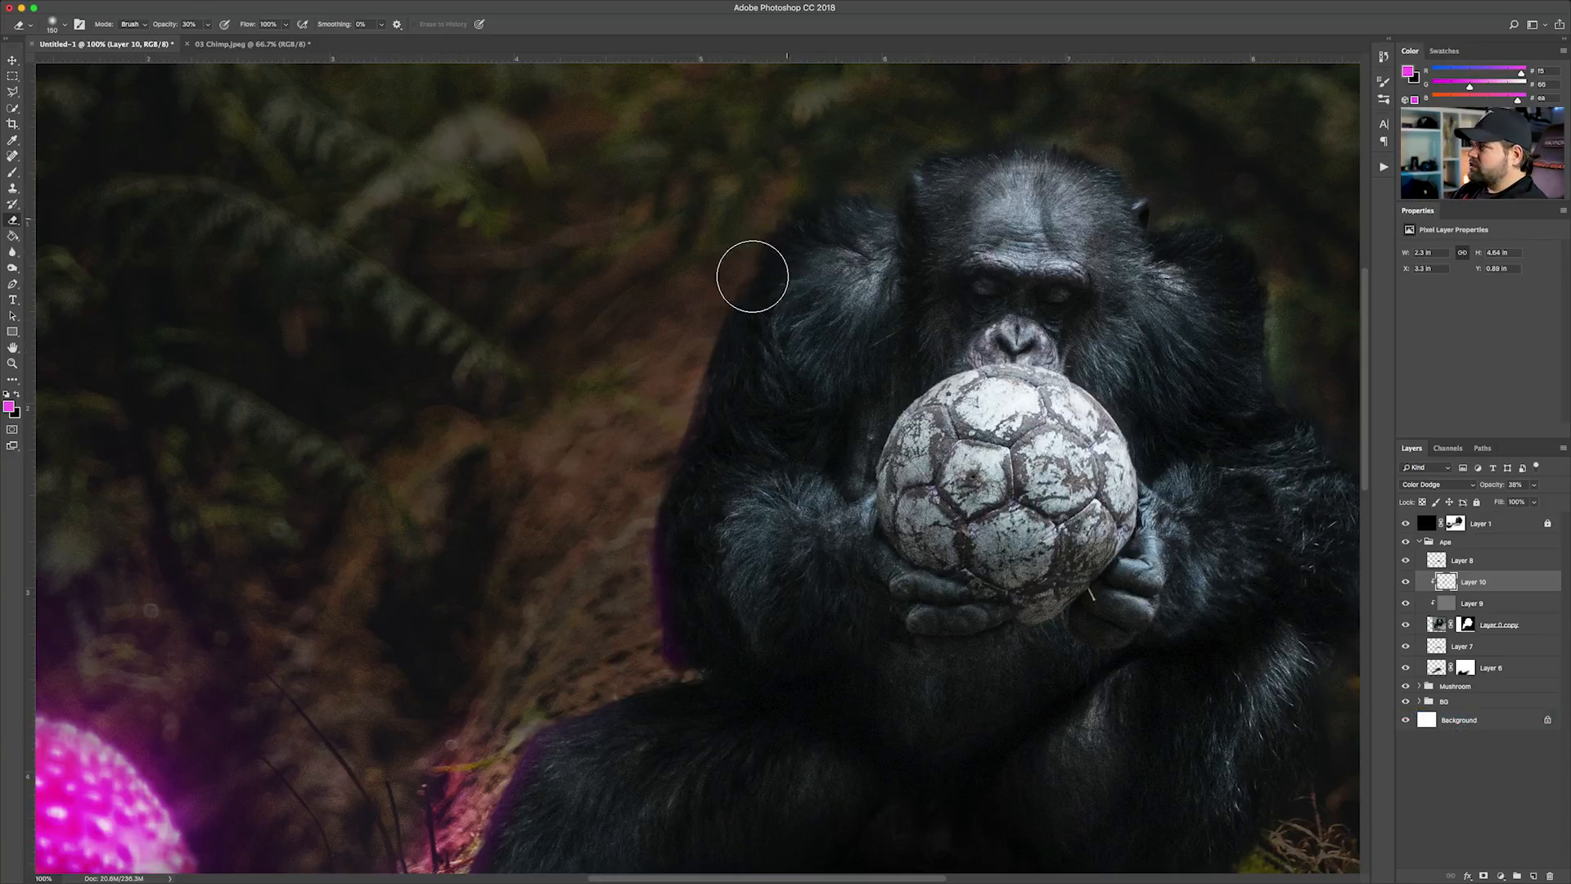
Deselect all layers and examine the whole composite's lighting and balance at different zoom levels
key(super+minus)
key(super+minus)
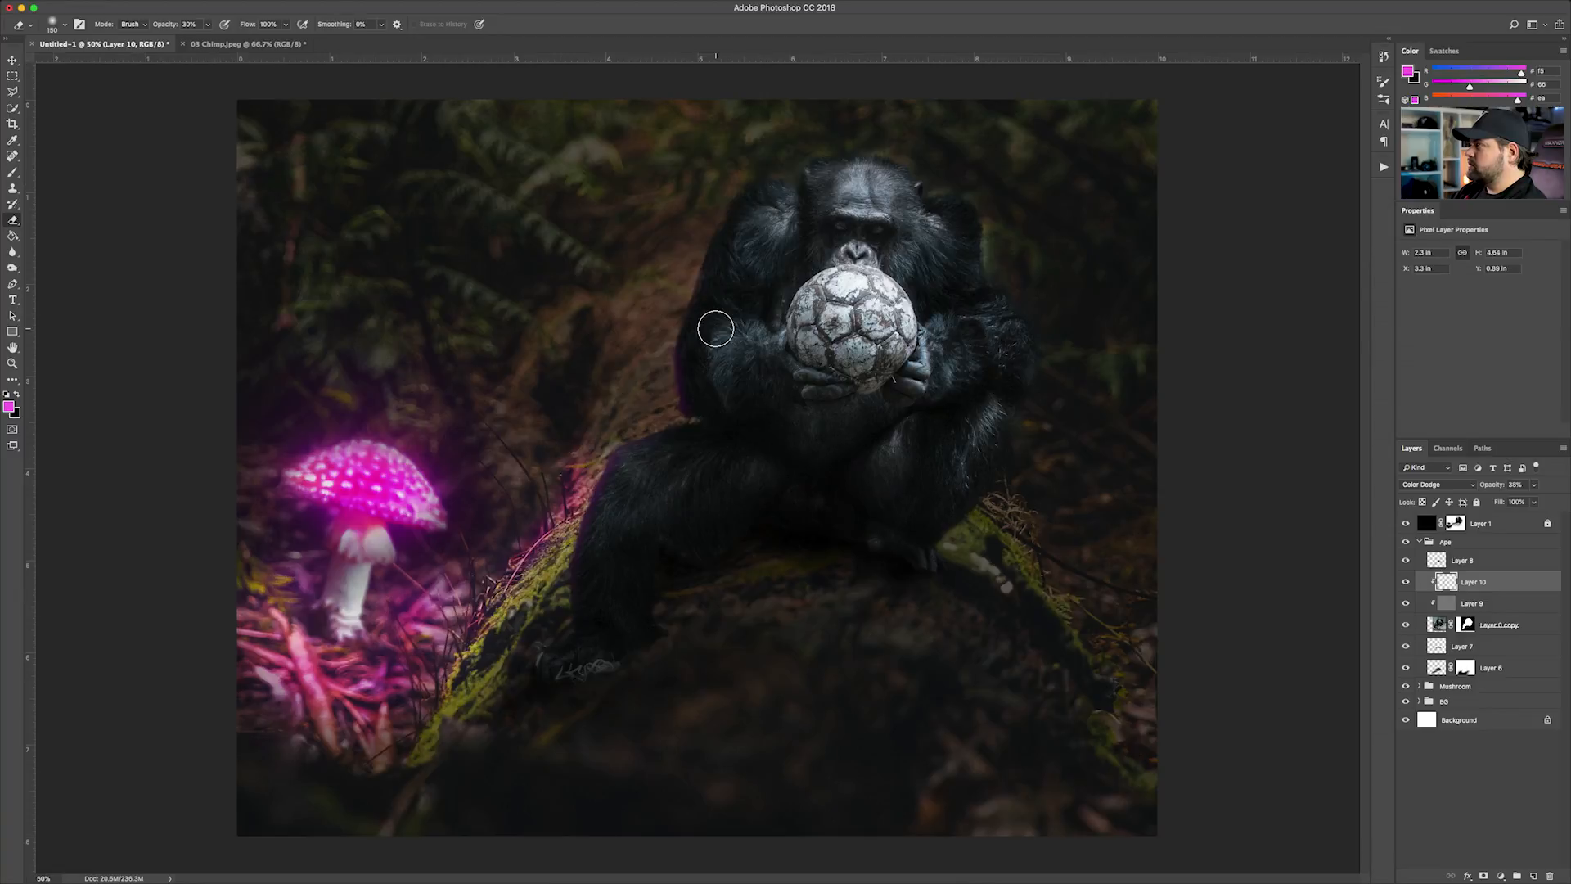
key(super+minus)
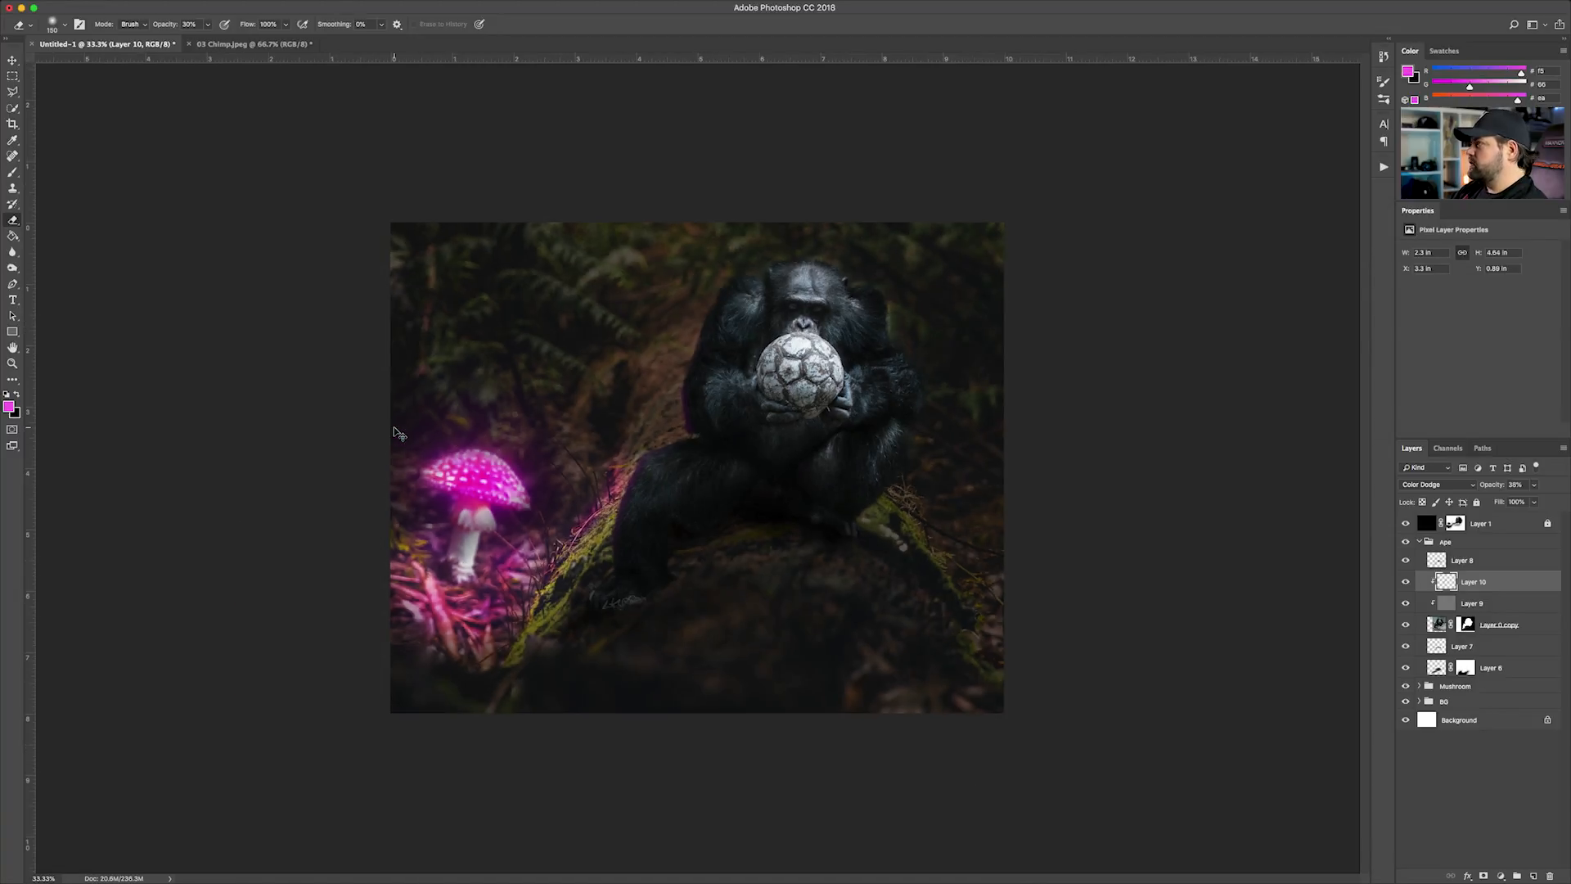
click(12, 61)
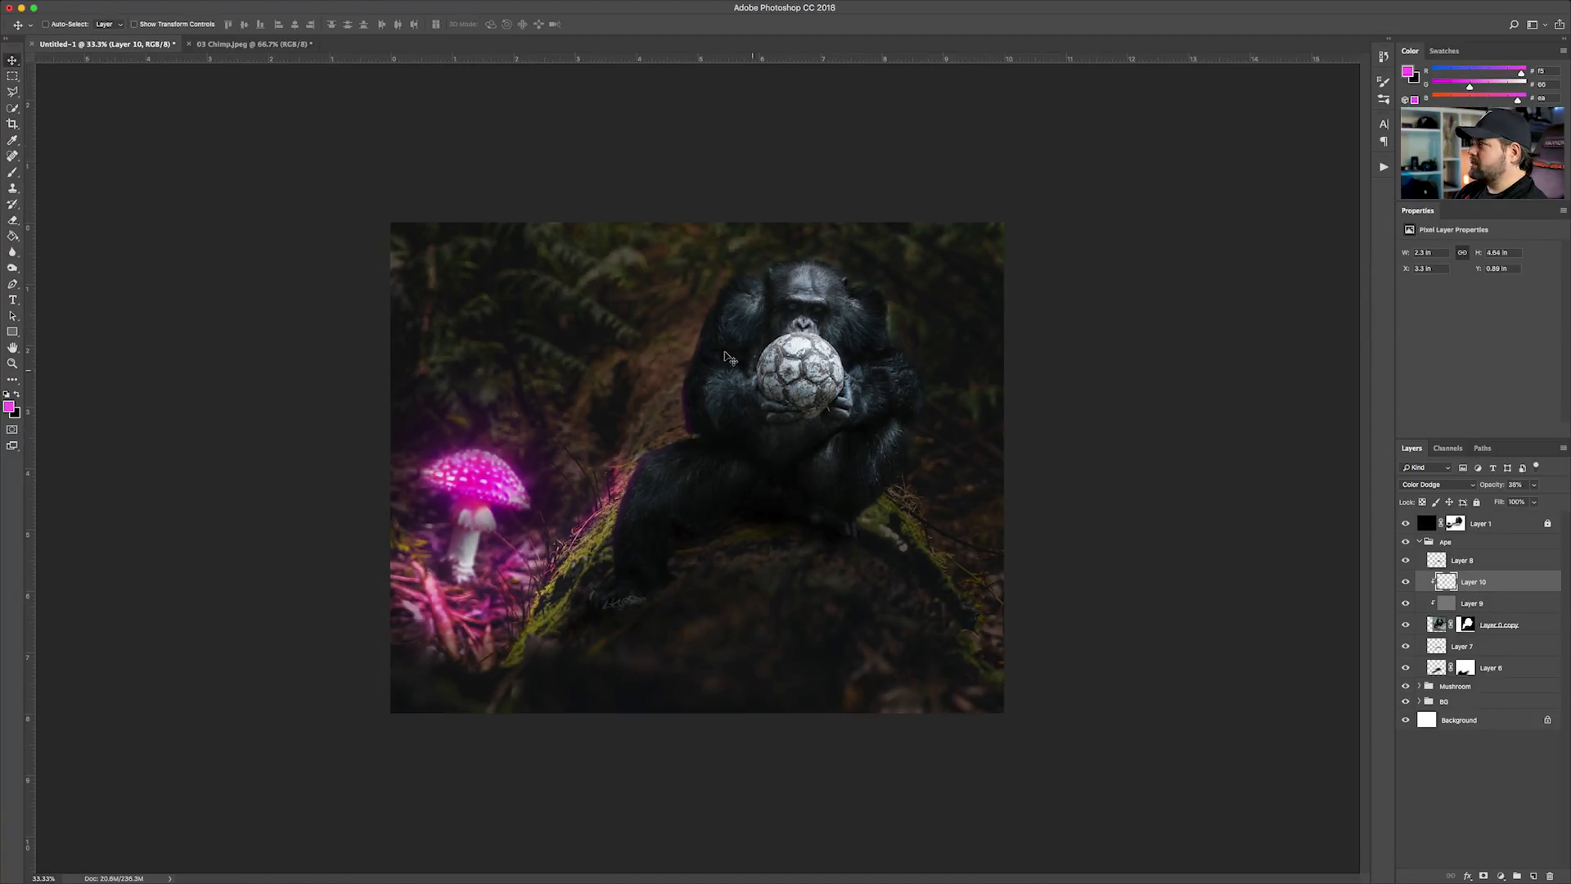
super+click(1022, 724)
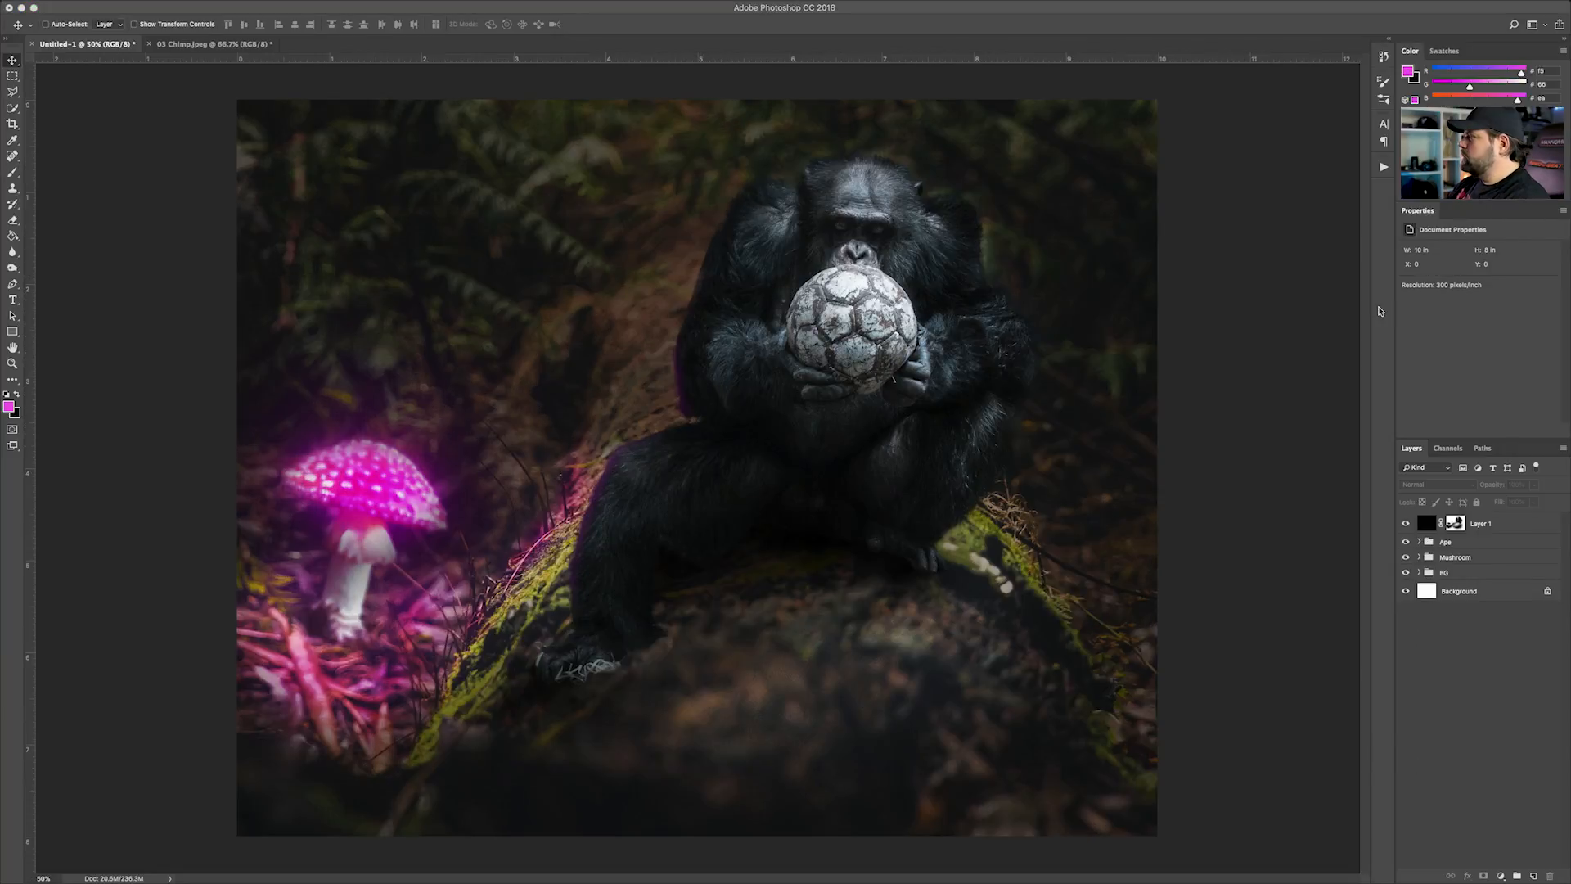
key(super+minus)
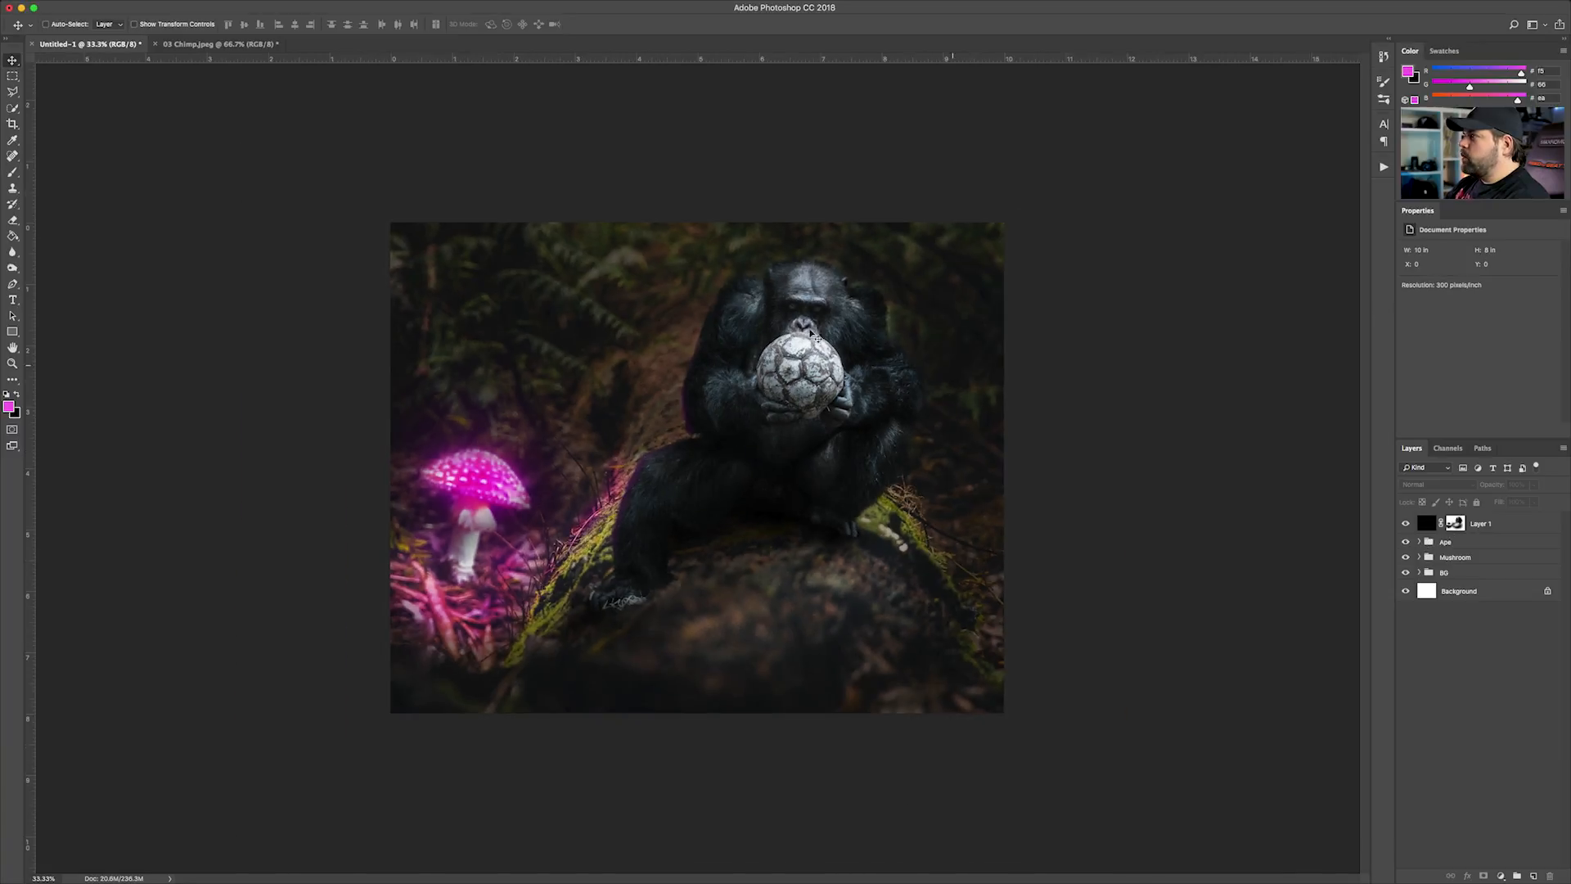
key(super+plus)
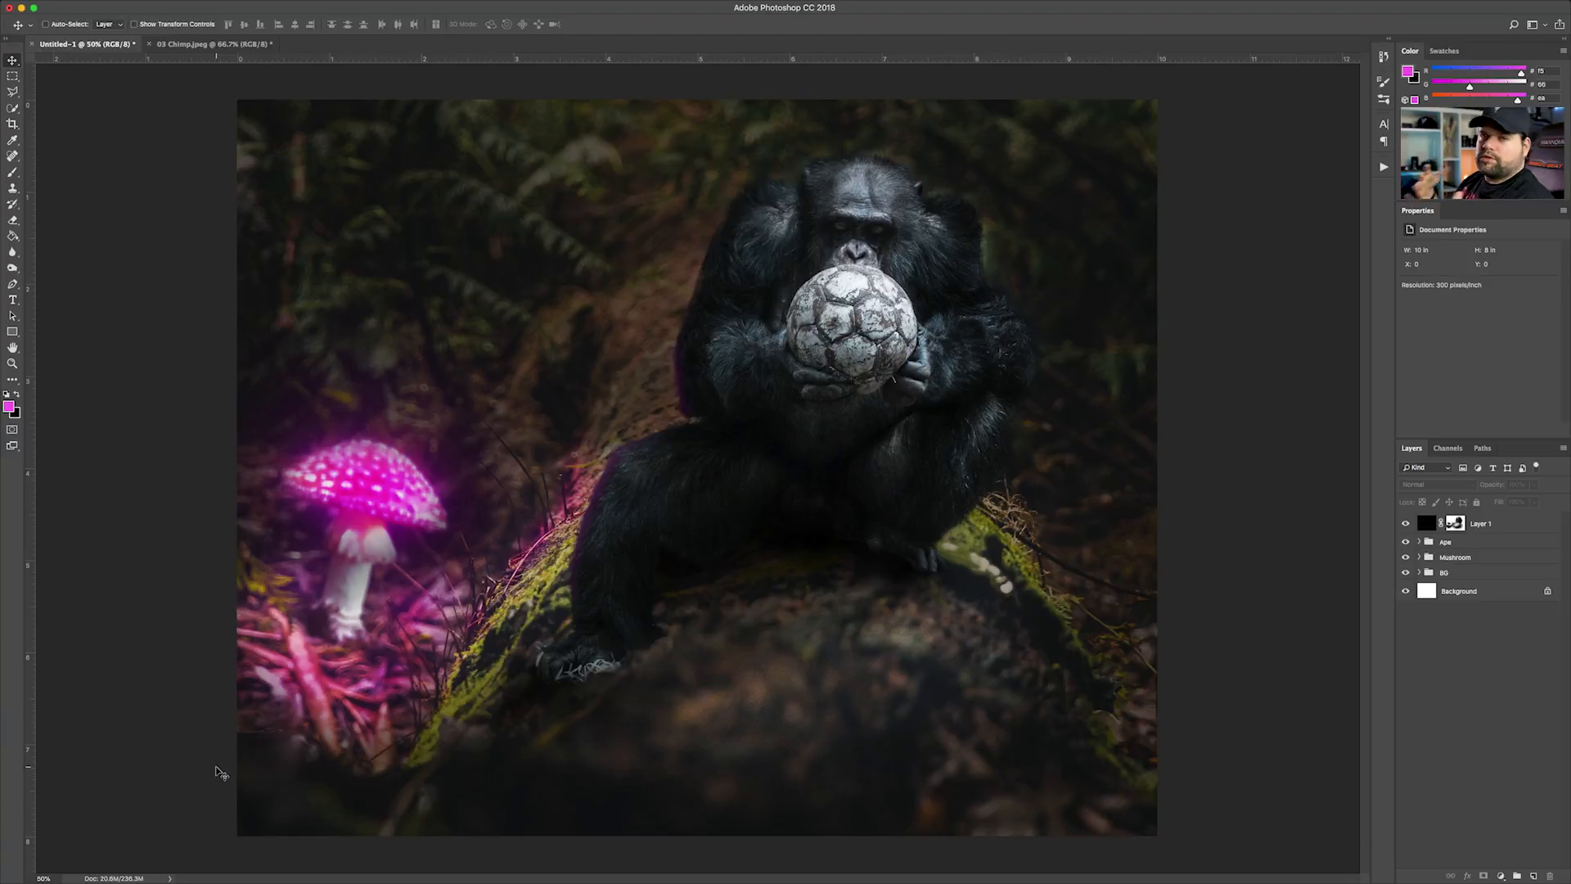
Place the 06 Grass image as an embedded smart object above Layer 1 and lower it over the bottom part of the composite, centred horizontally
key(super+minus)
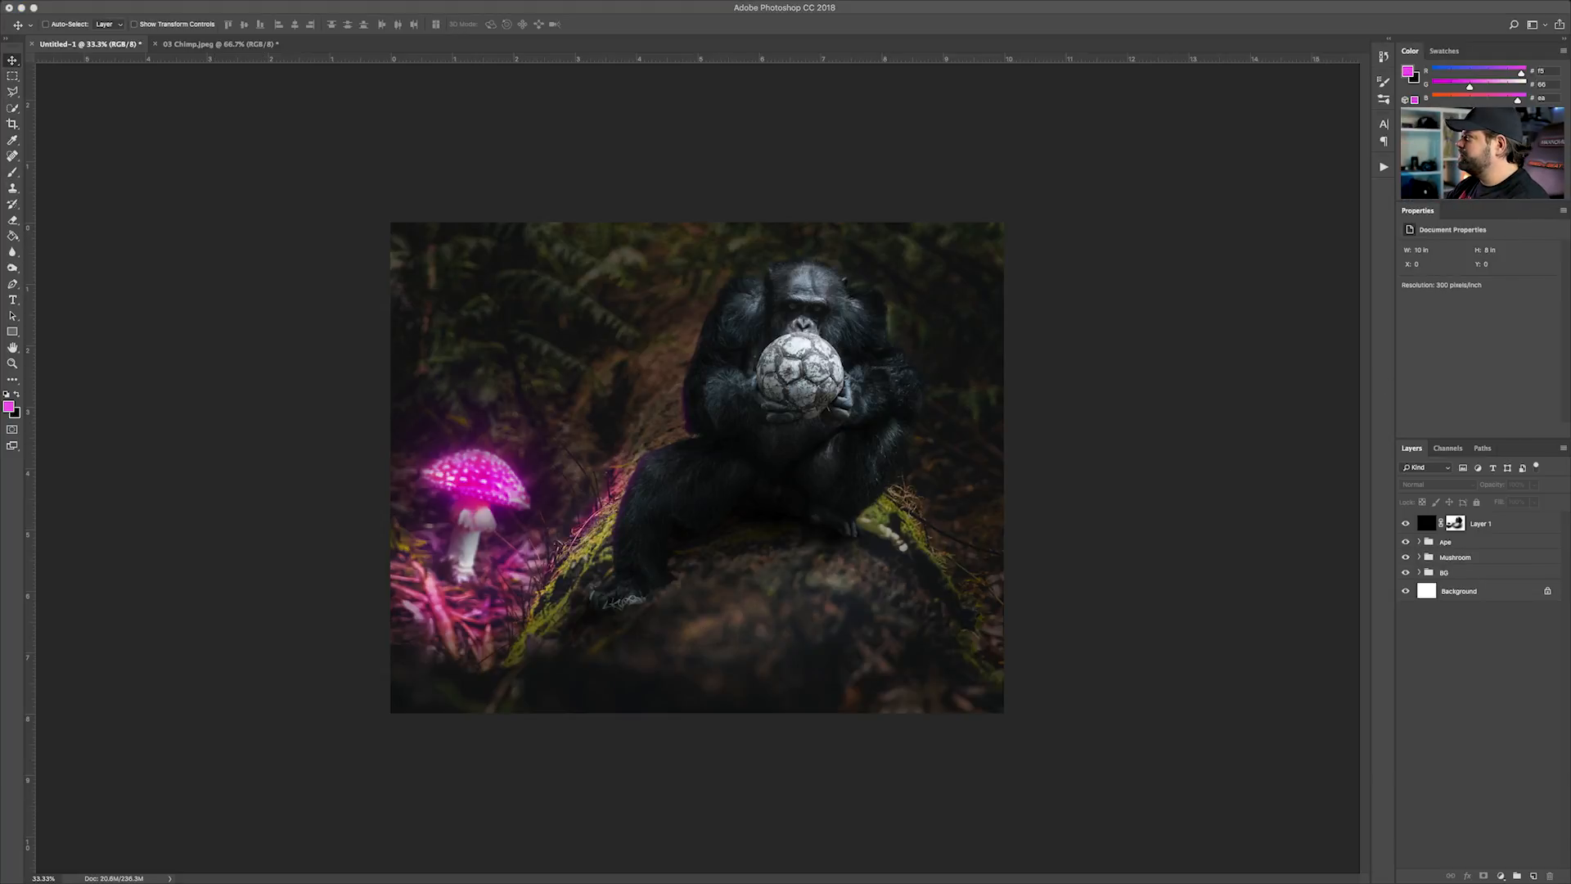
key(Return)
drag(772, 479, 773, 594)
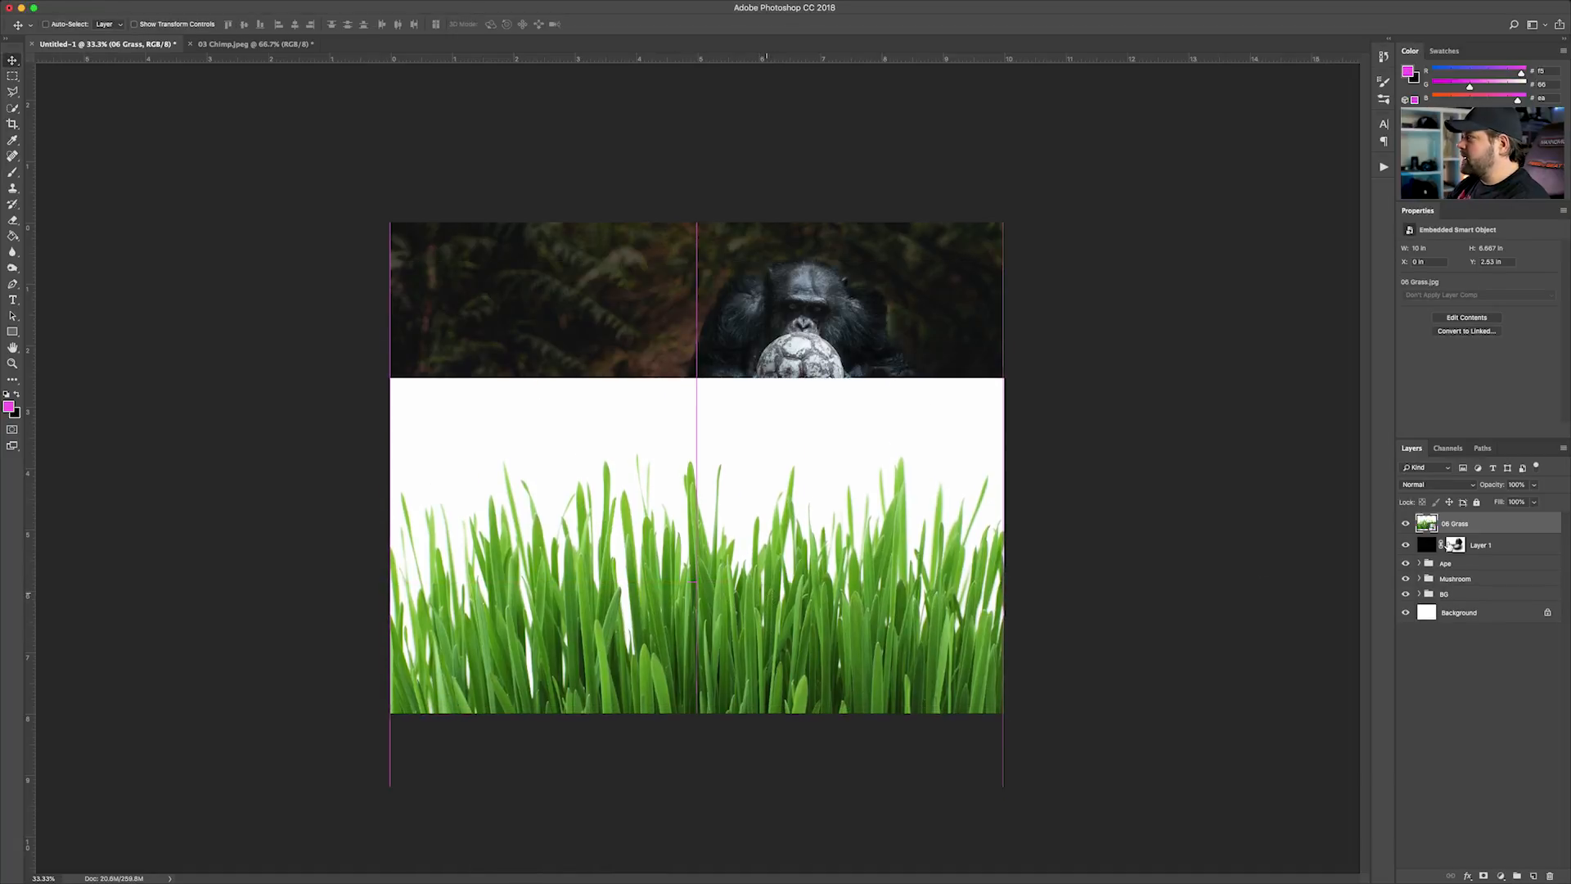
Open the 06 Grass smart object's contents and convert its Background into a regular layer
double_click(1432, 530)
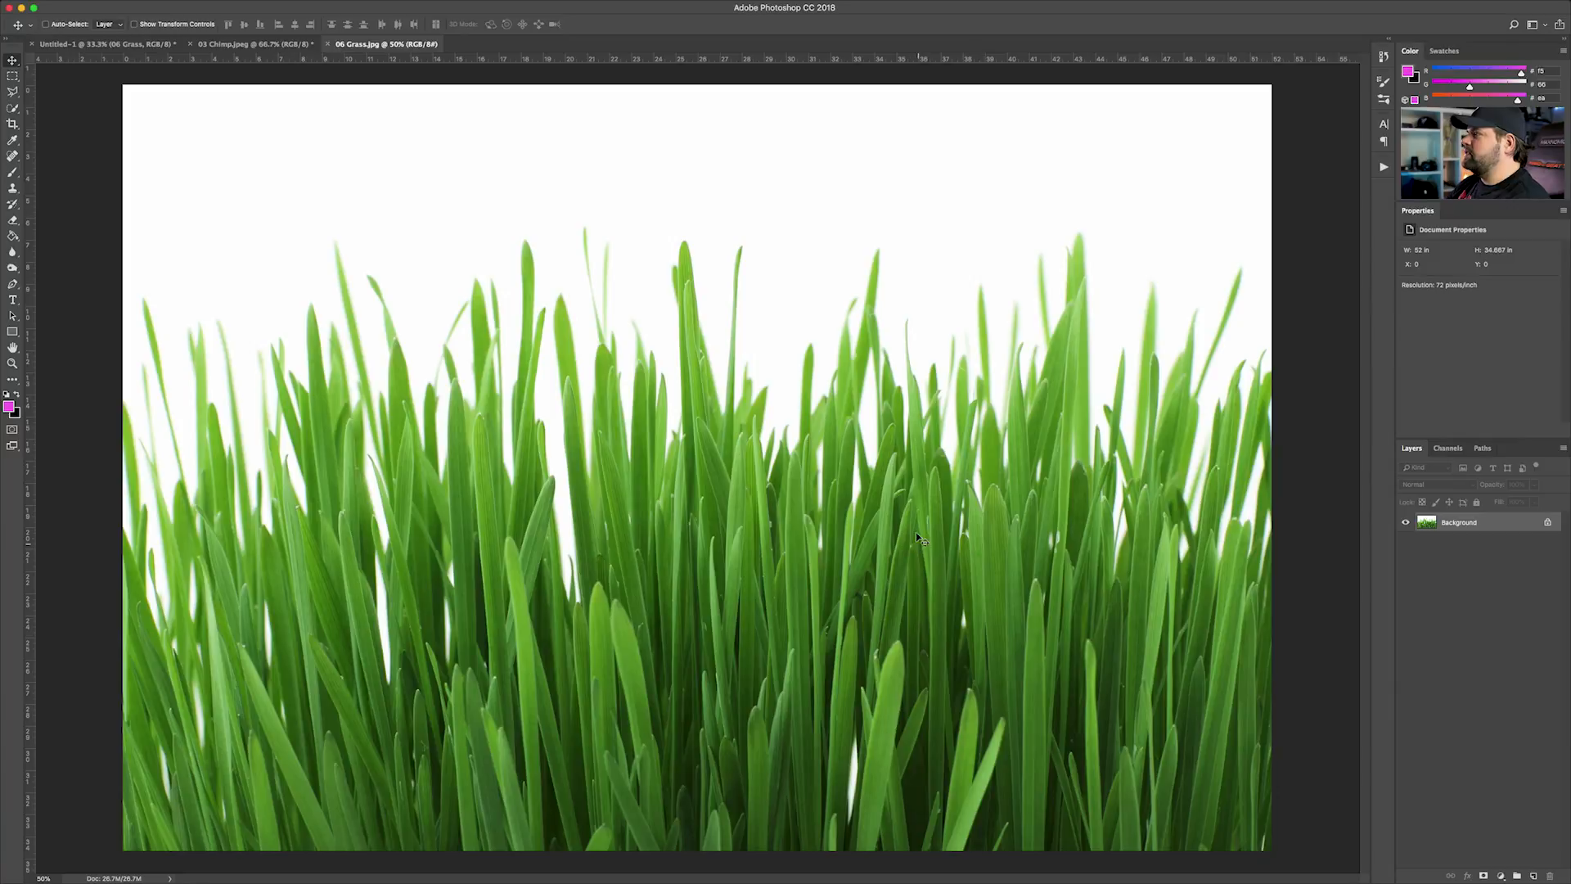
double_click(1465, 524)
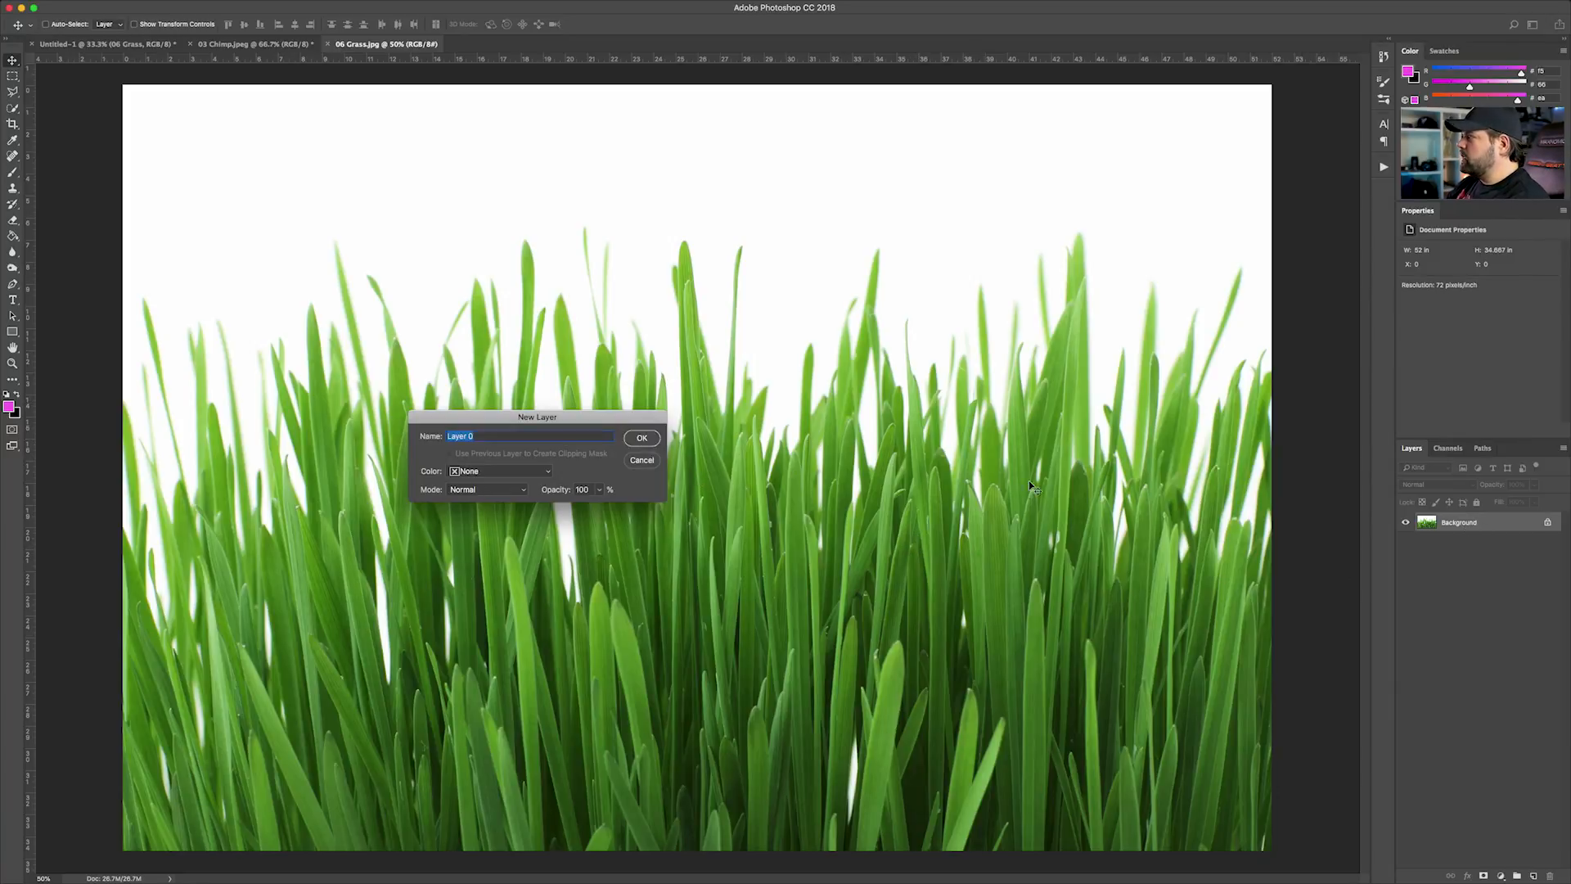
key(Return)
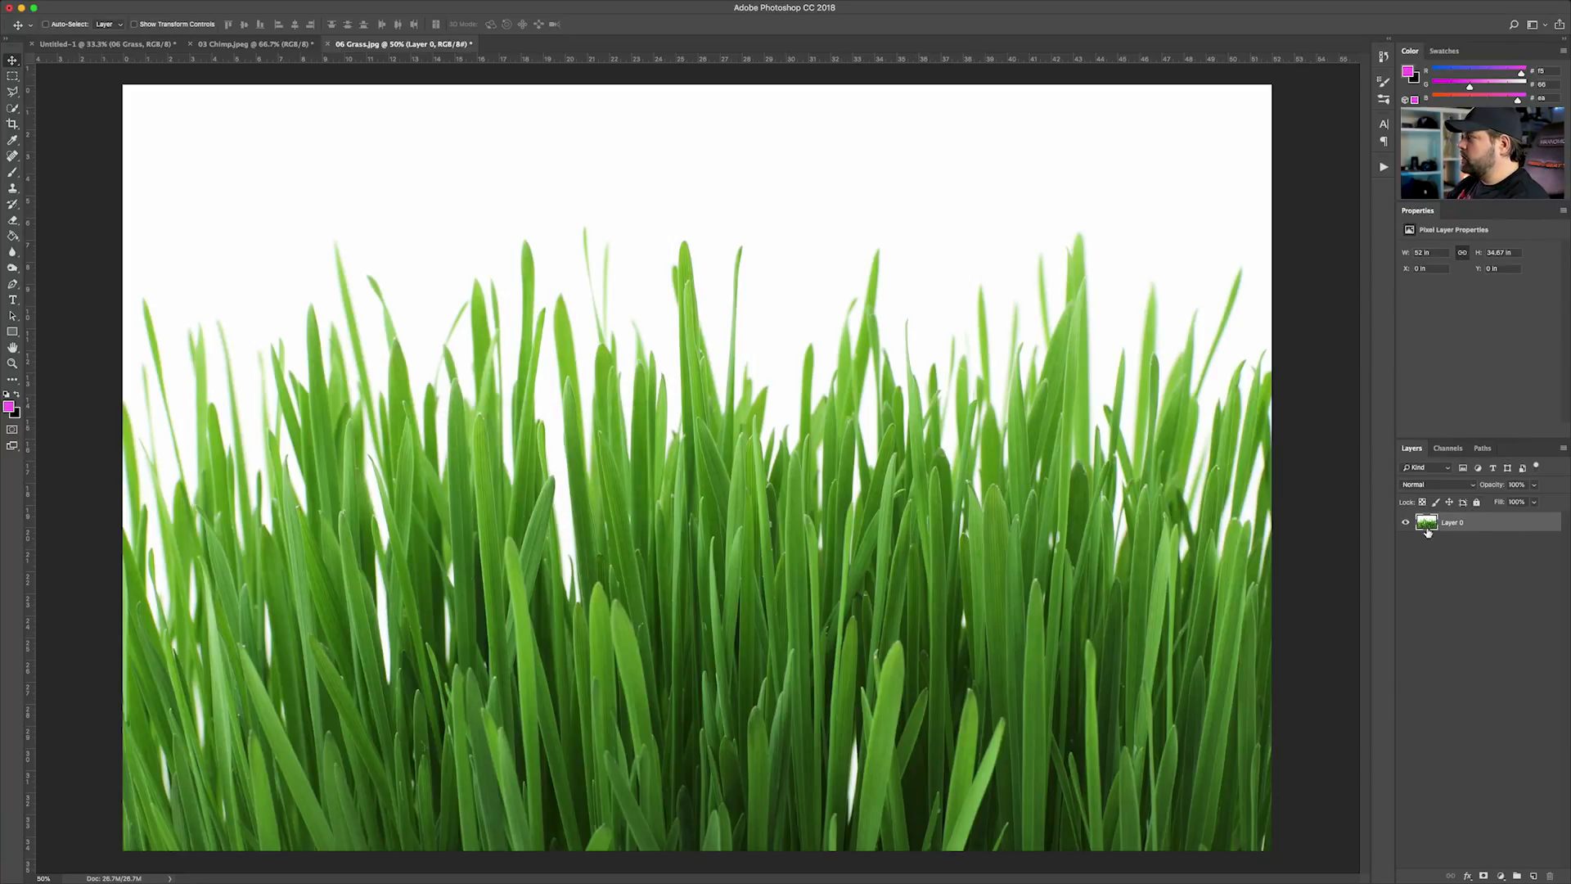
right_click(1469, 523)
click(1504, 589)
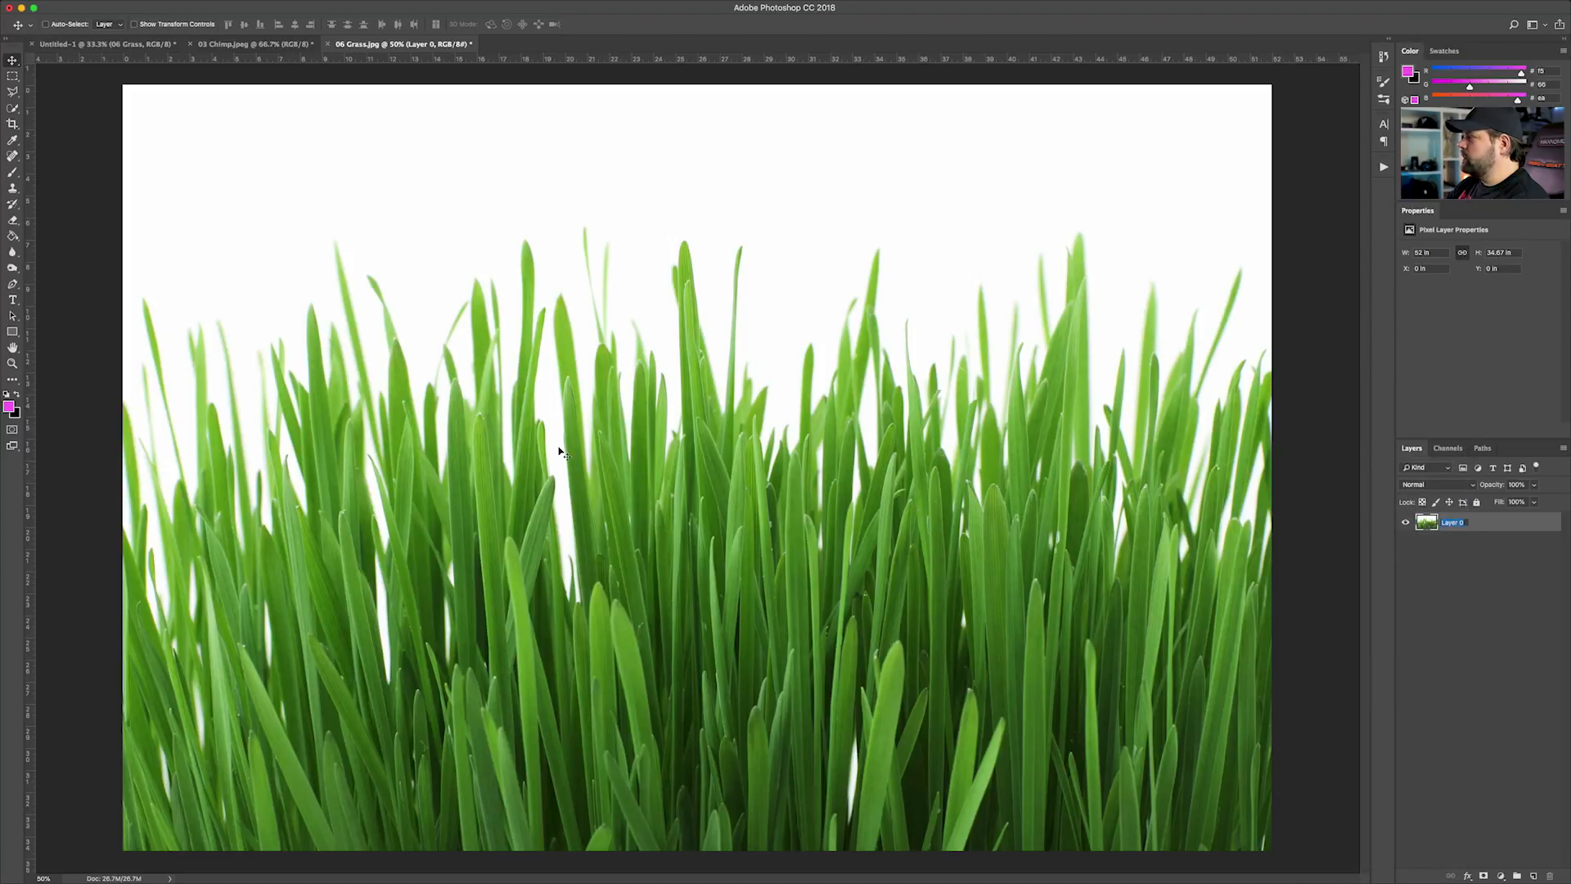
Select the white background around the grass with the Magic Wand, add a layer mask and invert it to keep only the grass
click(19, 109)
click(76, 123)
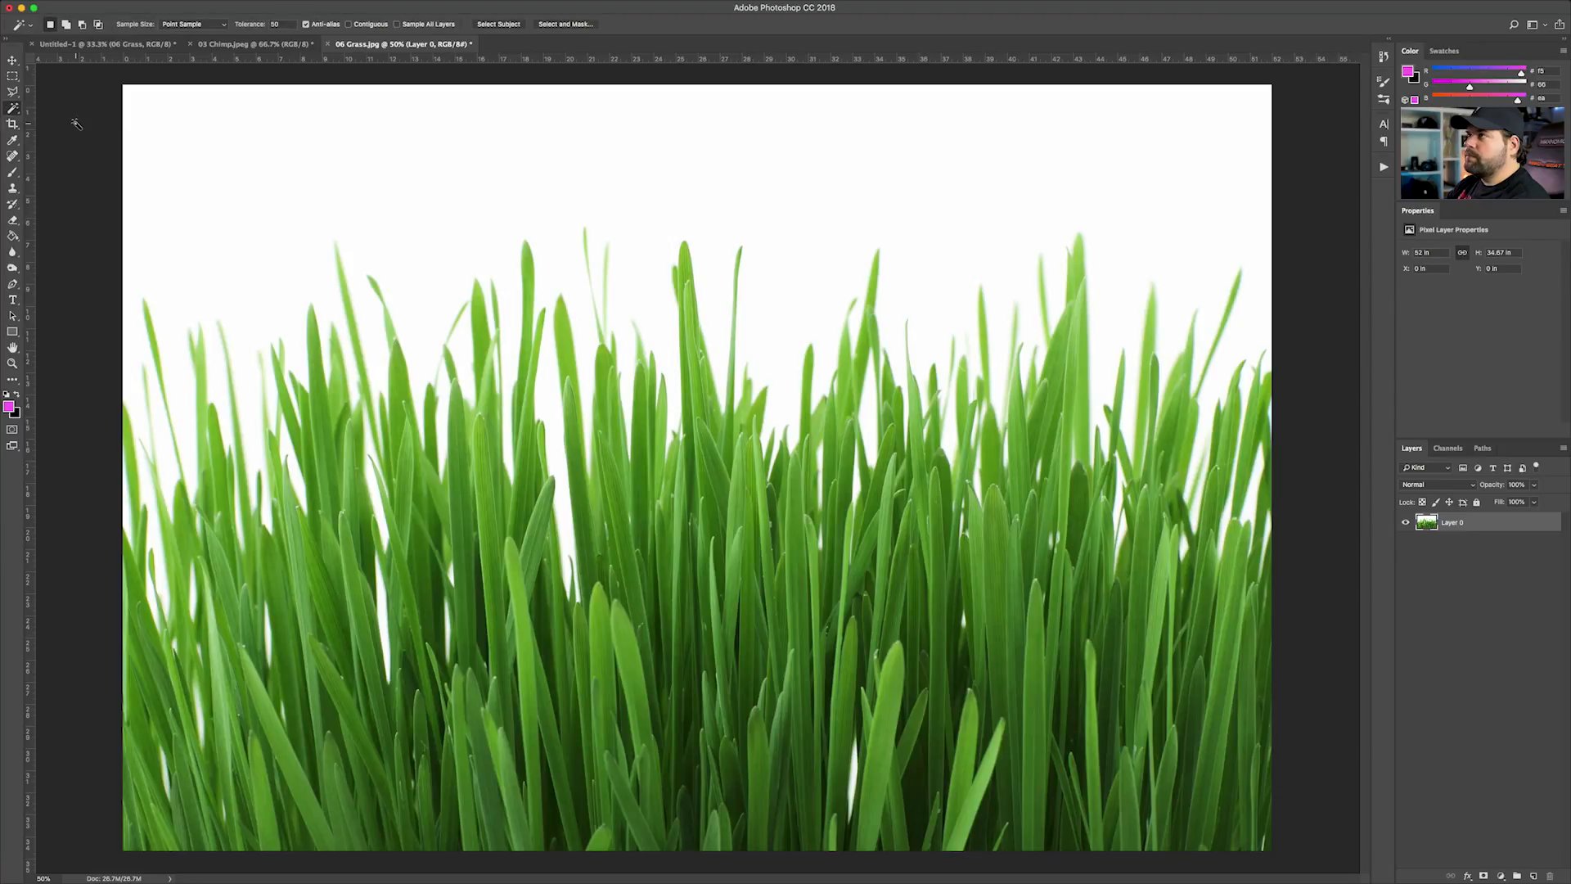
click(263, 173)
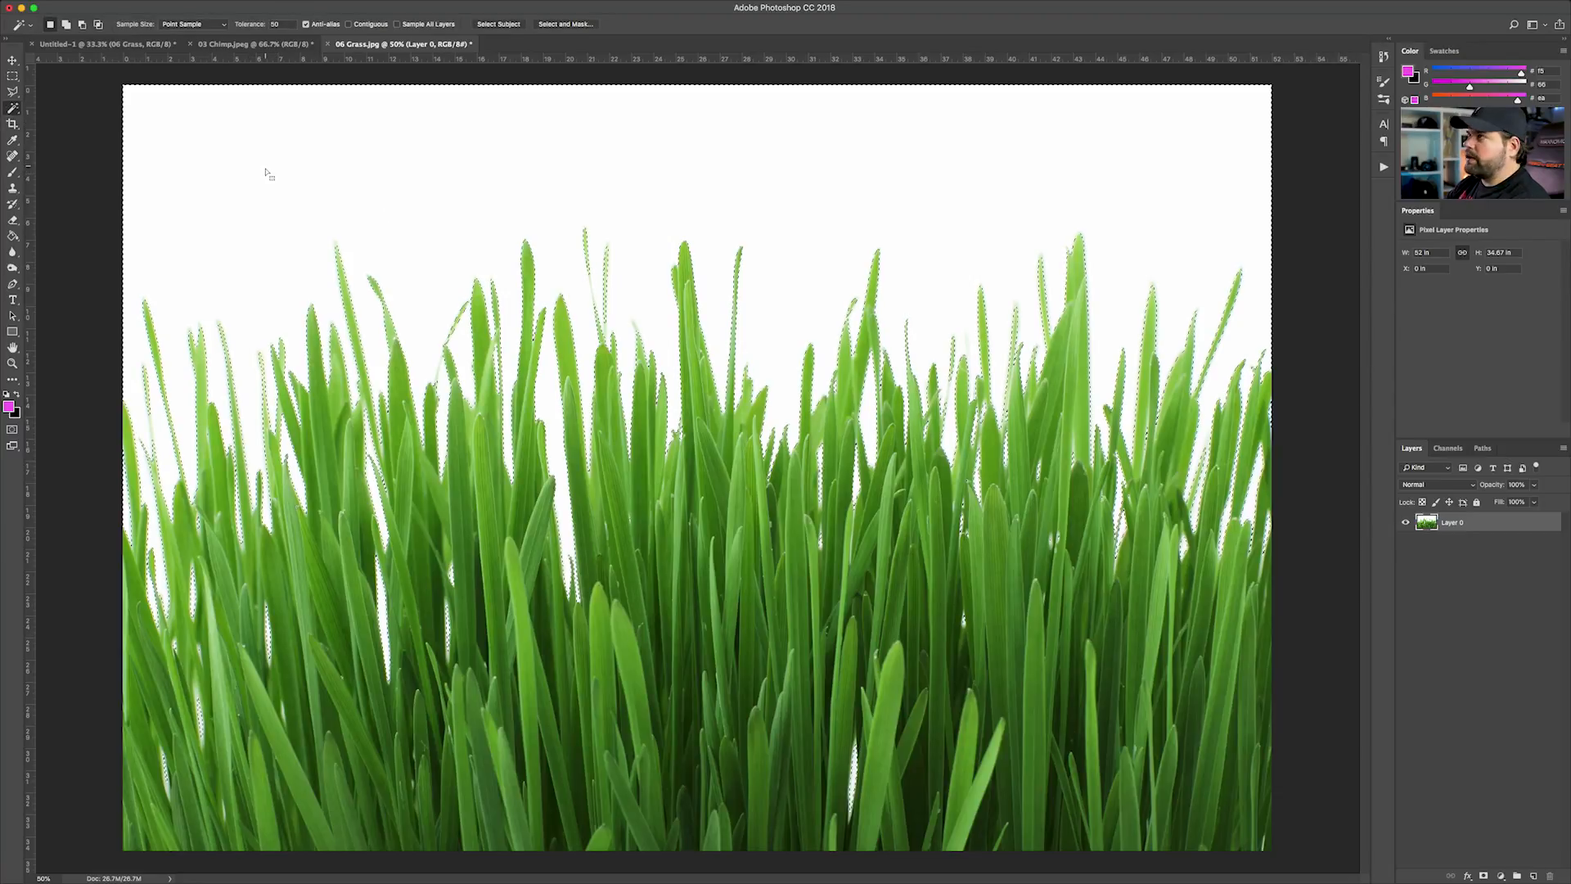
click(1484, 876)
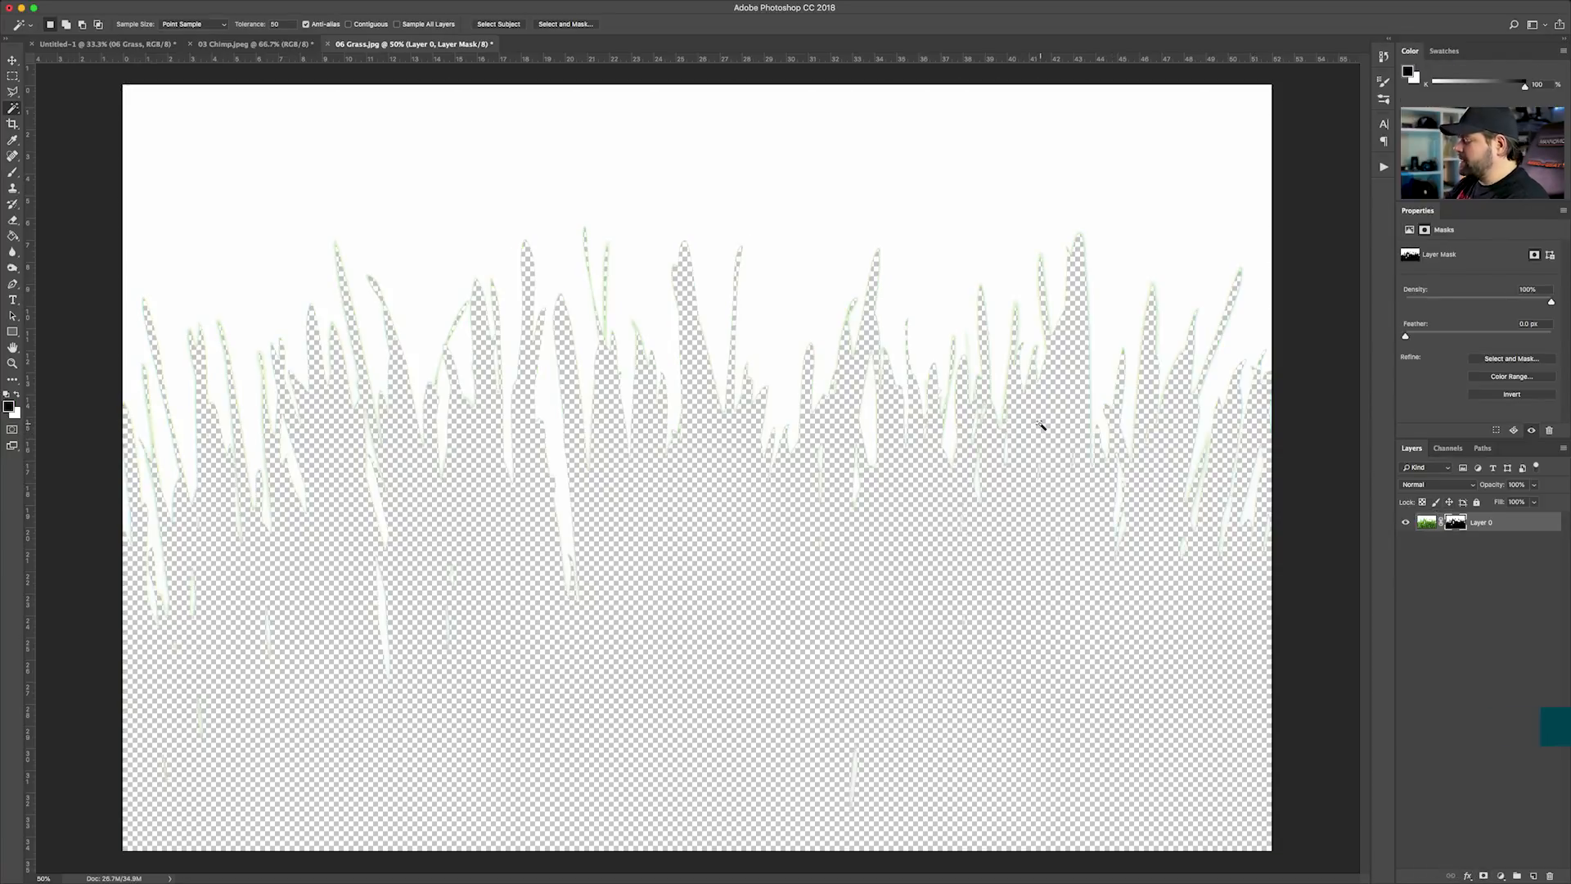
key(super+i)
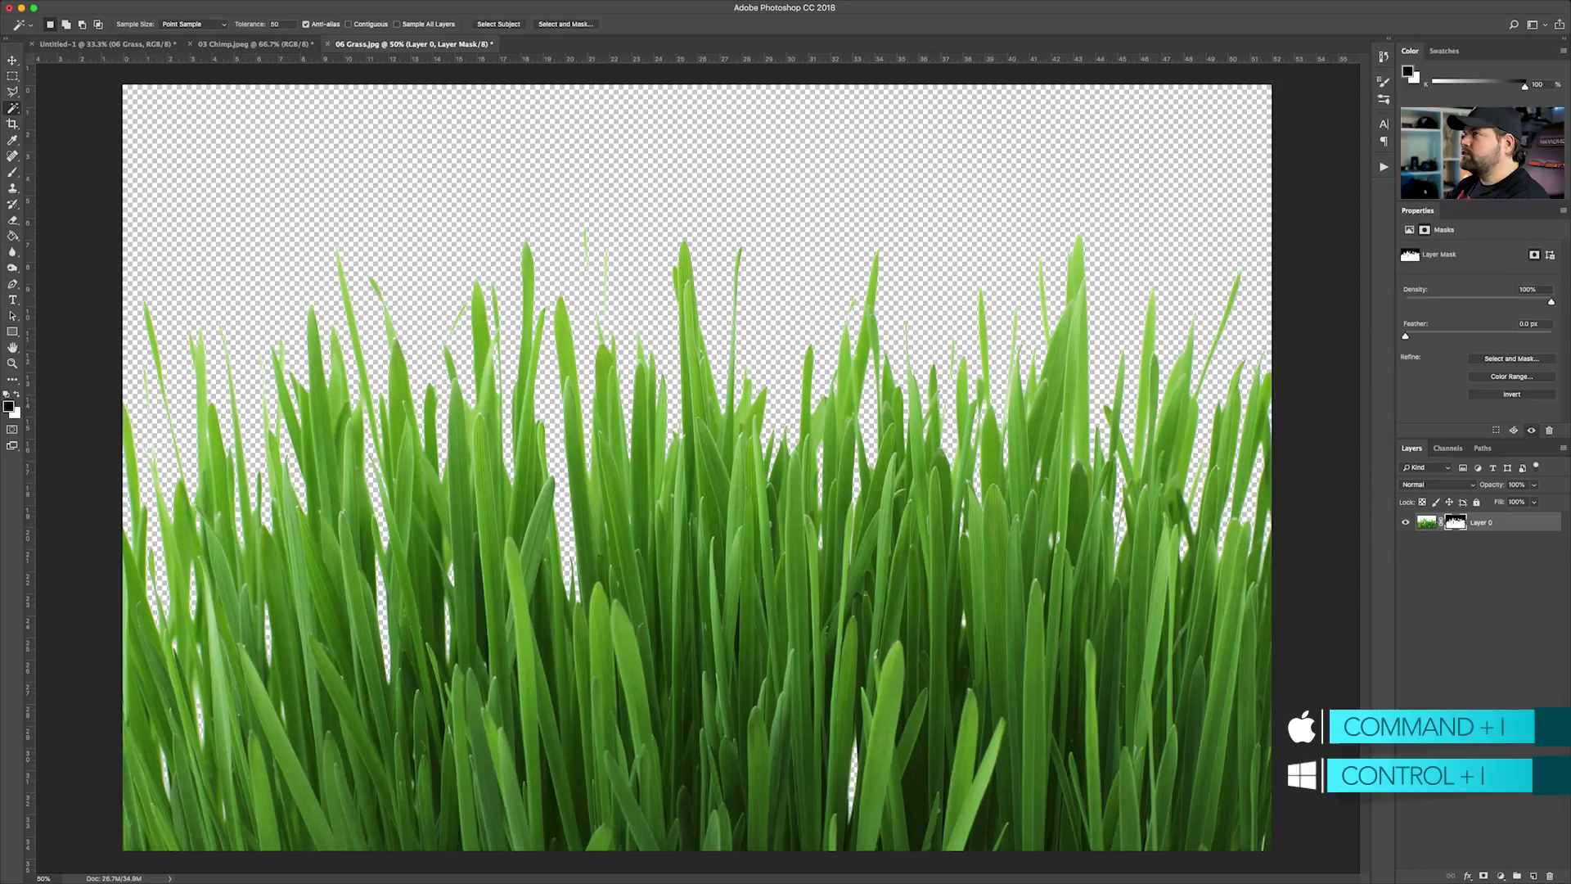
key(v)
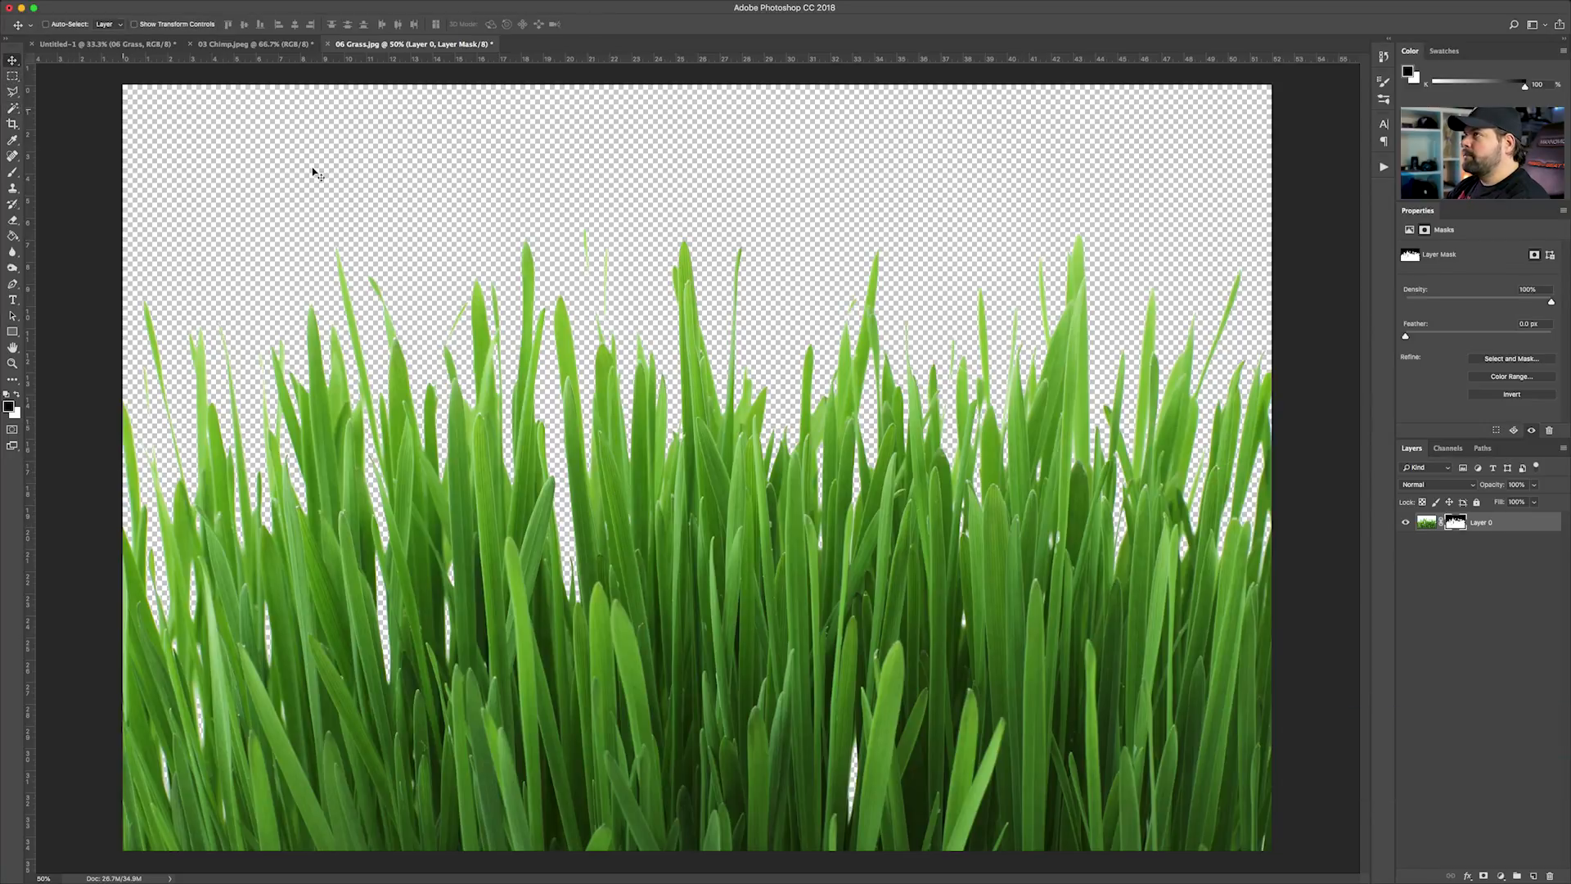
Refine the grass mask in Select and Mask with slight smoothing, Shift Edge -14% and Decontaminate Colors, output to a new layer with layer mask
right_click(1457, 524)
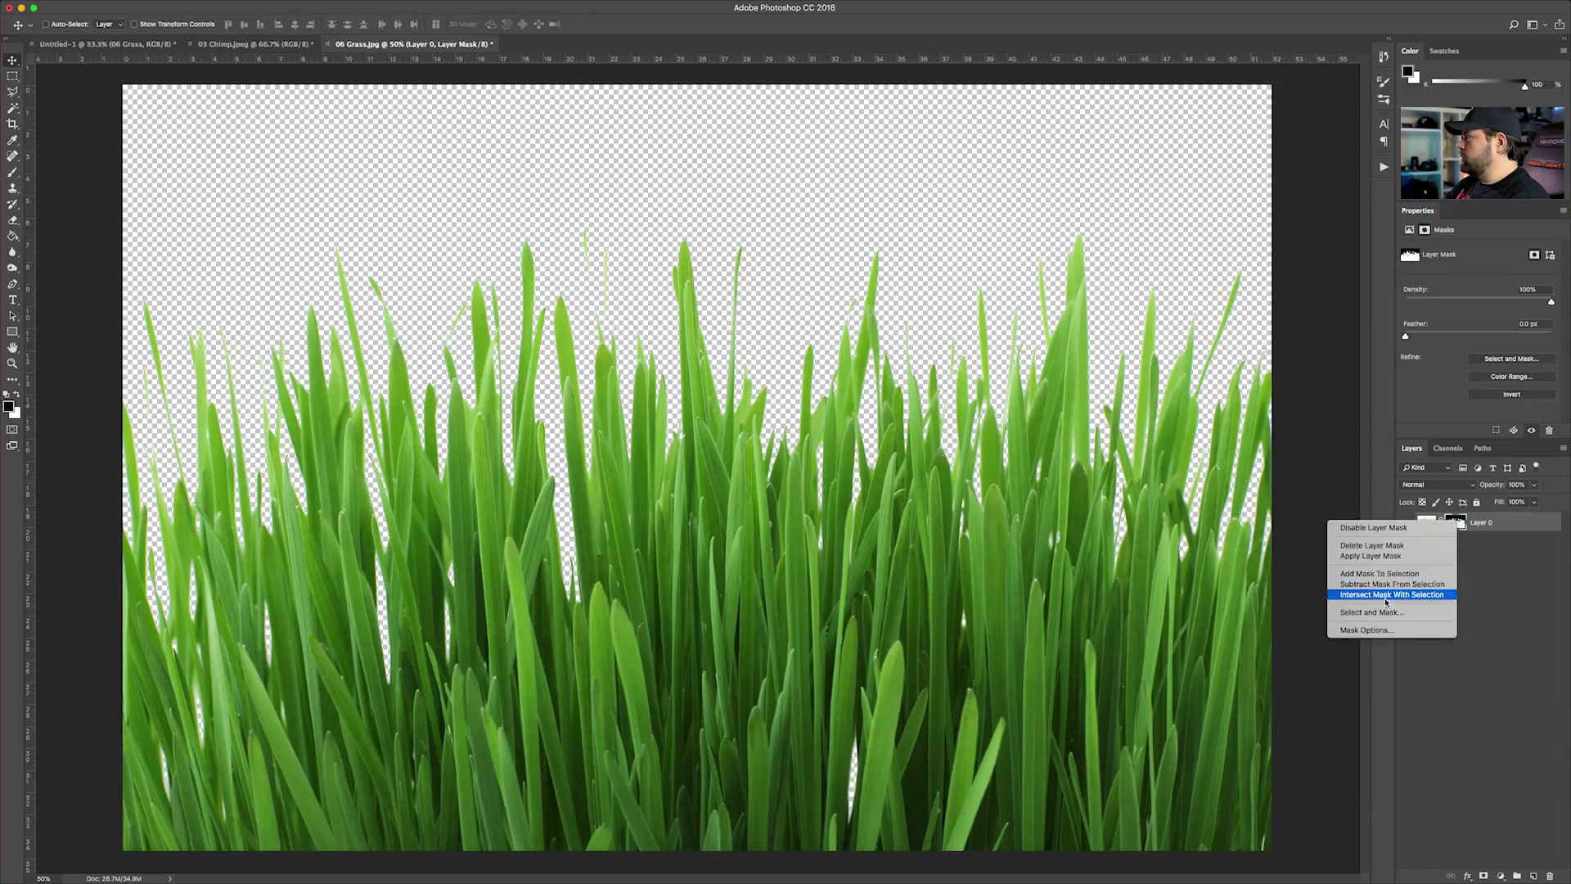
click(1479, 538)
right_click(1459, 523)
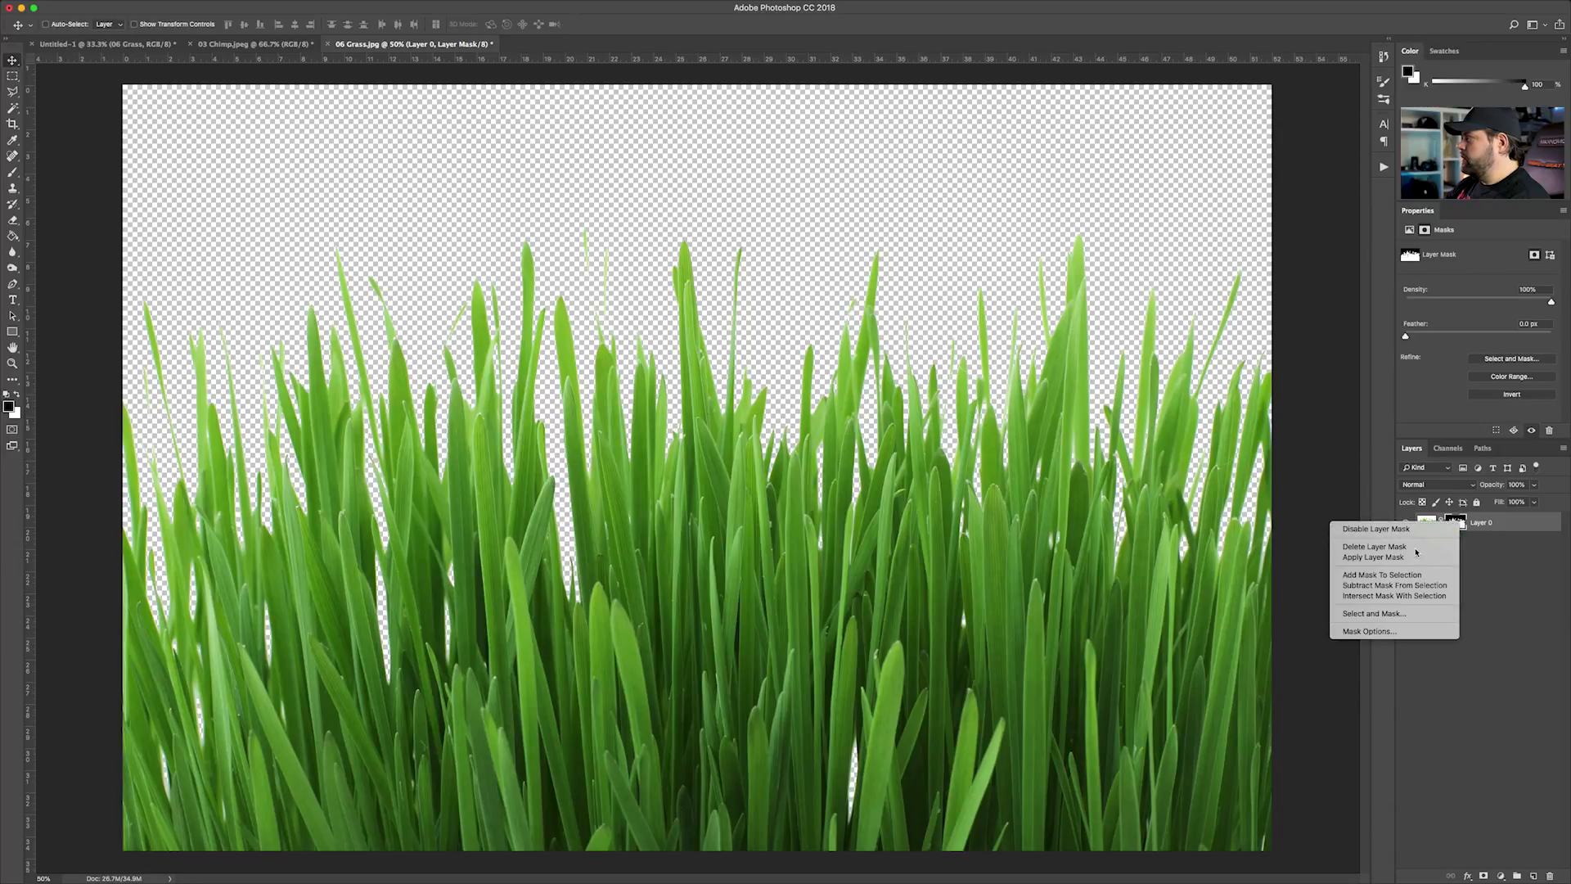
click(1389, 615)
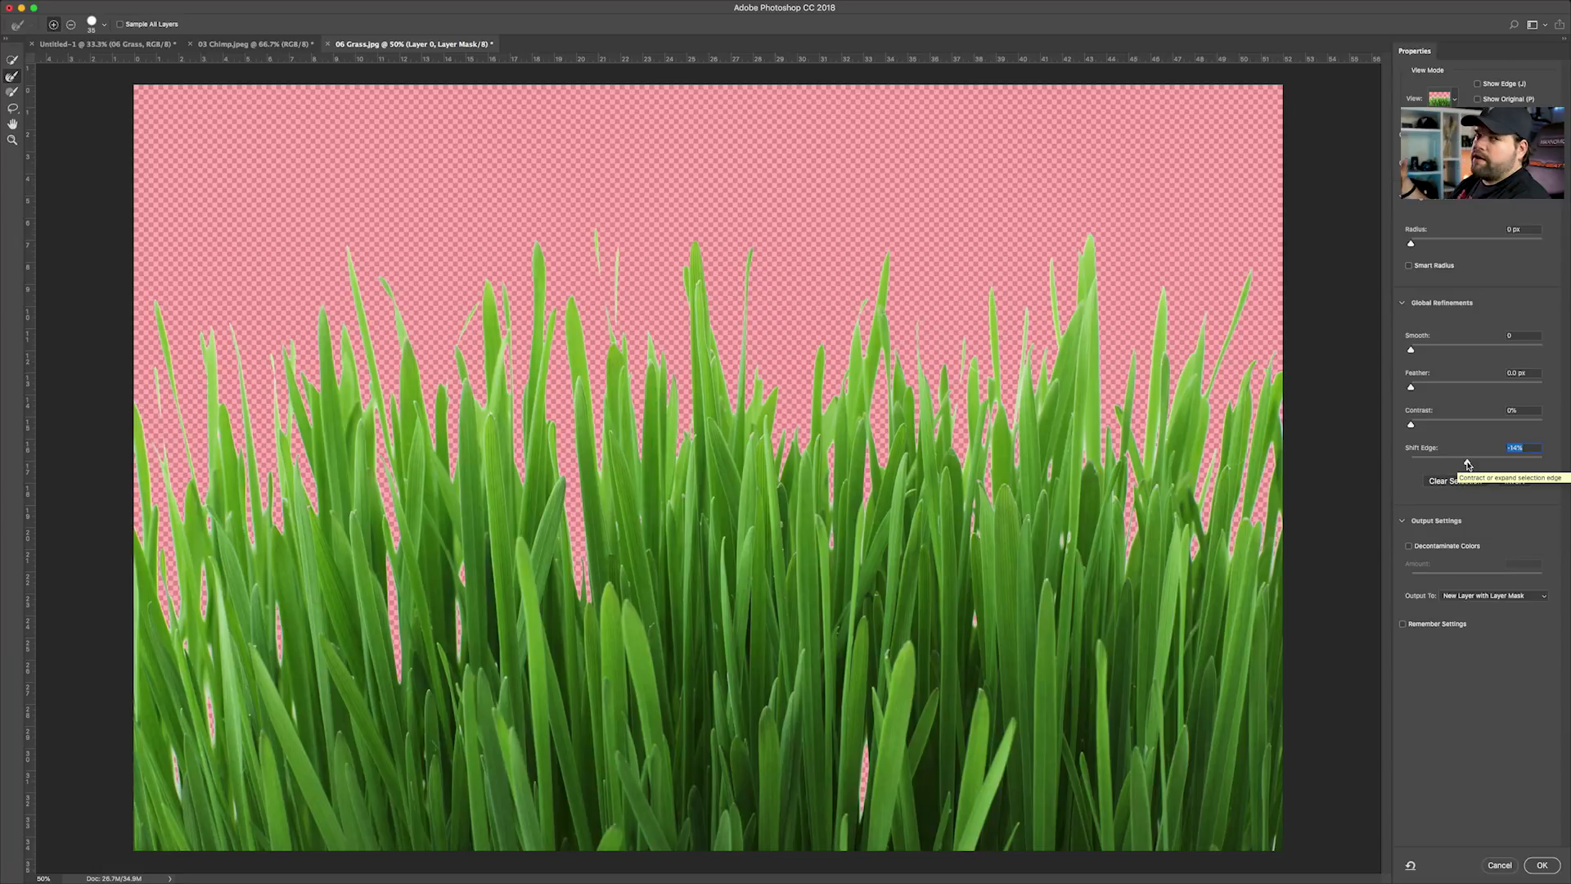
click(1409, 547)
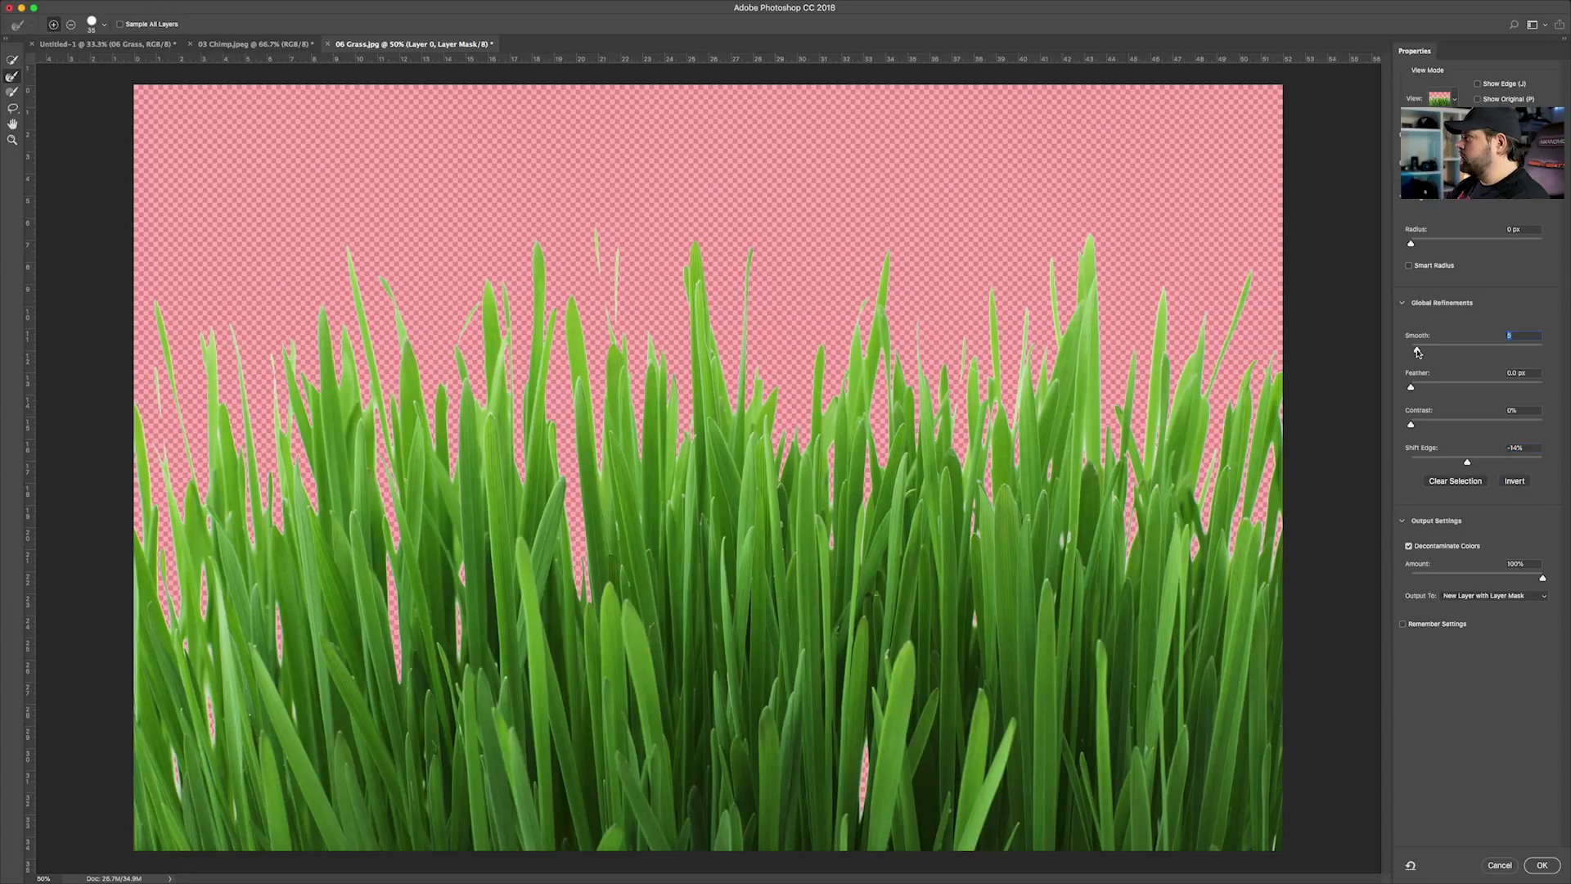
click(1542, 866)
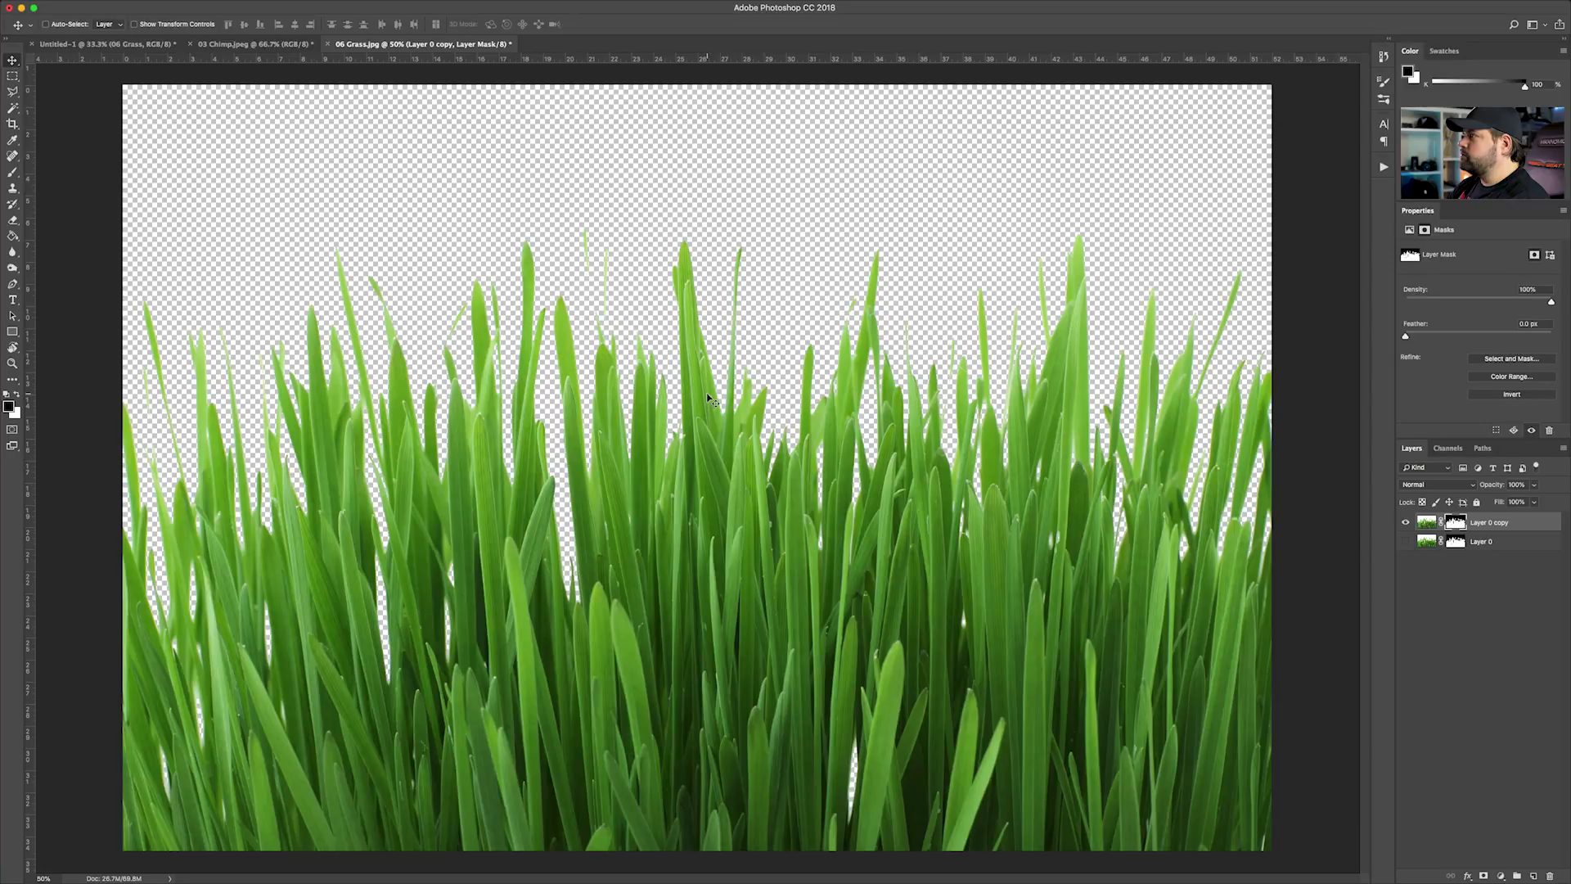
Copy the masked grass layer into the Untitled-1 composite and delete the 06 Grass smart object layer
drag(707, 396, 234, 45)
drag(129, 47, 1110, 547)
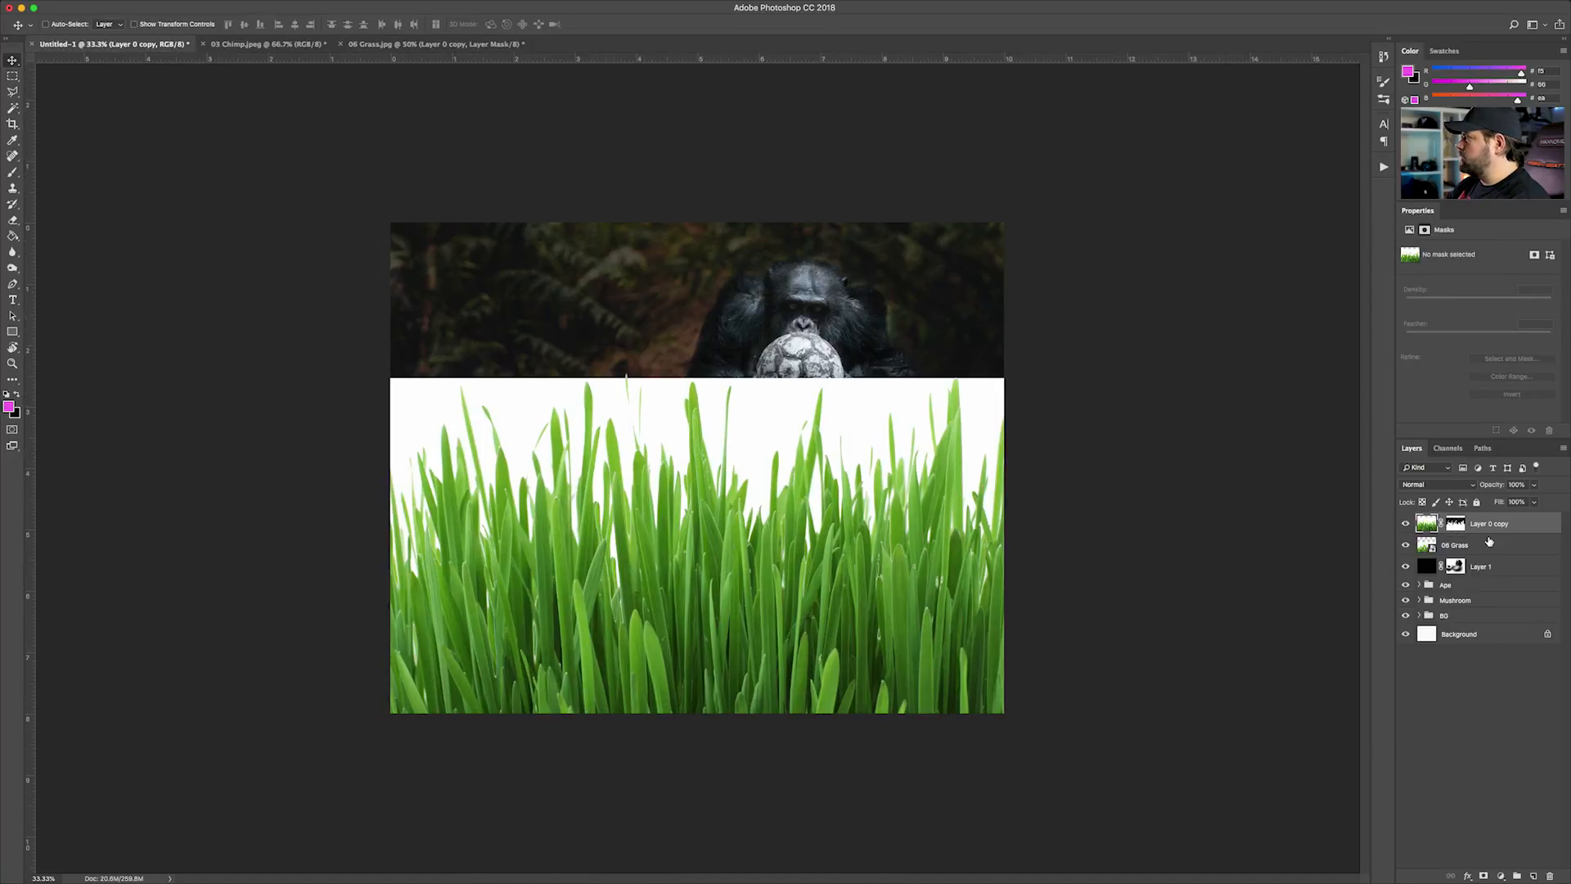
click(1489, 542)
key(BackSpace)
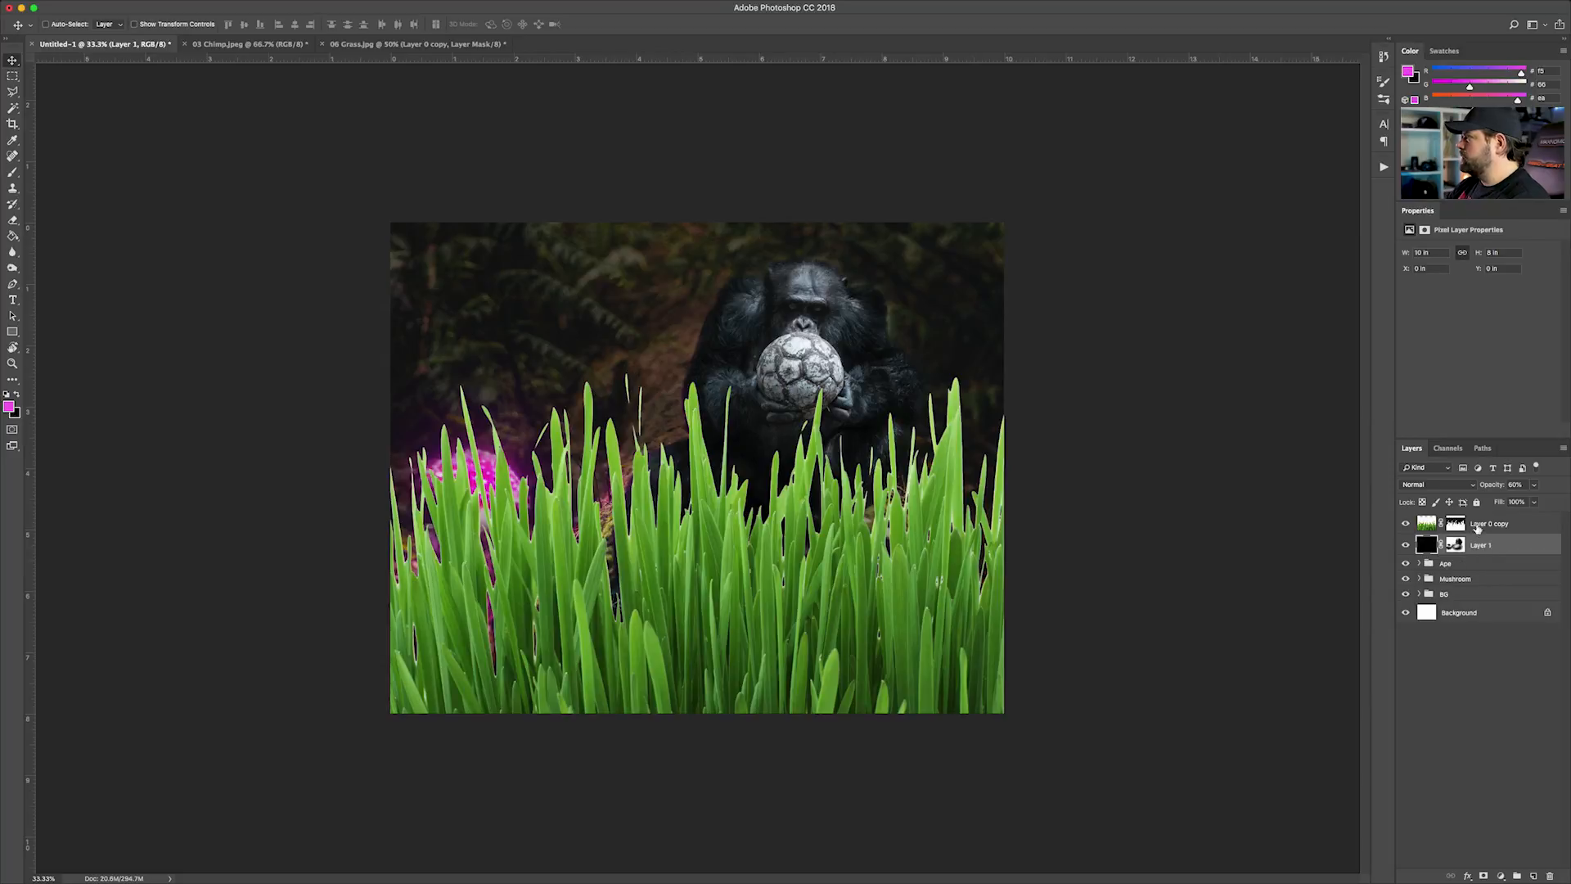
Lower the Layer 0 copy grass below the chimp and mushroom cap and rotate it slightly clockwise
click(1478, 528)
drag(802, 580, 801, 686)
key(super+t)
drag(1075, 466, 1111, 537)
drag(792, 683, 802, 700)
key(Return)
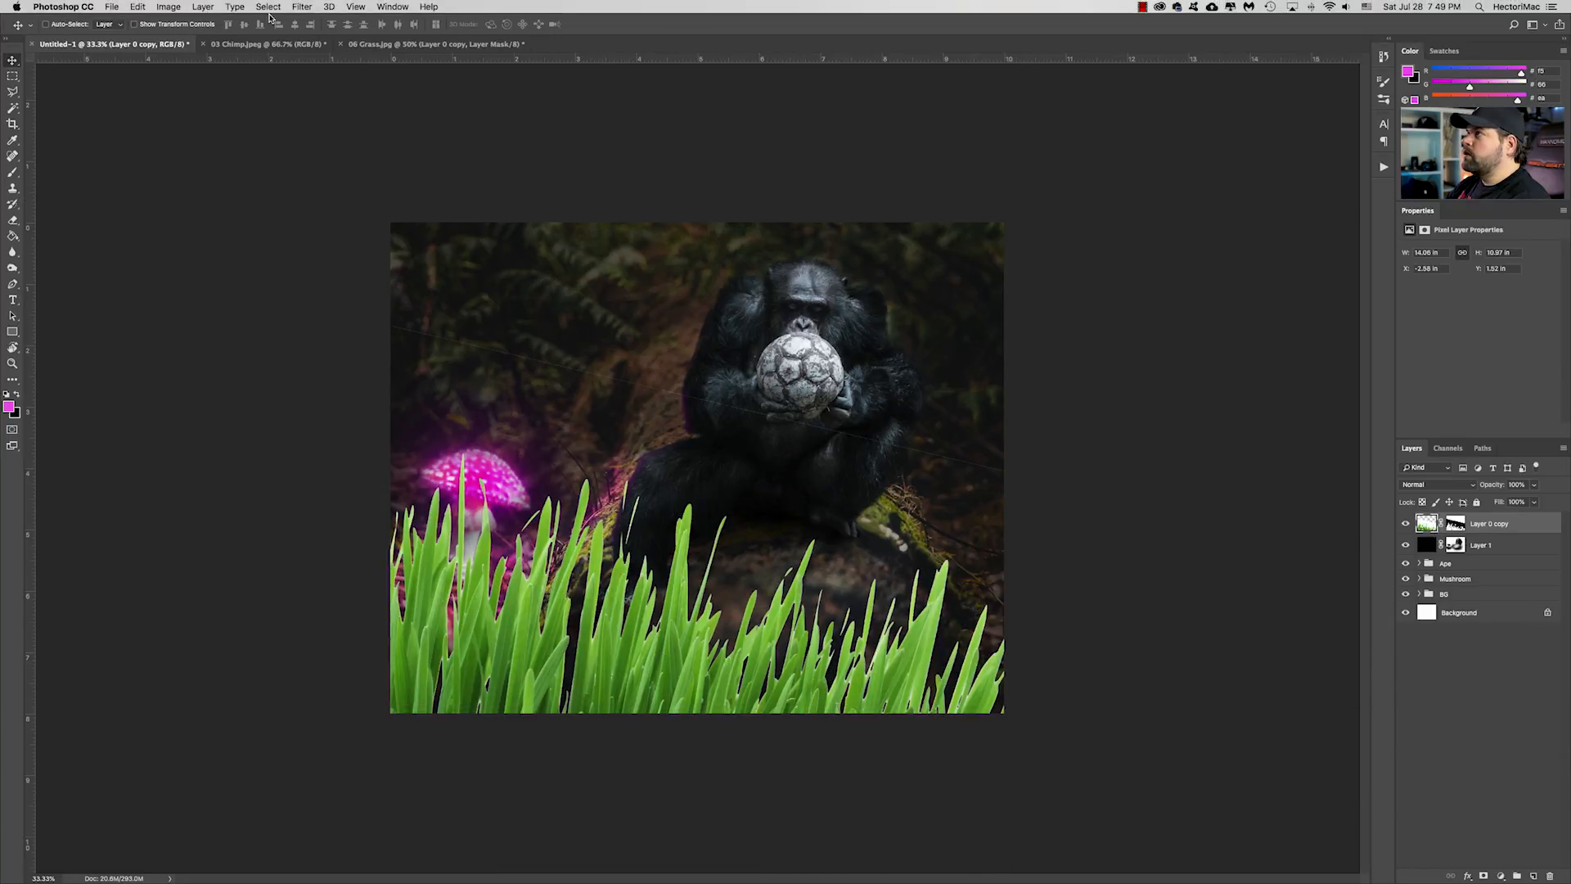
Apply a Box Blur with a radius of 27 pixels to the grass on Layer 0 copy
click(302, 7)
mouse_move(344, 153)
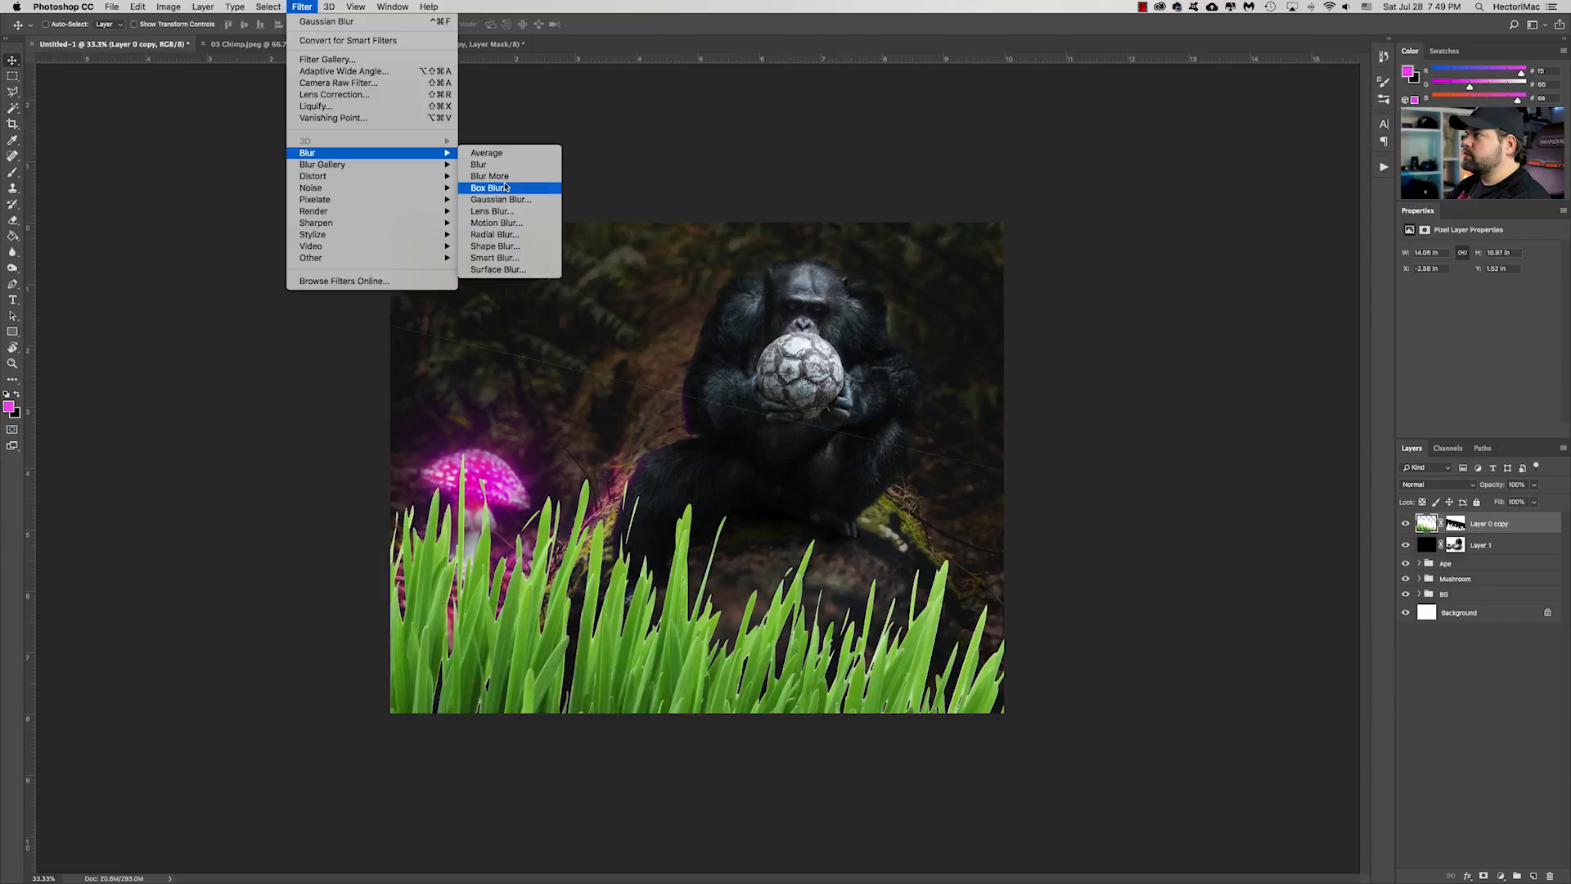
click(505, 188)
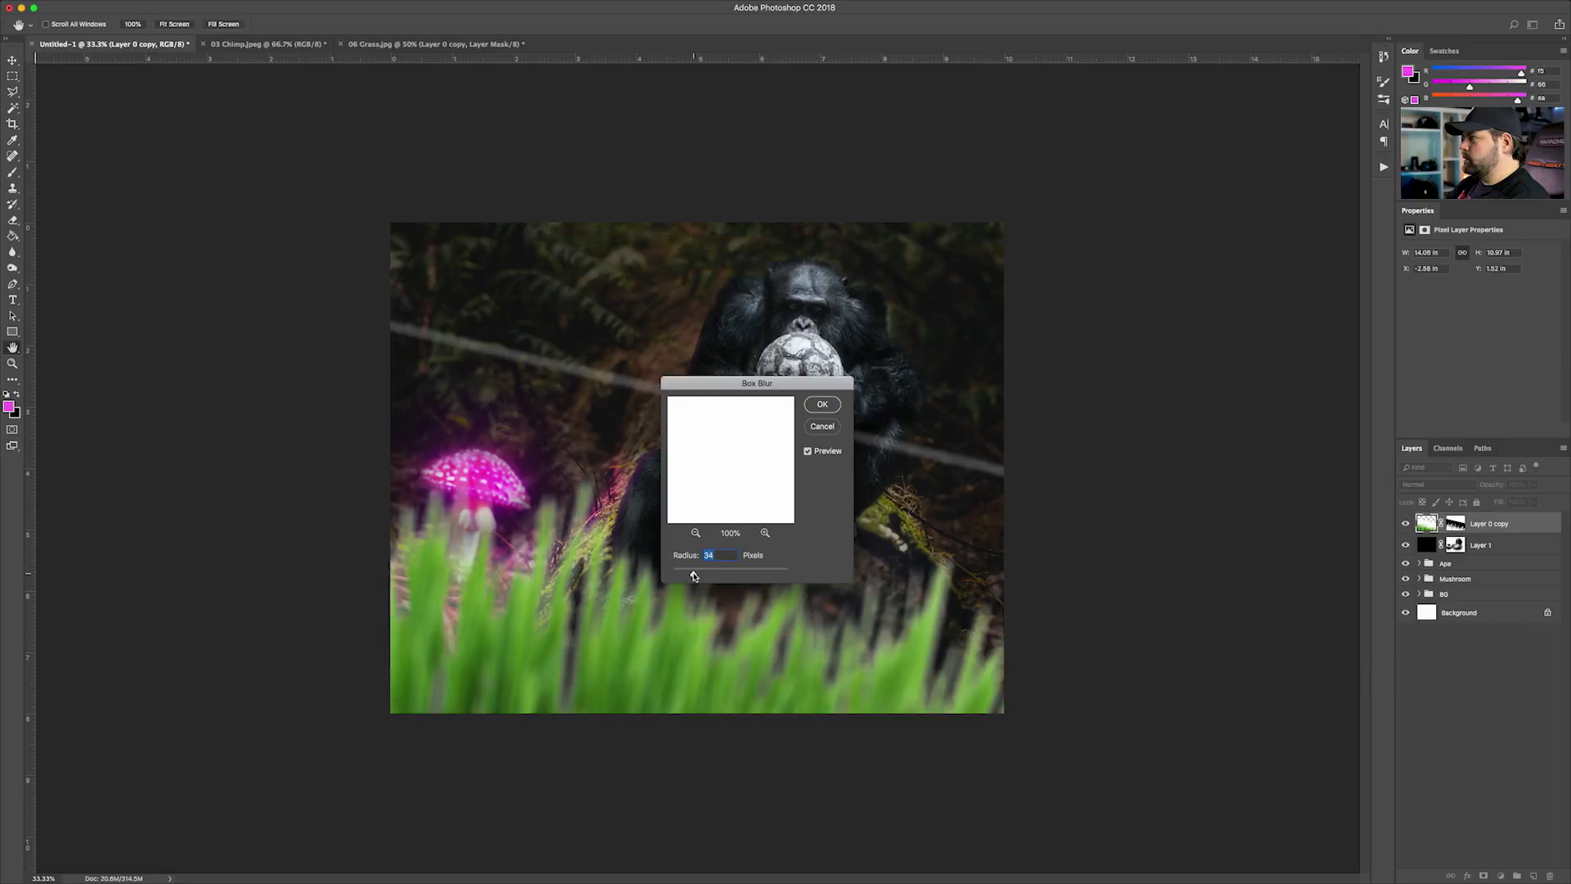
drag(691, 576, 689, 576)
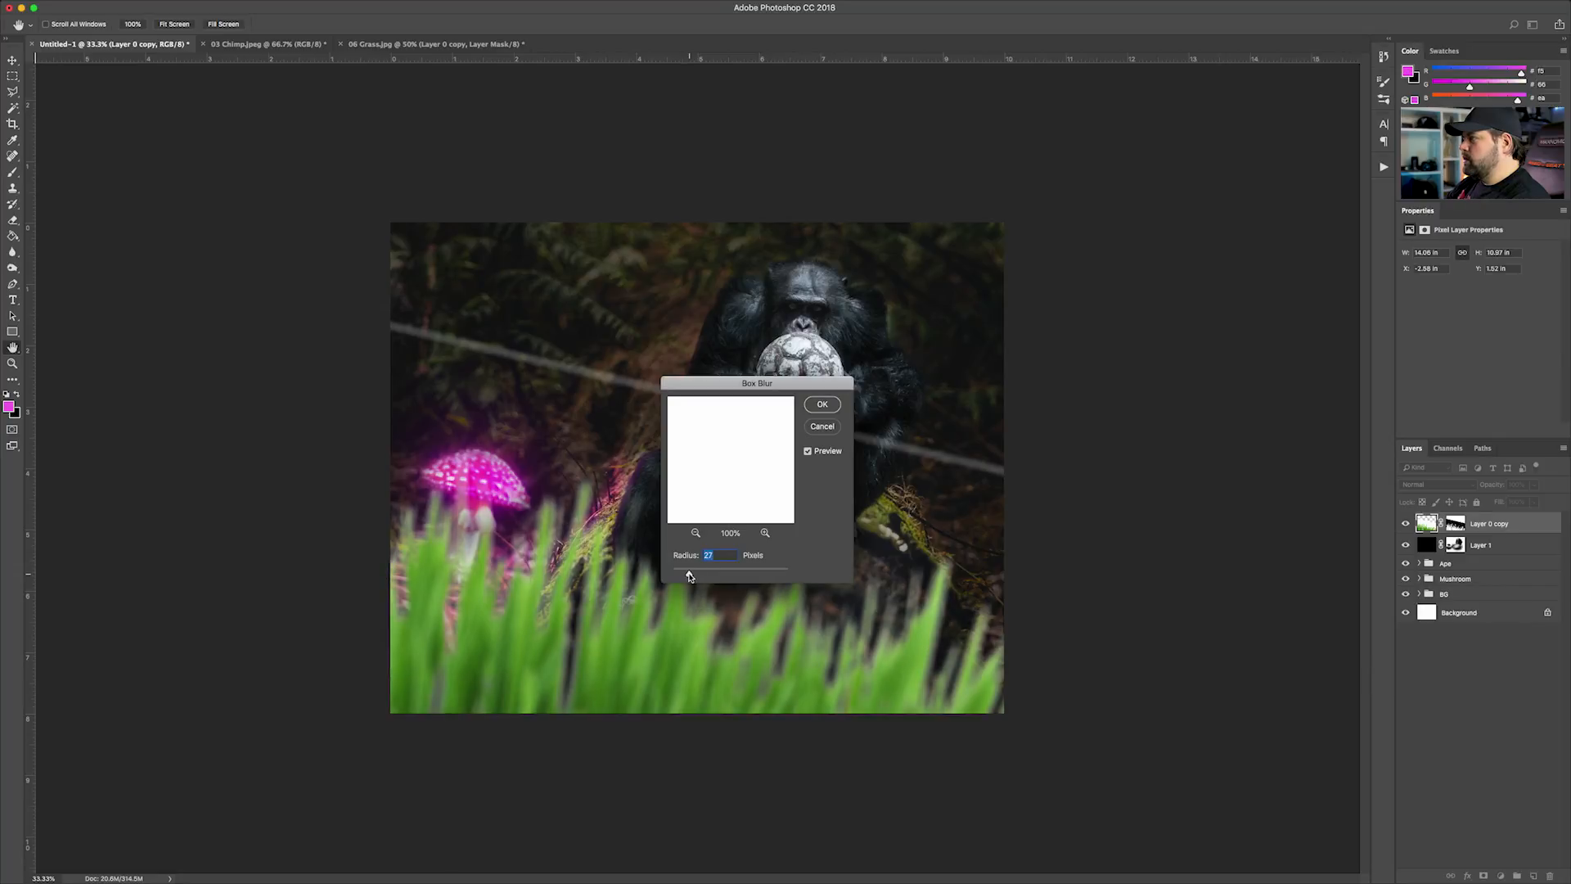
click(821, 404)
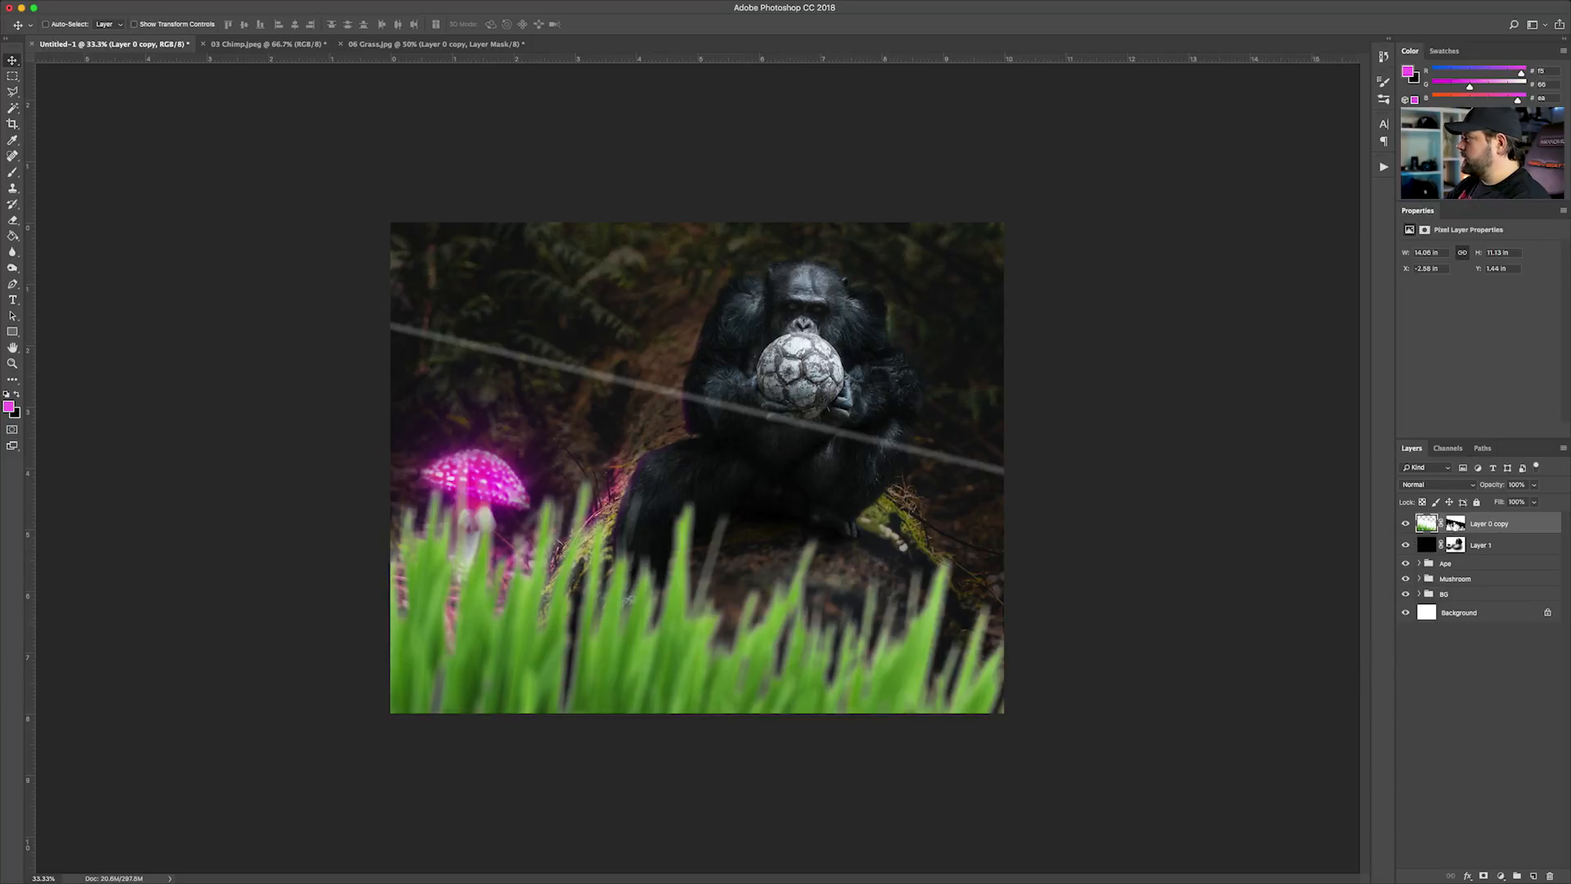
Hide the pale diagonal line across the chimp on Layer 0 copy's mask using the Eraser, raising its opacity to 40%
click(1454, 528)
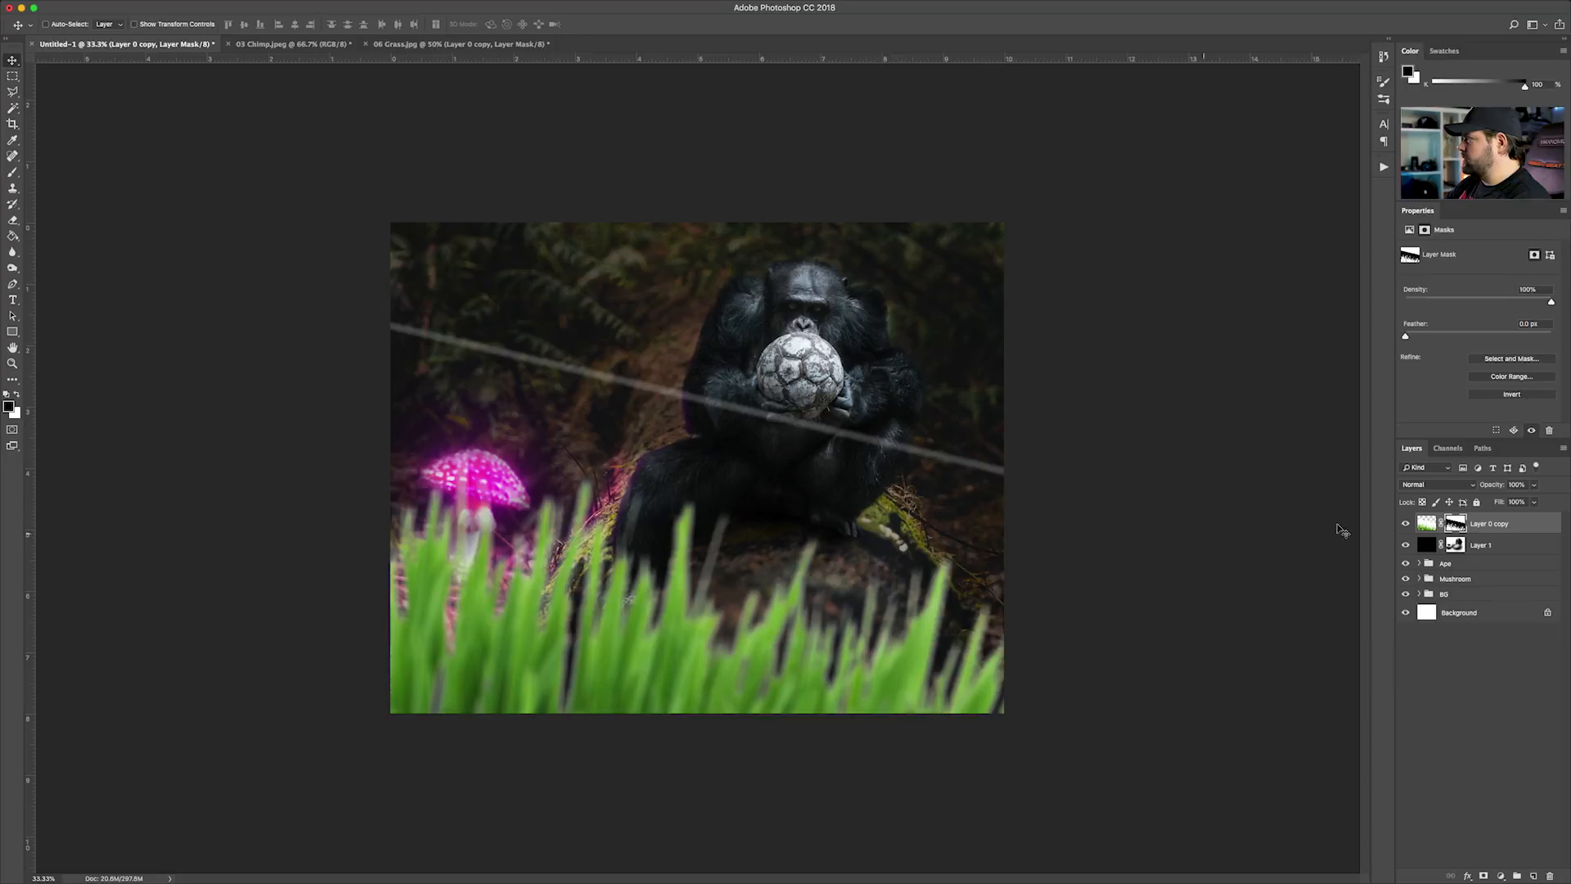
key(e)
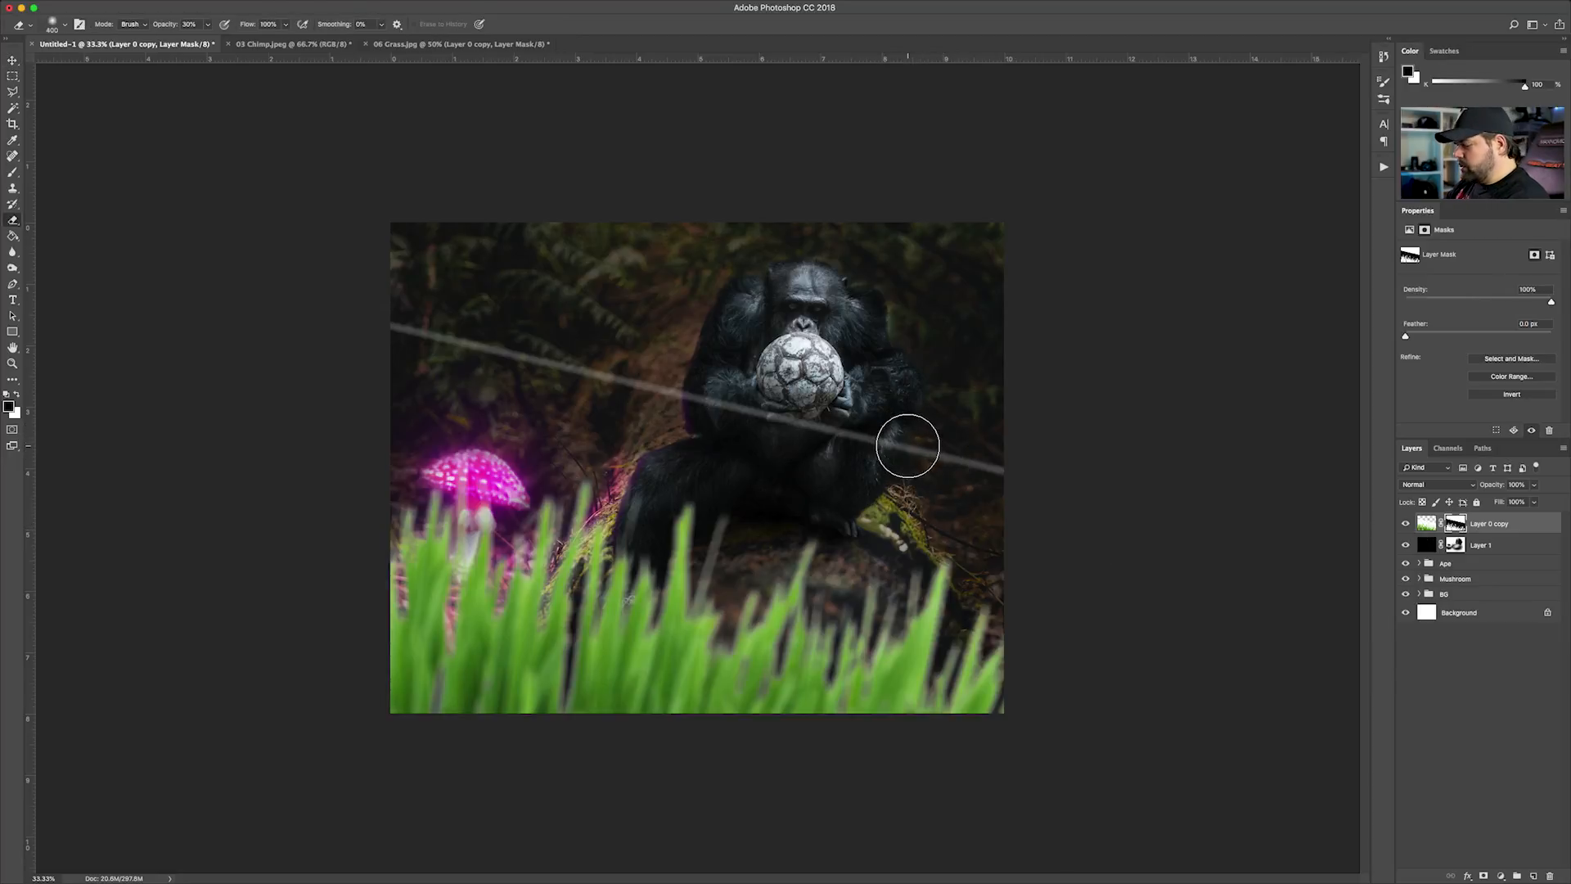
key(x)
drag(964, 456, 851, 432)
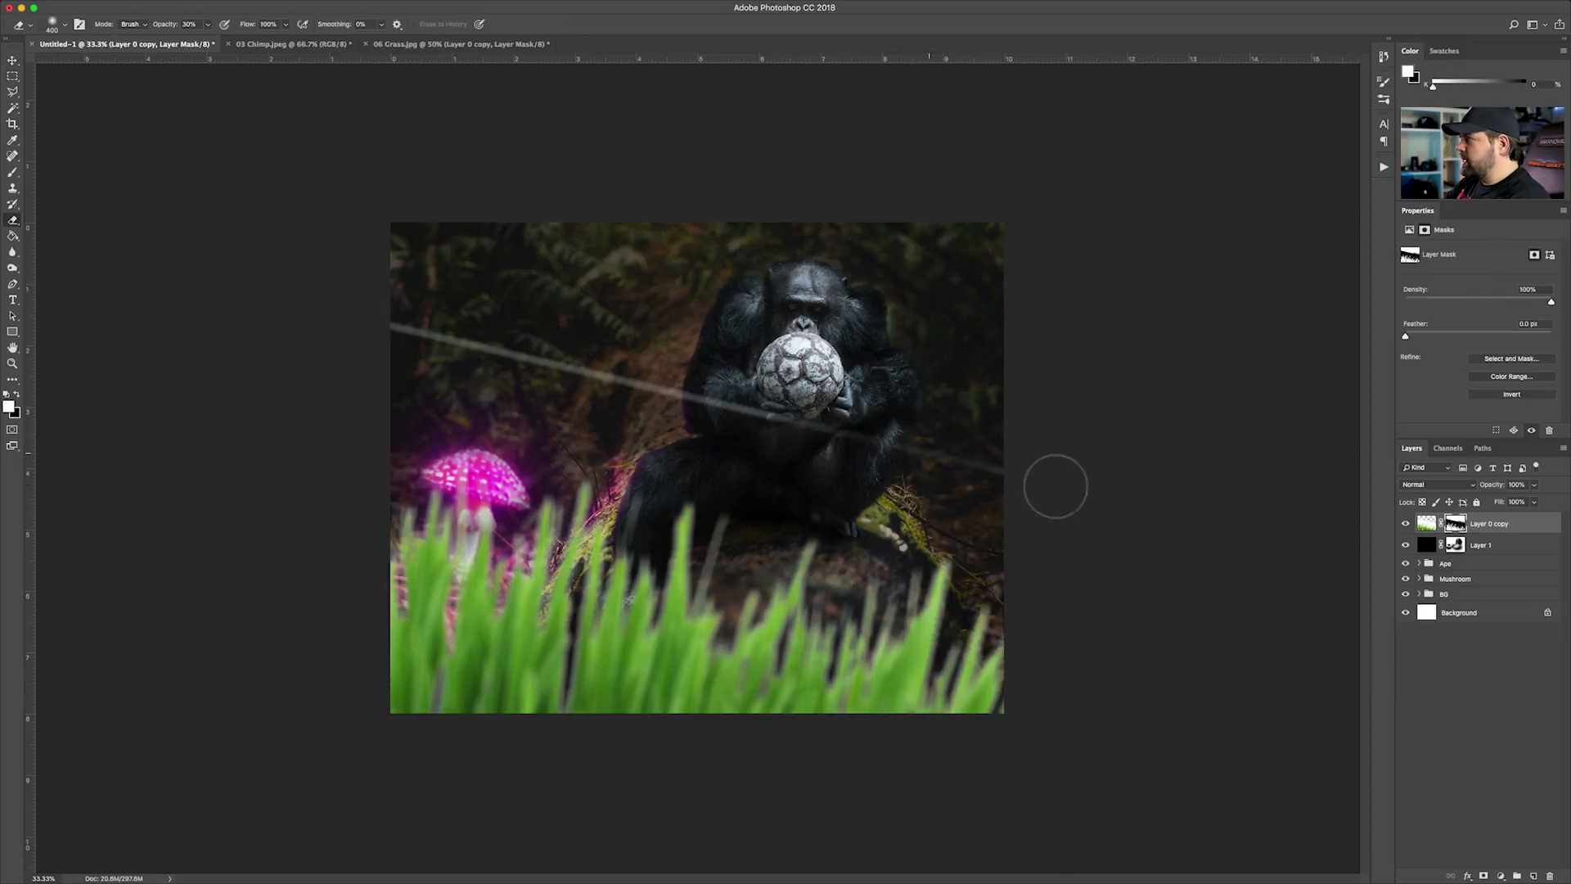
key(4)
drag(959, 459, 684, 379)
mouse_move(961, 438)
mouse_down()
mouse_move(474, 367)
mouse_move(520, 344)
mouse_move(424, 346)
mouse_move(396, 316)
mouse_up()
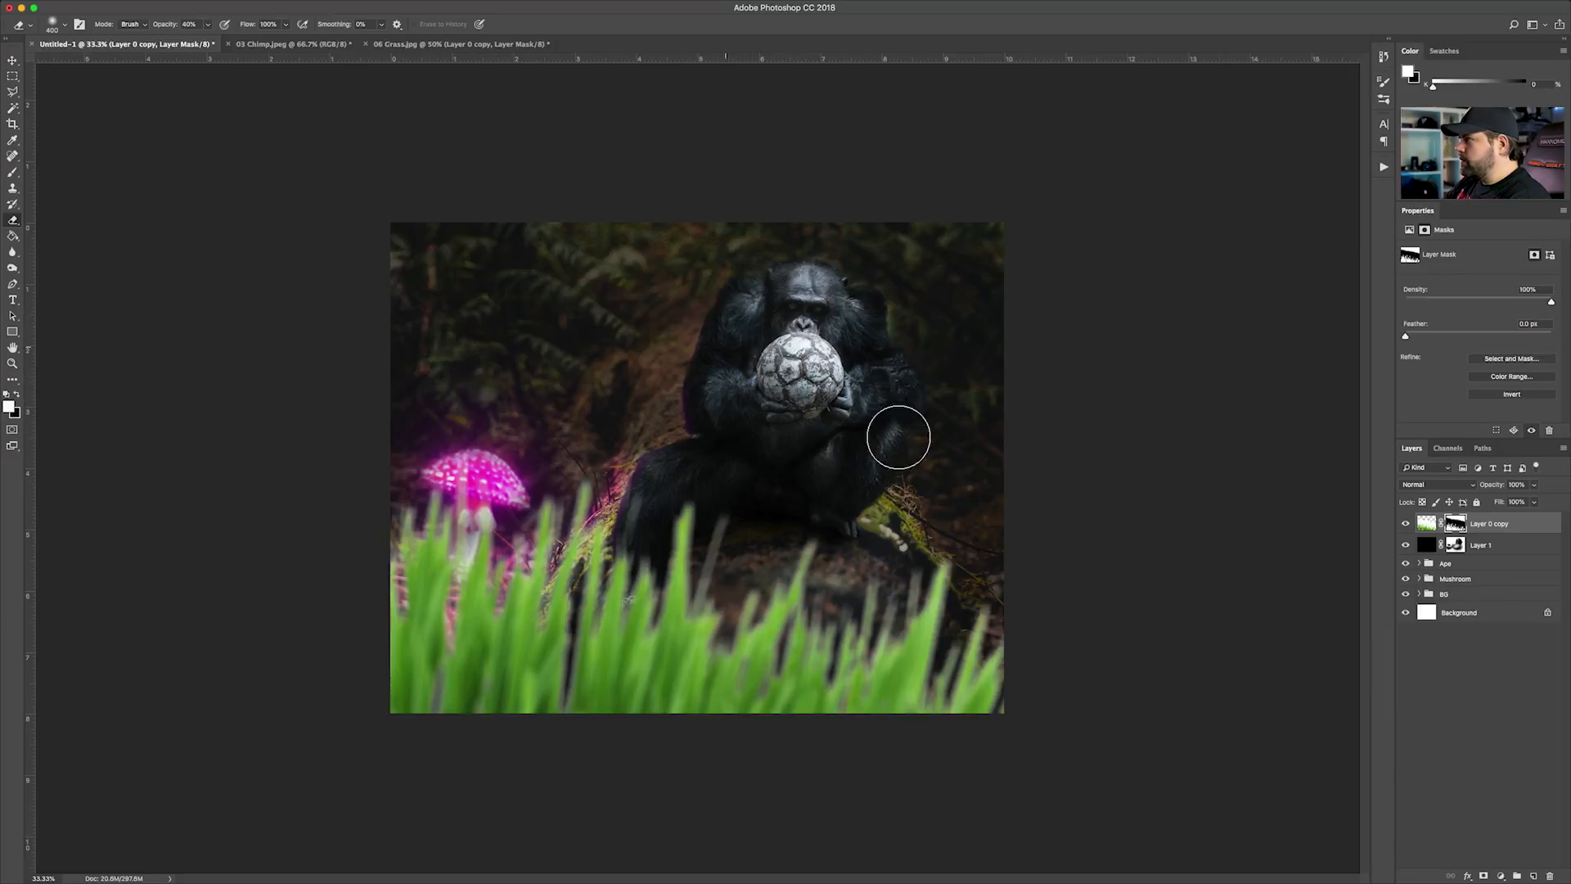
Remove the grass's pale fringes through Select and Mask with Decontaminate Colors at 100%, output to a new layer with layer mask
click(13, 60)
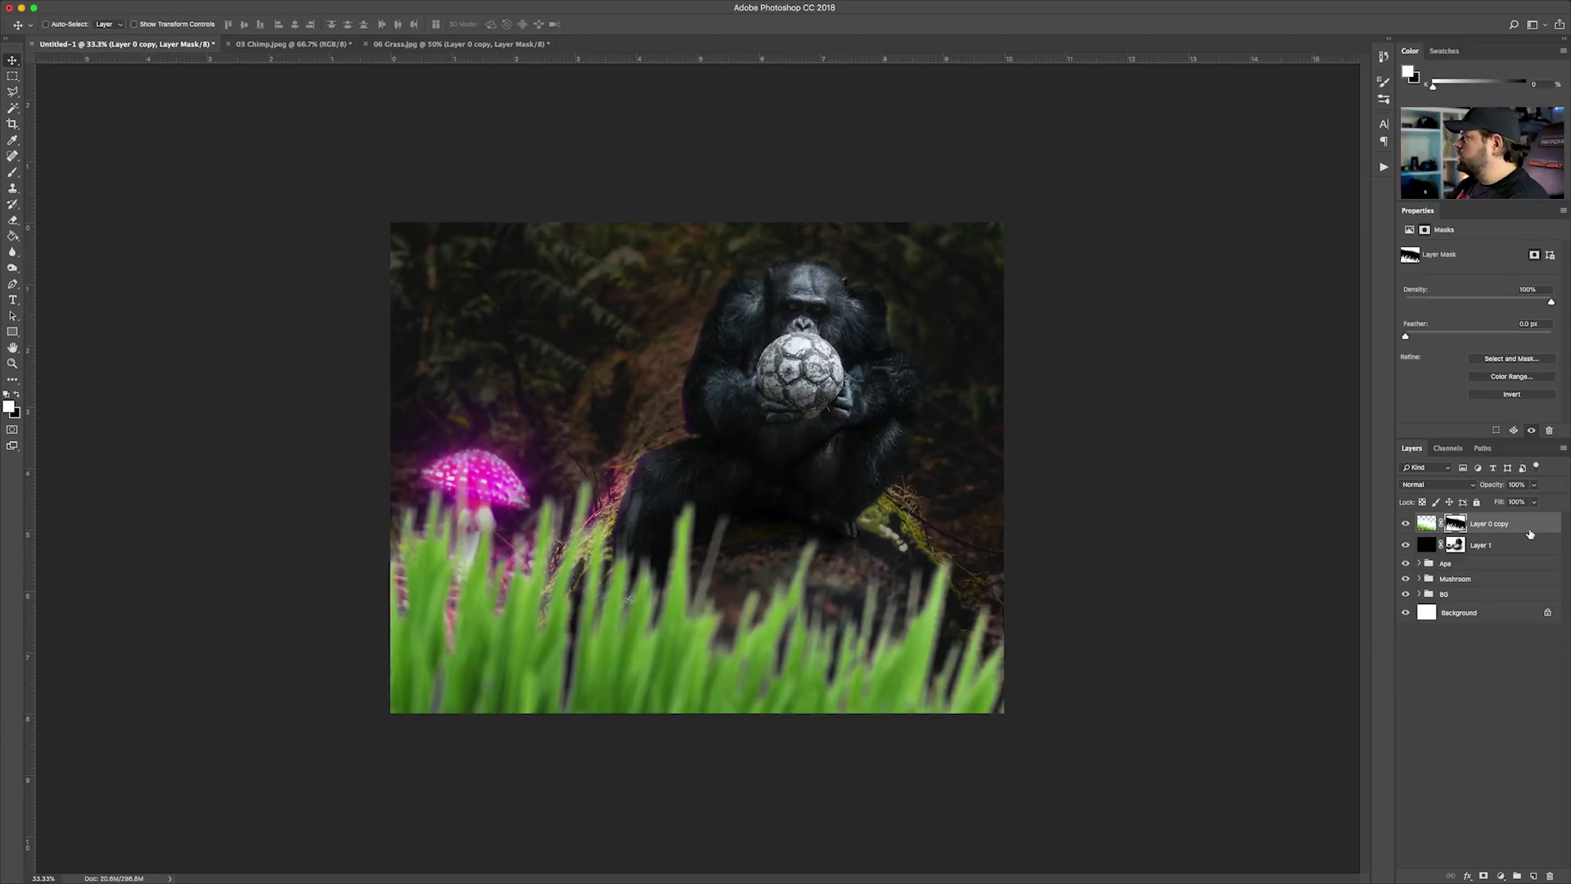
click(1426, 523)
click(1455, 523)
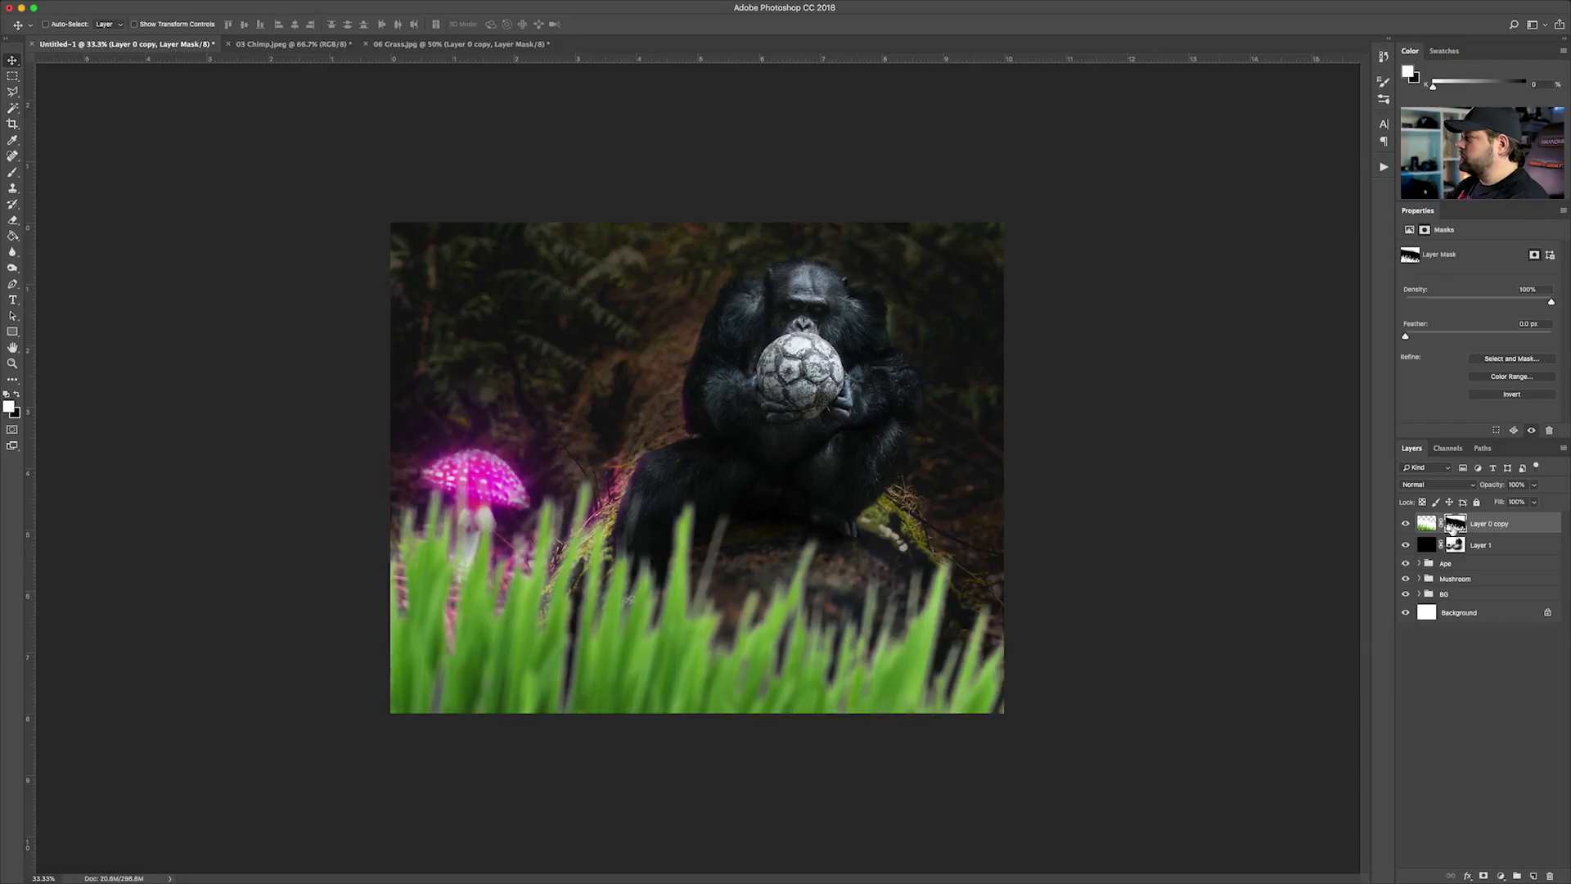
right_click(1459, 525)
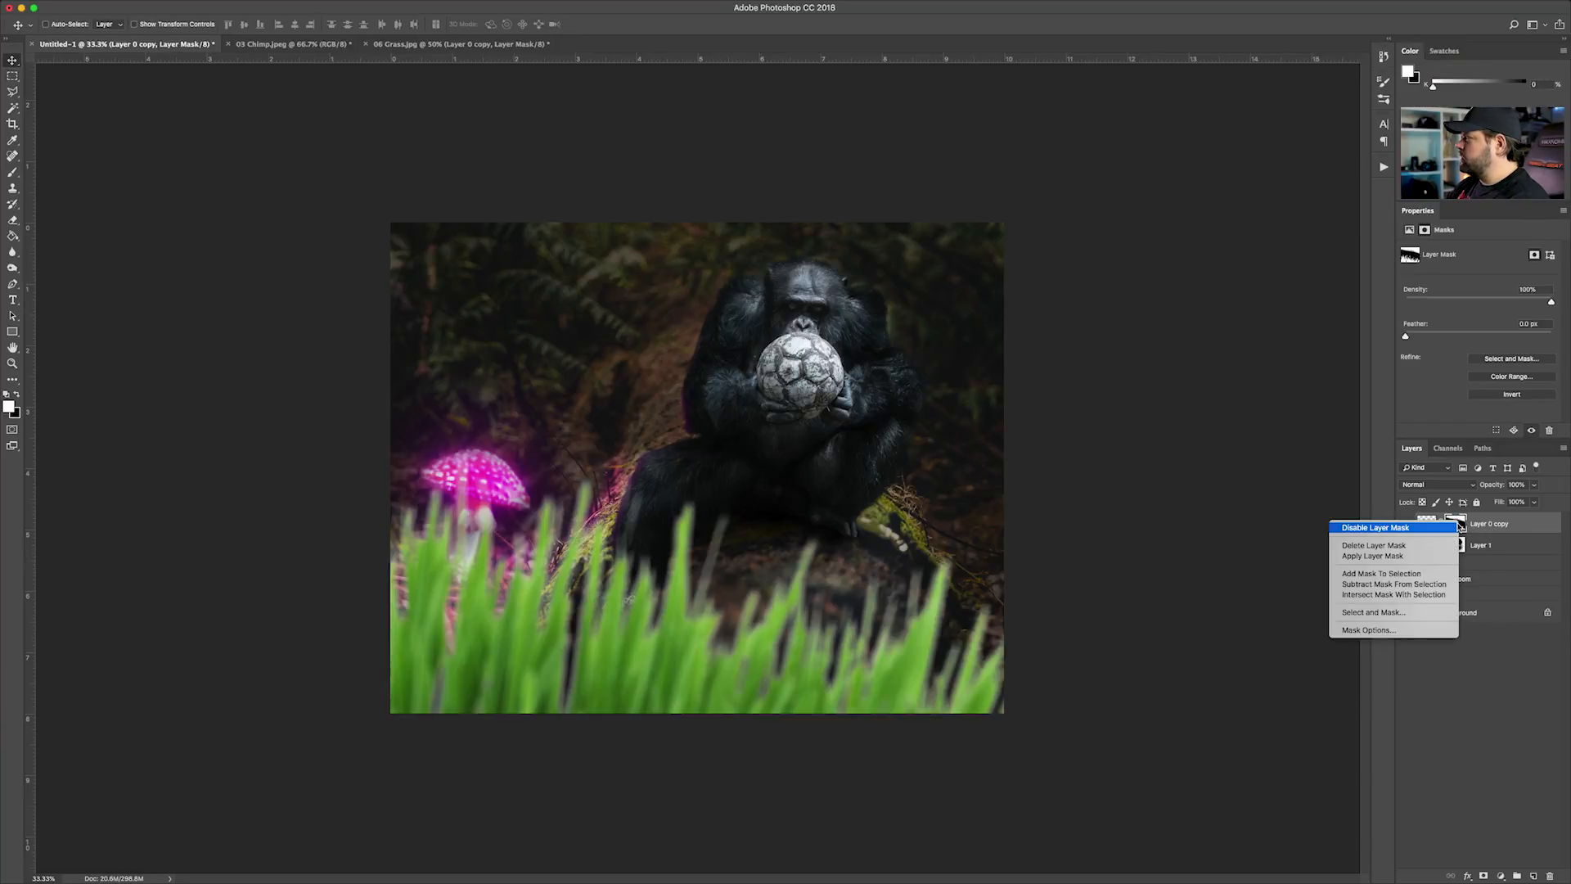
click(1394, 612)
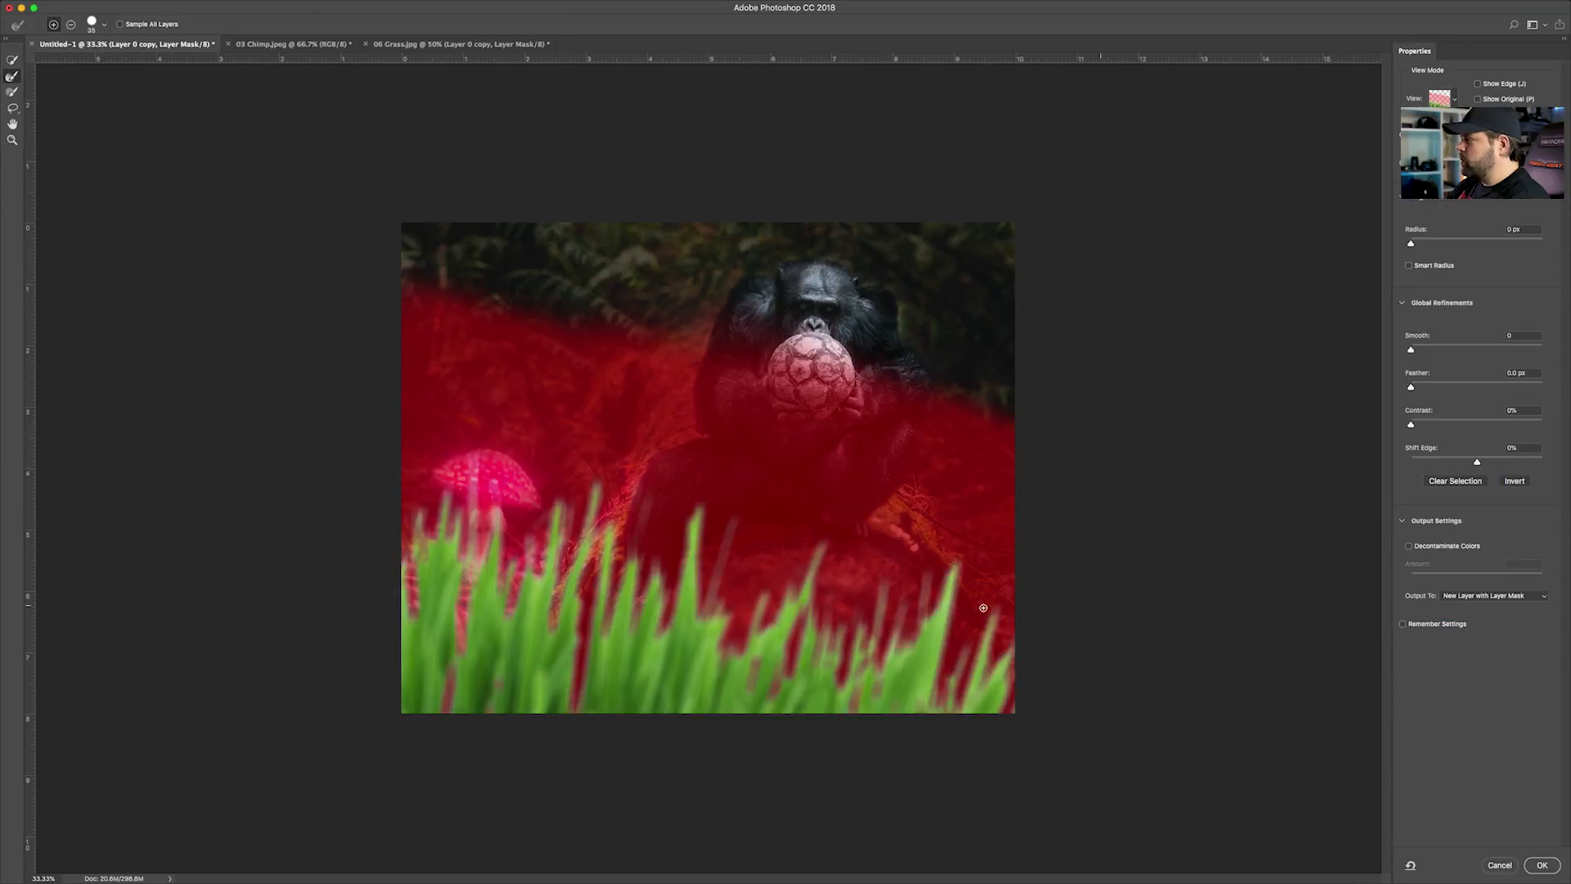
click(1409, 547)
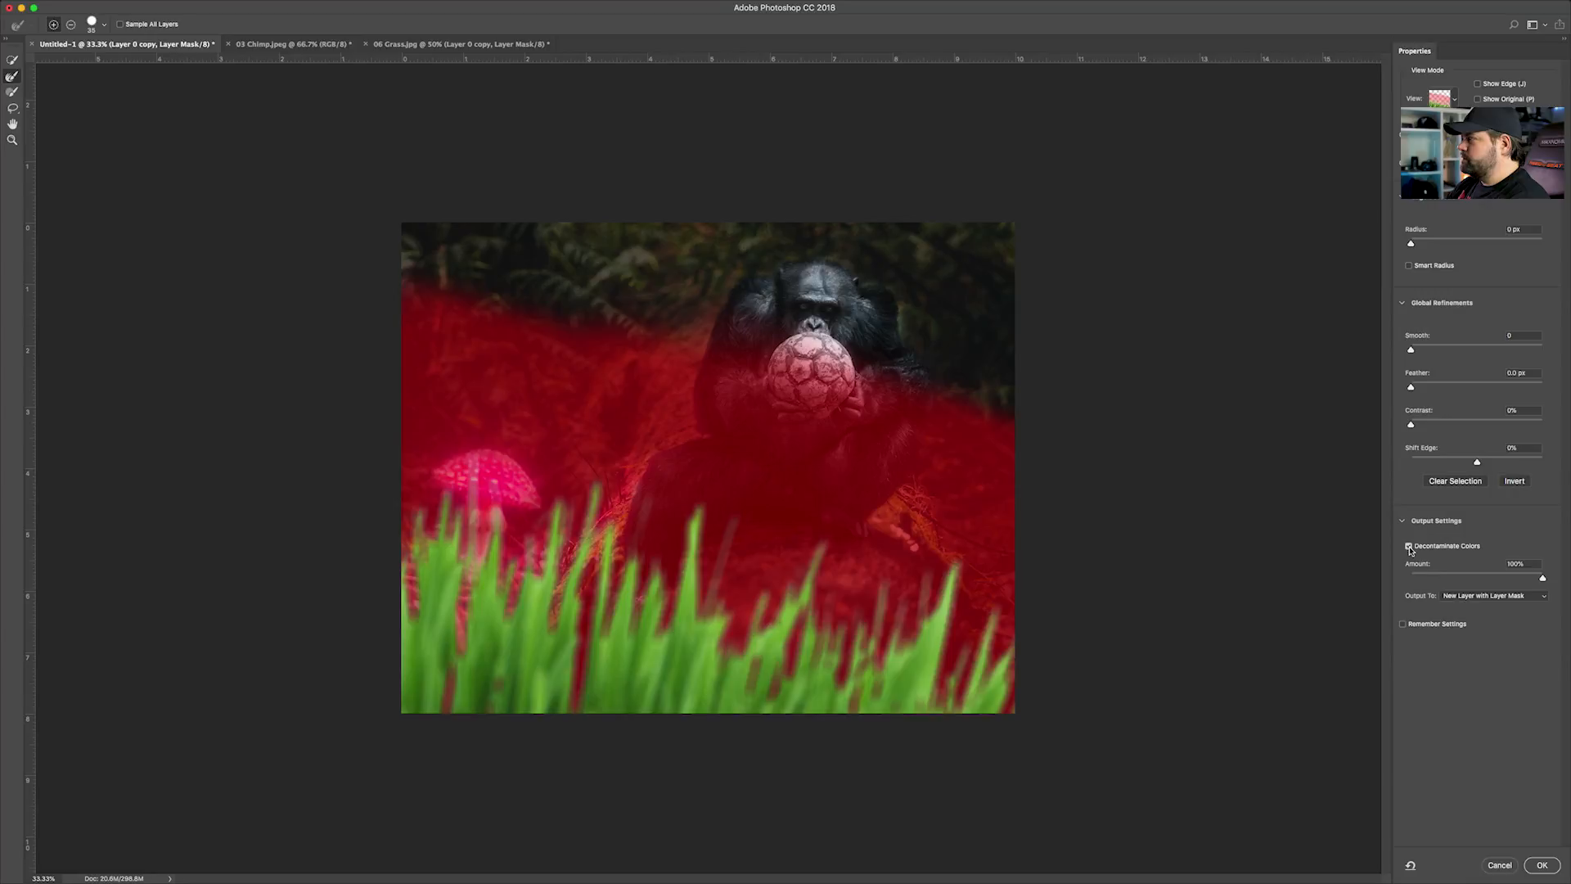
click(1542, 865)
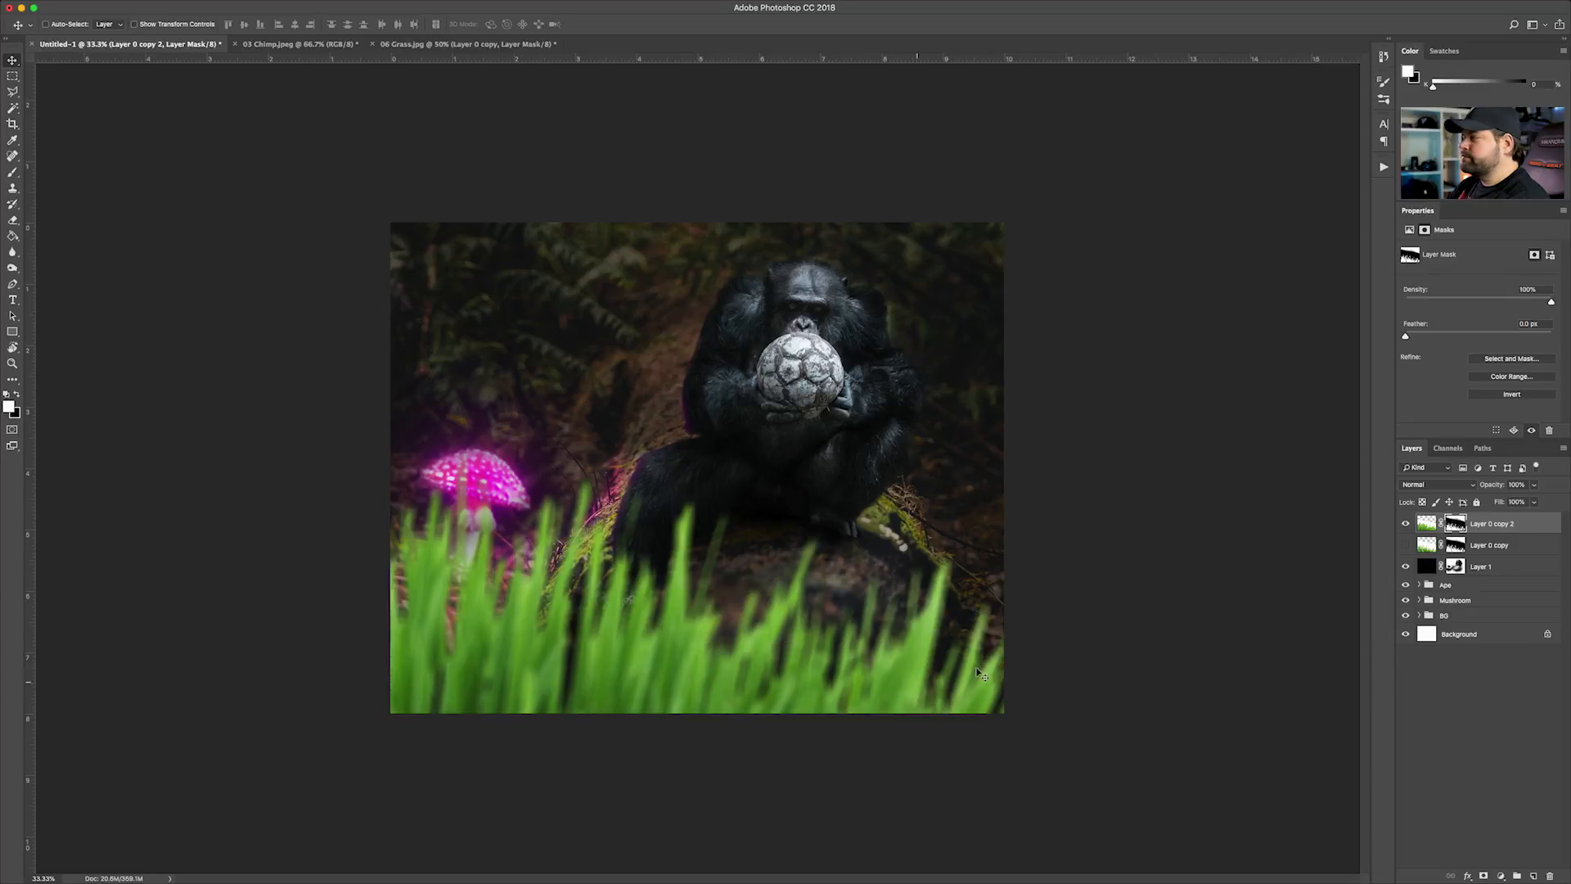
Delete the hidden Layer 0 copy and place Layer 0 copy 2 directly beneath Layer 1
key(super+2)
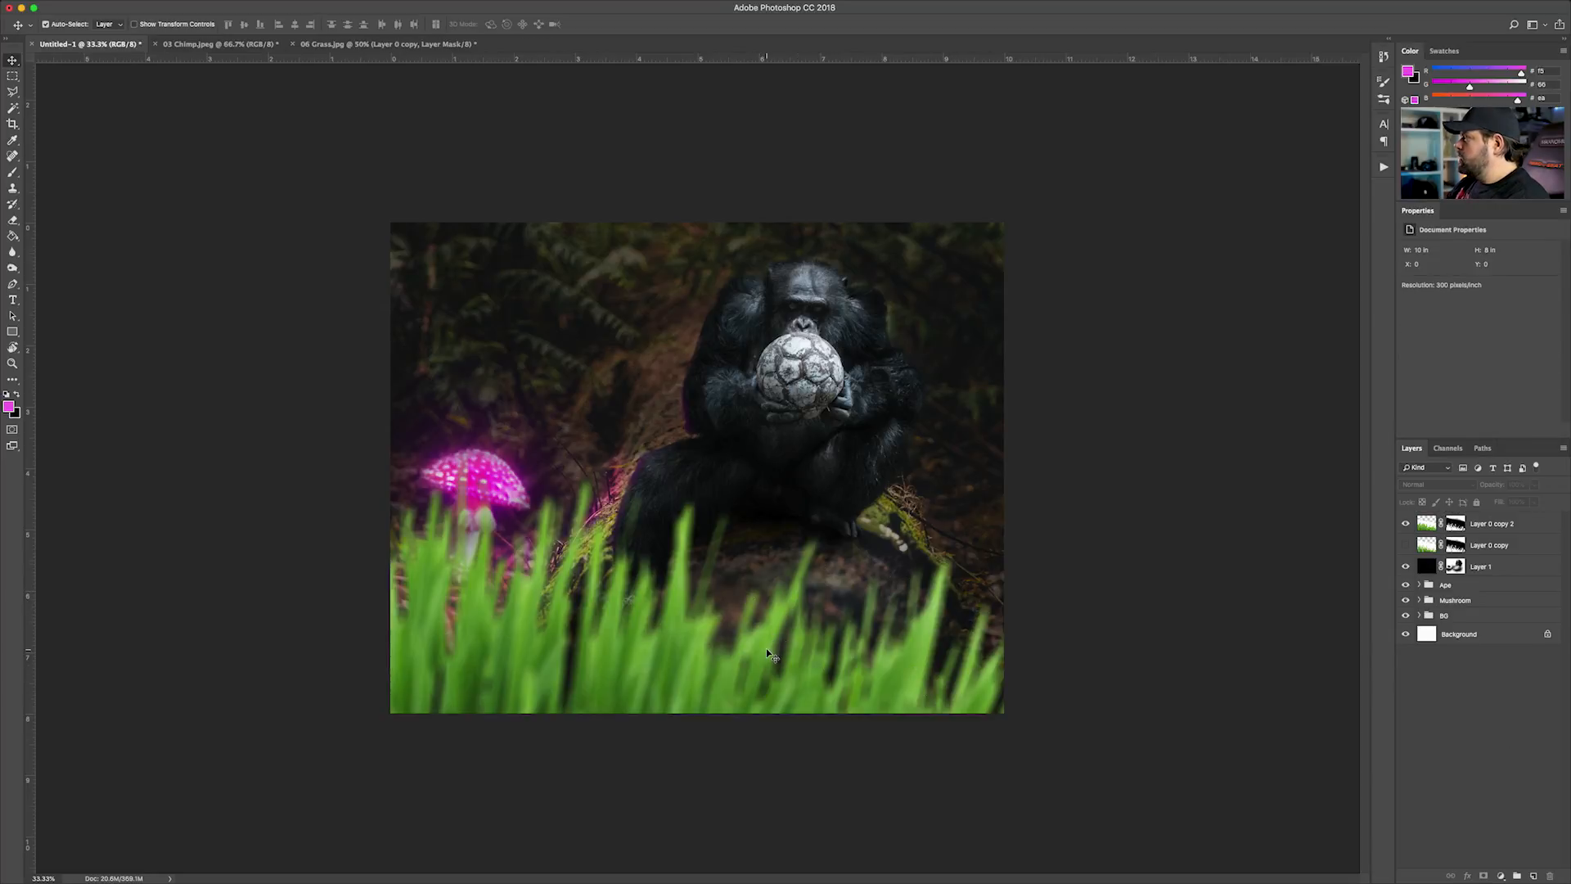
click(1483, 545)
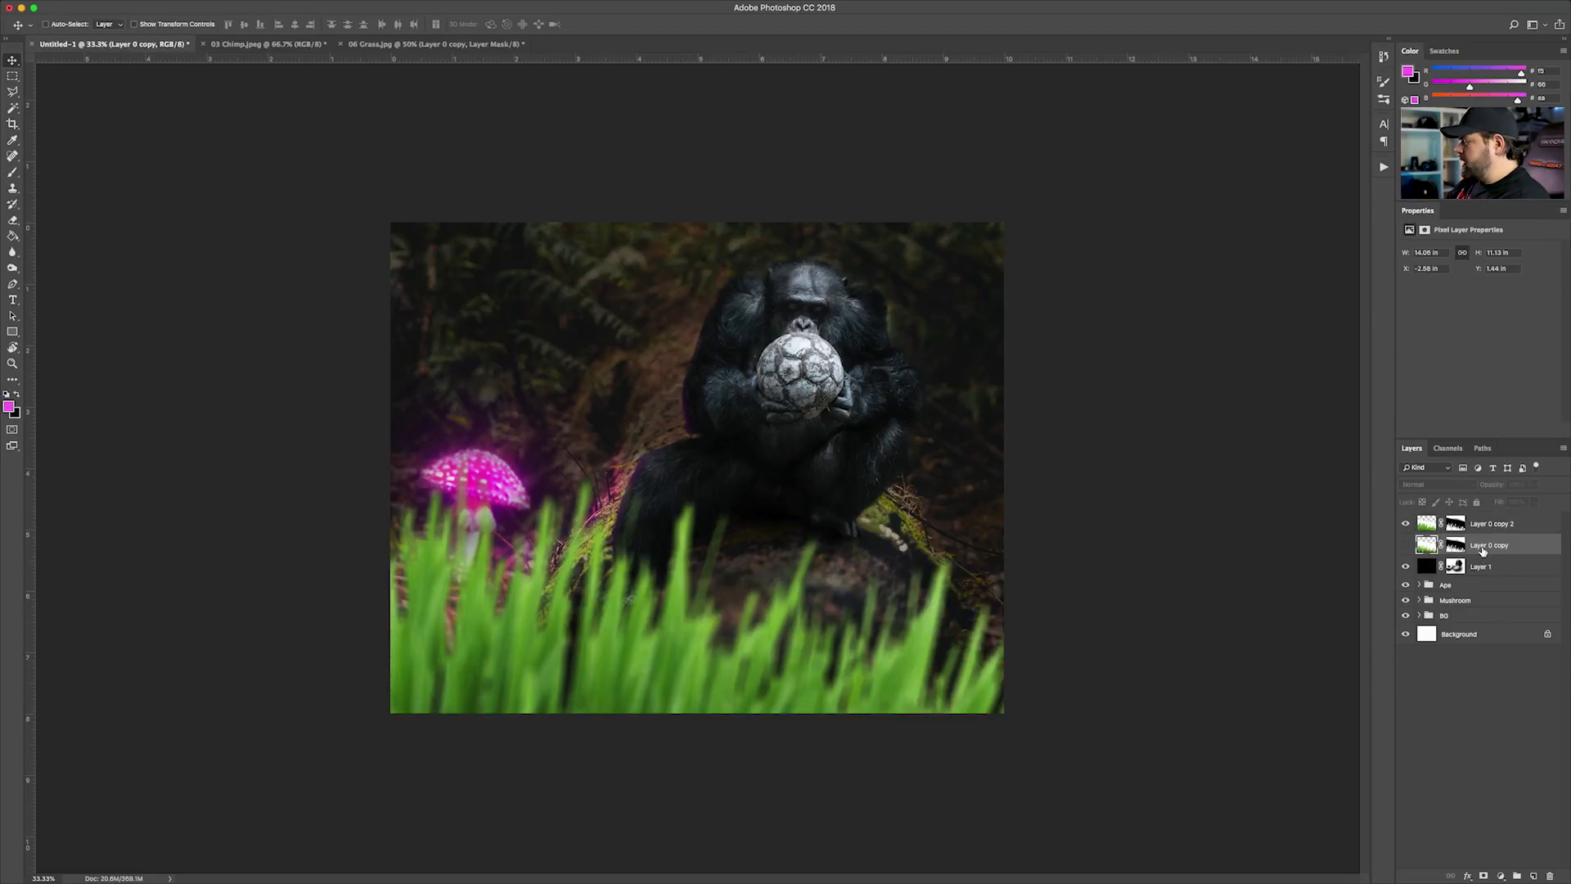
key(BackSpace)
drag(1469, 530, 1480, 558)
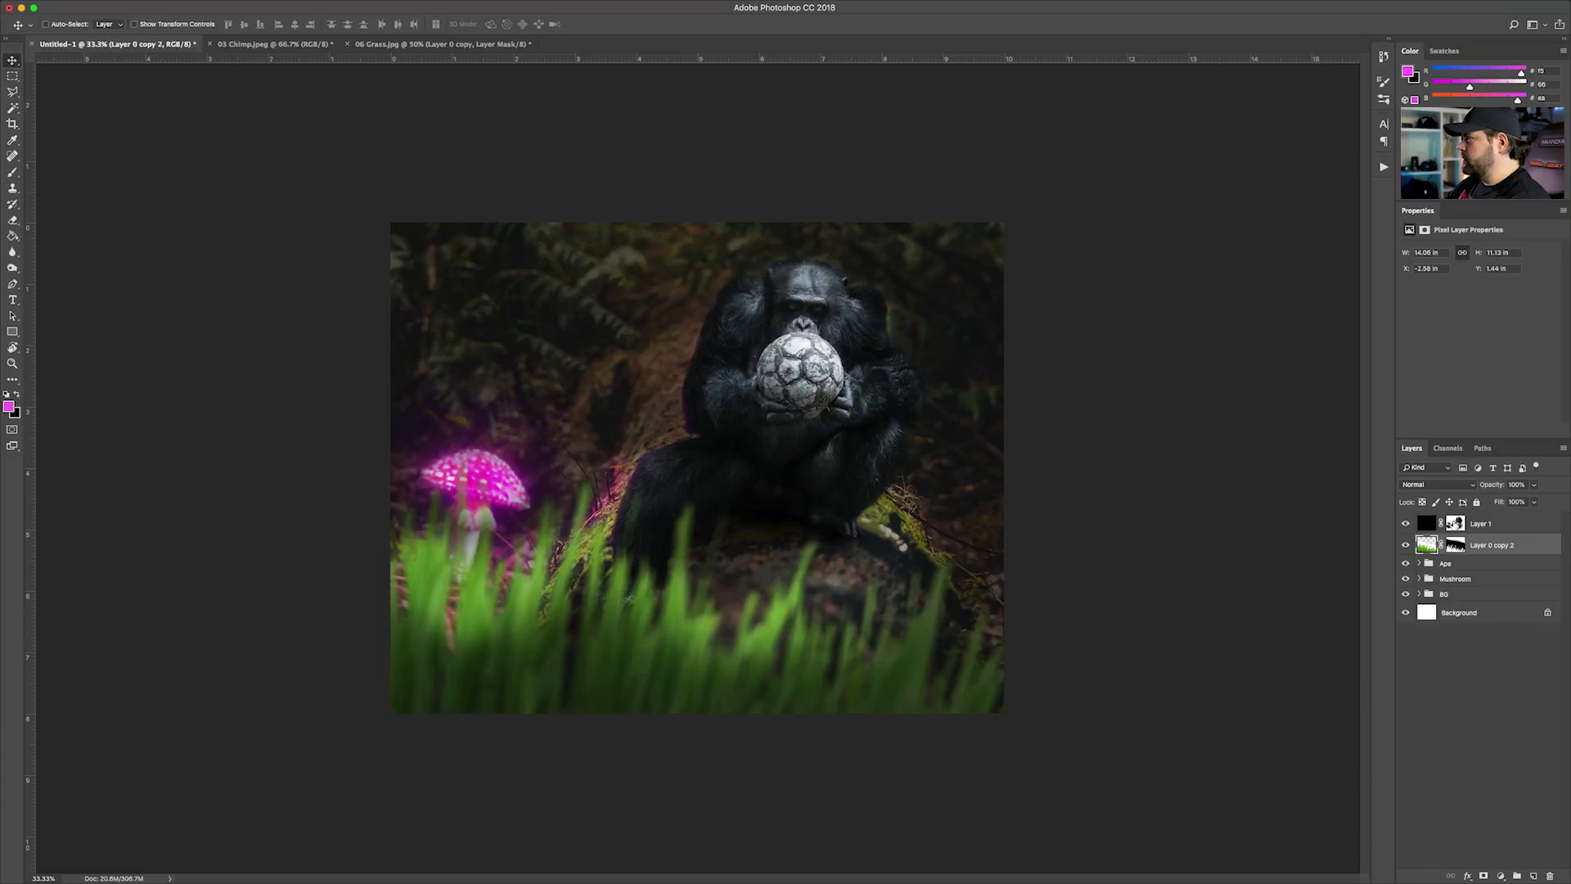
Darken the foreground grass by erasing across its area on Layer 1's mask, extending the black shading over the blades
click(1455, 524)
key(e)
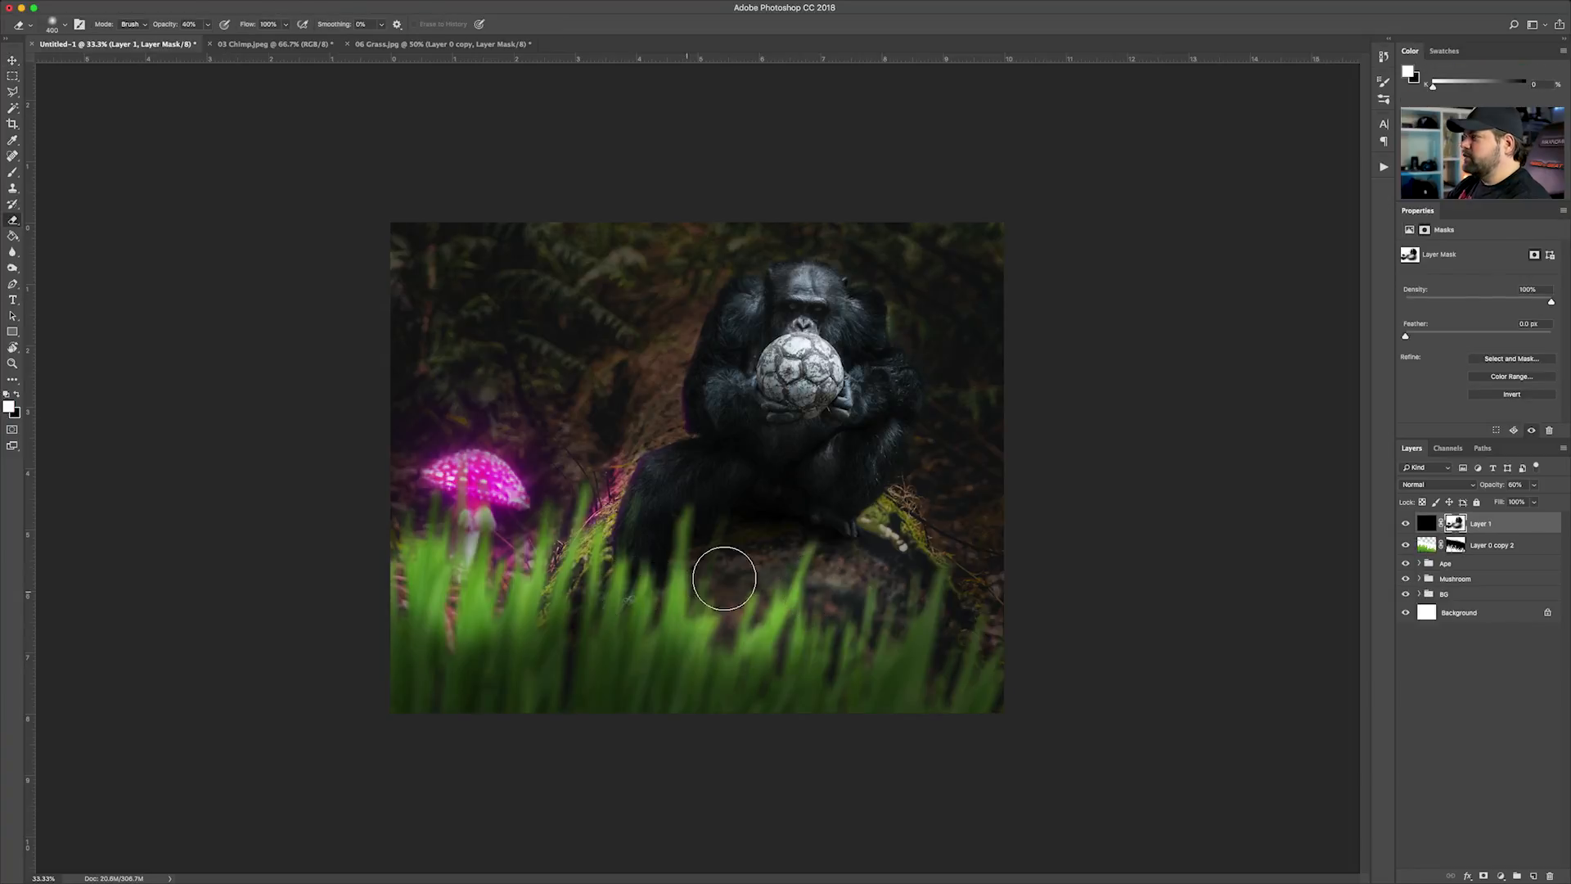
key(x)
mouse_move(680, 586)
mouse_down()
mouse_move(684, 543)
mouse_move(674, 642)
mouse_move(707, 654)
mouse_move(781, 583)
mouse_move(762, 655)
mouse_move(851, 631)
mouse_move(852, 705)
mouse_move(610, 564)
mouse_move(515, 622)
mouse_move(425, 622)
mouse_move(423, 550)
mouse_up()
Brighten the mushroom's cap and stem by removing the shading over them on Layer 1's mask with a smaller Eraser
key(bracketleft)
key(bracketleft)
key(bracketleft)
key(bracketleft)
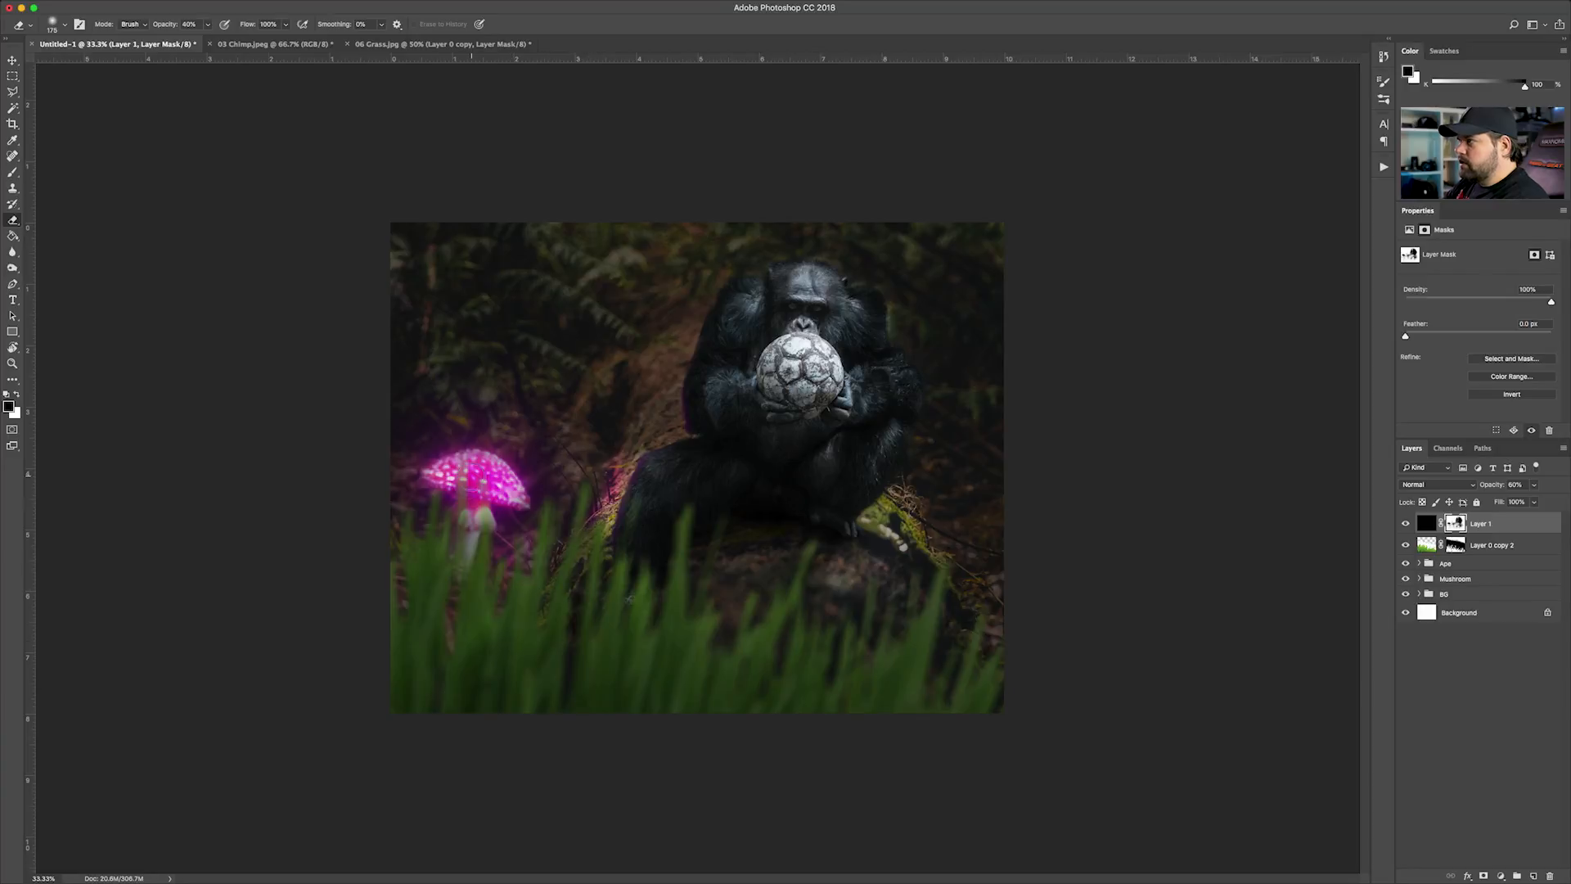
key(x)
drag(483, 482, 468, 518)
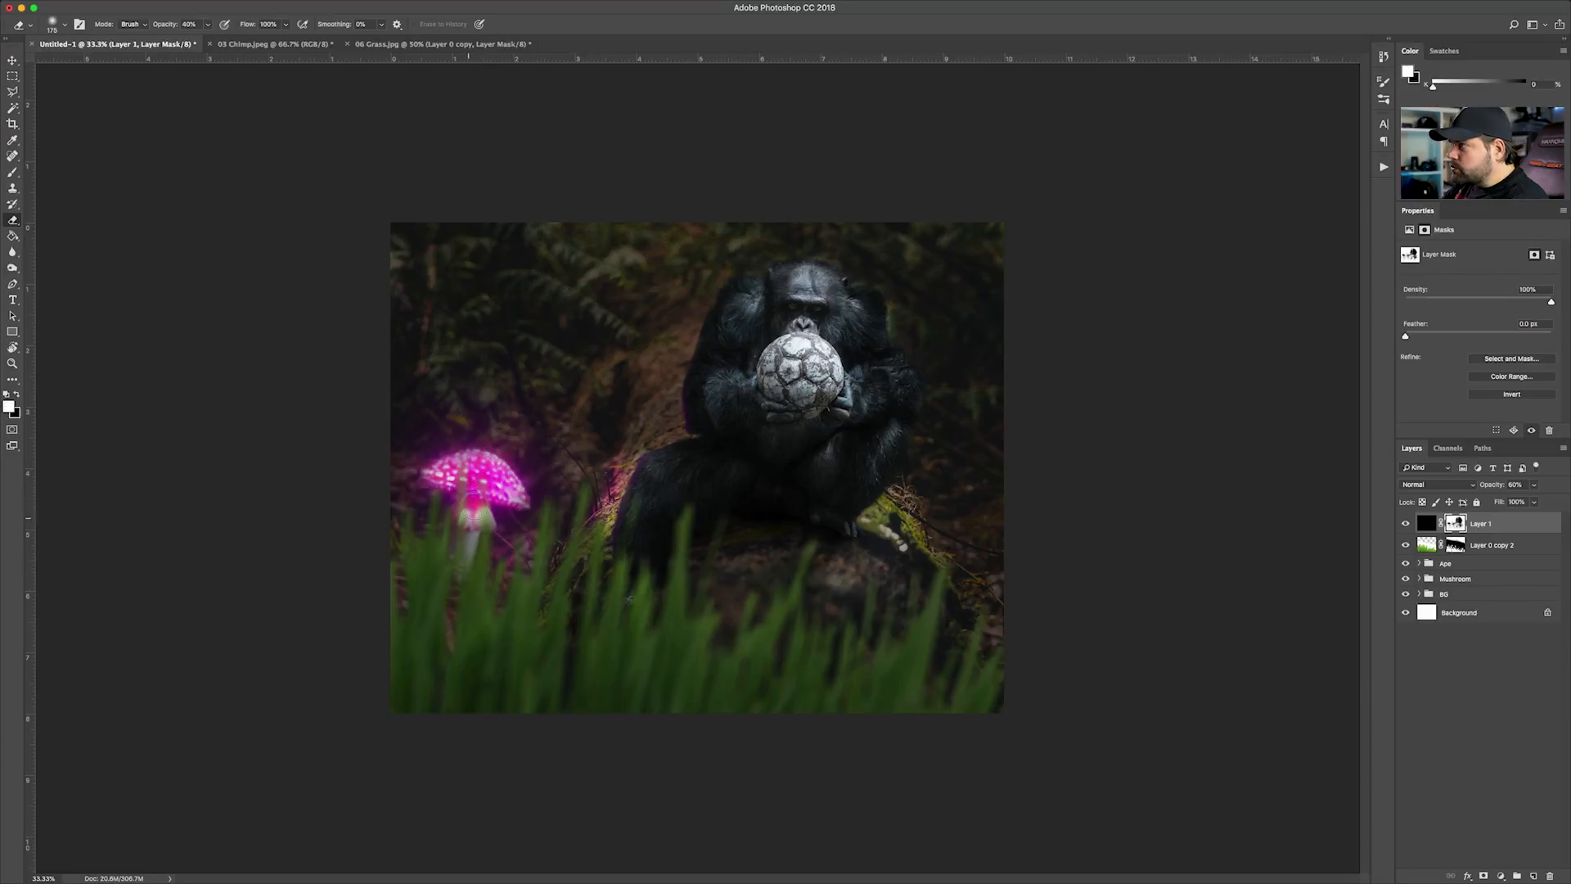
mouse_move(498, 484)
mouse_down()
mouse_move(522, 497)
mouse_move(481, 493)
mouse_up()
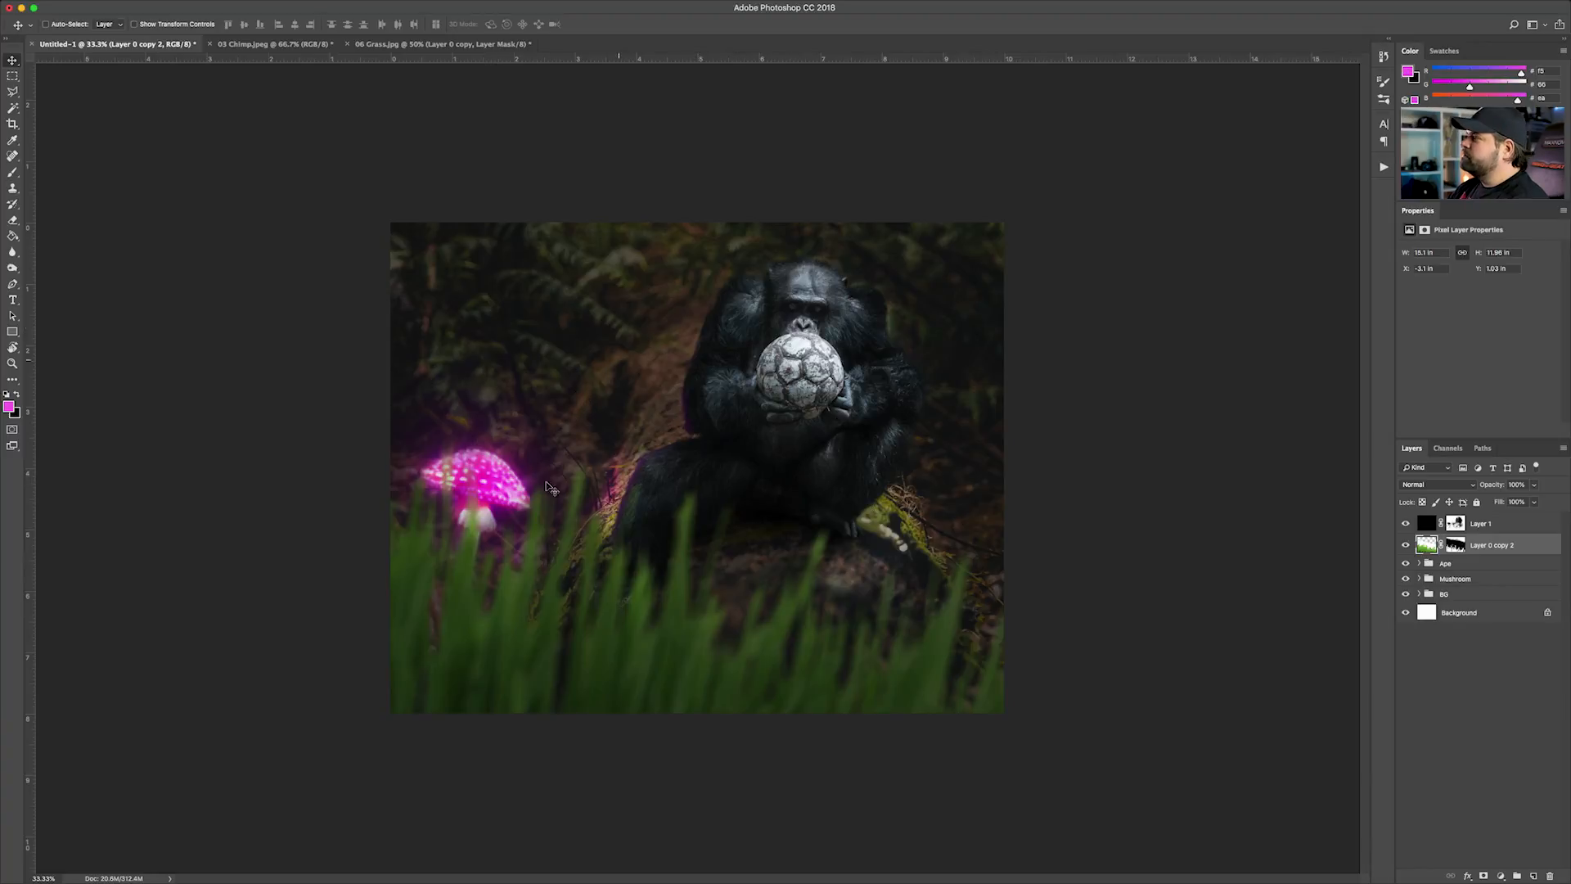
Switch to Lightroom and try adjusting the color temperature of Ape-TUTORIAL.psd
click(1446, 626)
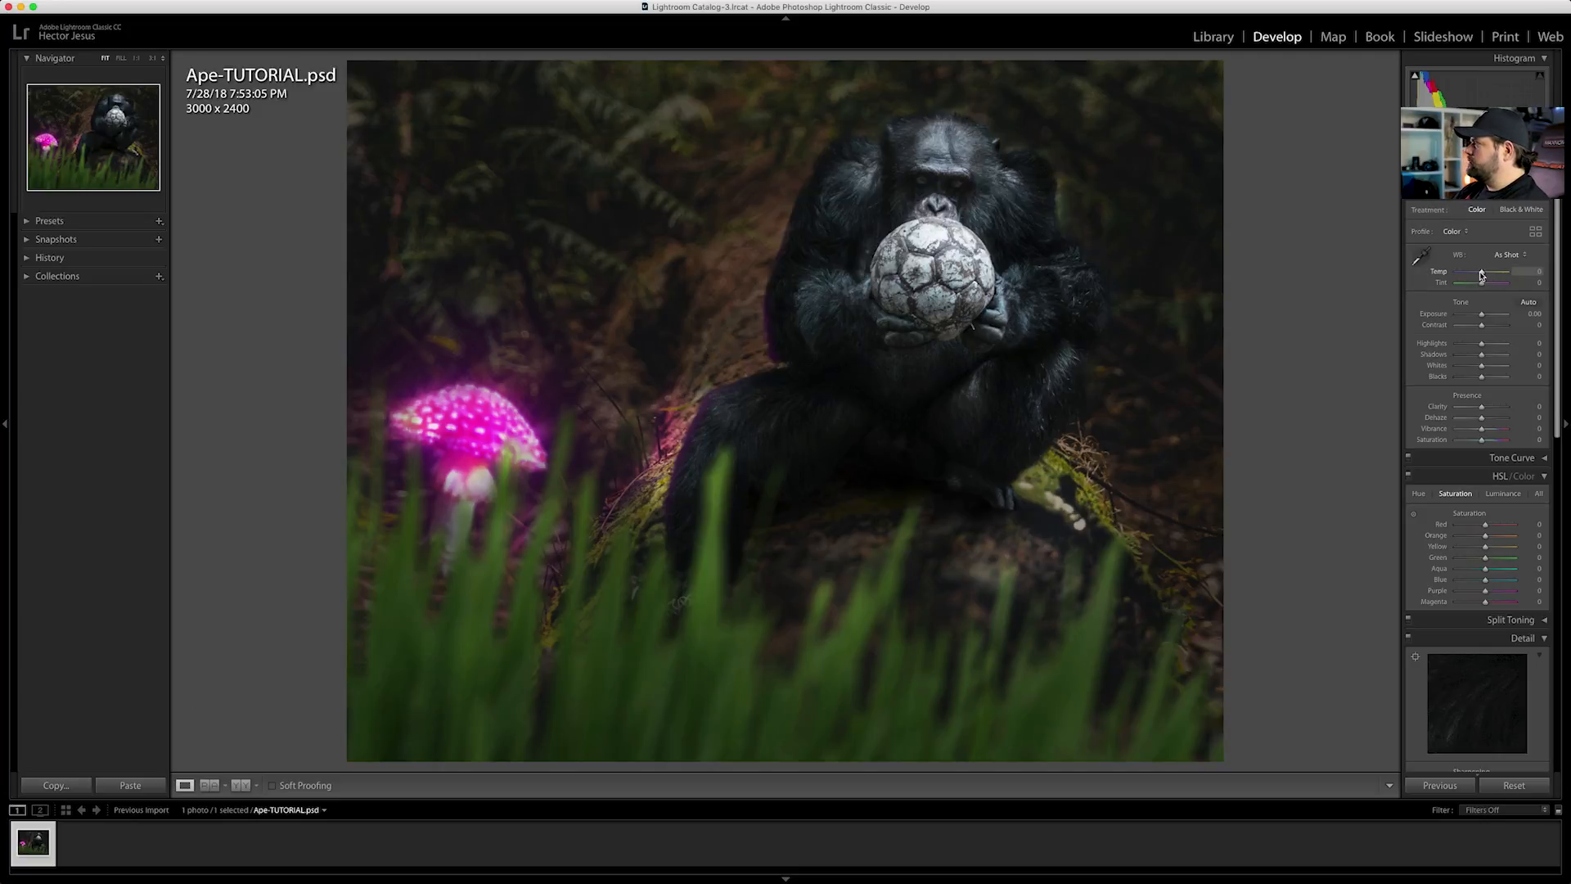
drag(1483, 275, 1487, 284)
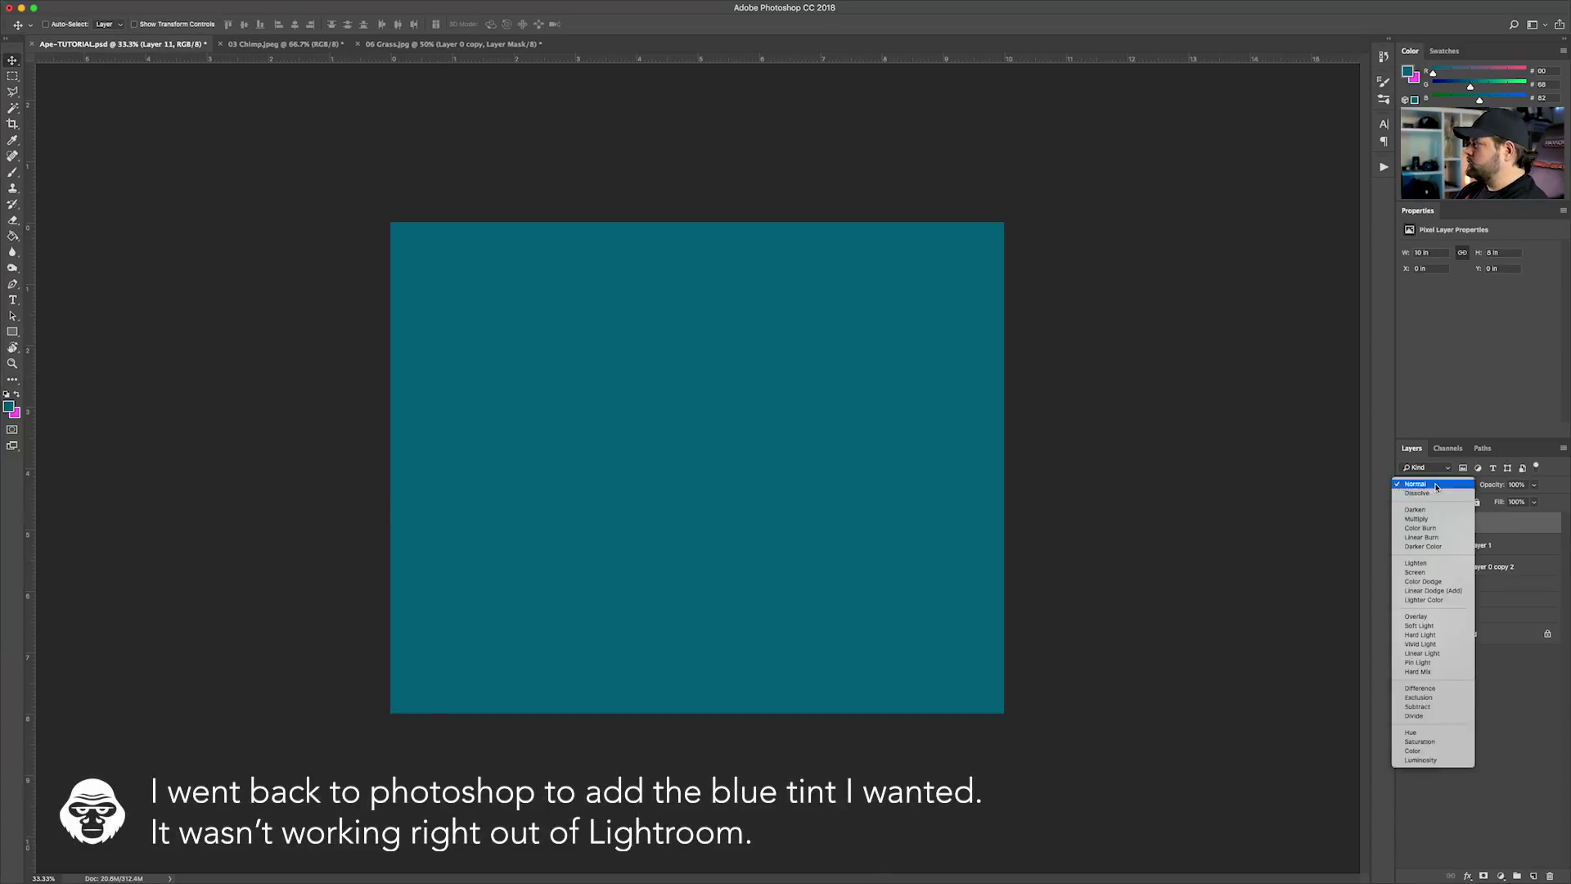
Tint the Photoshop composite with a dark blue Layer 11 in Color mode at 48% opacity, masking the tint off the mushroom and ball
click(1535, 502)
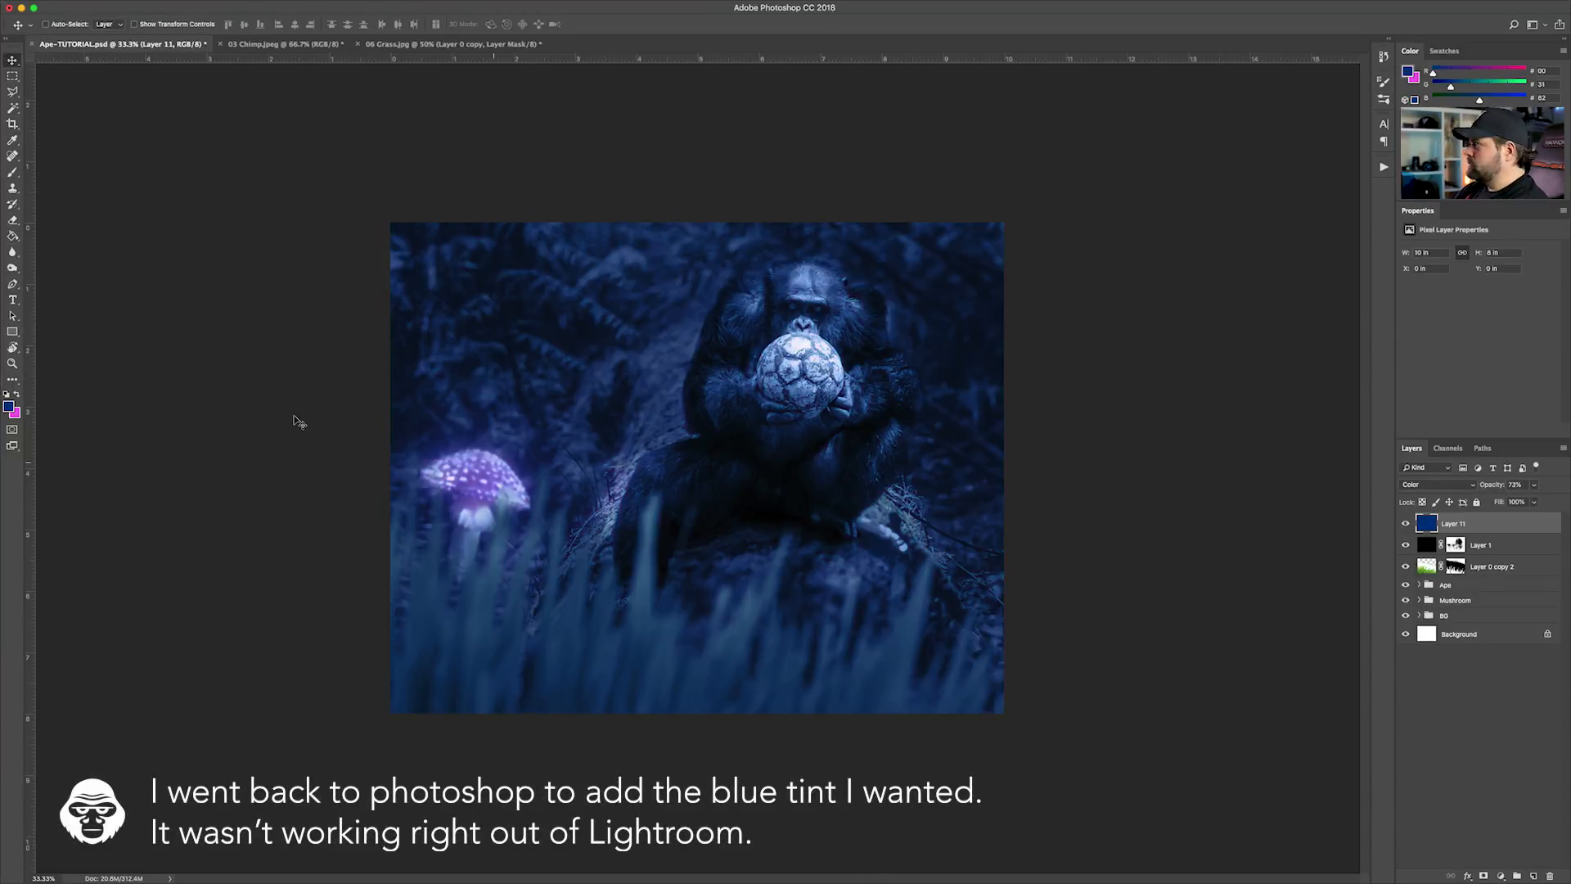
drag(1536, 486, 1517, 501)
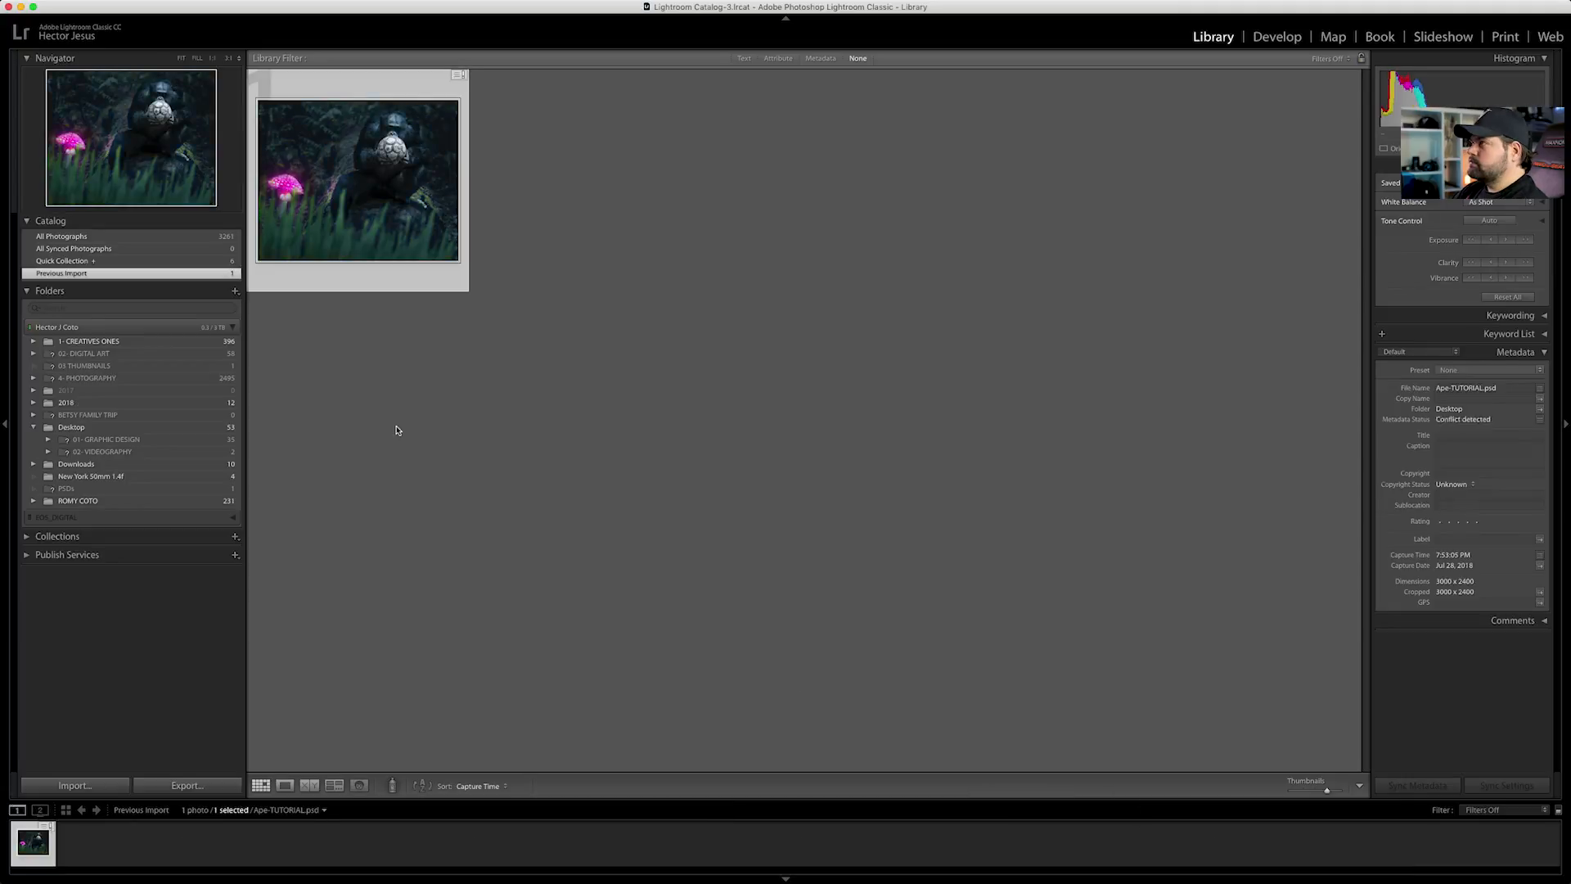
click(458, 75)
click(919, 270)
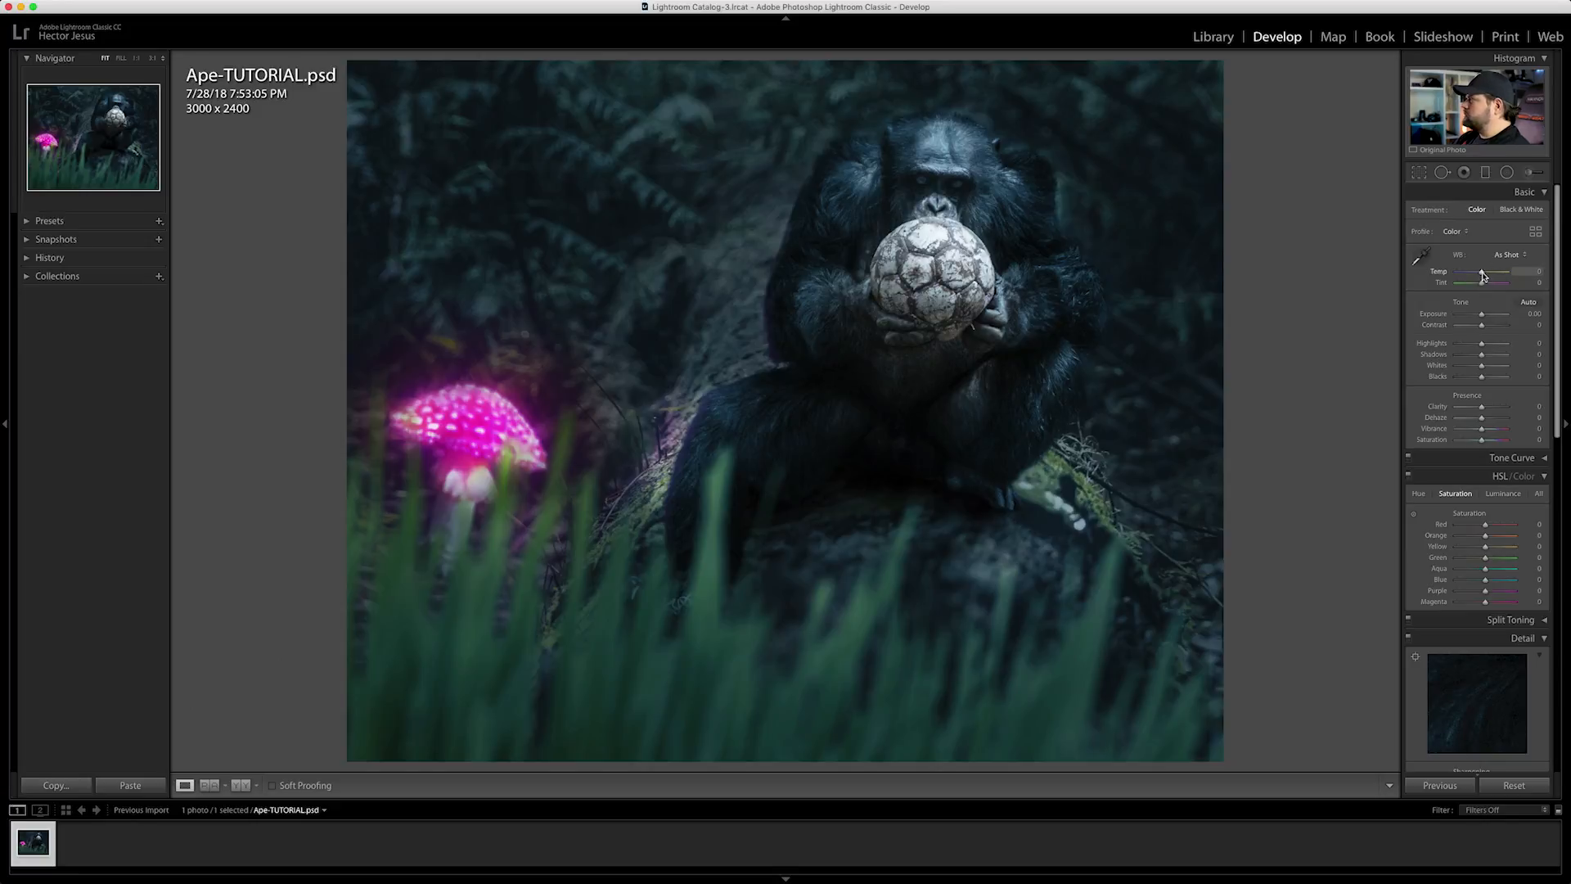
Tone the photo in Lightroom with Temp -4, Contrast +34, Highlights -62, Shadows +50, Whites +37 and Blacks +13
drag(1477, 275, 1480, 275)
drag(1482, 285, 1488, 327)
drag(1482, 345, 1479, 345)
mouse_move(1482, 356)
mouse_down()
mouse_move(1493, 378)
mouse_move(1476, 346)
mouse_move(1489, 327)
mouse_up()
drag(1480, 316, 1483, 285)
drag(1480, 273, 1481, 272)
drag(1475, 344, 1485, 377)
drag(1477, 273, 1481, 283)
Brighten the photo's blue tones by setting the HSL Blue luminance to +41
scroll(1487, 527, down, 3)
drag(1485, 534, 1482, 546)
drag(1485, 480, 1491, 480)
drag(1486, 490, 1476, 529)
scroll(1481, 491, down, 3)
click(1504, 343)
drag(1485, 430, 1500, 431)
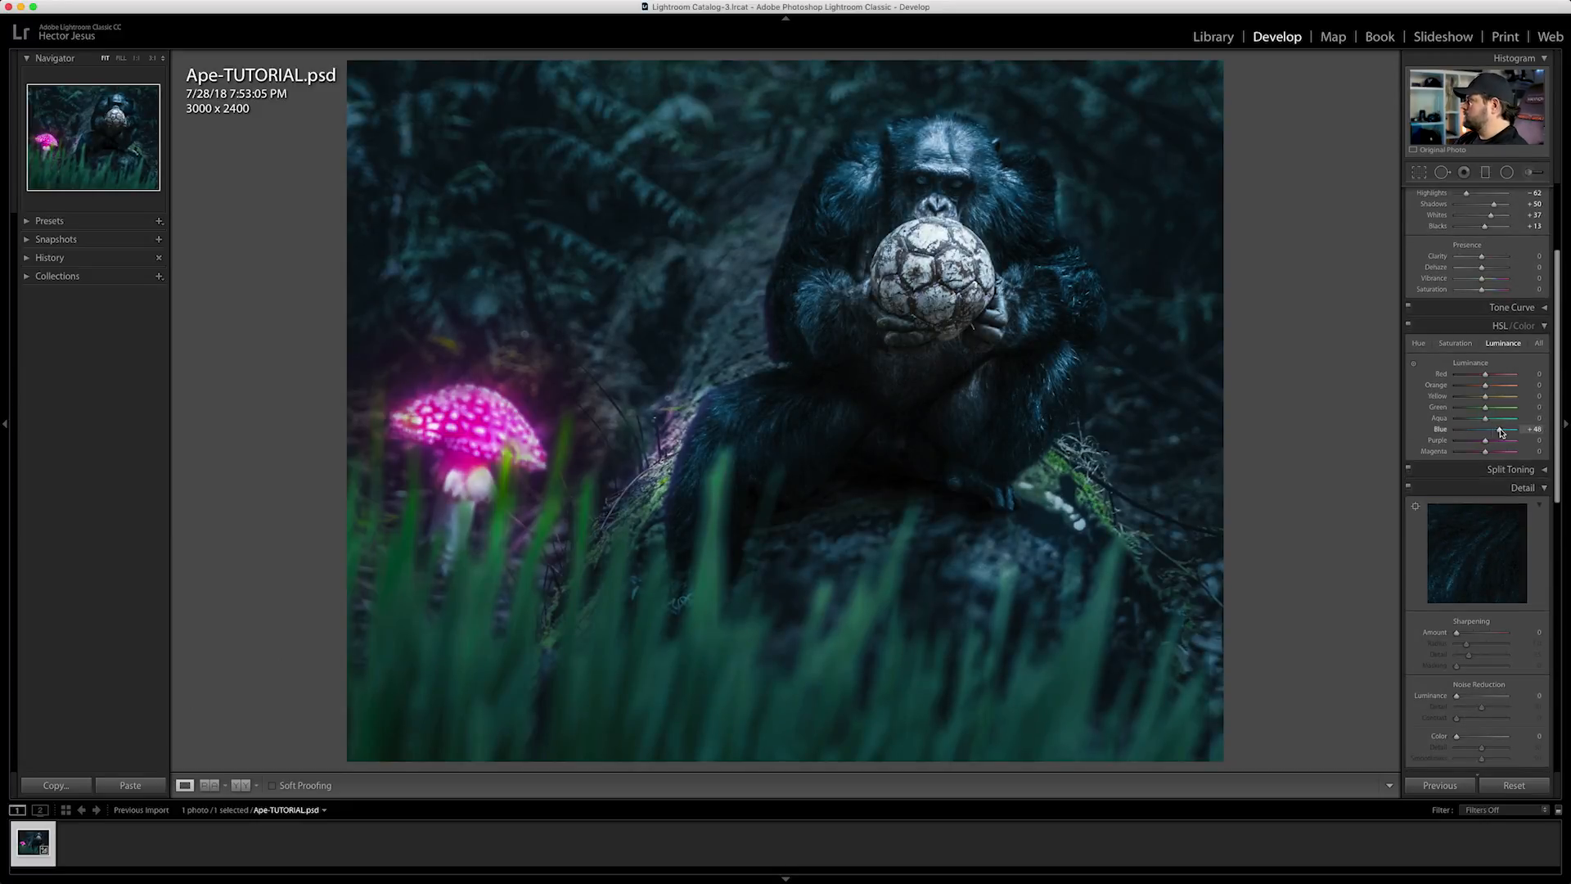
Darken the lower edge of the image with a graduated filter over the foreground grass
scroll(1489, 458, down, 10)
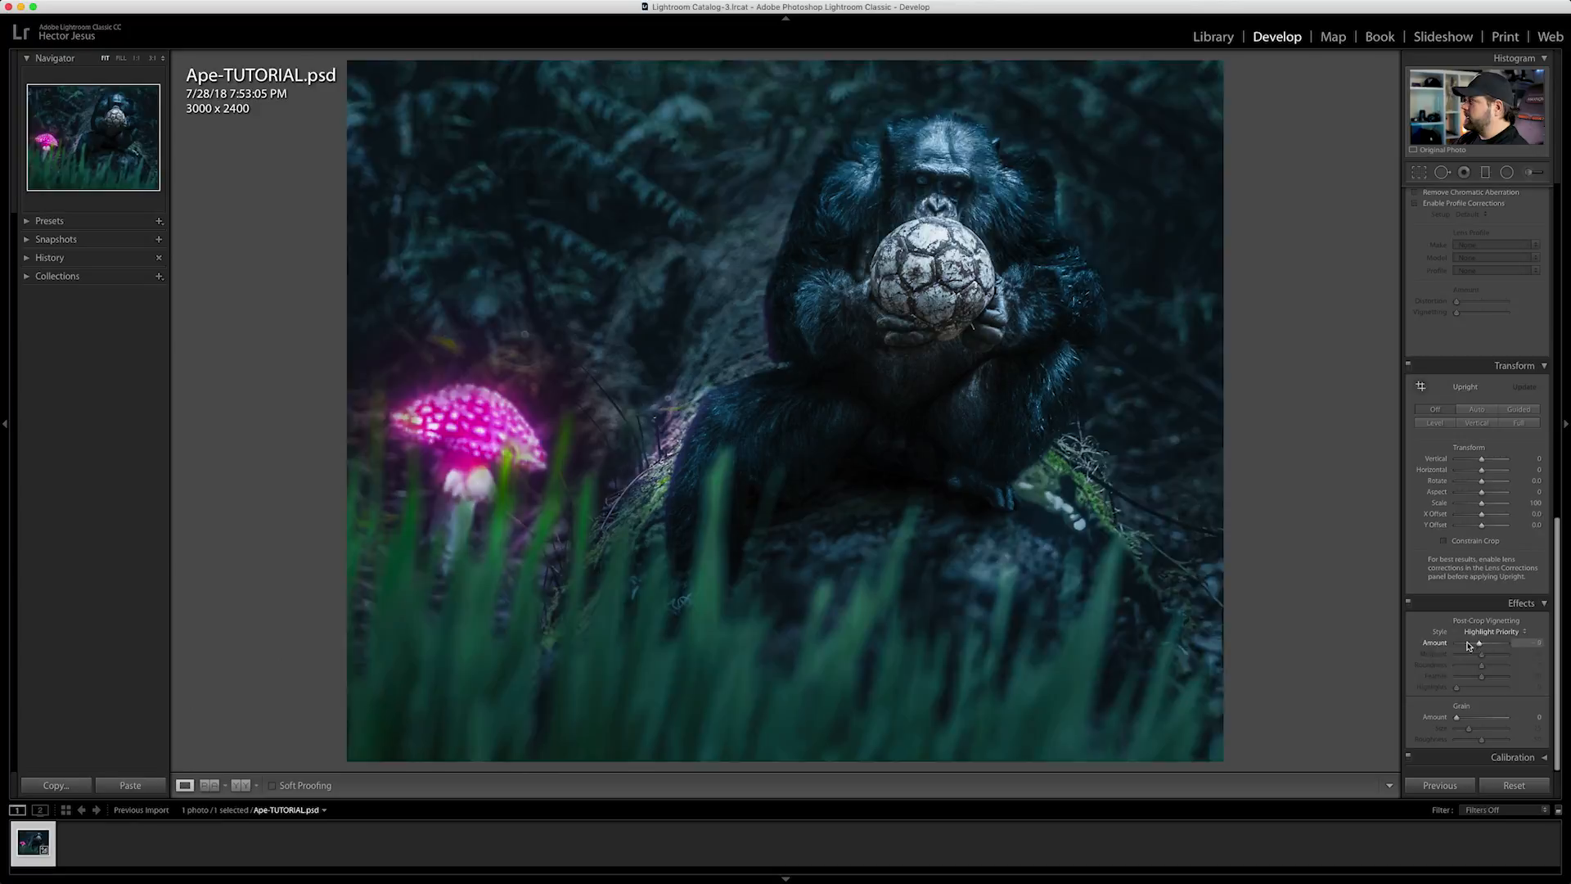
key(m)
mouse_move(353, 765)
mouse_down()
mouse_move(446, 525)
mouse_move(405, 524)
mouse_up()
click(1496, 490)
click(1496, 491)
Brighten the mushroom with a feathered radial filter around it, setting its Exposure to 0.69
click(1508, 173)
drag(1475, 254, 1490, 255)
drag(469, 424, 584, 534)
drag(1491, 254, 1487, 254)
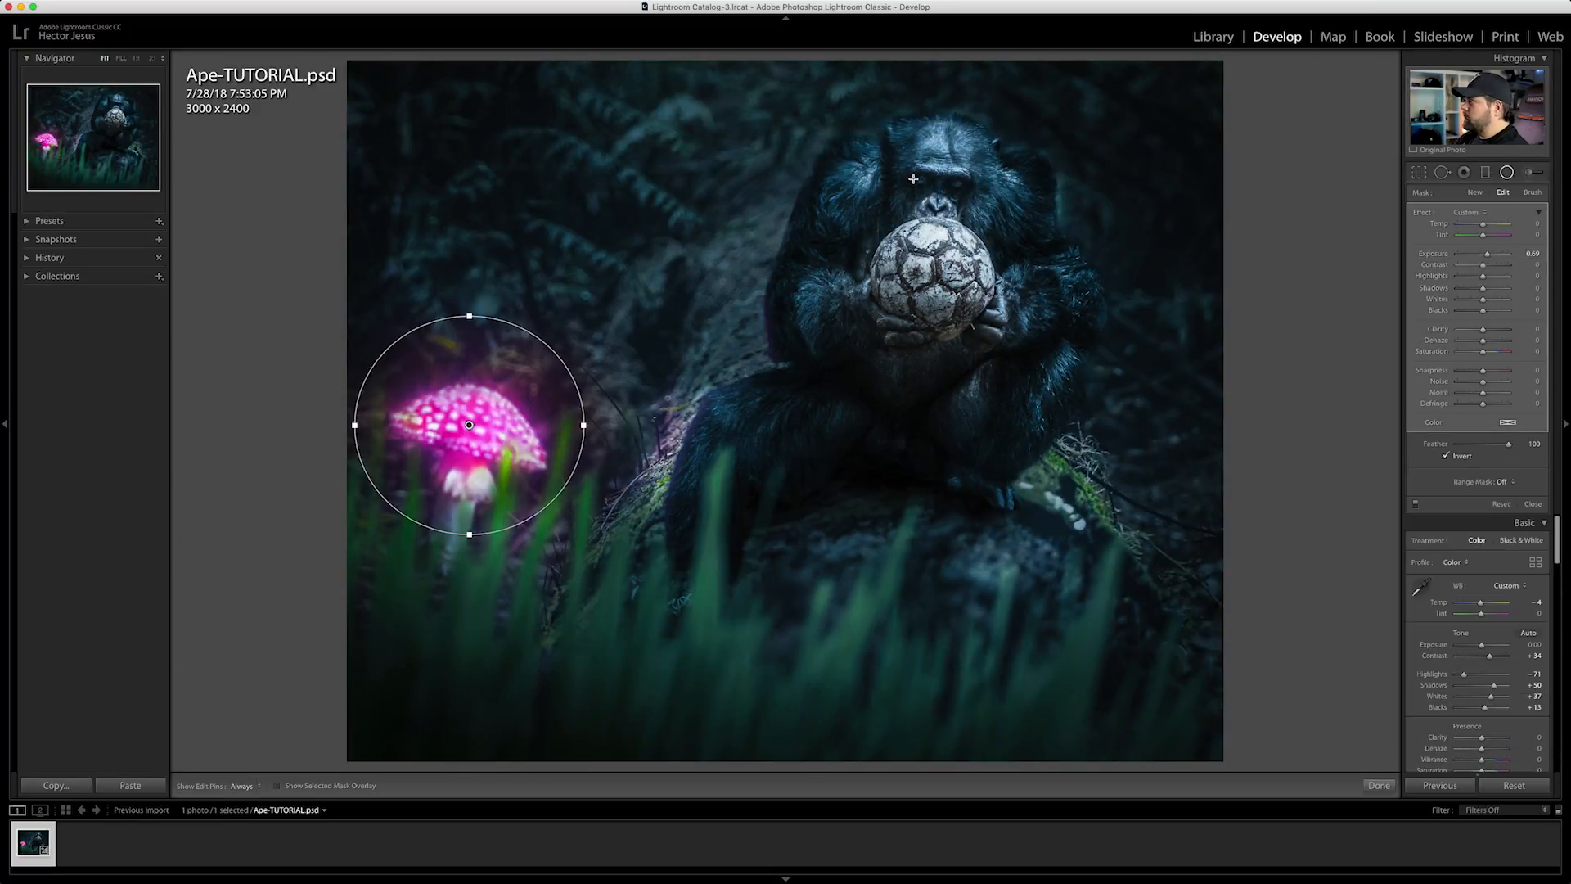
Brighten the chimp's shoulder, face, arms and hands with separate radial filters
drag(845, 182, 888, 226)
drag(1044, 302, 1091, 346)
drag(1487, 254, 1486, 254)
drag(845, 183, 850, 199)
drag(939, 171, 992, 227)
drag(821, 315, 882, 354)
drag(968, 316, 1031, 363)
Brighten the chimp's leg and lower torso with radial filters, using Exposure 1.34 on the torso, and compare before and after
drag(1487, 253, 1490, 254)
drag(652, 468, 675, 533)
drag(654, 397, 695, 414)
drag(1489, 254, 1492, 254)
drag(908, 373, 973, 427)
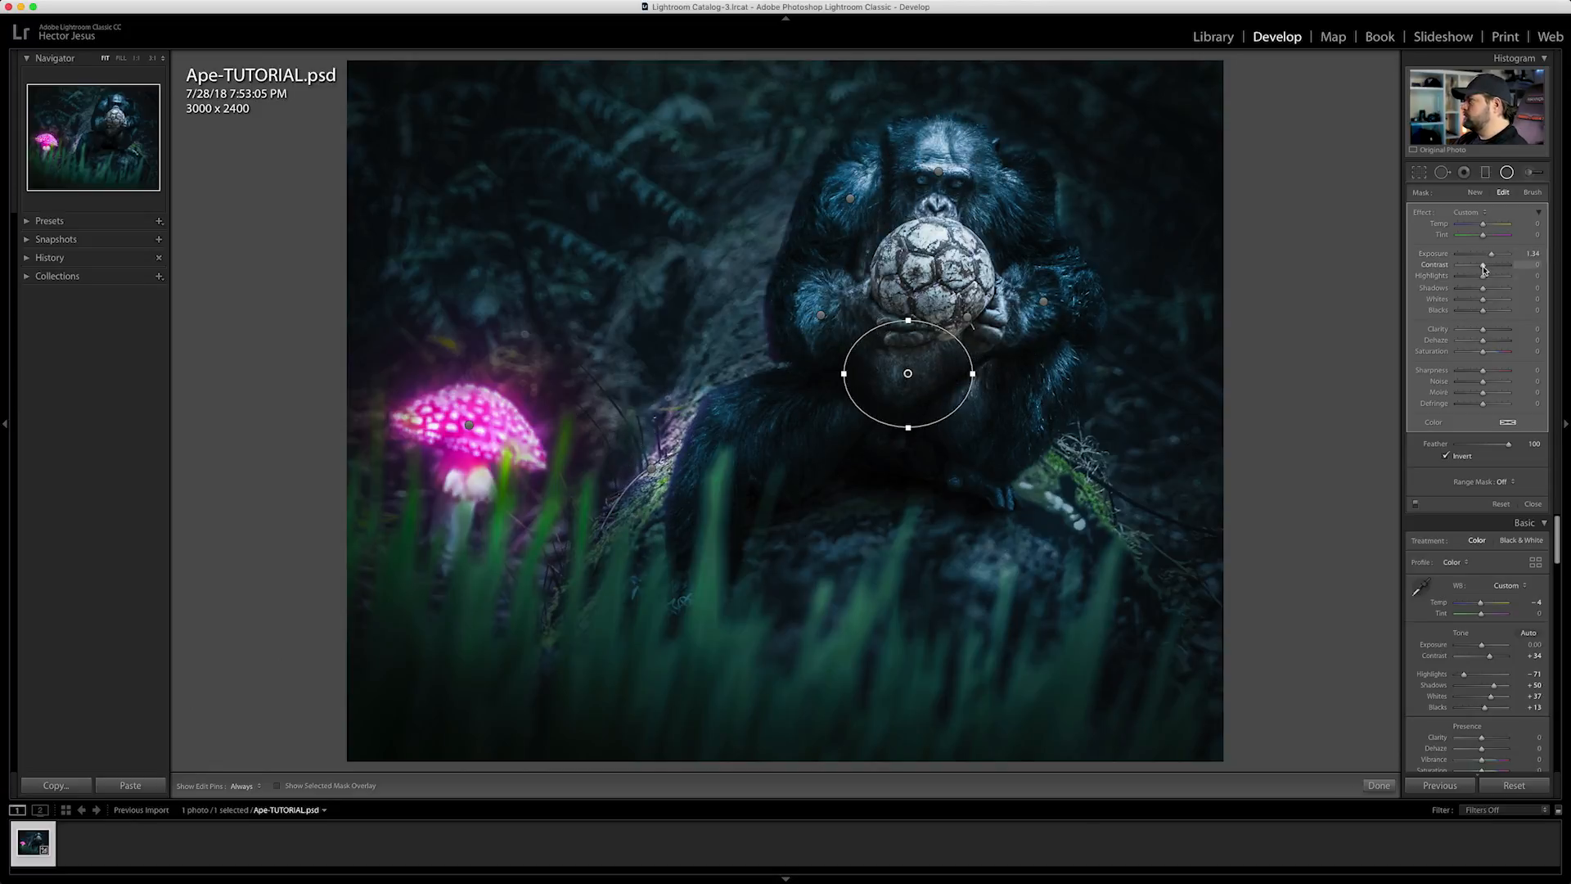
key(backslash)
key(backslash)
key(backslash)
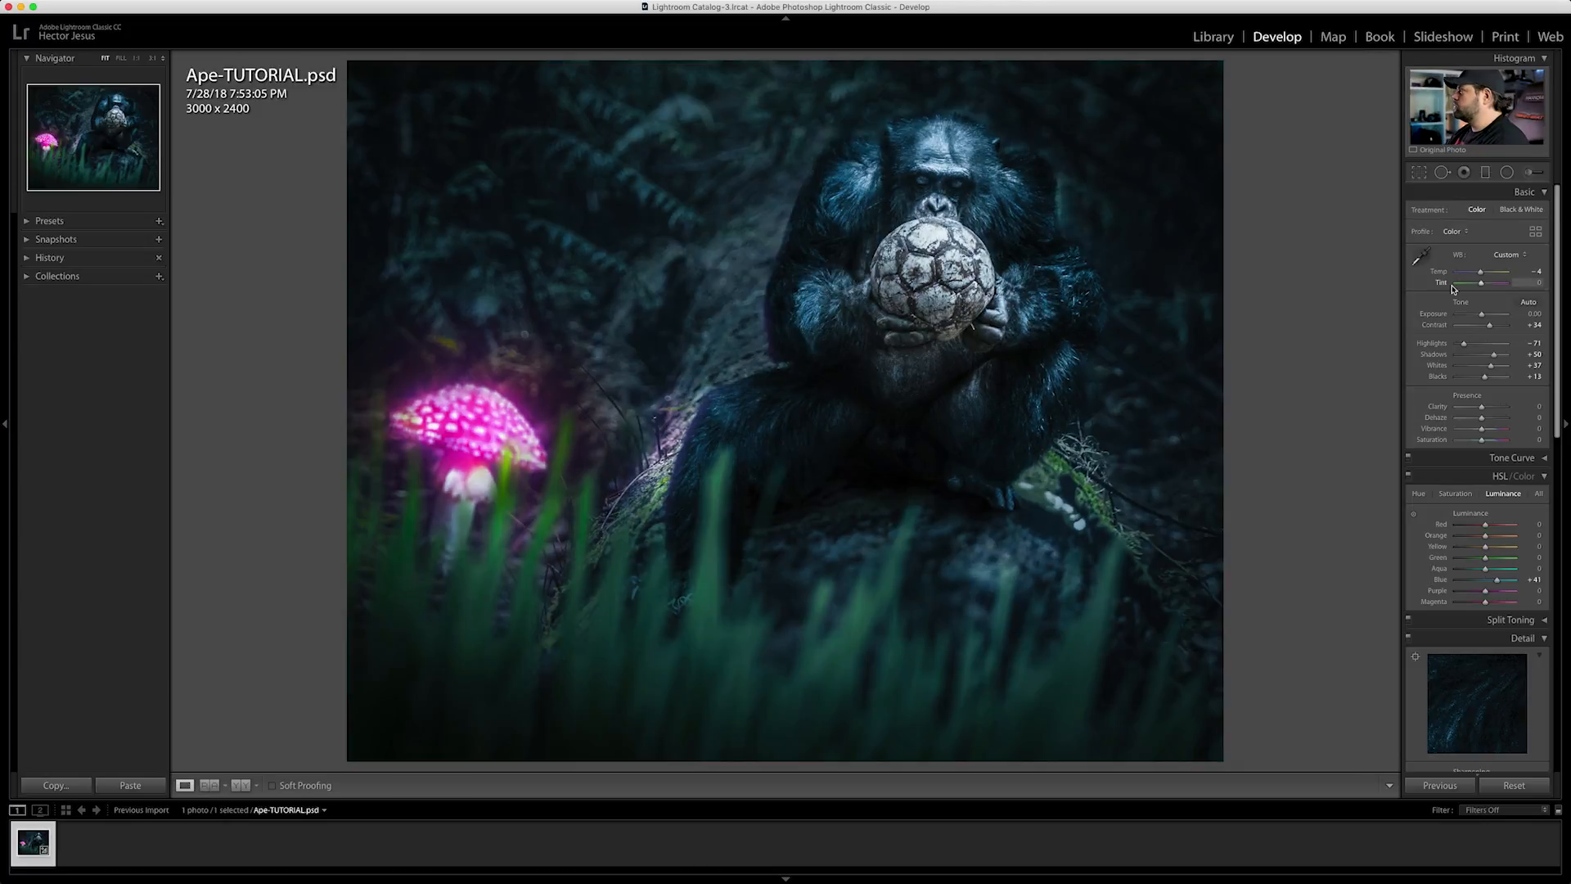
Warm the ball with a radial filter at Temp 41 and the chimp's eyes with another at Temp 84 and Tint 18
key(shift+m)
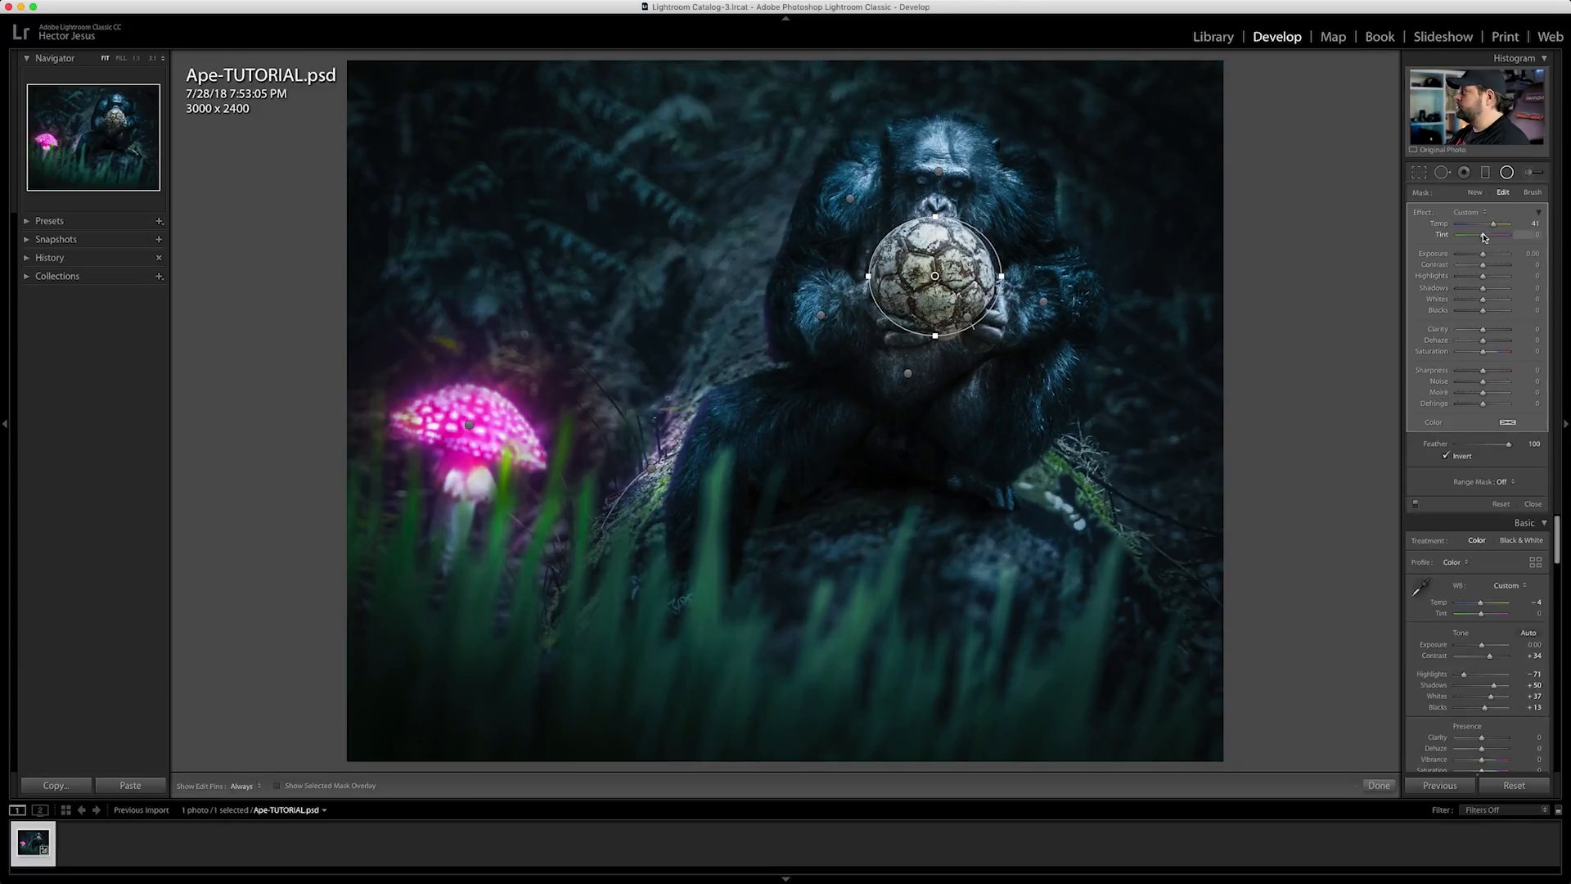
click(1507, 172)
click(1508, 172)
drag(937, 186, 982, 200)
drag(1483, 223, 1496, 223)
drag(1482, 235, 1486, 235)
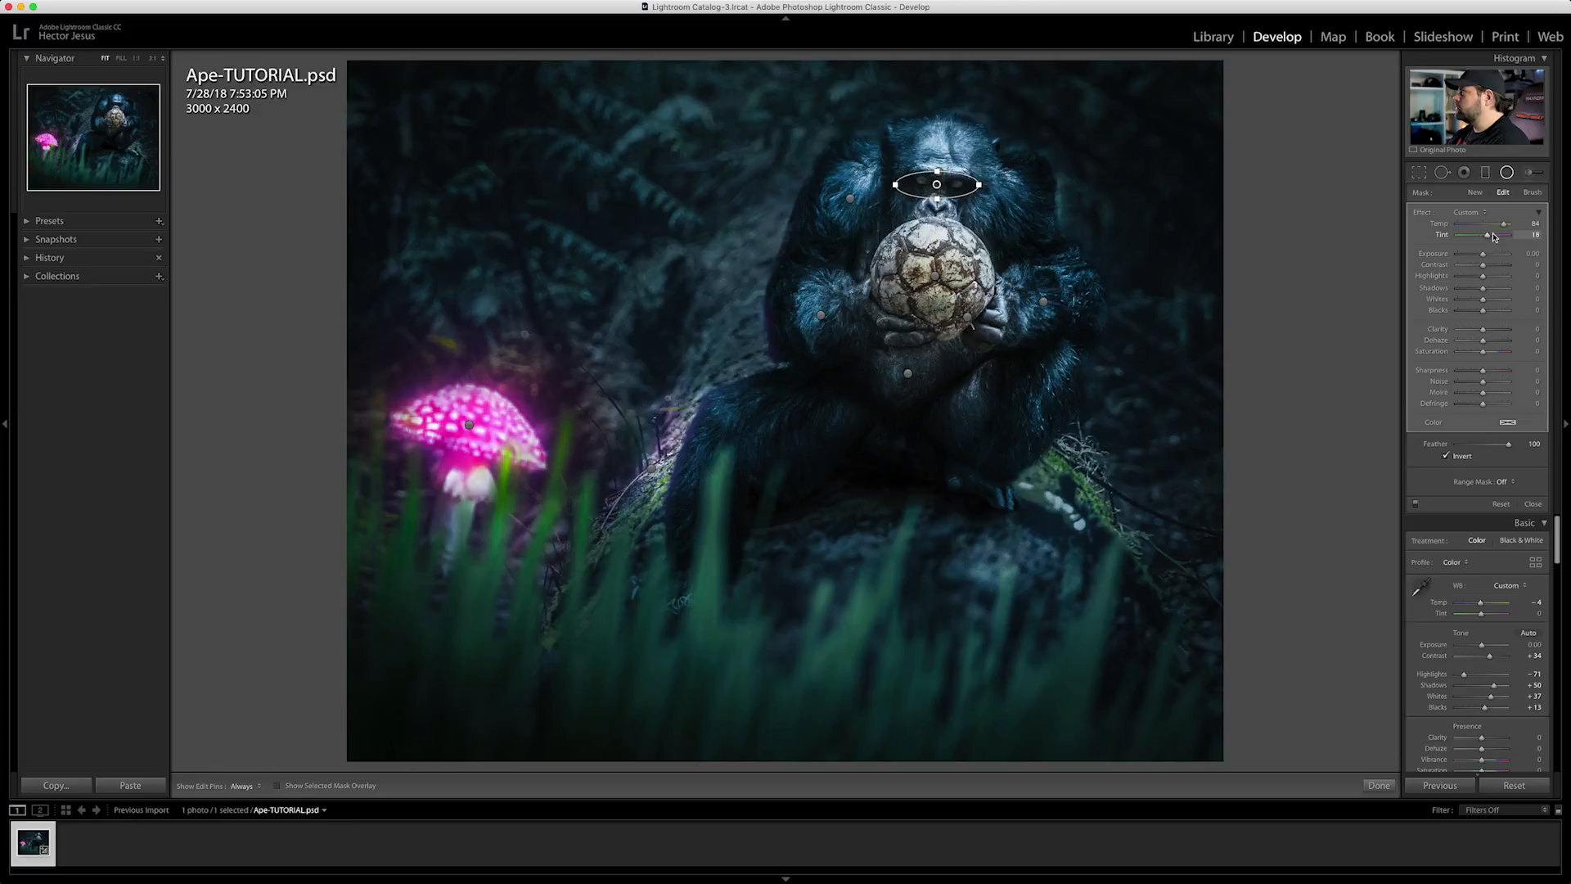
Warm the foreground grass with wide radial filters and a raised Temp
click(1507, 172)
click(1507, 172)
mouse_move(380, 88)
mouse_down()
mouse_move(486, 180)
mouse_move(568, 780)
mouse_up()
drag(701, 711, 843, 711)
drag(470, 711, 606, 729)
drag(1486, 235, 1504, 224)
mouse_move(896, 593)
mouse_down()
mouse_move(915, 603)
mouse_move(874, 606)
mouse_up()
Add a radial filter over the chimp's hand beside the ball and warm it moderately
click(935, 276)
drag(970, 277, 1008, 350)
click(1507, 172)
click(1508, 171)
drag(1012, 342, 1003, 347)
drag(1493, 224, 1487, 224)
Warm the chimp's forehead with a radial filter by raising Temp and Tint, and compare before and after
click(1508, 172)
click(1507, 172)
drag(943, 151, 993, 194)
drag(1487, 224, 1491, 235)
Set the global Exposure to +0.15 and Blacks to -1, and add a small radial filter over the chimp's foot
click(1507, 172)
key(backslash)
key(backslash)
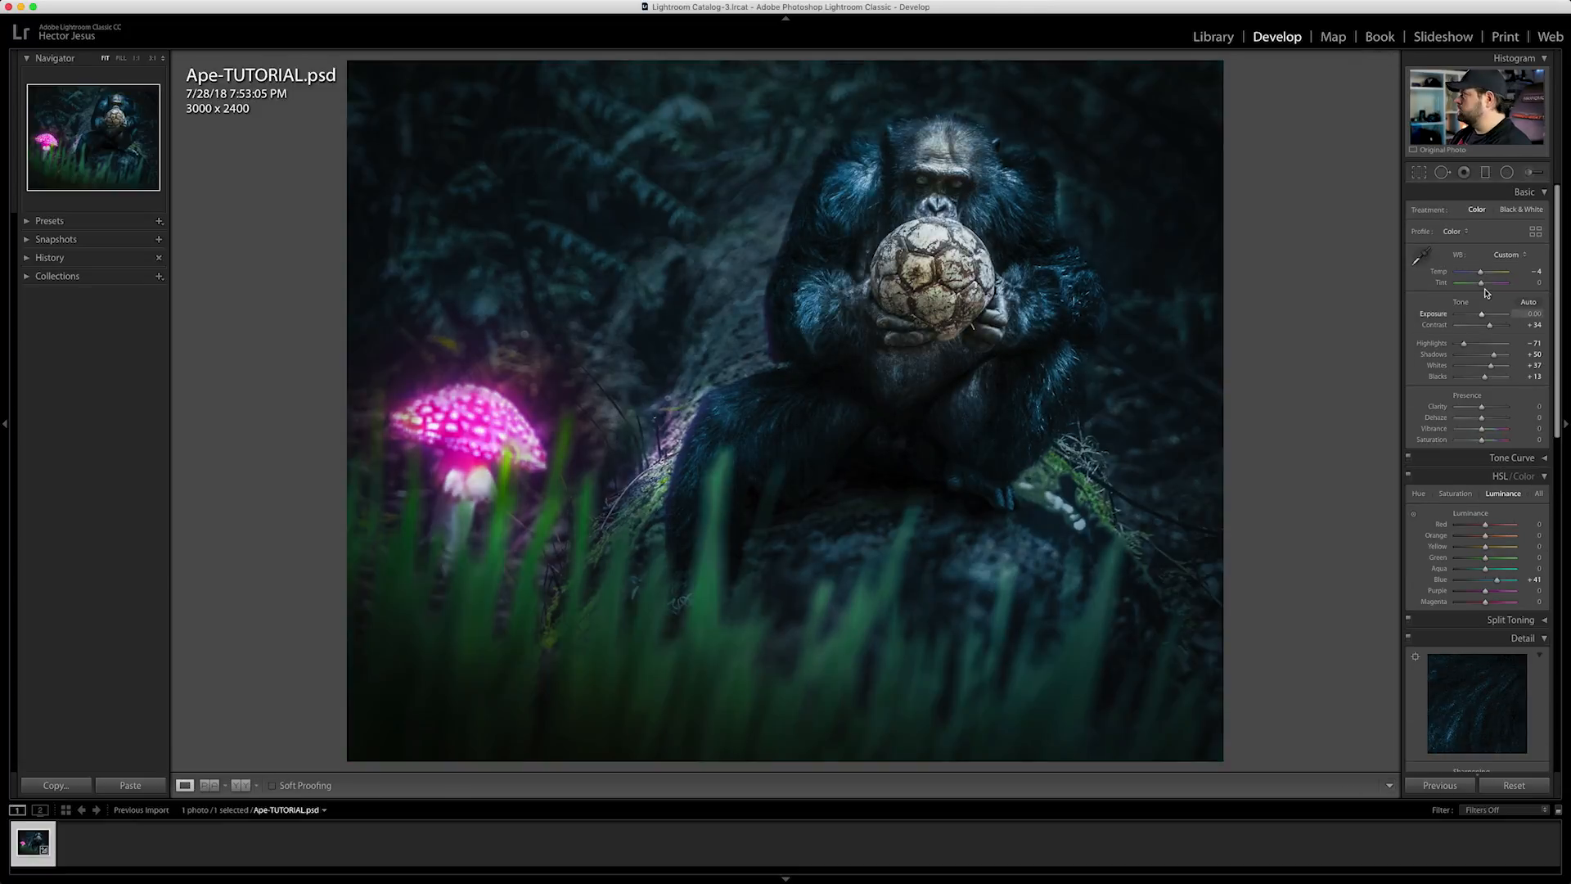
drag(1482, 315, 1484, 315)
drag(1485, 378, 1481, 377)
click(1508, 172)
drag(985, 497, 1027, 499)
click(1507, 172)
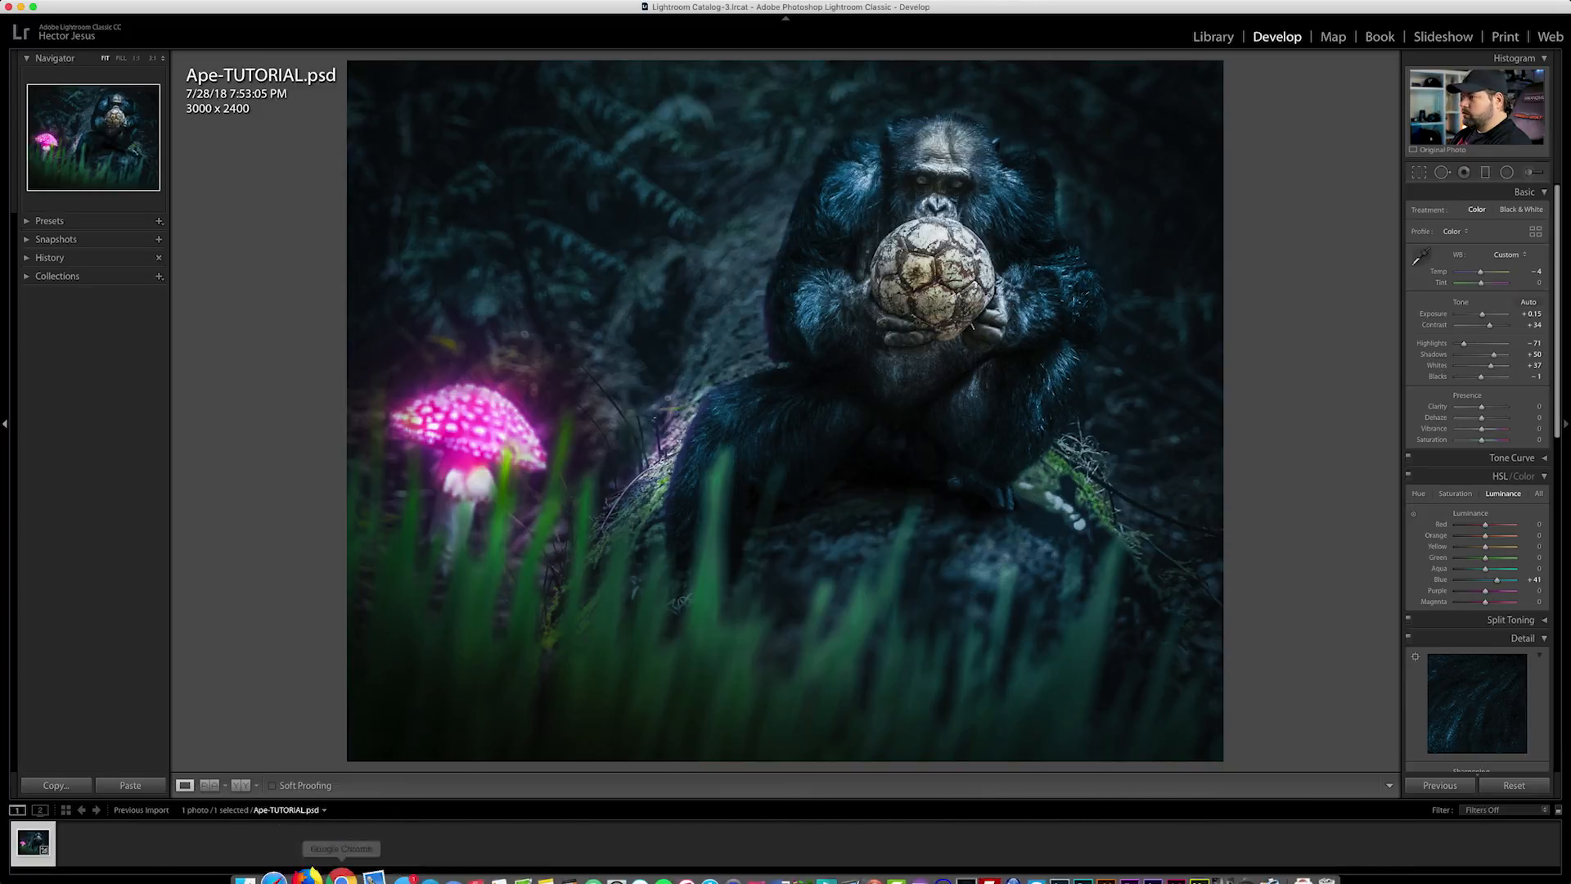
right_click(33, 847)
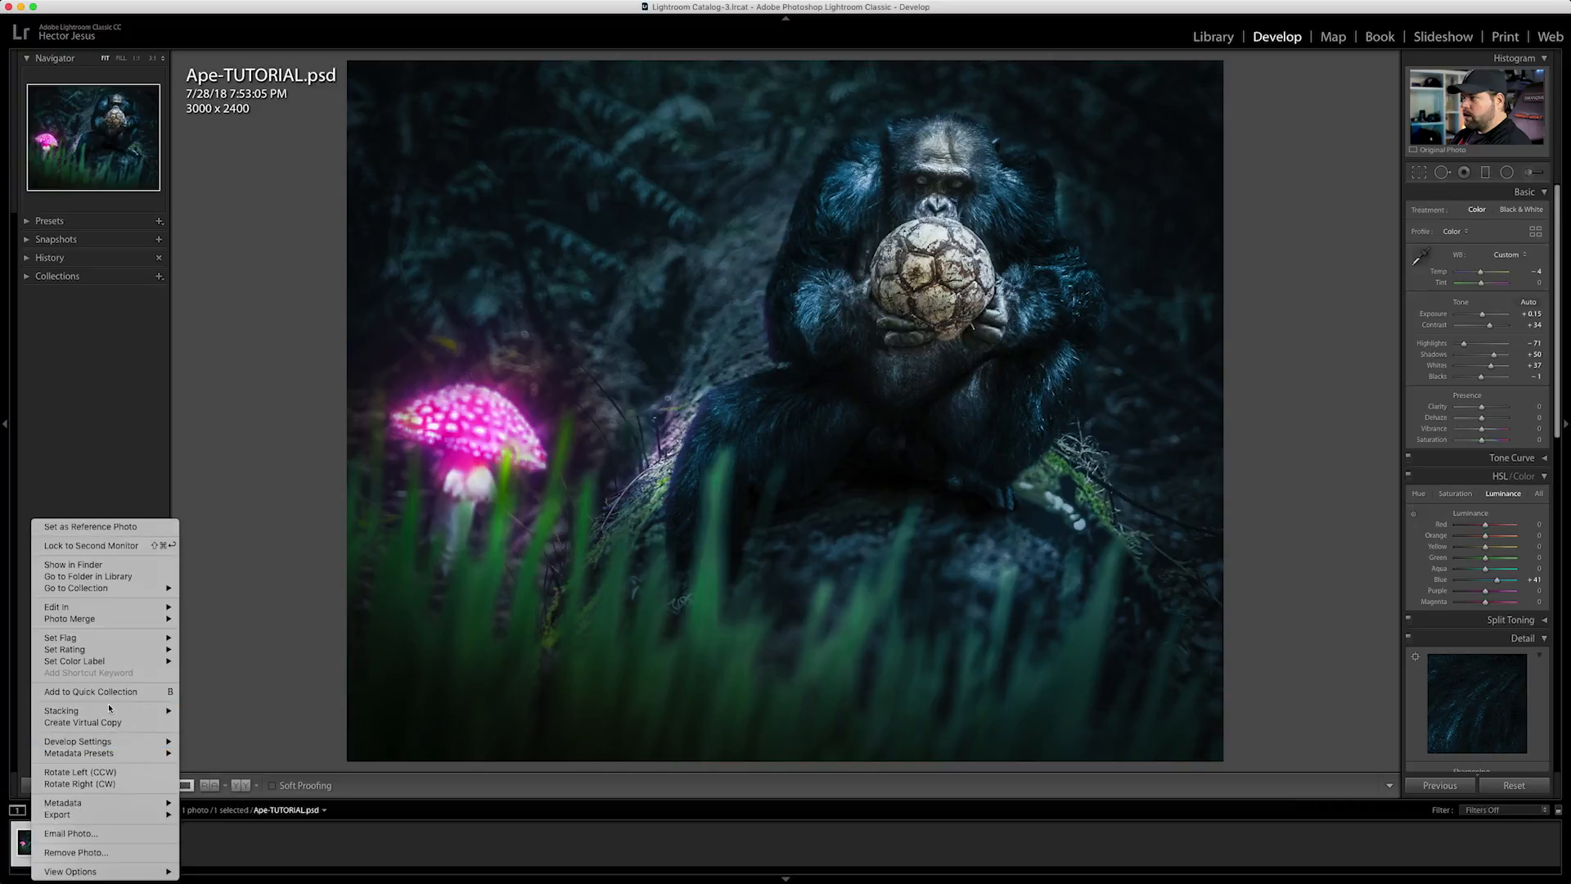
mouse_move(94, 741)
click(223, 757)
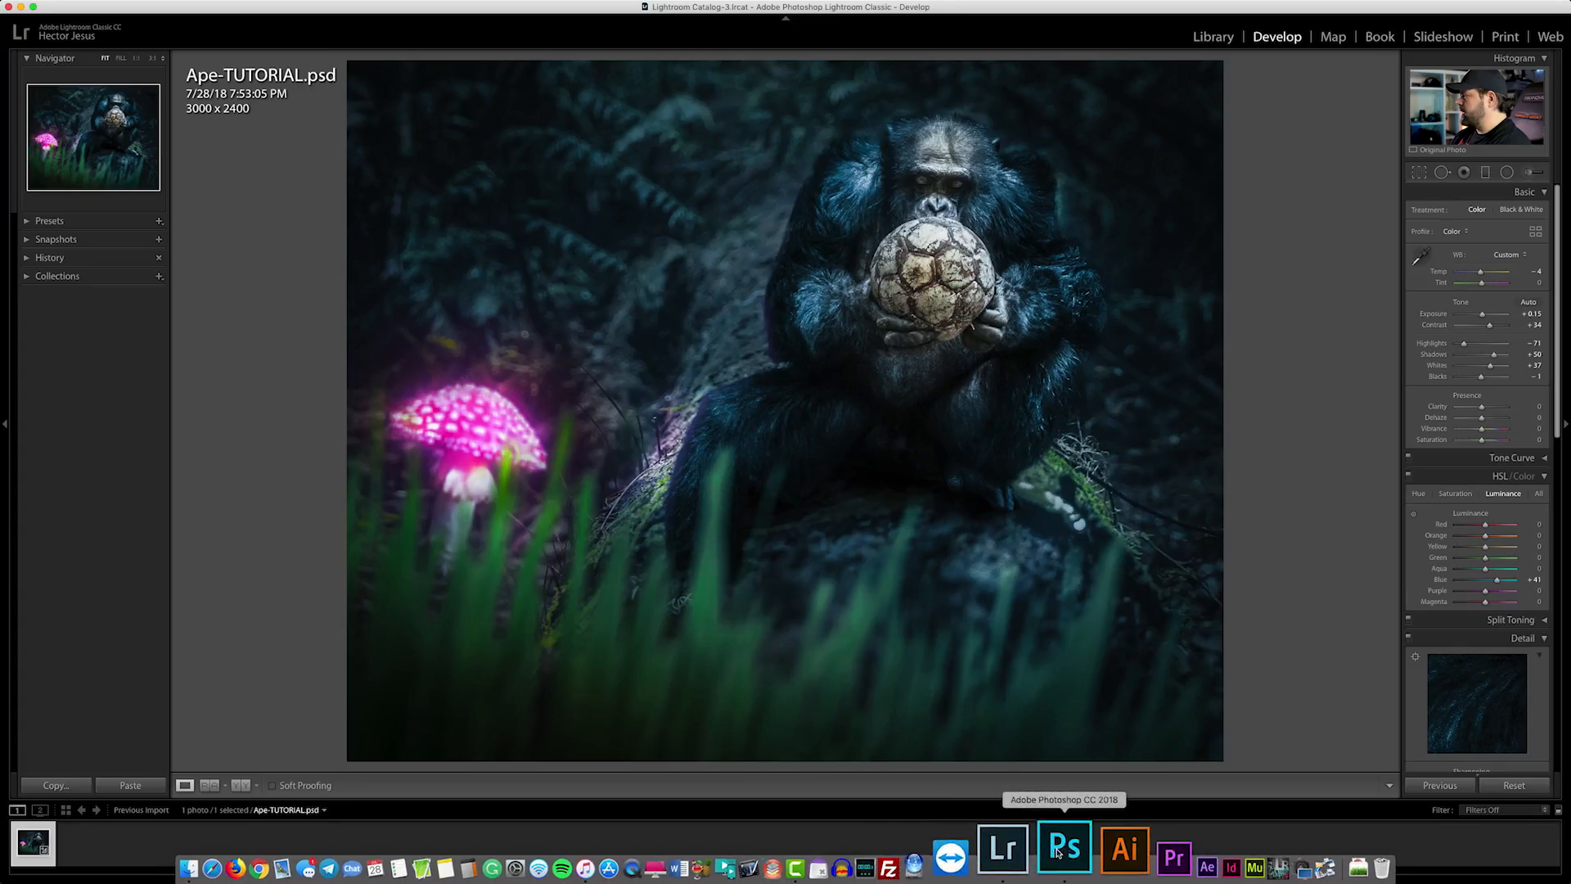
Switch to Photoshop and place the 06 Shimmer image above Layer 11, flipped horizontally and moved up to the canvas's upper edge
click(1058, 851)
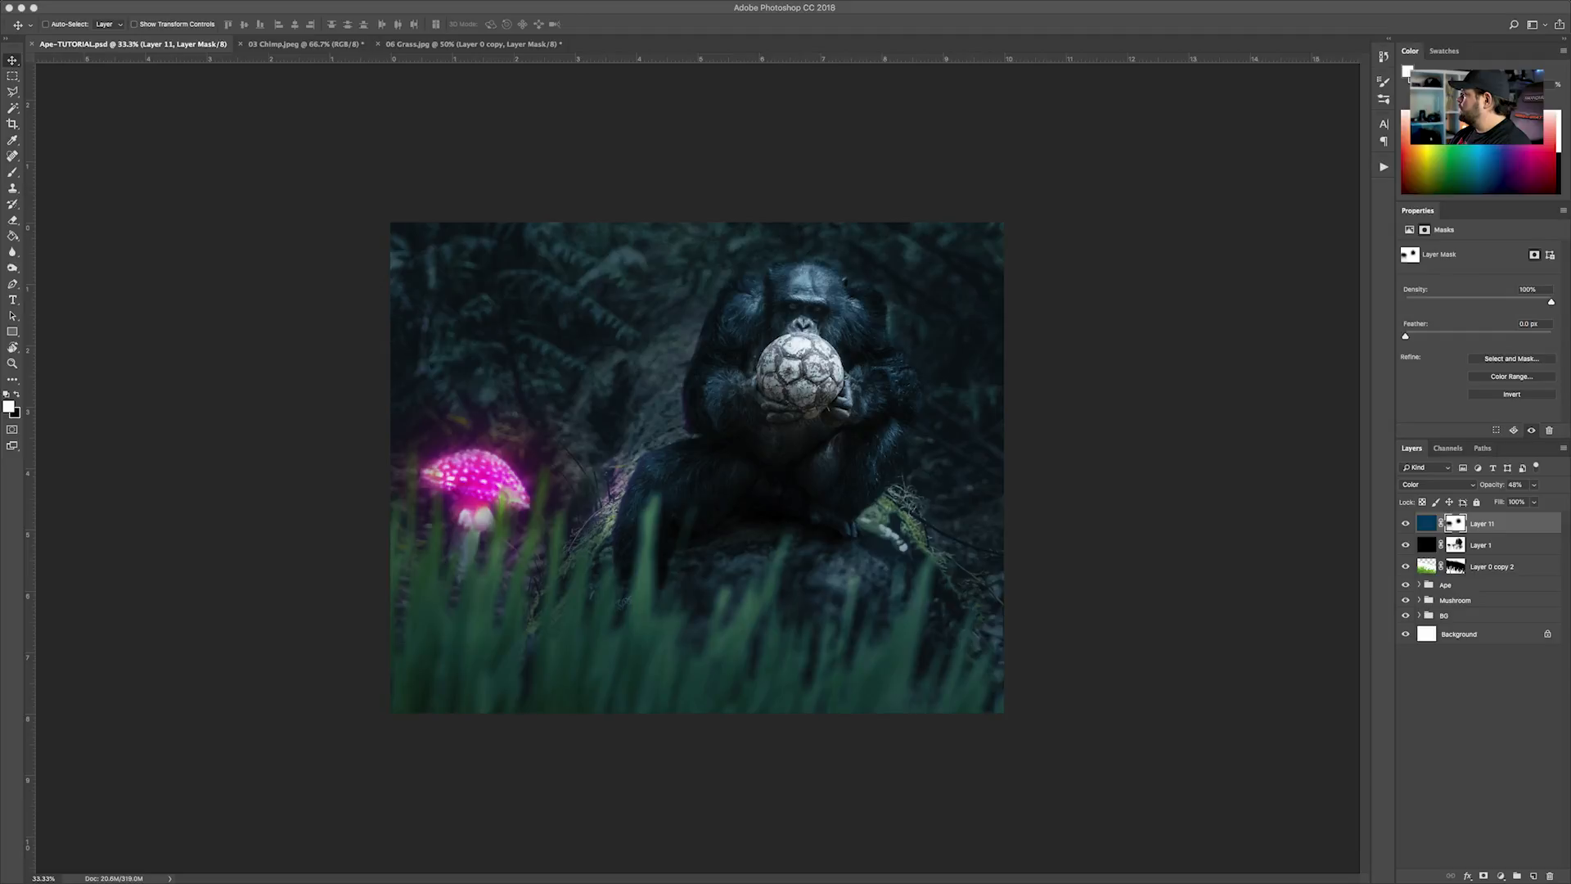
drag(1570, 245, 810, 496)
right_click(861, 426)
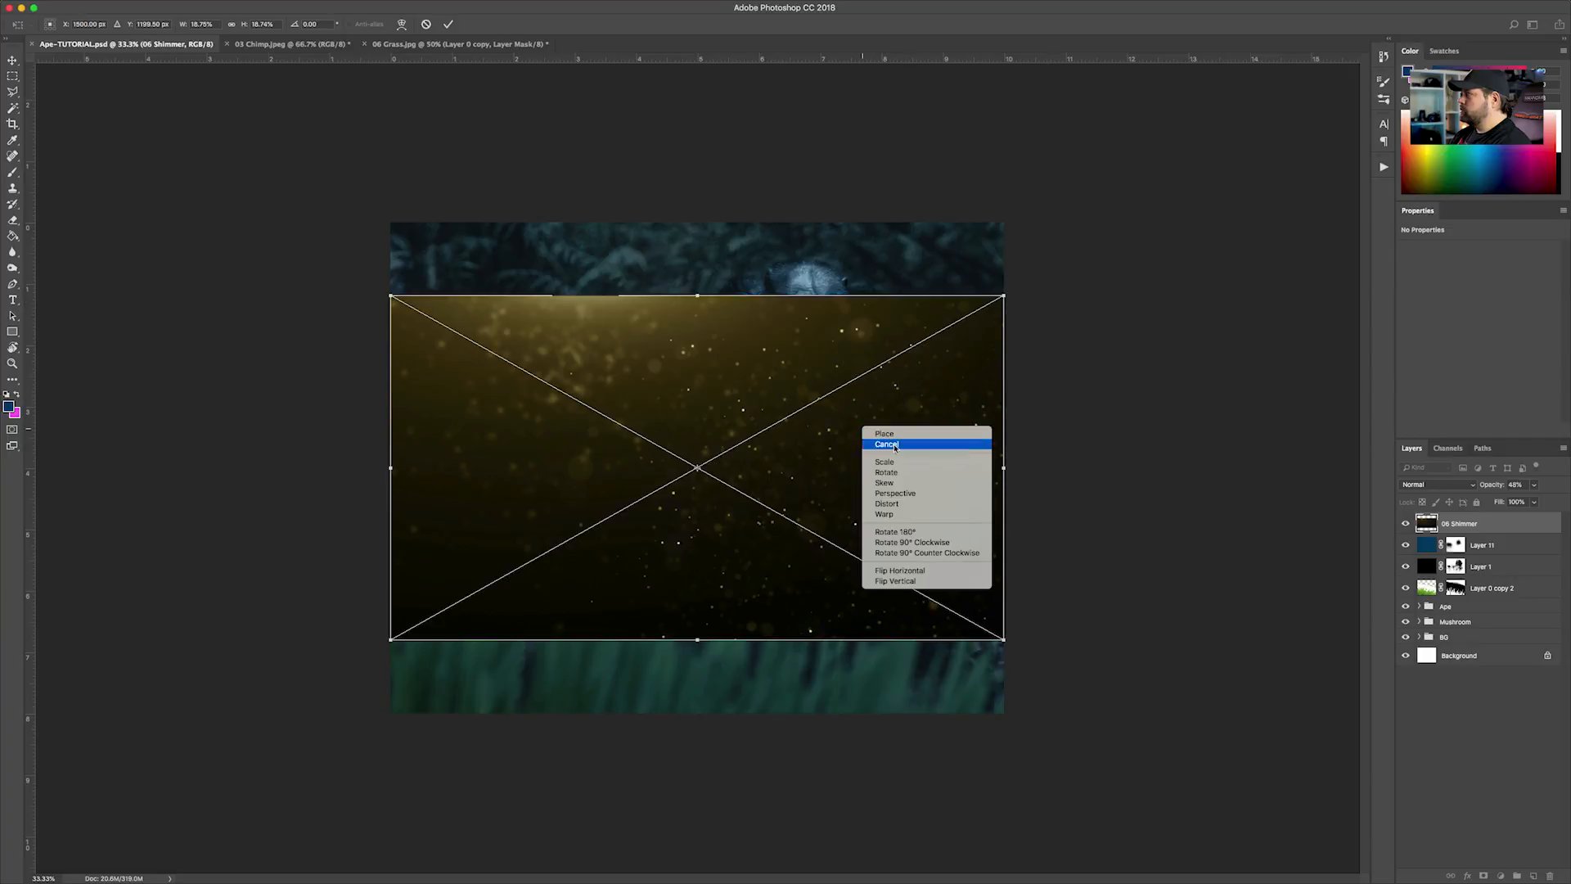
click(908, 572)
key(Return)
drag(873, 519, 833, 435)
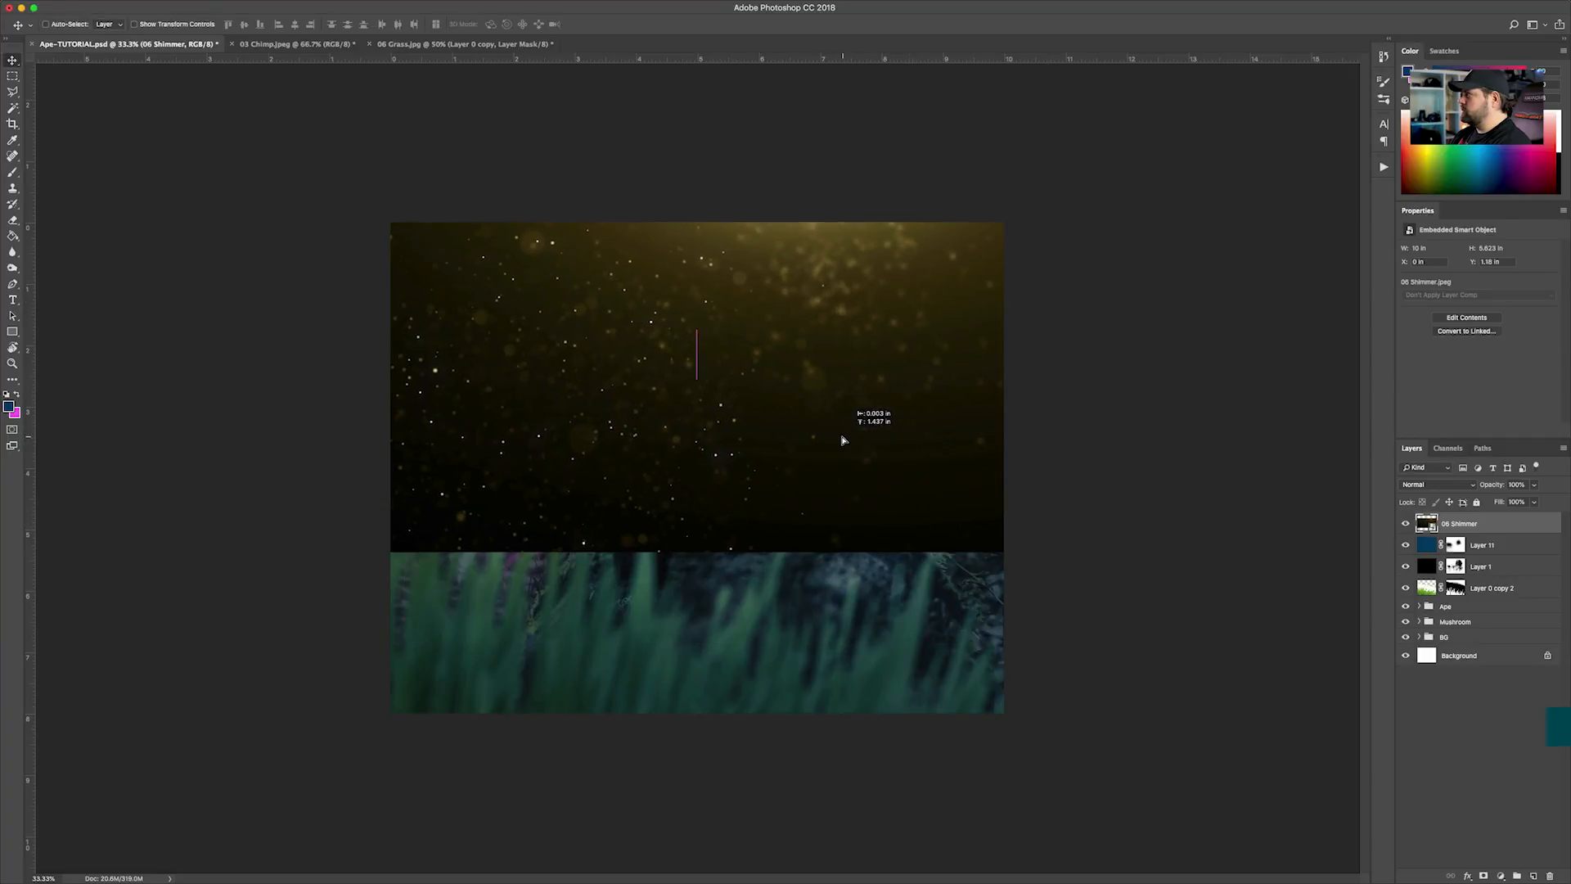
Enlarge the 06 Shimmer layer to about 14.7 by 8.3 in and position it to cover the whole canvas
key(super+t)
drag(1013, 555, 1168, 650)
drag(898, 465, 994, 539)
drag(1266, 186, 1235, 210)
drag(1116, 302, 1084, 313)
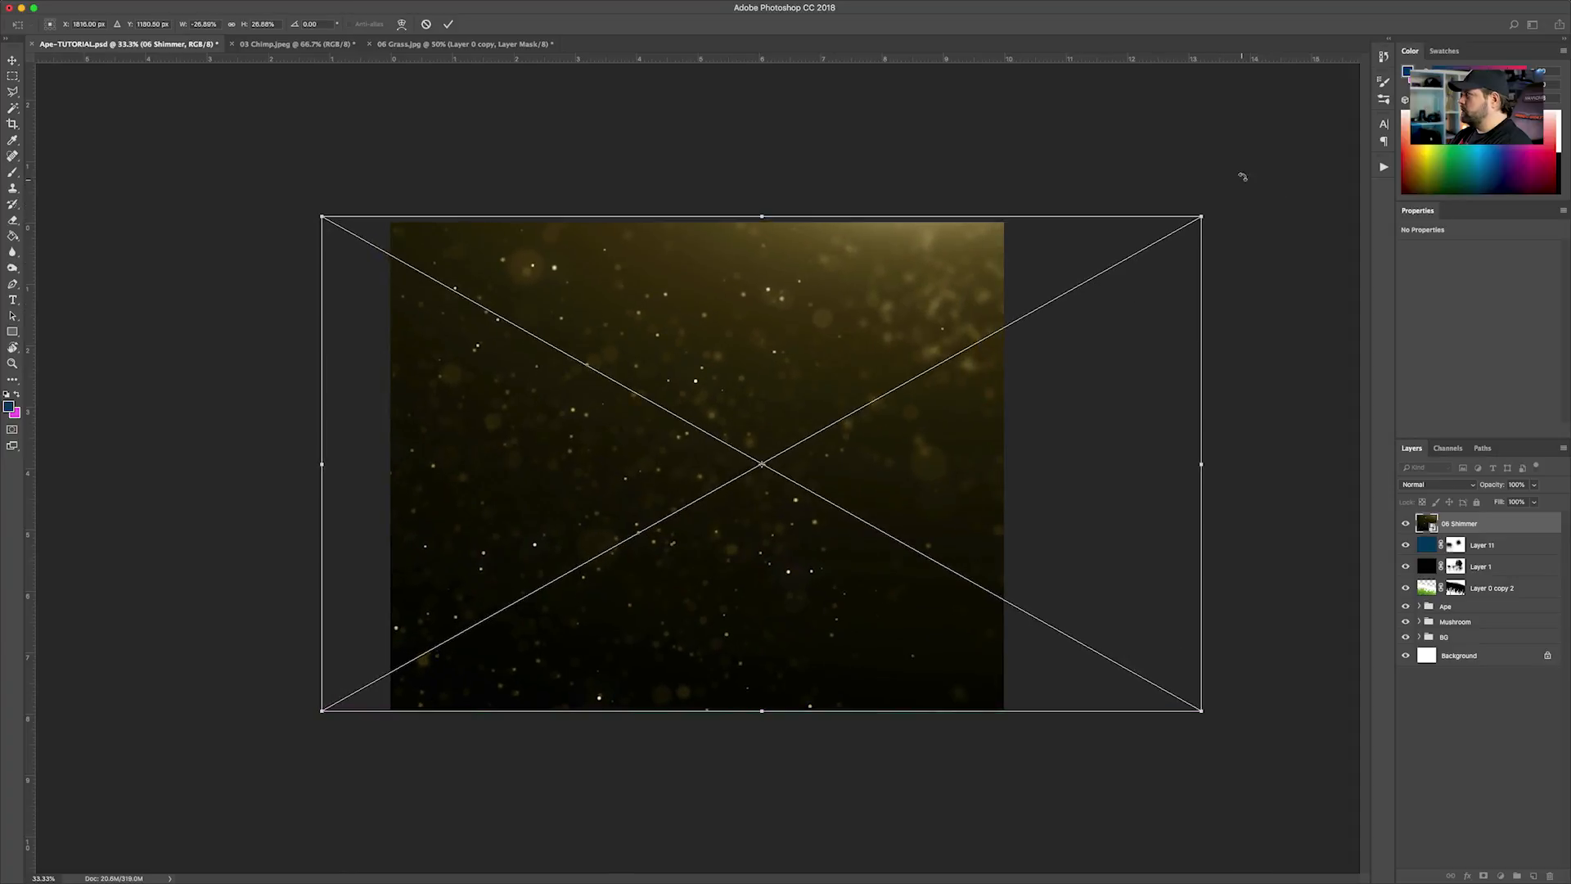
drag(1199, 215, 1215, 204)
key(Return)
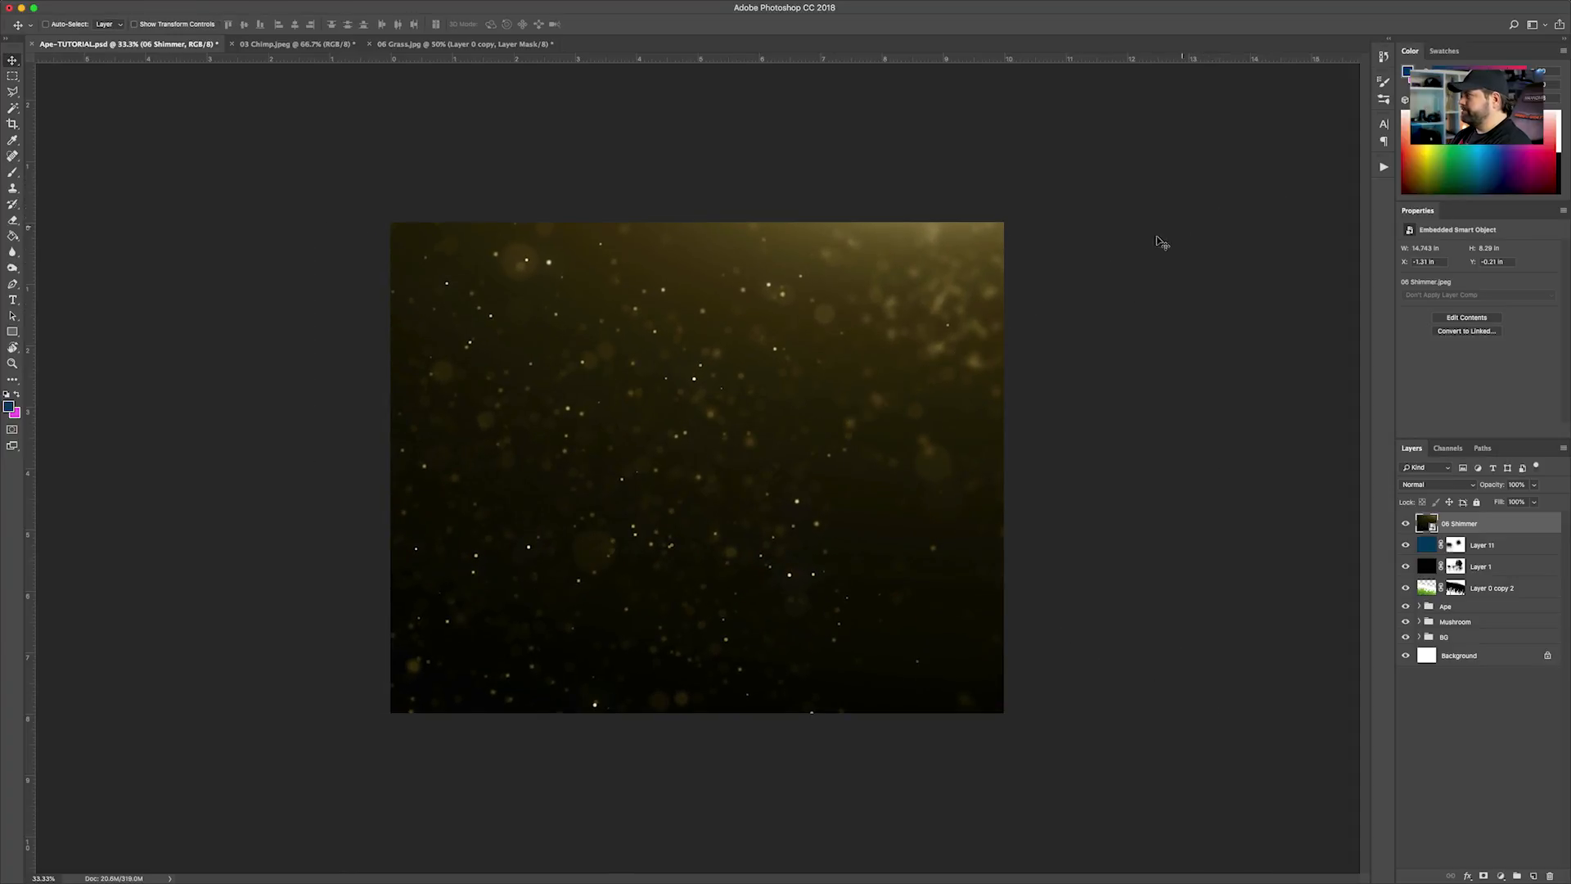
Try Linear Dodge (Add) on the 06 Shimmer layer and set its blend mode to Color Dodge
click(1459, 484)
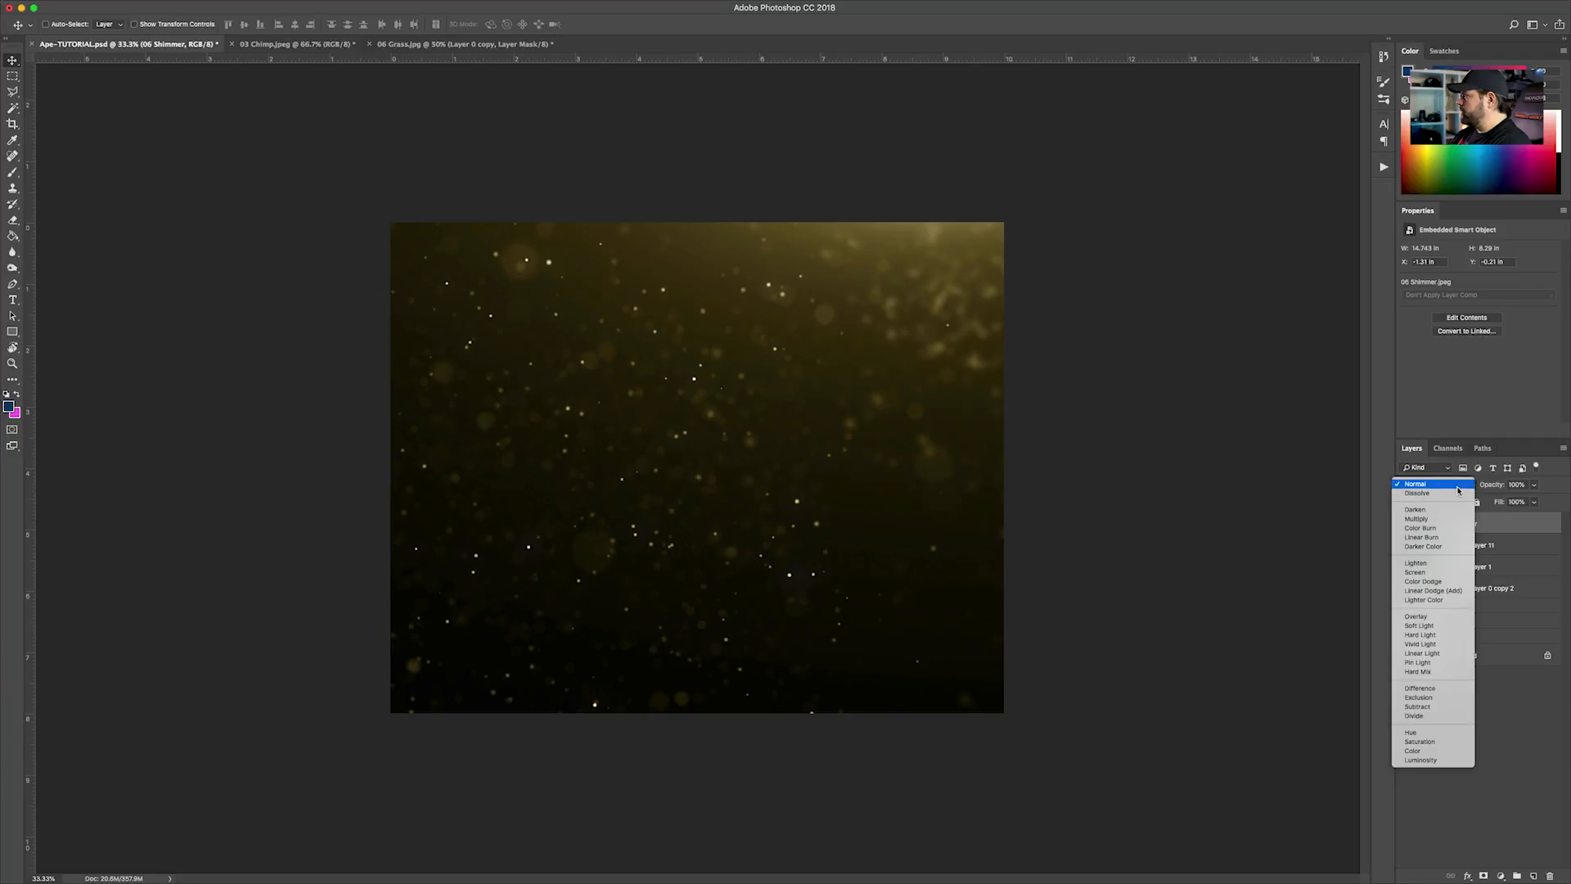
click(1423, 591)
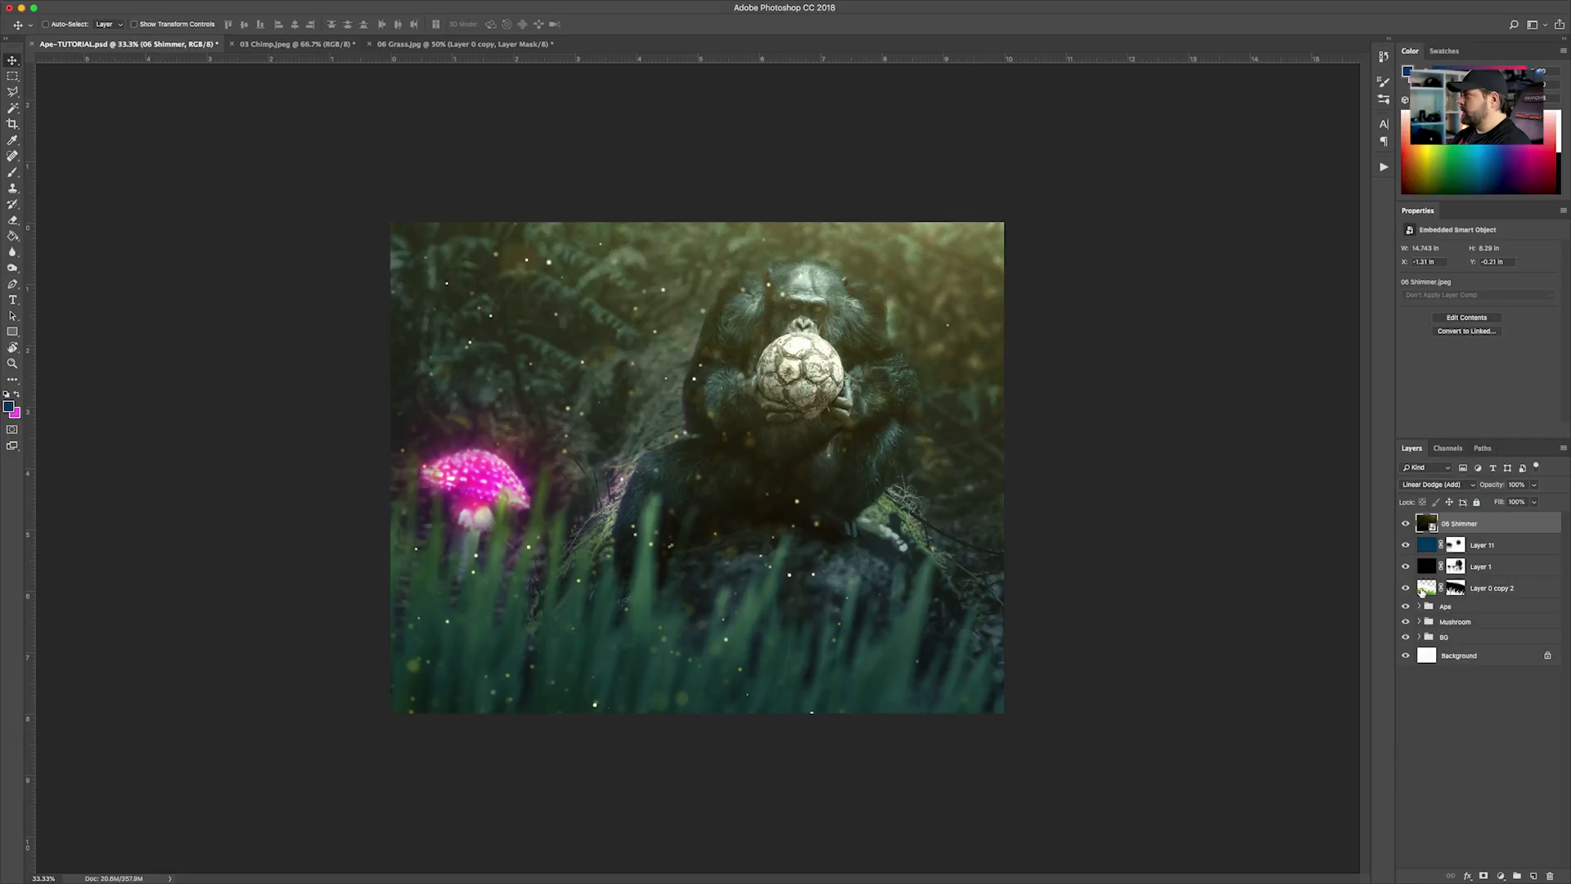
click(1453, 487)
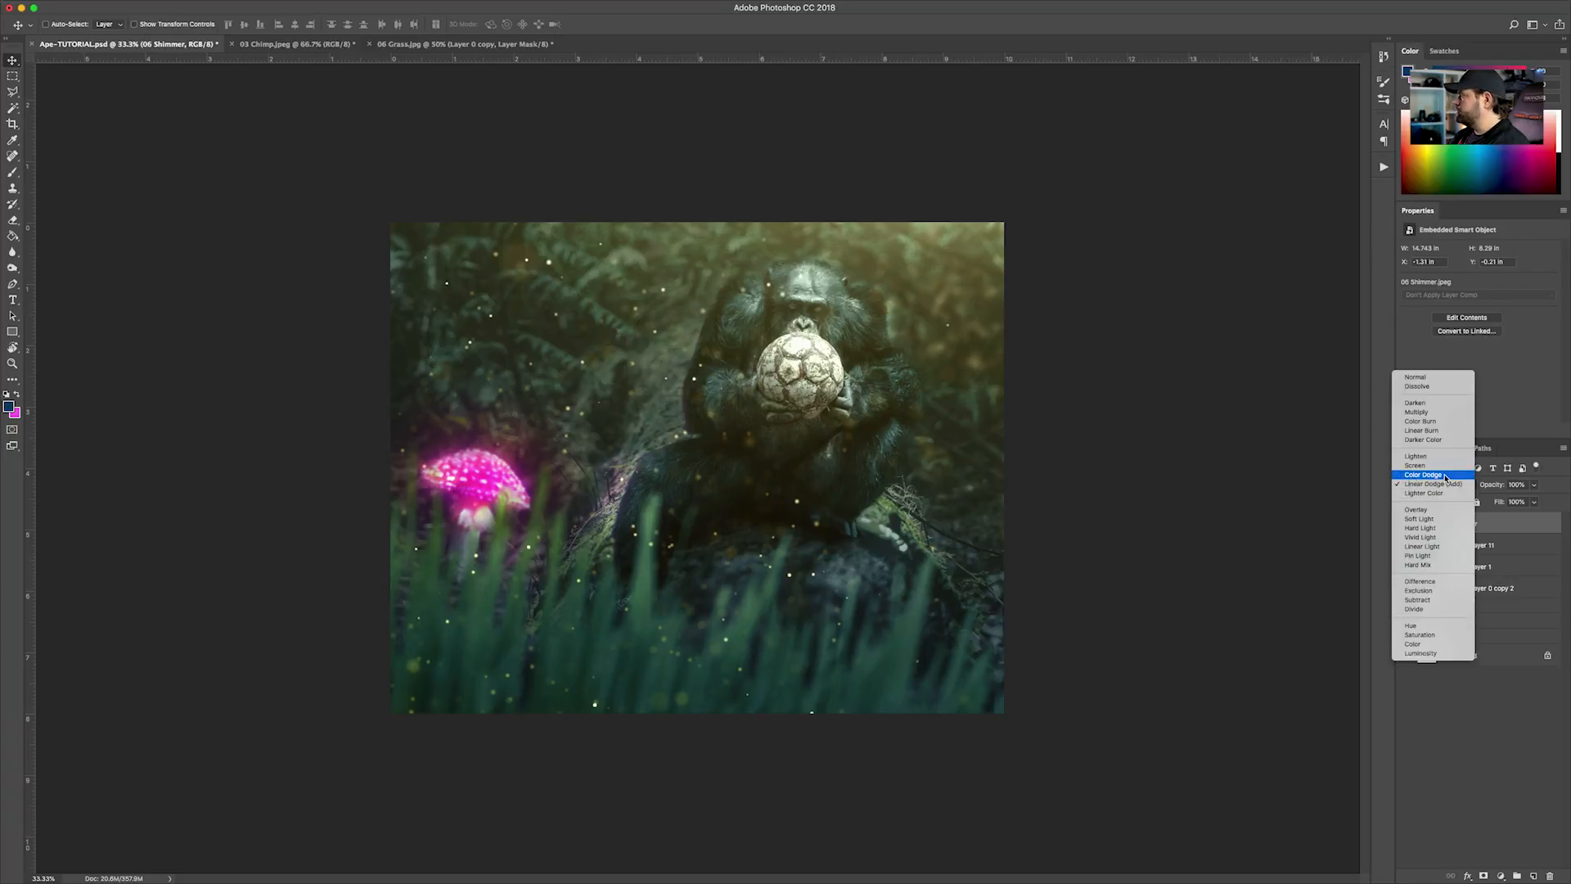
click(1446, 476)
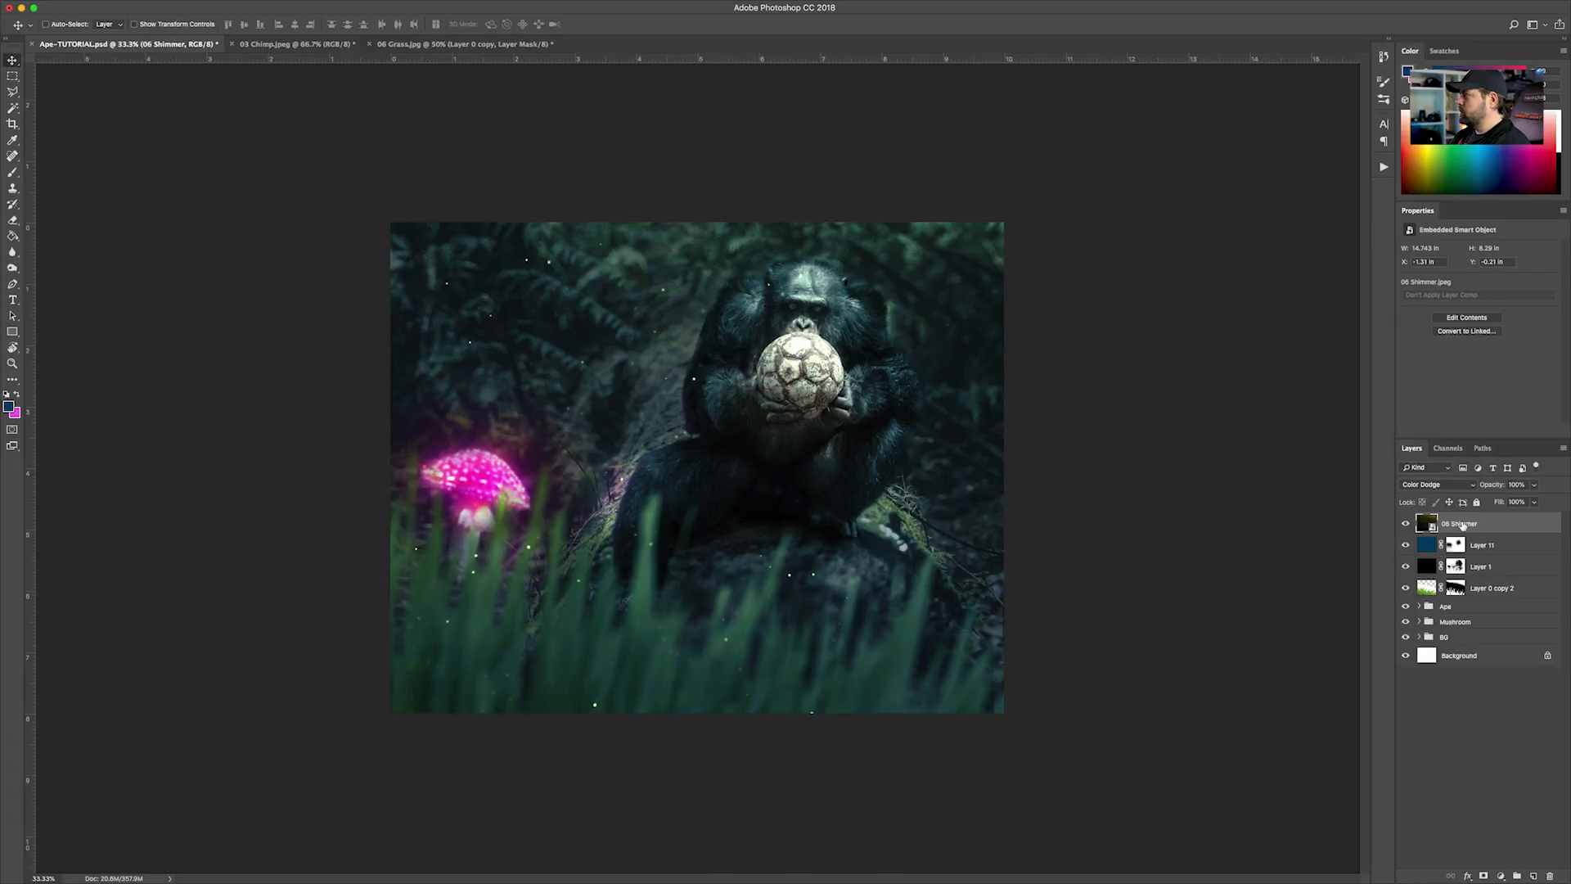
Apply a Box Blur with a radius of 6 pixels to the 06 Shimmer smart object
click(302, 7)
mouse_move(393, 153)
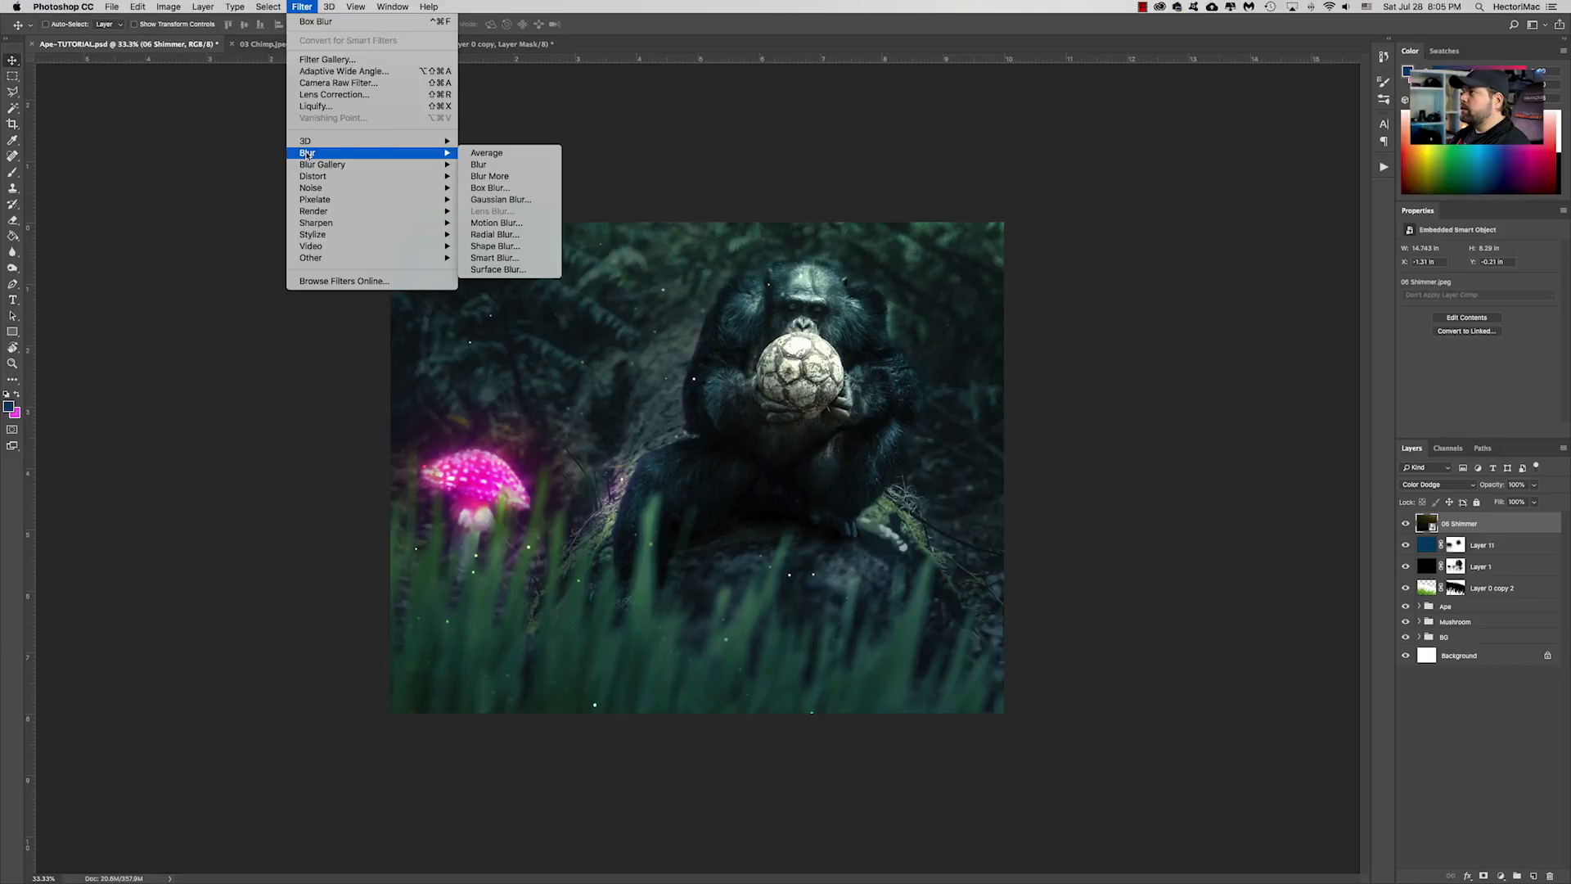
click(502, 188)
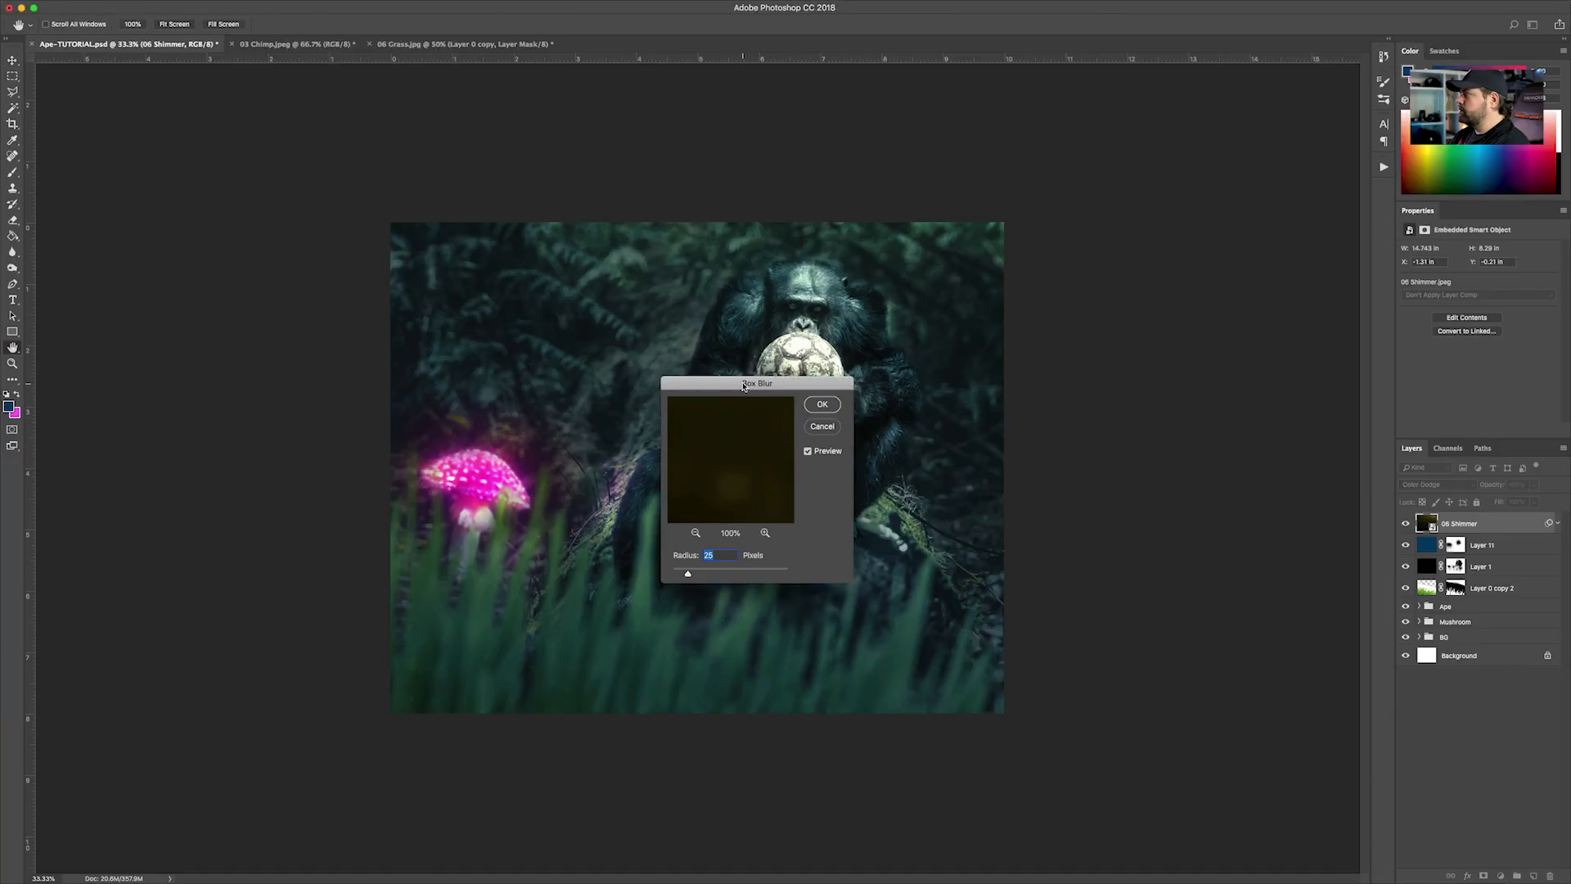
drag(707, 514, 942, 540)
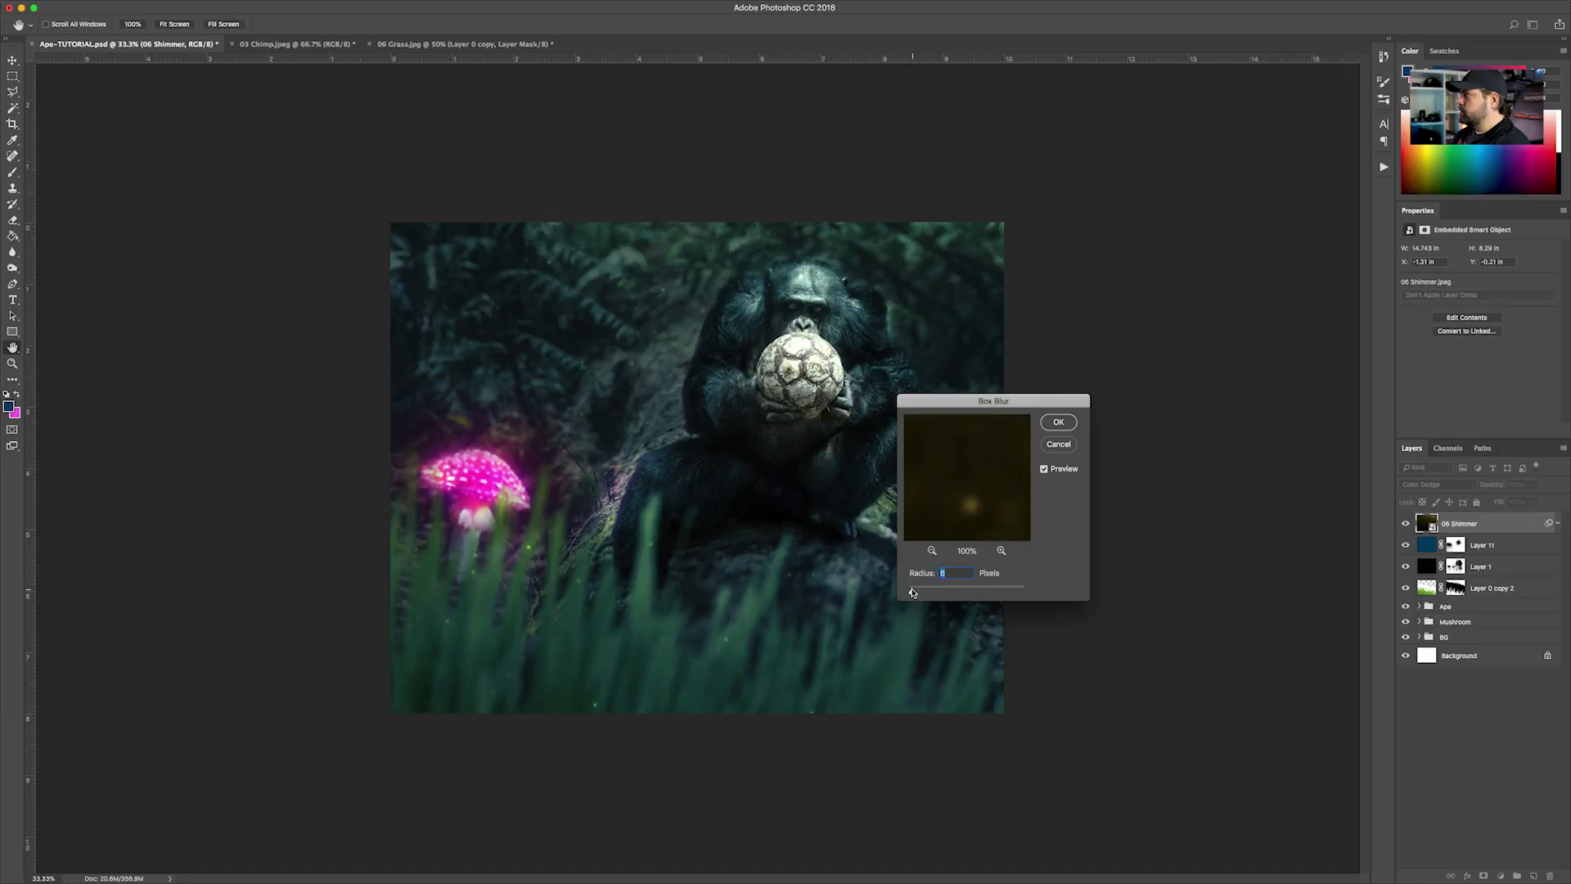
click(1057, 426)
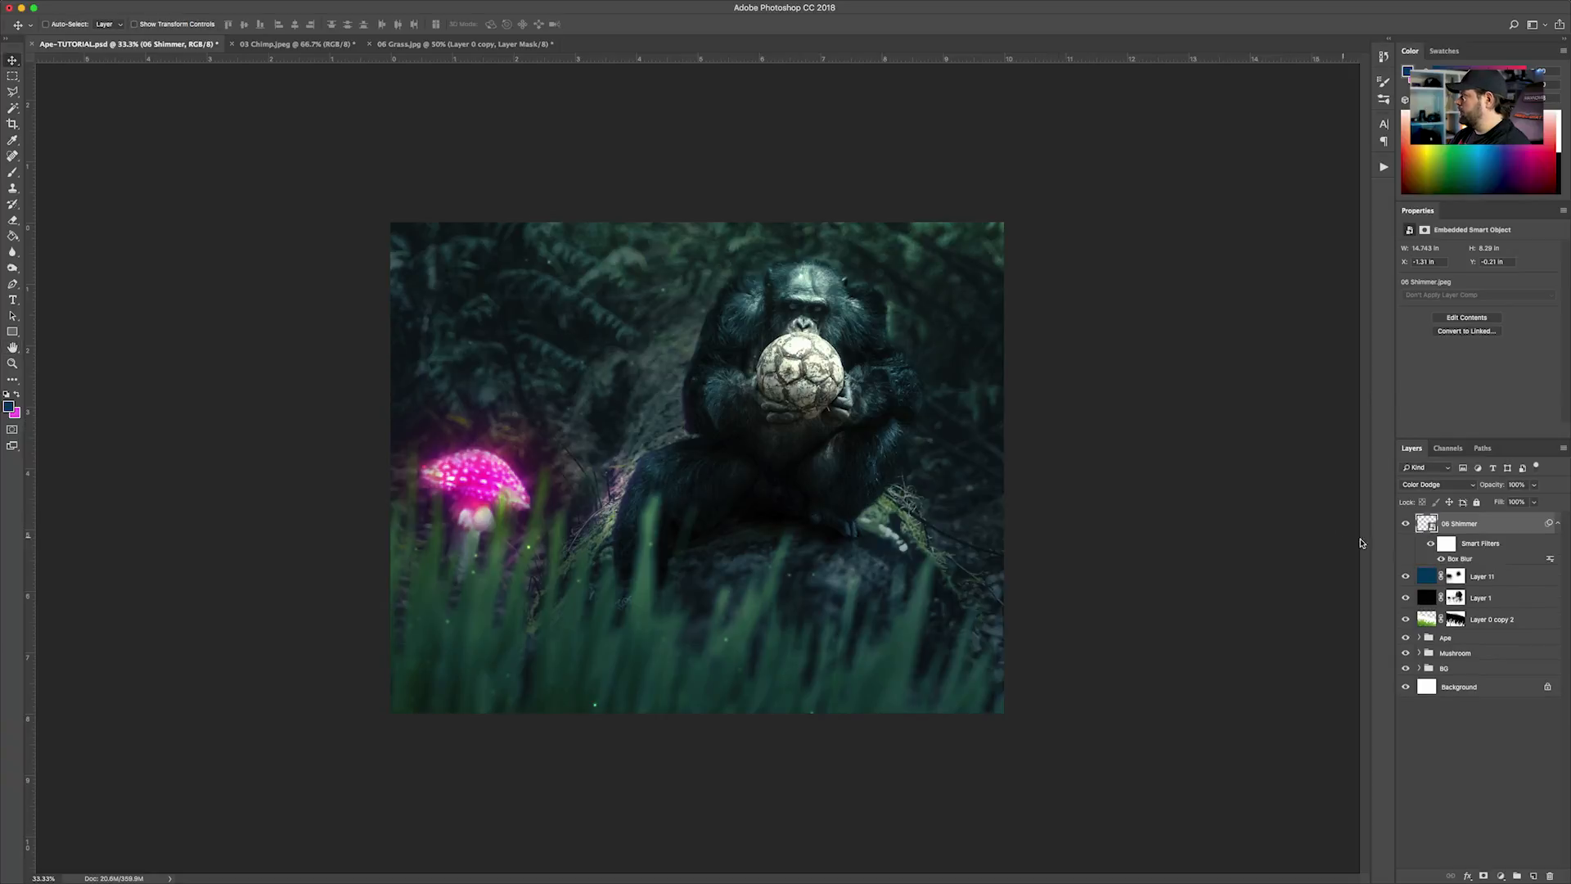
Scale the 06 Shimmer layer down slightly and shift it up and left over the scene
key(ctrl+t)
drag(1130, 719, 1105, 663)
drag(971, 559, 935, 506)
key(Return)
Duplicate the 06 Shimmer layer and set the lower shimmer layer's blend mode to Linear Dodge (Add)
key(ctrl+j)
click(1453, 485)
click(1444, 494)
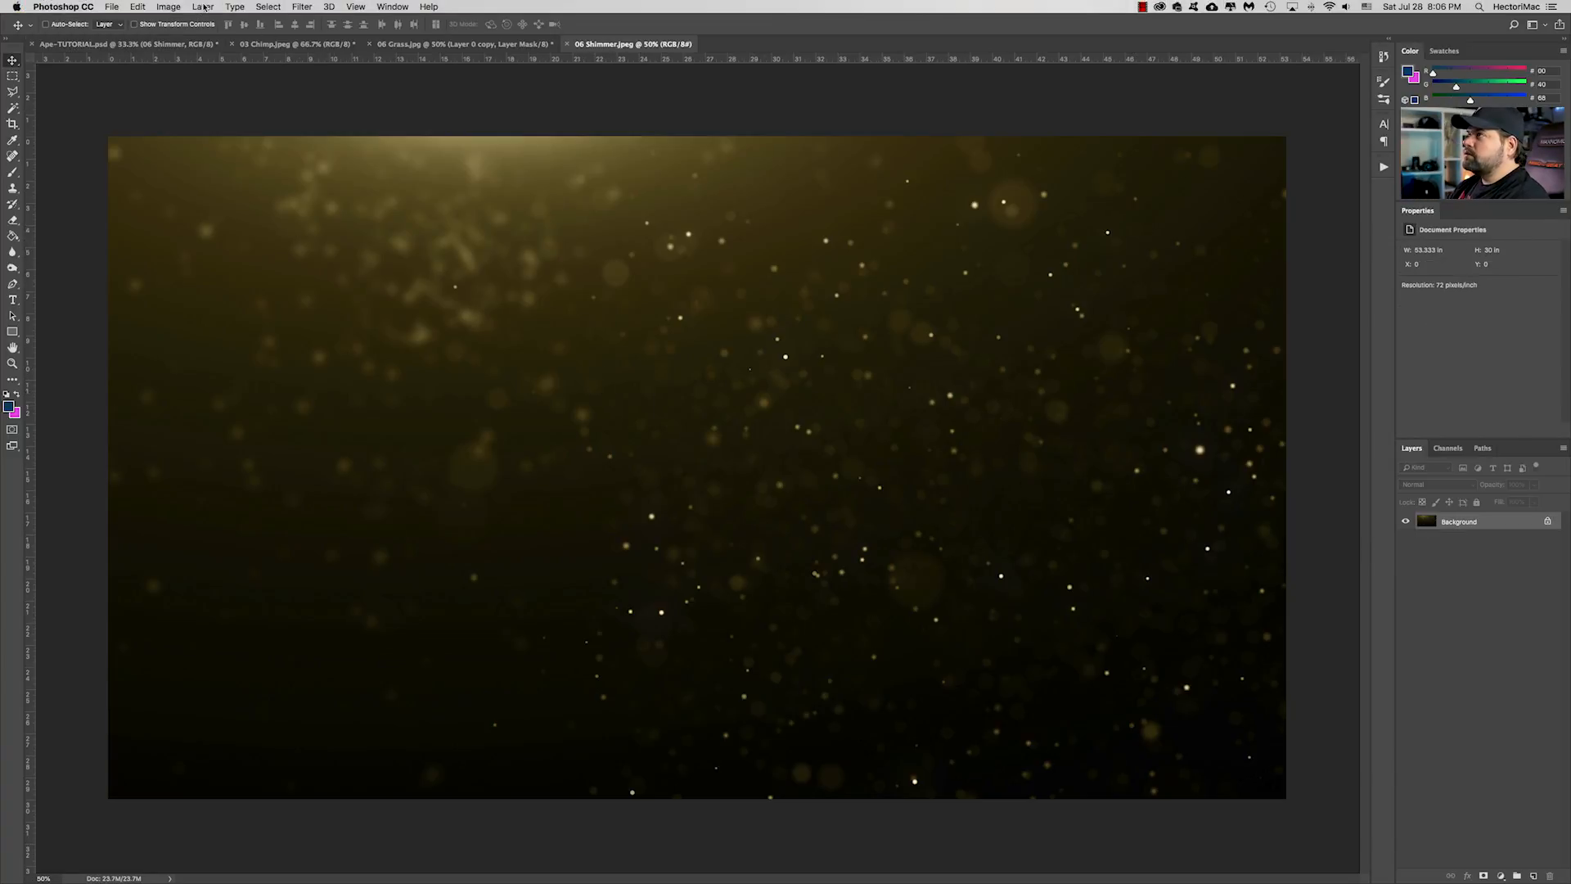
Open the 06 Shimmer smart object's contents and apply a Black & White adjustment with the Default preset
click(168, 7)
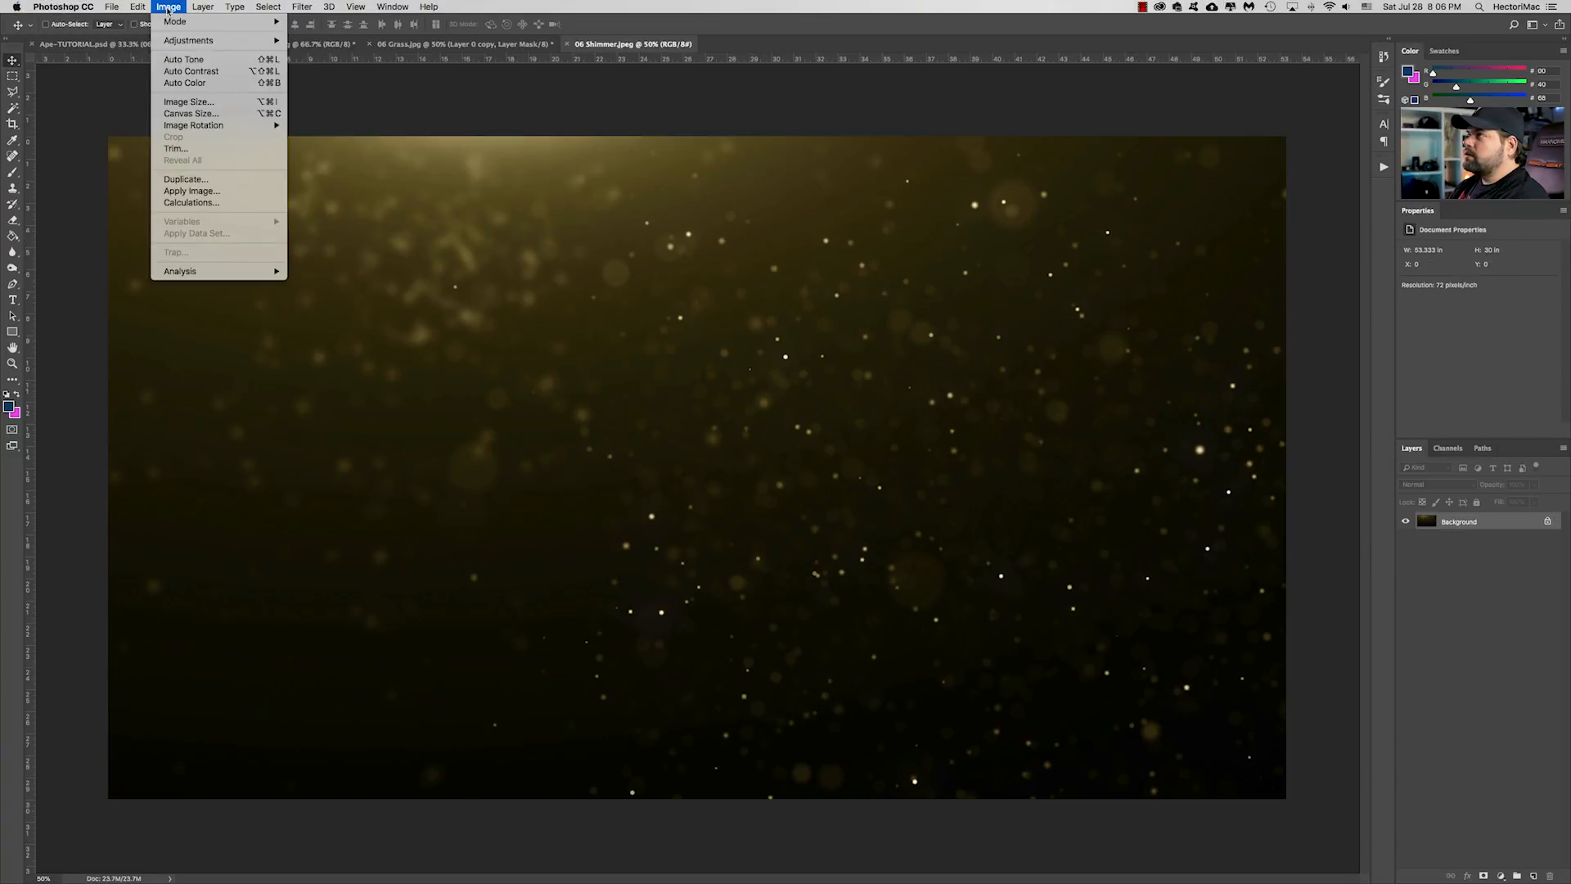
mouse_move(213, 40)
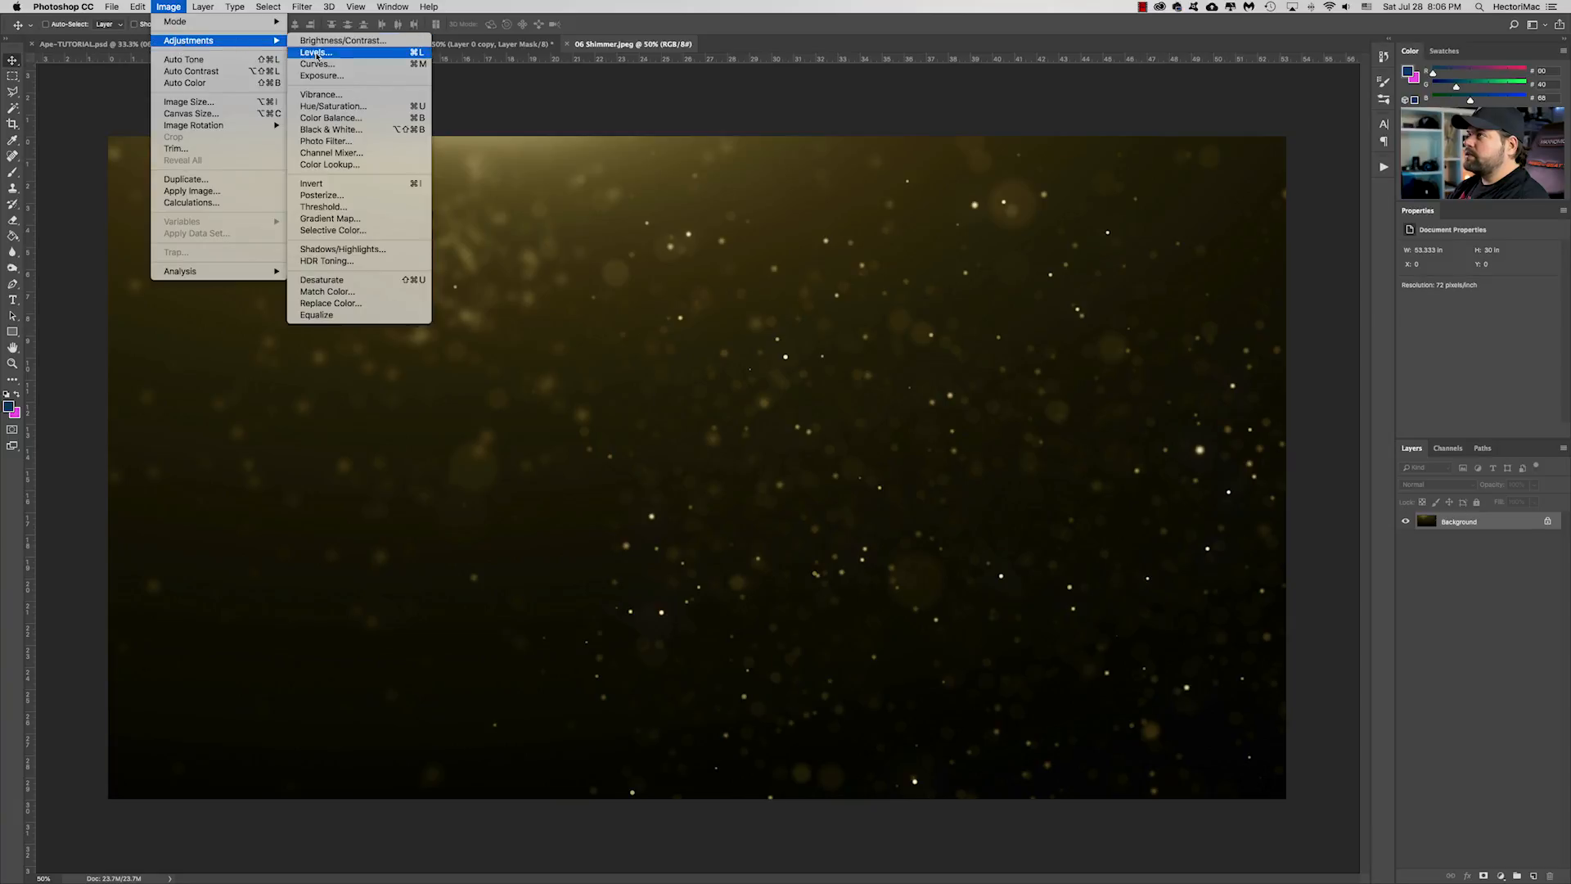
click(348, 131)
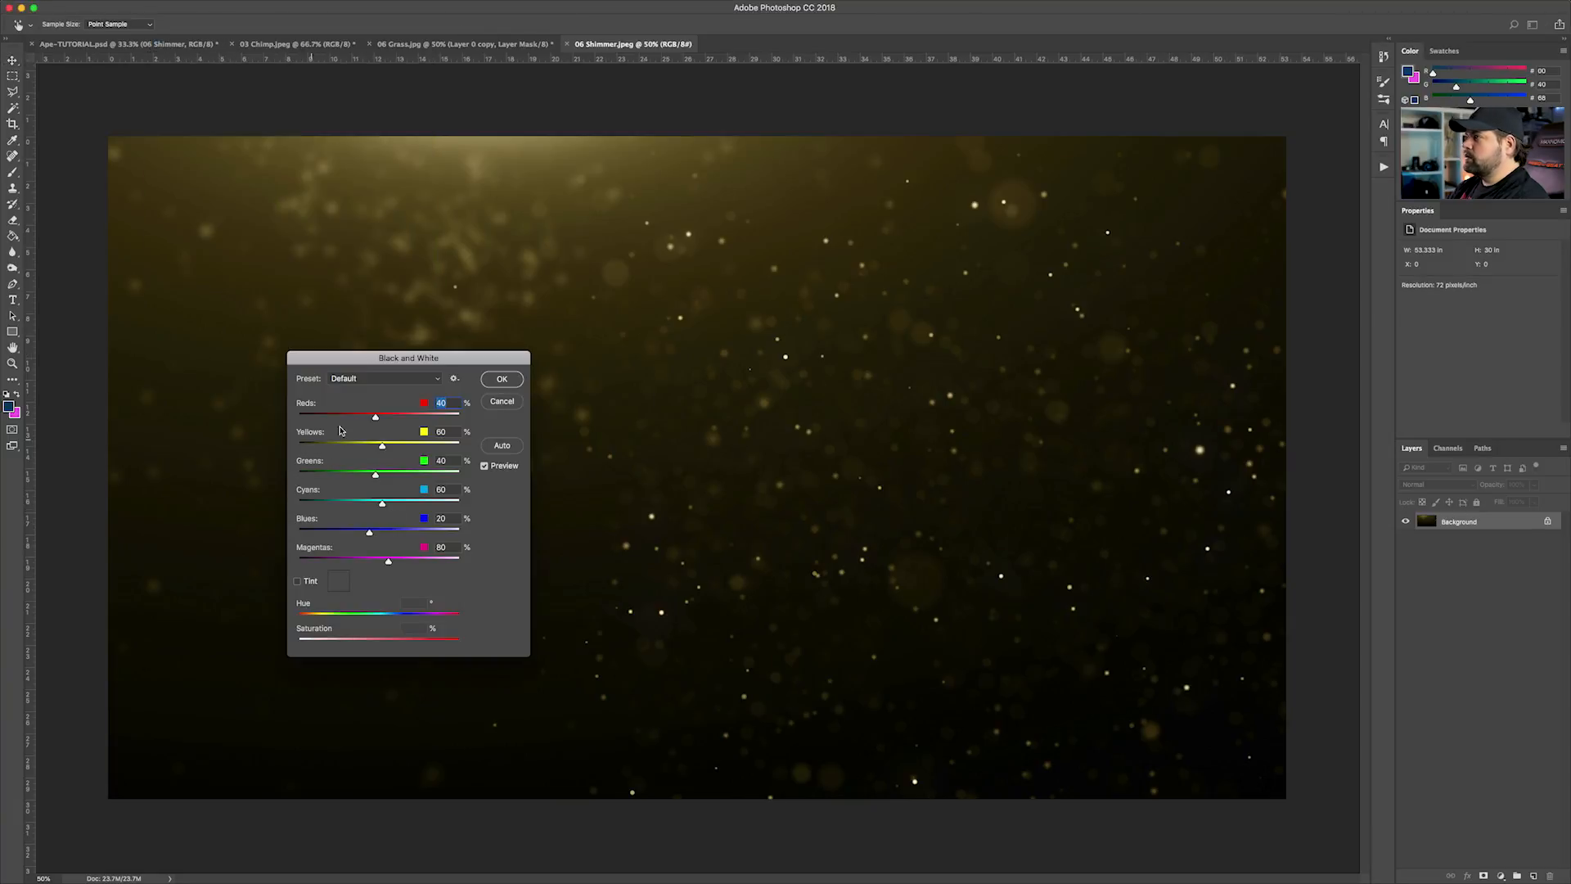
click(502, 379)
Save the 06 Shimmer contents as a Baseline ("Standard") JPEG at quality 12 and close the file
key(super+s)
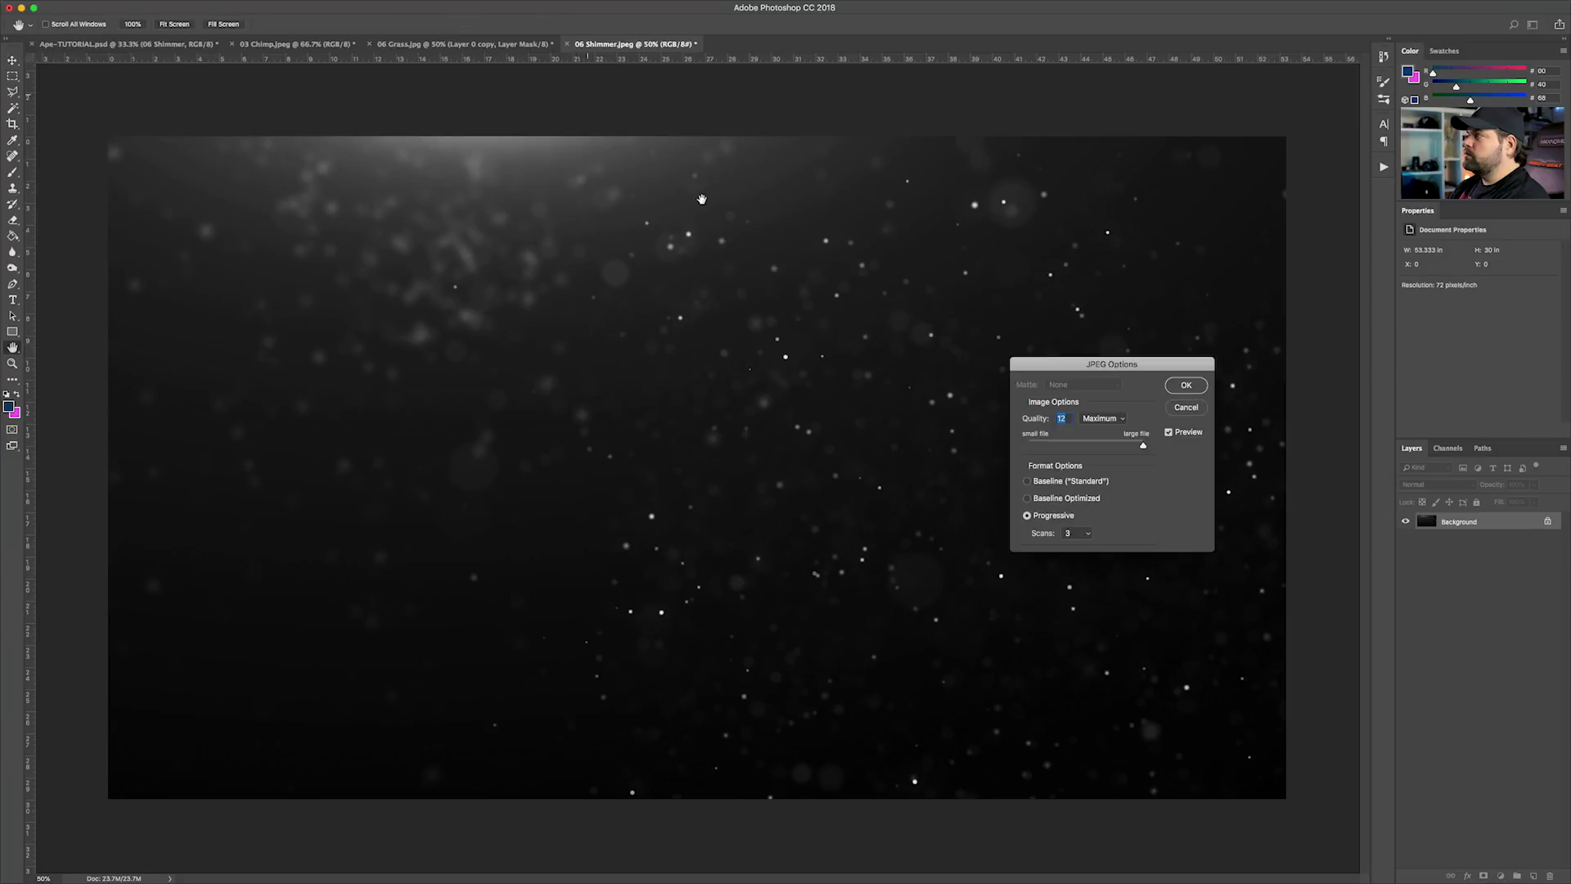
click(1058, 482)
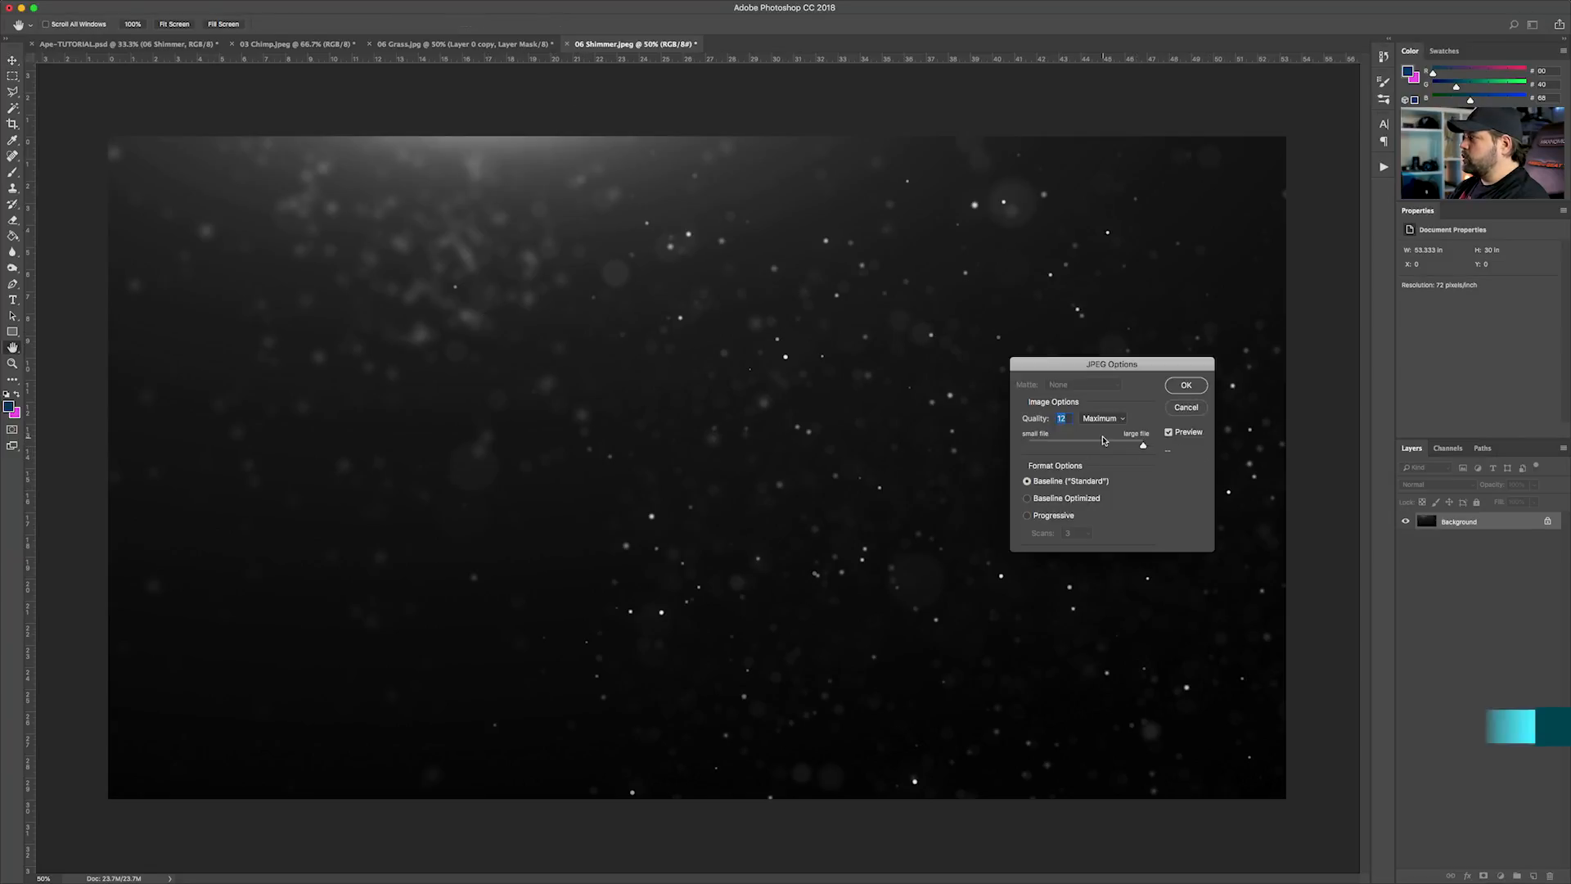
click(1186, 386)
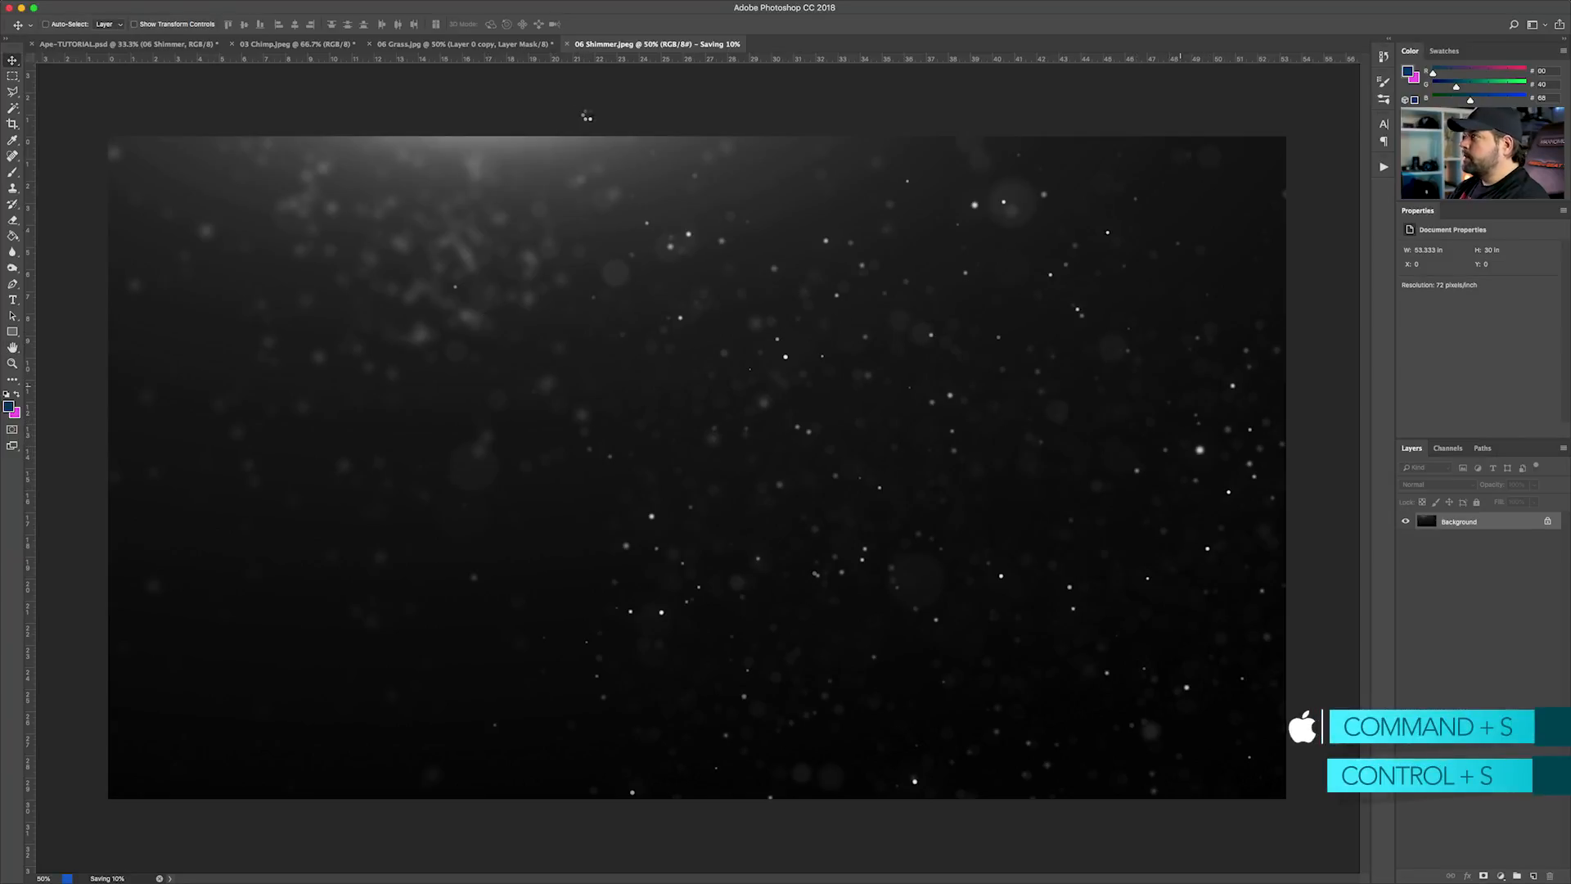
click(568, 45)
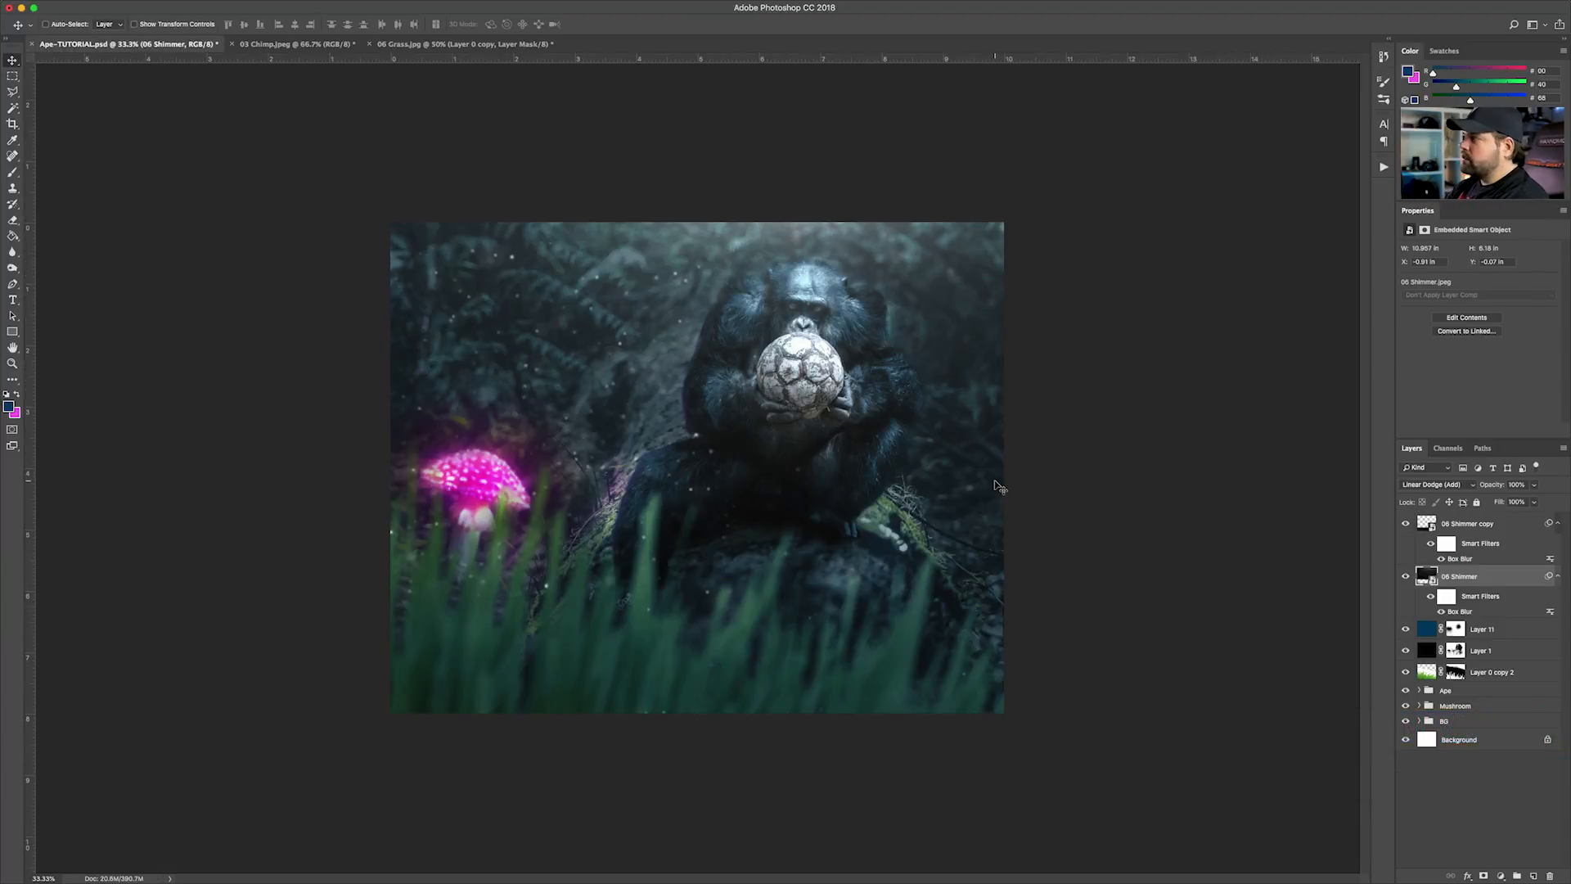
Try a 73% opacity on the 06 Shimmer layer and collapse the smart filter lists of both shimmer layers
click(1534, 486)
drag(1527, 502, 1519, 502)
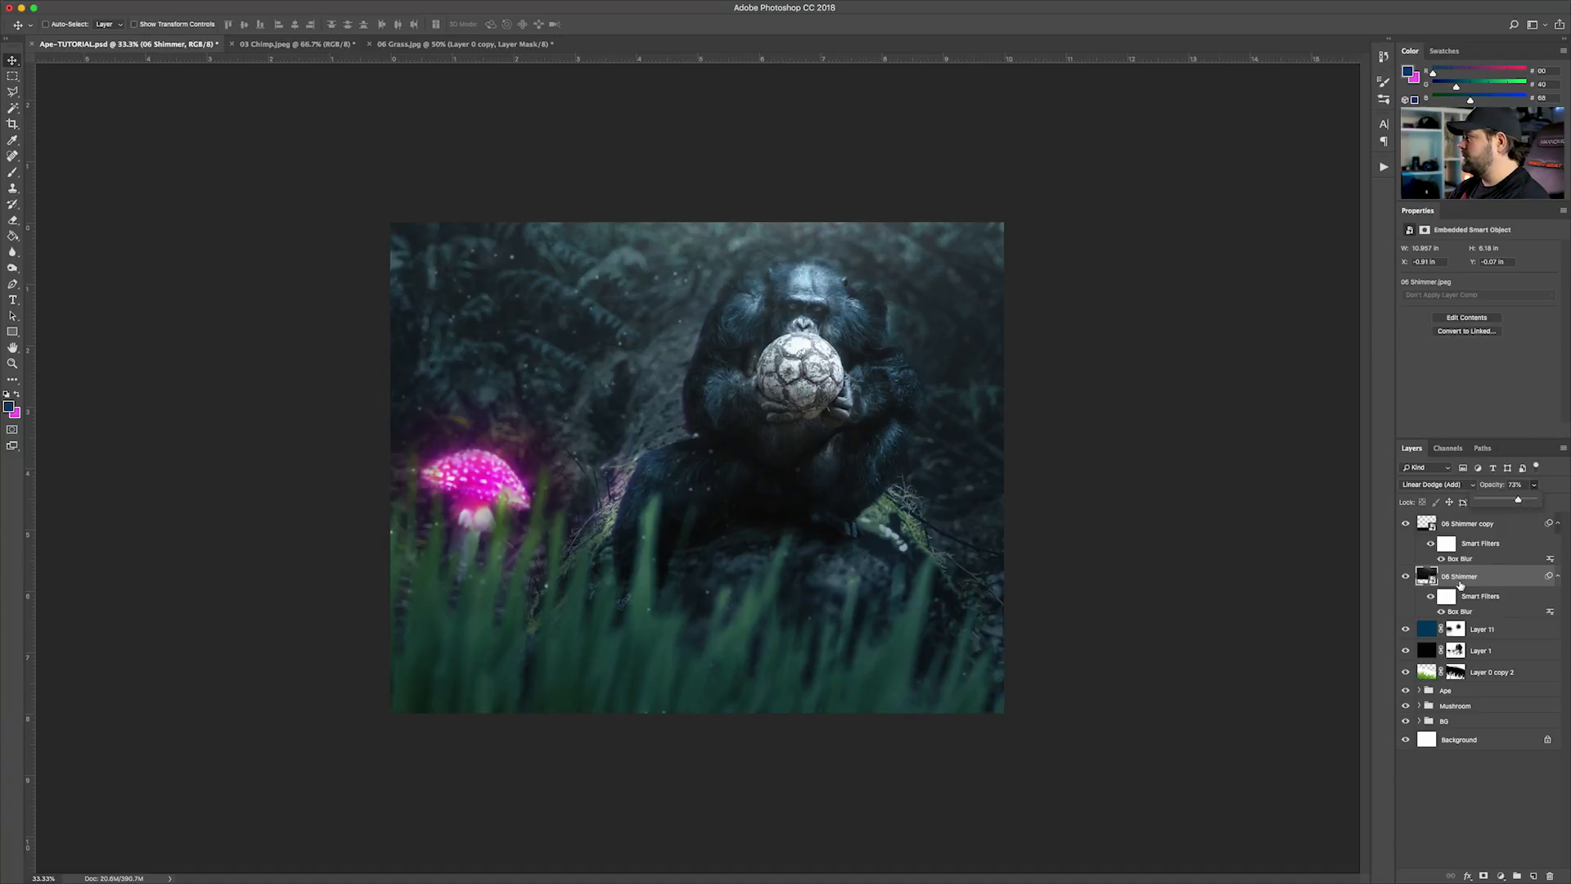
click(1556, 577)
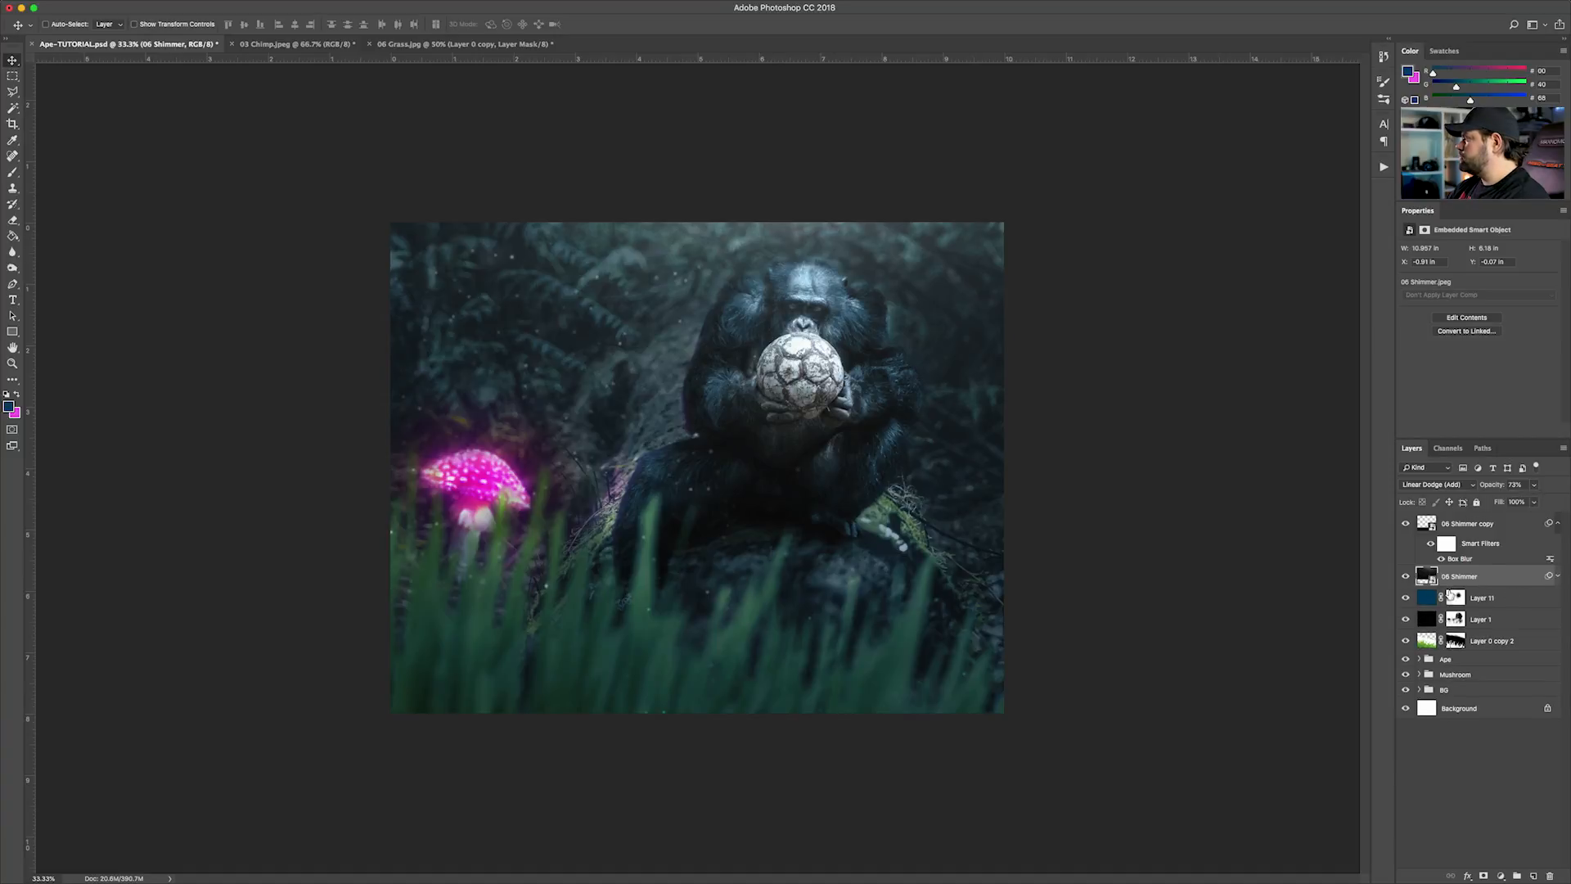
click(1557, 523)
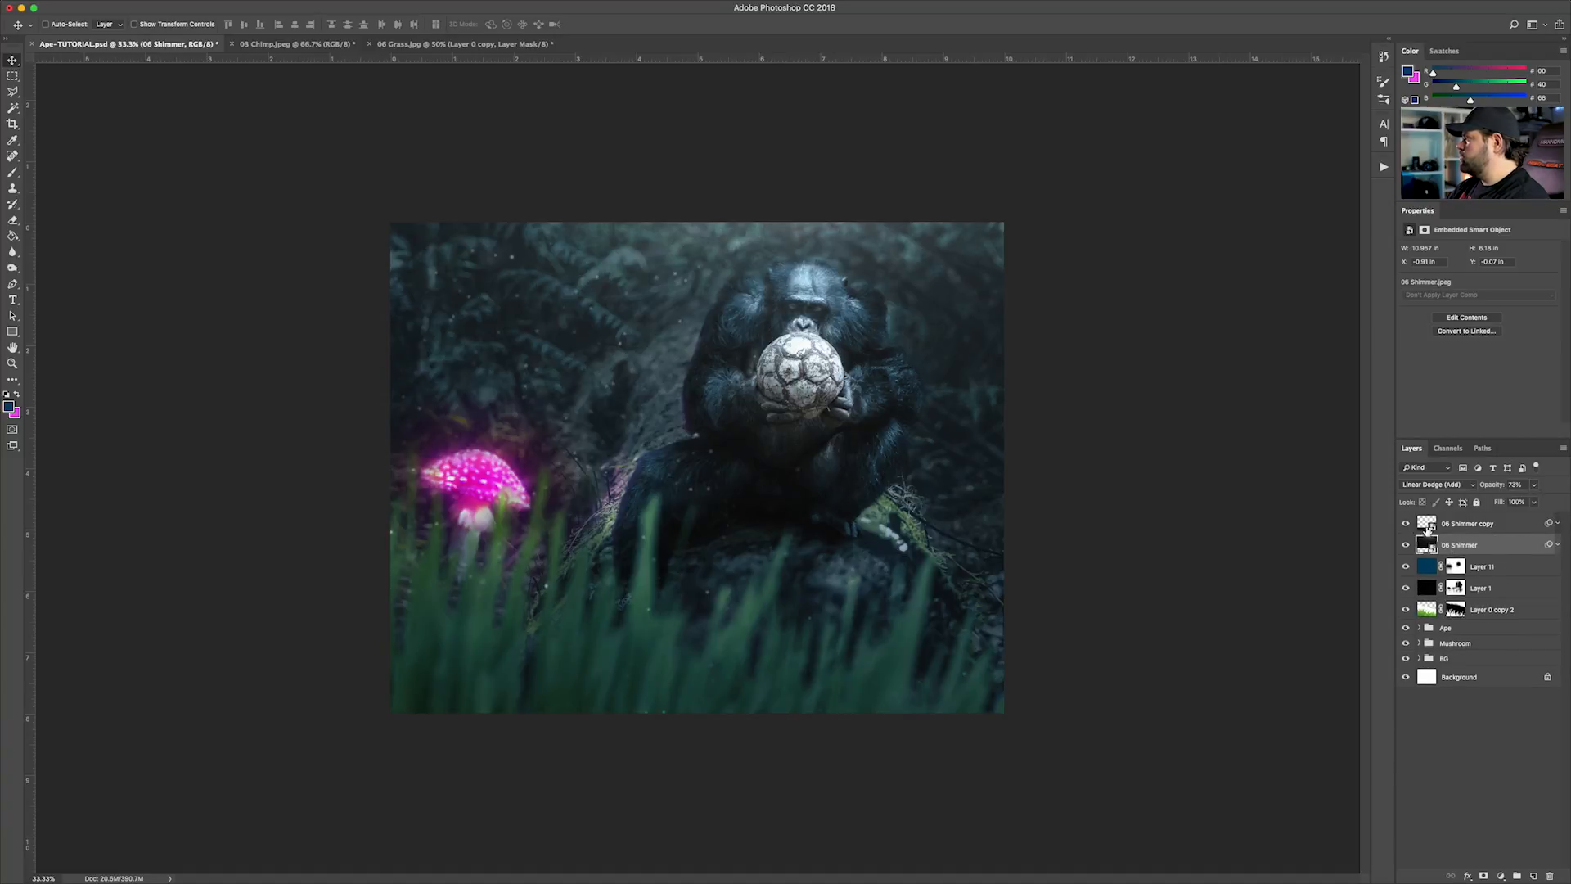
Delete the 06 Shimmer copy layer and move 06 Shimmer below Layer 1, just above Layer 0 copy 2
click(1465, 525)
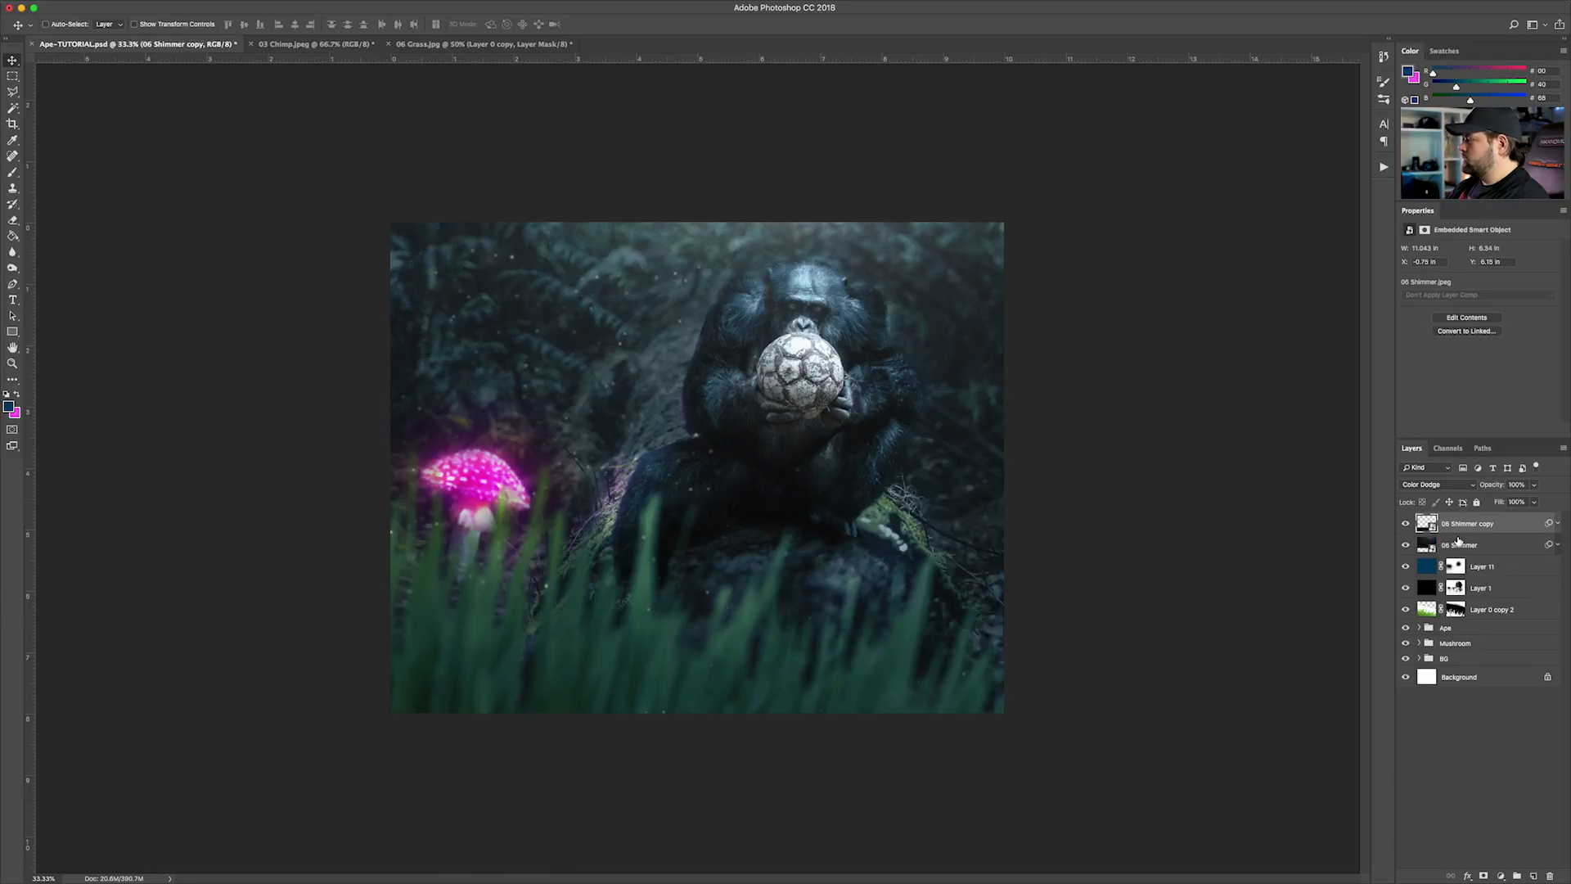
key(Delete)
drag(1497, 525, 1494, 577)
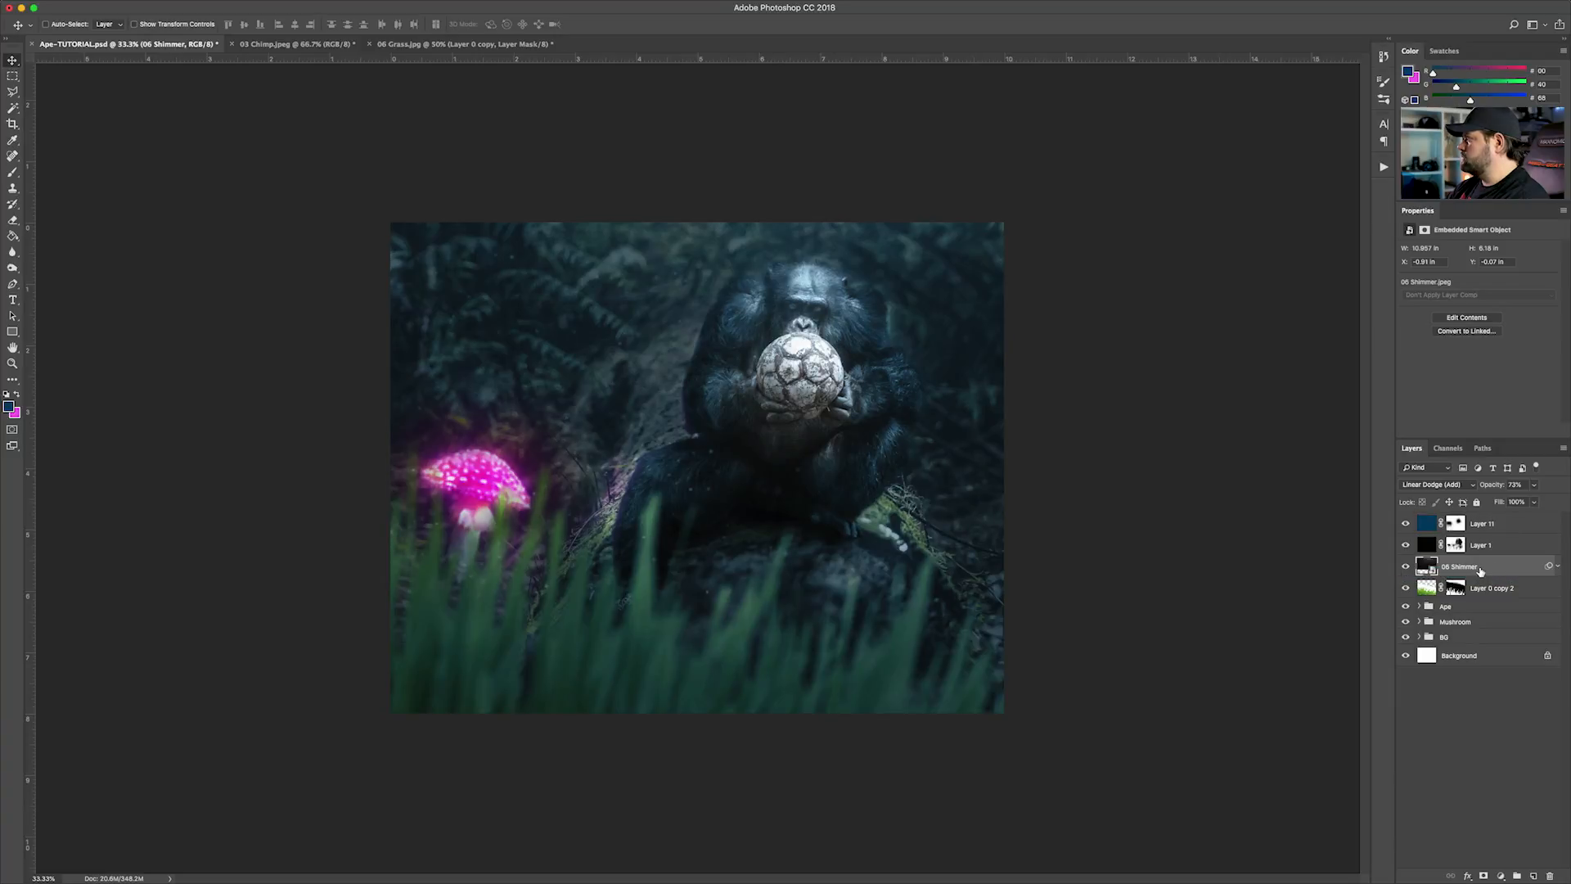
Set the 06 Shimmer layer's opacity to 100% and check its smart filter list
click(1533, 485)
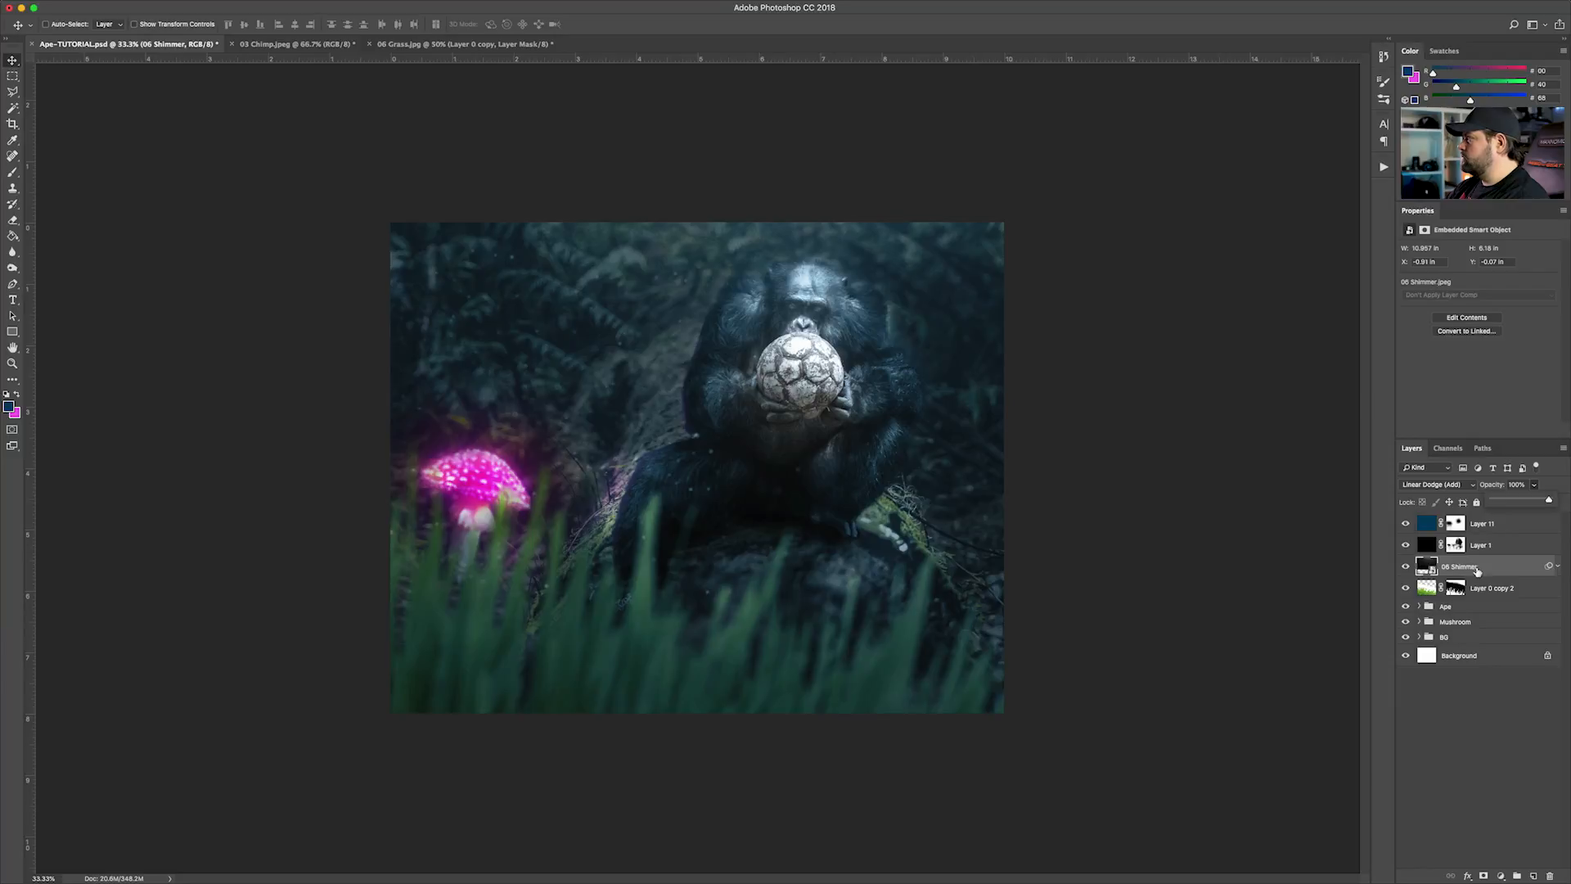
click(1558, 567)
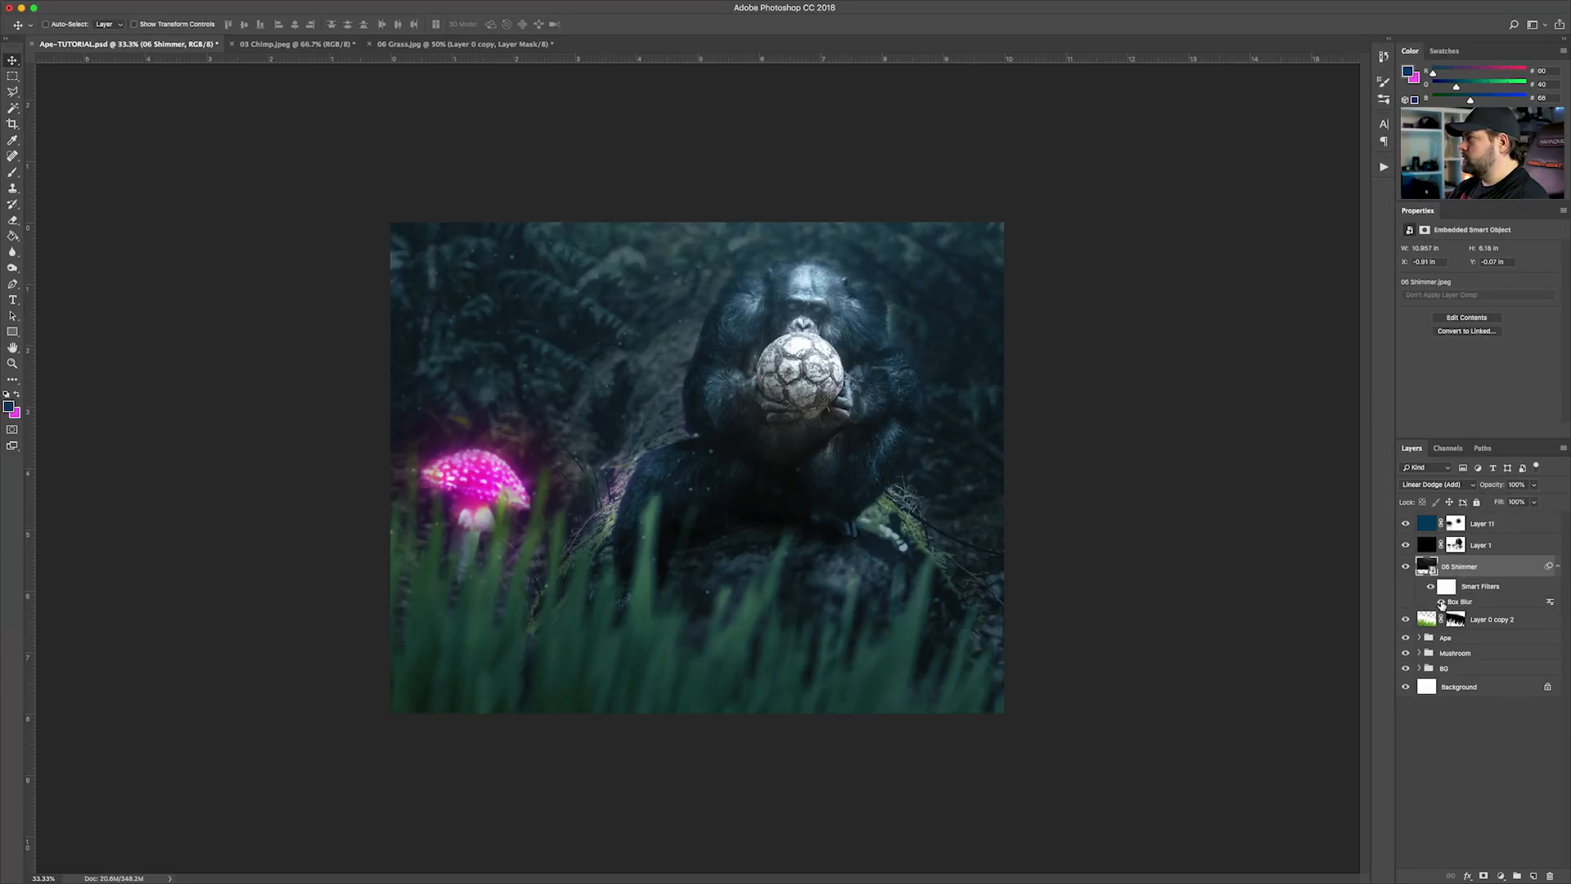
click(1557, 568)
Duplicate the 06 Shimmer layer beneath the original and enlarge the copy to about 17.3 in wide
drag(1488, 567, 1465, 584)
key(ctrl+t)
drag(1007, 218, 1203, 106)
drag(1002, 349, 1050, 338)
key(Return)
Apply a Box Blur with a radius of 21 pixels to the enlarged 06 Shimmer copy
click(302, 6)
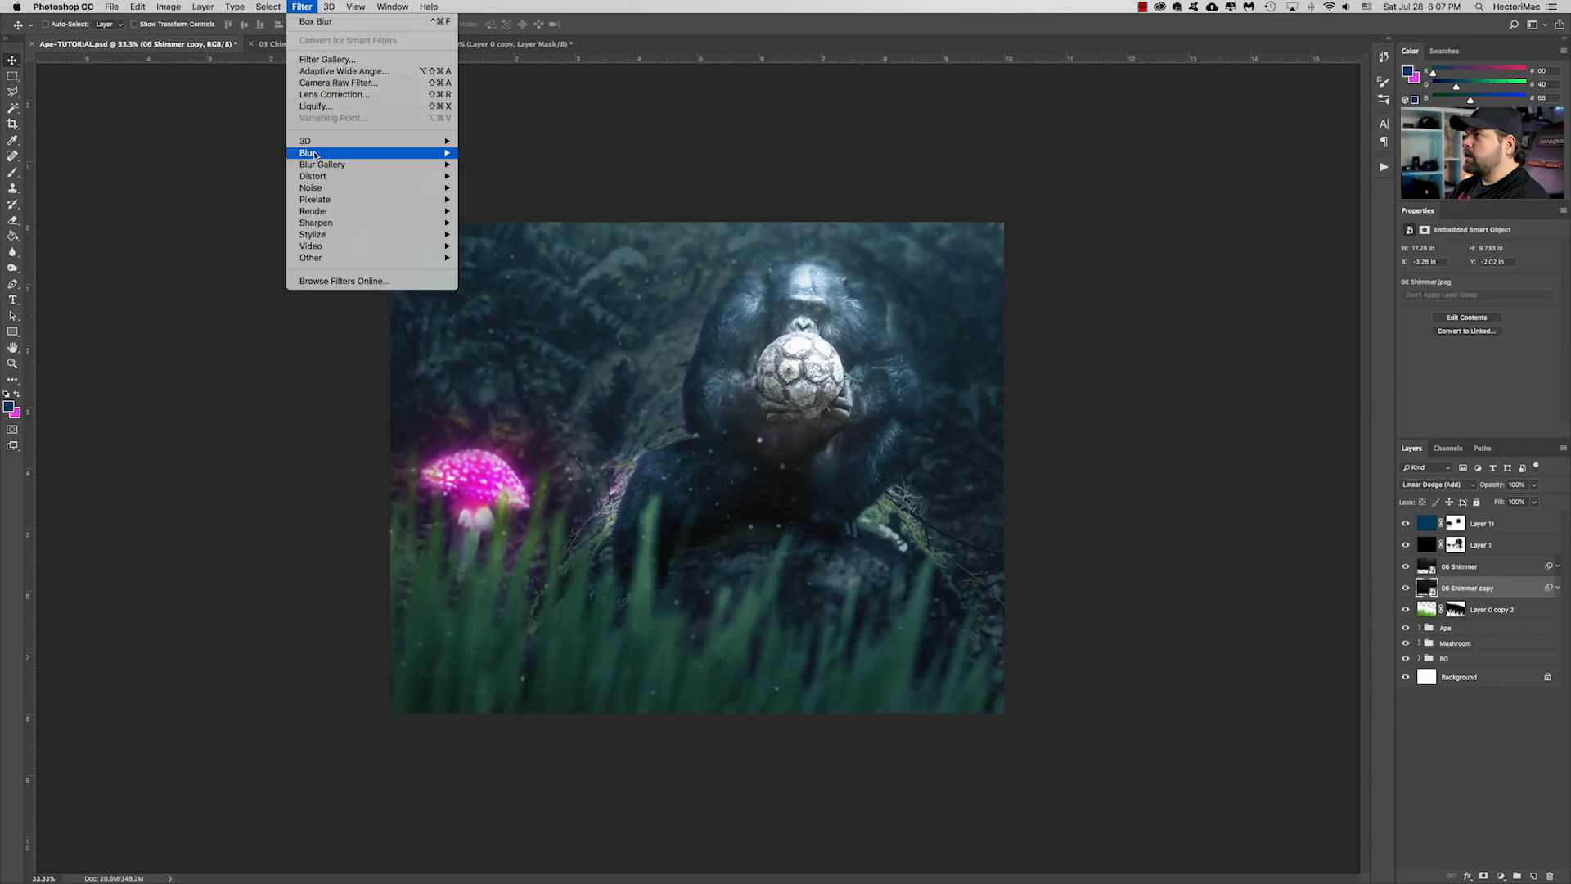
click(503, 191)
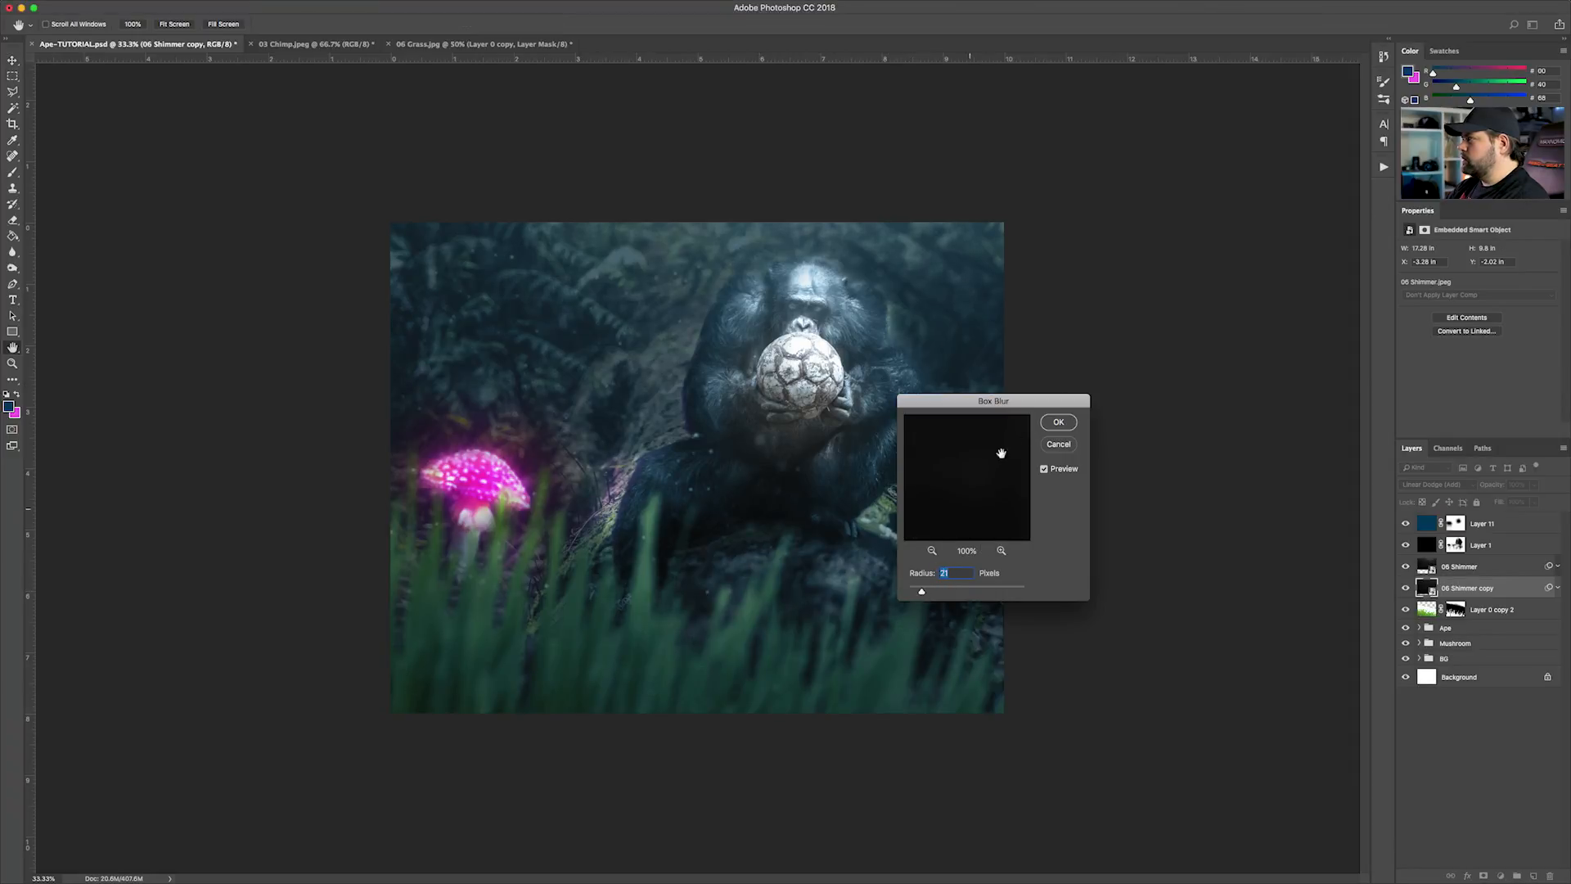
click(1058, 421)
Select the original 06 Shimmer layer and scale it down to about 10.24 in wide
key(alt+bracketright)
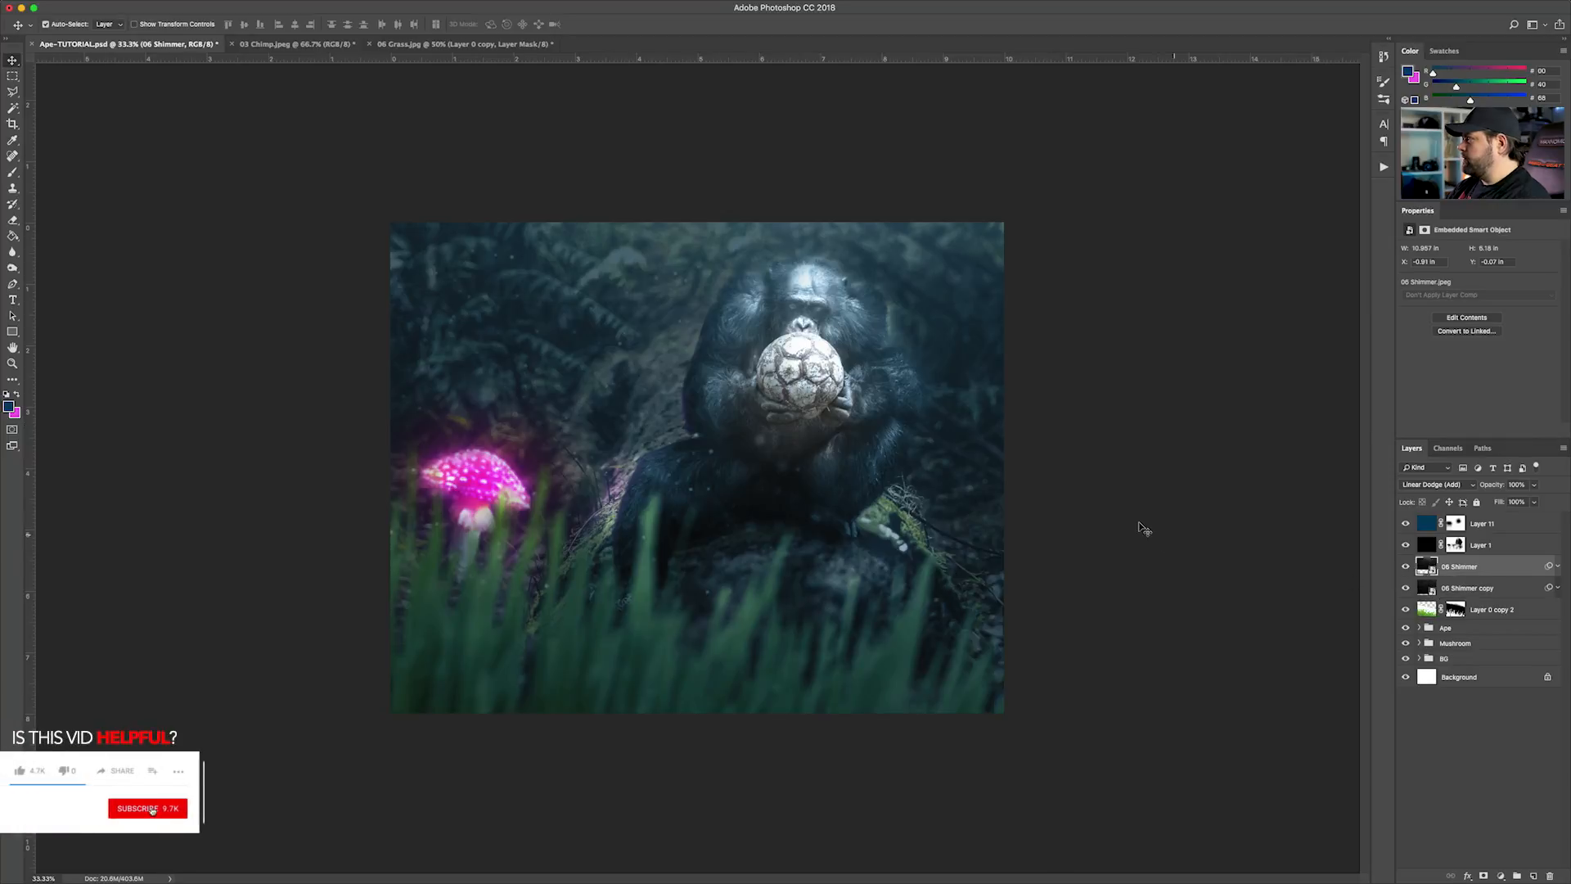
key(ctrl+t)
drag(334, 600, 379, 568)
key(Return)
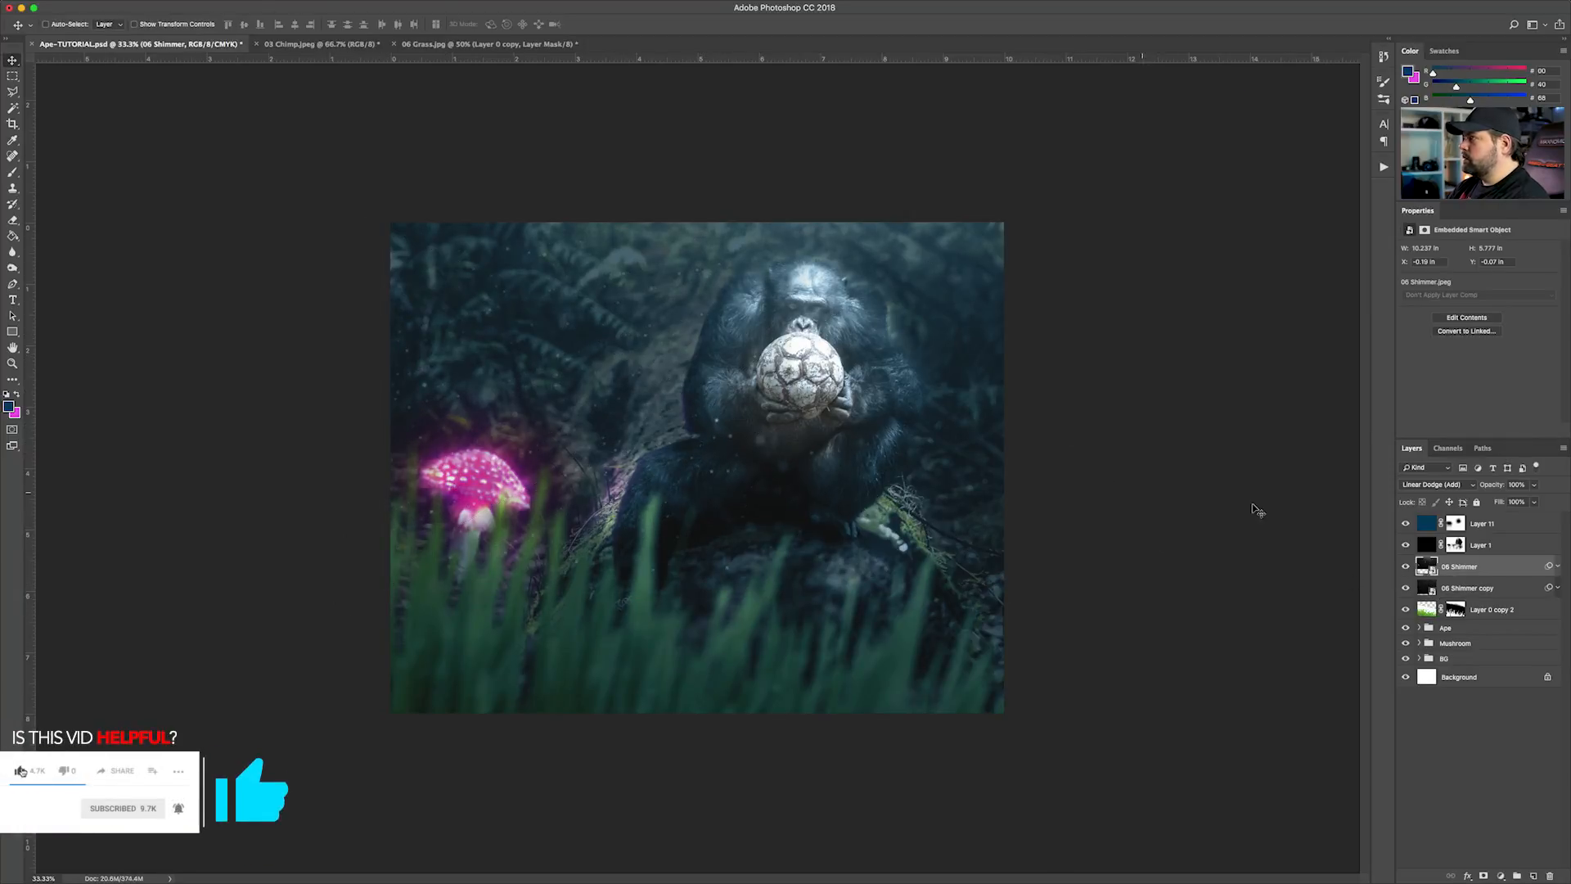
Reopen the Box Blur smart filter on the 06 Shimmer layer and lower its radius
click(1558, 566)
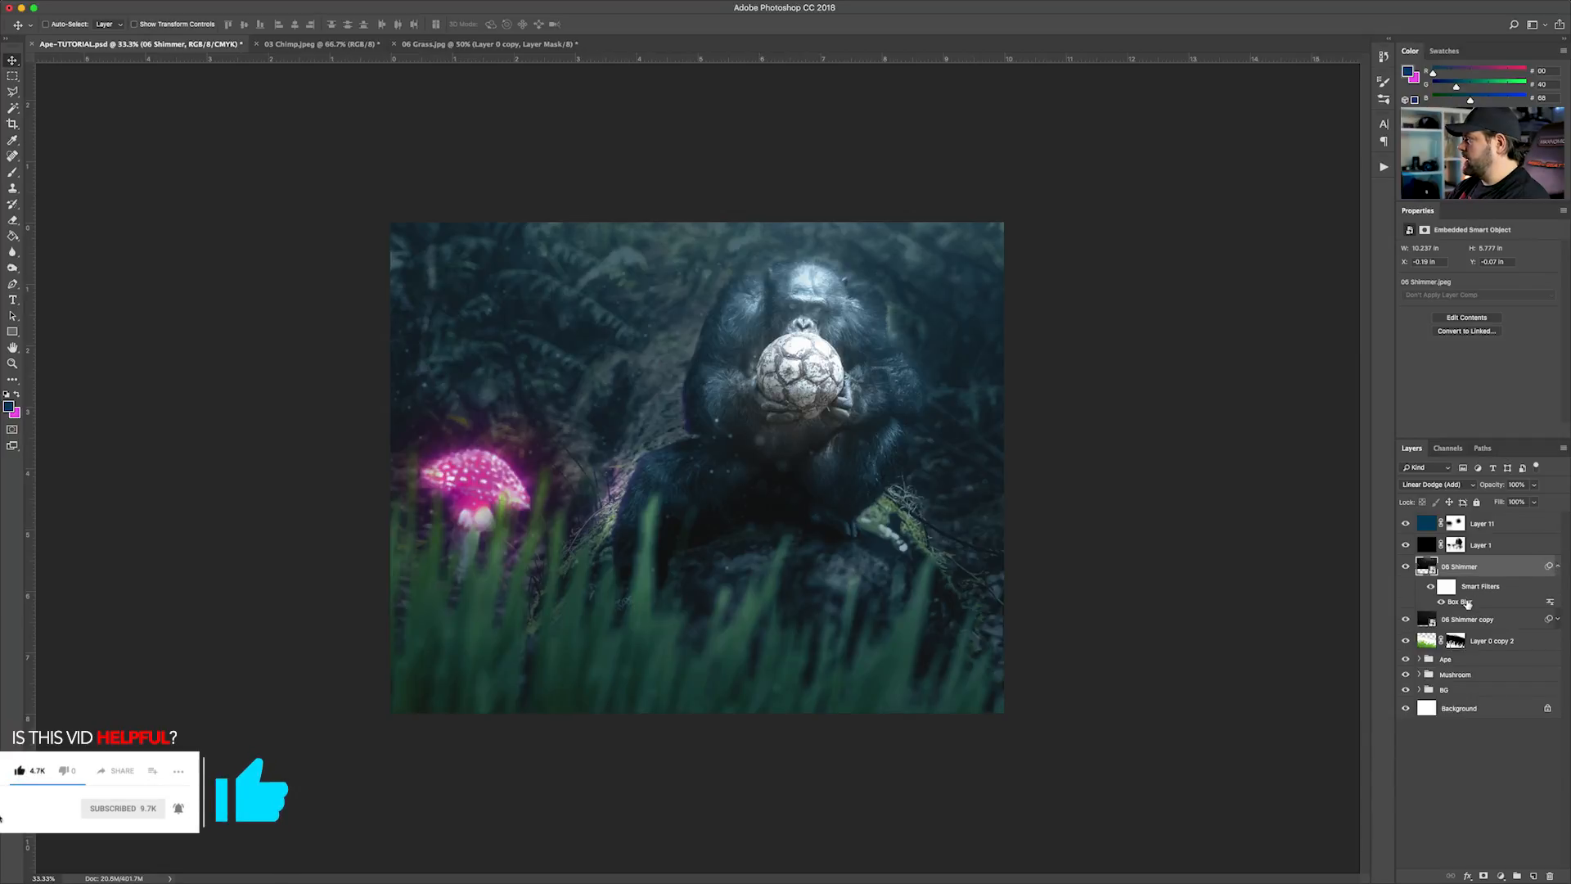
double_click(1460, 601)
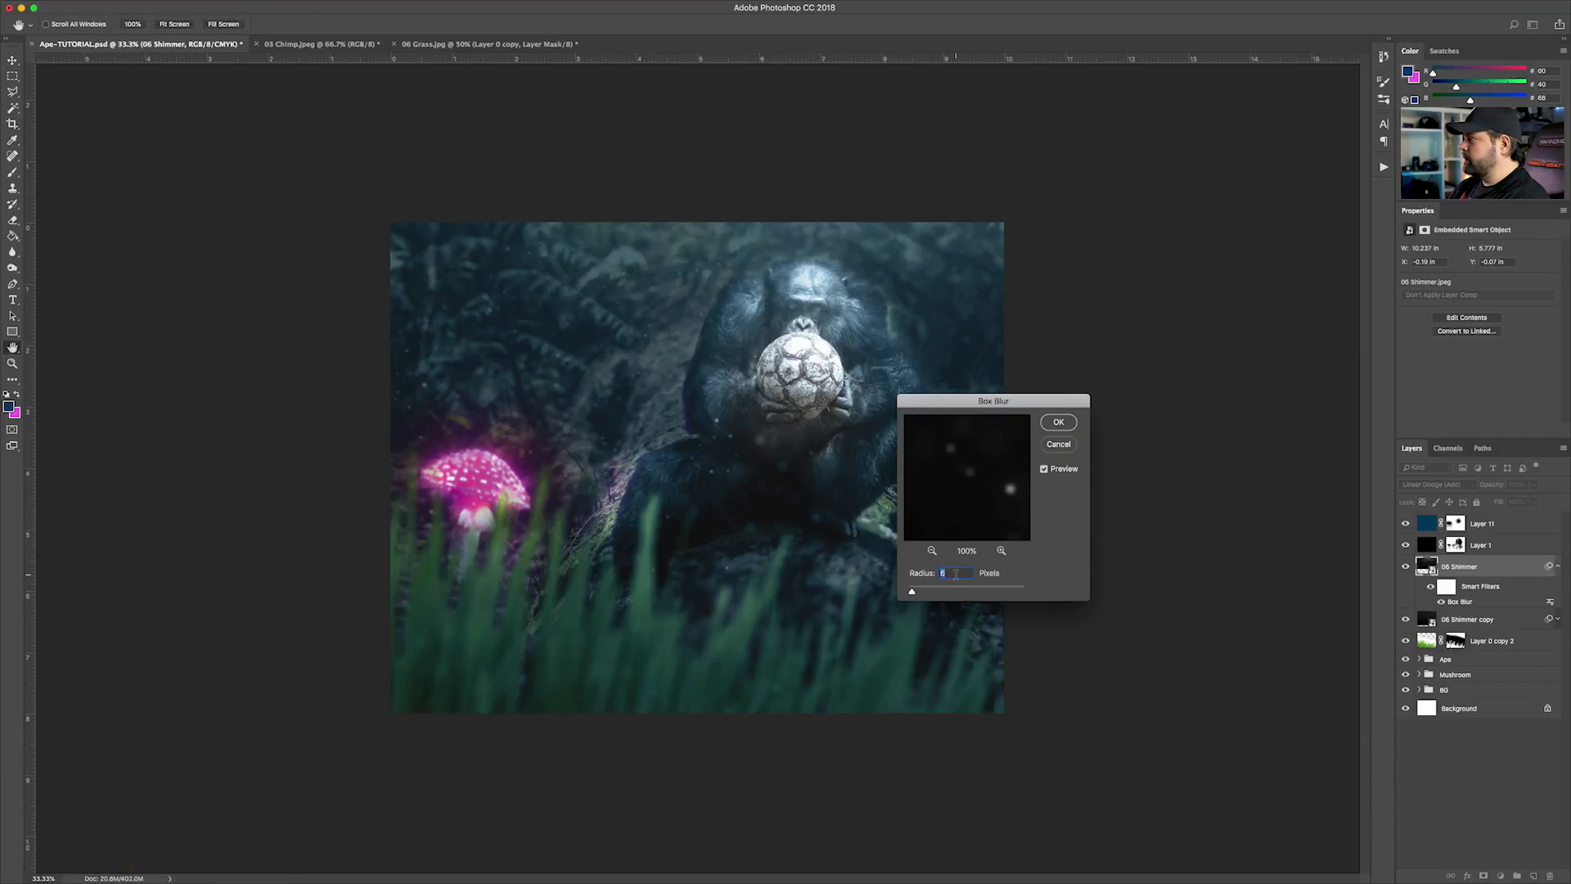
key(Return)
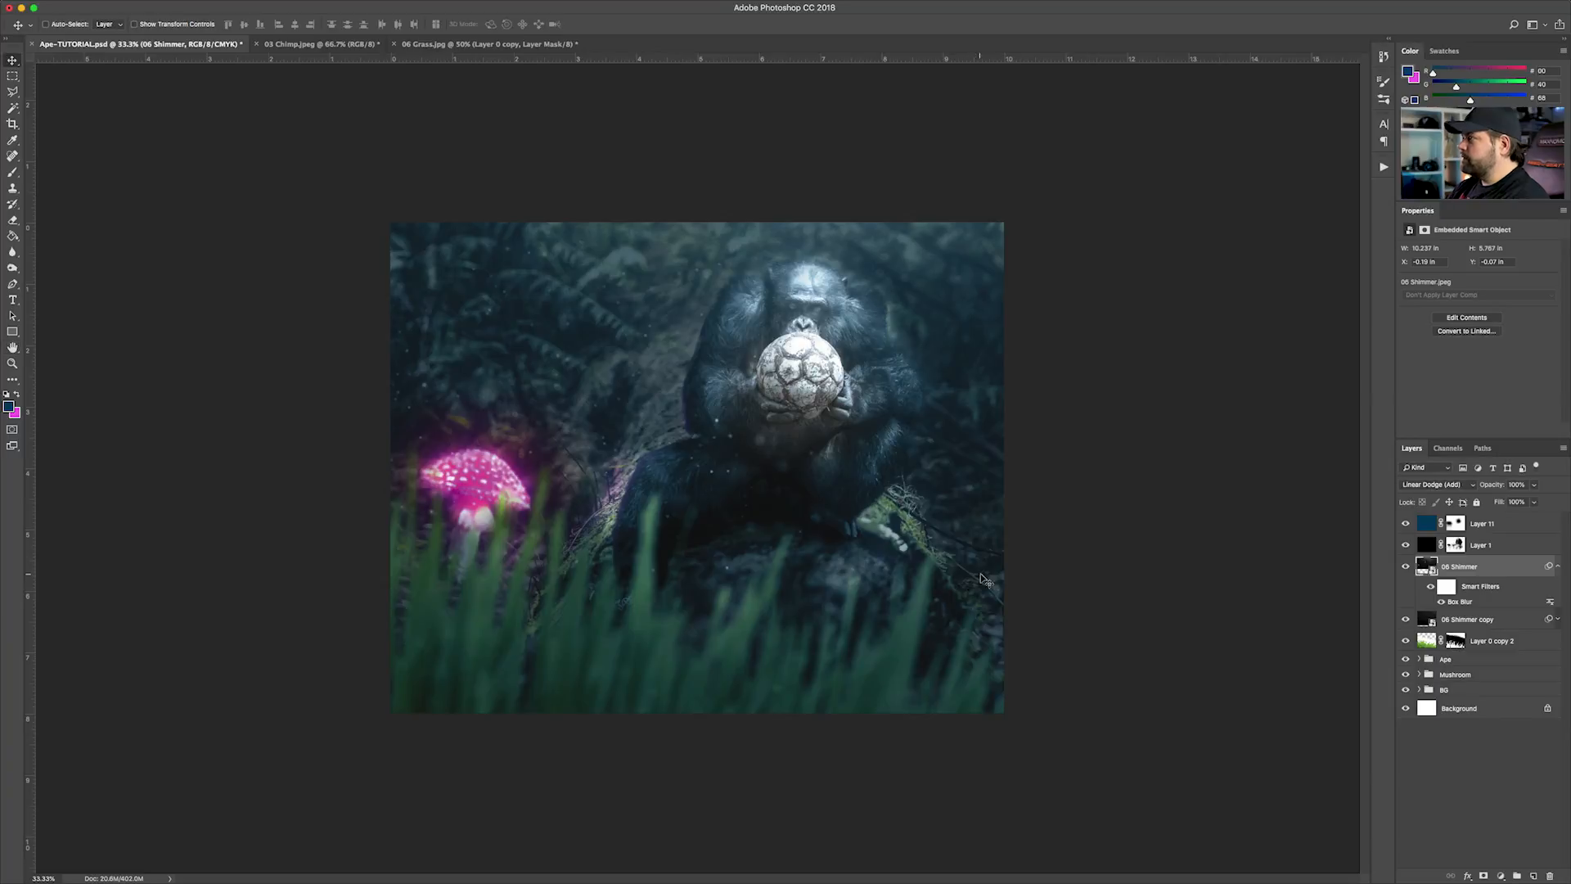
Compare the scene with and without the 06 Shimmer and 06 Shimmer copy layers by toggling each one's visibility
key(super)
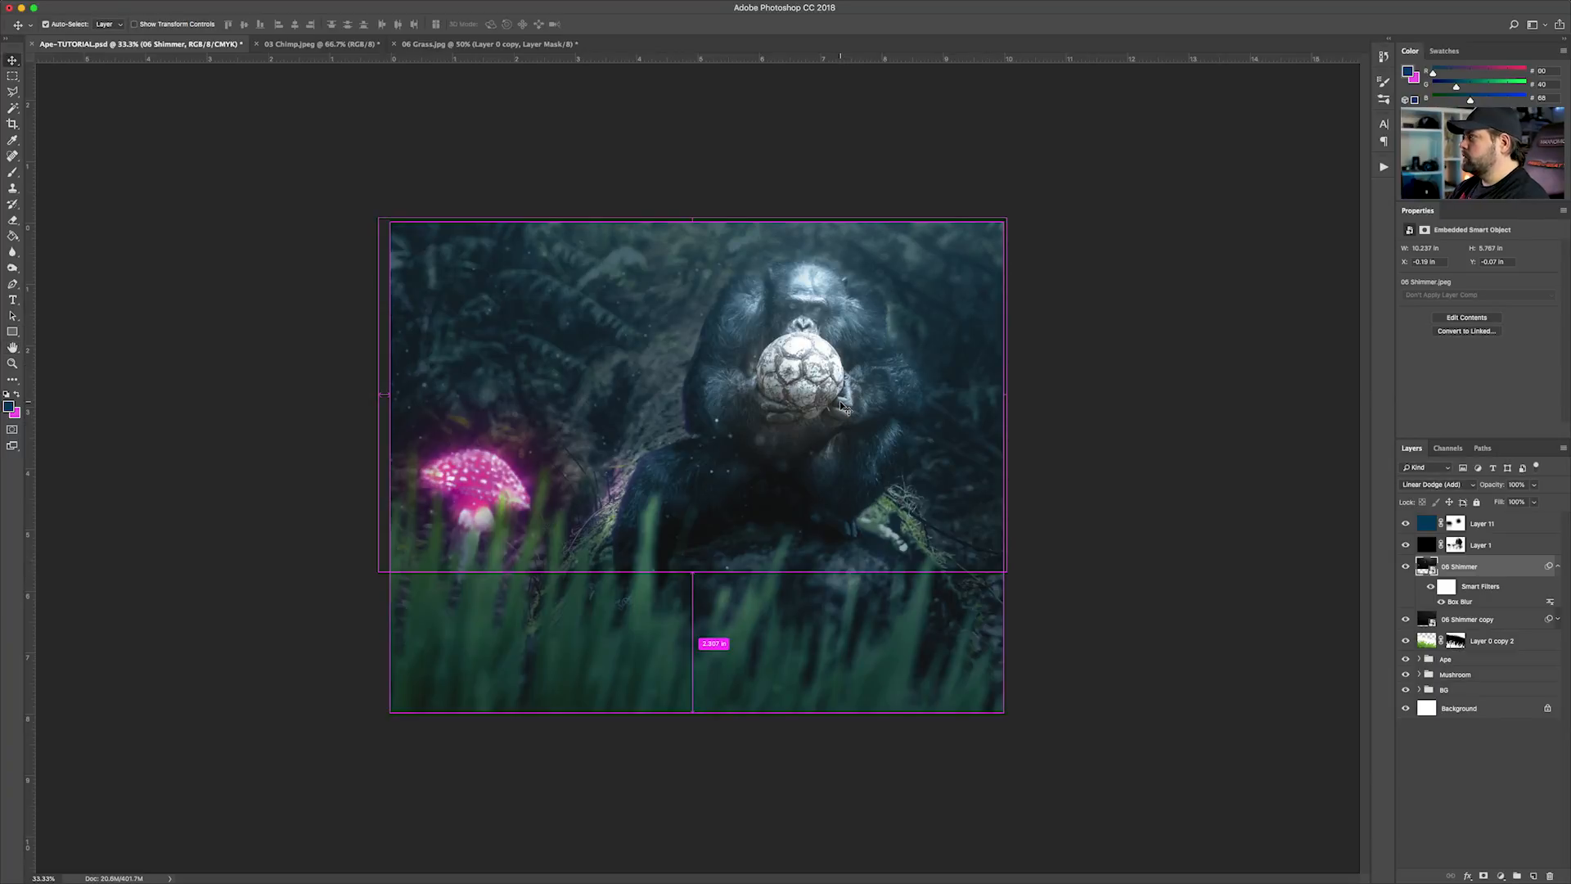
key(super+plus)
click(1405, 570)
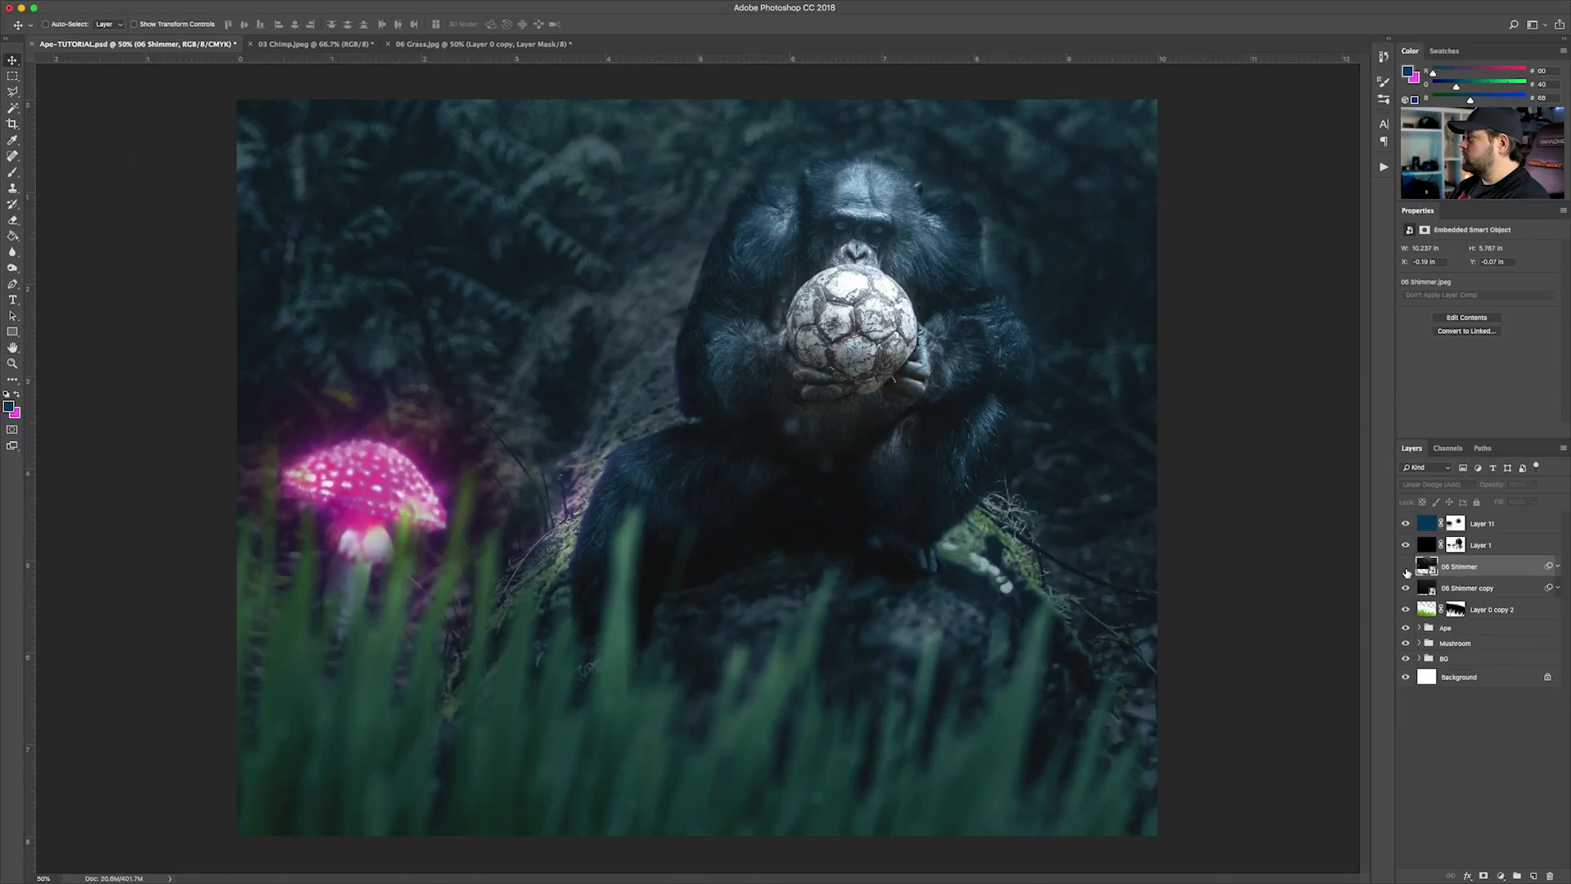
click(1406, 570)
click(1405, 570)
click(1406, 571)
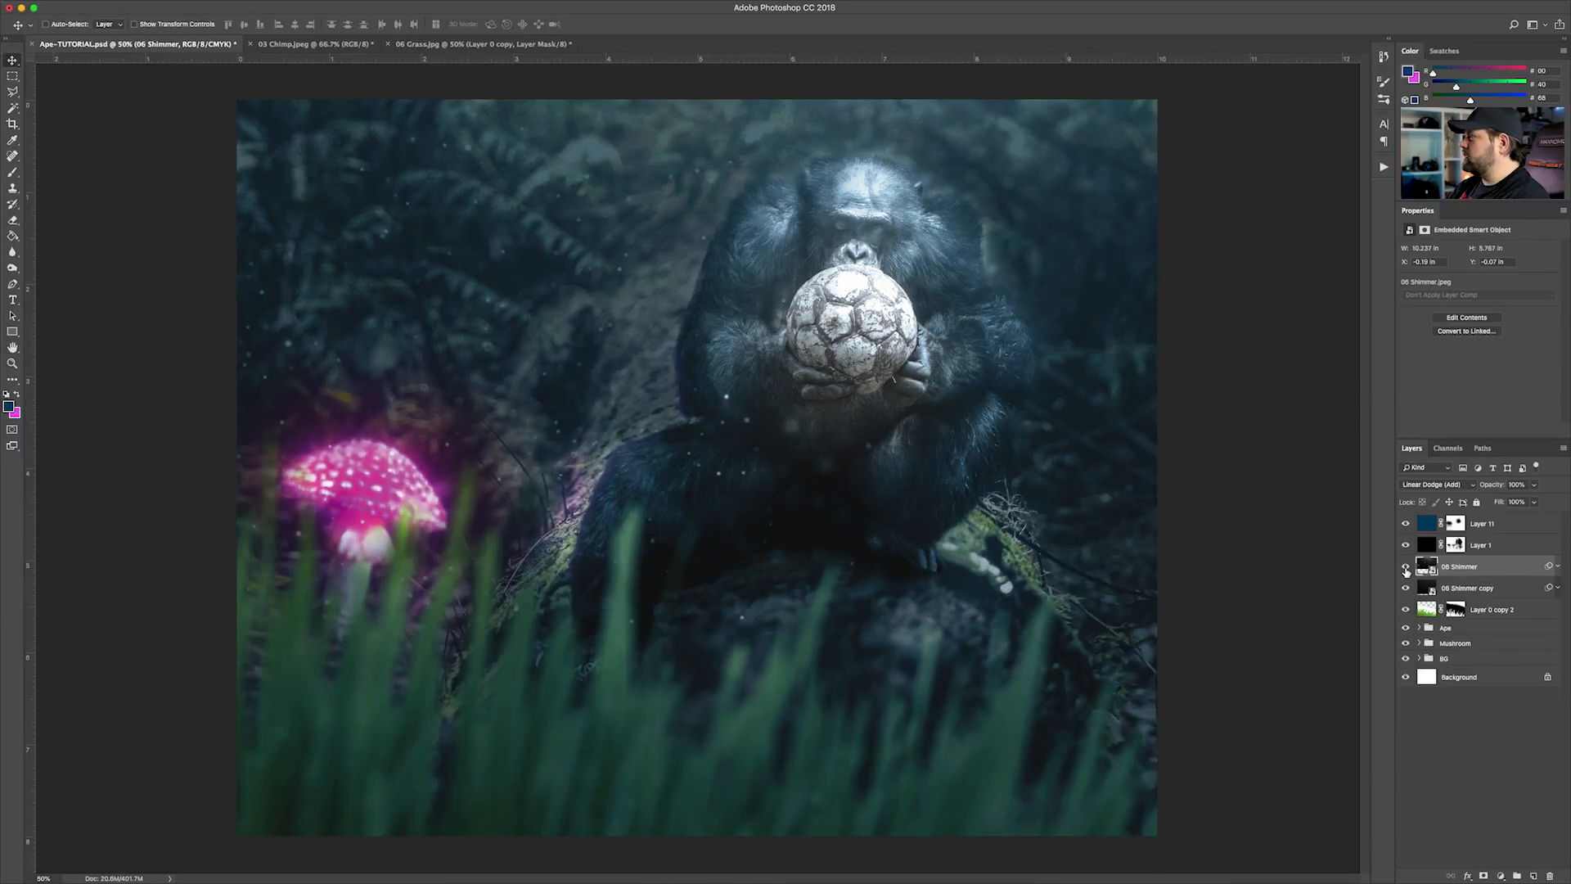
click(1406, 587)
click(1406, 587)
click(1406, 588)
click(1406, 587)
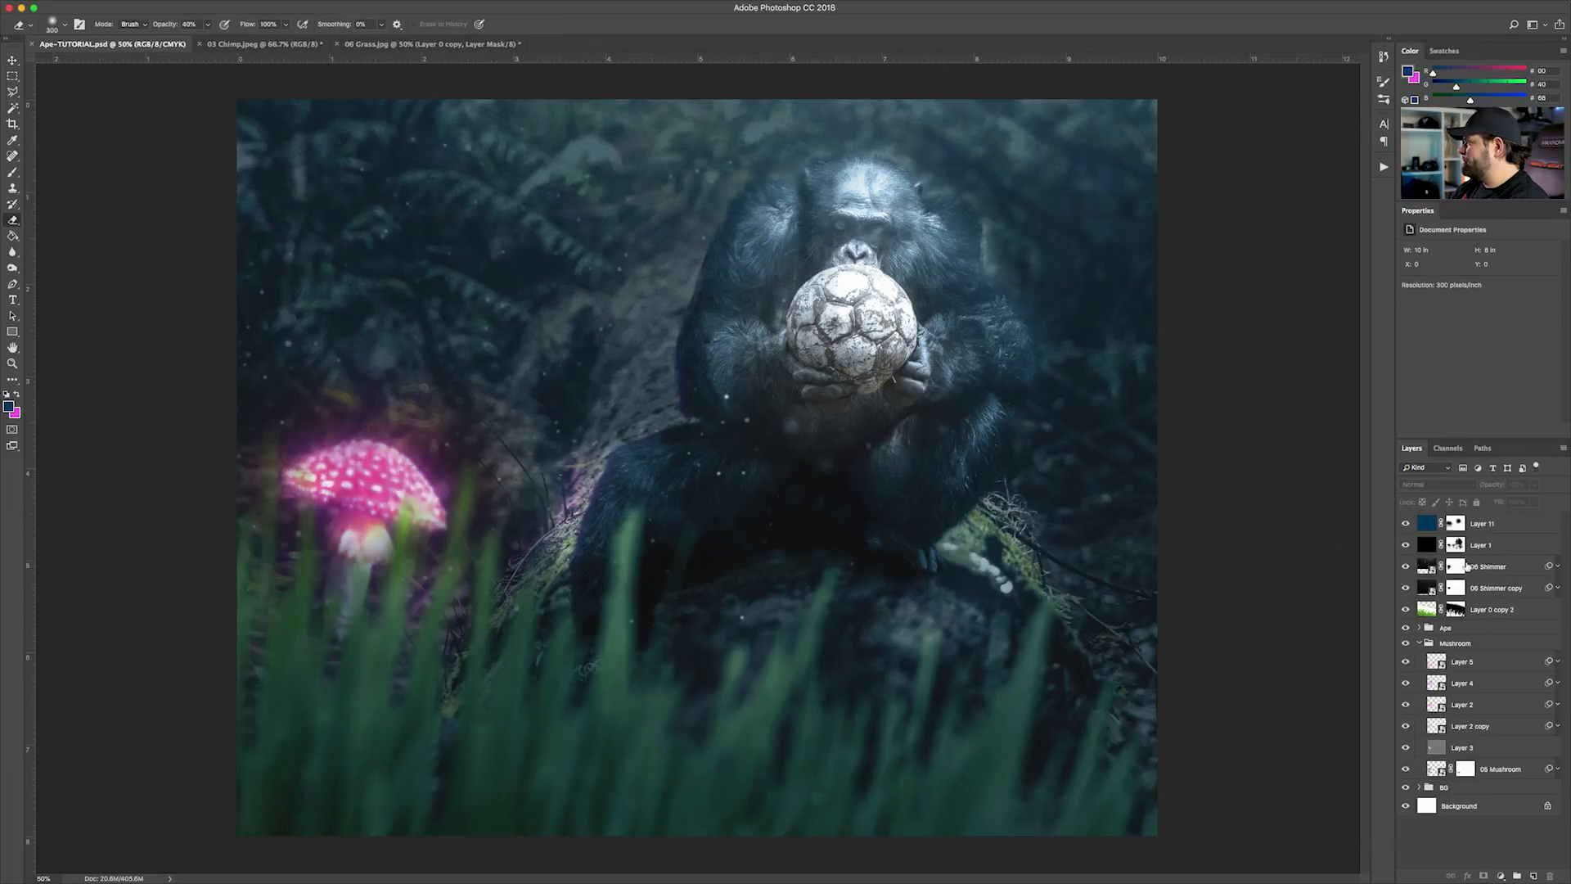
Erase the shimmer over the chimp's face and ball on the 06 Shimmer layer mask with a resized soft eraser
click(1456, 566)
key(bracketright)
key(bracketright)
key(bracketright)
mouse_move(858, 245)
mouse_down()
mouse_move(869, 212)
mouse_move(842, 324)
mouse_up()
key(bracketleft)
key(bracketleft)
key(bracketleft)
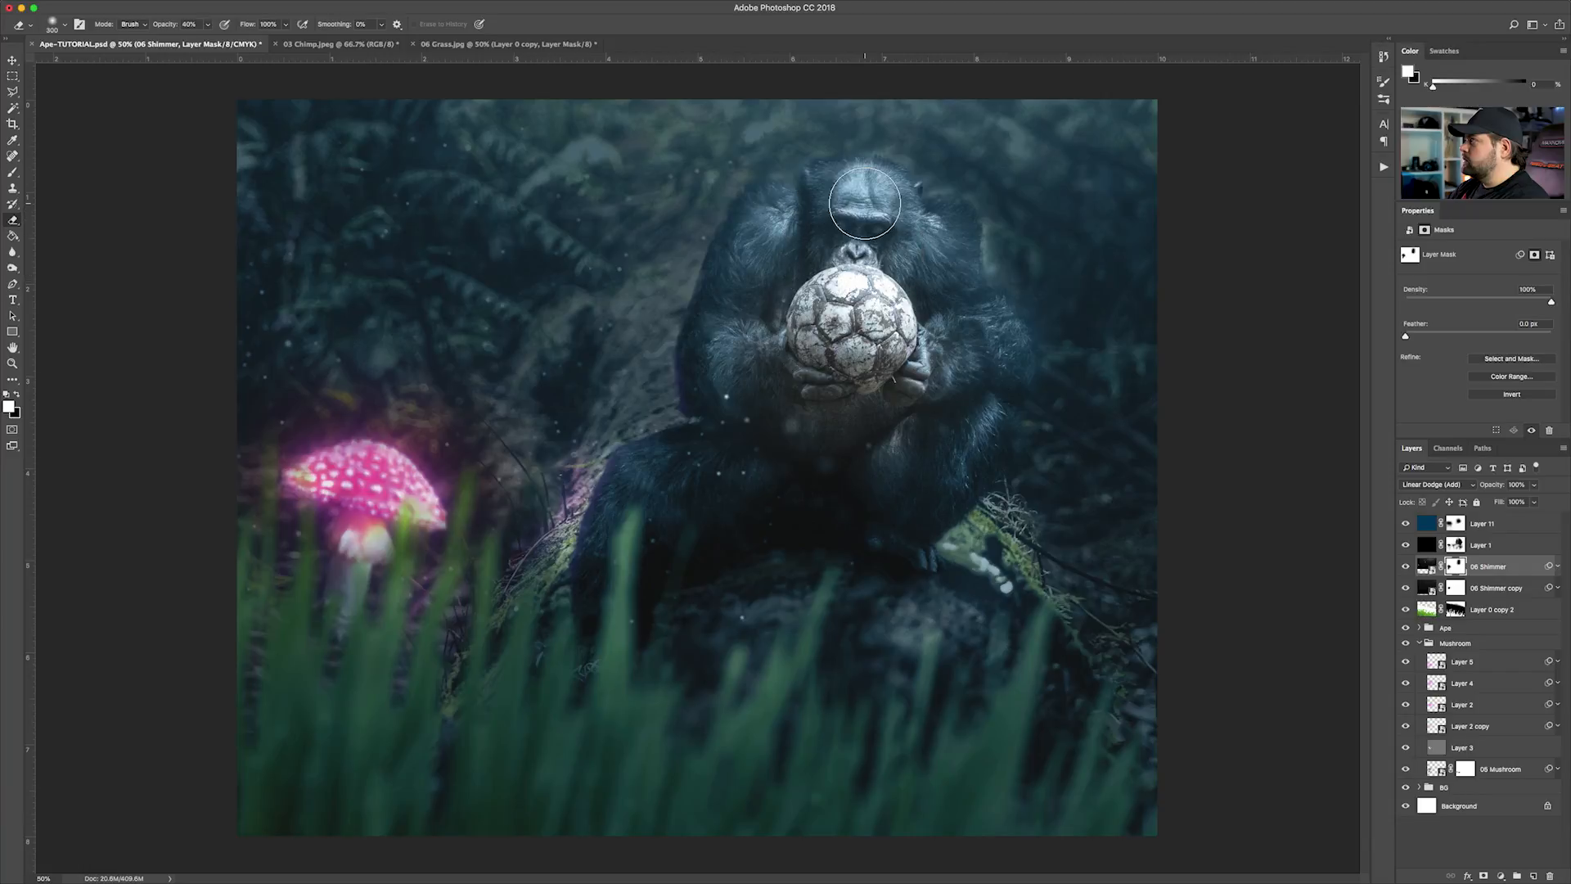
Erase the shimmer over the chimp, ball and mushroom on the 06 Shimmer copy layer mask
key(alt+bracketleft)
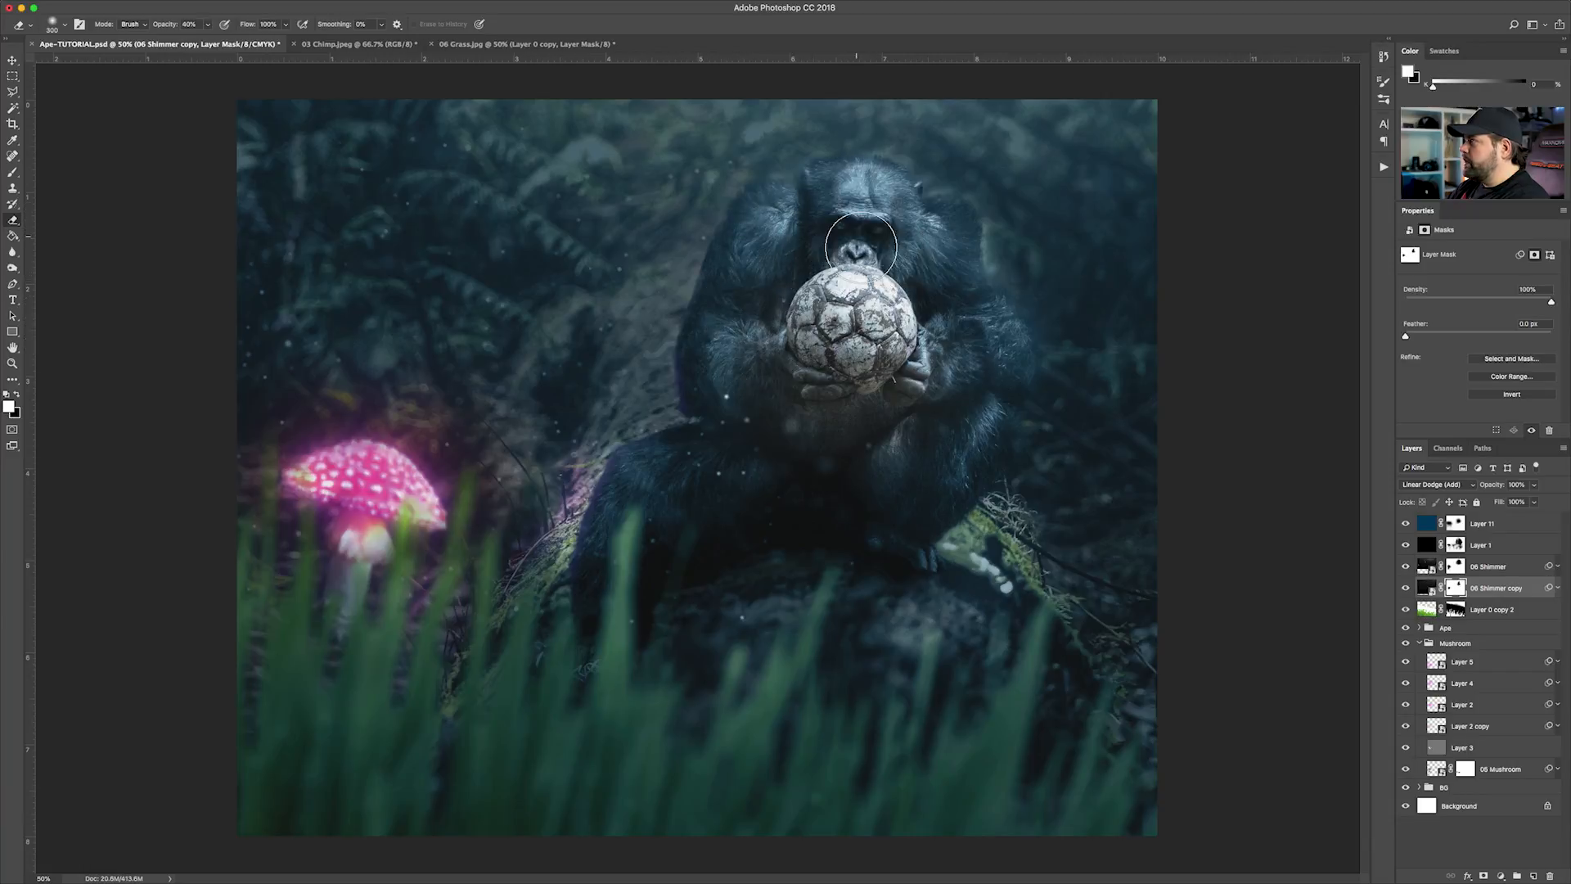
mouse_move(725, 353)
mouse_down()
mouse_move(766, 252)
mouse_move(865, 250)
mouse_move(954, 288)
mouse_move(900, 394)
mouse_move(798, 388)
mouse_move(761, 321)
mouse_move(855, 216)
mouse_move(854, 313)
mouse_up()
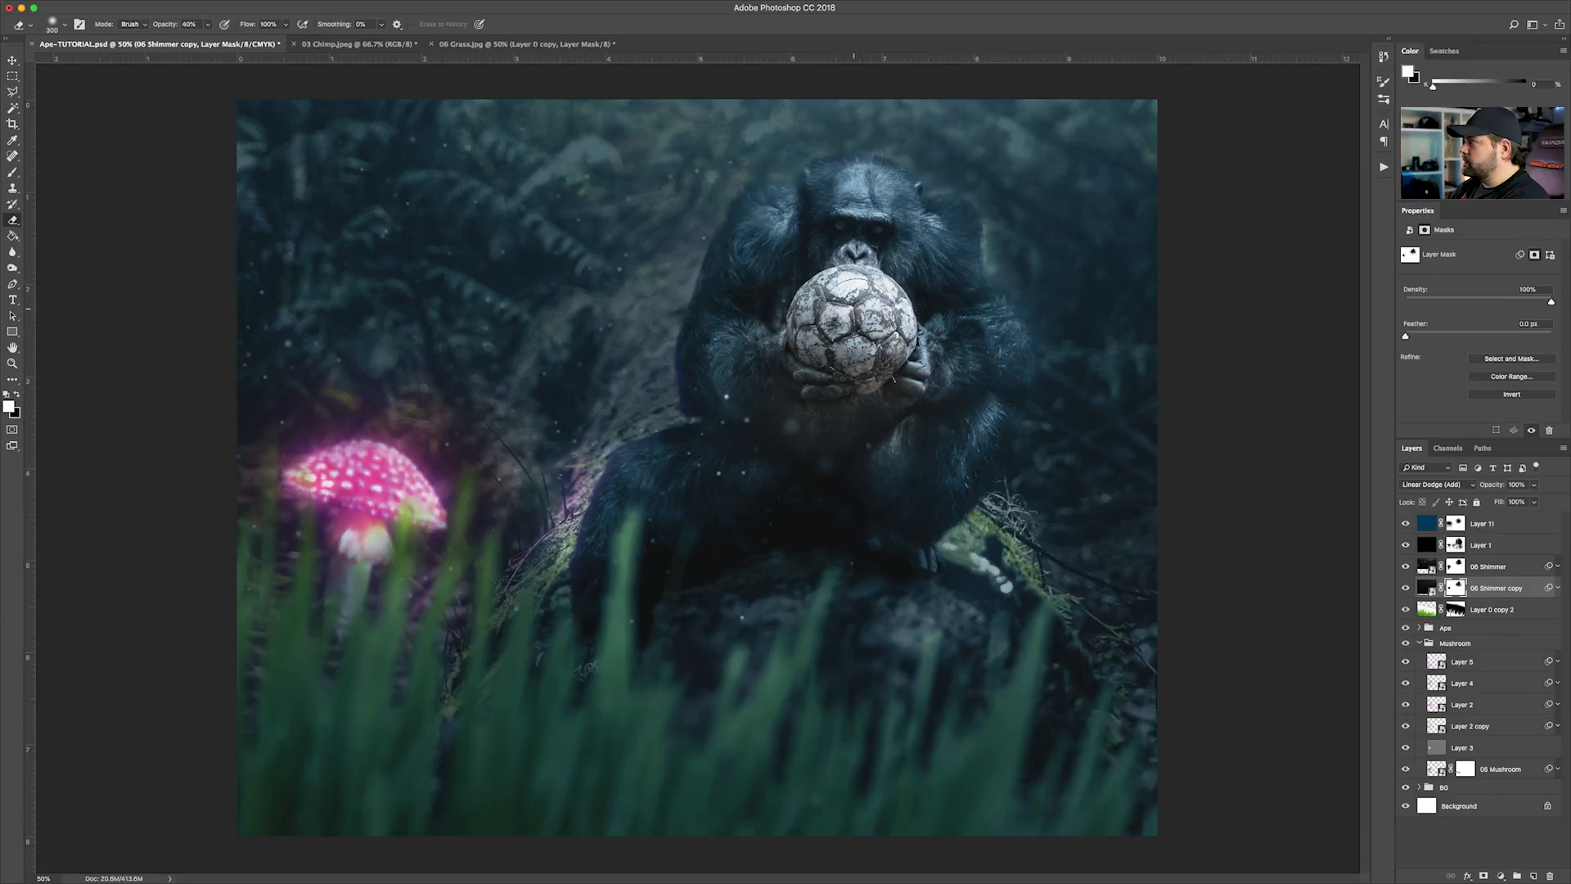
drag(880, 207, 734, 334)
mouse_move(356, 587)
mouse_down()
mouse_move(380, 540)
mouse_move(337, 478)
mouse_move(416, 498)
mouse_up()
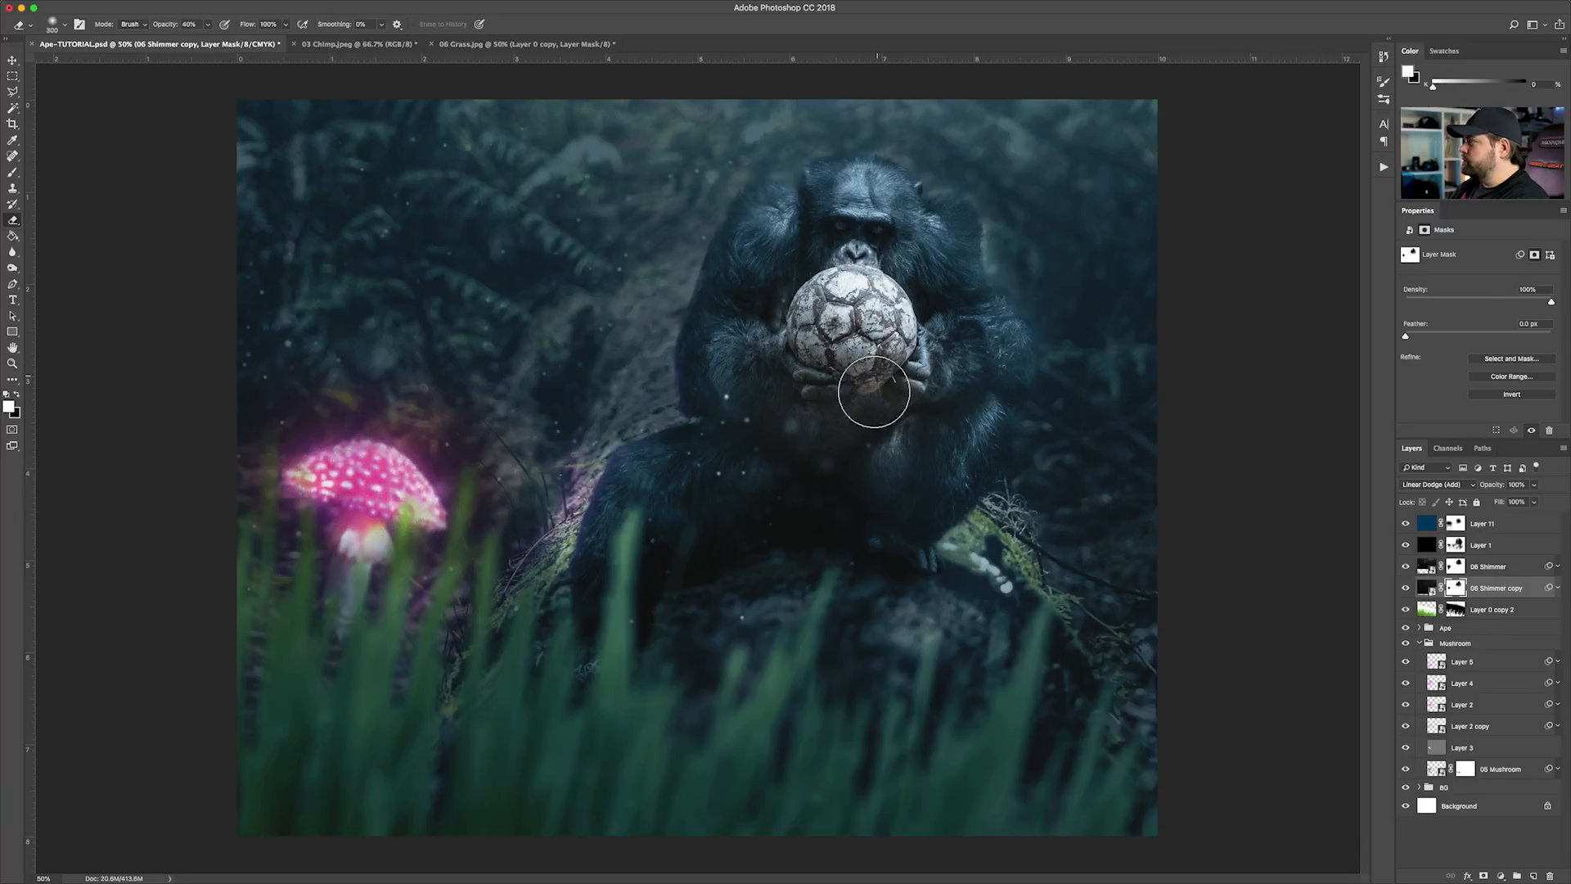
key(bracketleft)
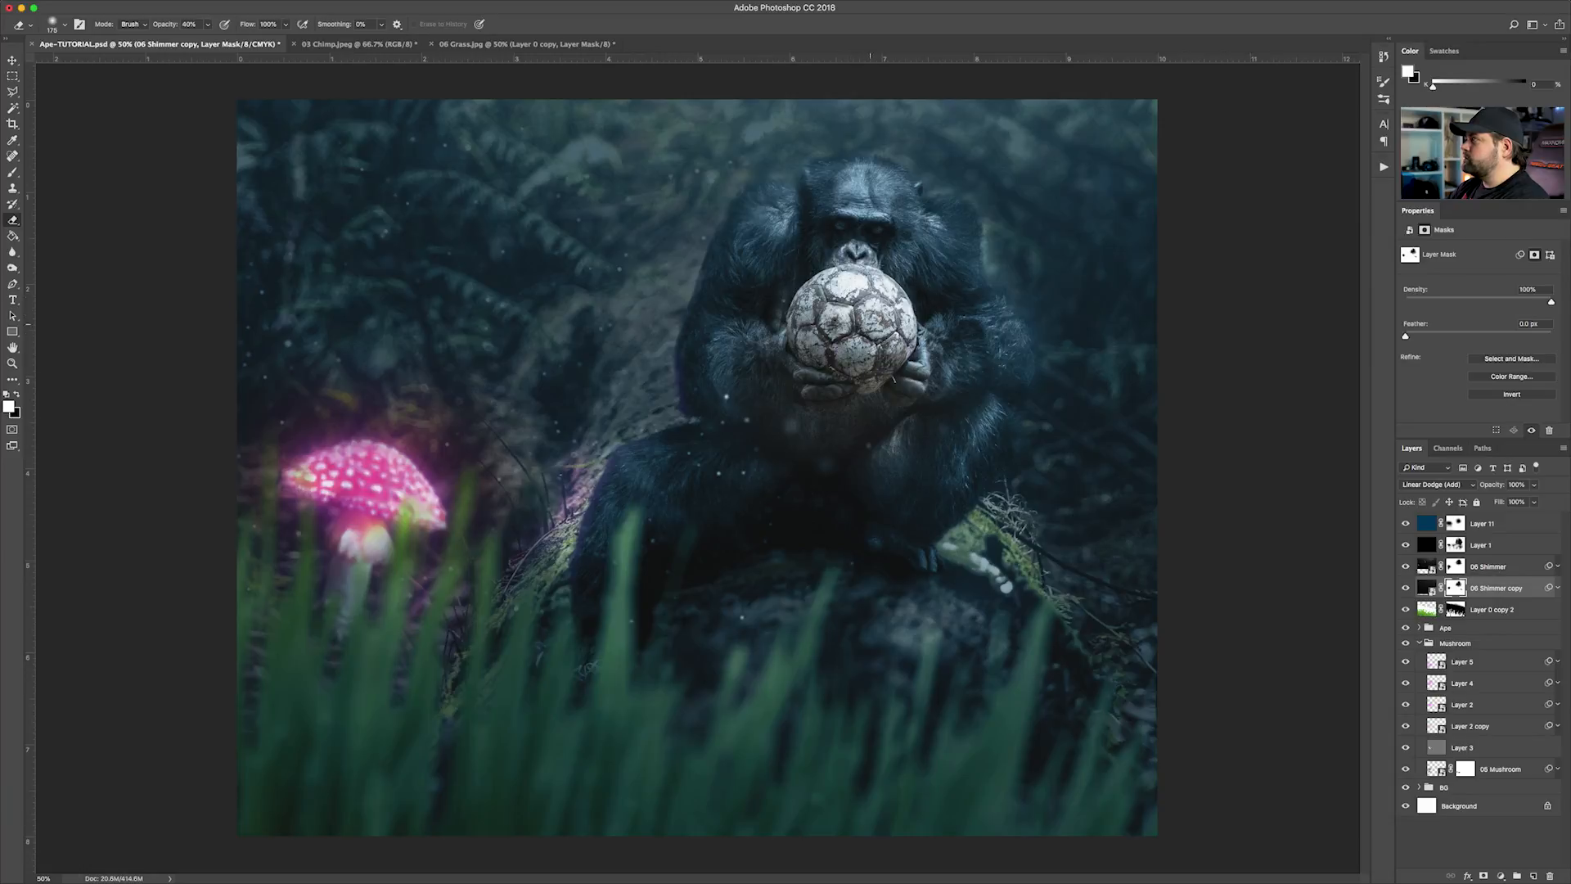
Save the composite to the Desktop as Ape-TUTORIAL.psd in Photoshop format, replacing the existing file
key(super+shift+s)
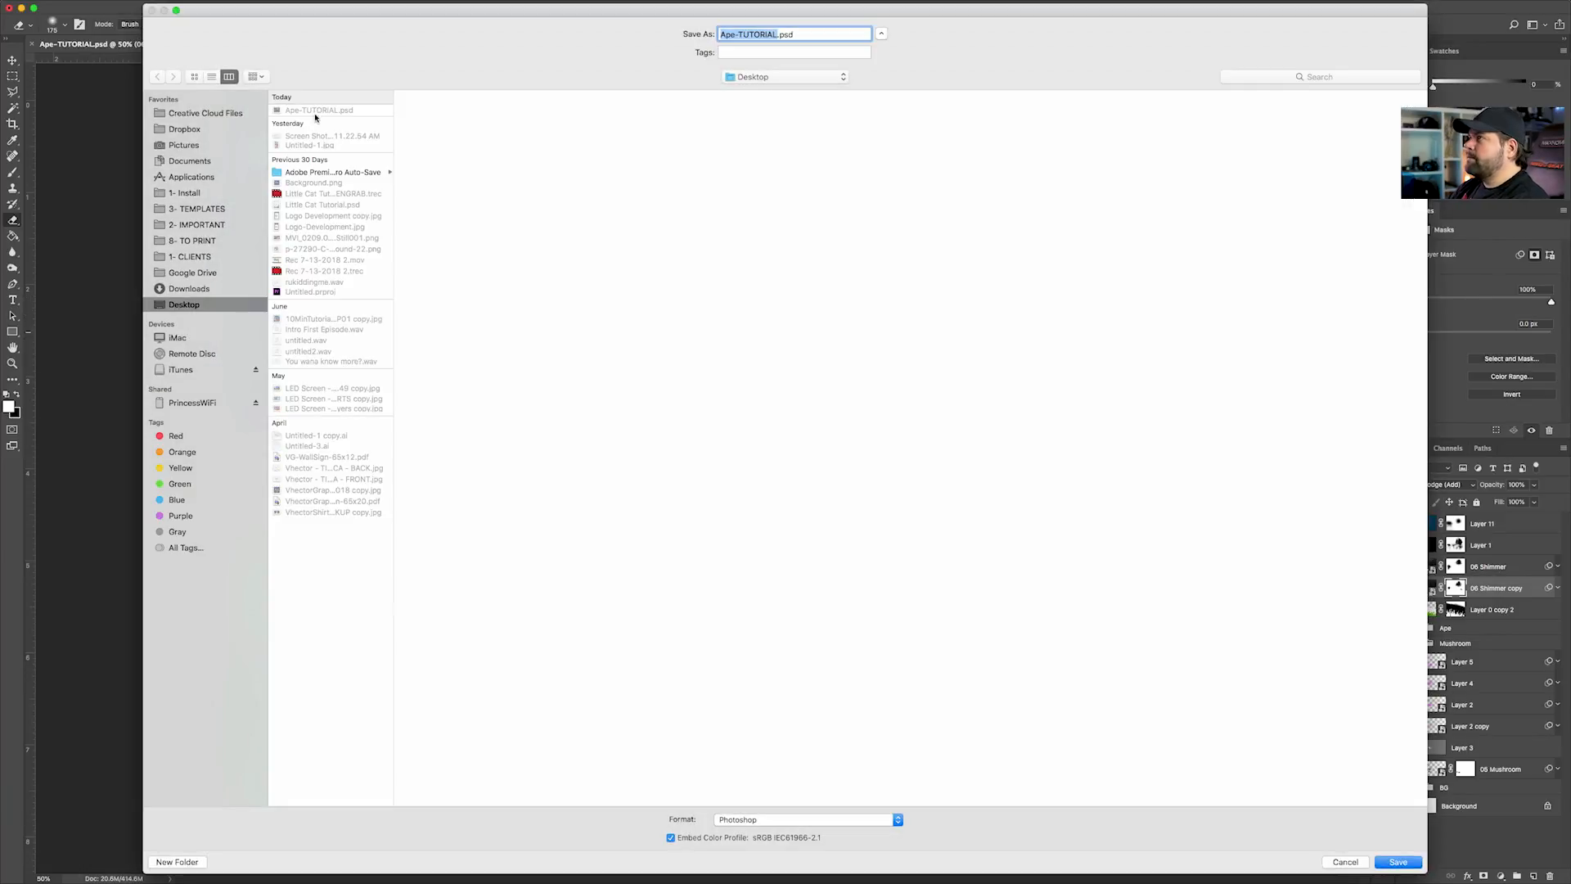
click(1380, 864)
click(869, 92)
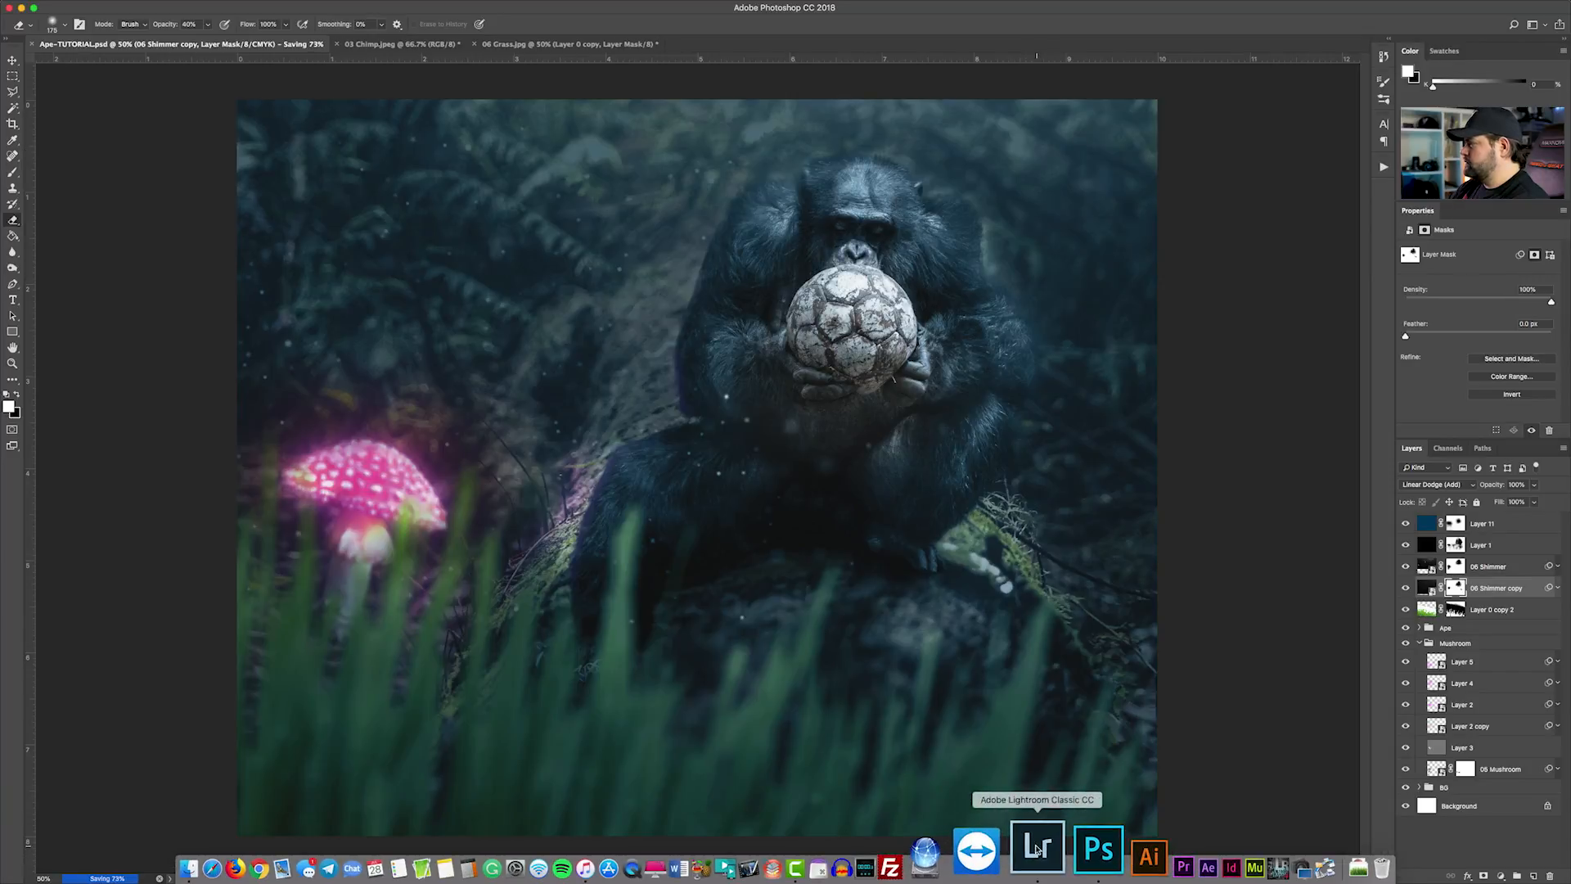
Switch to Lightroom and import the settings from disk for Ape-TUTORIAL.psd in the Library
click(1036, 854)
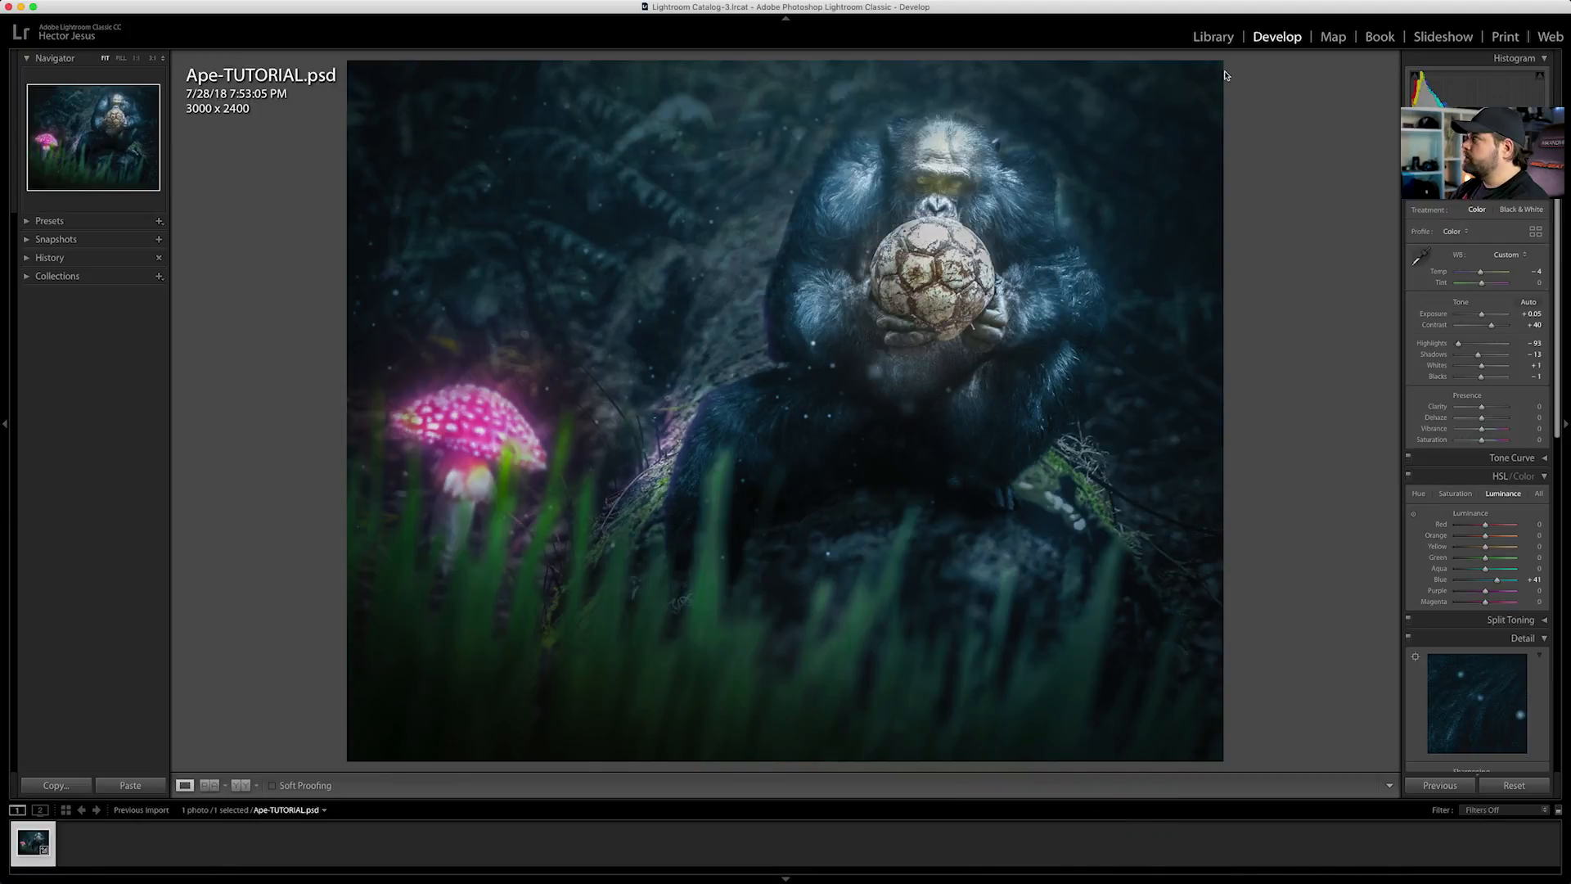
click(1211, 41)
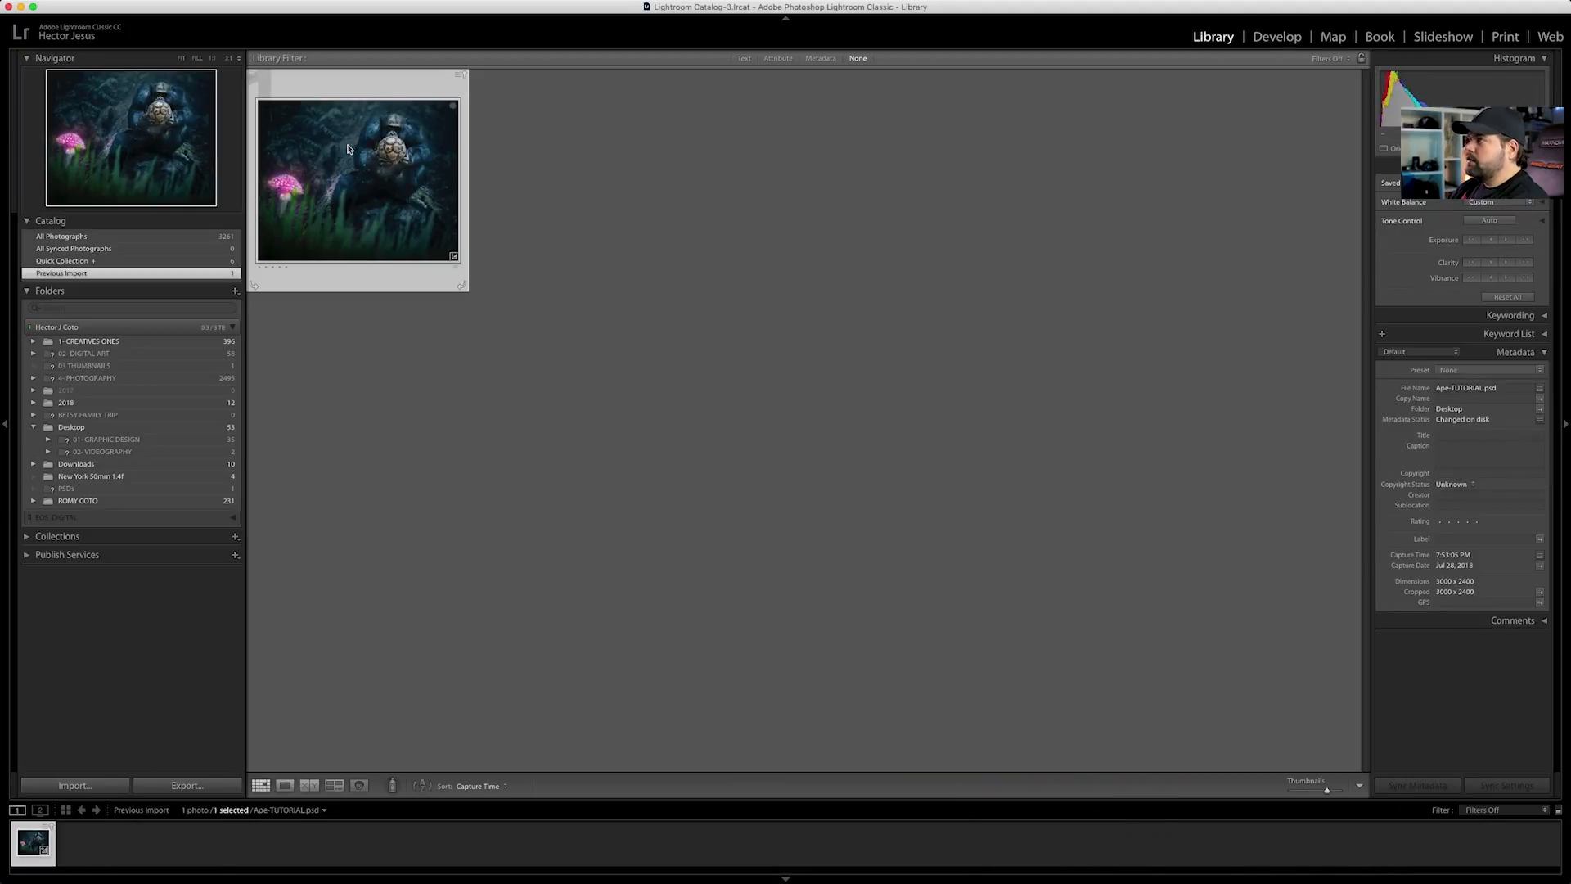
click(50, 829)
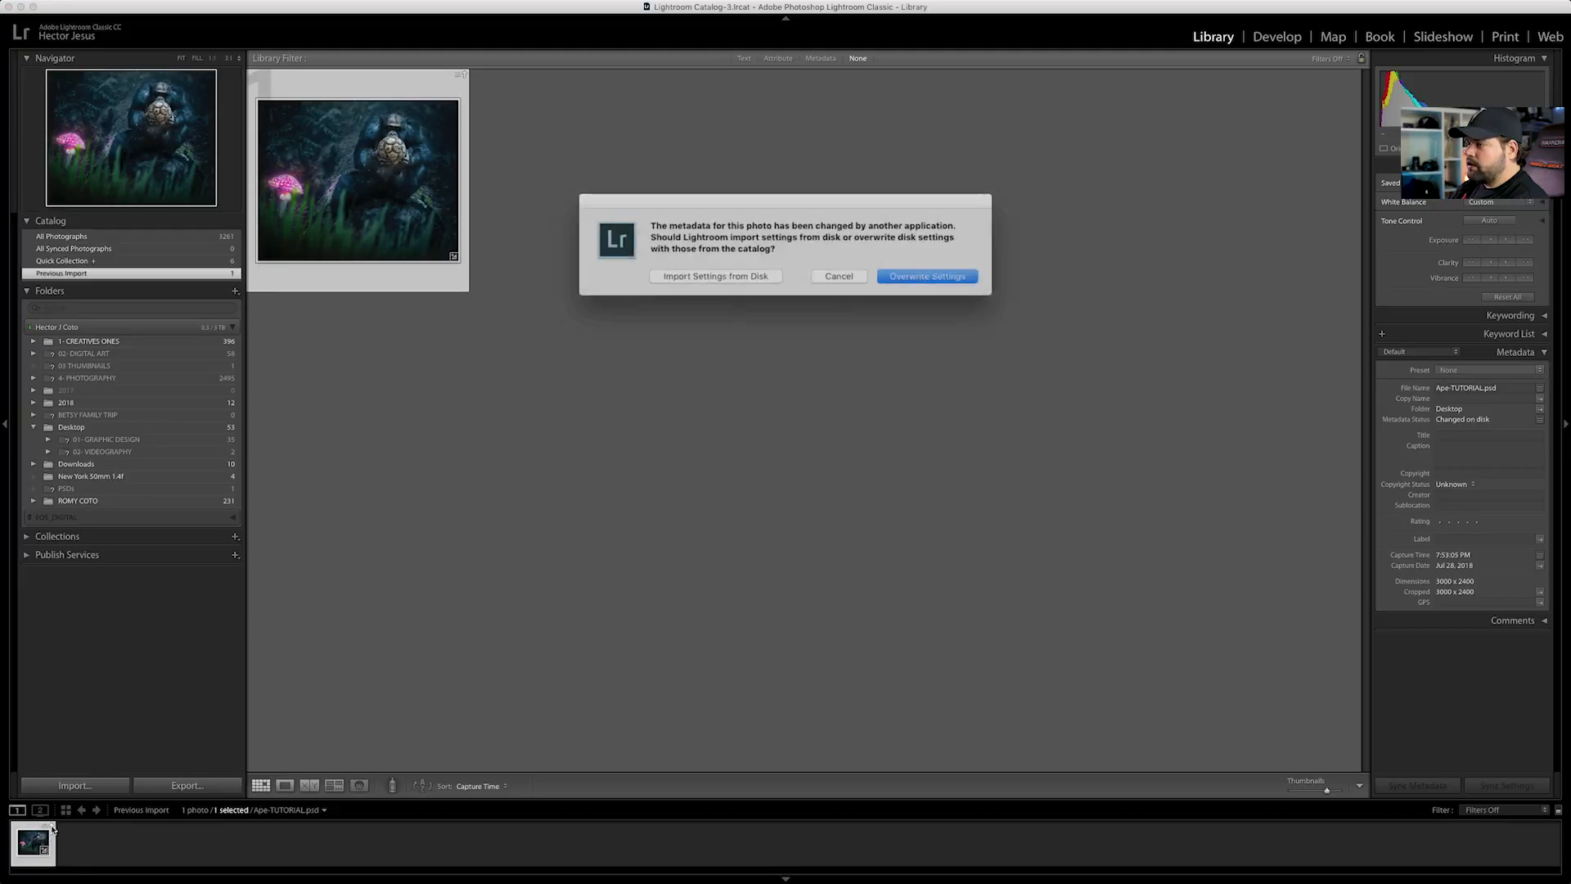
click(715, 275)
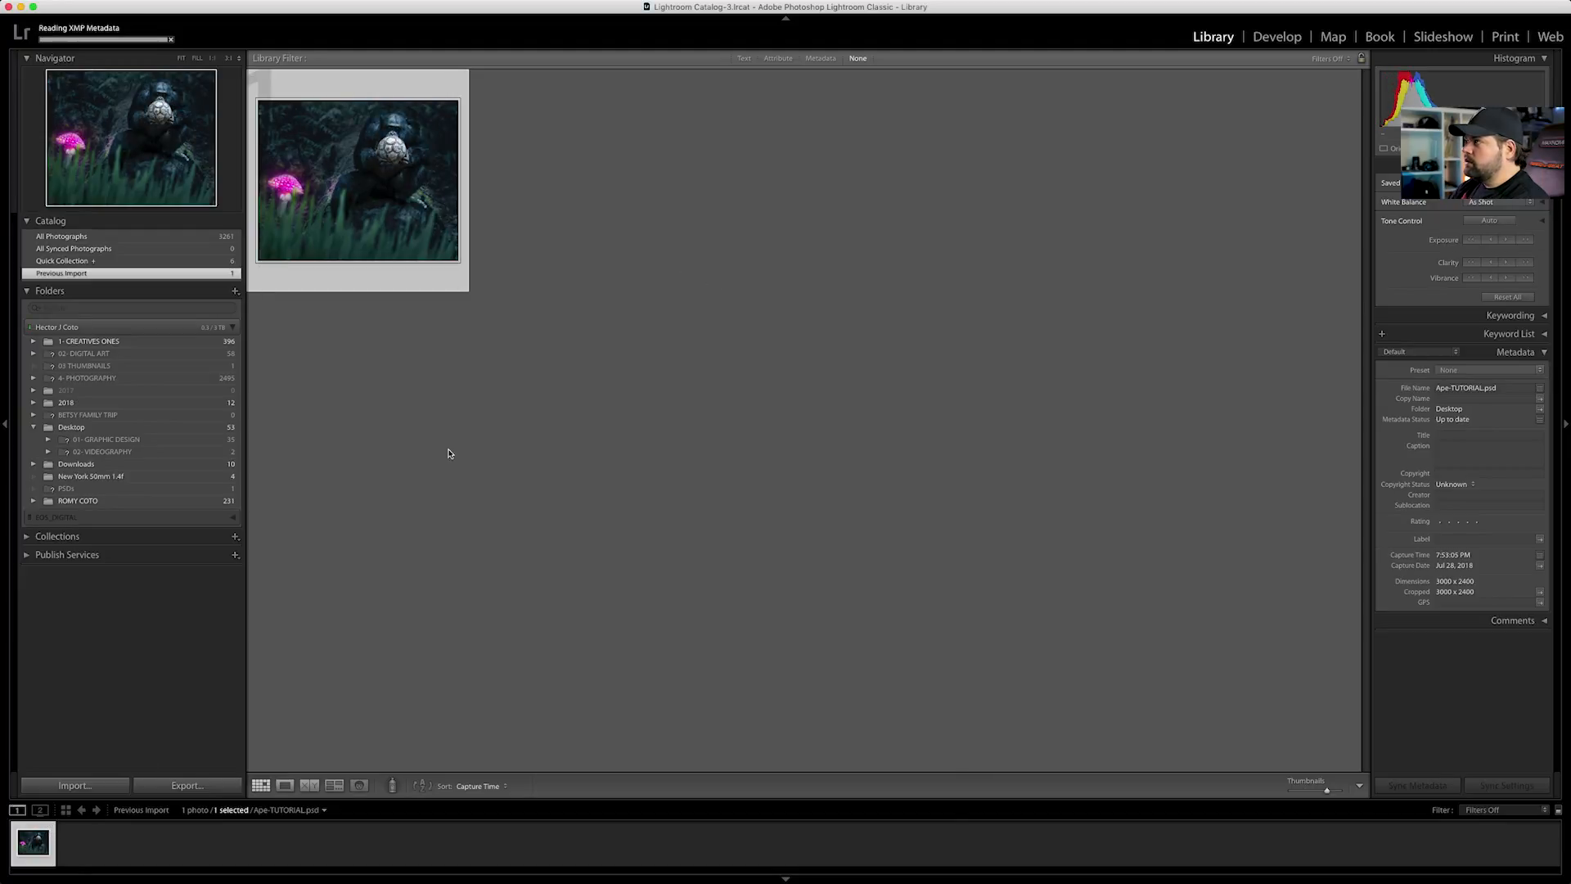
Open Ape-TUTORIAL.psd in the Develop module and paste the copied develop settings onto it
click(1278, 37)
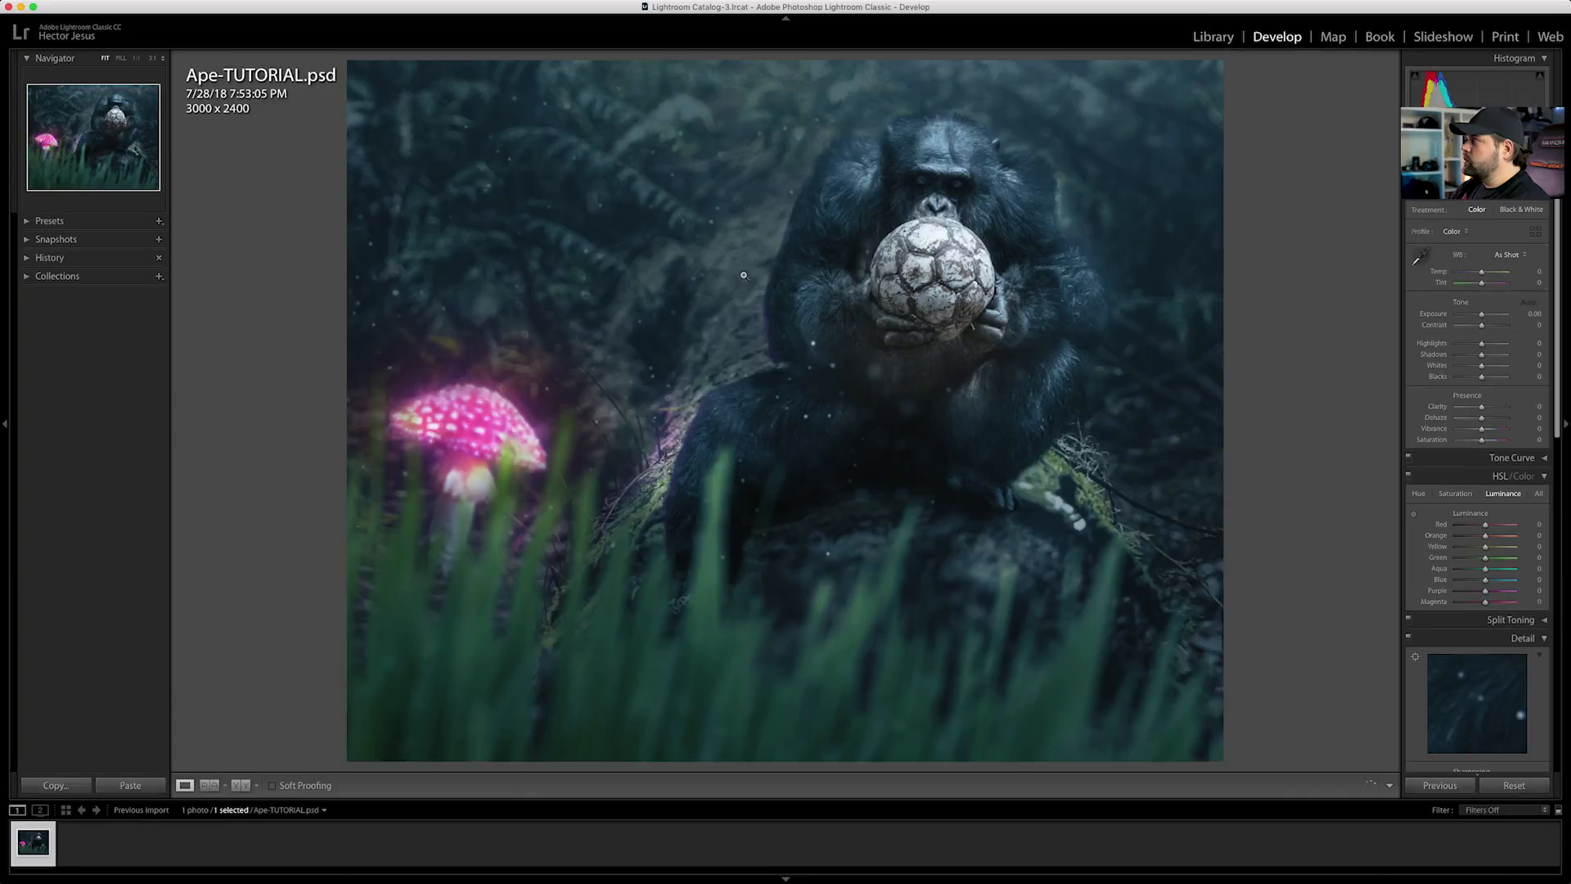
right_click(27, 848)
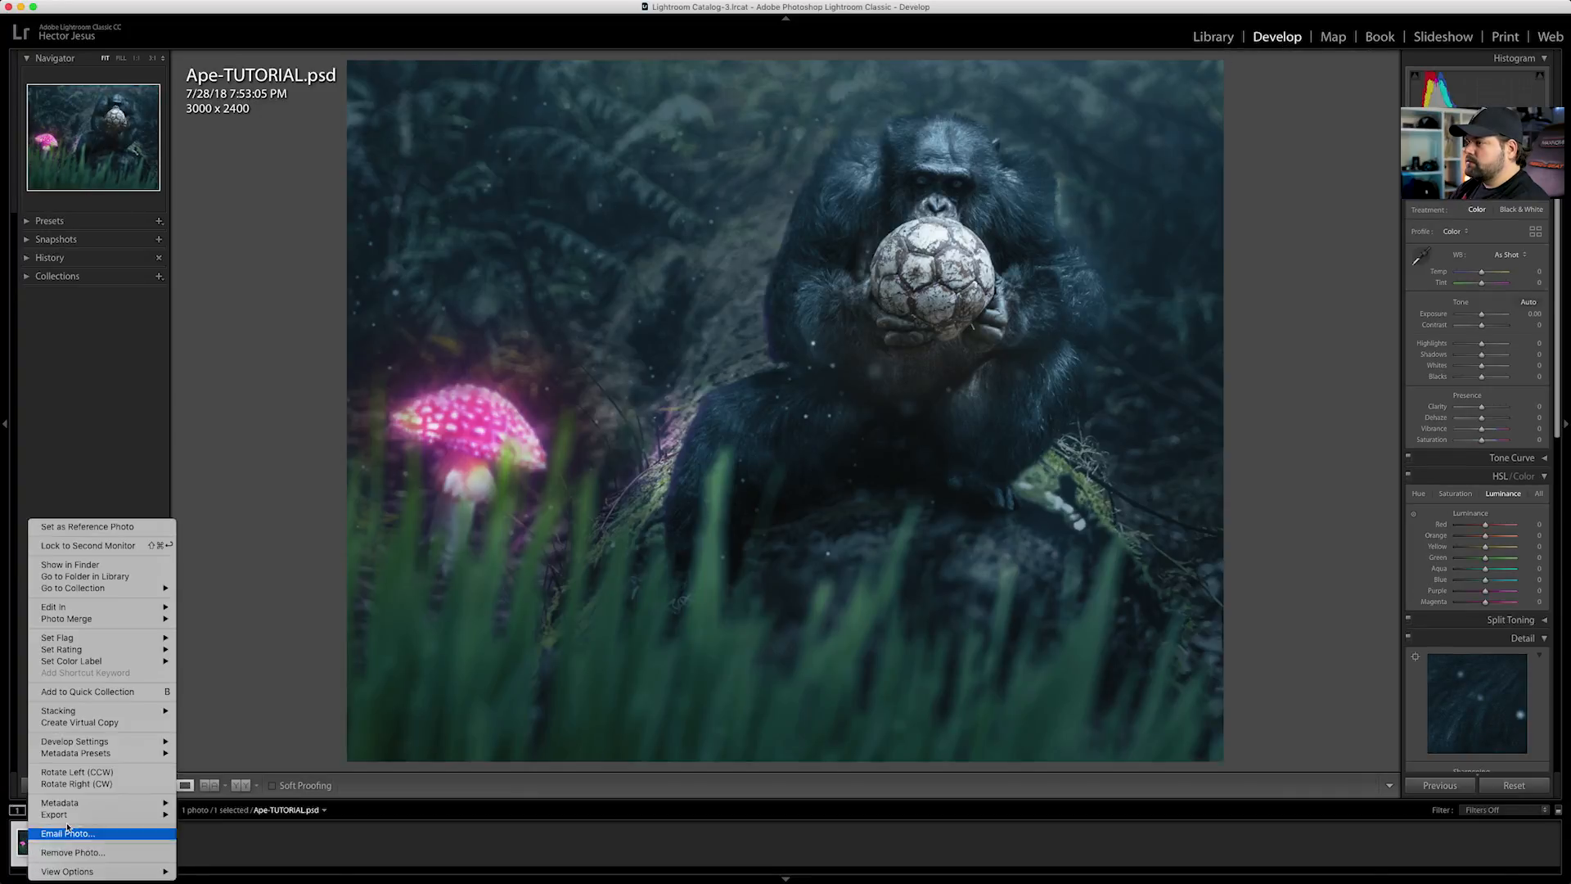
mouse_move(84, 742)
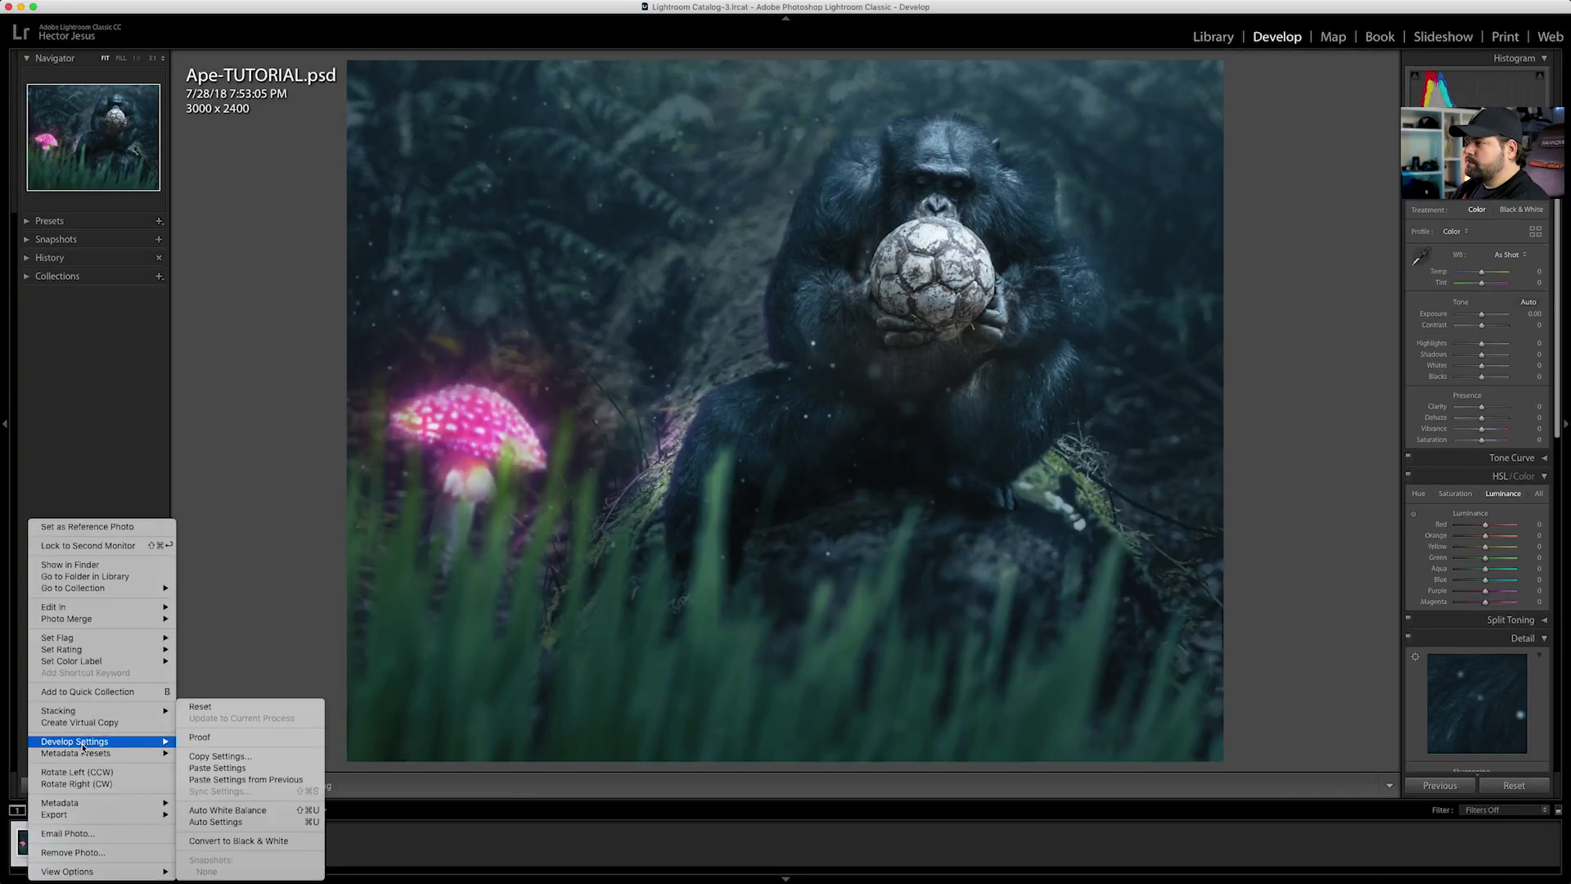
click(237, 769)
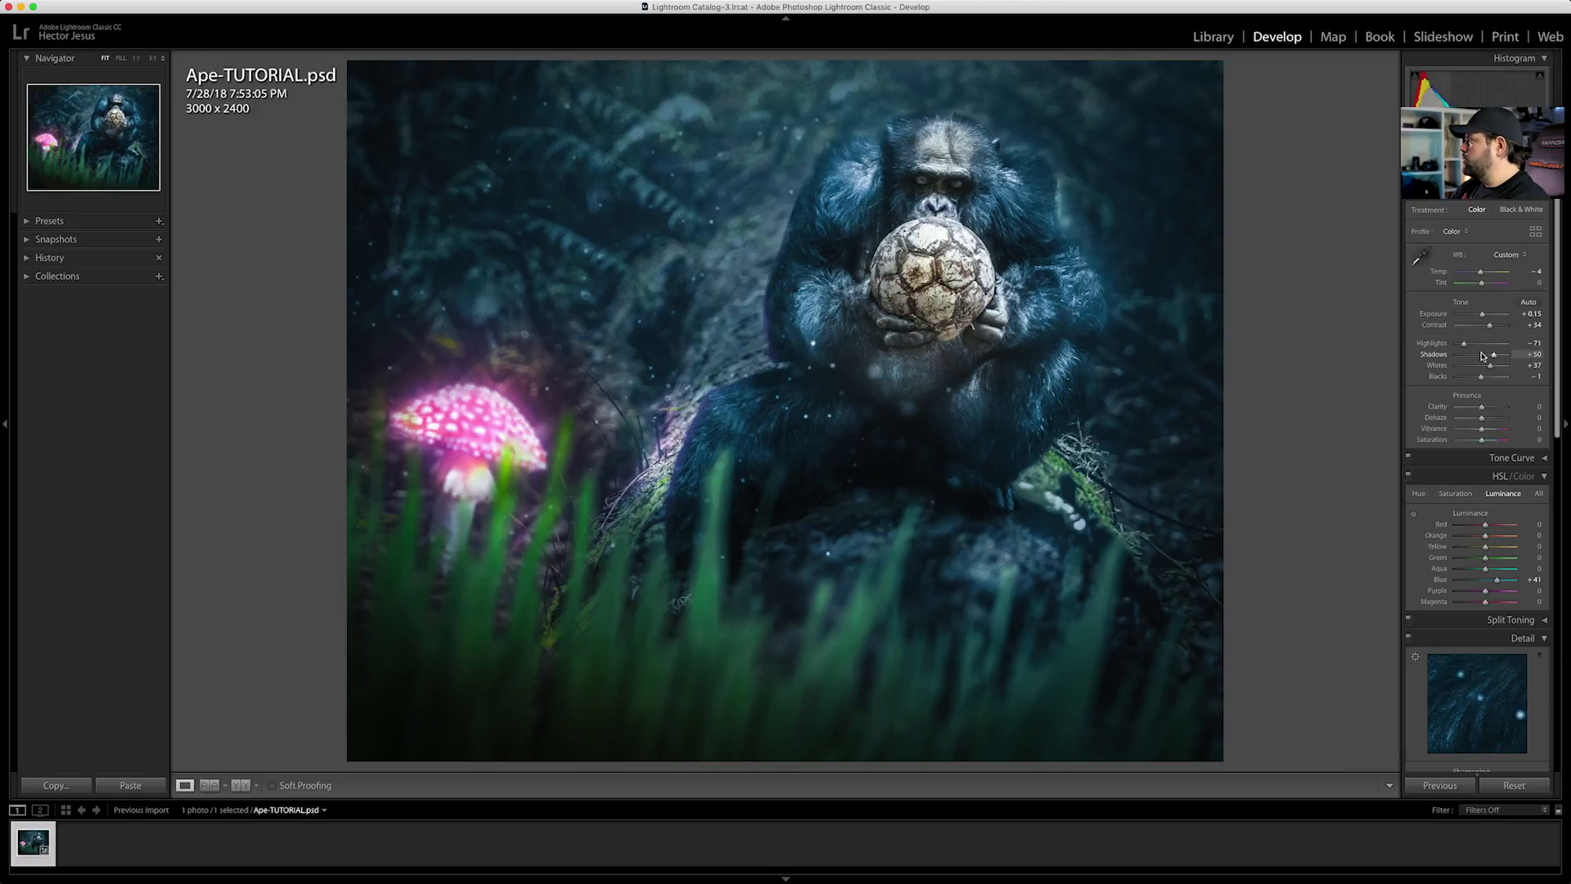
Set the basic tone to Highlights -100, Whites +6 and Exposure +0.50
drag(1464, 346, 1458, 347)
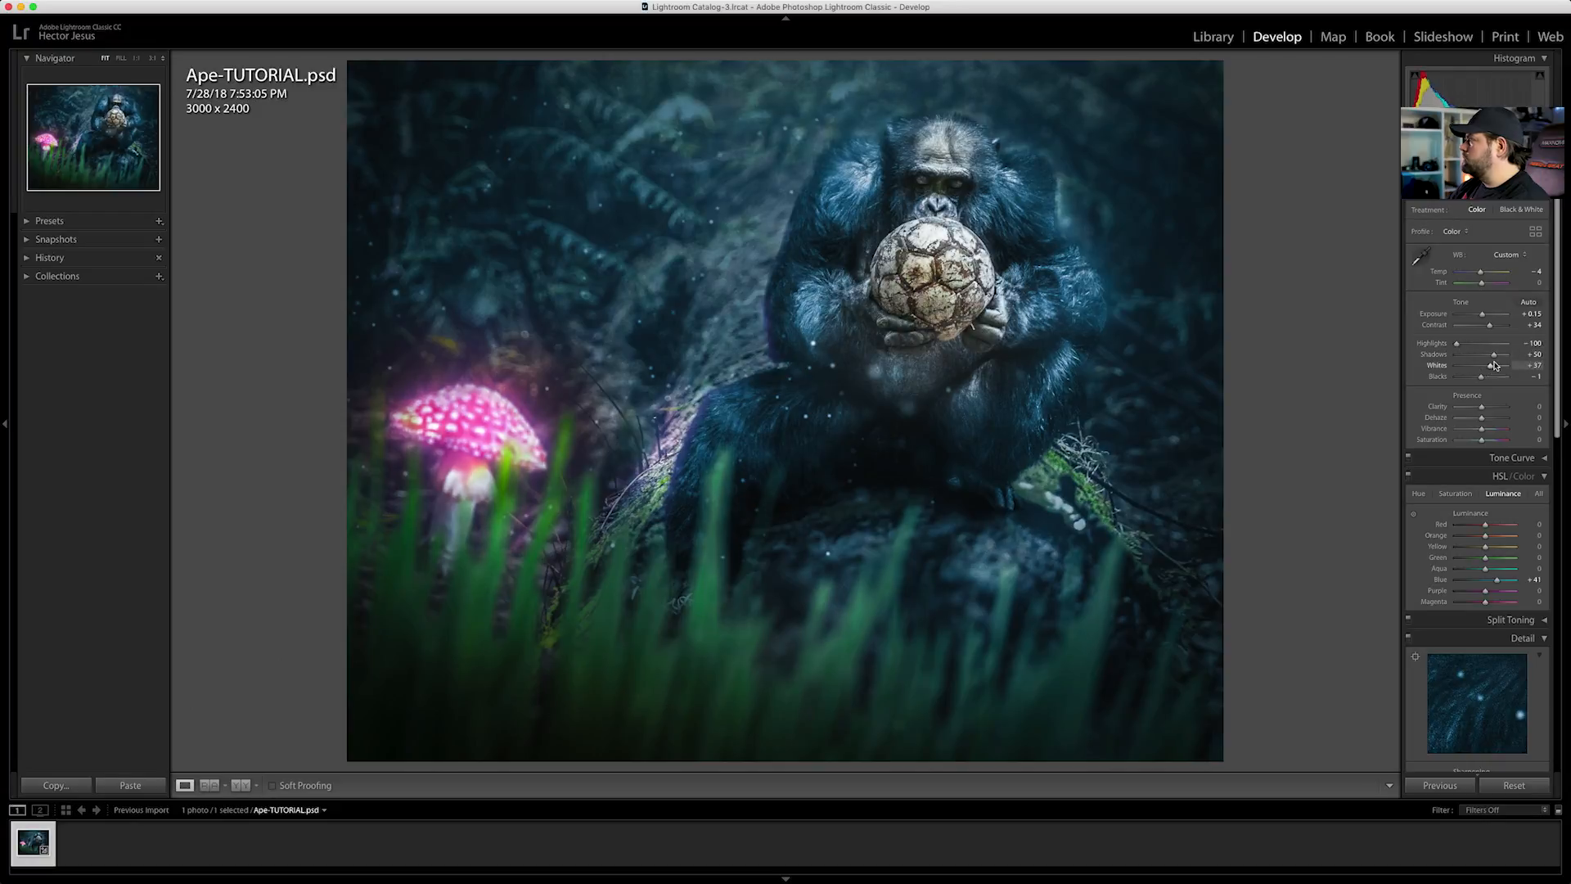
drag(1491, 369, 1488, 369)
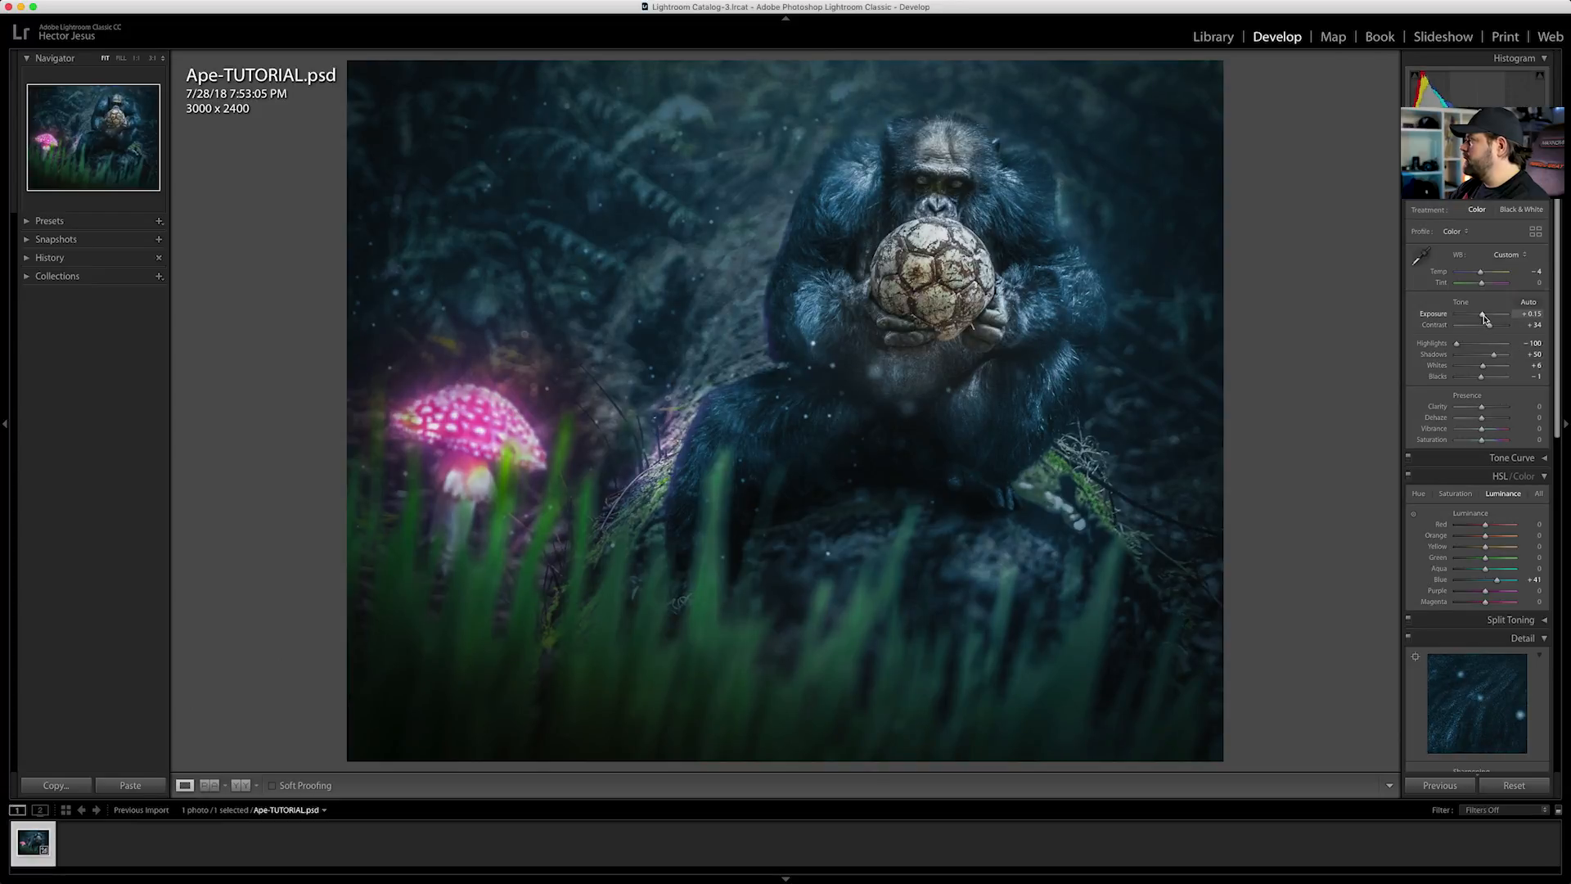
drag(1486, 318, 1487, 319)
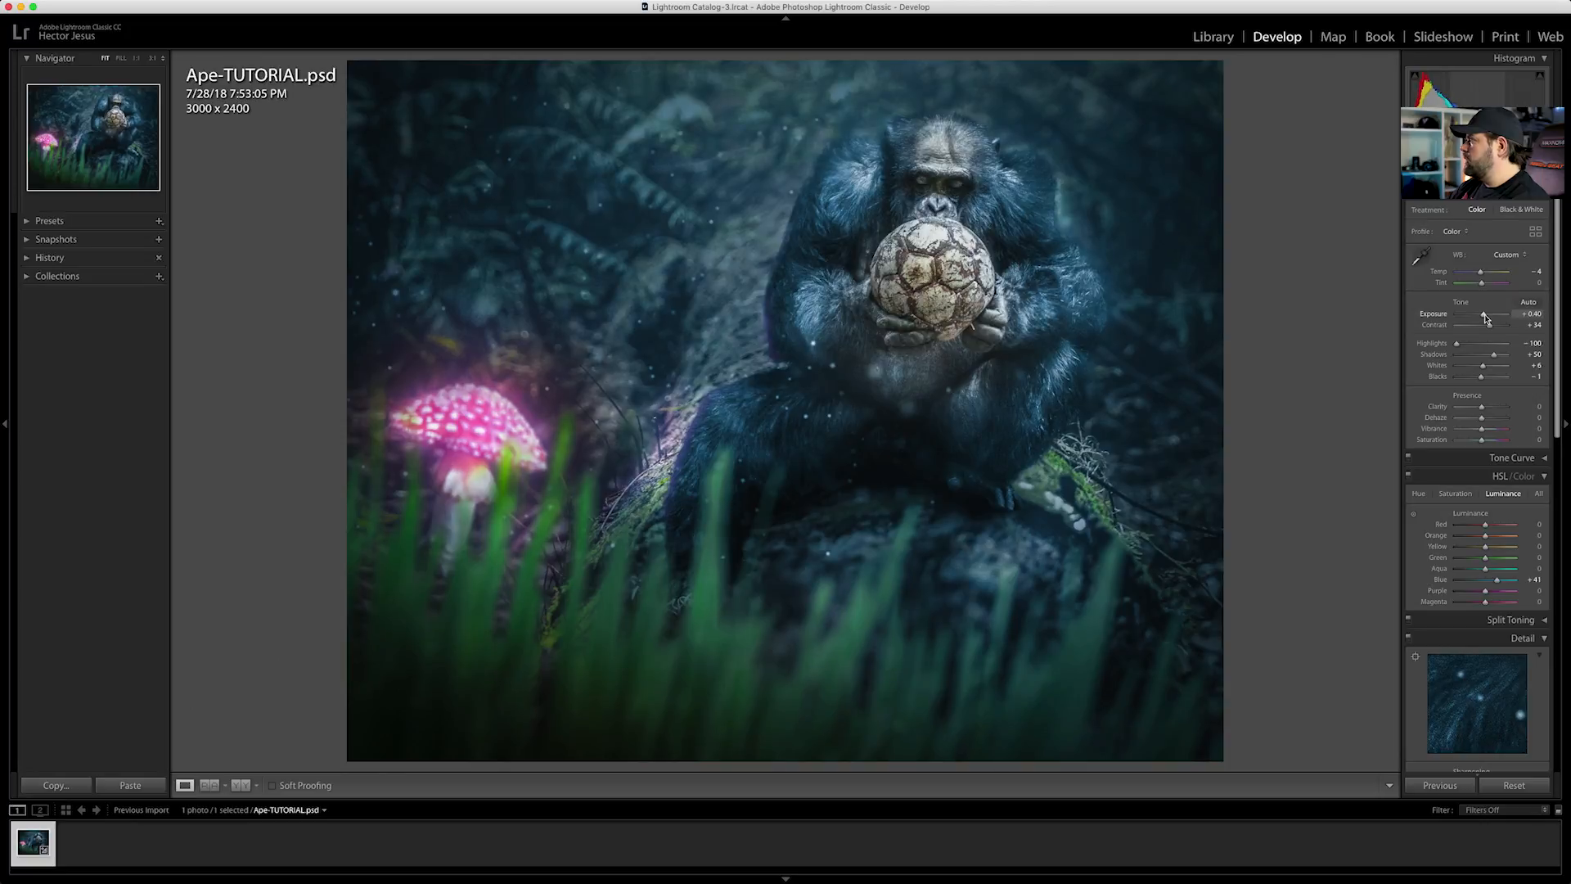
drag(1486, 319, 1487, 319)
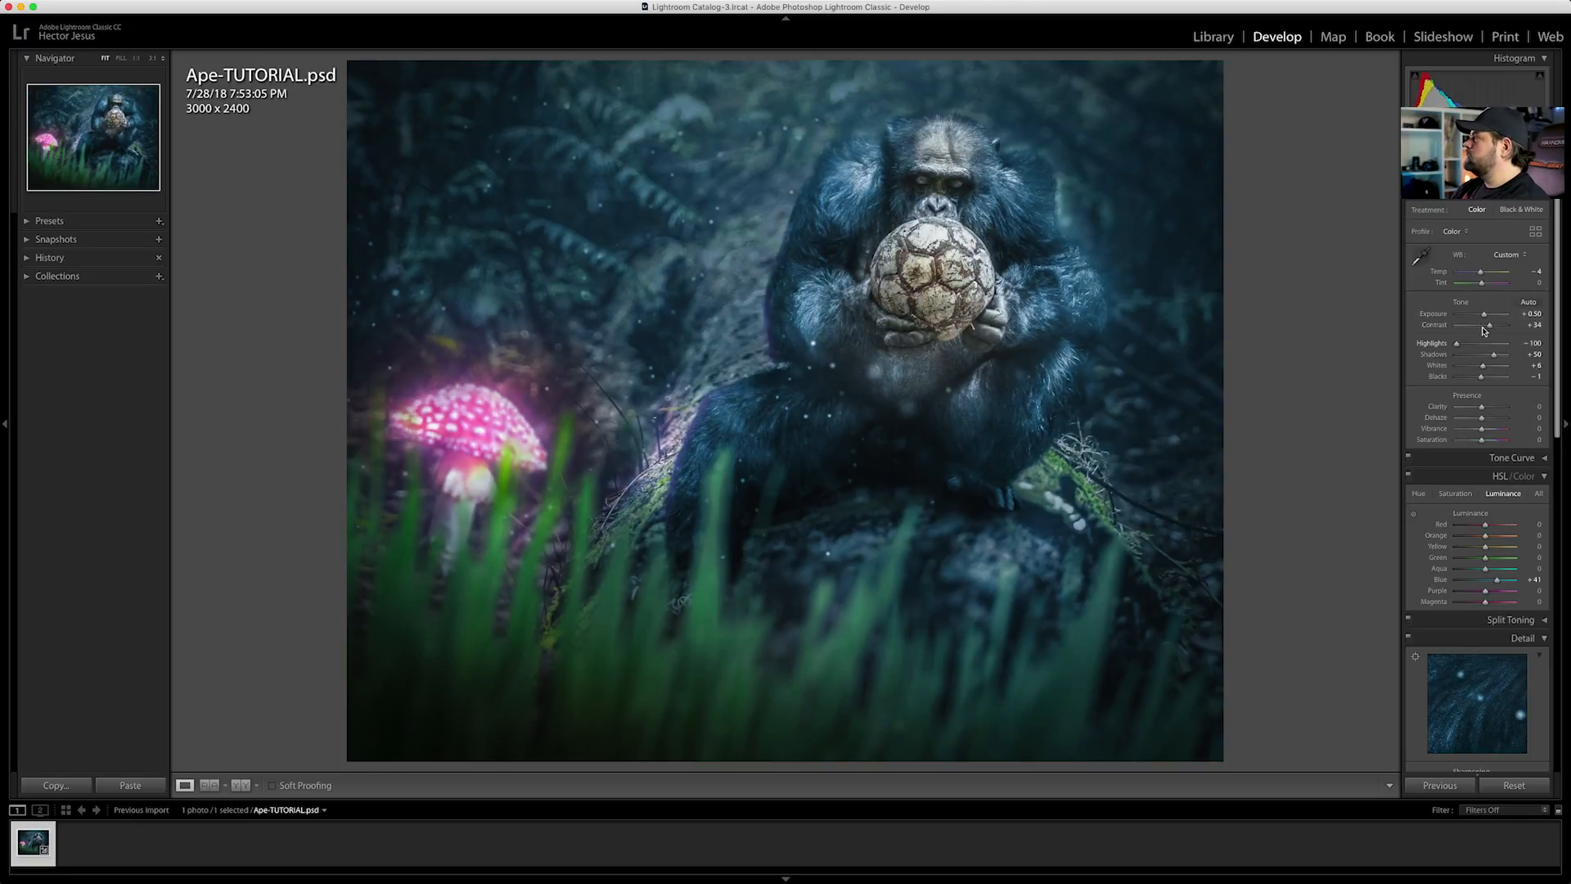
Try shifting the white balance temperature and tint, and undo the tint changes
drag(1482, 272, 1480, 274)
key(super+z)
key(super+z)
key(super+z)
key(super+z)
key(super+z)
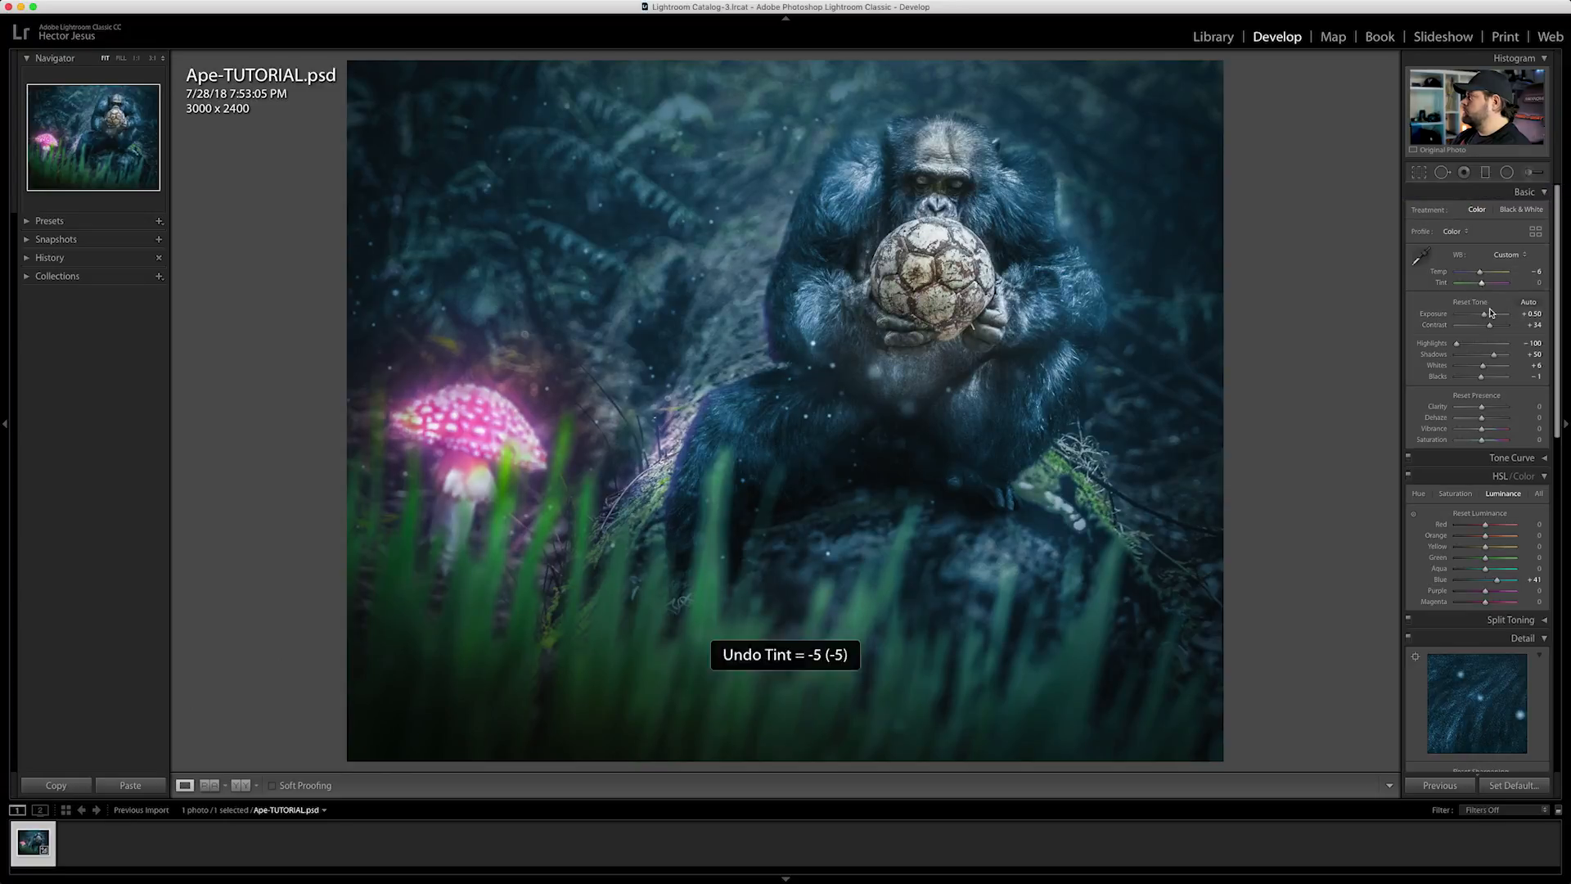
Darken the top edge, the upper-right corner and the foreground grass with angled graduated filters using a negative exposure
click(1485, 173)
mouse_move(402, 56)
mouse_down()
mouse_move(445, 252)
mouse_move(431, 186)
mouse_up()
key(super+z)
drag(674, 77, 707, 236)
mouse_move(1233, 65)
mouse_down()
mouse_move(1107, 243)
mouse_move(1117, 226)
mouse_up()
drag(1175, 146, 1137, 165)
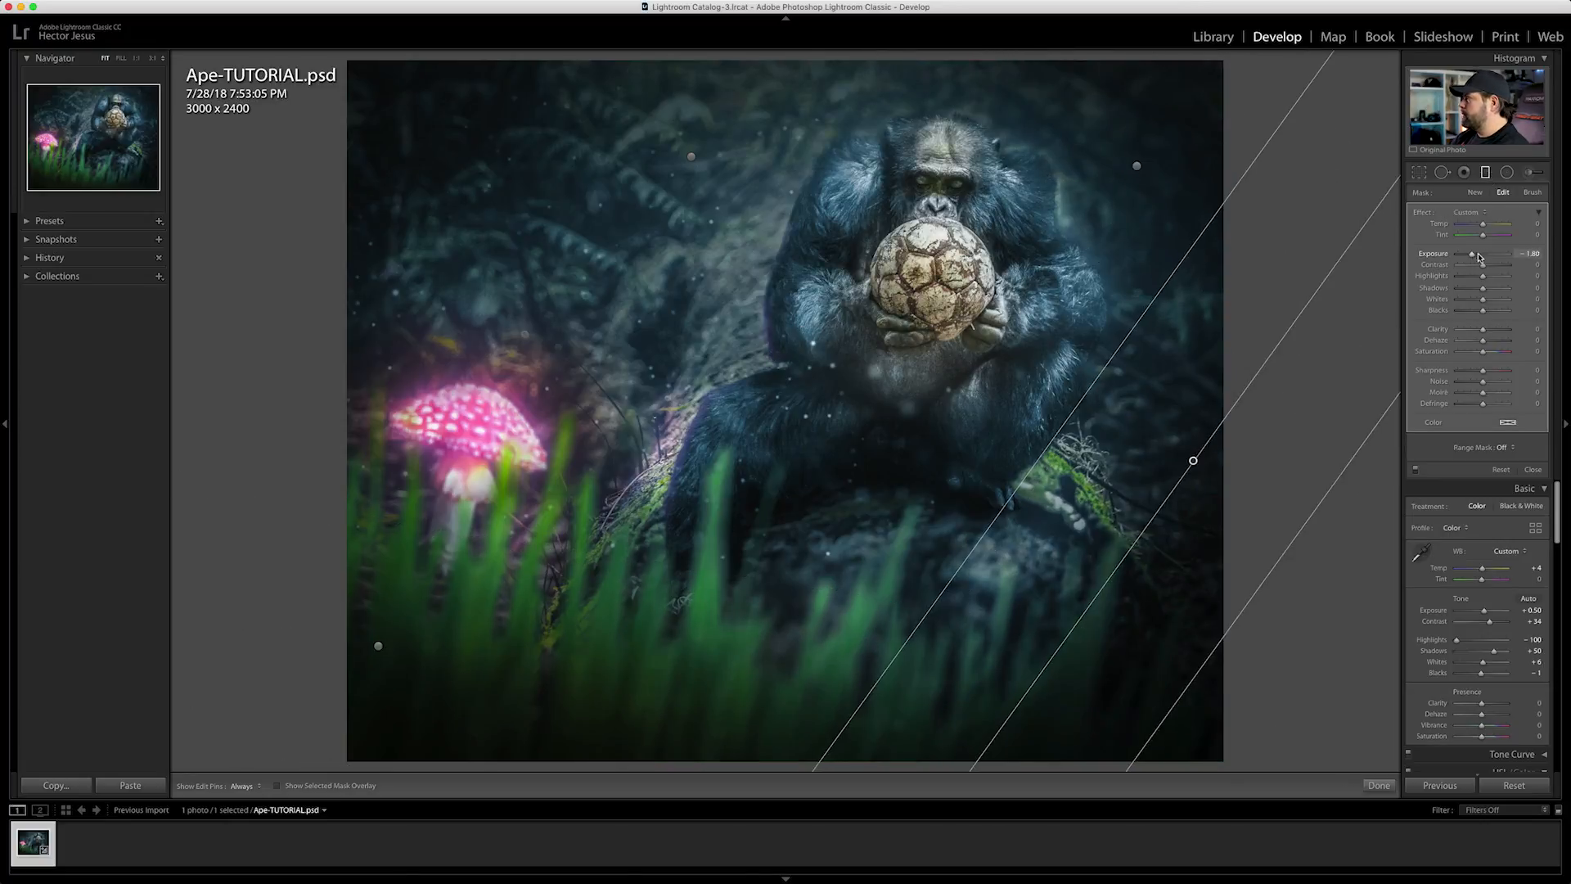
click(1485, 172)
Add an inverted radial filter with feather 100 over the chimp's lower body and lower its exposure
click(1506, 172)
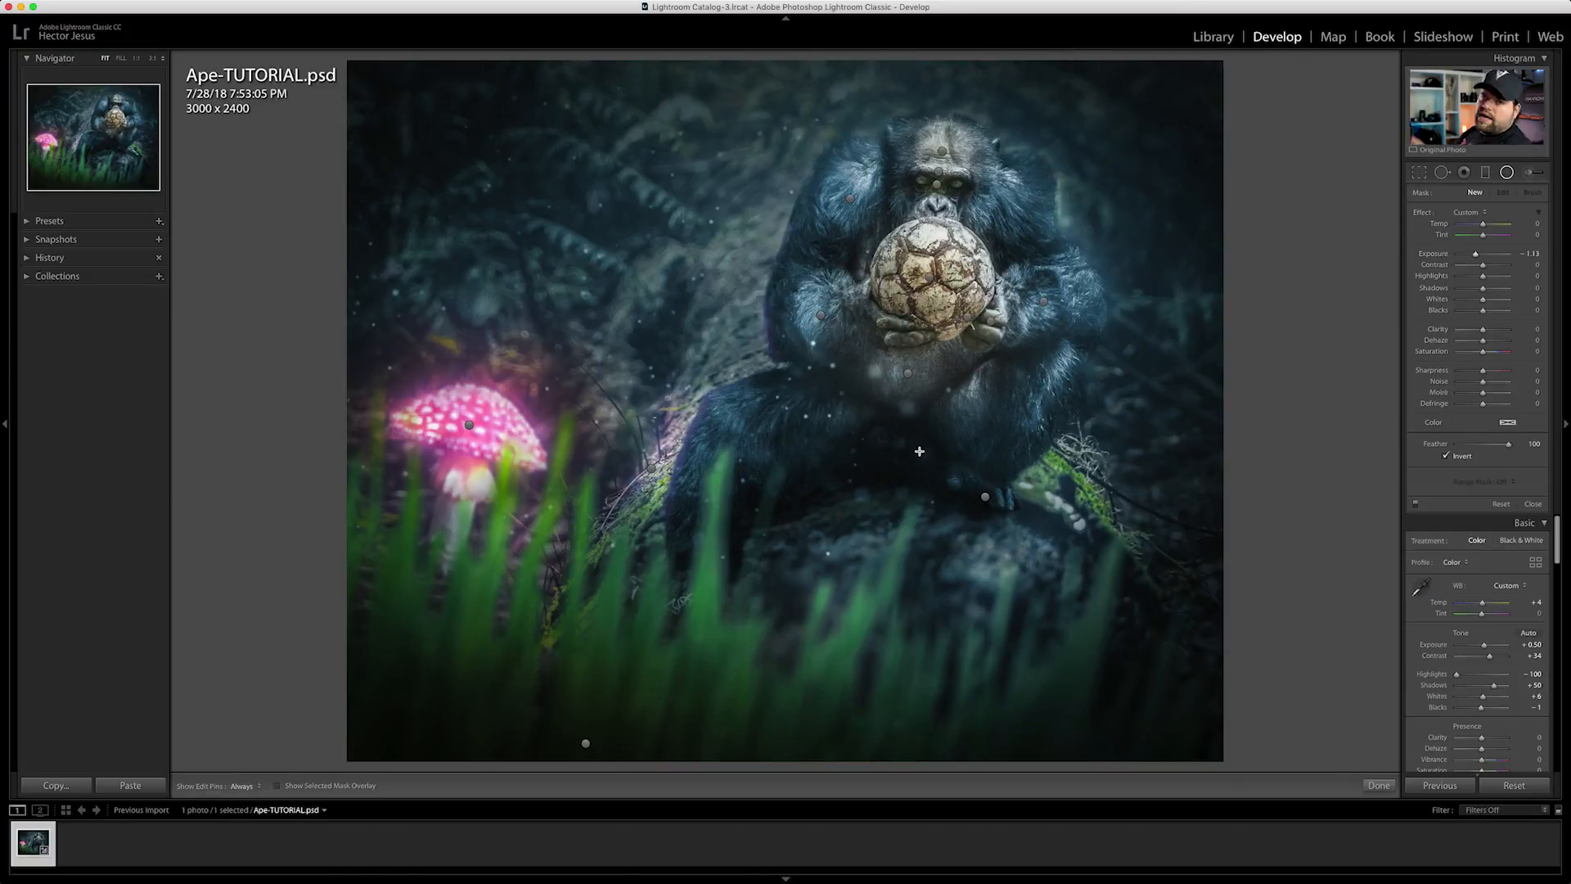
click(859, 412)
drag(859, 412, 878, 425)
drag(1102, 425, 1150, 426)
drag(878, 255, 878, 289)
drag(878, 425, 891, 450)
drag(1475, 254, 1473, 257)
Reshape and reposition the radial filtering around the chimp's lap and legs, and lower its exposure slightly further
drag(620, 450, 581, 450)
drag(1214, 420, 1201, 362)
drag(891, 450, 859, 487)
drag(555, 549, 526, 554)
drag(832, 354, 829, 334)
drag(859, 487, 877, 465)
drag(1473, 256, 1471, 258)
click(1506, 172)
Compare with the original, set the overall contrast to +45 and lighten the post-crop vignette
key(backslash)
key(backslash)
scroll(1472, 466, down, 5)
scroll(1473, 466, up, 5)
drag(1490, 328, 1491, 328)
scroll(1483, 491, down, 10)
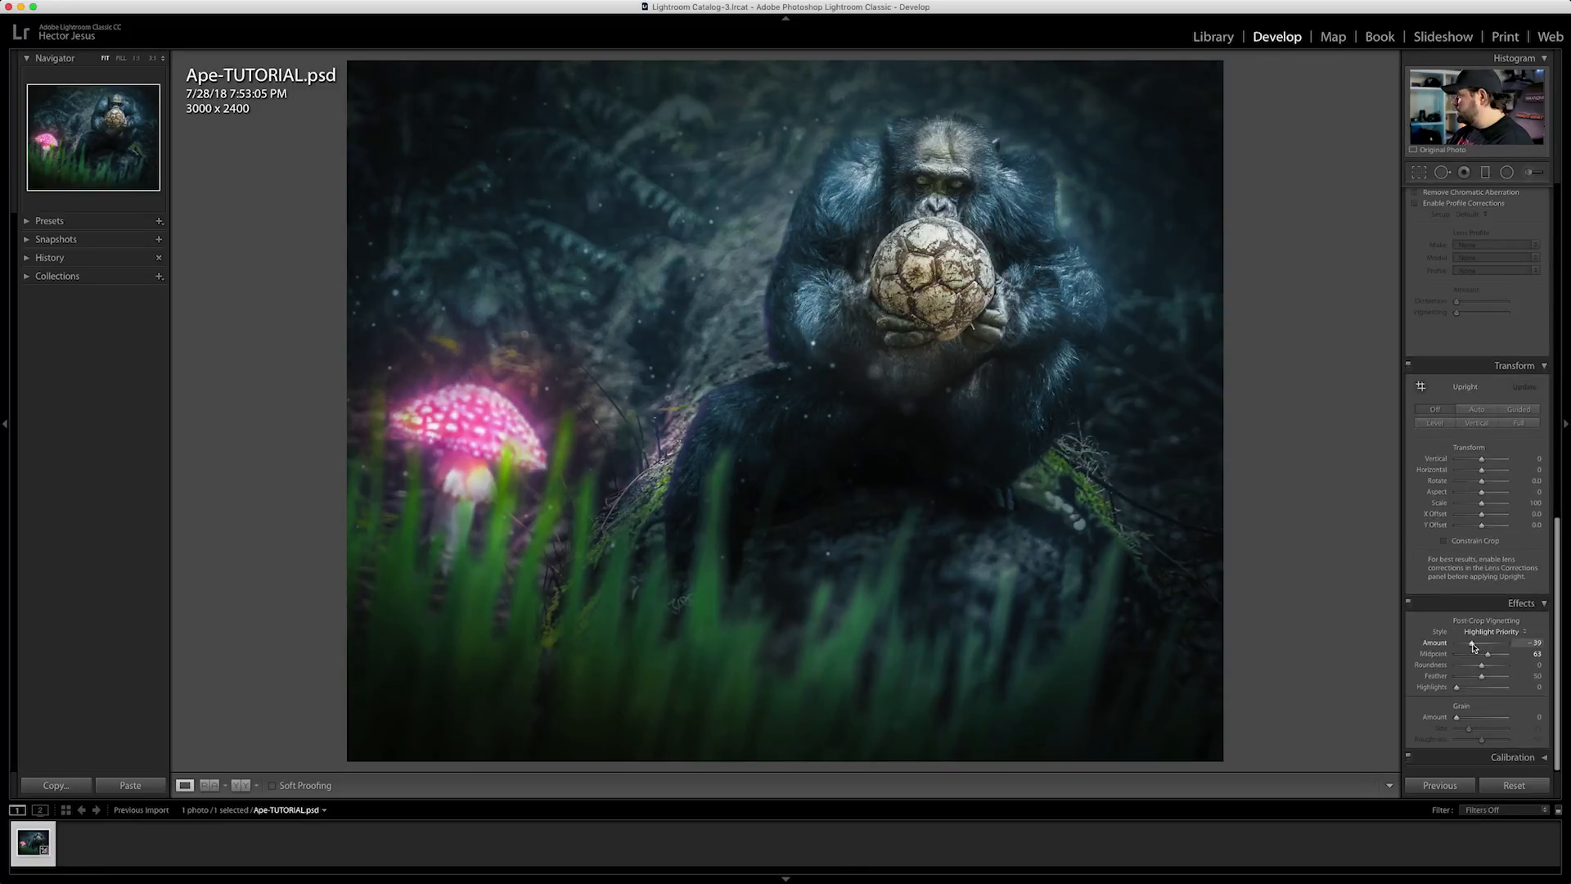
drag(1475, 643, 1477, 644)
scroll(1479, 524, up, 10)
drag(1492, 328, 1490, 329)
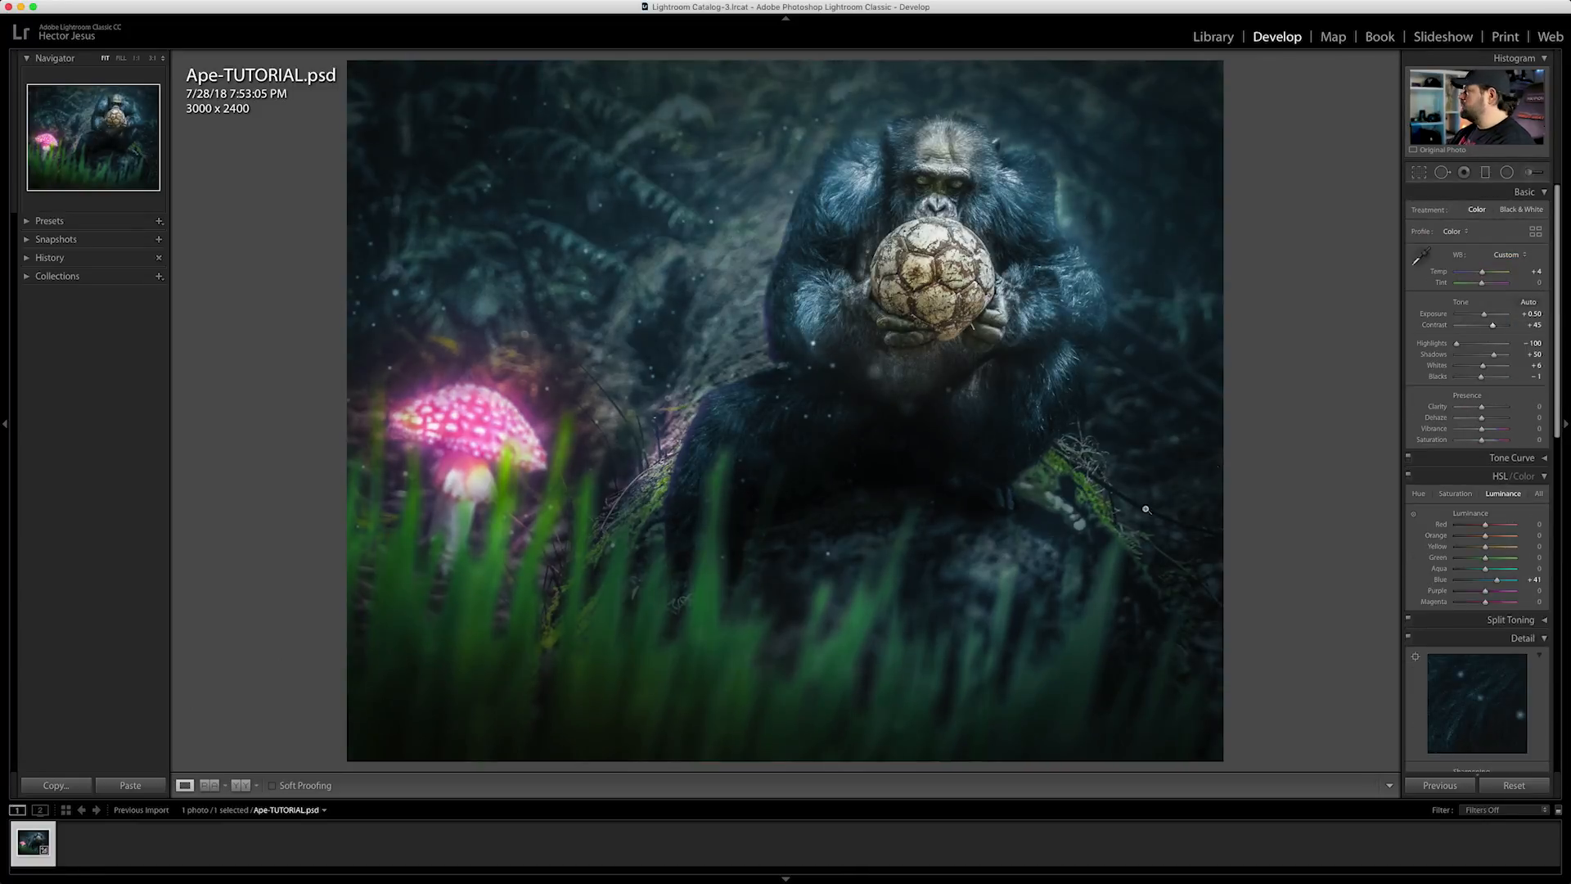
Start an adjustment brush mask at the chimp's shoulder beside the head with exposure -2.39 and contrast 51
click(1507, 172)
key(k)
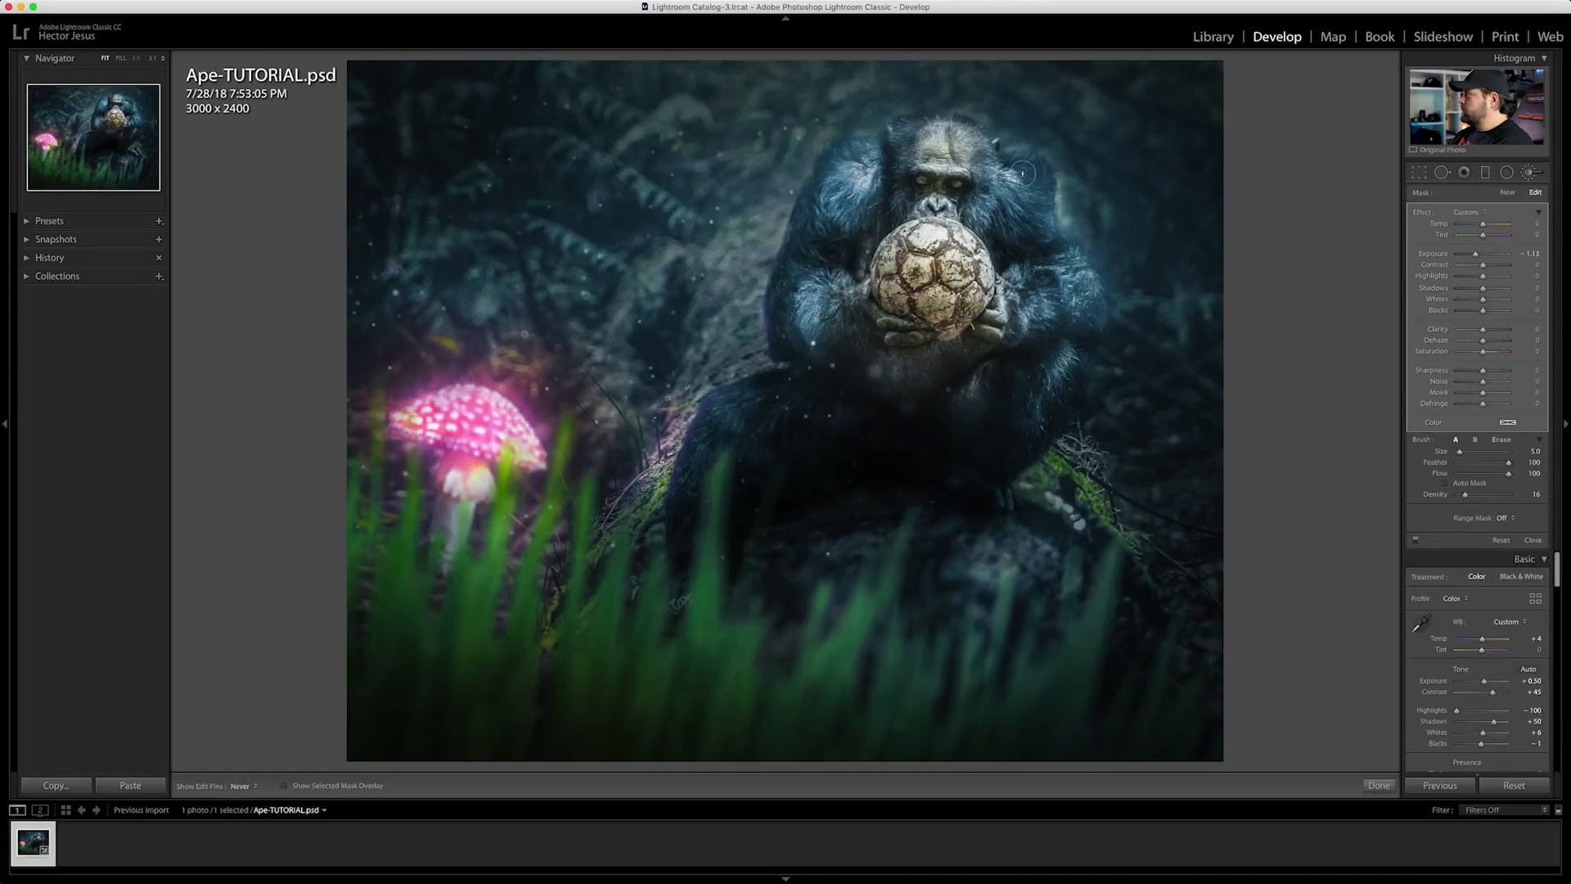
key(h)
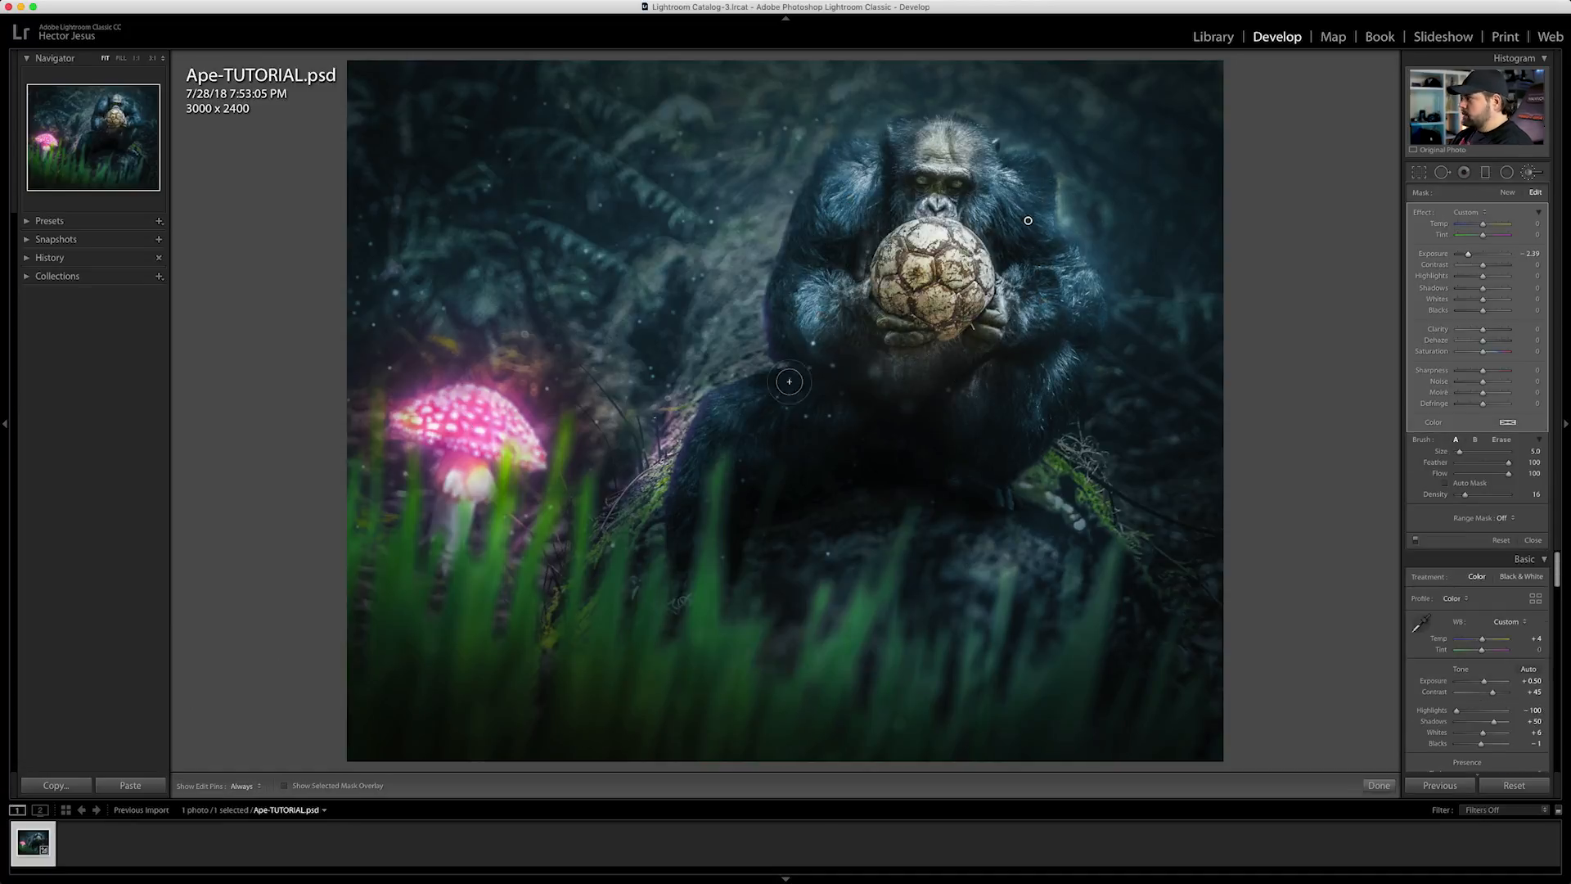
key(h)
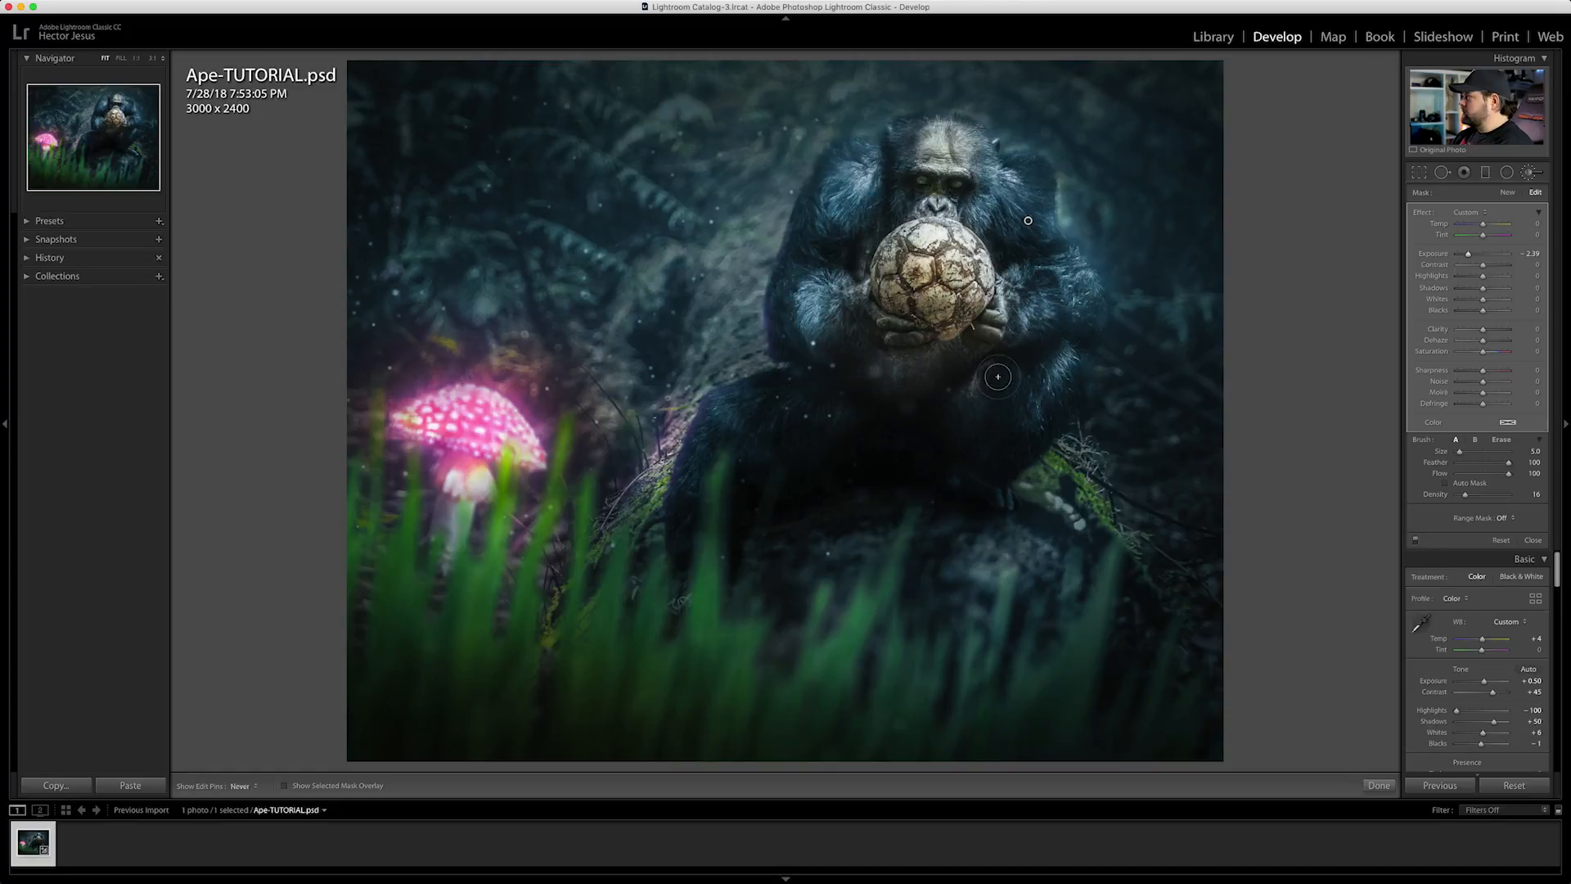
drag(1504, 268, 1496, 266)
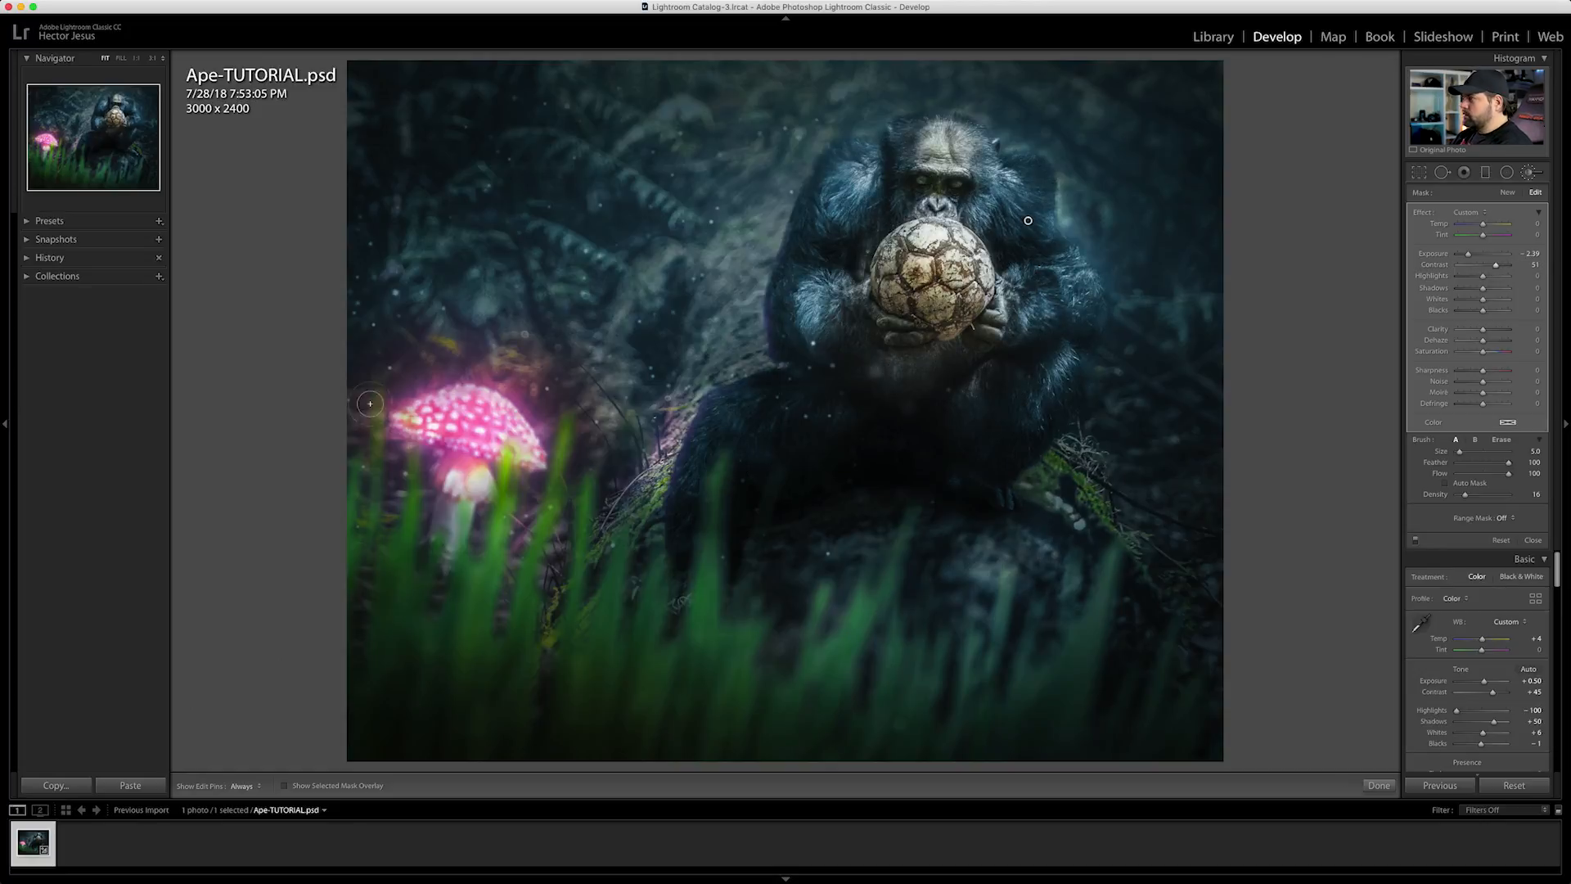
Paint the darkening brush over the chimp's leg area and the background foliage on both sides, enlarging the brush to 21
drag(669, 485, 638, 544)
scroll(493, 147, up, 8)
drag(494, 147, 496, 282)
drag(982, 106, 1170, 302)
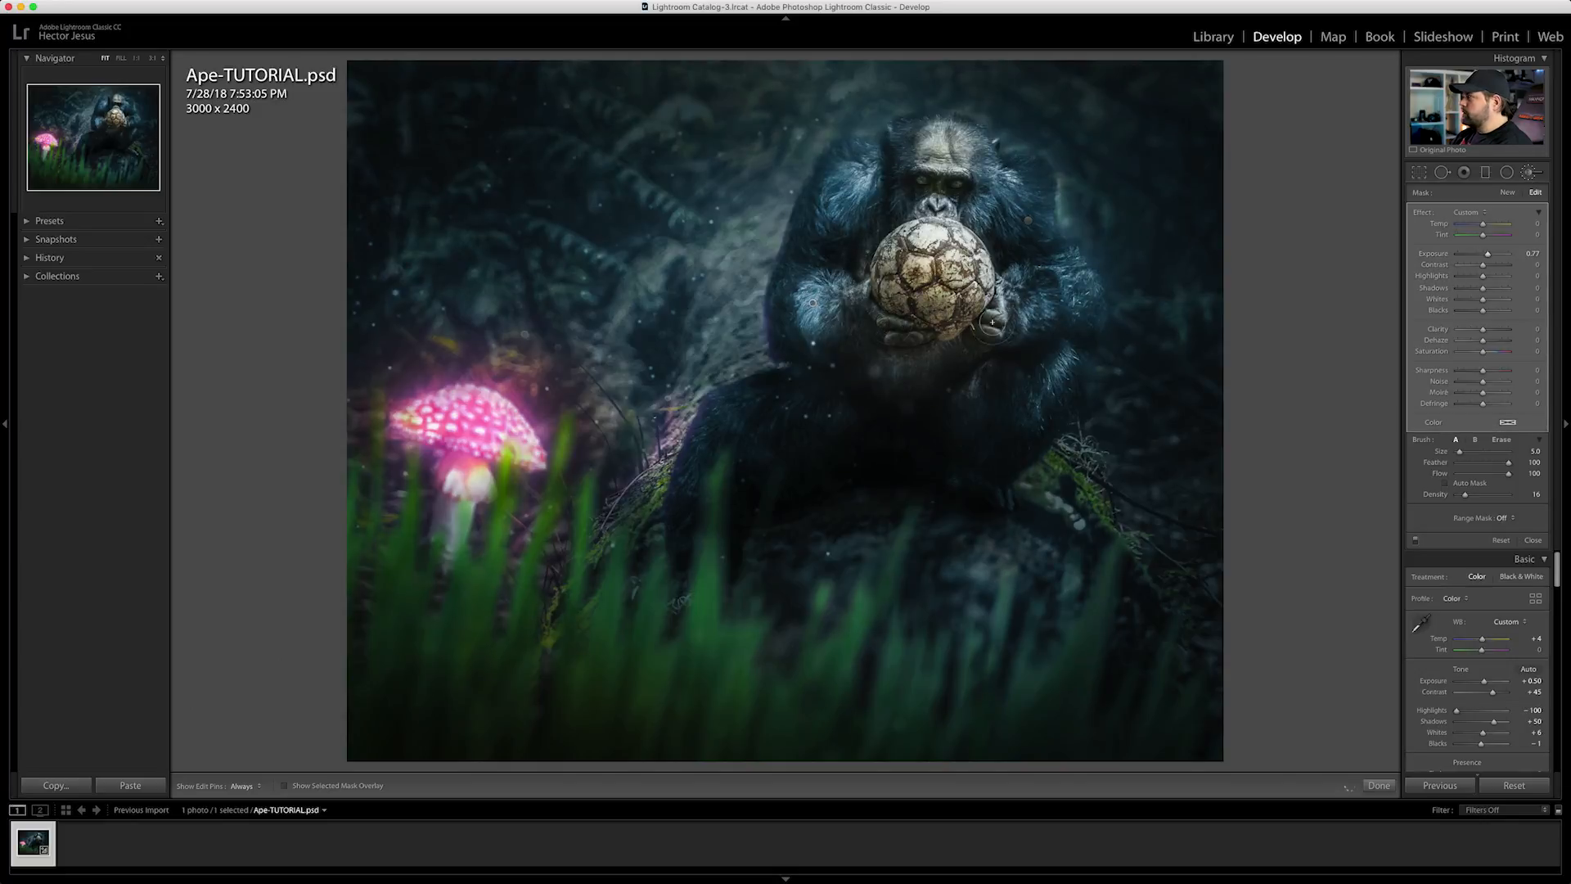
Brush a separate brightening adjustment over the highlights on the chimp's arms and set its exposure to 1.41
drag(993, 324, 1048, 308)
key(h)
drag(1487, 254, 1492, 256)
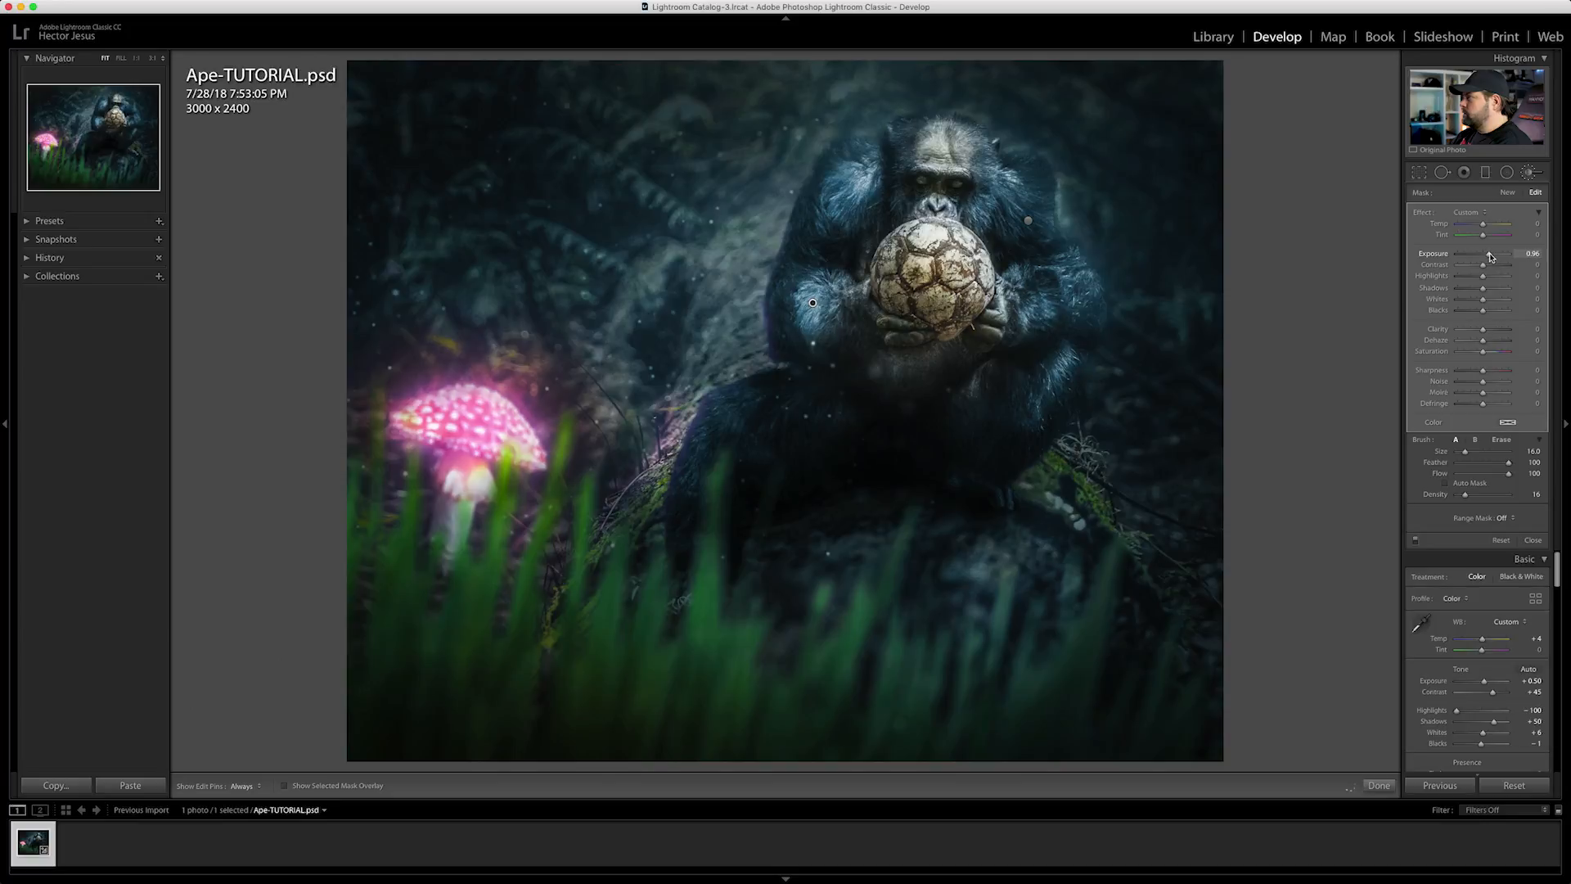
Compare the graded photo with its before version several times
key(backslash)
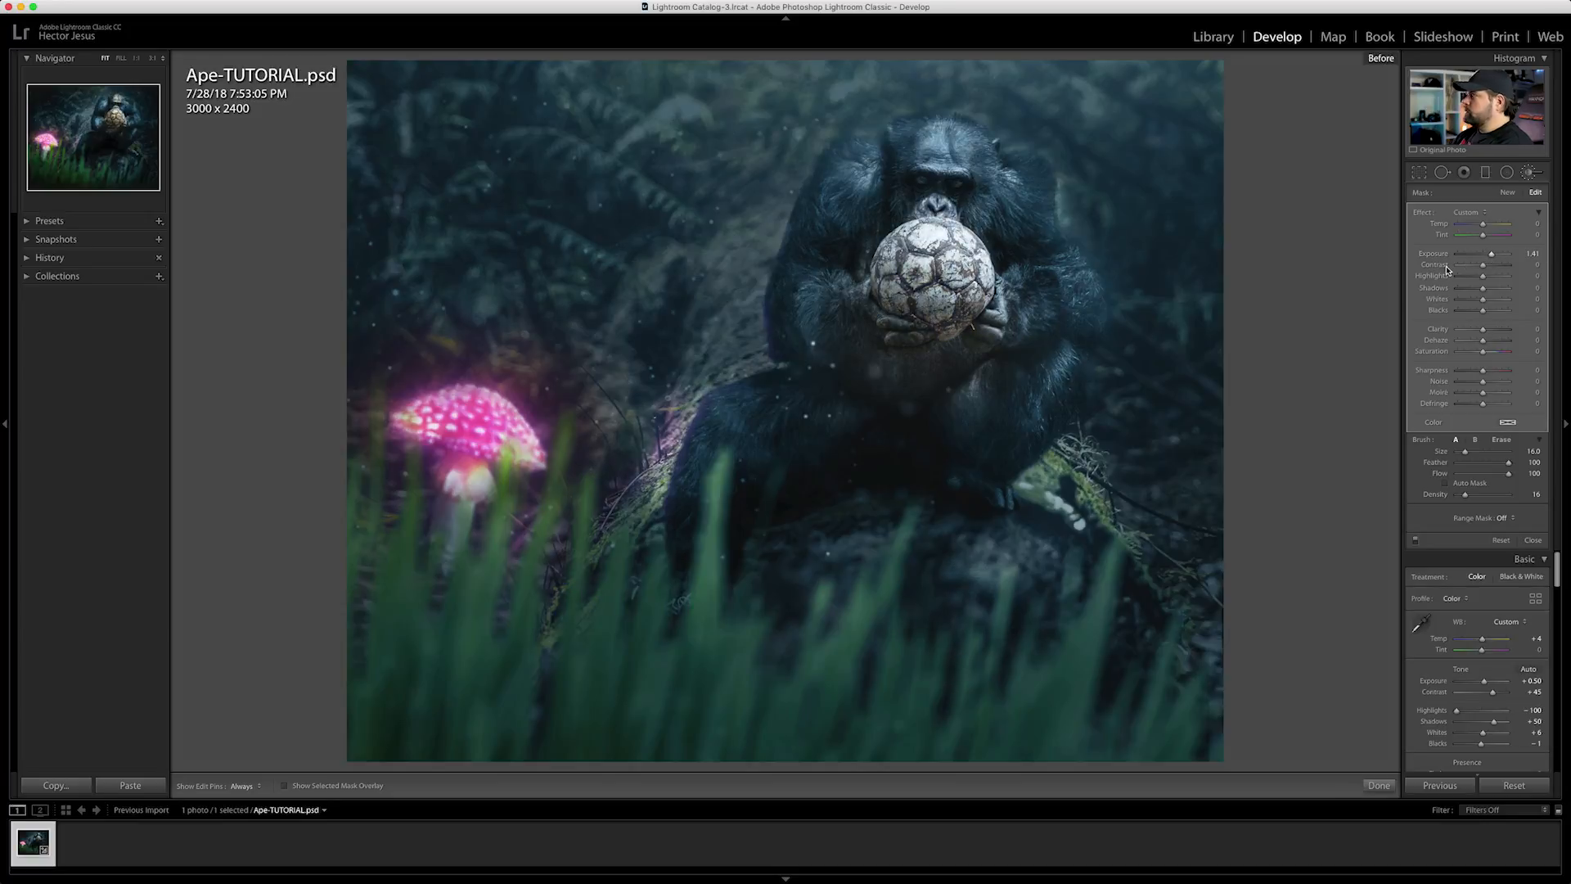
key(backslash)
key(backslash)
key(backslash)
key(backslash)
key(backslash)
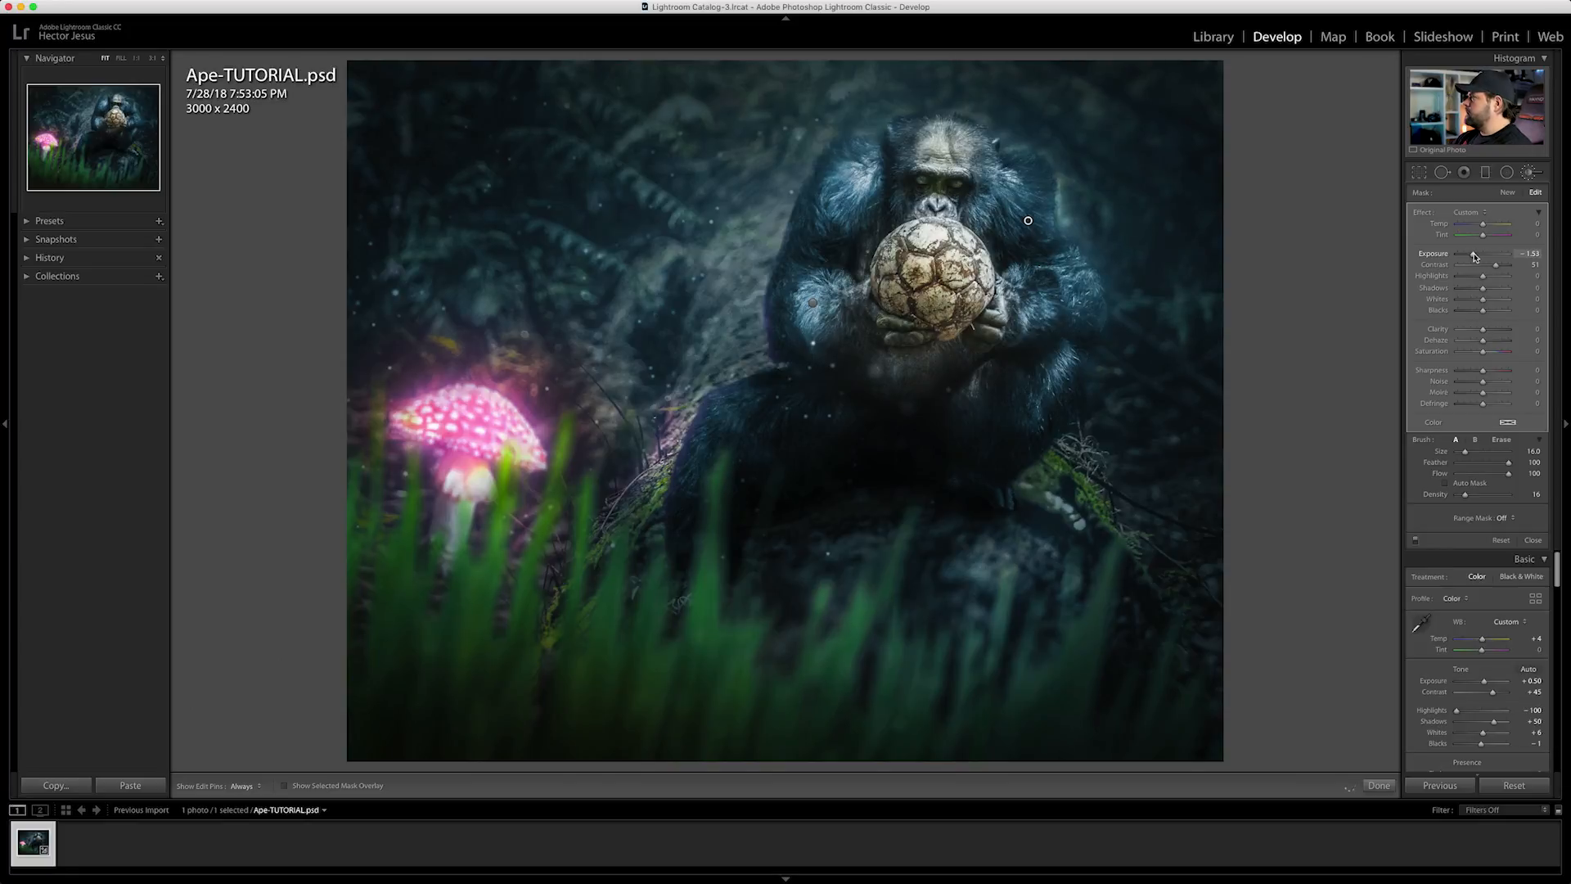
Start a new adjustment with a smaller brush, paint the fur below the chimp's forearm and set the exposure to -2.23
key(Return)
key(bracketleft)
key(bracketleft)
key(bracketleft)
key(bracketleft)
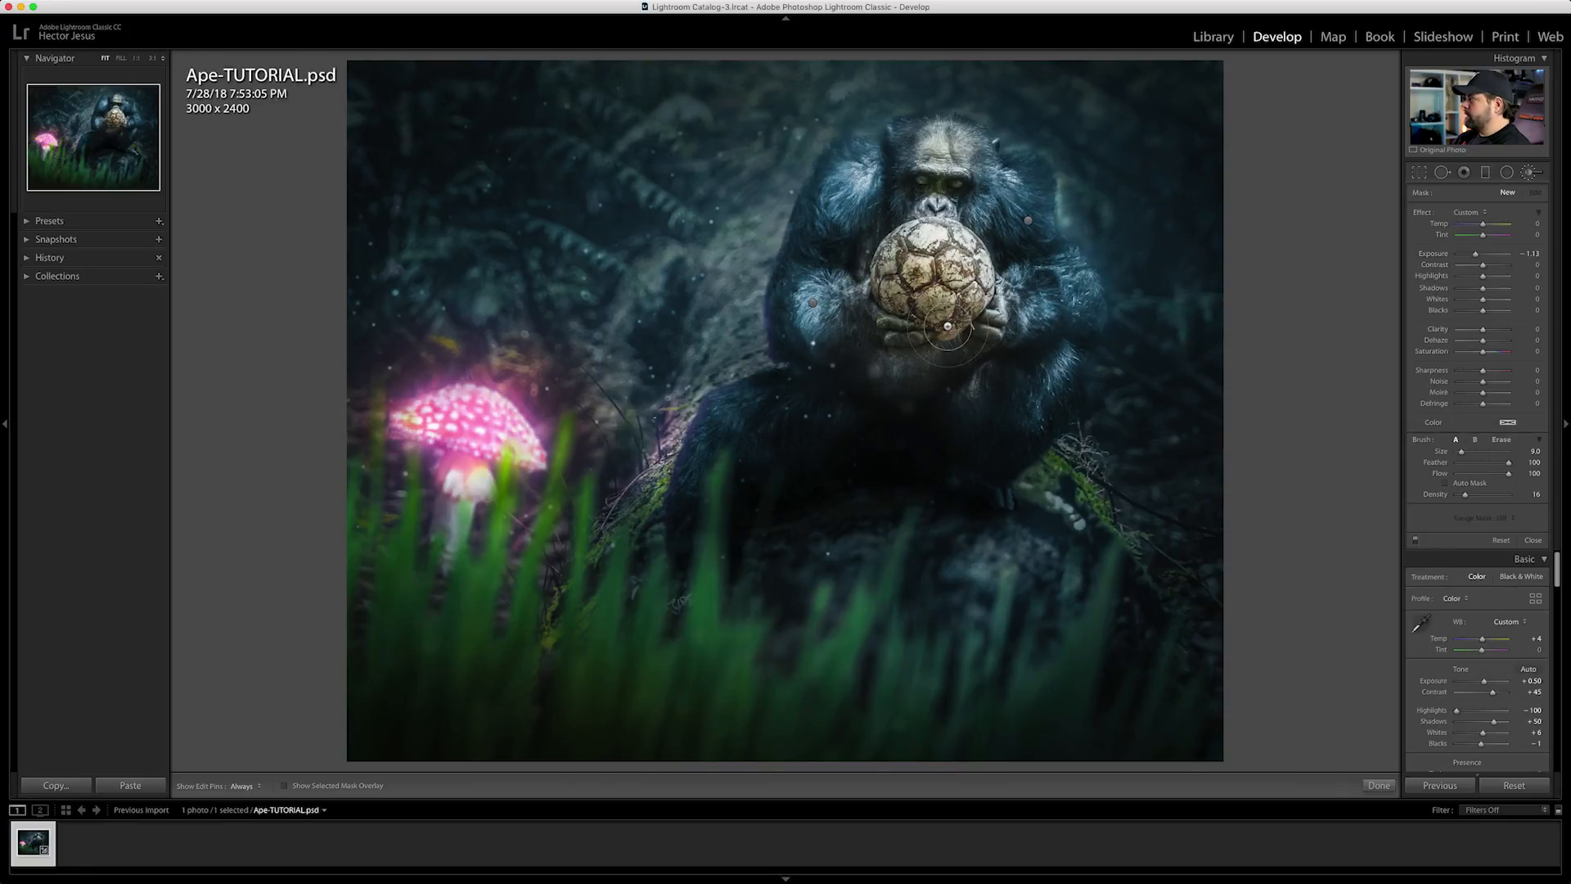
key(bracketleft)
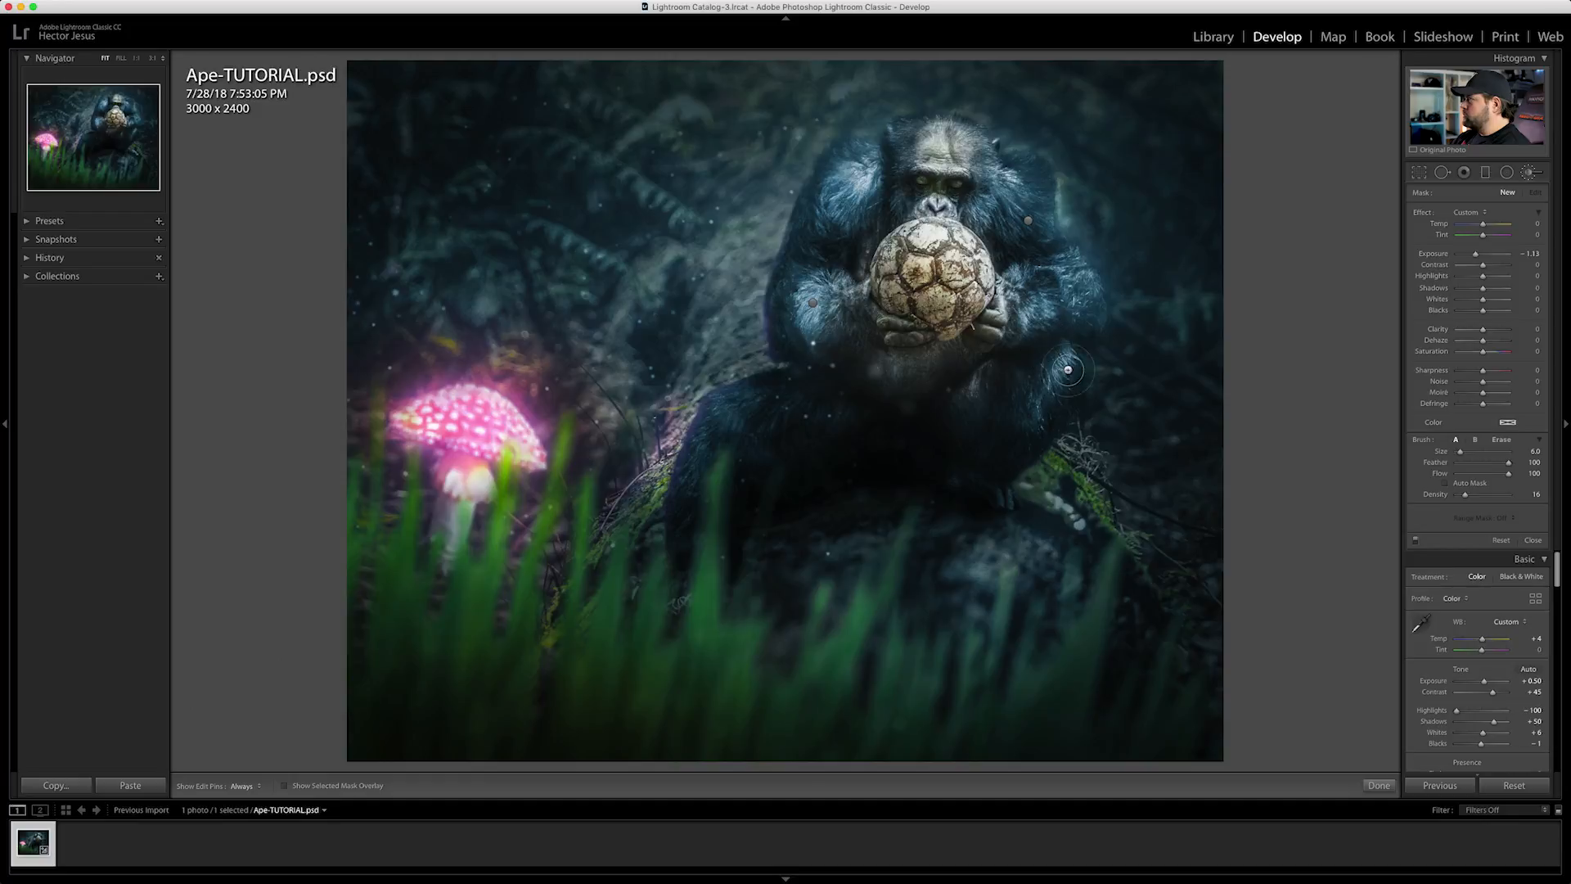
drag(1047, 353, 1028, 383)
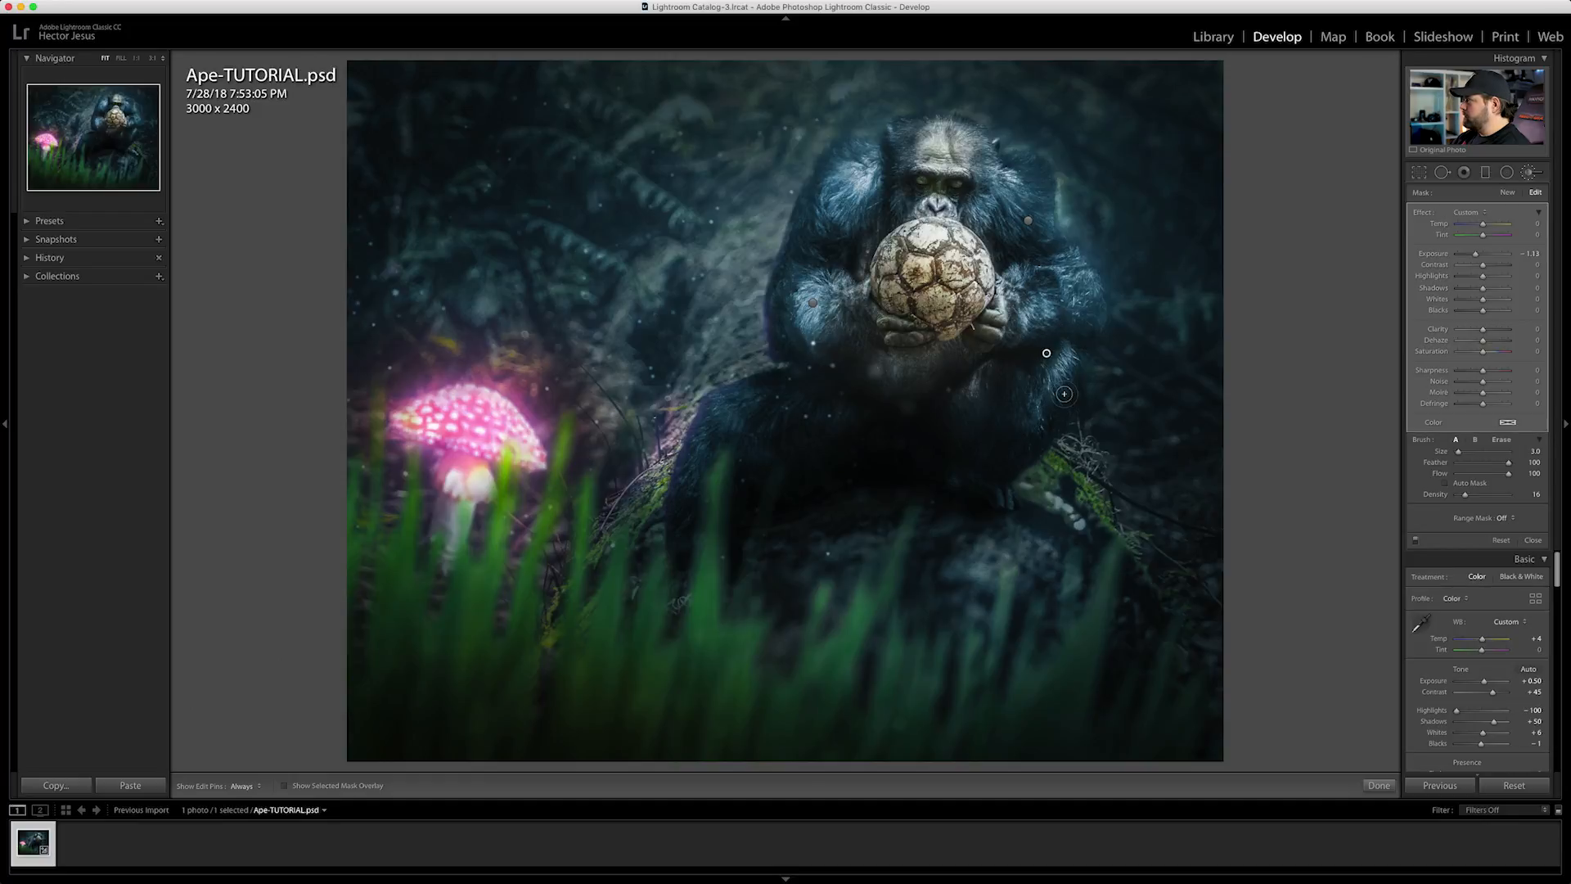
key(h)
key(h)
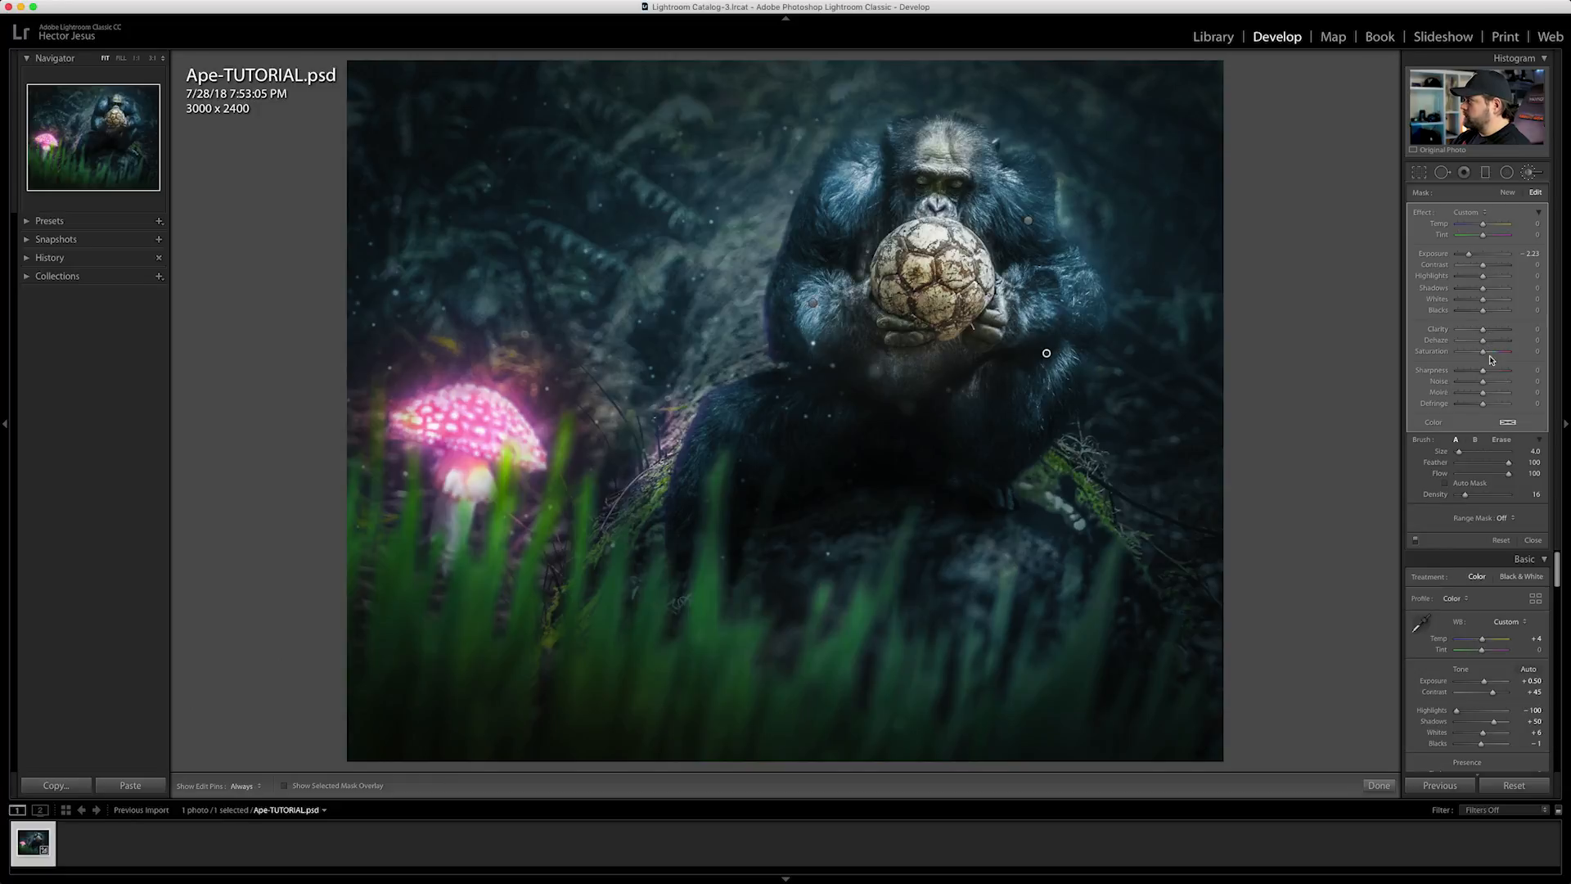
Extend the forearm's darkening brush mask under the chimp's hands and over the thigh, resizing the brush and checking with the pins hidden
key(h)
key(h)
drag(1009, 306, 941, 355)
drag(838, 400, 817, 418)
key(bracketright)
key(bracketright)
key(bracketright)
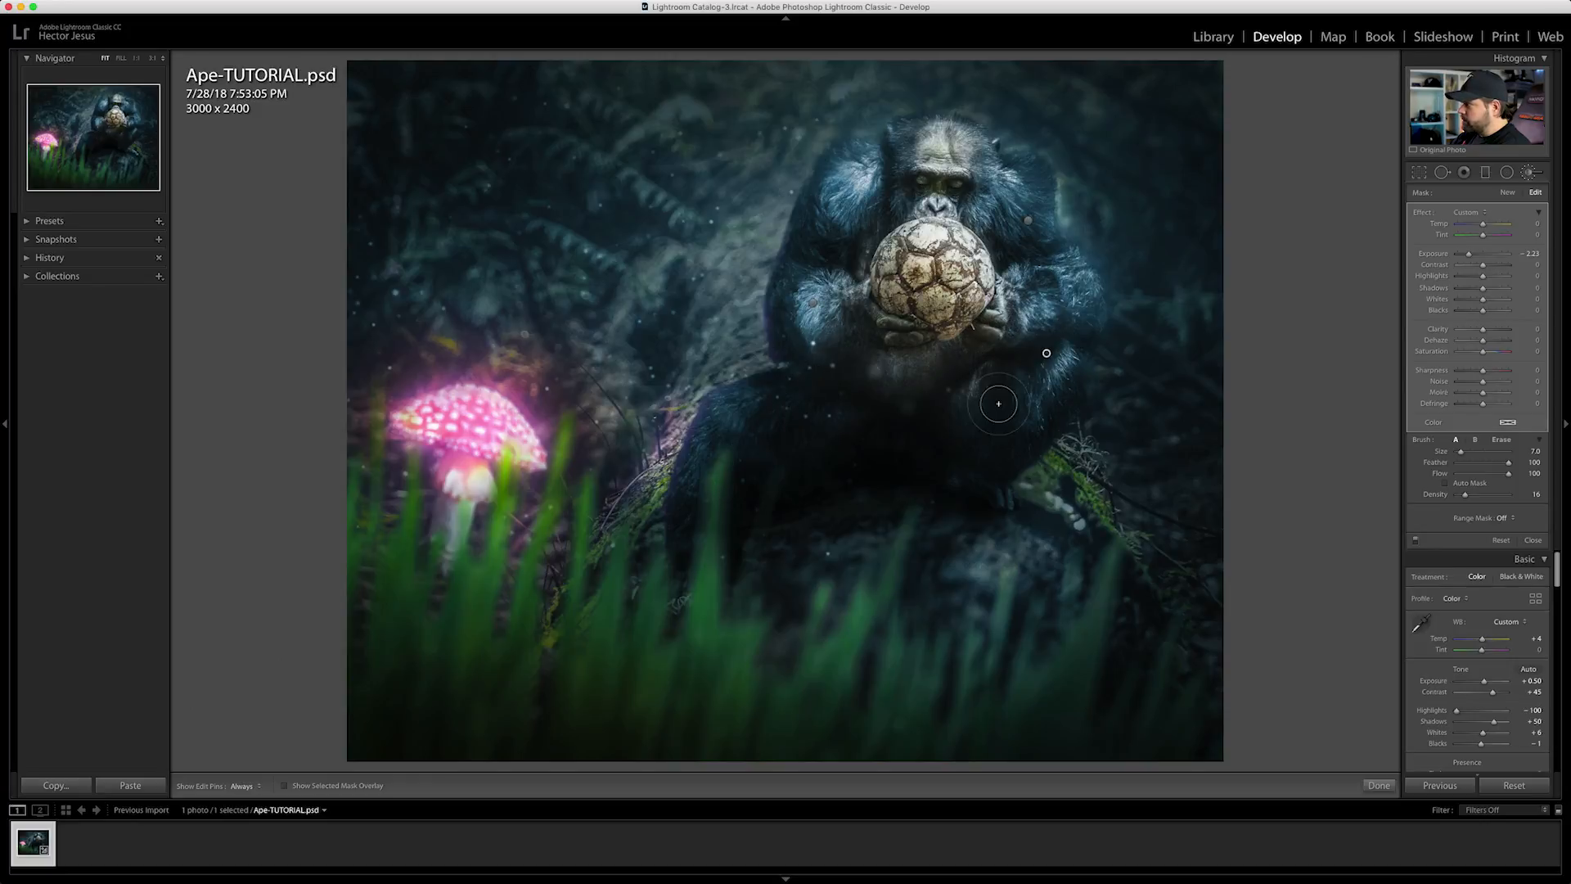
key(bracketleft)
key(bracketleft)
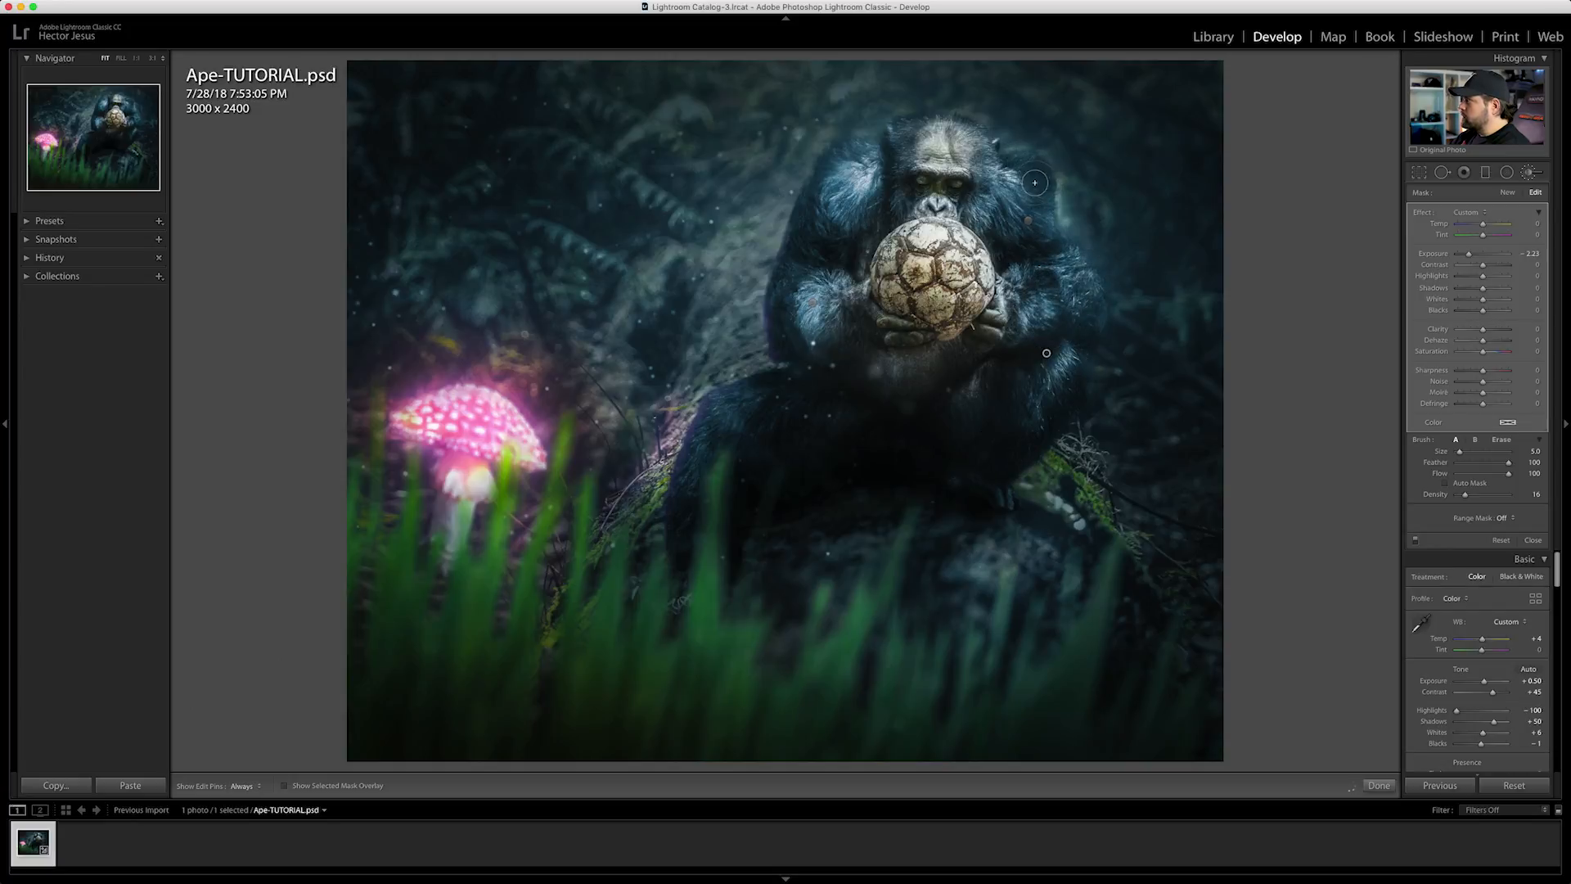
key(h)
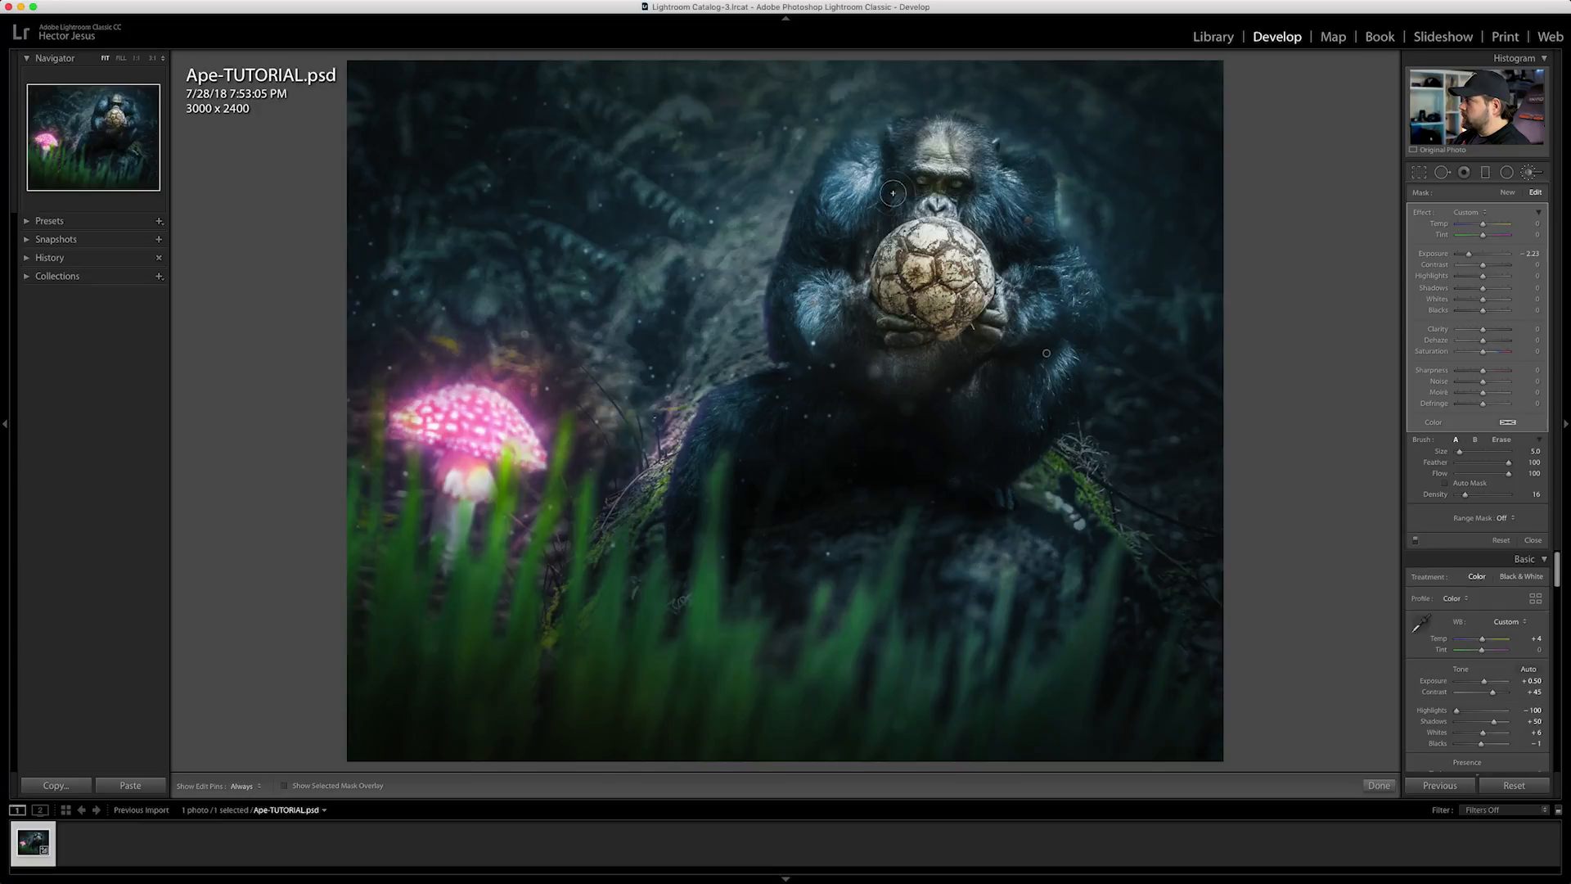
key(h)
key(h)
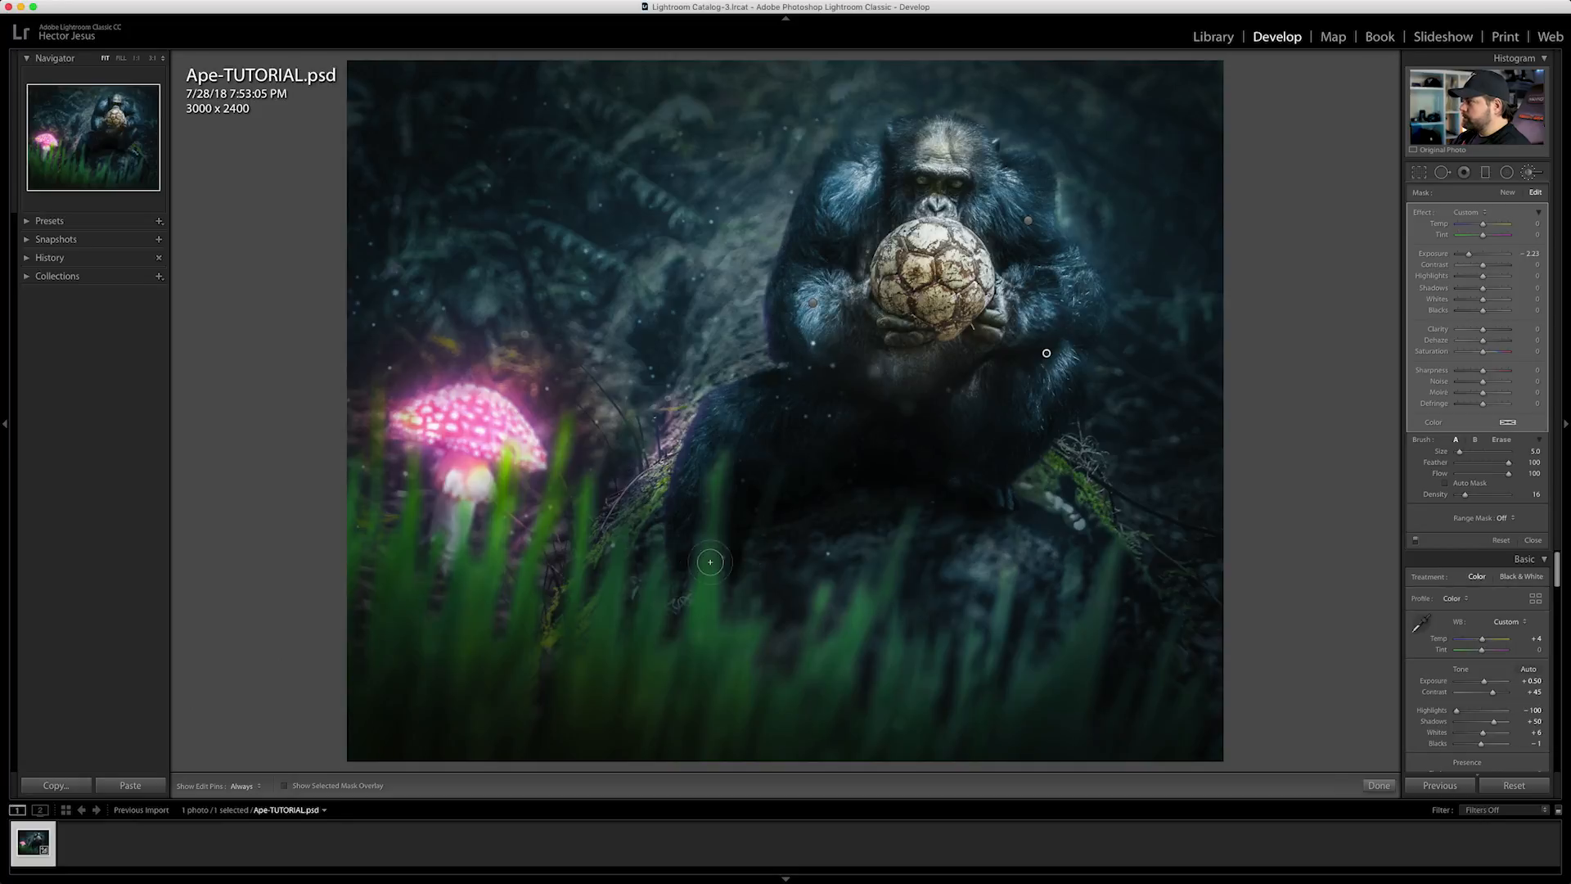
Close the adjustment brush and compare the finished grade with the original image
key(k)
key(backslash)
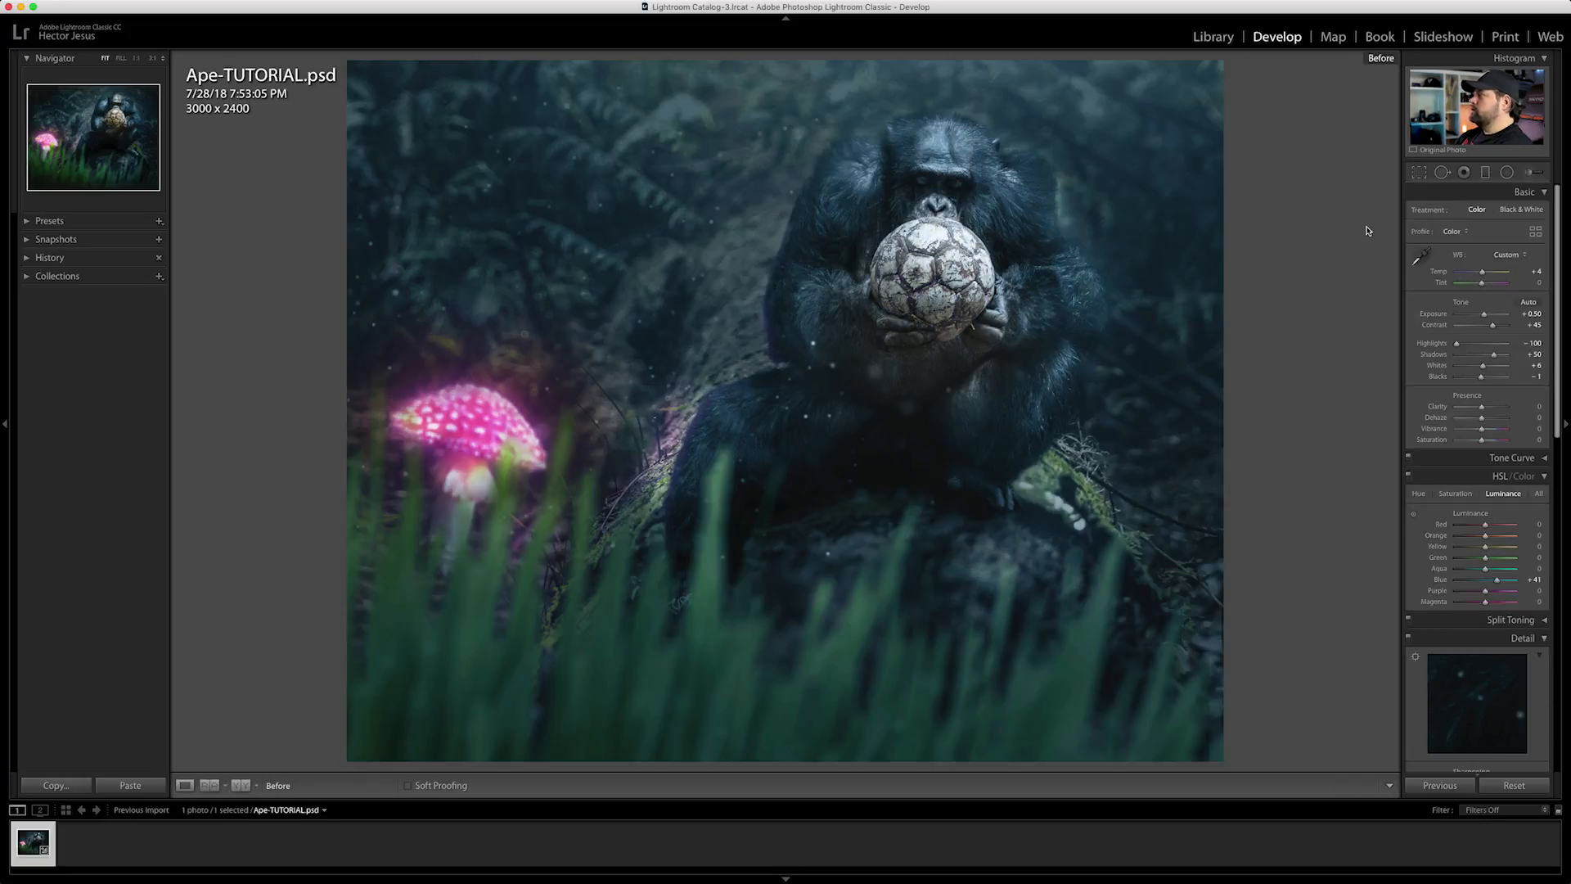
key(backslash)
key(backslash)
key(backslash)
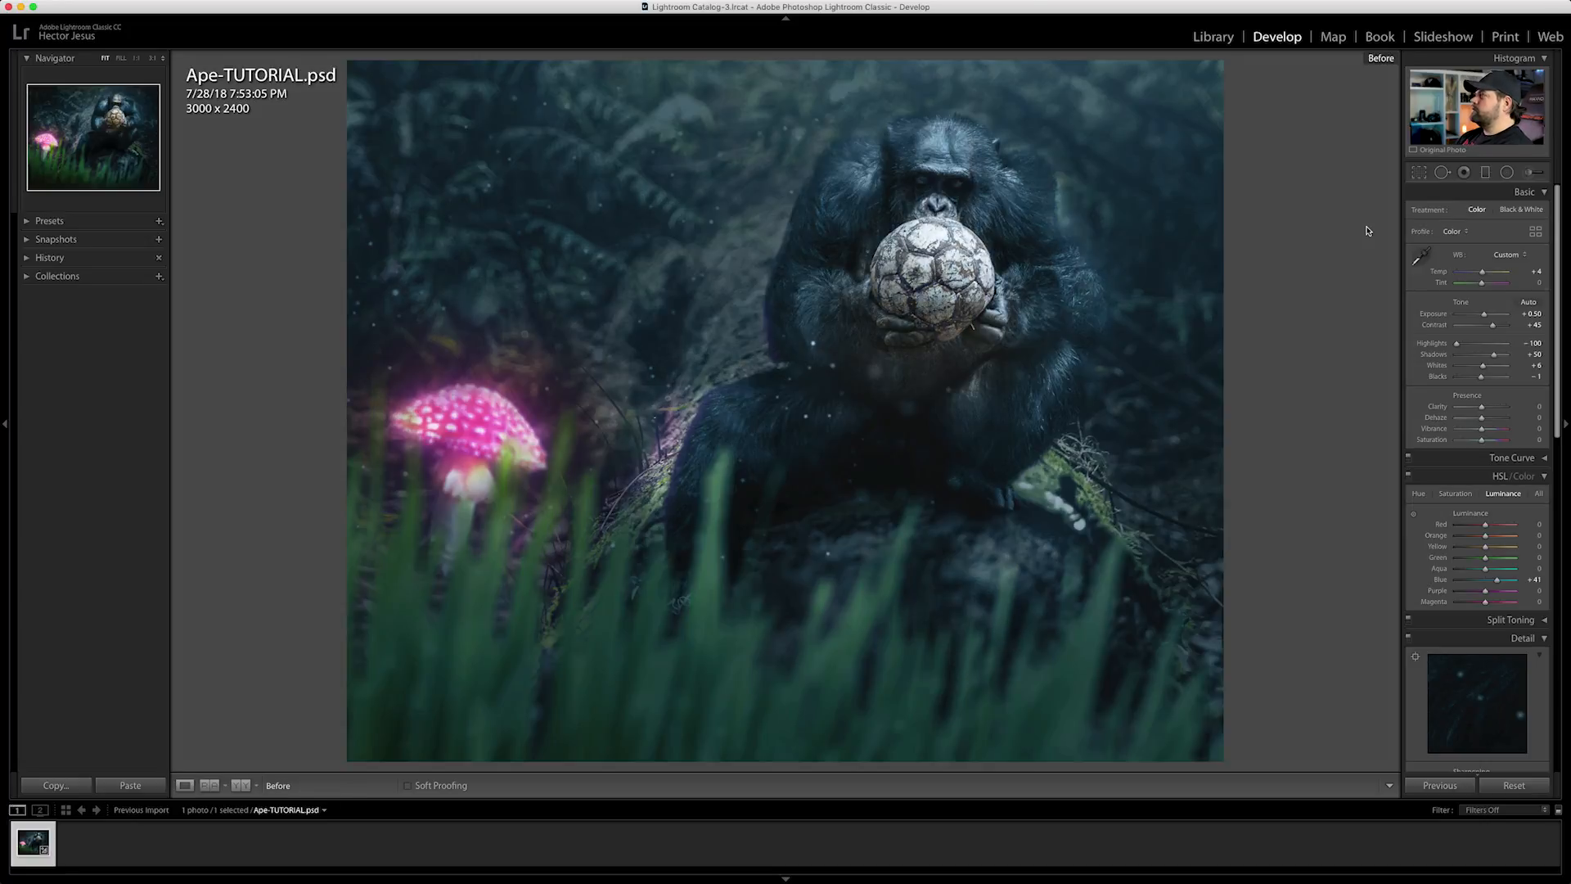